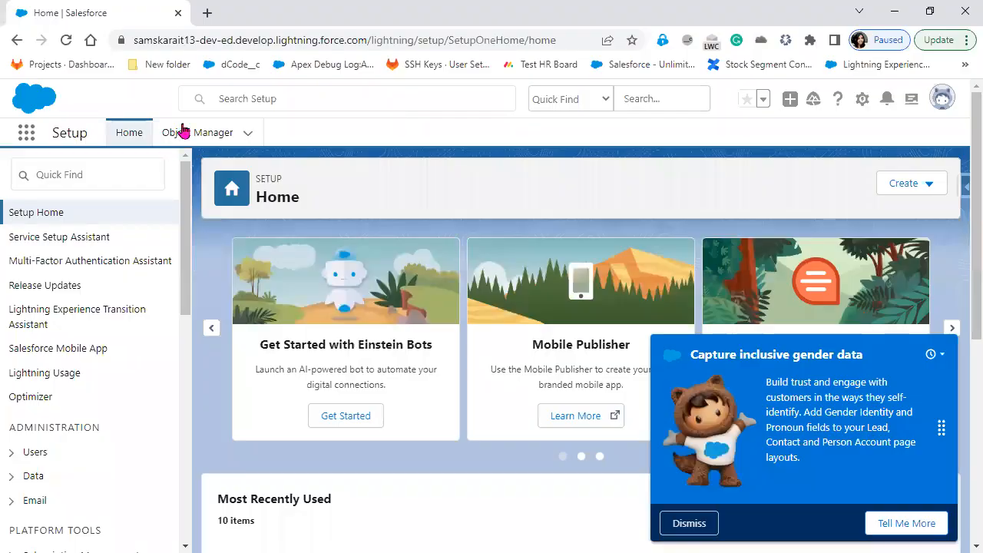
Find the Position object in Object Manager with 'posit' and open its Fields & Relationships
{"action": "left_click", "coordinate": [185, 132]}
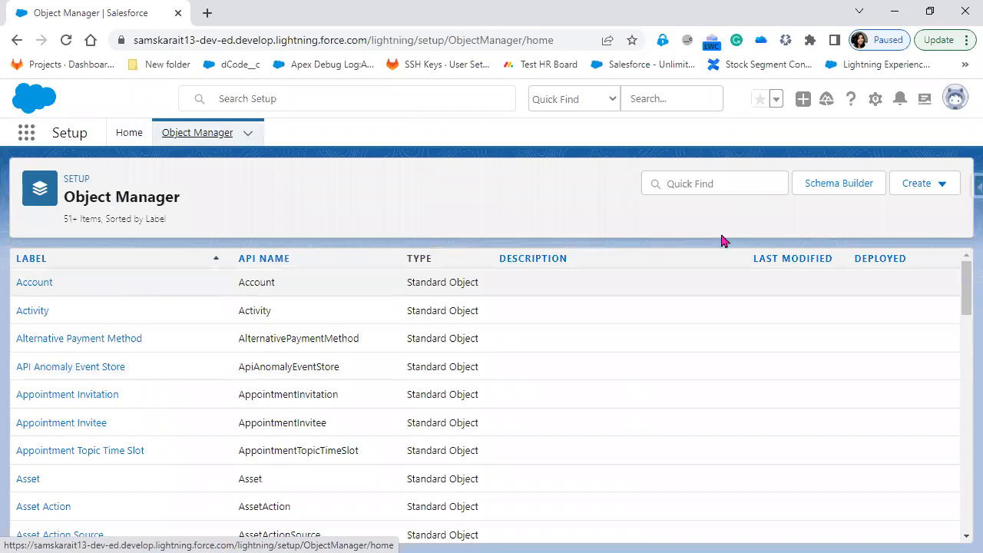
{"action": "left_click", "coordinate": [713, 185]}
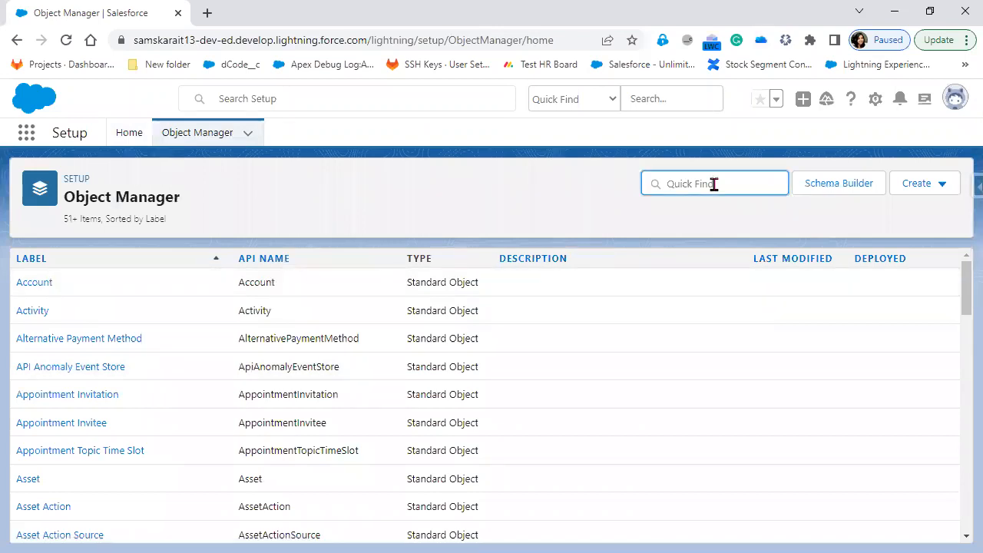
{"action": "type", "text": "posit"}
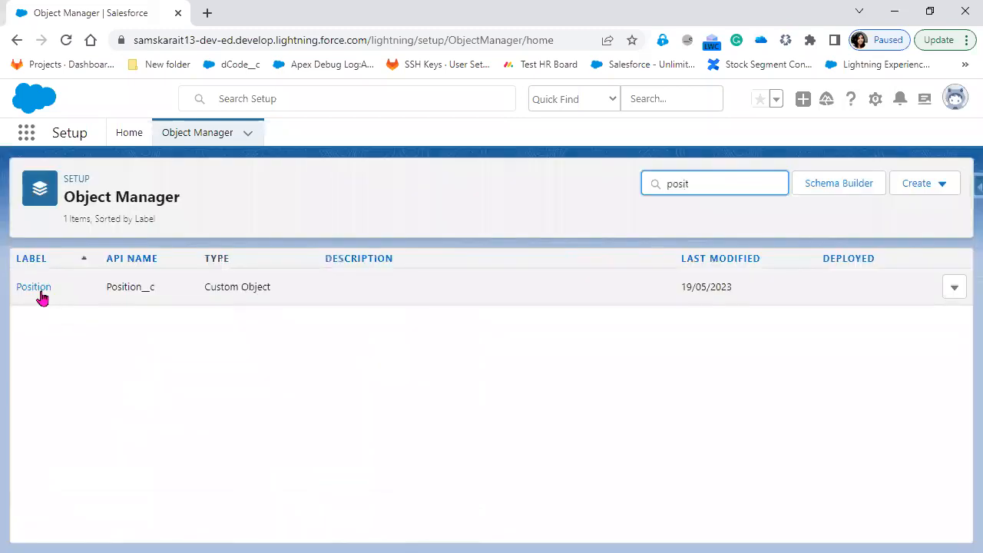
{"action": "left_click", "coordinate": [34, 287]}
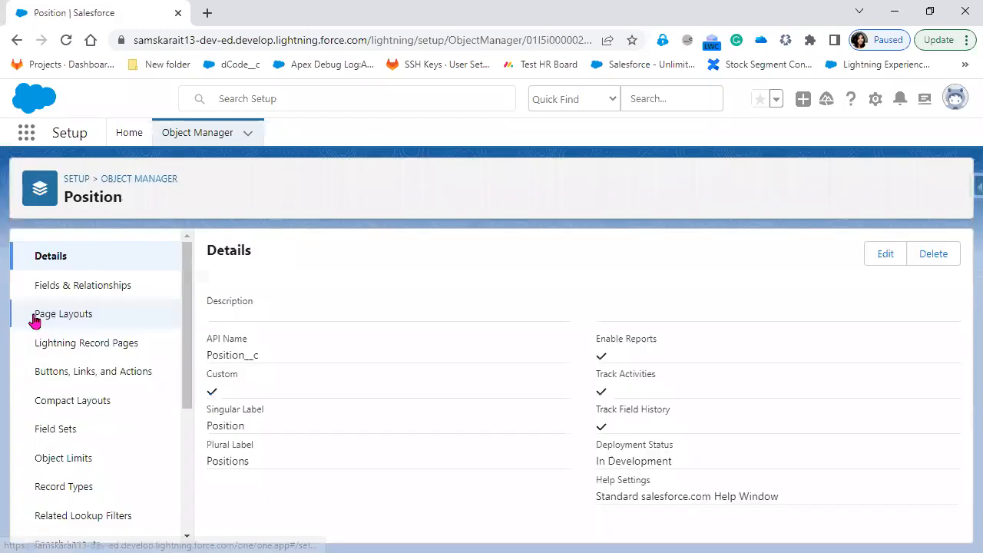
{"action": "left_click", "coordinate": [71, 296]}
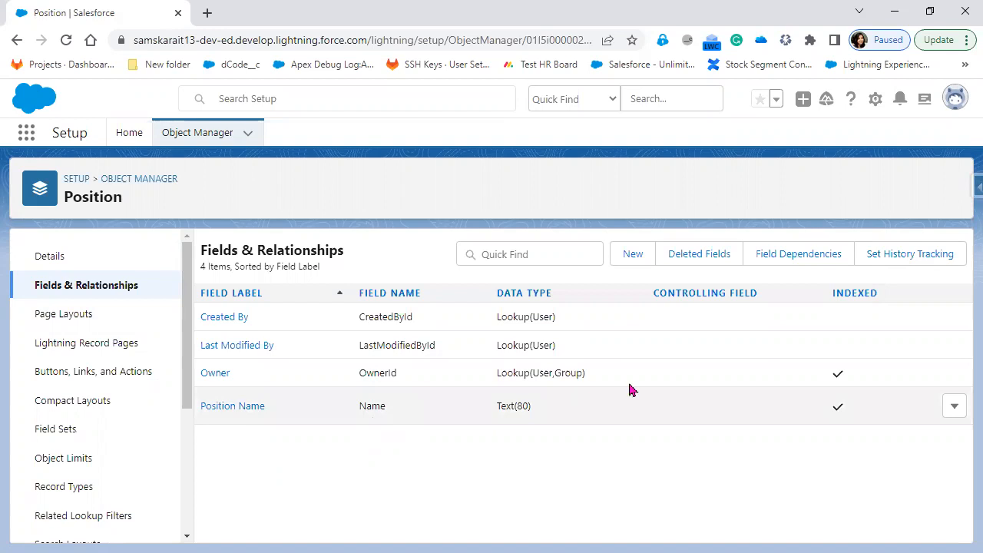
Start a new Position custom field with the Picklist (Multi-Select) data type and continue to details
{"action": "left_click", "coordinate": [633, 254]}
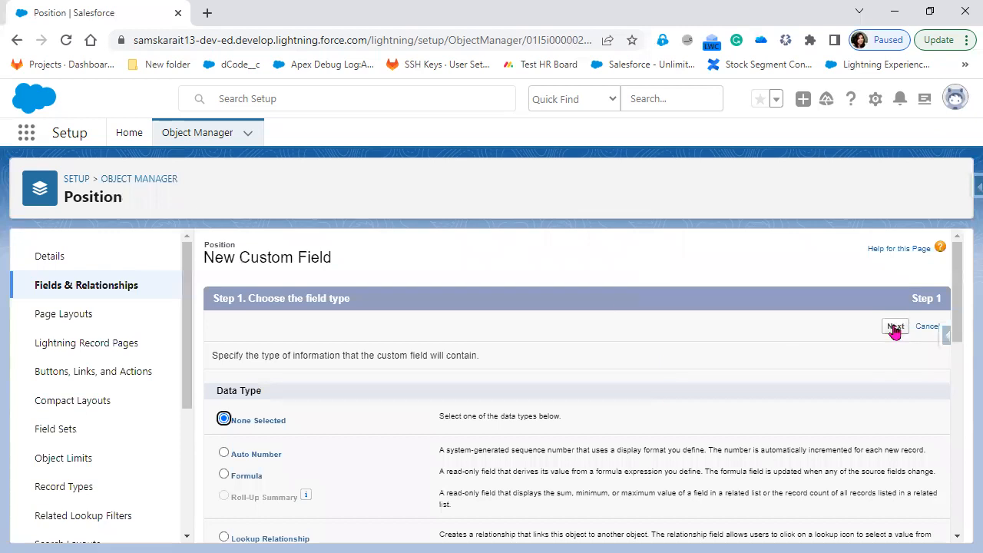
{"action": "scroll", "coordinate": [543, 446], "scroll_direction": "down", "scroll_amount": 4}
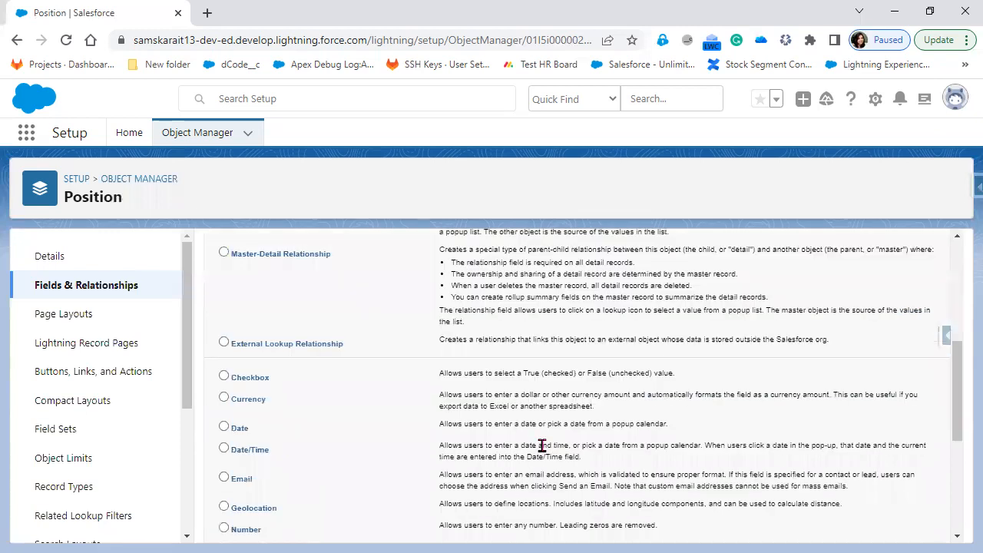
{"action": "scroll", "coordinate": [542, 446], "scroll_direction": "down", "scroll_amount": 3}
{"action": "scroll", "coordinate": [542, 446], "scroll_direction": "down", "scroll_amount": 1}
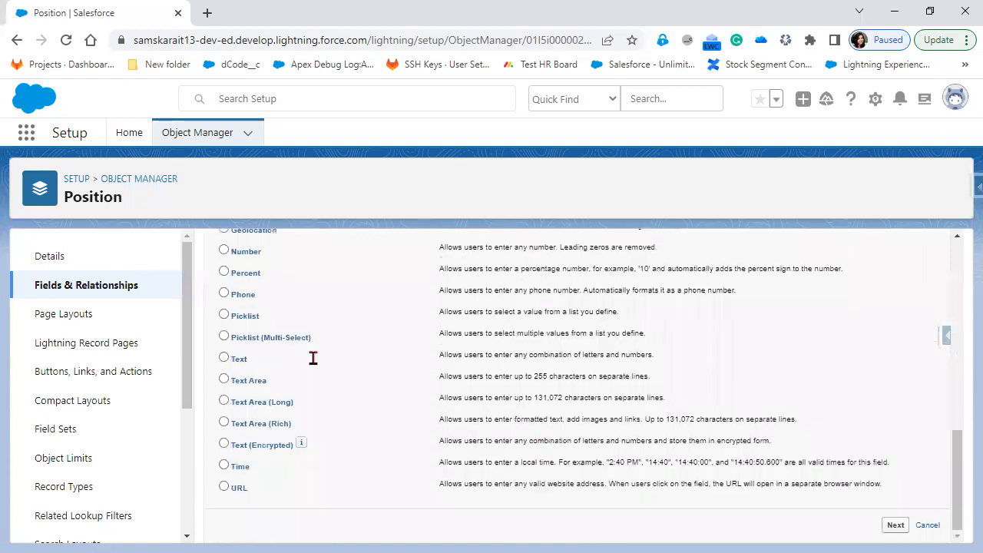
{"action": "left_click", "coordinate": [300, 338]}
{"action": "left_click", "coordinate": [895, 526]}
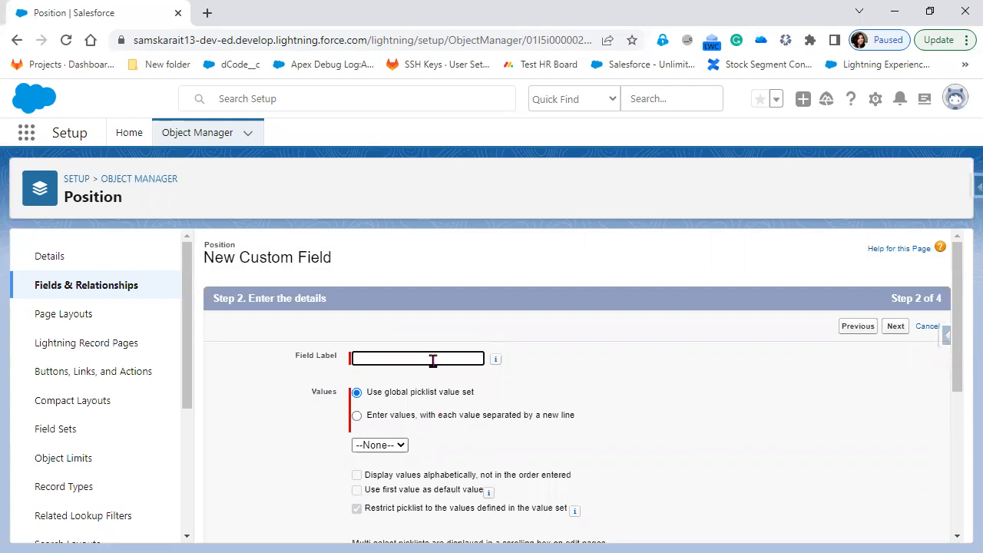
Label the field Location and choose to enter values separated by new lines, outlining the Values options
{"action": "type", "text": "Location"}
{"action": "key", "text": "Tab"}
{"action": "left_click", "coordinate": [624, 424]}
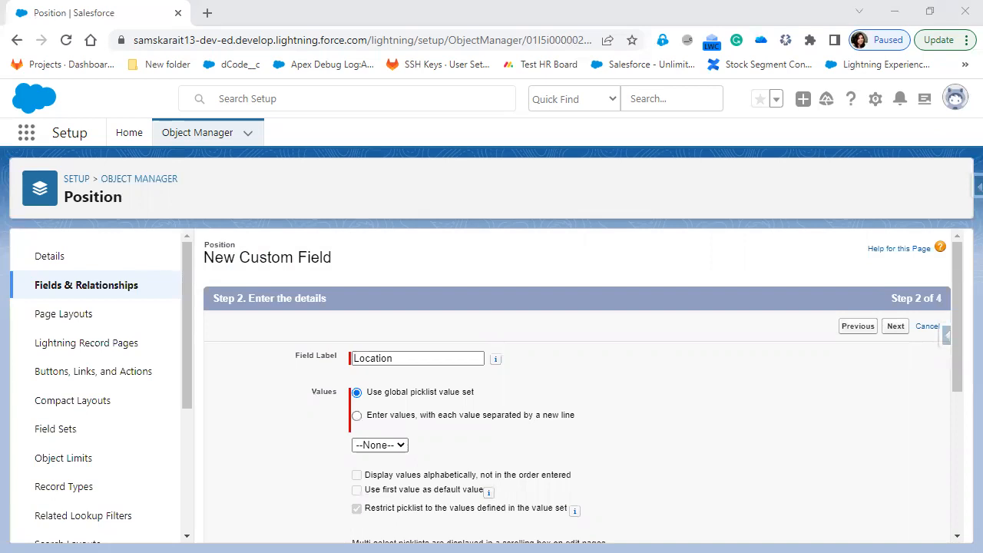
{"action": "left_click_drag", "start_coordinate": [270, 370], "coordinate": [407, 392]}
{"action": "left_click_drag", "start_coordinate": [610, 442], "coordinate": [611, 458]}
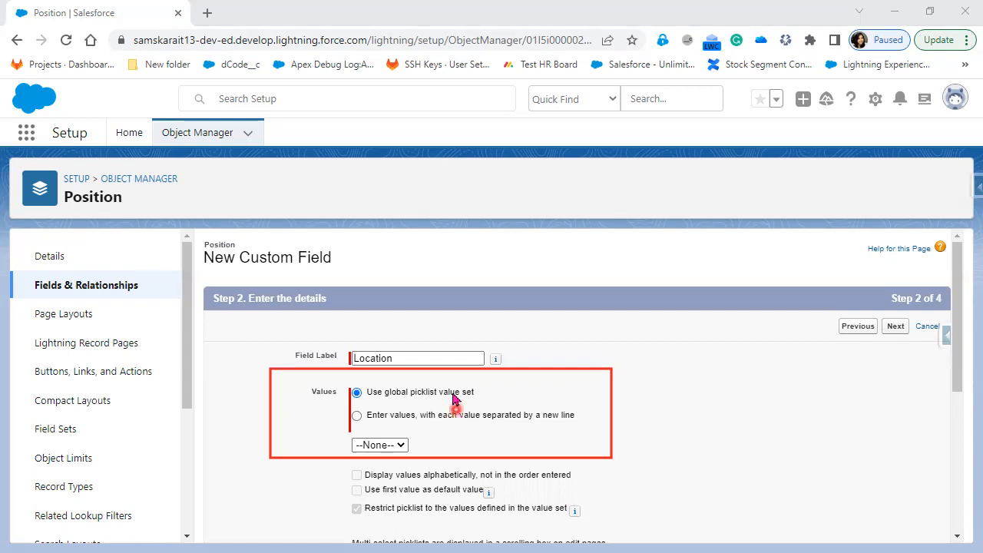
{"action": "left_click", "coordinate": [442, 417]}
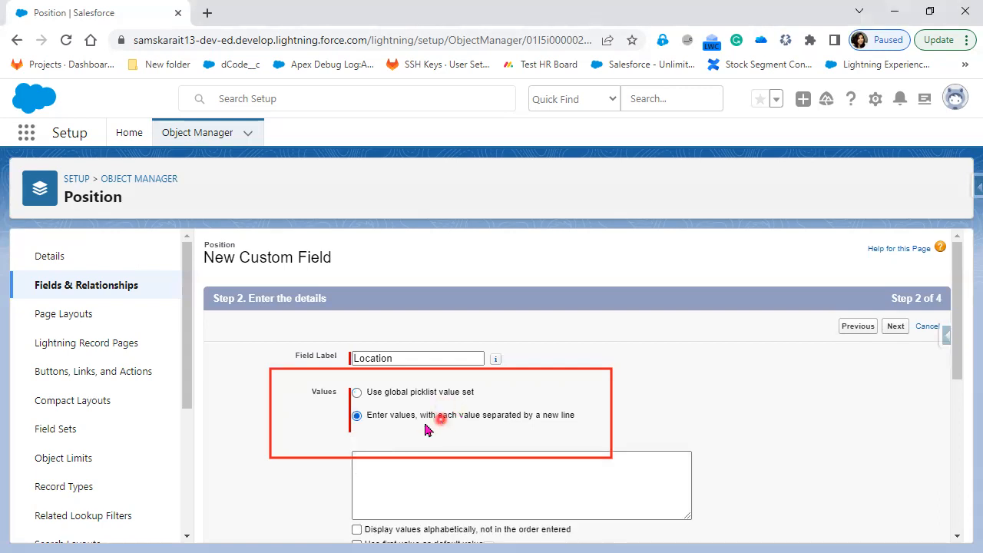
Enter Hyderabad, Bangalore, Chennai, Pune, Mumbai and Vizag as values, then switch to the PowerPoint slide show
{"action": "left_click", "coordinate": [434, 479]}
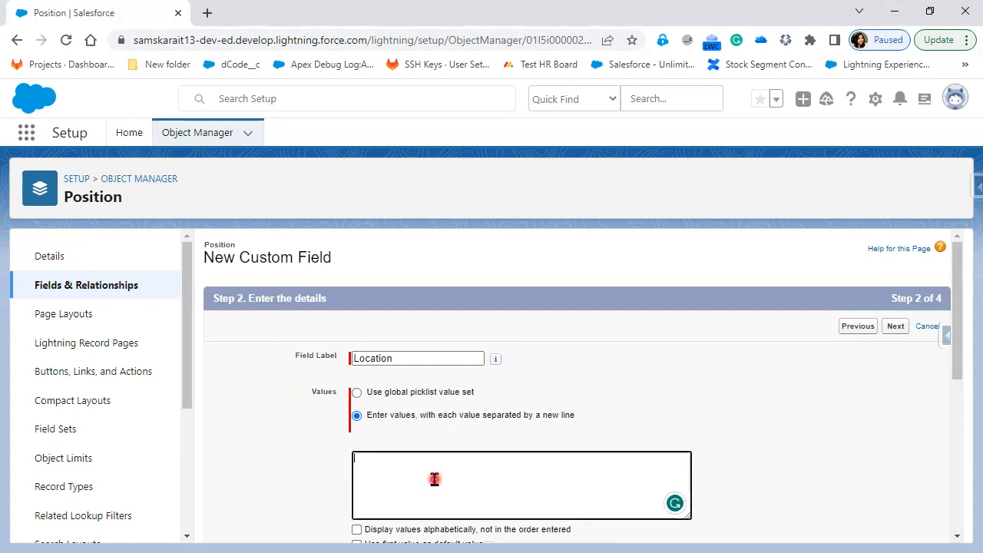
{"action": "type", "text": "Hu"}
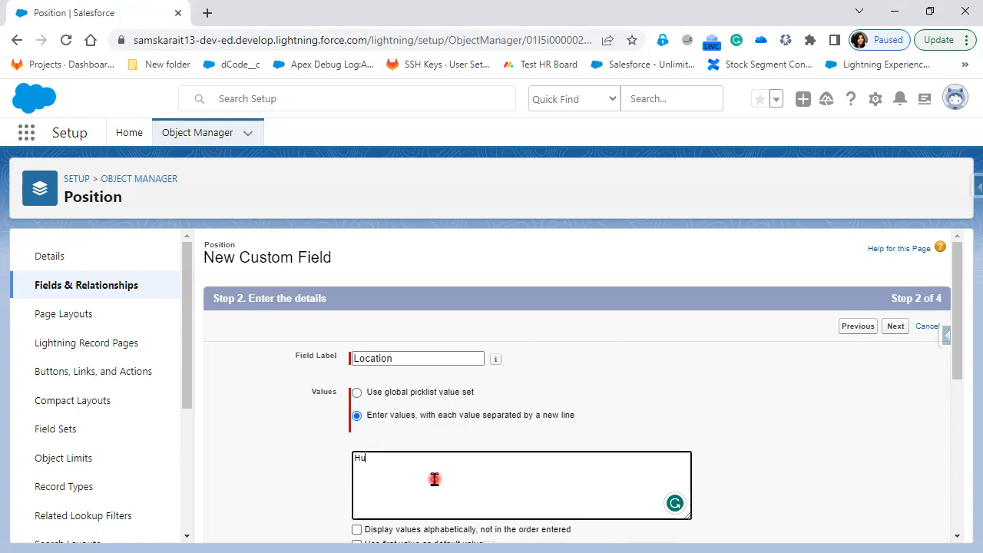
{"action": "key", "text": "BackSpace"}
{"action": "type", "text": "yder"}
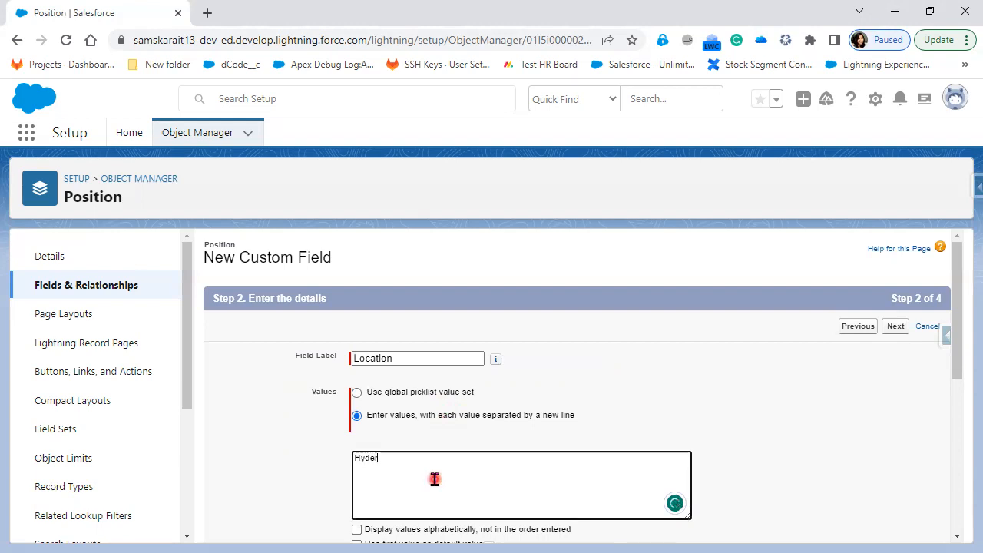
{"action": "type", "text": "abad "}
{"action": "type", "text": "Ban"}
{"action": "type", "text": "g"}
{"action": "type", "text": "alore"}
{"action": "key", "text": "Return"}
{"action": "type", "text": "Chea"}
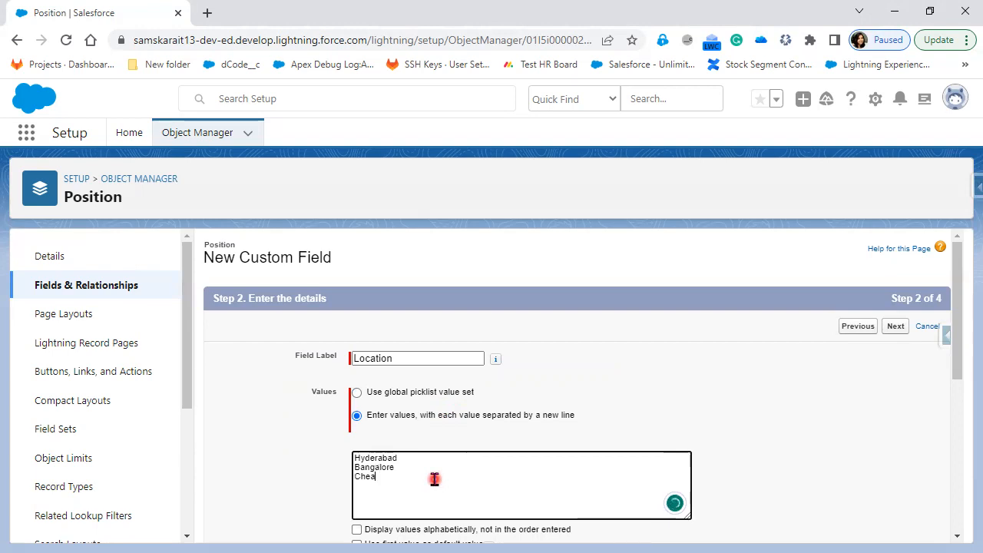
{"action": "key", "text": "BackSpace"}
{"action": "type", "text": "nnai"}
{"action": "key", "text": "Return"}
{"action": "type", "text": "Pune "}
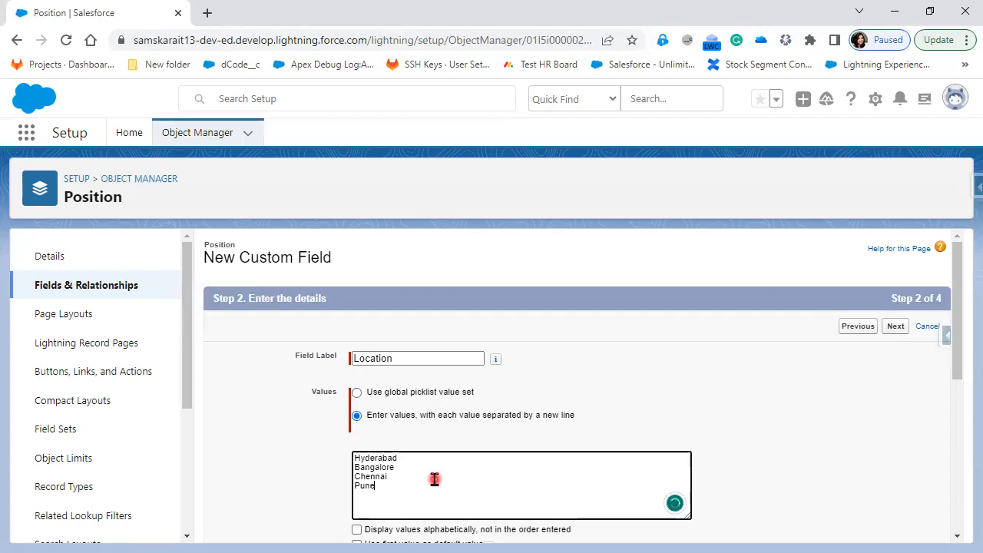
{"action": "type", "text": "Mumbai"}
{"action": "key", "text": "Return"}
{"action": "type", "text": "Vizag"}
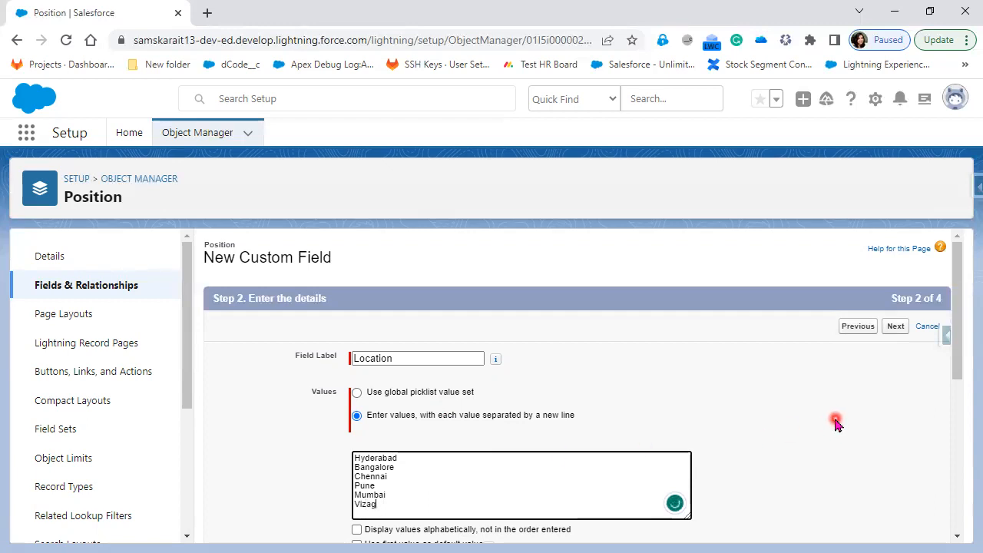
{"action": "scroll", "coordinate": [837, 425], "scroll_direction": "down", "scroll_amount": 1}
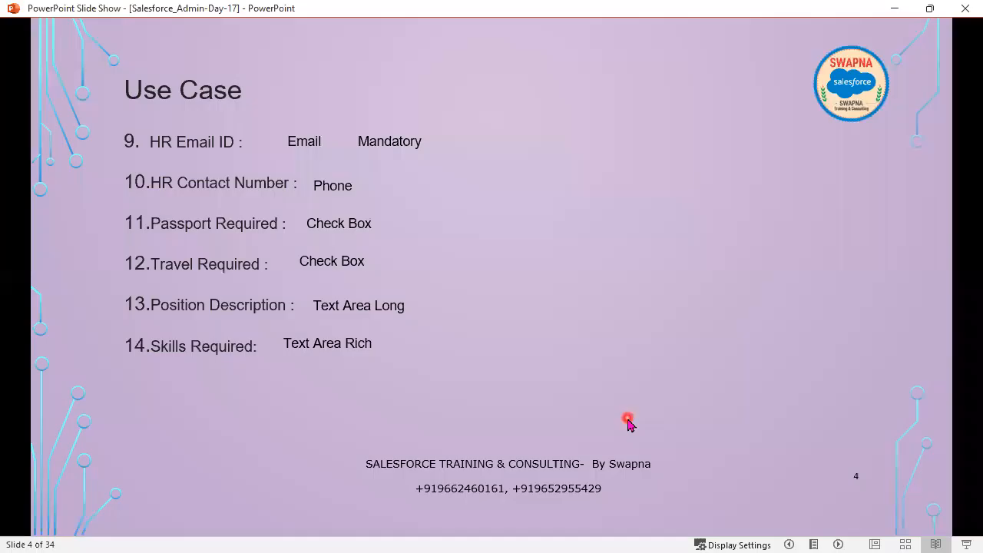
{"action": "key", "text": "Right"}
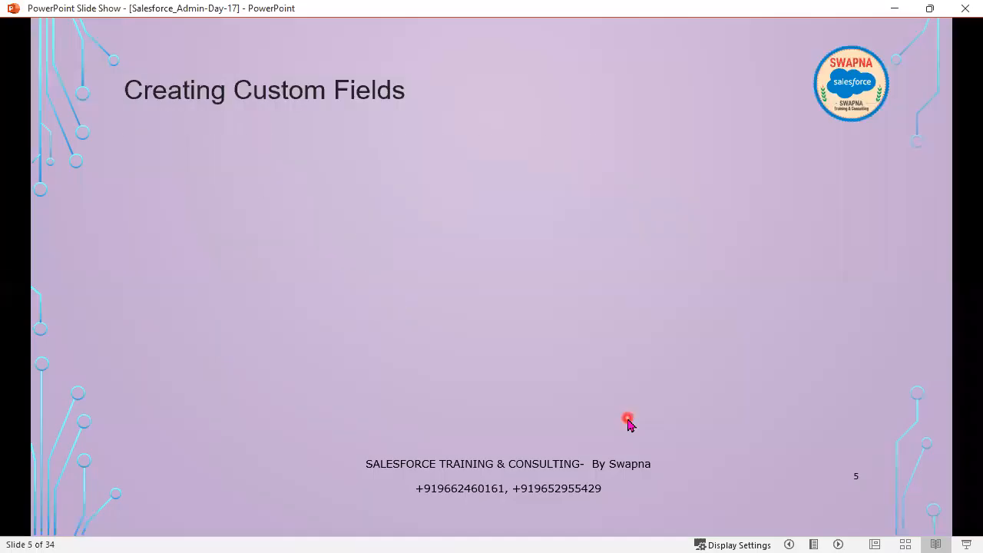
Advance to slide 6, Using Object Manager, revealing its bullets through 'Step2: Enter the details'
{"action": "key", "text": "Right"}
{"action": "key", "text": "Right"}
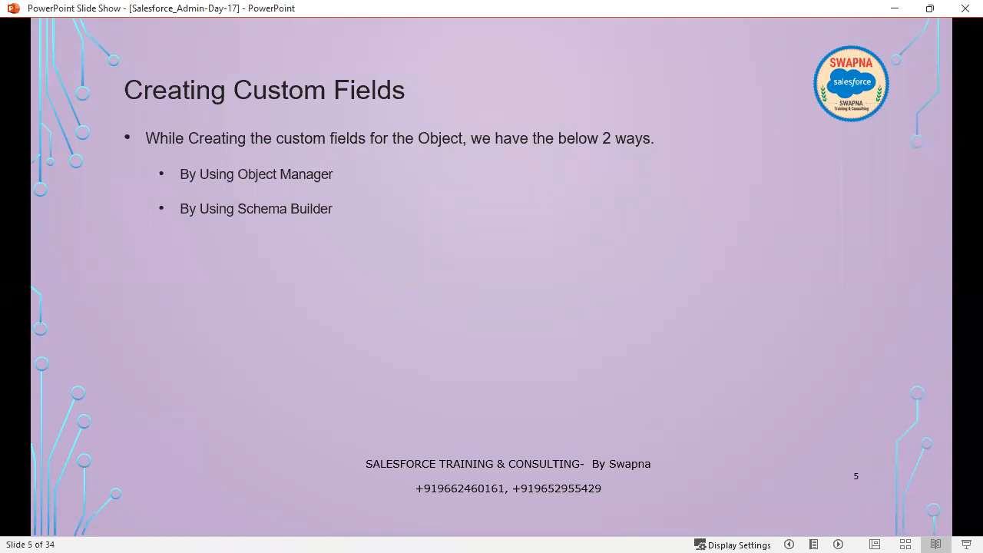
{"action": "key", "text": "alt+Tab"}
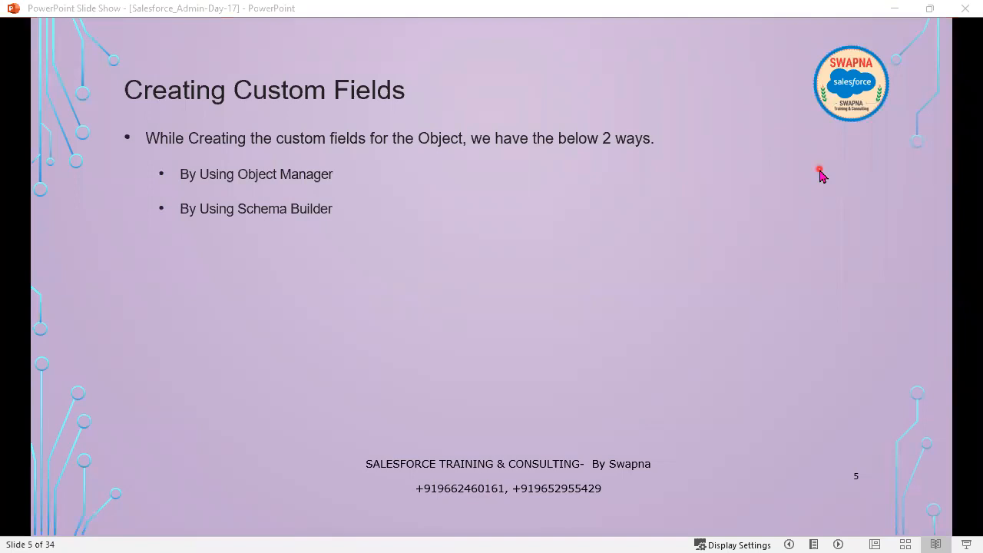
{"action": "left_click", "coordinate": [613, 339]}
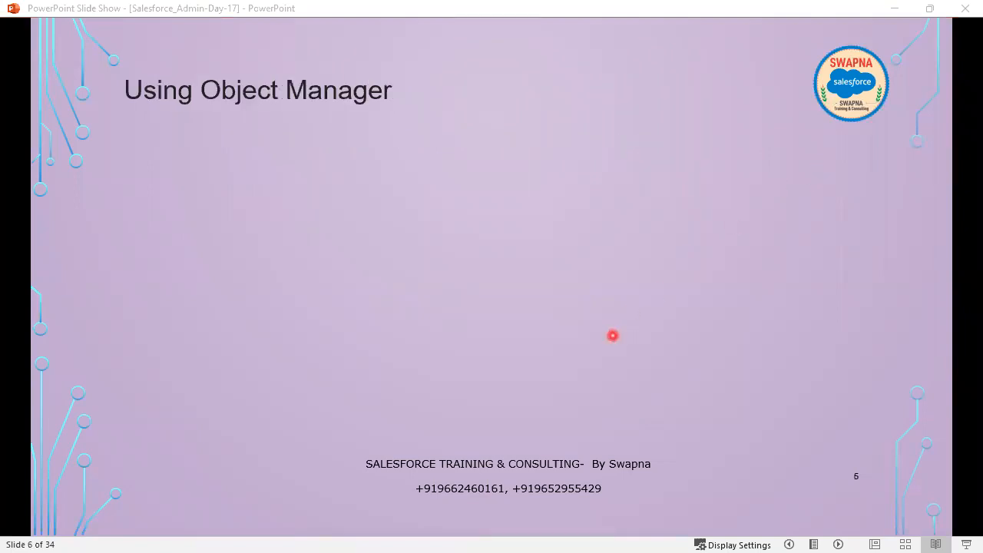
{"action": "left_click", "coordinate": [613, 336]}
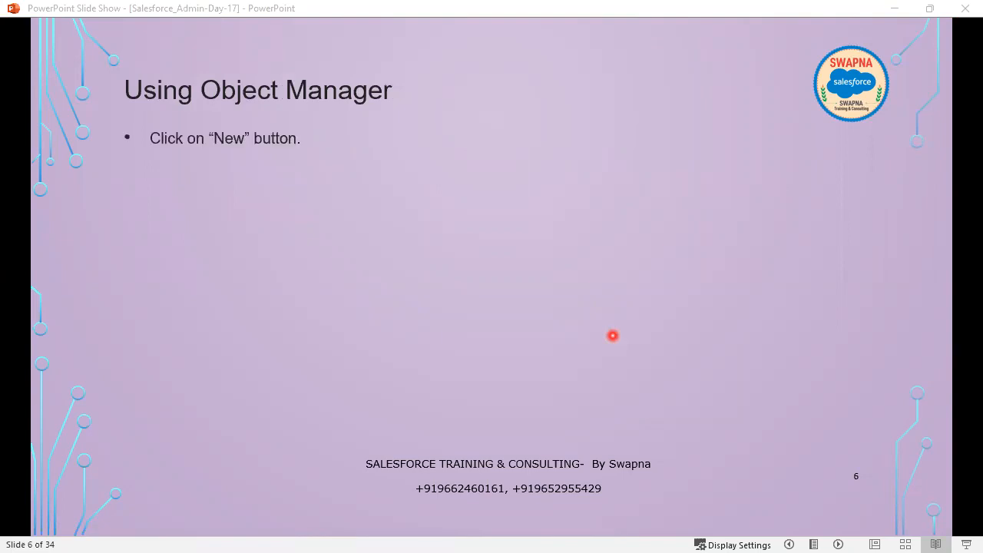
{"action": "left_click", "coordinate": [613, 336]}
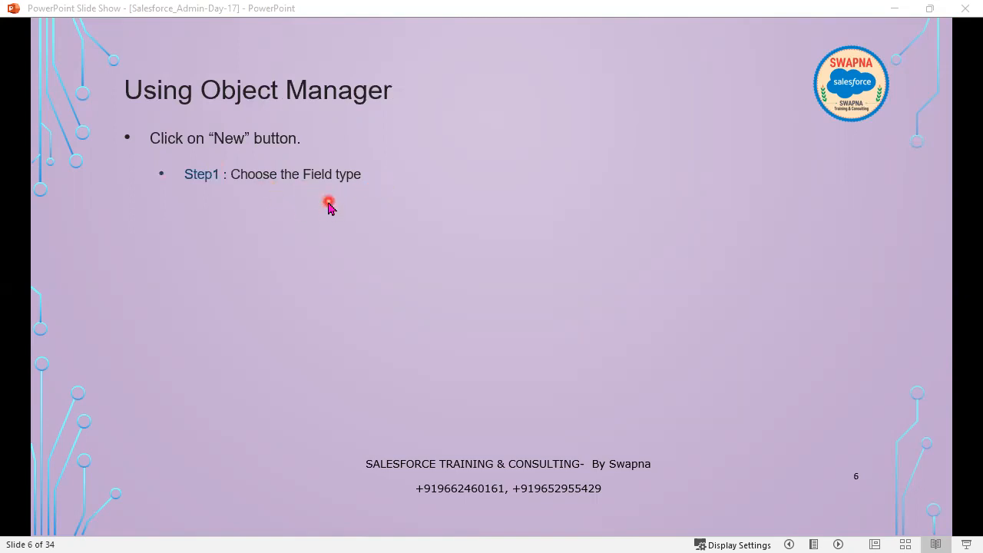
{"action": "left_click", "coordinate": [328, 246]}
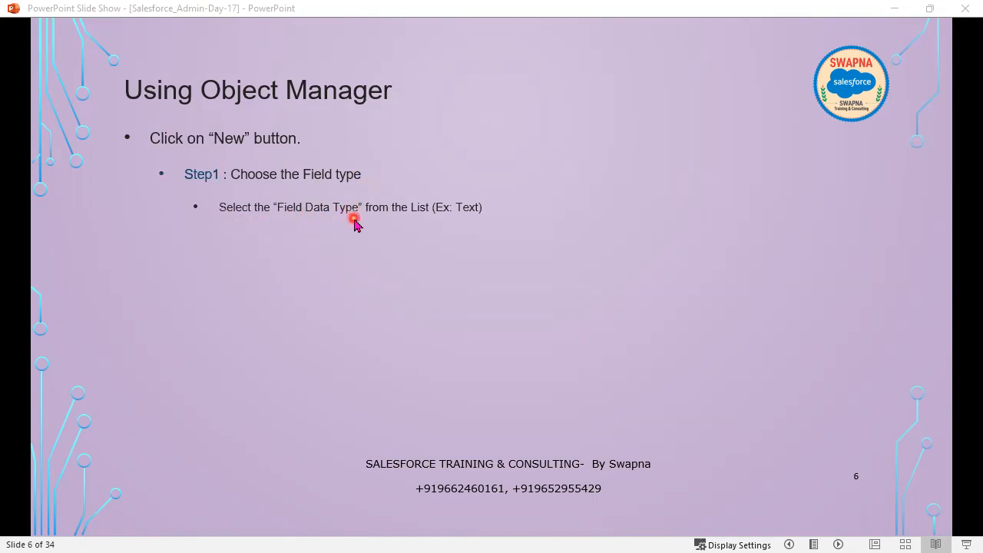
{"action": "left_click", "coordinate": [453, 246]}
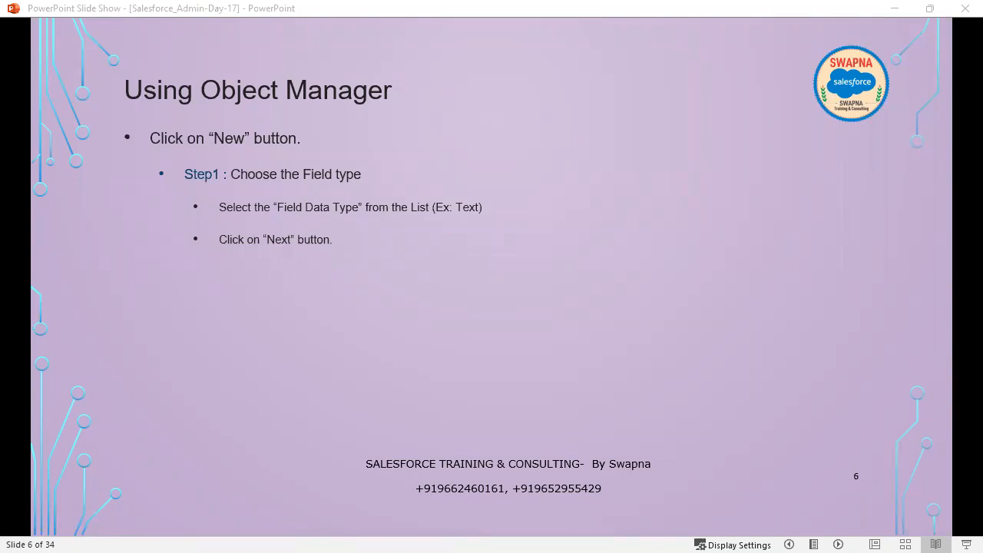
{"action": "left_click", "coordinate": [499, 321]}
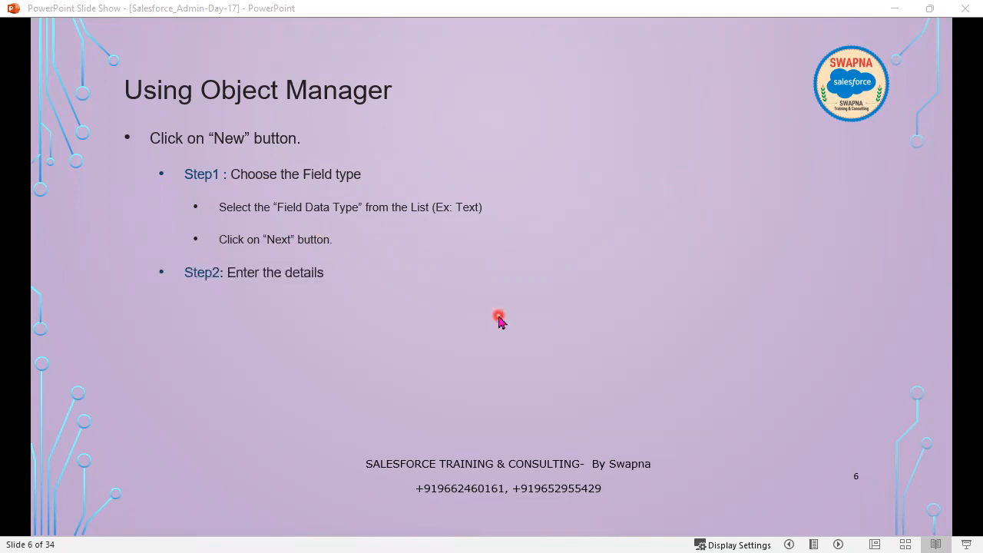
Reveal slide 6's remaining bullets, then move to slide 7 showing 'Step 3: Establish field-level security'
{"action": "left_click", "coordinate": [499, 321]}
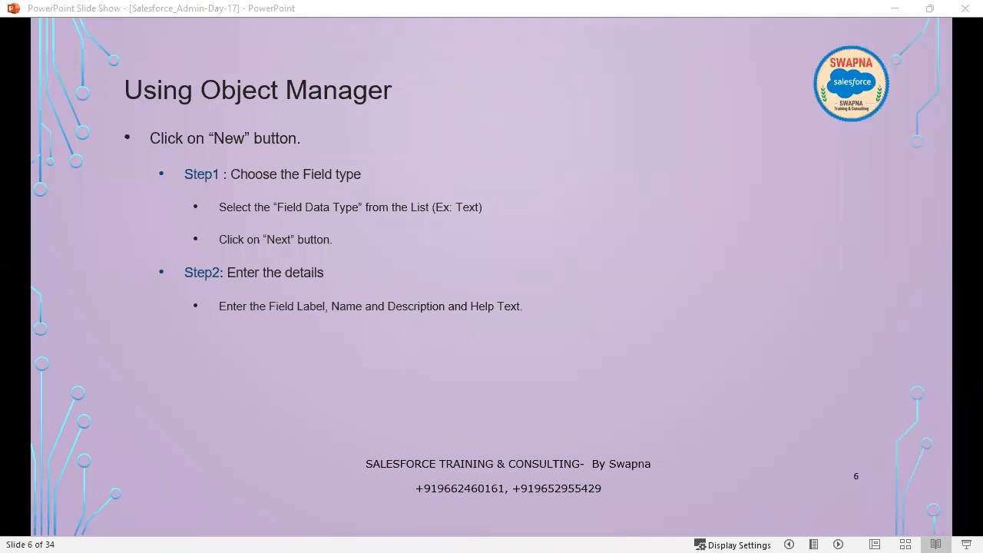
{"action": "left_click", "coordinate": [468, 361]}
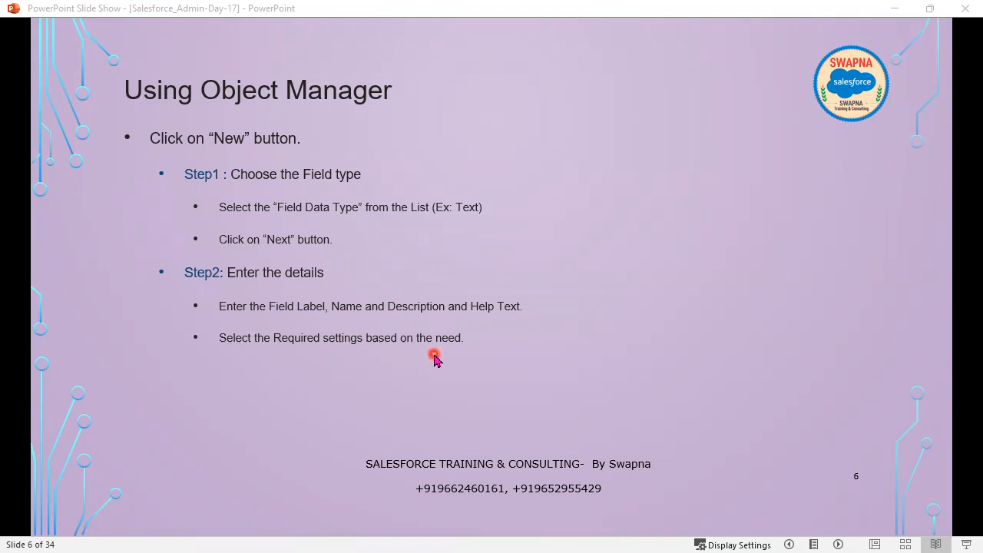
{"action": "left_click", "coordinate": [471, 372]}
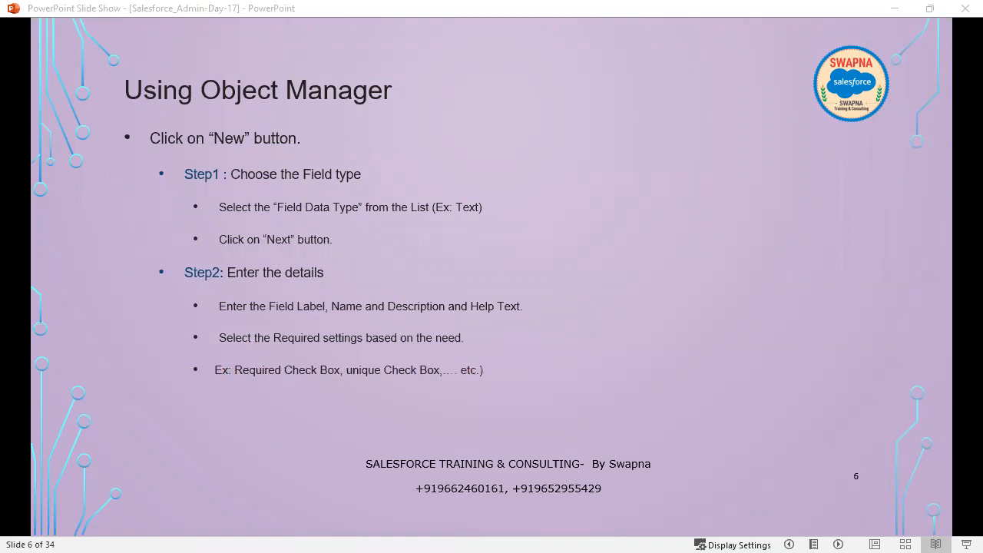
{"action": "left_click", "coordinate": [462, 397]}
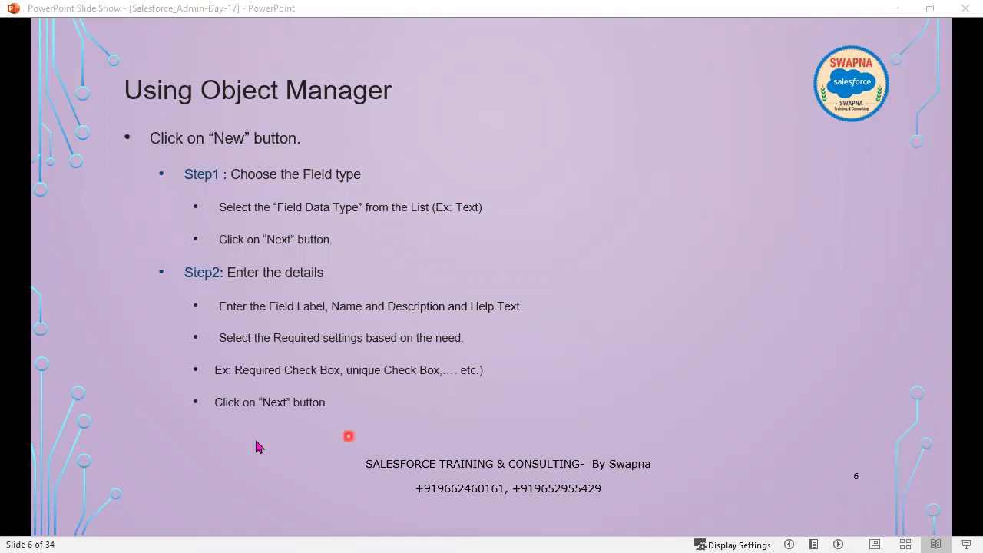
{"action": "left_click", "coordinate": [325, 426]}
{"action": "left_click", "coordinate": [326, 425]}
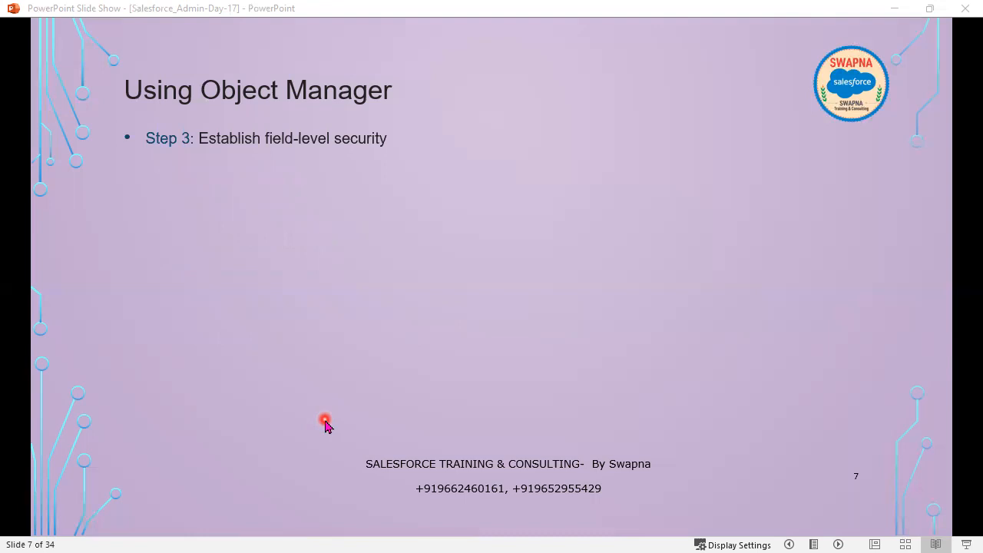
Revisit slide 6, then reveal slide 7's Step 3 sub-bullets and the Step 4 page layouts bullet
{"action": "key", "text": "Left"}
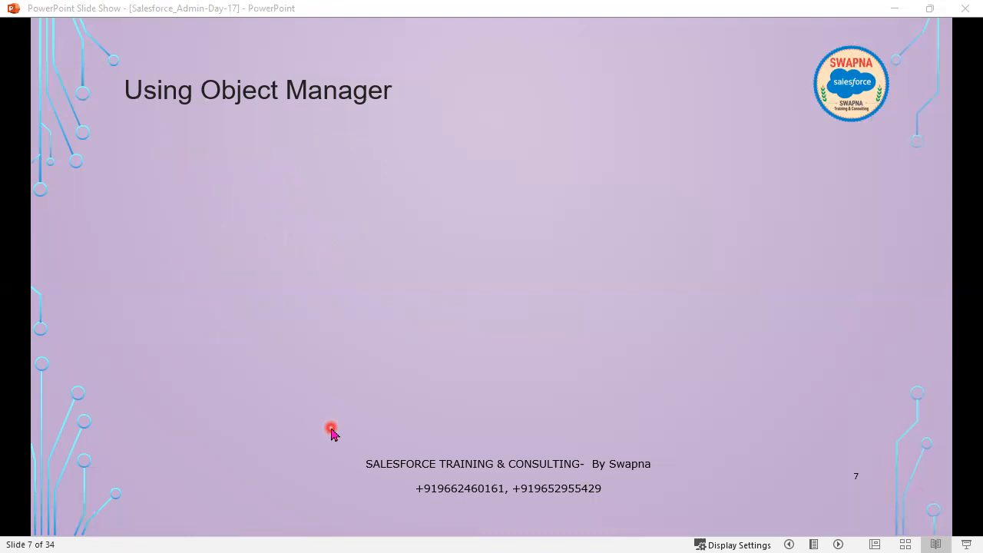
{"action": "key", "text": "Left"}
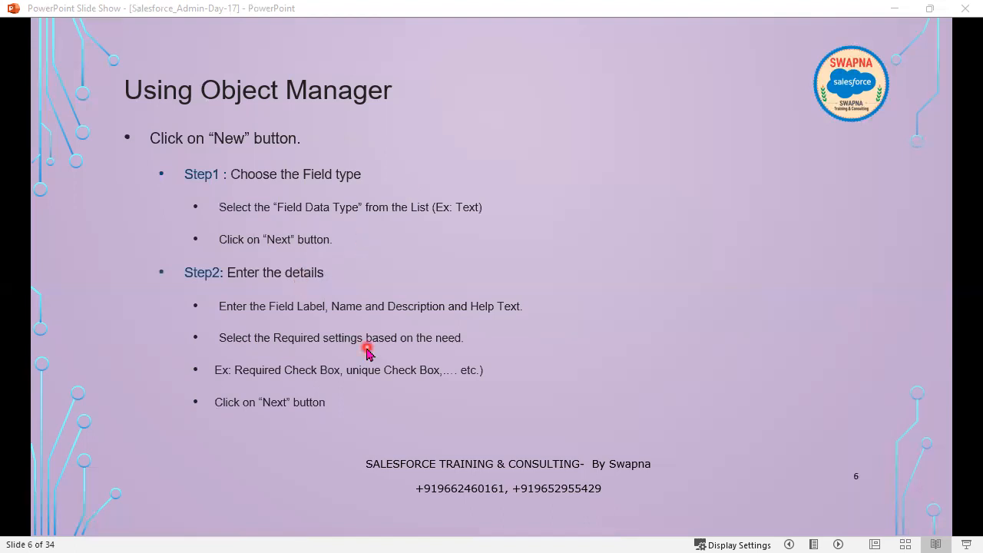
{"action": "key", "text": "Right"}
{"action": "key", "text": "Right"}
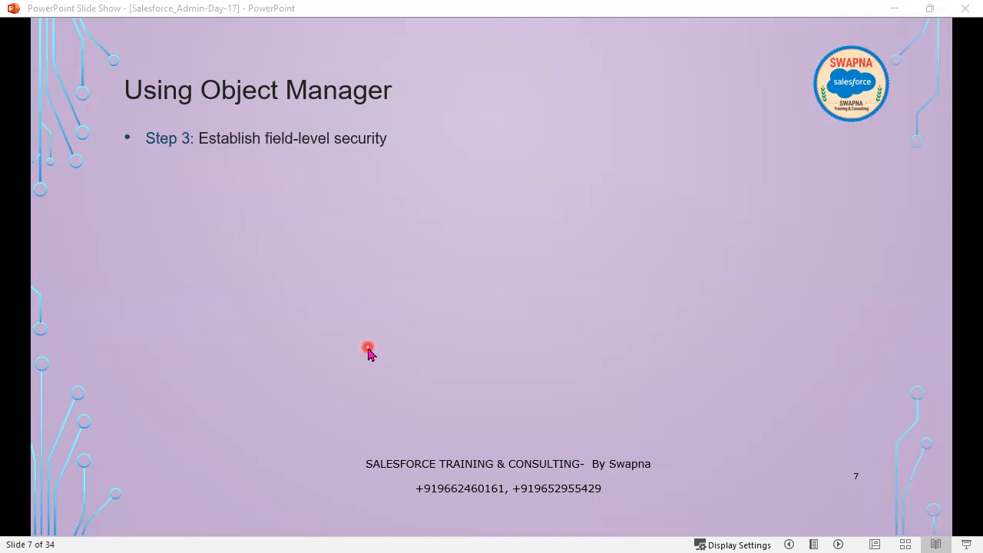
{"action": "key", "text": "Right"}
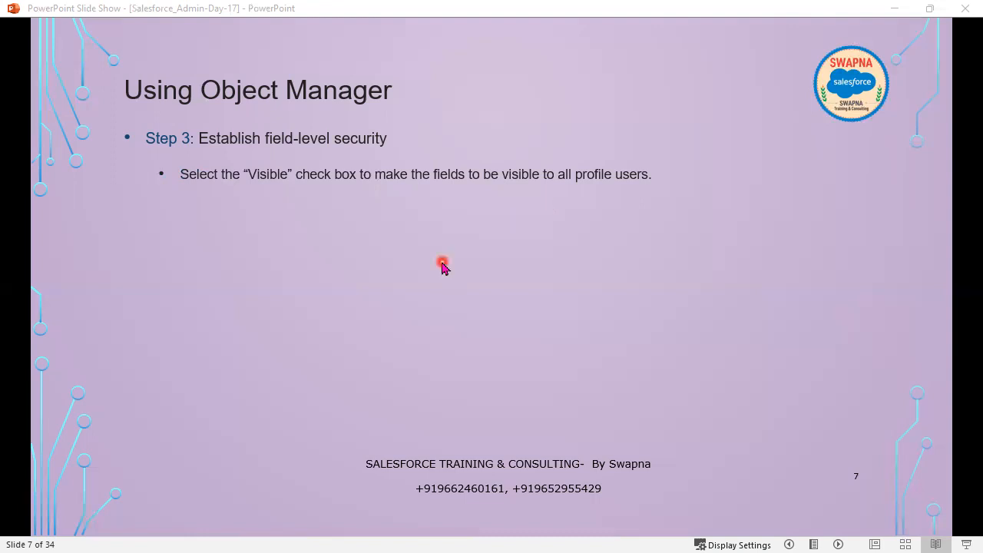
{"action": "key", "text": "Right"}
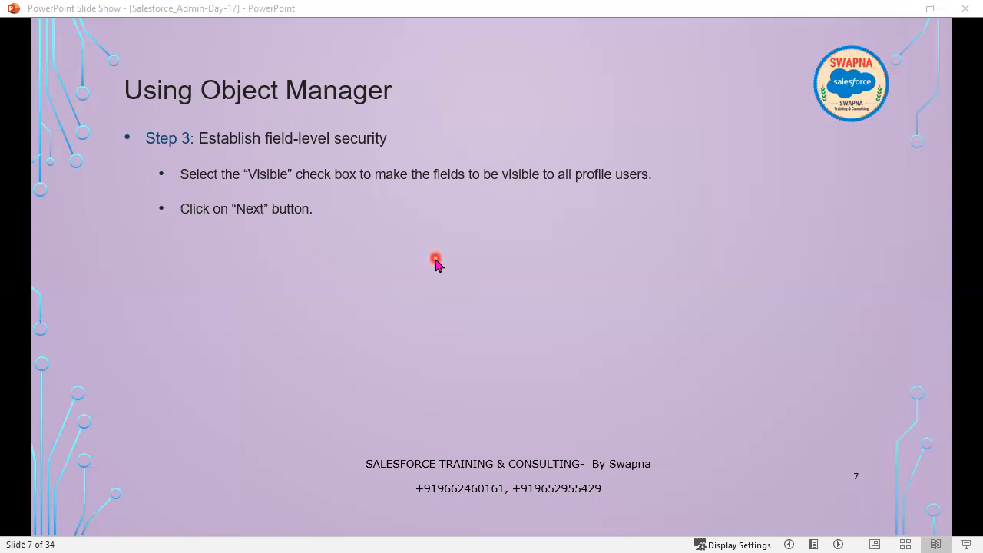
{"action": "key", "text": "Right"}
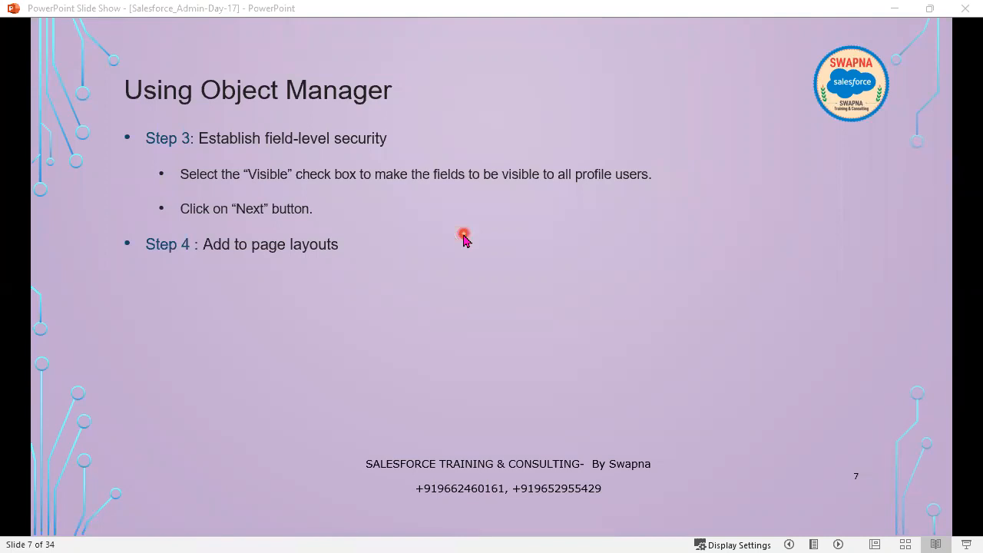
Reveal Step 4's sub-bullets through Save and the closing note, then minimize PowerPoint
{"action": "left_click", "coordinate": [431, 382]}
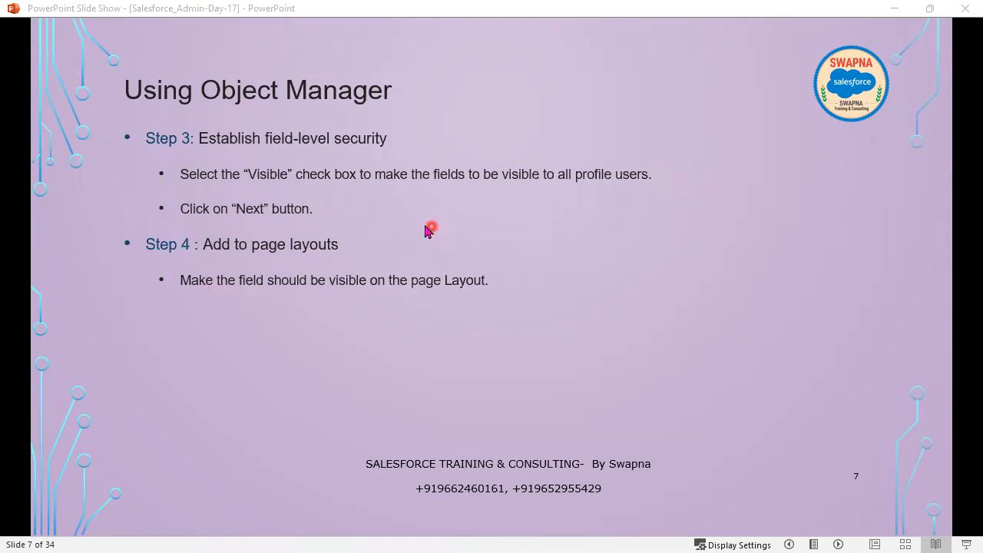
{"action": "left_click", "coordinate": [313, 297]}
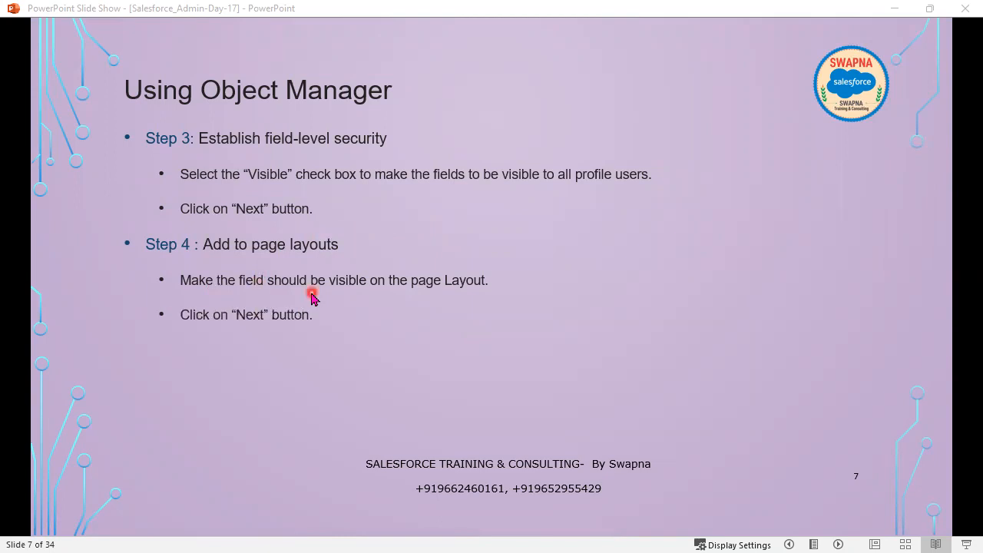
{"action": "left_click", "coordinate": [329, 357]}
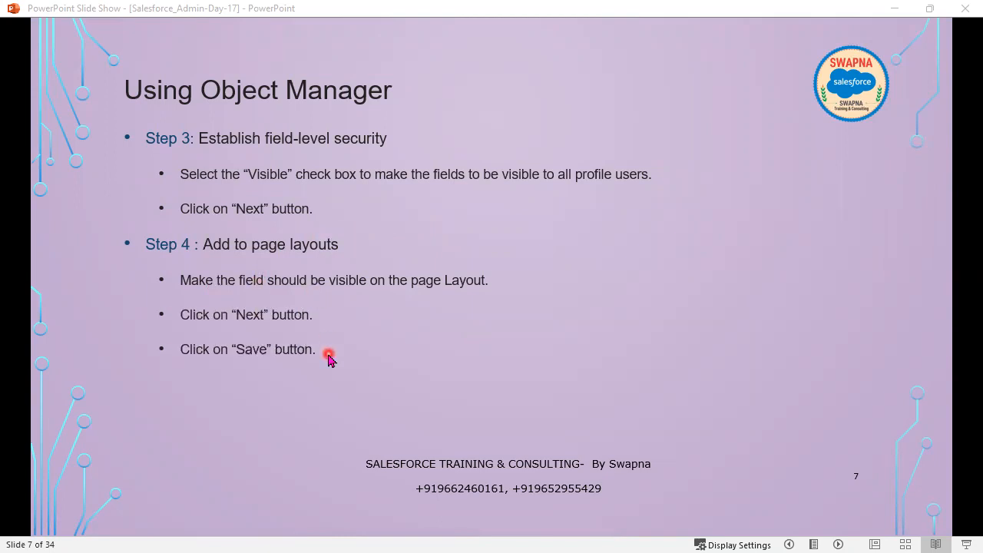
{"action": "left_click", "coordinate": [329, 357]}
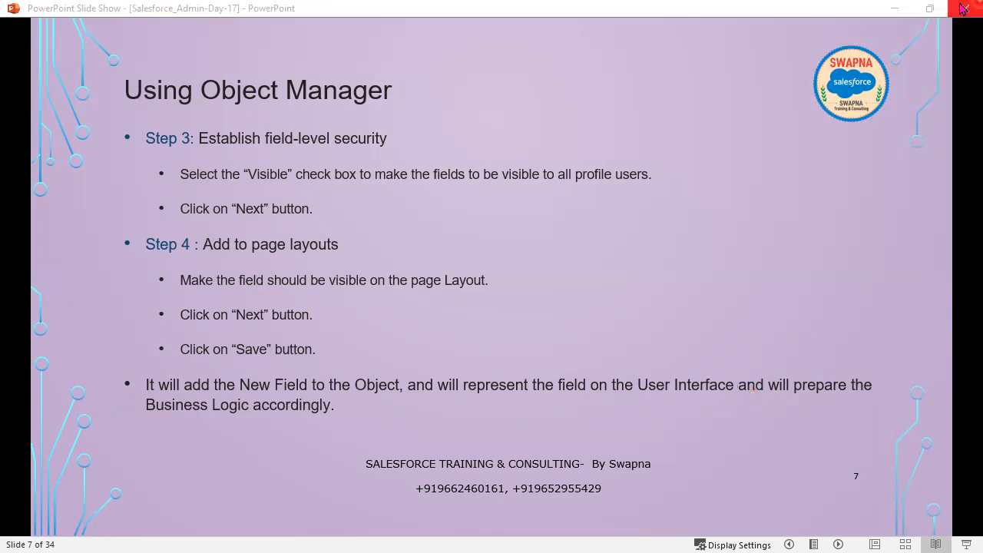
{"action": "left_click", "coordinate": [893, 9]}
{"action": "scroll", "coordinate": [461, 300], "scroll_direction": "up", "scroll_amount": 2}
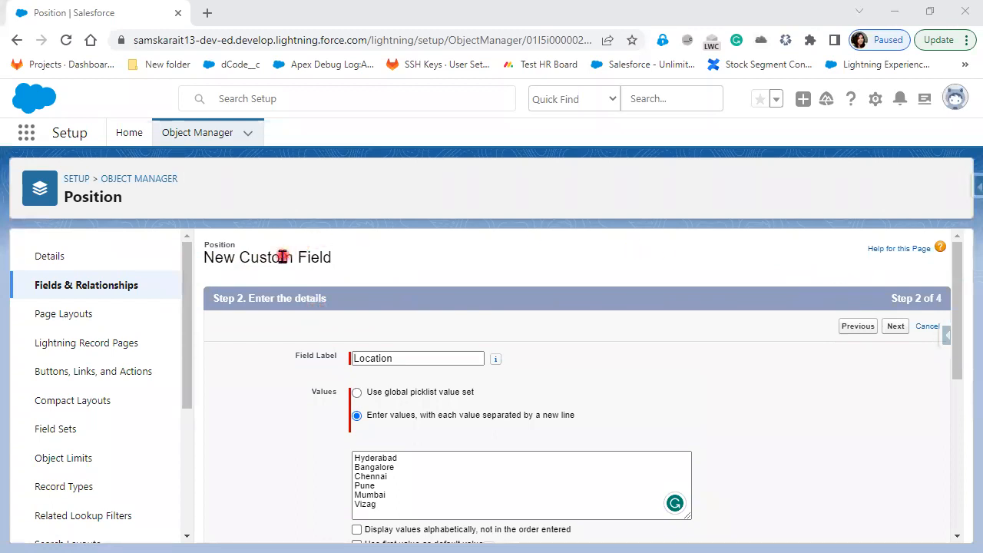
{"action": "left_click_drag", "start_coordinate": [351, 299], "coordinate": [199, 304]}
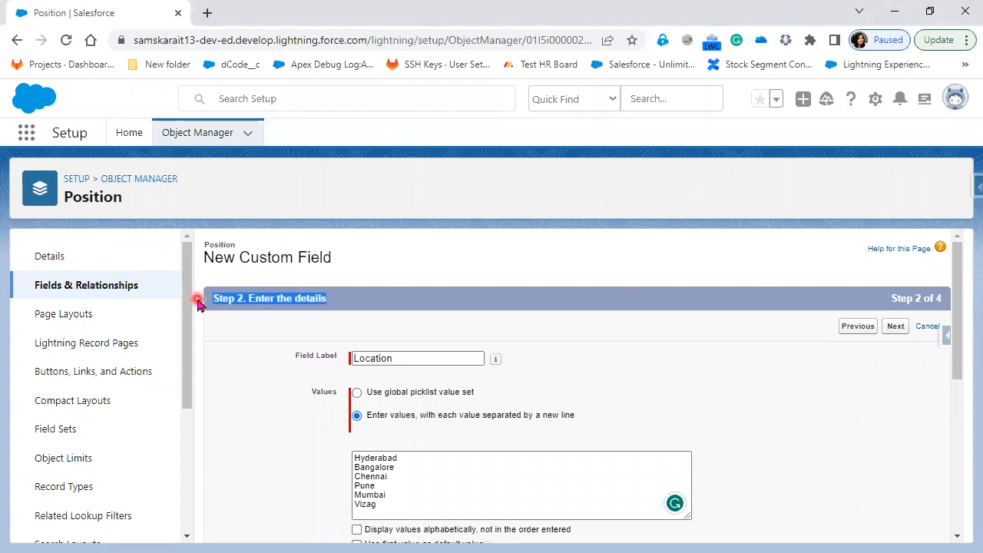
{"action": "double_click", "coordinate": [404, 358]}
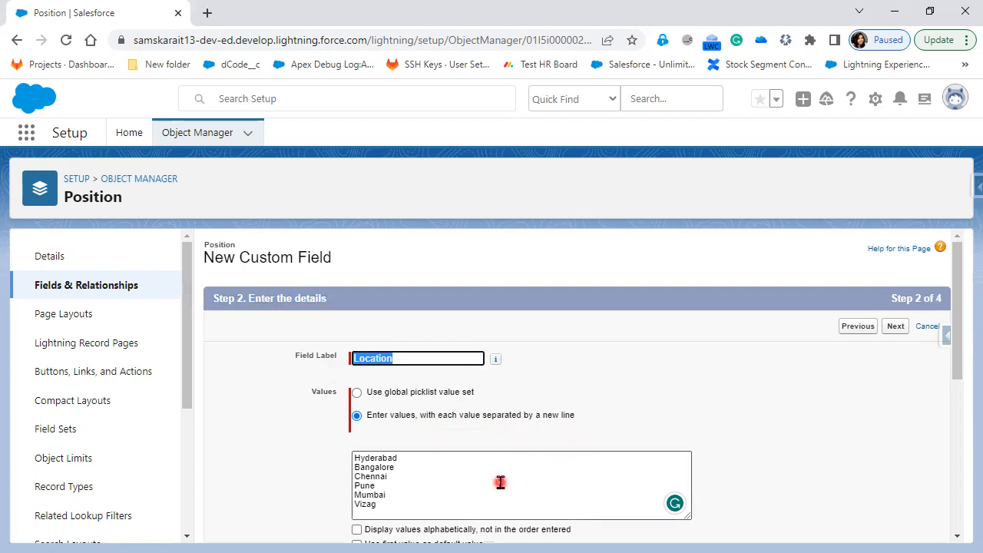
{"action": "left_click", "coordinate": [416, 452]}
{"action": "scroll", "coordinate": [403, 489], "scroll_direction": "down", "scroll_amount": 1}
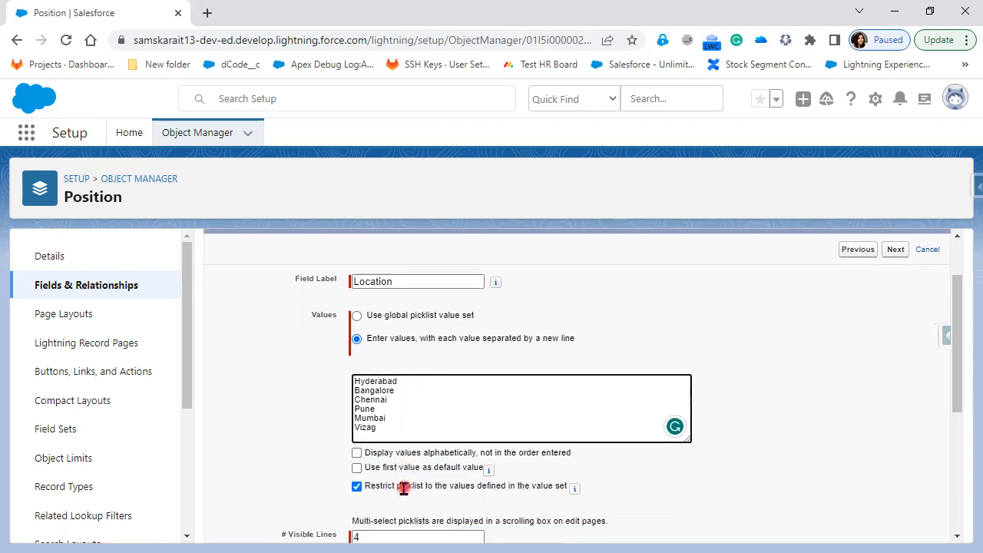
{"action": "left_click", "coordinate": [382, 400]}
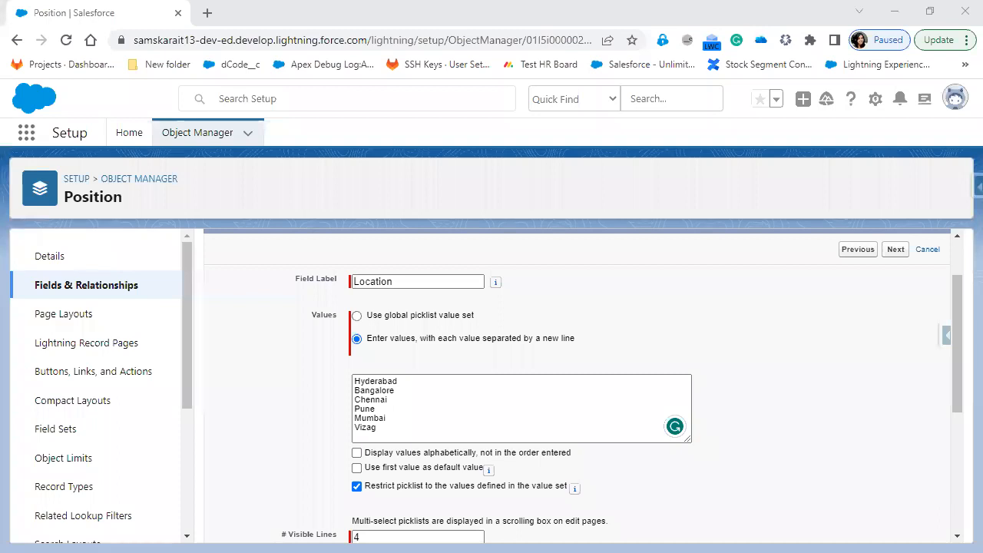
{"action": "left_click", "coordinate": [500, 378]}
{"action": "left_click", "coordinate": [380, 385]}
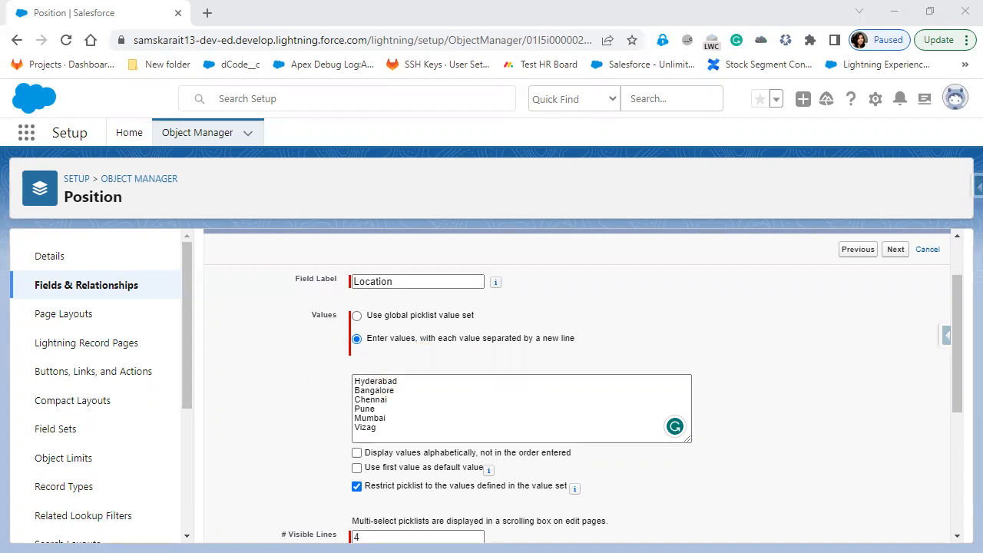
{"action": "left_click_drag", "start_coordinate": [478, 316], "coordinate": [376, 322]}
{"action": "left_click", "coordinate": [63, 258]}
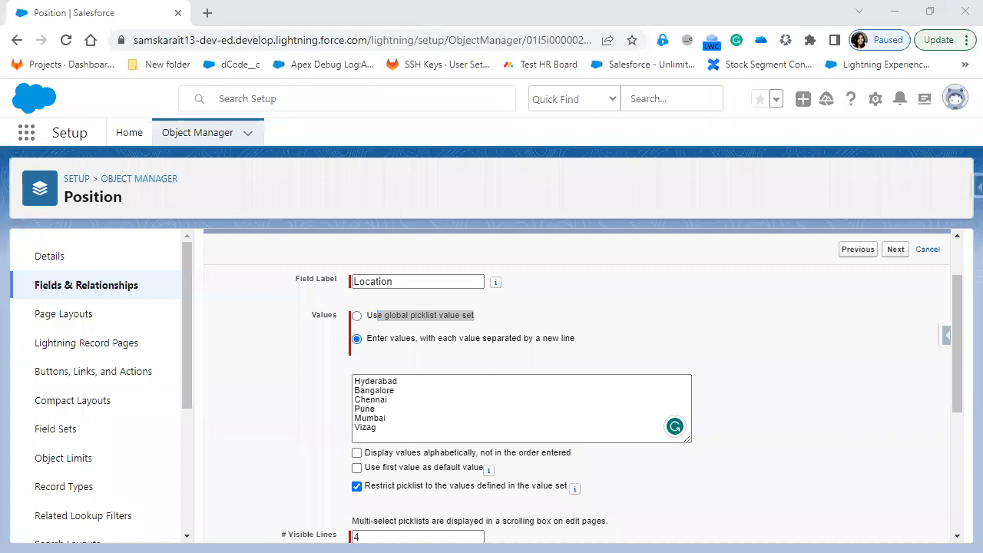
Circle 'Use global picklist value set' in red and write 500 beside it
{"action": "mouse_move", "coordinate": [490, 311]}
{"action": "left_mouse_down"}
{"action": "mouse_move", "coordinate": [397, 293]}
{"action": "mouse_move", "coordinate": [329, 305]}
{"action": "mouse_move", "coordinate": [349, 329]}
{"action": "mouse_move", "coordinate": [466, 334]}
{"action": "mouse_move", "coordinate": [490, 307]}
{"action": "mouse_move", "coordinate": [584, 295]}
{"action": "mouse_move", "coordinate": [557, 315]}
{"action": "left_mouse_up"}
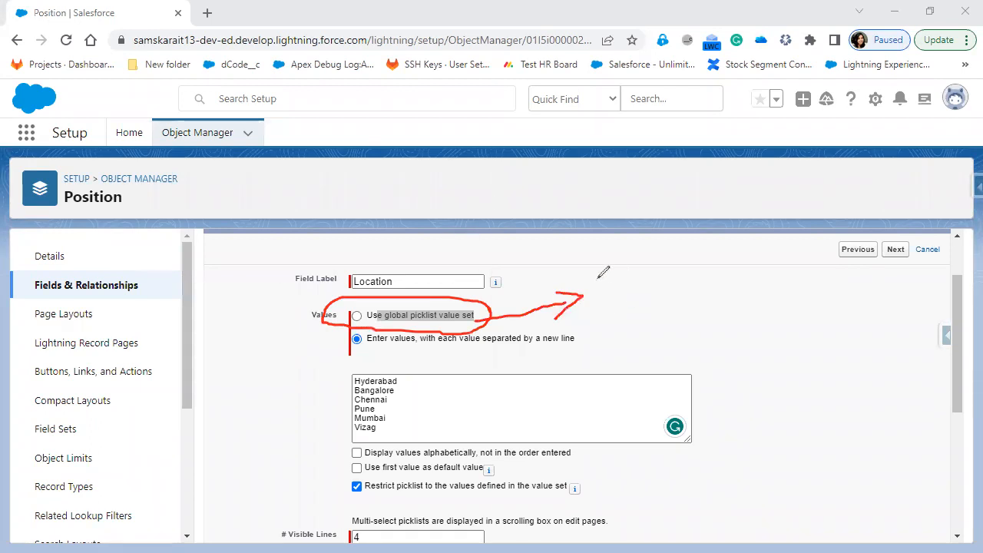
{"action": "mouse_move", "coordinate": [623, 278]}
{"action": "left_mouse_down"}
{"action": "mouse_move", "coordinate": [579, 281]}
{"action": "mouse_move", "coordinate": [607, 284]}
{"action": "mouse_move", "coordinate": [565, 321]}
{"action": "mouse_move", "coordinate": [630, 303]}
{"action": "mouse_move", "coordinate": [639, 277]}
{"action": "mouse_move", "coordinate": [720, 289]}
{"action": "mouse_move", "coordinate": [696, 269]}
{"action": "left_mouse_up"}
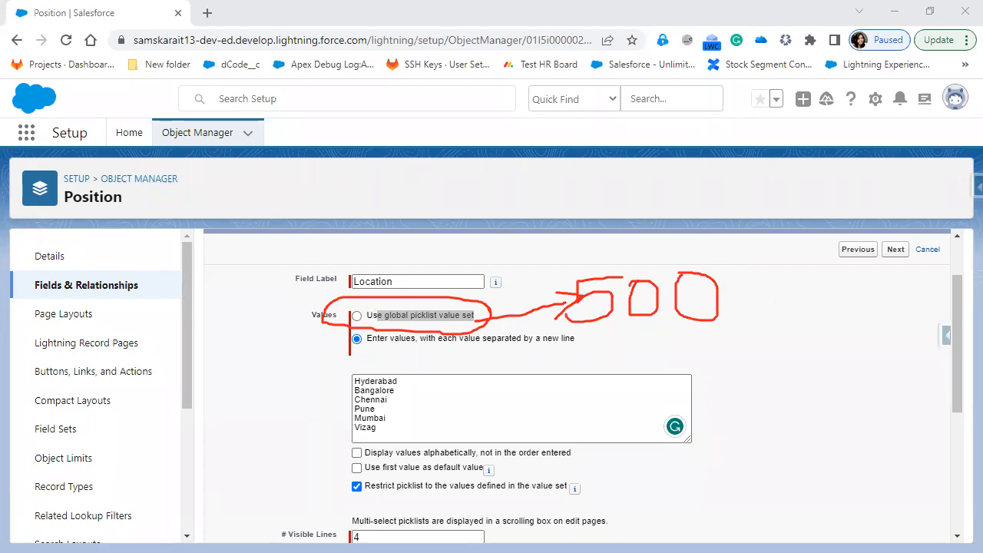
{"action": "scroll", "coordinate": [300, 310], "scroll_direction": "up", "scroll_amount": 1}
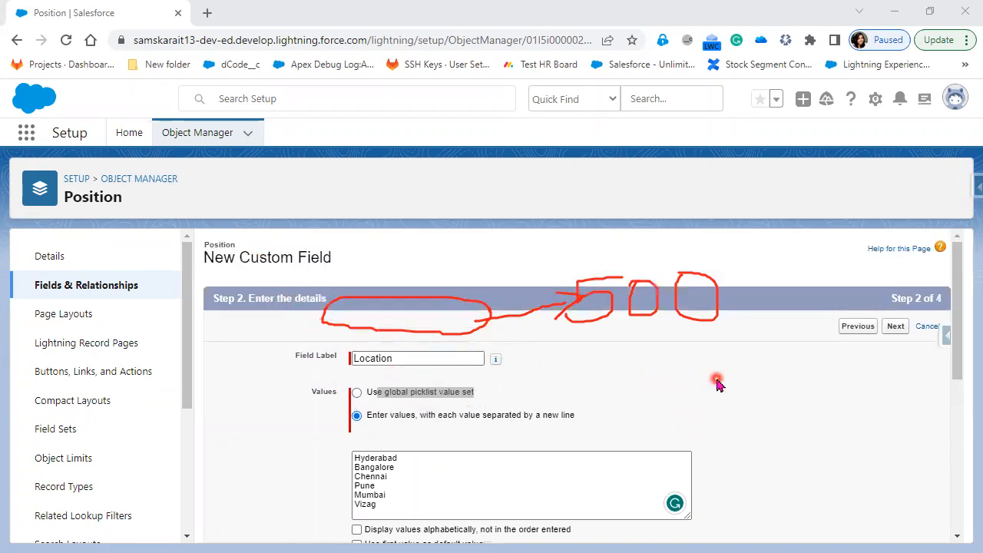
{"action": "scroll", "coordinate": [717, 384], "scroll_direction": "down", "scroll_amount": 1}
{"action": "scroll", "coordinate": [717, 384], "scroll_direction": "down", "scroll_amount": 1}
{"action": "scroll", "coordinate": [70, 503], "scroll_direction": "down", "scroll_amount": 1}
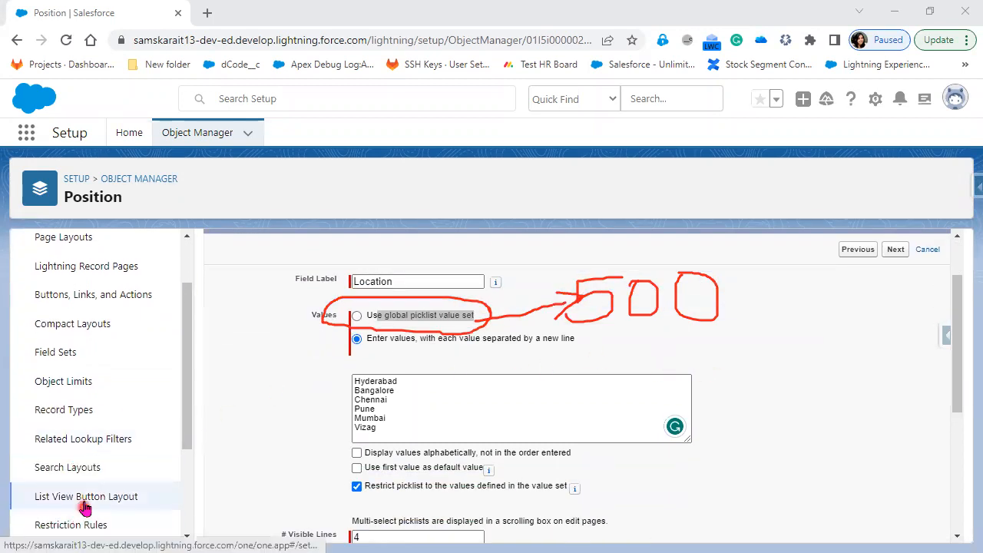
Check Position's Object Limits table (500 custom fields), then go back to Fields & Relationships
{"action": "left_click", "coordinate": [80, 384]}
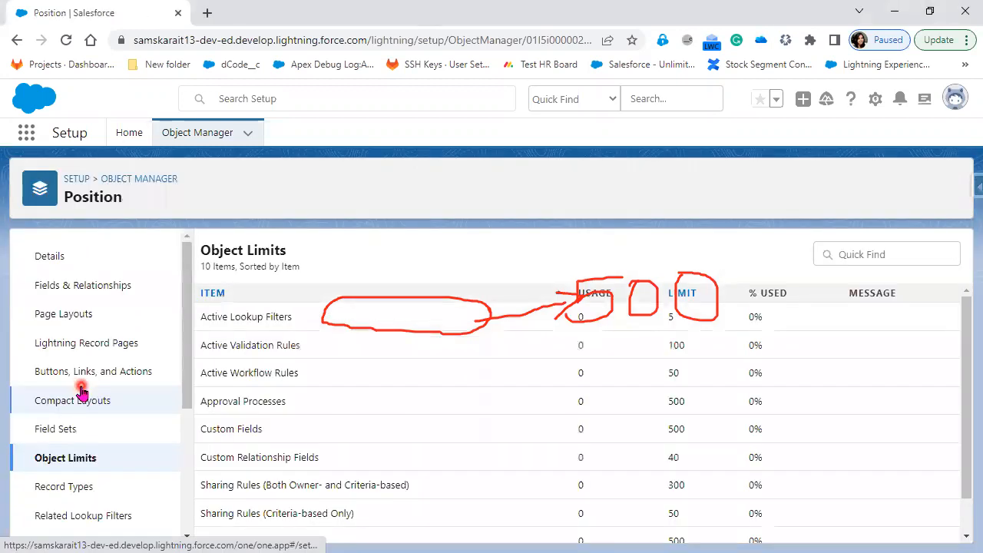
{"action": "scroll", "coordinate": [472, 507], "scroll_direction": "down", "scroll_amount": 1}
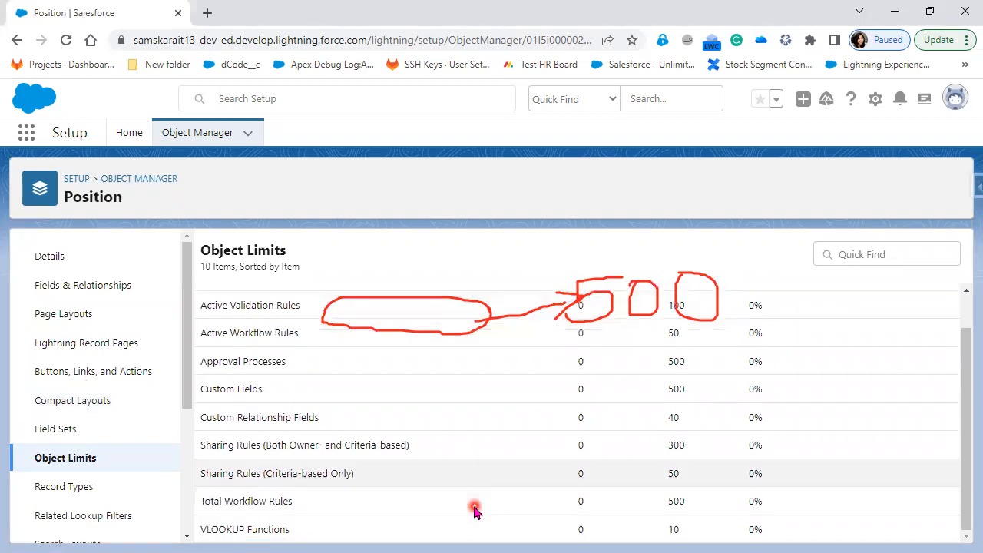
{"action": "scroll", "coordinate": [474, 511], "scroll_direction": "up", "scroll_amount": 1}
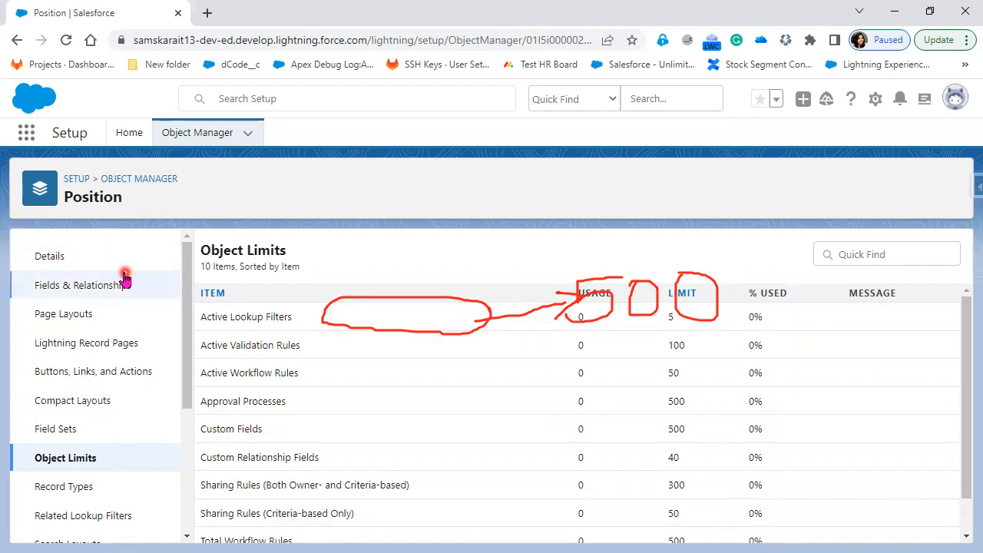
{"action": "left_click", "coordinate": [95, 292]}
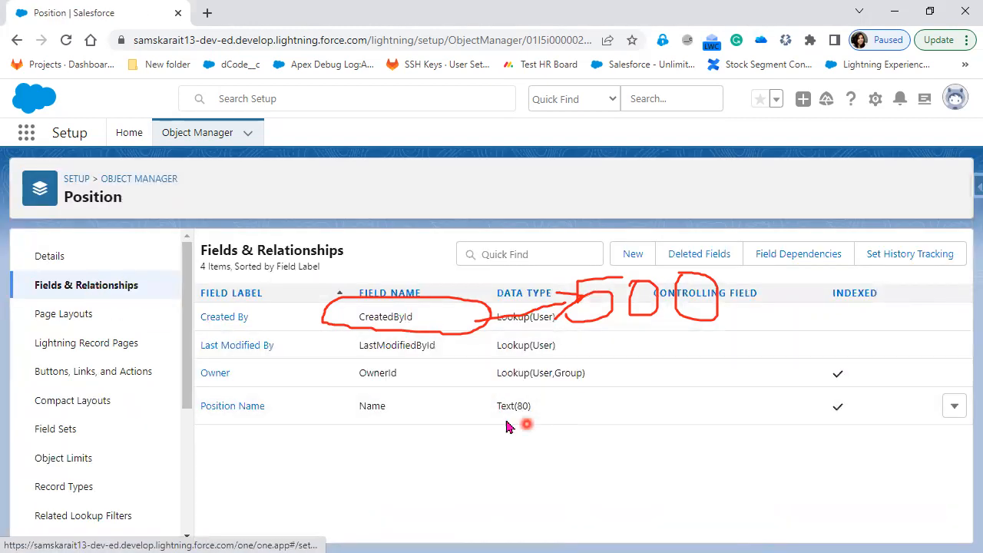
Start a new Position field as Picklist (Multi-Select), set to enter its own values one per line
{"action": "left_click", "coordinate": [635, 255]}
{"action": "scroll", "coordinate": [367, 513], "scroll_direction": "down", "scroll_amount": 10}
{"action": "scroll", "coordinate": [366, 513], "scroll_direction": "down", "scroll_amount": 3}
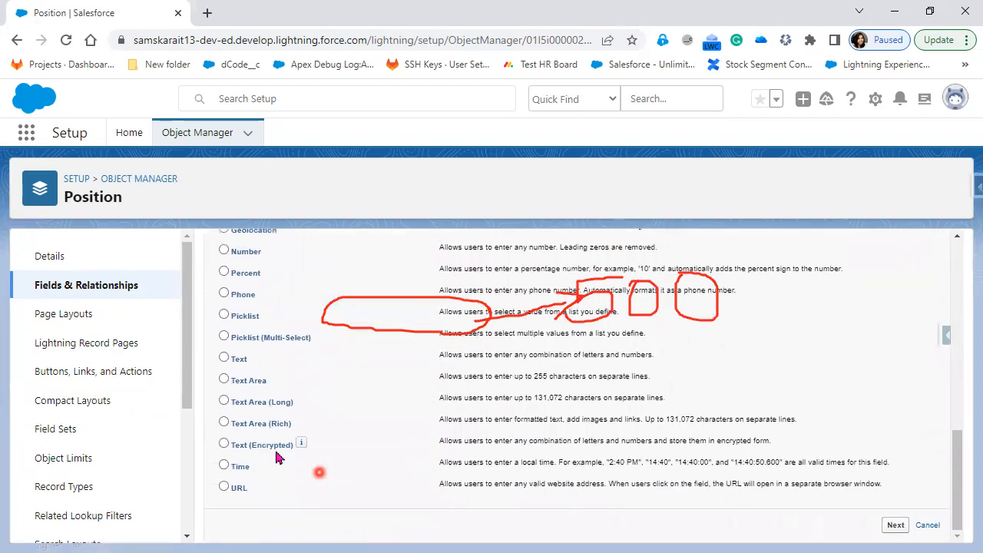
{"action": "left_click", "coordinate": [246, 315]}
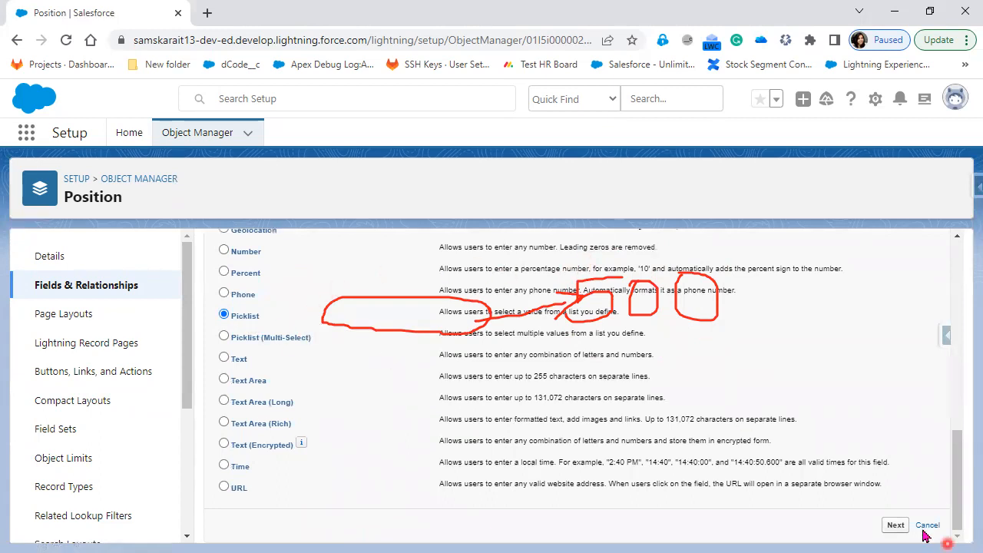
{"action": "left_click", "coordinate": [277, 340]}
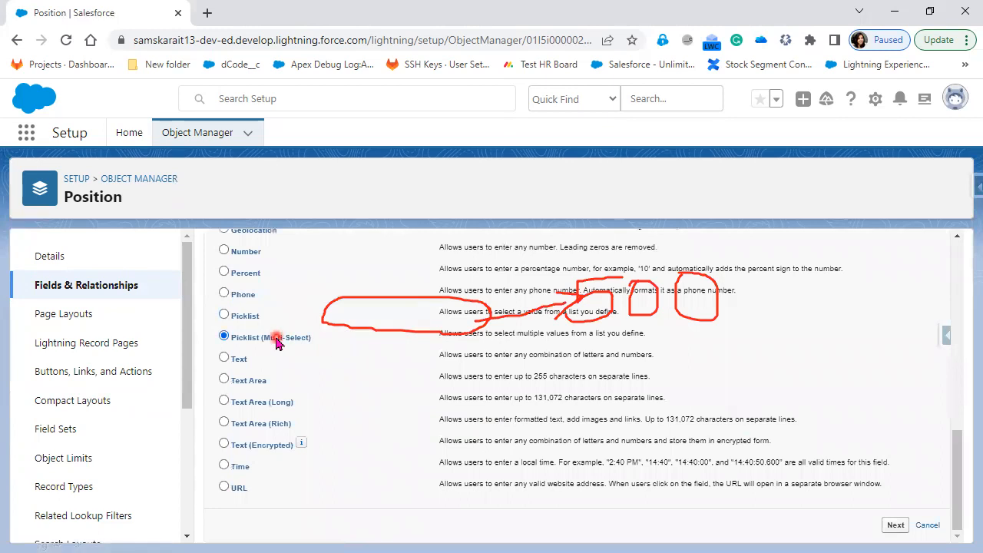
{"action": "left_click", "coordinate": [896, 527]}
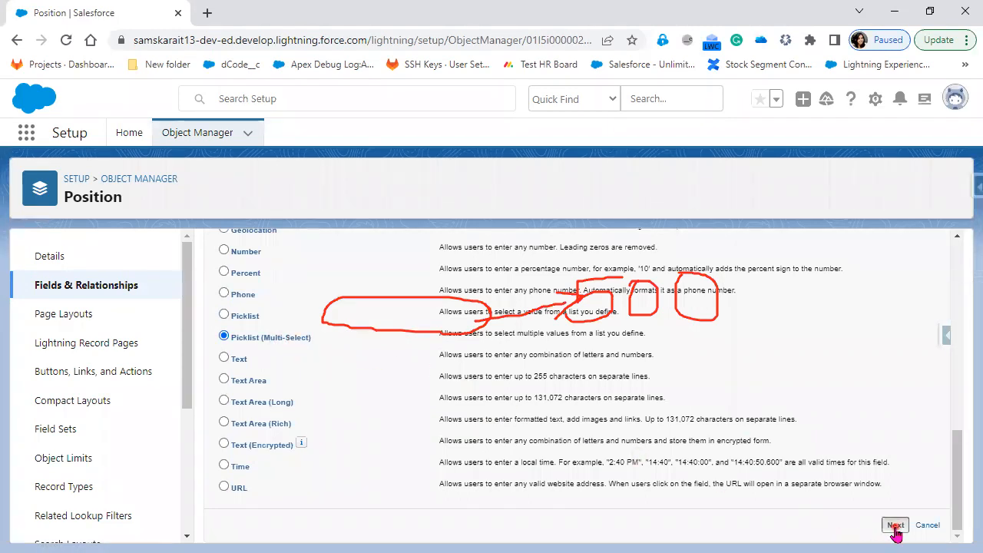
{"action": "scroll", "coordinate": [599, 512], "scroll_direction": "down", "scroll_amount": 2}
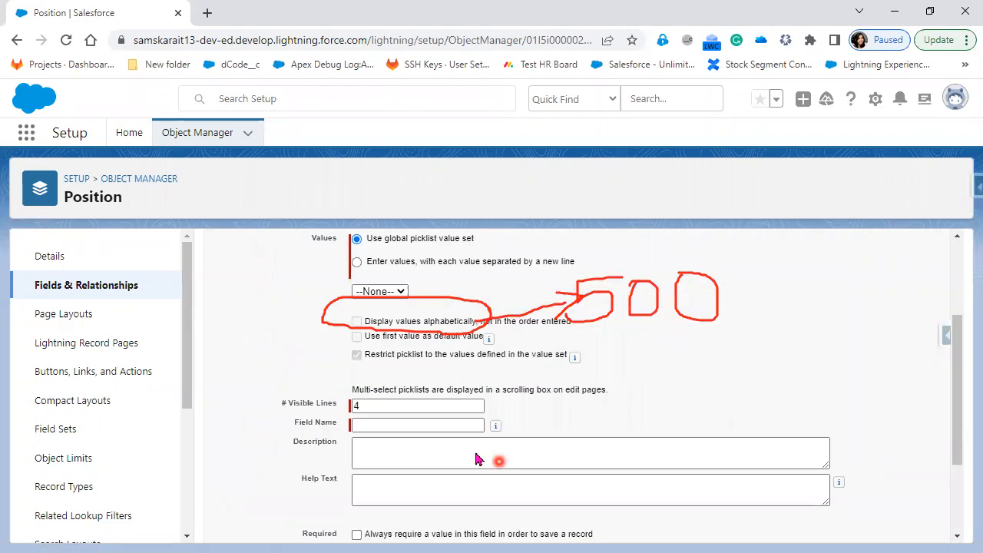
{"action": "left_click", "coordinate": [410, 261]}
{"action": "left_click", "coordinate": [389, 311]}
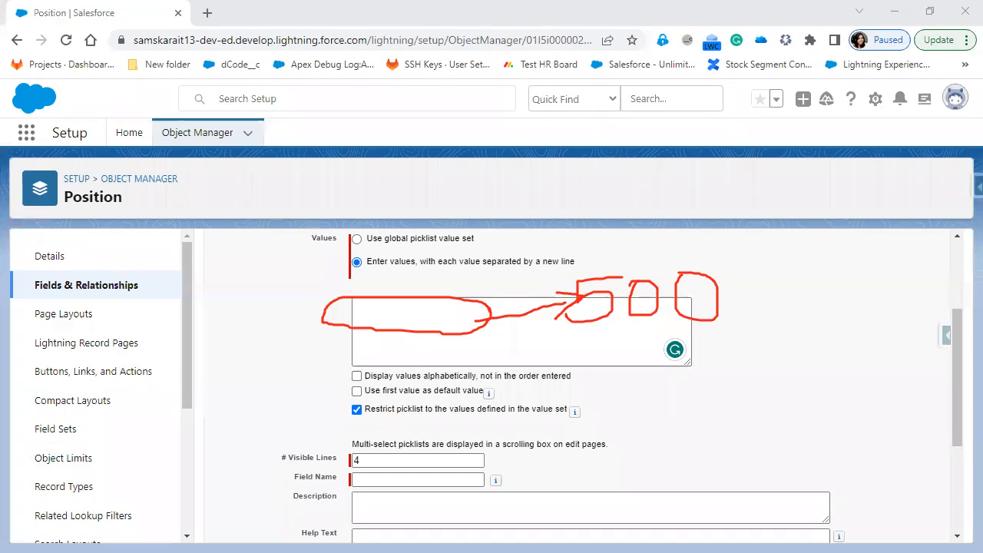
Replace the notes with 'Global Picklist --- 500 Fields' and 'Picklist ---> 300'
{"action": "double_click", "coordinate": [650, 213]}
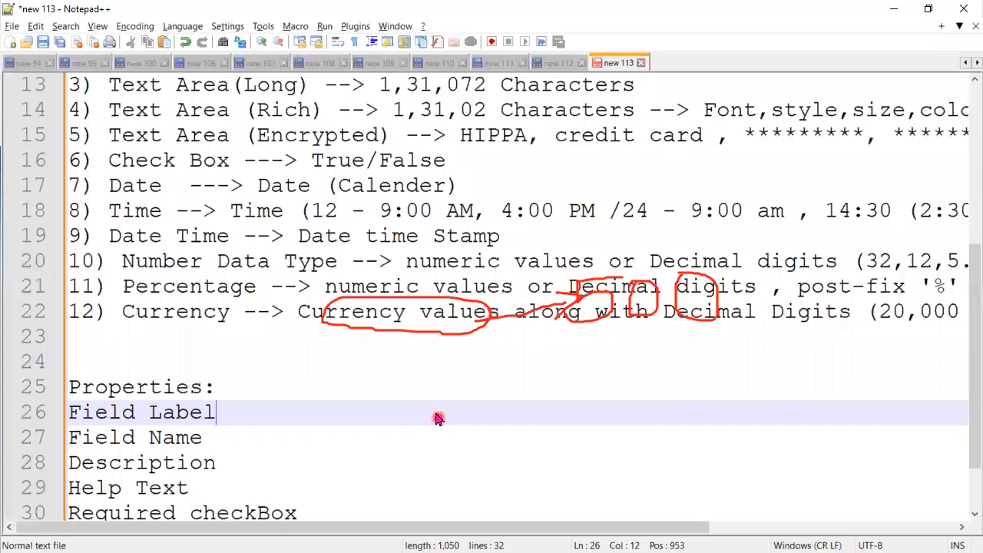
{"action": "key", "text": "ctrl+a"}
{"action": "key", "text": "Delete"}
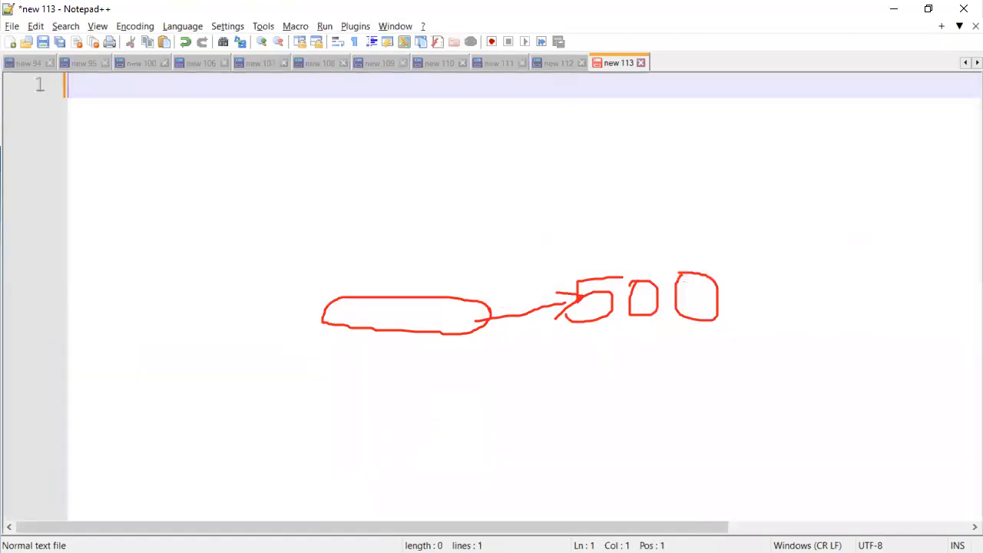
{"action": "key", "text": "Escape"}
{"action": "type", "text": "Global Picklist --- 500"}
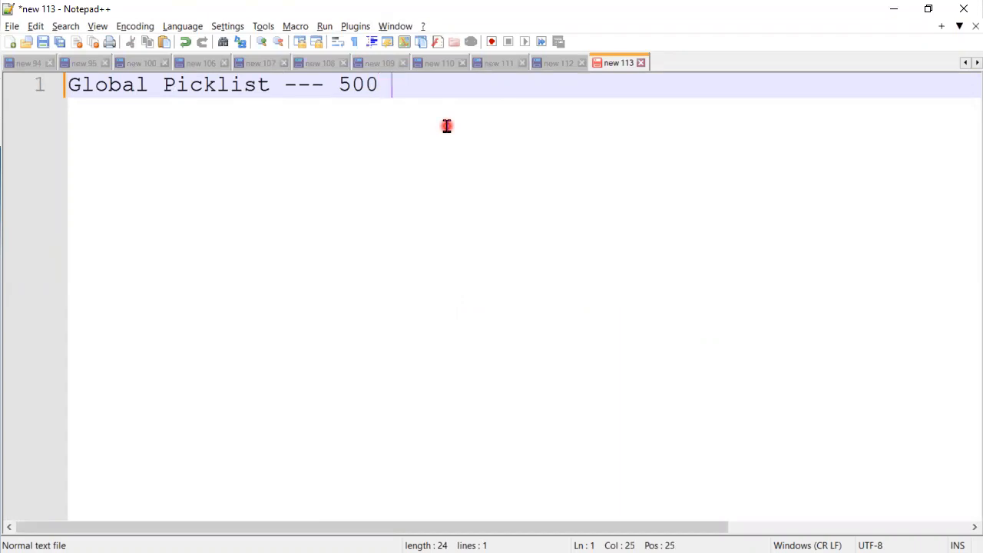
{"action": "type", "text": " Fields"}
{"action": "key", "text": "Return"}
{"action": "type", "text": "Pi"}
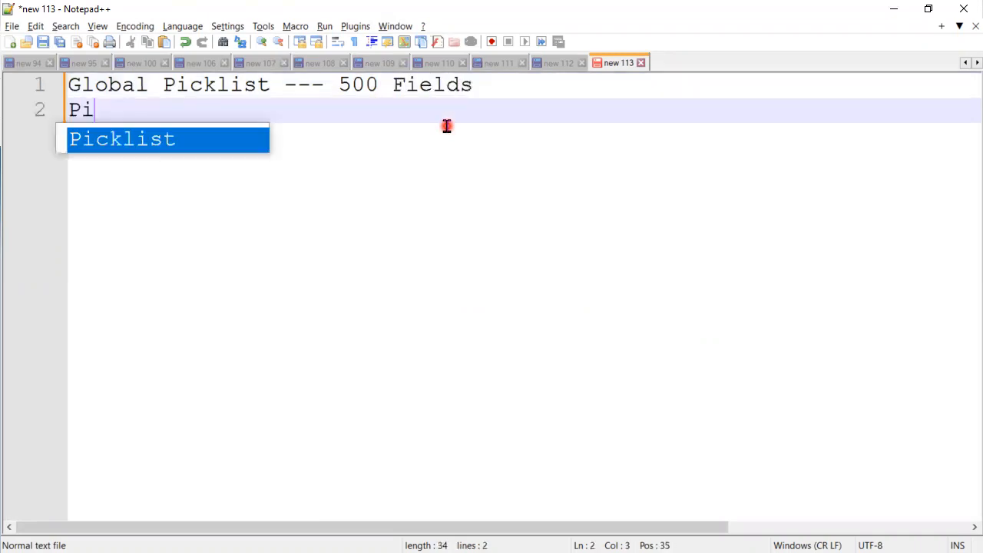
{"action": "type", "text": "cklist ---> 300"}
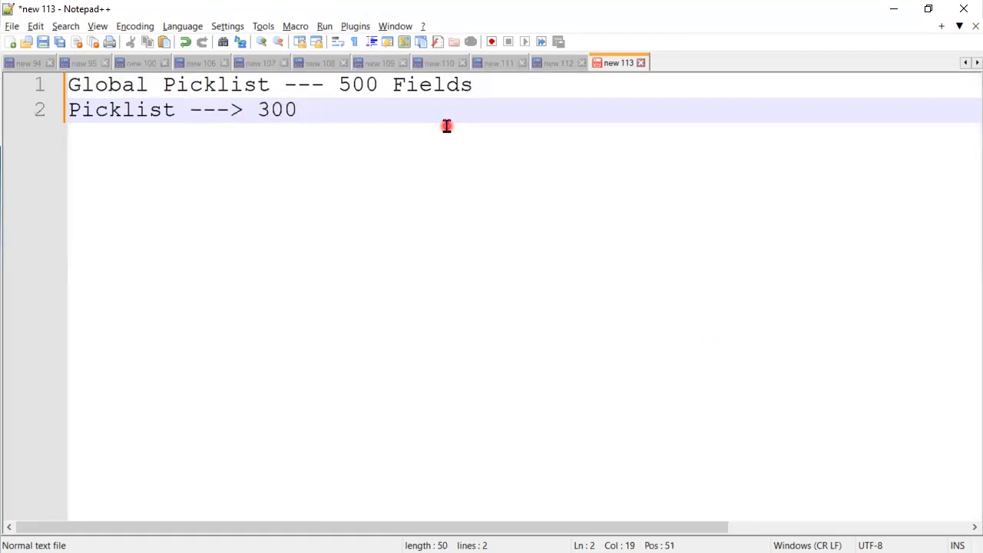
{"action": "key", "text": "Return"}
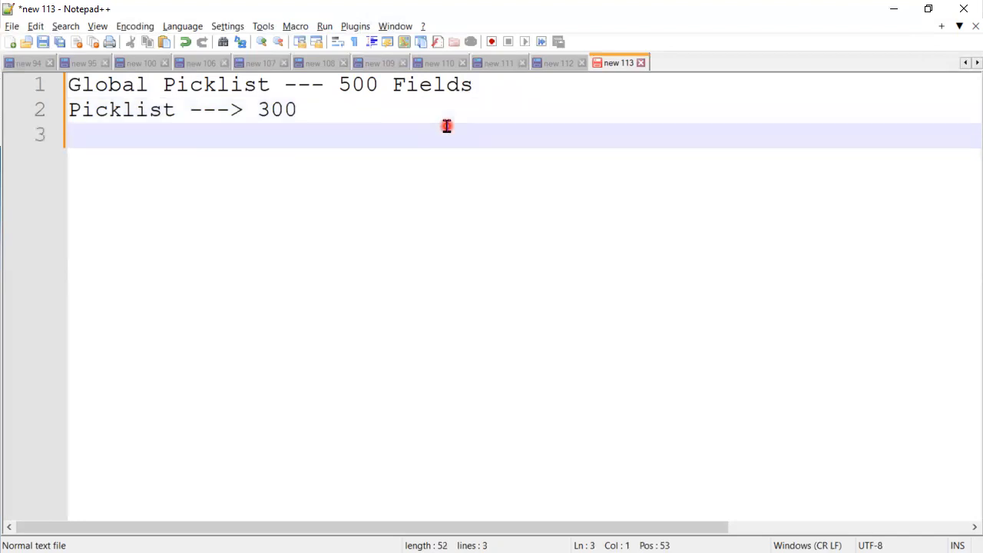
Add the question on allowed picklist values and the default single-select picklist value limit of 1000
{"action": "key", "text": "Return"}
{"action": "type", "text": "How "}
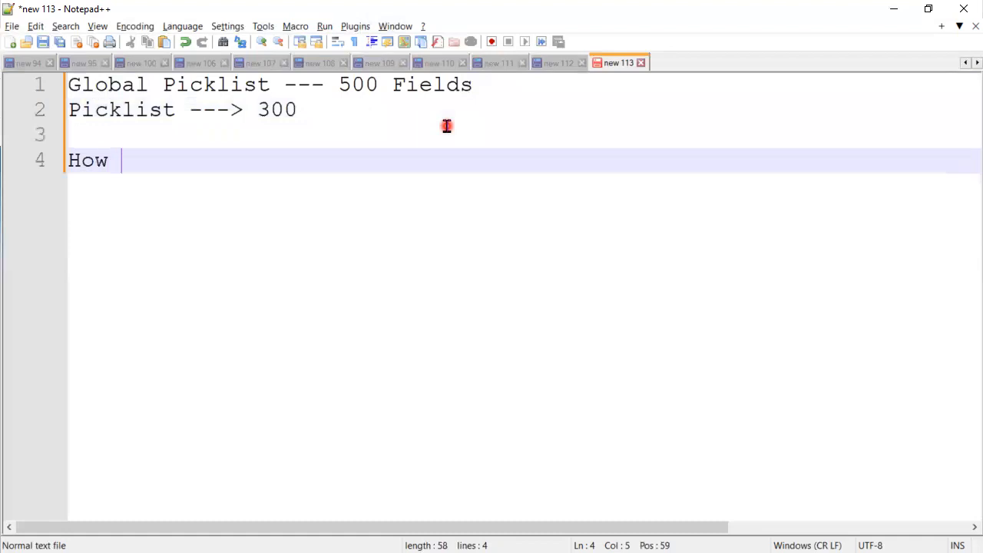
{"action": "type", "text": "manyPic"}
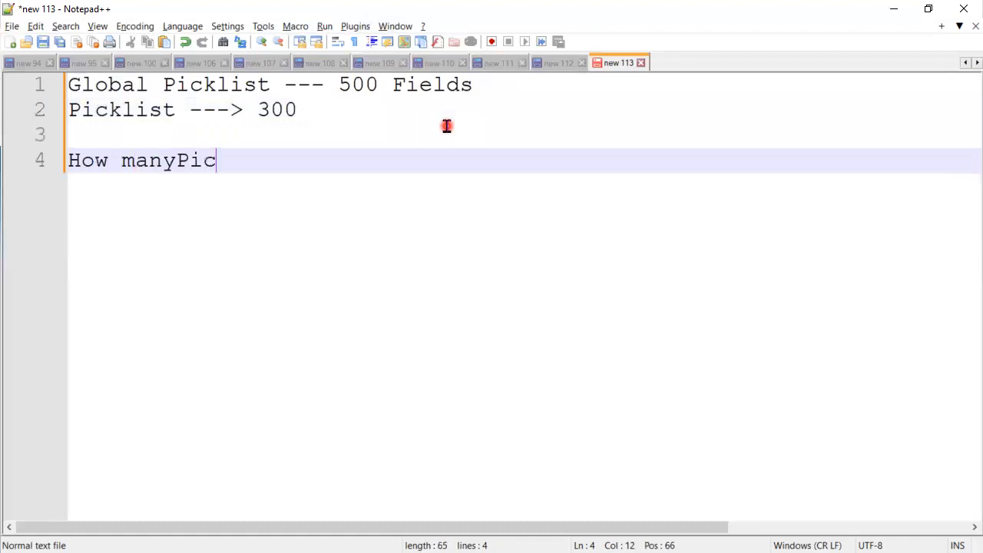
{"action": "type", "text": "klist val"}
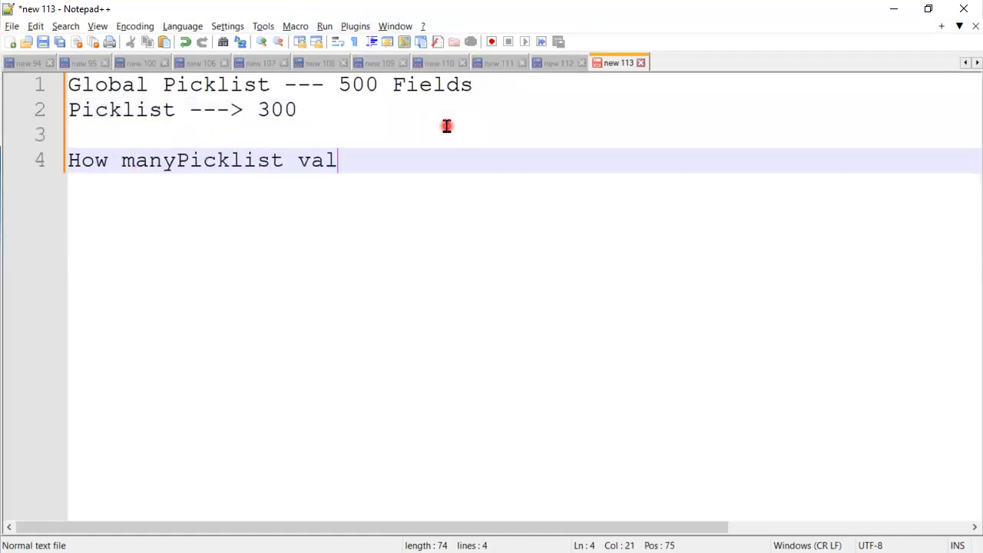
{"action": "type", "text": "ues are all"}
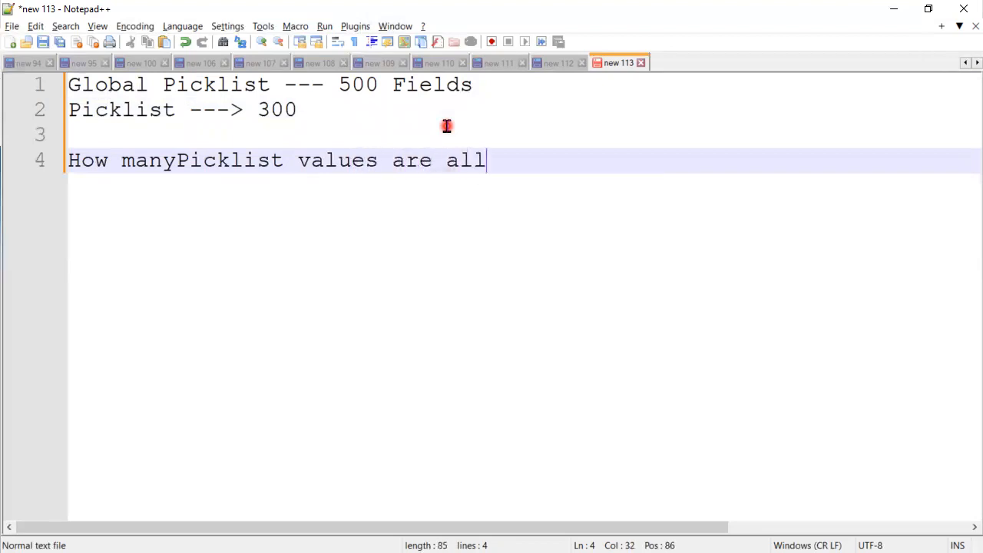
{"action": "type", "text": "owed in sales"}
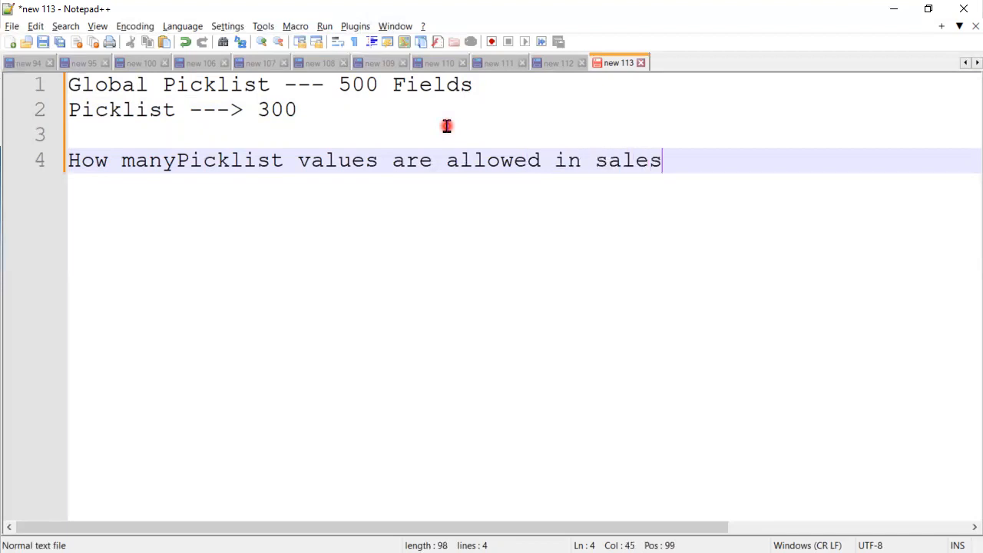
{"action": "type", "text": "force?"}
{"action": "key", "text": "Return"}
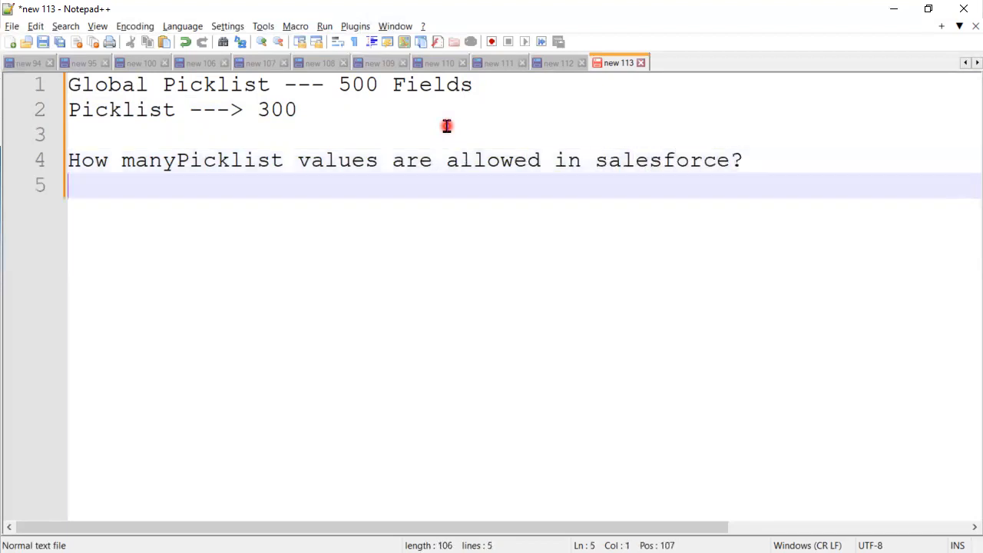
{"action": "key", "text": "Return"}
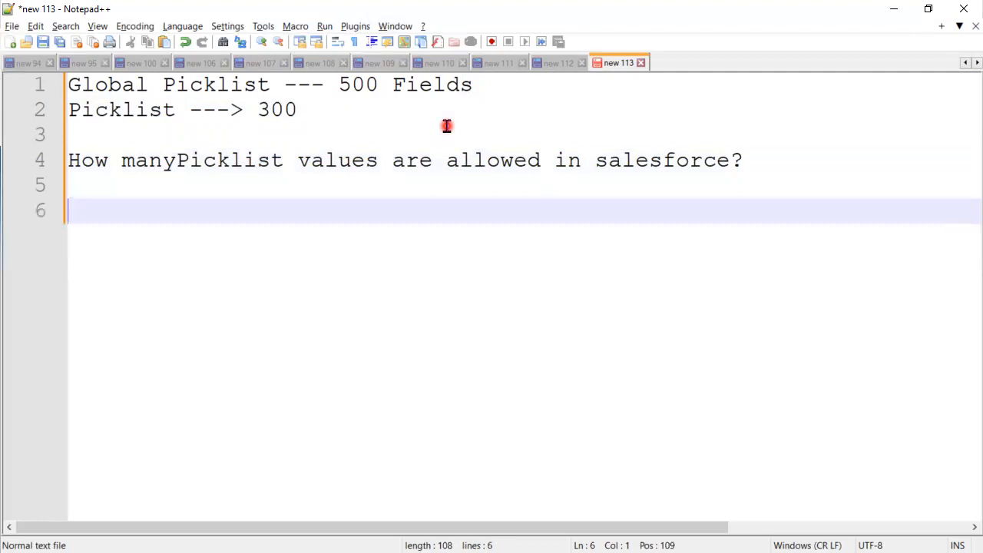
{"action": "left_click", "coordinate": [176, 157]}
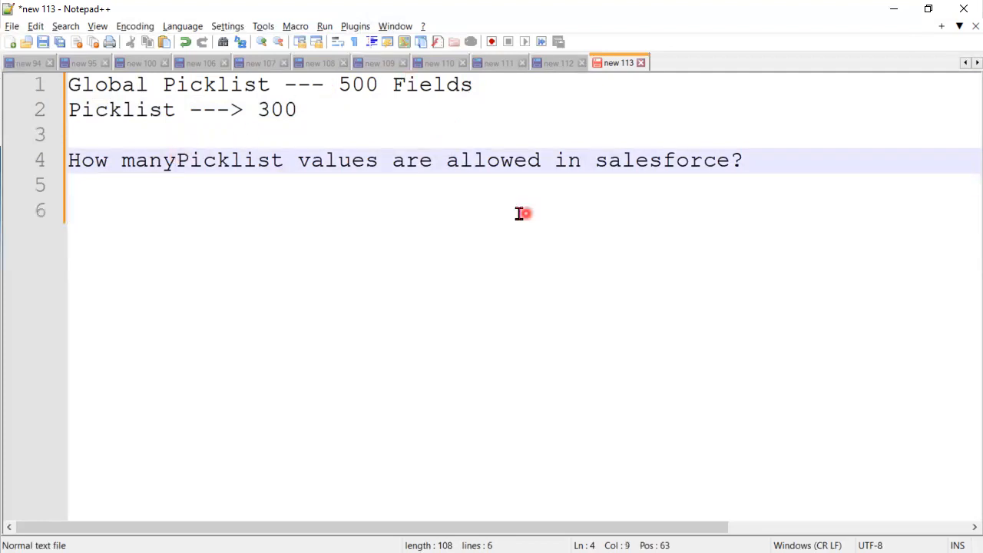
{"action": "left_click", "coordinate": [210, 185]}
{"action": "type", "text": "I"}
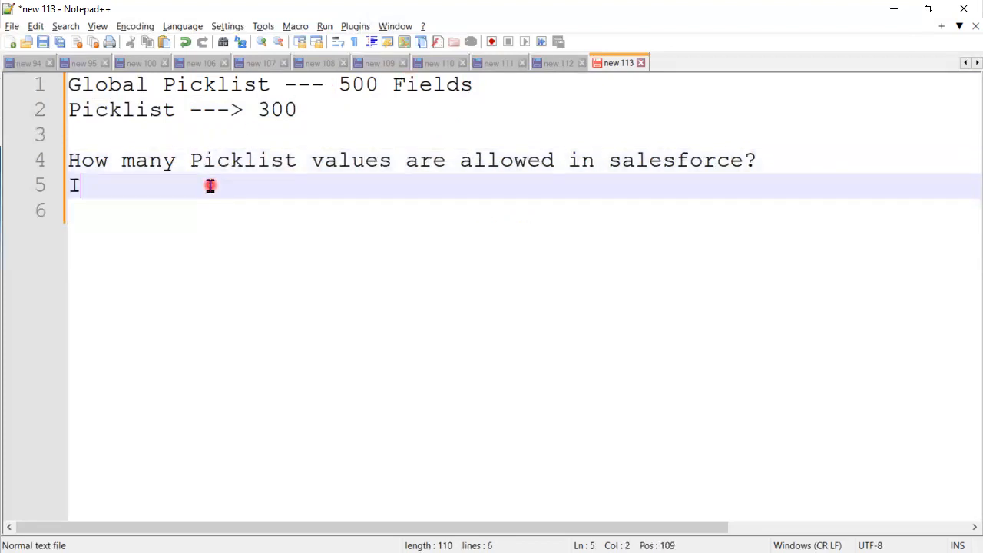
{"action": "type", "text": "n some"}
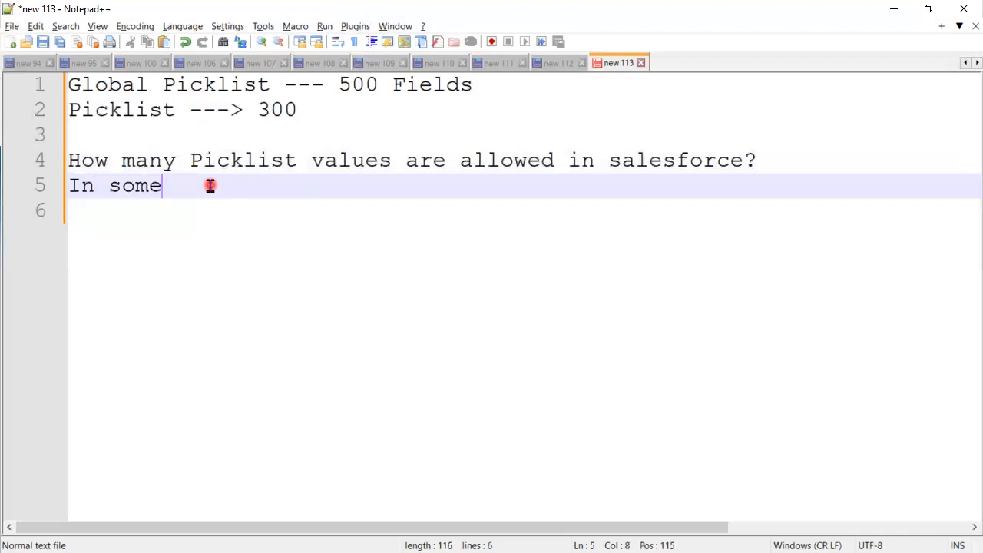
{"action": "type", "text": " cases, t"}
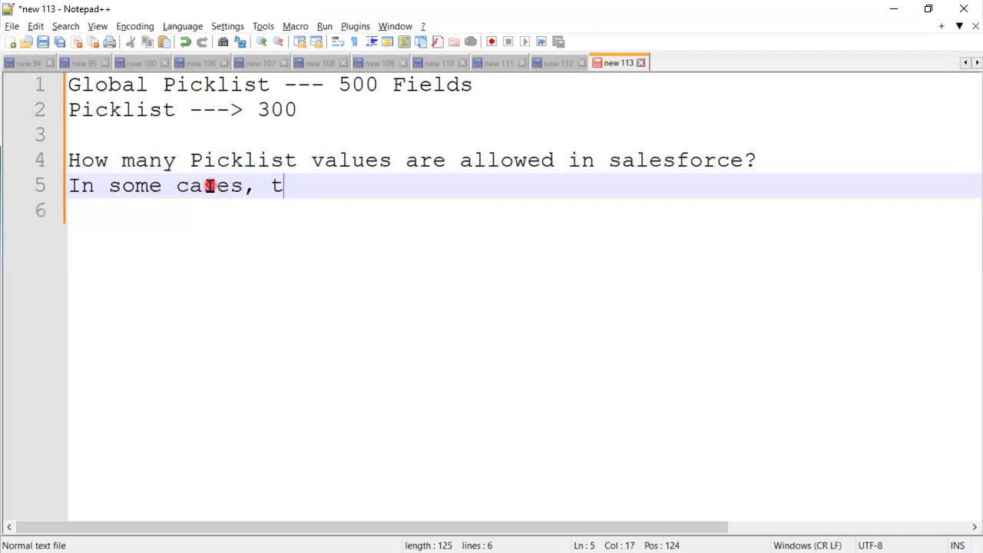
{"action": "type", "text": "he default "}
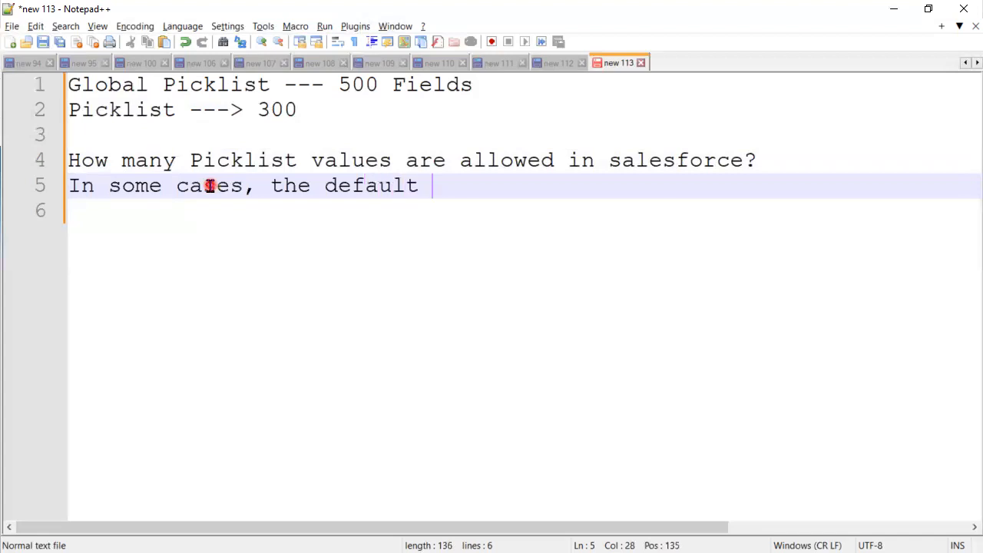
{"action": "type", "text": "s"}
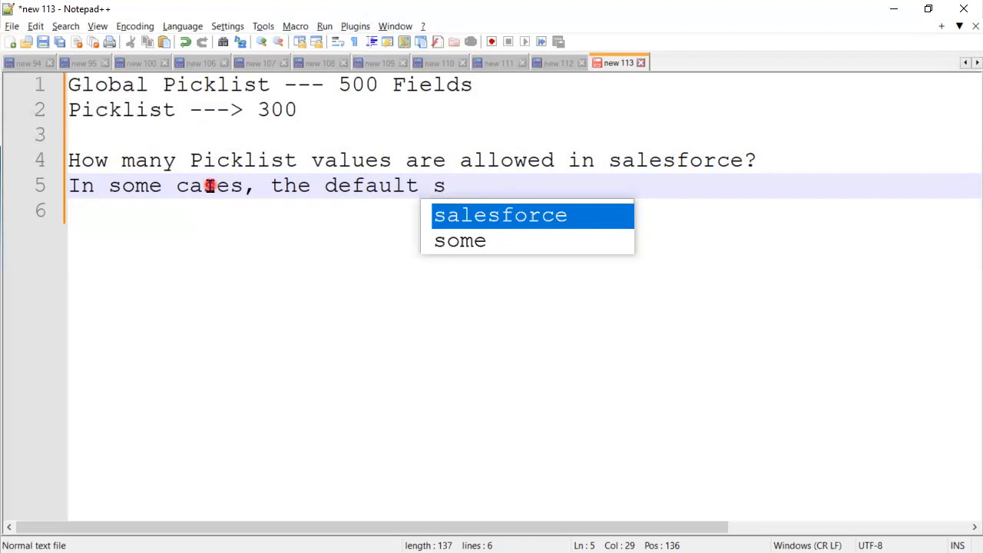
{"action": "type", "text": "ing"}
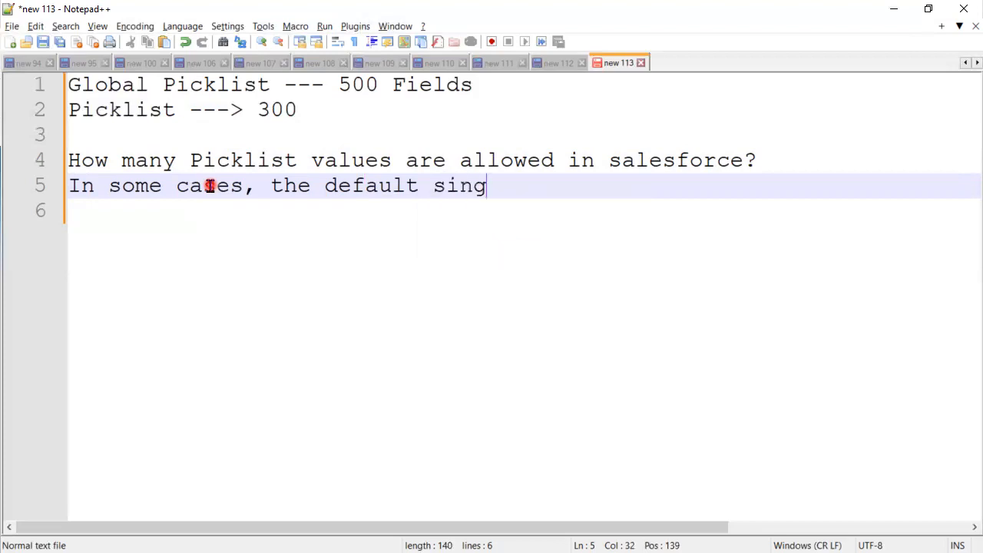
{"action": "type", "text": "le-selec"}
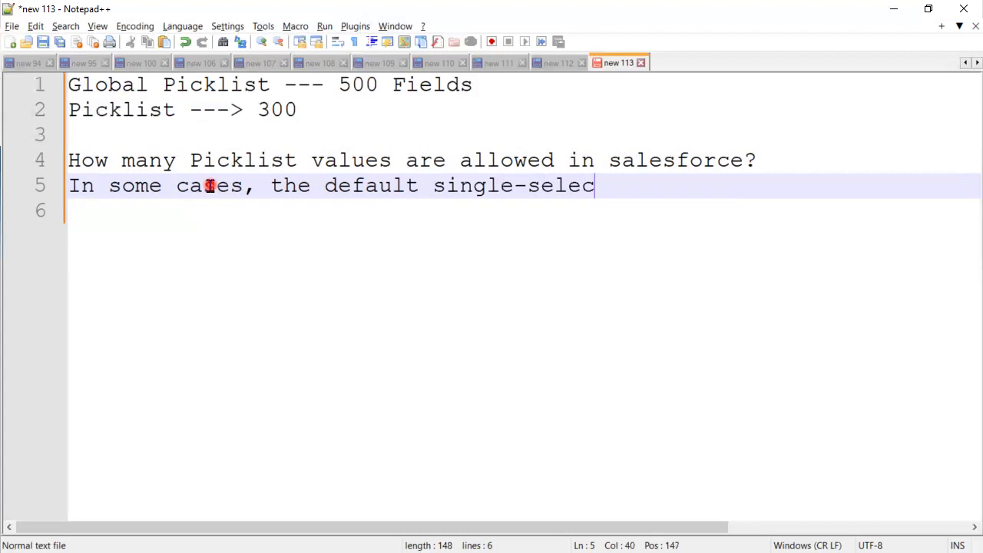
{"action": "type", "text": "t Pickl"}
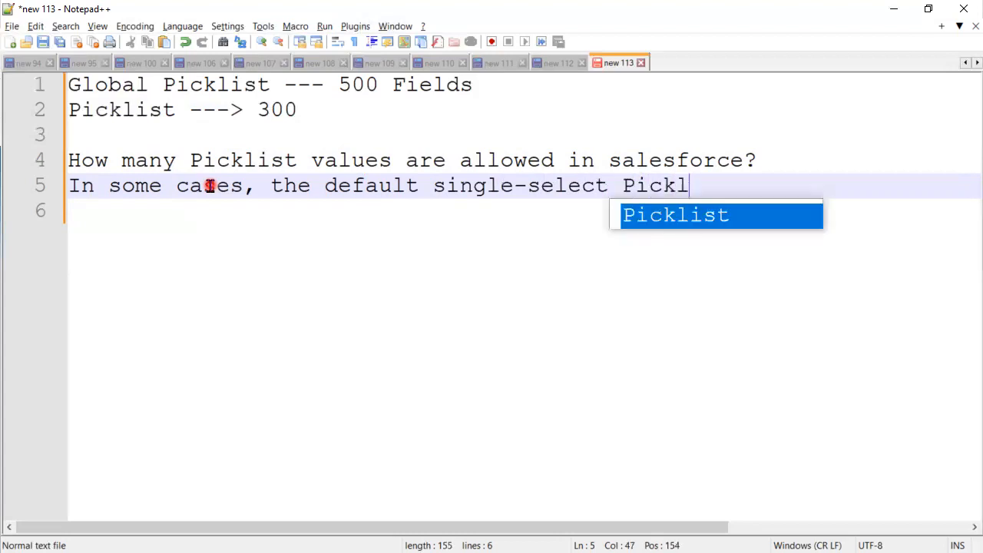
{"action": "type", "text": "ist value Limit"}
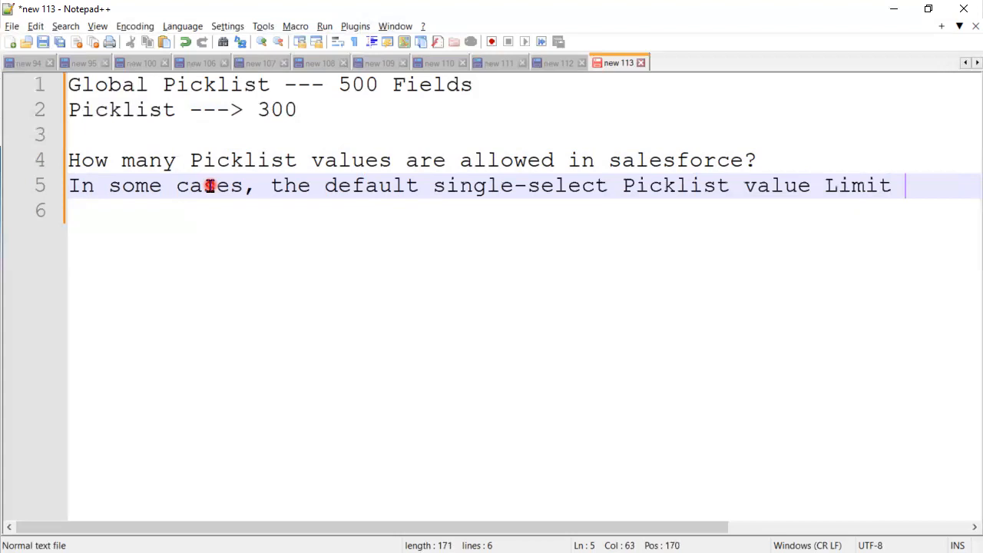
{"action": "key", "text": "Return"}
{"action": "type", "text": "100-"}
{"action": "key", "text": "BackSpace"}
{"action": "type", "text": "0"}
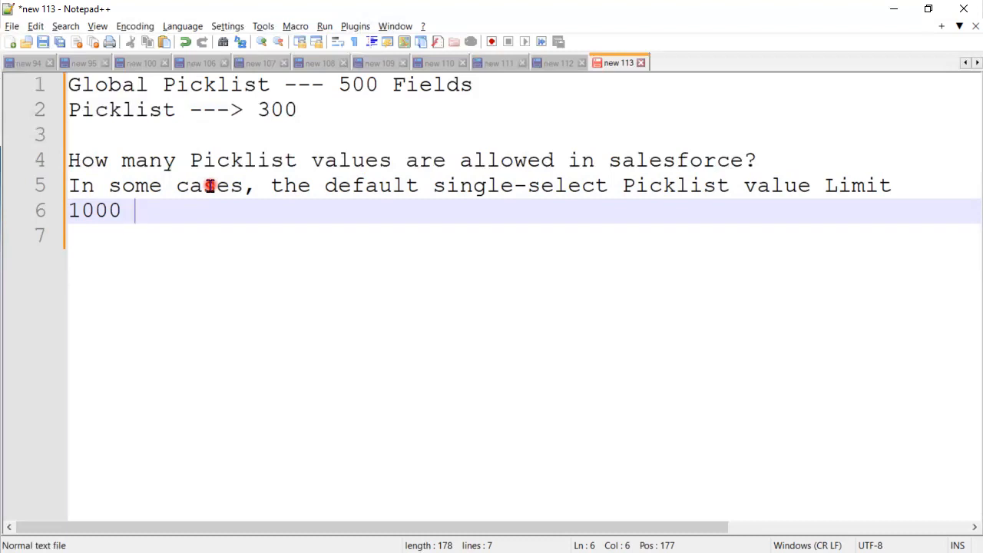
Add the line '2000 --> values --> Salesforce Support'
{"action": "key", "text": "Return"}
{"action": "key", "text": "Return"}
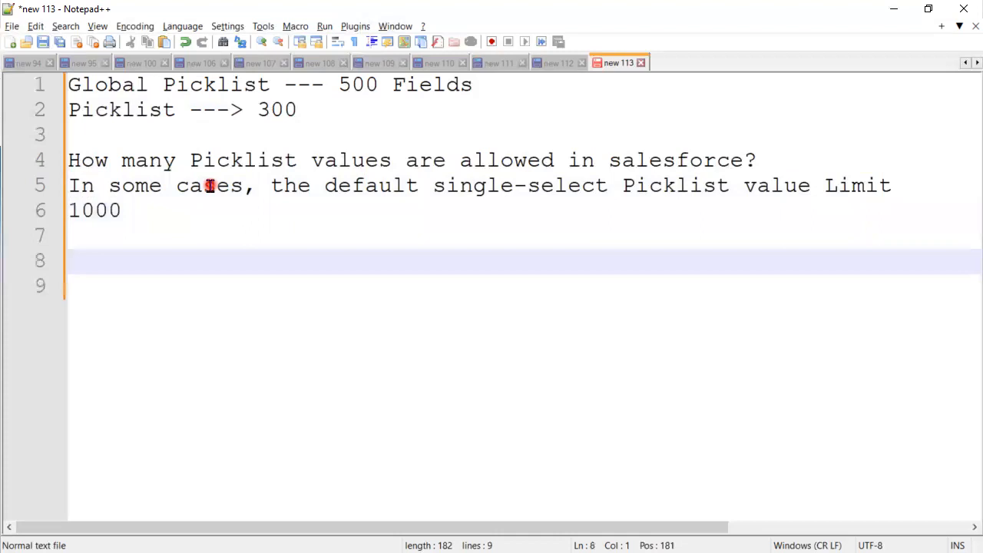
{"action": "type", "text": "2500"}
{"action": "key", "text": "BackSpace"}
{"action": "key", "text": "BackSpace"}
{"action": "key", "text": "BackSpace"}
{"action": "type", "text": "000"}
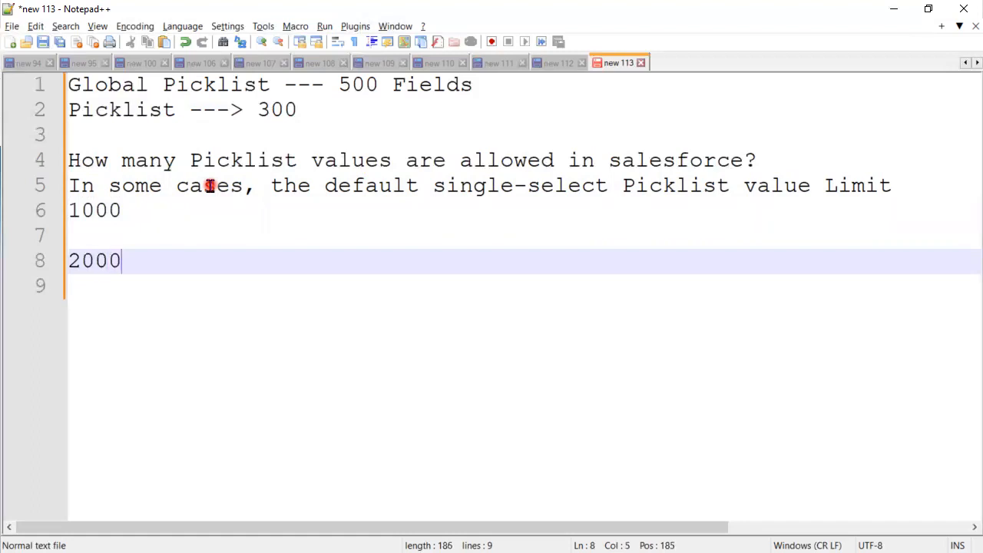
{"action": "type", "text": " --> values "}
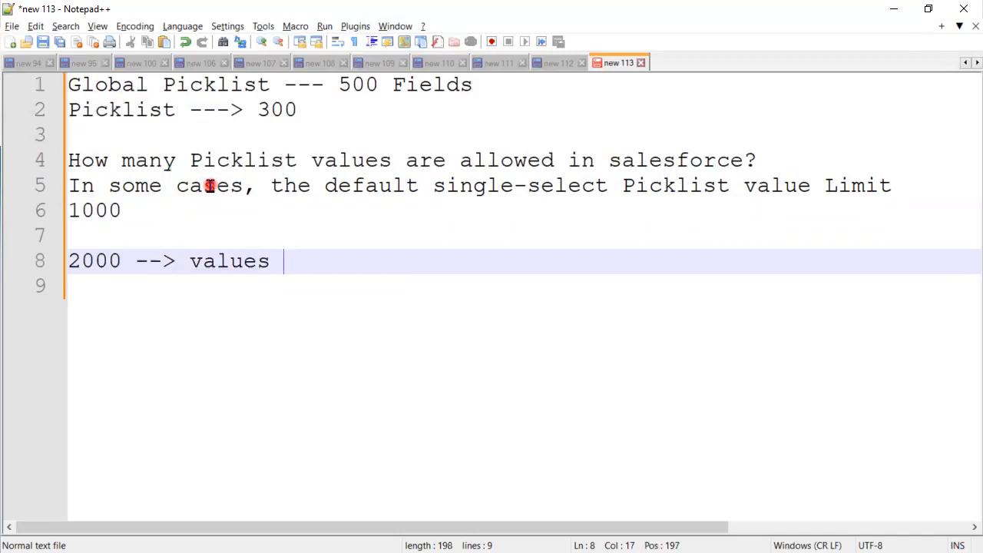
{"action": "type", "text": "--> Salesfor"}
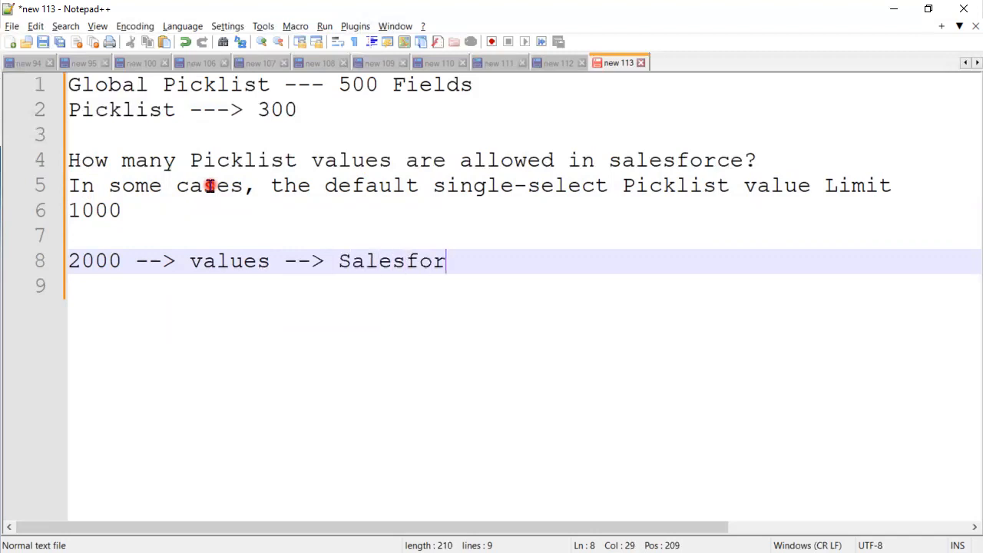
{"action": "type", "text": "ce Support"}
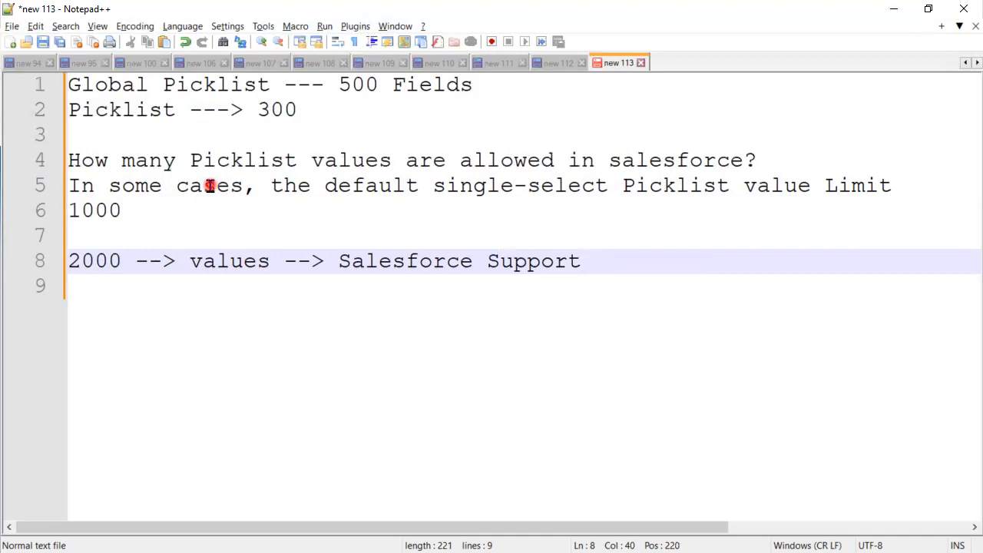
Insert a 500 line after the 1000 limit, then minimize Notepad++
{"action": "left_click", "coordinate": [138, 210]}
{"action": "left_click_drag", "start_coordinate": [135, 210], "coordinate": [61, 188]}
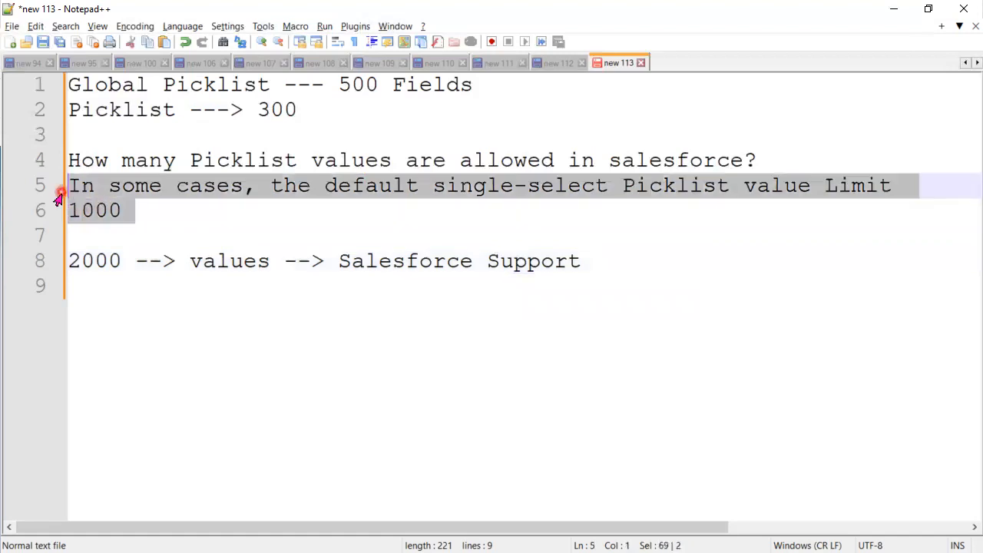
{"action": "left_click", "coordinate": [162, 218]}
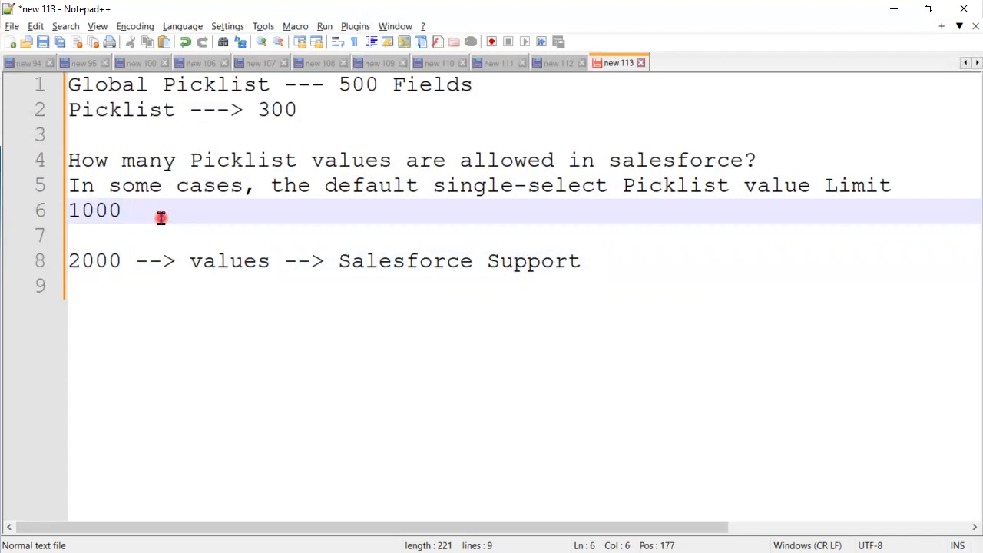
{"action": "key", "text": "Return"}
{"action": "key", "text": "Return"}
{"action": "type", "text": "7"}
{"action": "key", "text": "BackSpace"}
{"action": "type", "text": "500"}
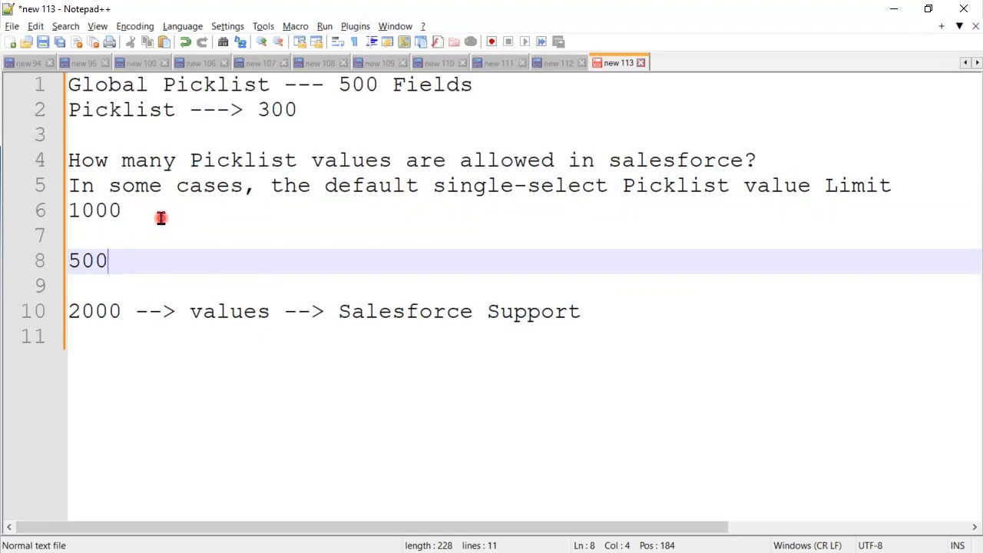
{"action": "left_click", "coordinate": [894, 9]}
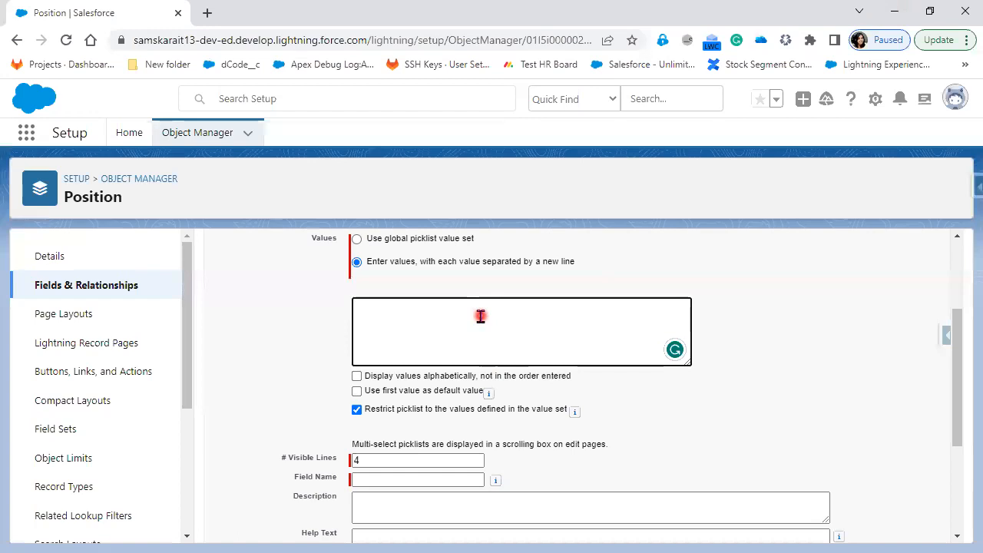
{"action": "type", "text": "fg dfg sdfsd fsd s df"}
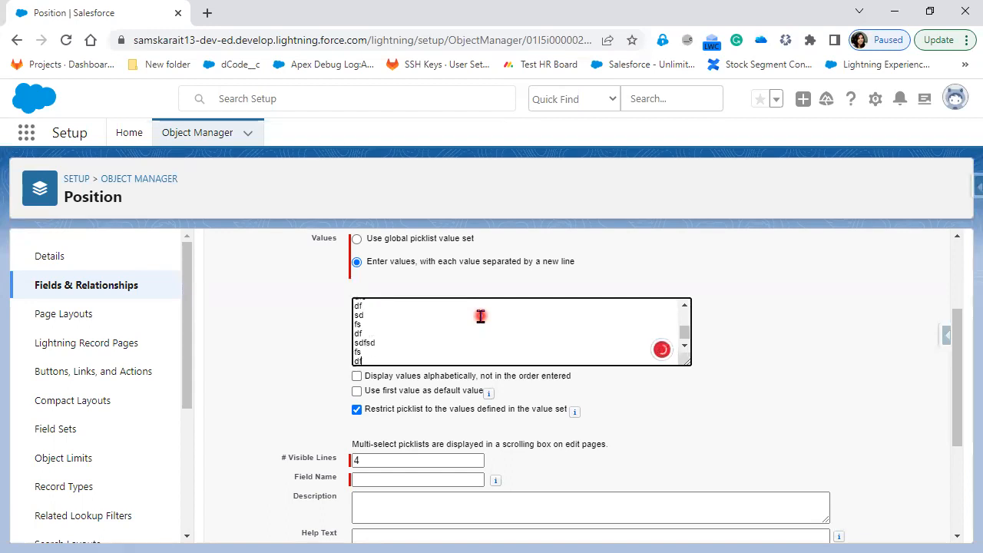
{"action": "type", "text": " sdf sdf sd fs dfs dfd"}
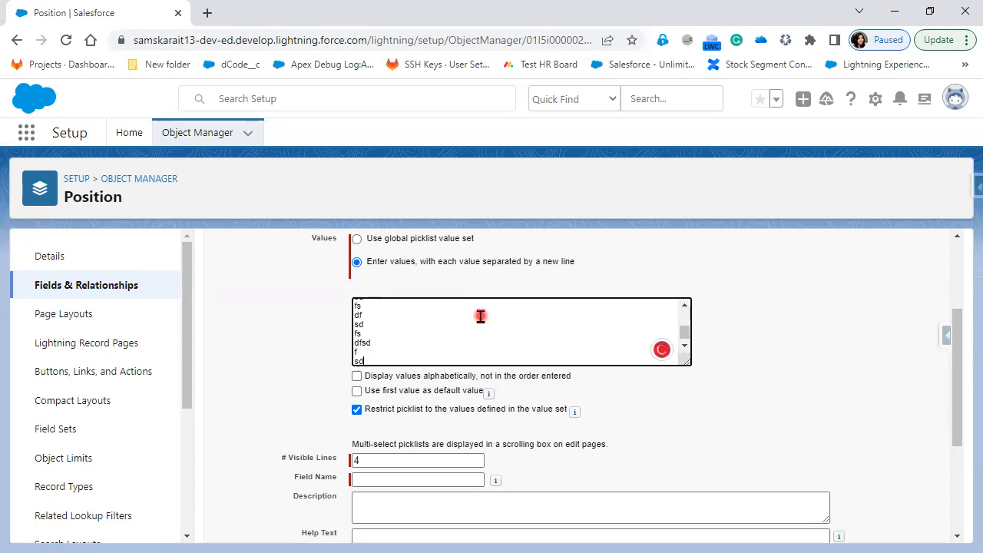
{"action": "type", "text": " fs df sdf sddf s df"}
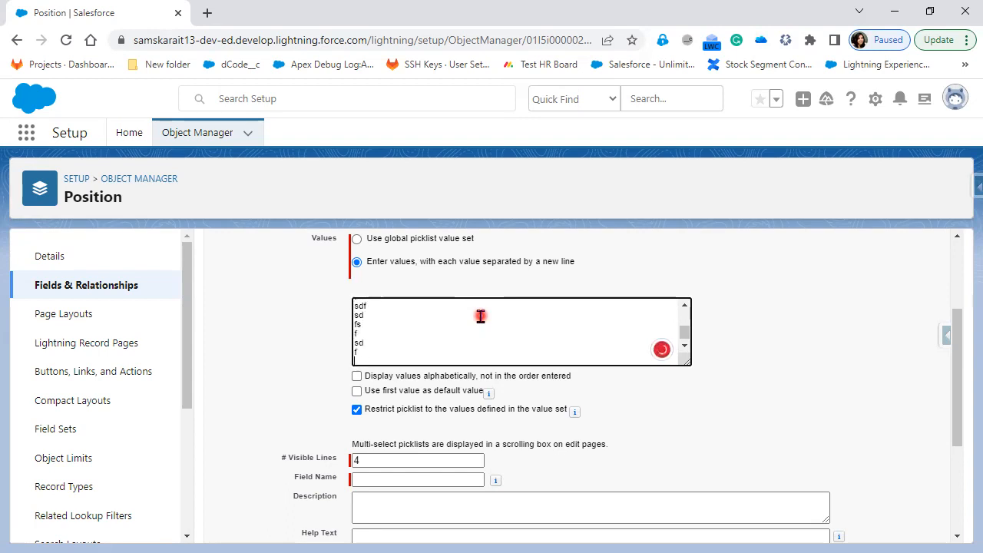
{"action": "type", "text": "sd fsdf"}
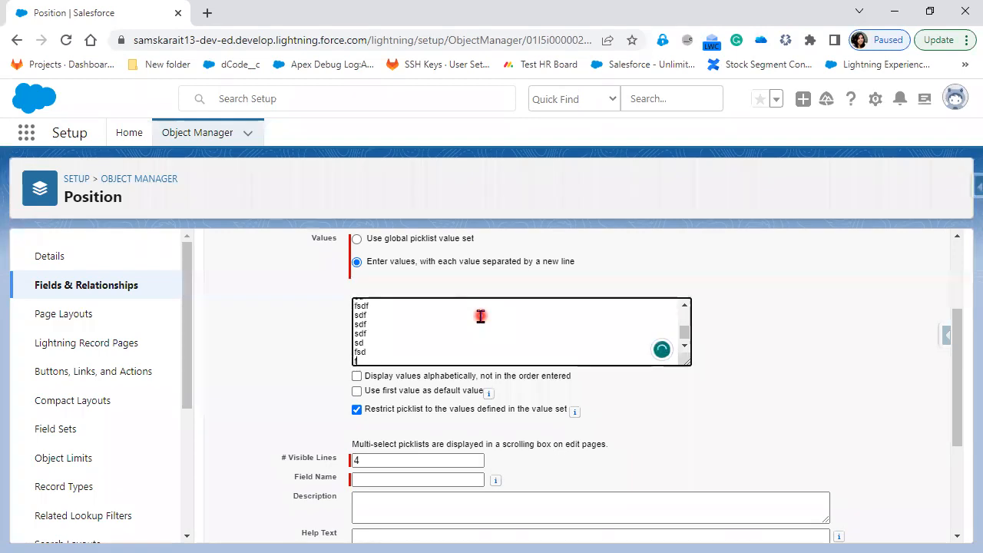
{"action": "type", "text": "df sdf s dfs"}
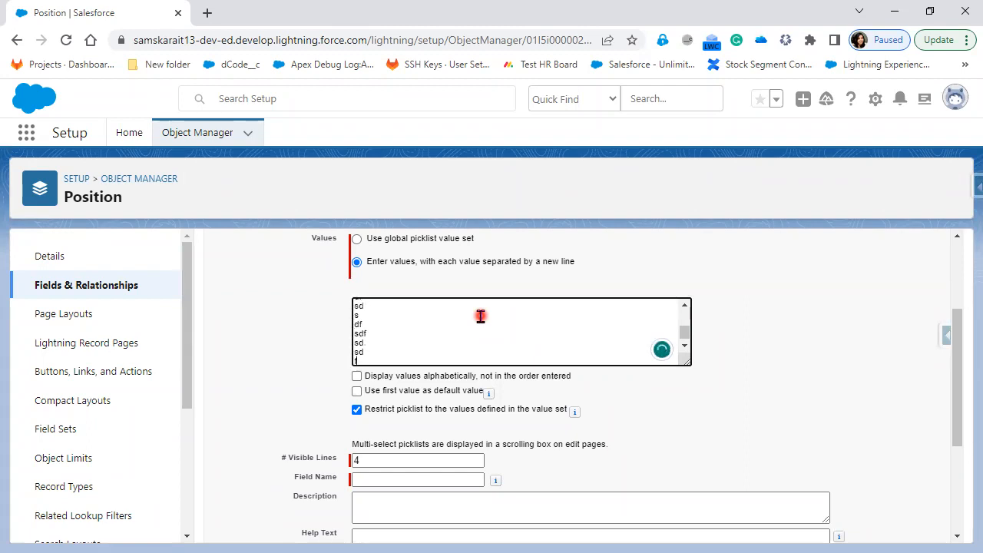
{"action": "key", "text": "ctrl+a"}
{"action": "key", "text": "BackSpace"}
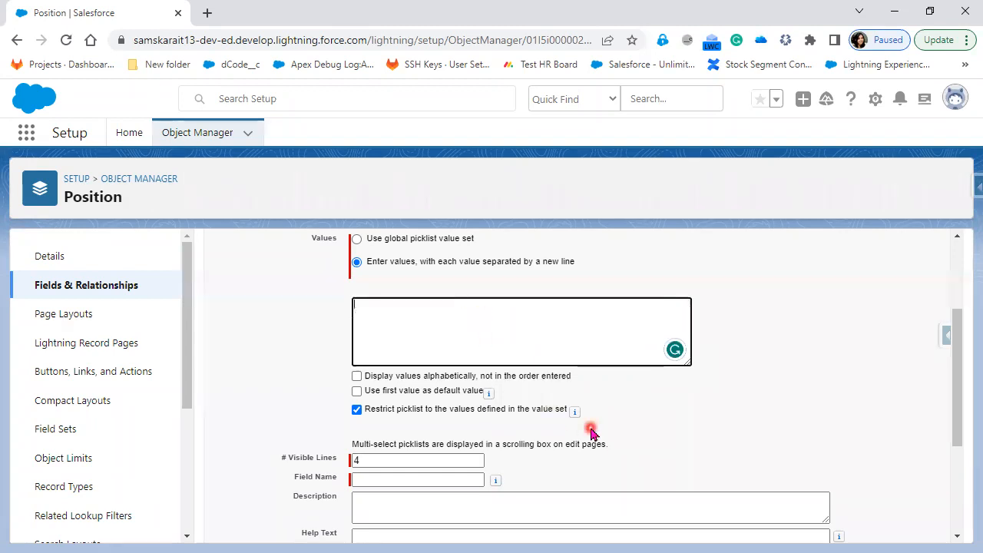
{"action": "scroll", "coordinate": [575, 423], "scroll_direction": "up", "scroll_amount": 1}
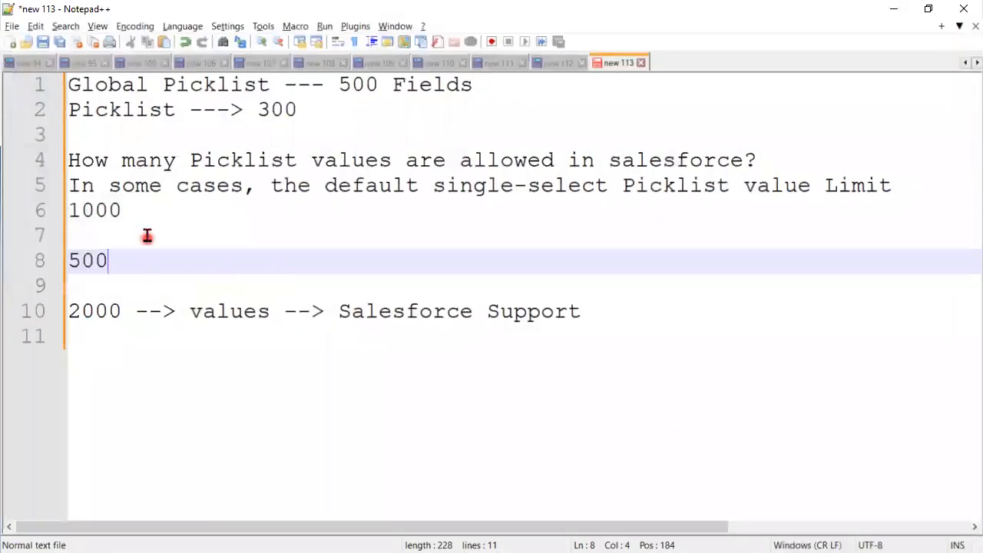
Complete line 6 of the note to read '1000 +1000 =2000 values in to picklist'
{"action": "left_click", "coordinate": [146, 210]}
{"action": "type", "text": "+1000 =2"}
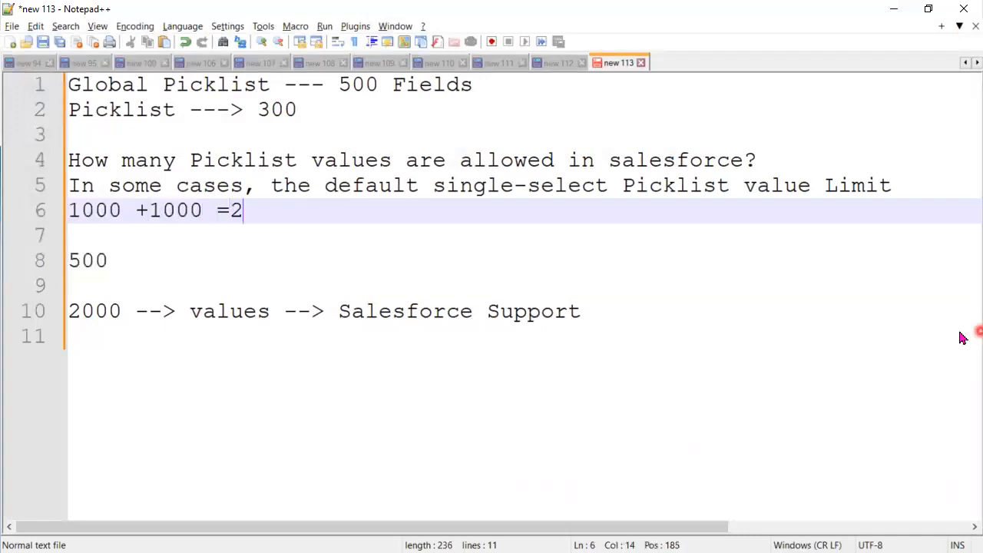
{"action": "type", "text": "000 b"}
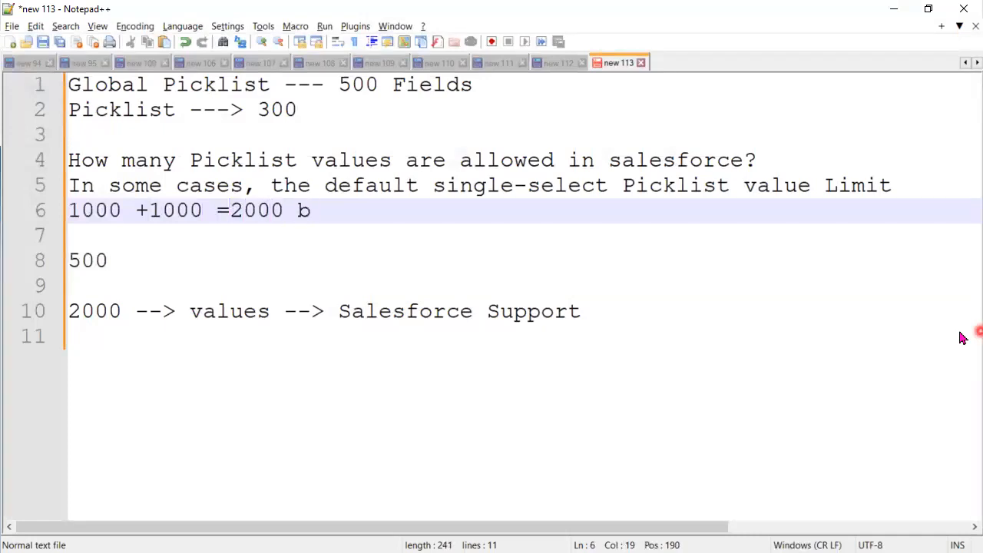
{"action": "key", "text": "BackSpace"}
{"action": "type", "text": "vali"}
{"action": "key", "text": "BackSpace"}
{"action": "type", "text": "ues "}
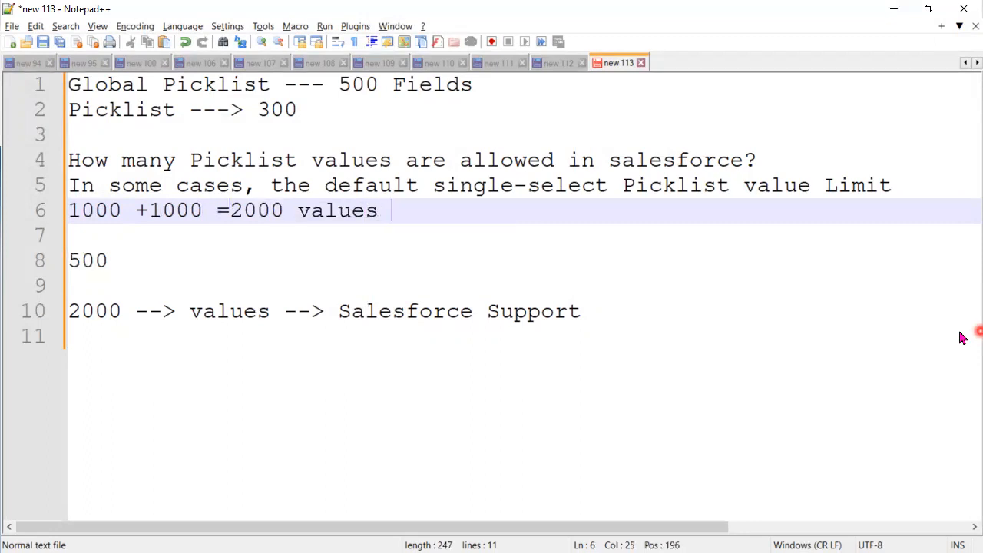
{"action": "type", "text": "in to "}
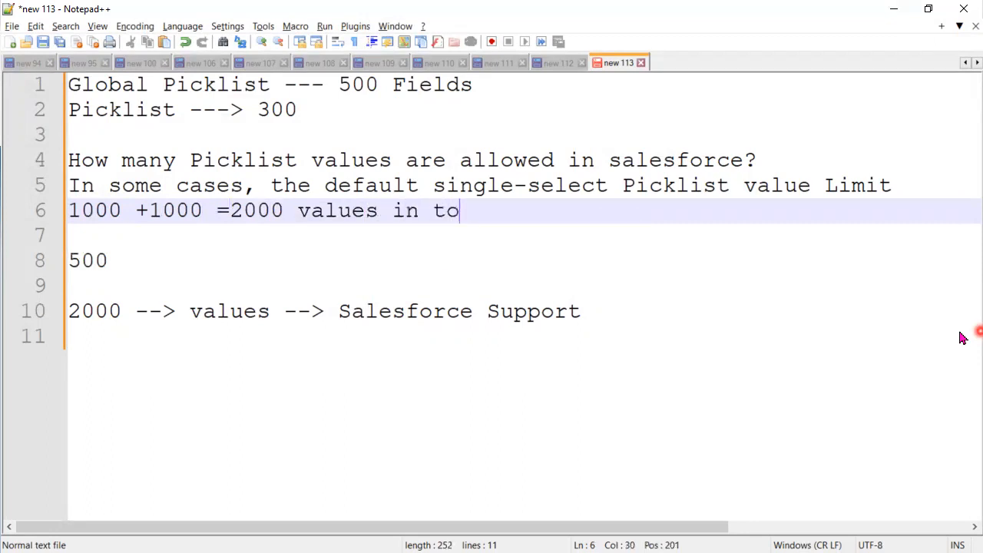
{"action": "type", "text": "picklist"}
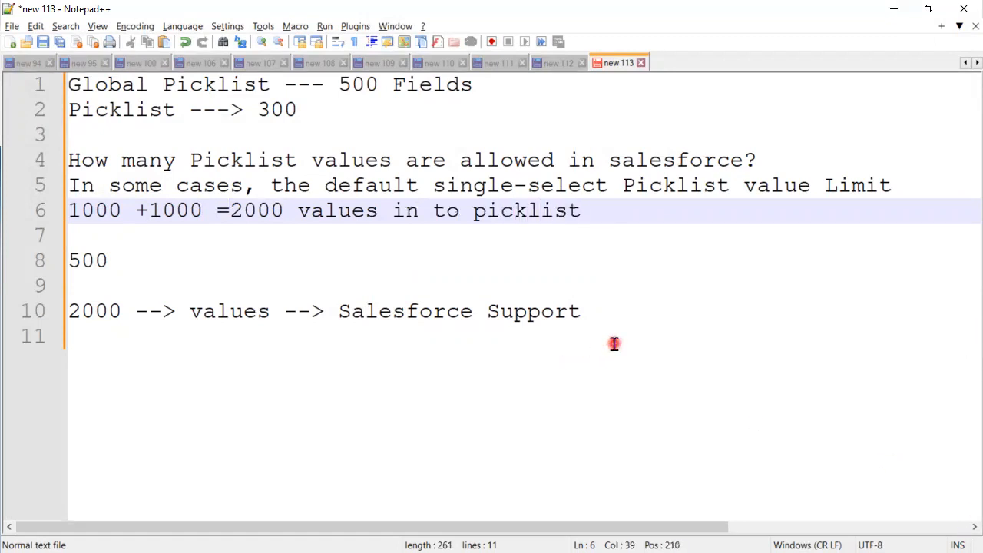
Select the 500 and Salesforce Support lines, then minimize Notepad++ to return to Salesforce
{"action": "left_click_drag", "start_coordinate": [618, 318], "coordinate": [68, 261]}
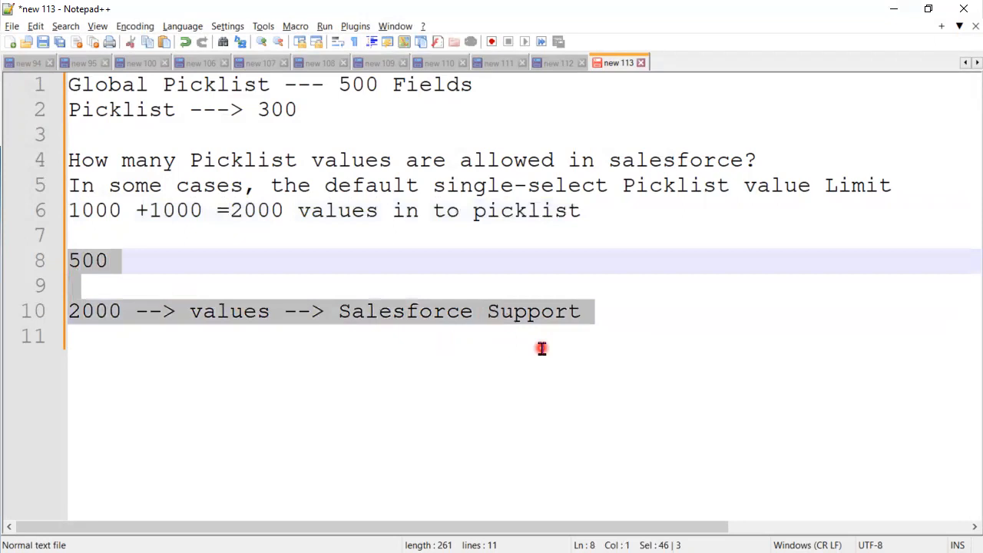
{"action": "left_click", "coordinate": [893, 8]}
{"action": "scroll", "coordinate": [561, 390], "scroll_direction": "up", "scroll_amount": 1}
Enter Location as the new multi-select picklist's Field Label
{"action": "left_click", "coordinate": [445, 358]}
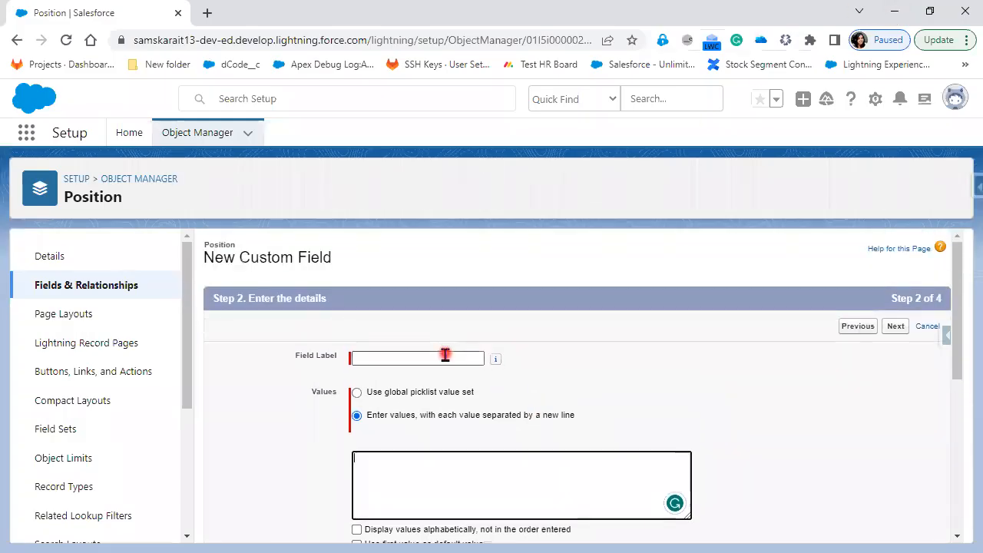
{"action": "left_click", "coordinate": [4, 292]}
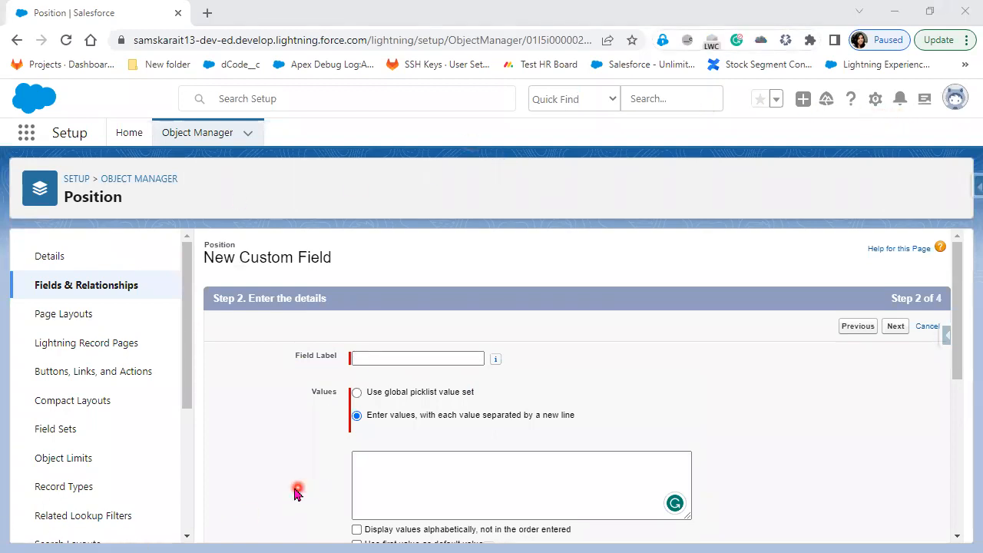
{"action": "left_click", "coordinate": [400, 355]}
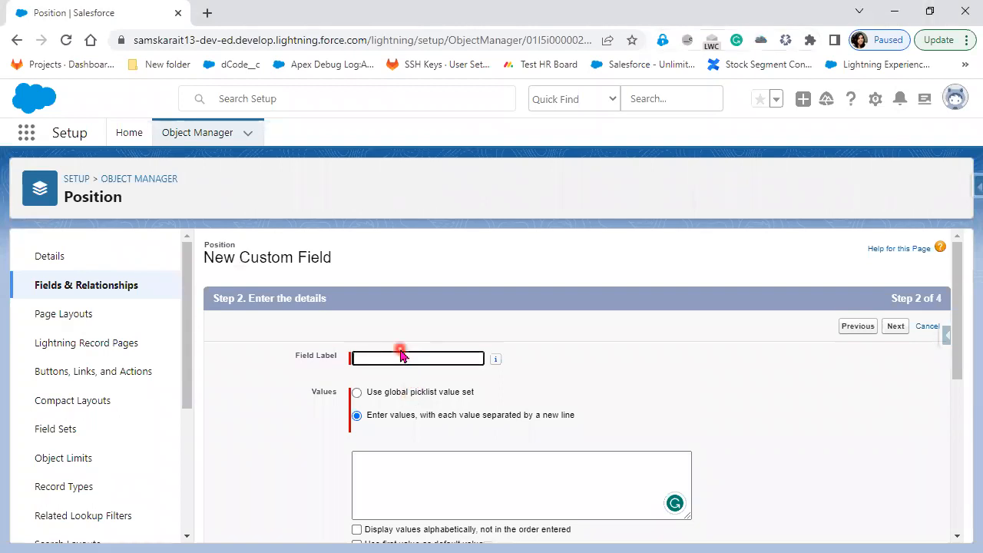
{"action": "left_click", "coordinate": [379, 359]}
{"action": "type", "text": "Location"}
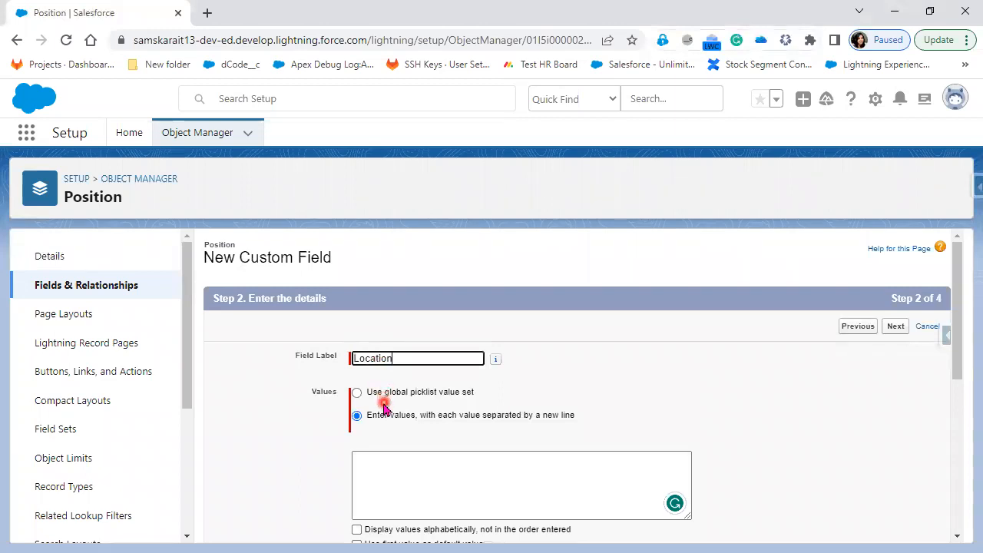
List Hyderabad, Bangalore, Chennai, Pune, Mumbai, Vizag and Delhi as picklist values, one per line
{"action": "scroll", "coordinate": [512, 441], "scroll_direction": "down", "scroll_amount": 1}
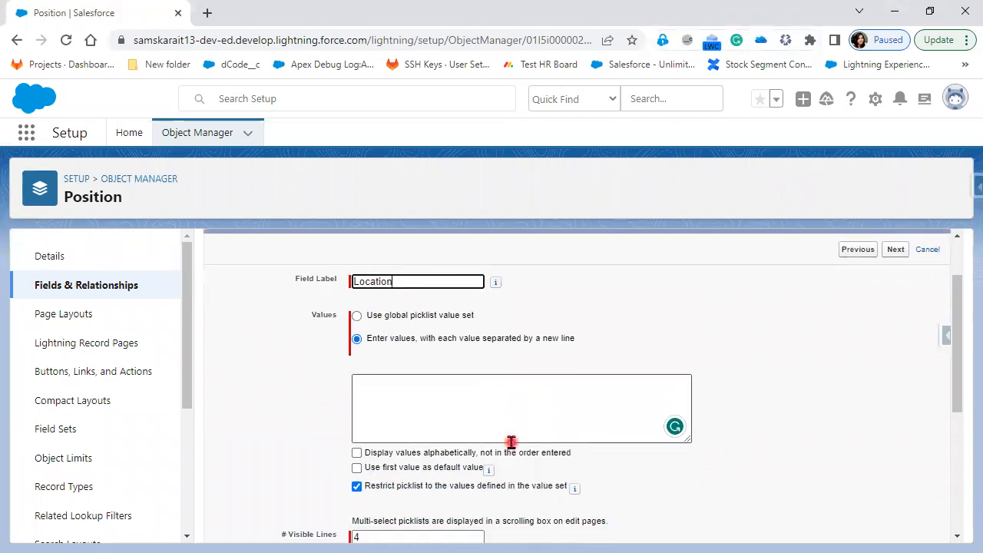
{"action": "left_click", "coordinate": [385, 393]}
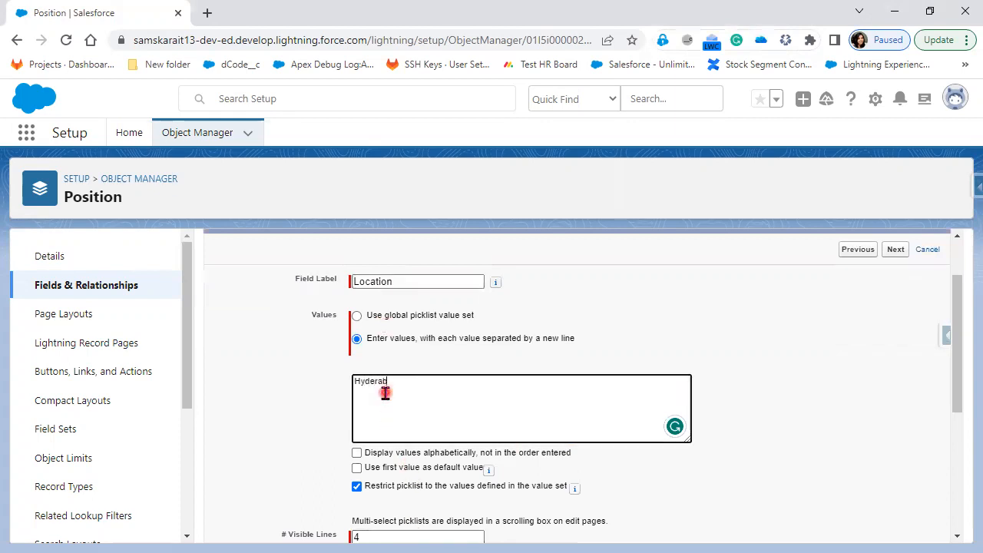
{"action": "type", "text": "Hyderabad"}
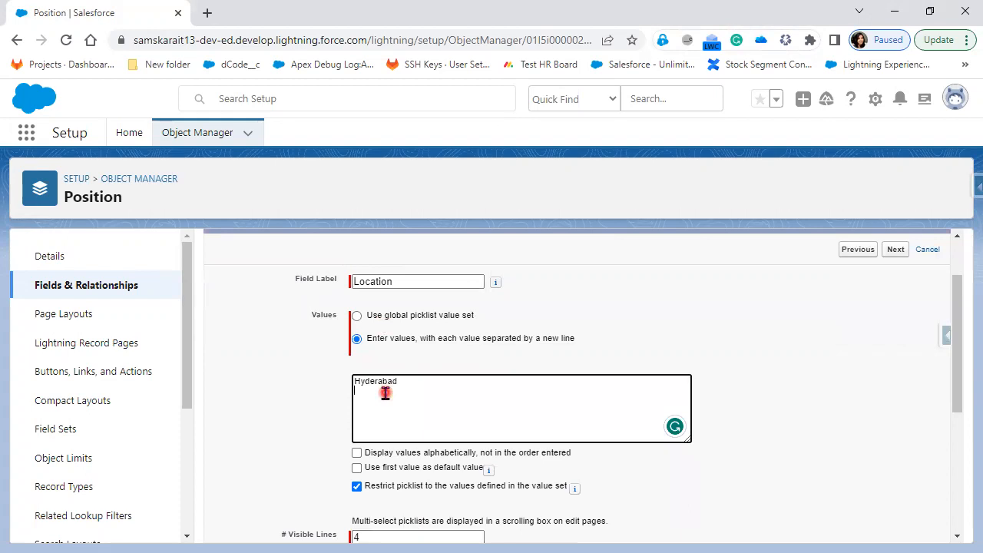
{"action": "key", "text": "Return"}
{"action": "type", "text": "Band"}
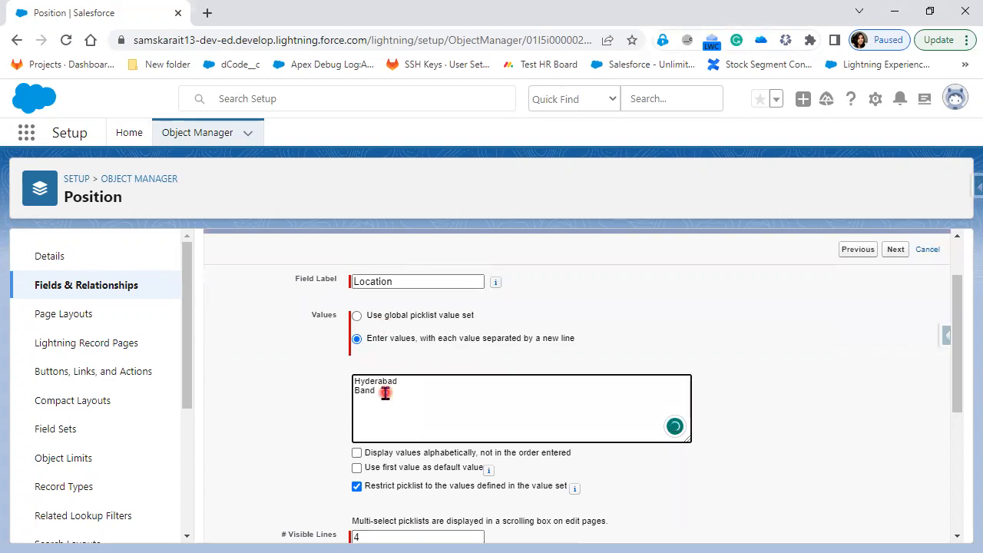
{"action": "key", "text": "BackSpace"}
{"action": "type", "text": "galore"}
{"action": "key", "text": "Return"}
{"action": "type", "text": "Chennai Pune"}
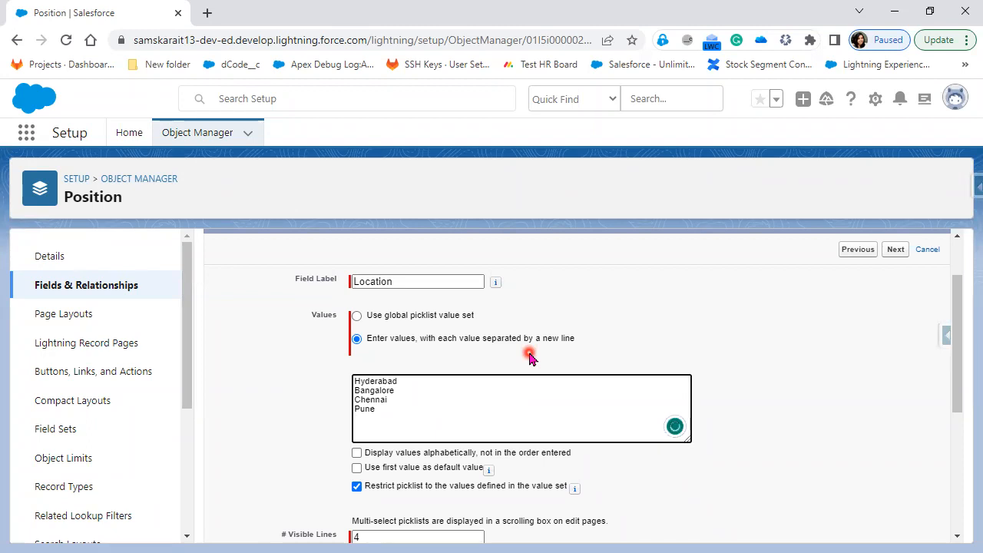
{"action": "type", "text": " Mumbai"}
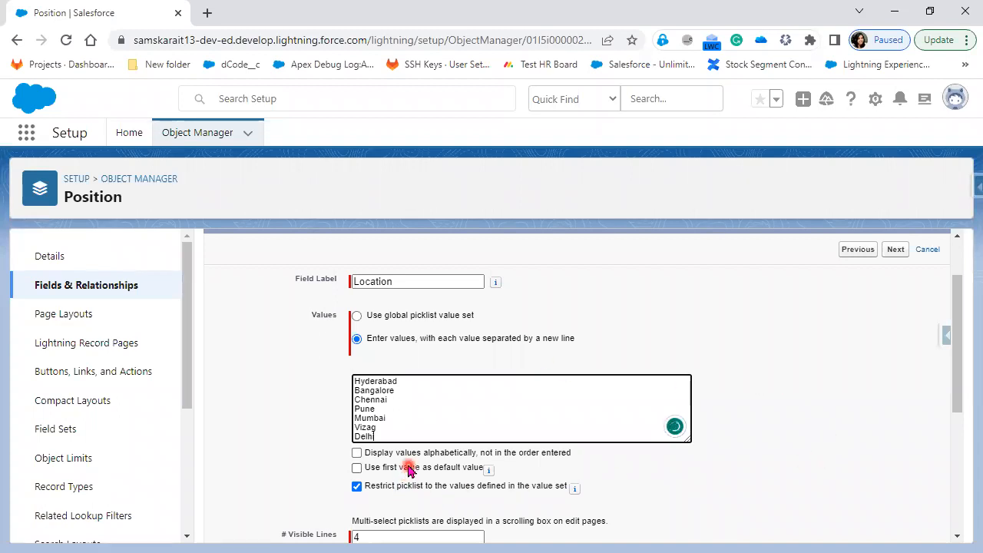
{"action": "scroll", "coordinate": [487, 454], "scroll_direction": "down", "scroll_amount": 1}
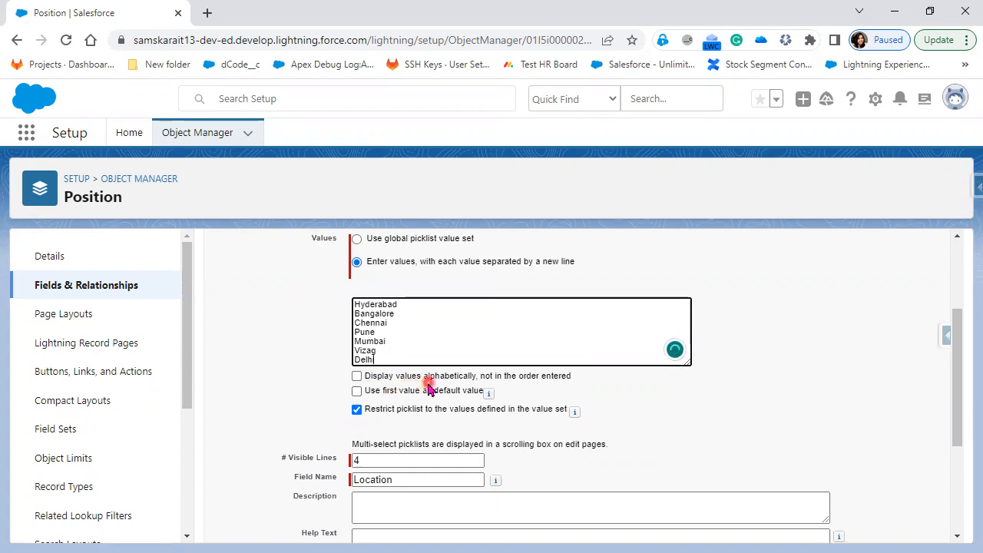
Turn on alphabetical ordering for the Location picklist values
{"action": "left_click_drag", "start_coordinate": [590, 378], "coordinate": [356, 376]}
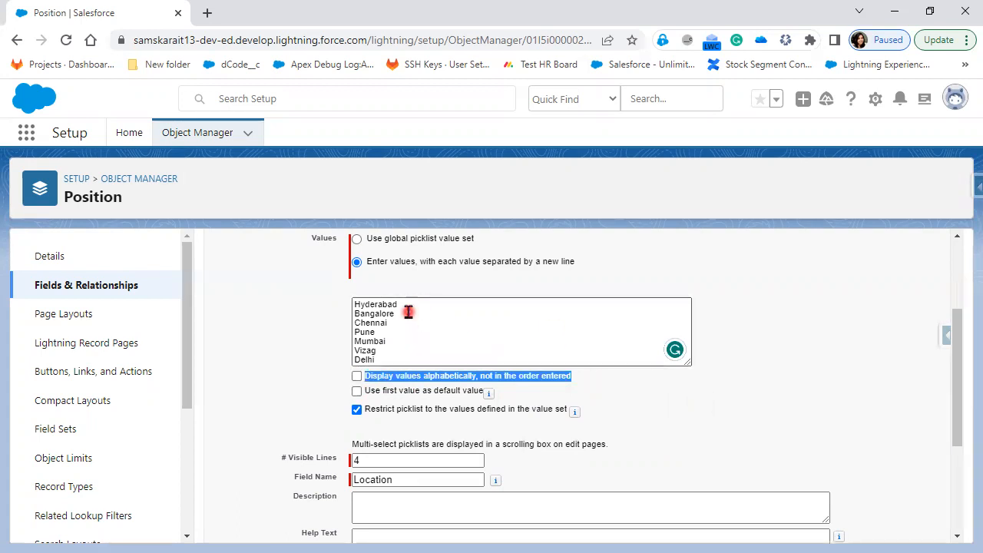
{"action": "left_click", "coordinate": [358, 376]}
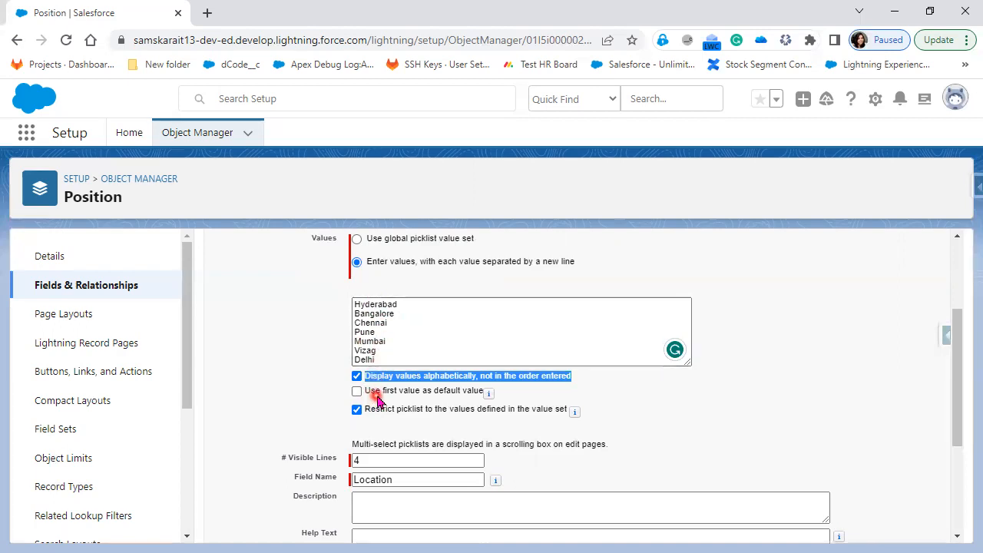
{"action": "mouse_move", "coordinate": [489, 395]}
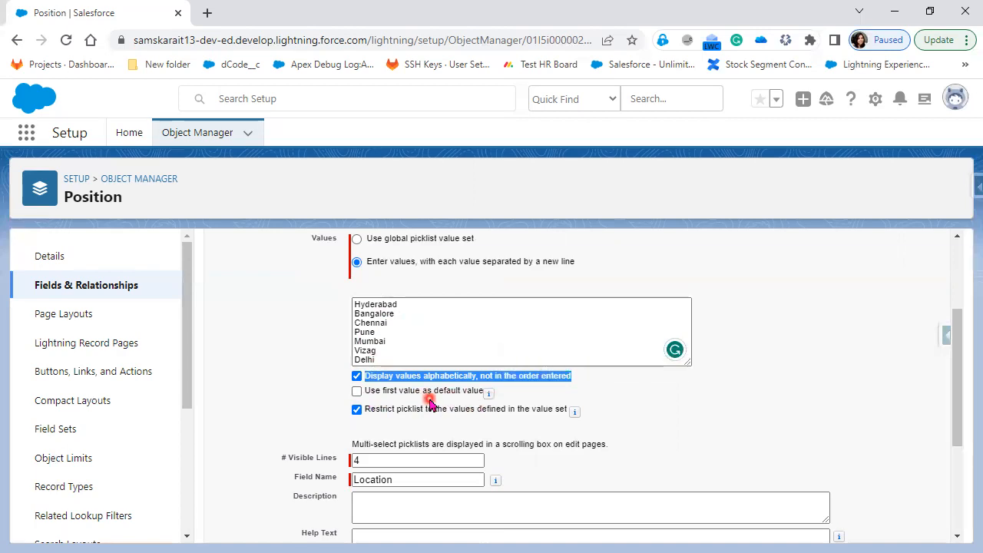
{"action": "scroll", "coordinate": [632, 446], "scroll_direction": "down", "scroll_amount": 1}
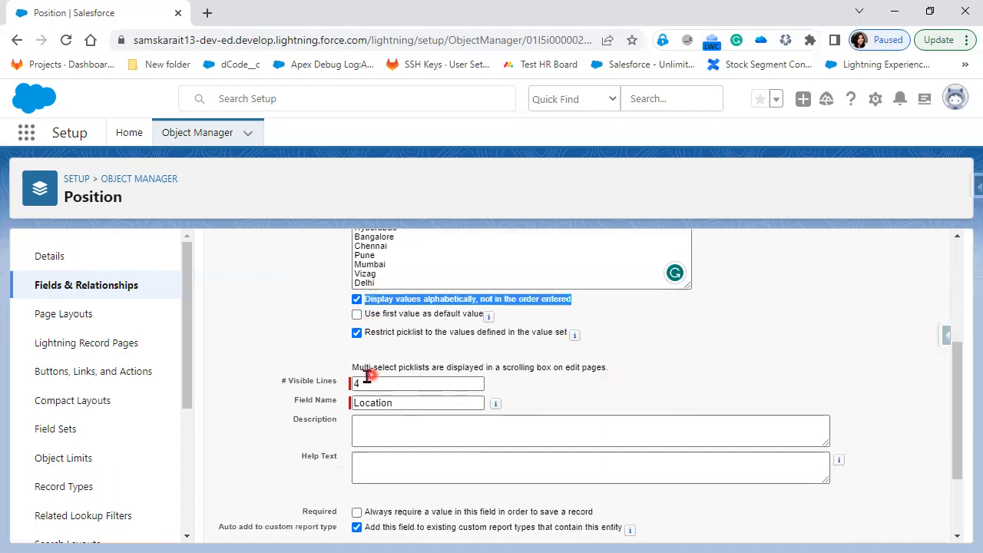
{"action": "left_click_drag", "start_coordinate": [335, 367], "coordinate": [593, 380]}
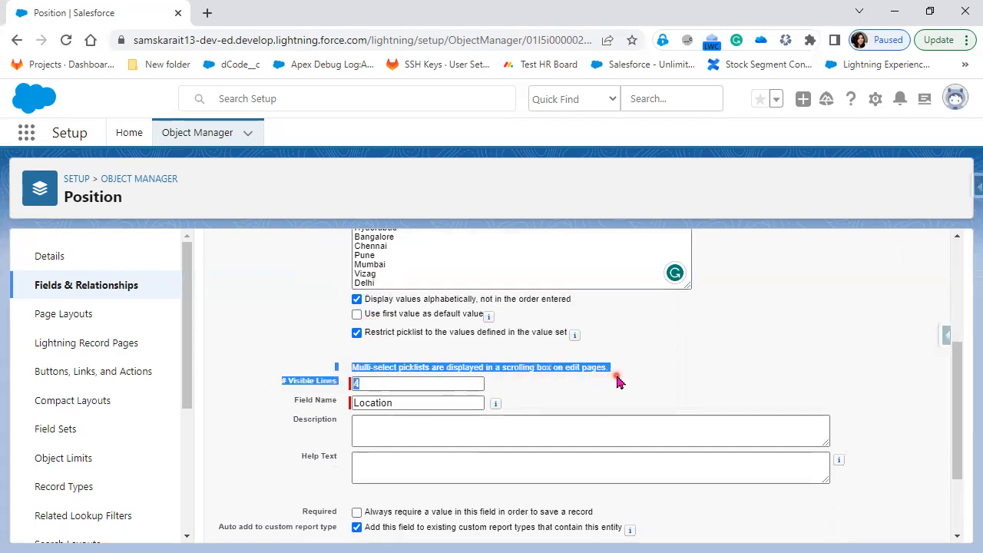
{"action": "left_click", "coordinate": [591, 412]}
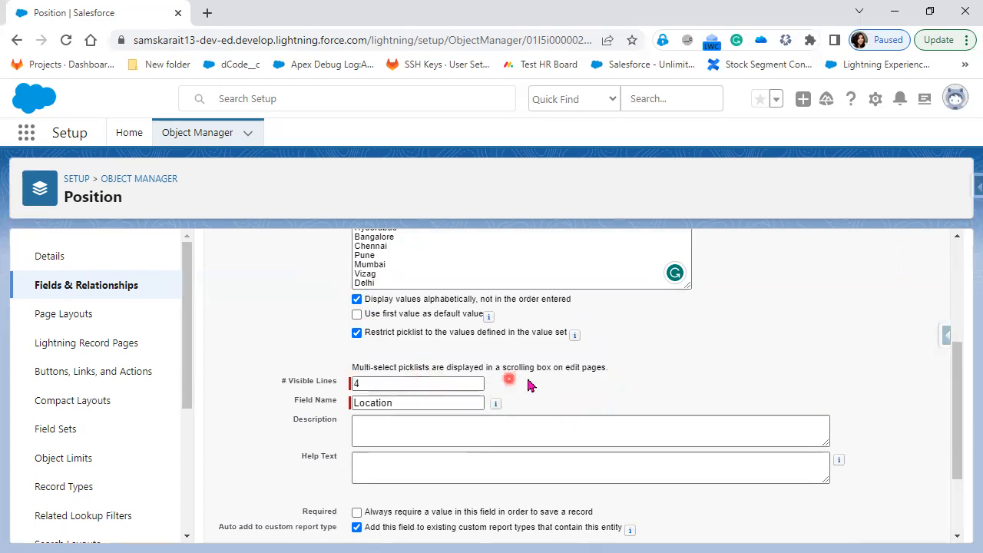
{"action": "scroll", "coordinate": [596, 325], "scroll_direction": "down", "scroll_amount": 1}
Write the description 'This Field capture the Location of Position'
{"action": "left_click", "coordinate": [475, 354]}
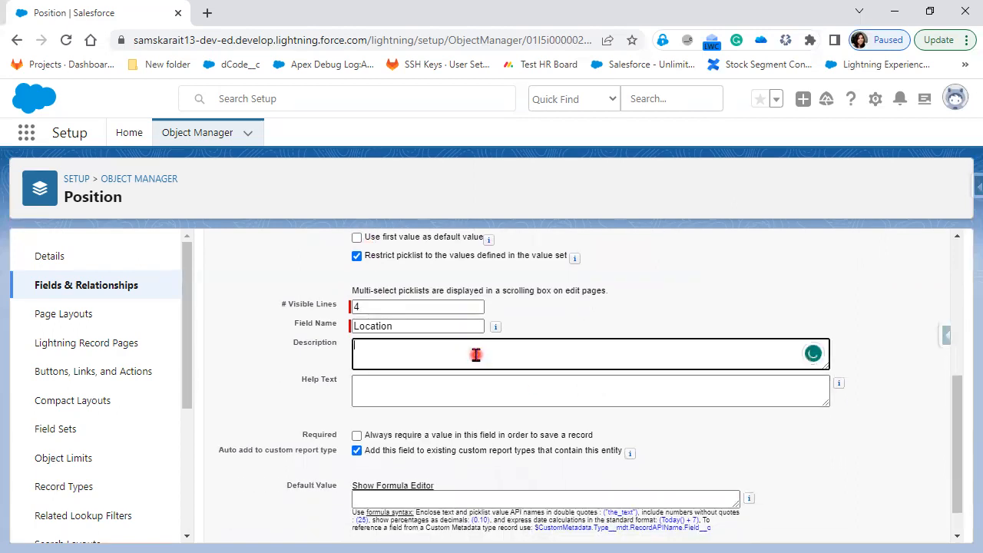
{"action": "type", "text": "This Field capture thePosition"}
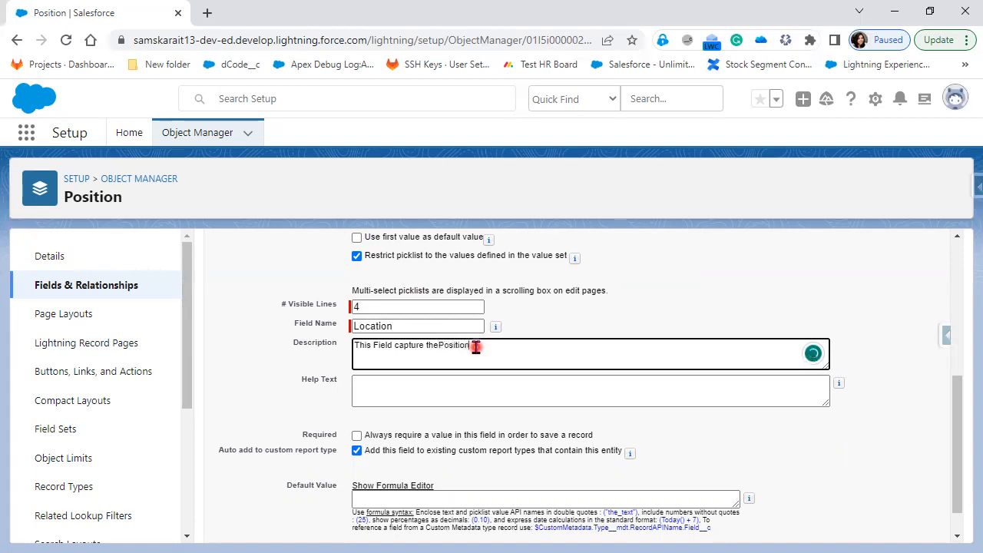
{"action": "left_click", "coordinate": [438, 345]}
{"action": "type", "text": "Location of"}
Add the help text 'Select the Location' and make the field Required
{"action": "left_click", "coordinate": [422, 400]}
{"action": "scroll", "coordinate": [423, 397], "scroll_direction": "down", "scroll_amount": 1}
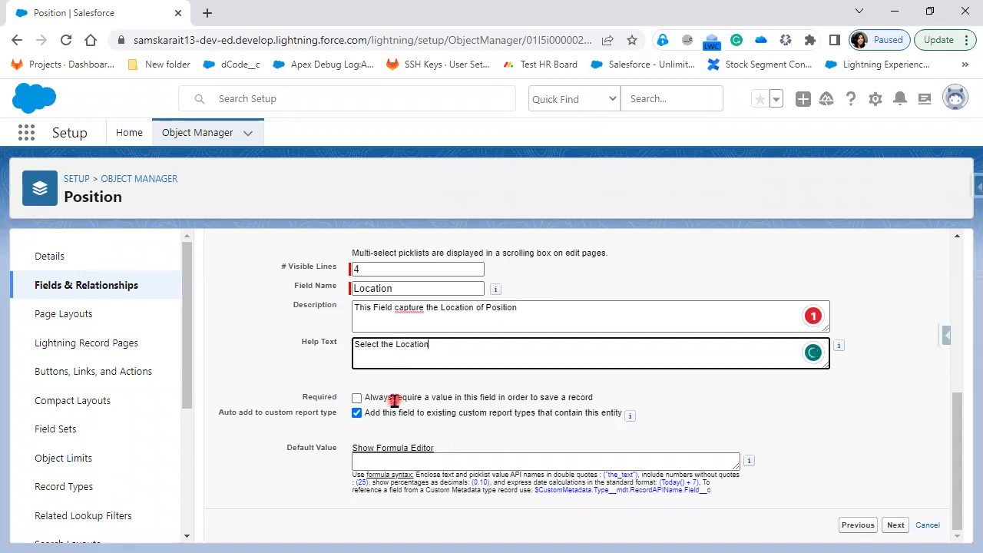
{"action": "left_click", "coordinate": [357, 398]}
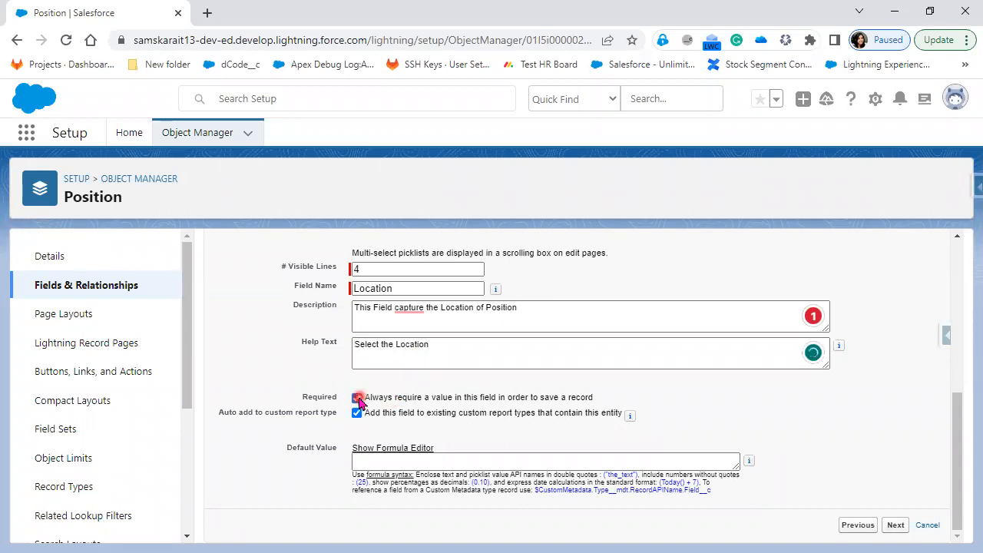
{"action": "left_click", "coordinate": [484, 464]}
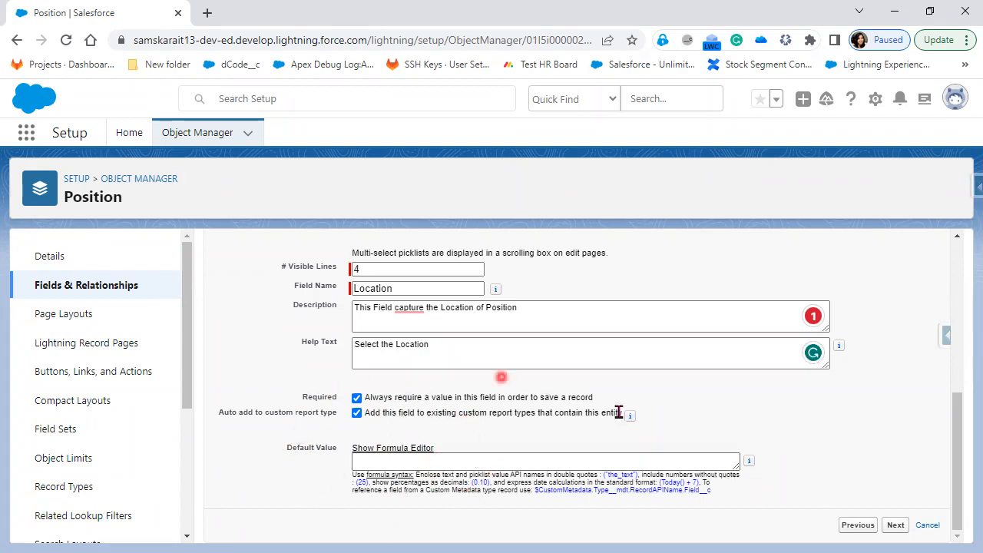
{"action": "scroll", "coordinate": [413, 490], "scroll_direction": "up", "scroll_amount": 5}
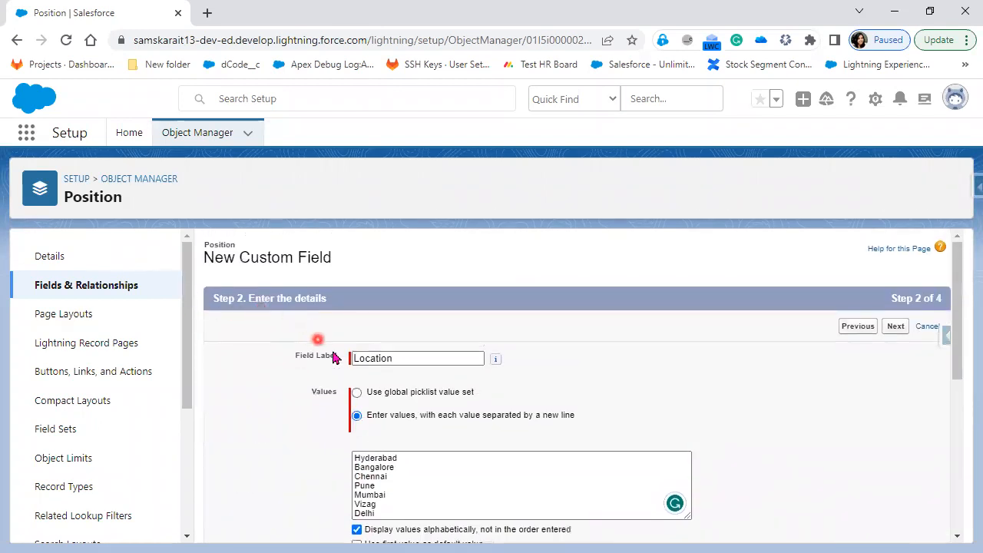
{"action": "scroll", "coordinate": [671, 489], "scroll_direction": "down", "scroll_amount": 3}
{"action": "scroll", "coordinate": [671, 489], "scroll_direction": "down", "scroll_amount": 3}
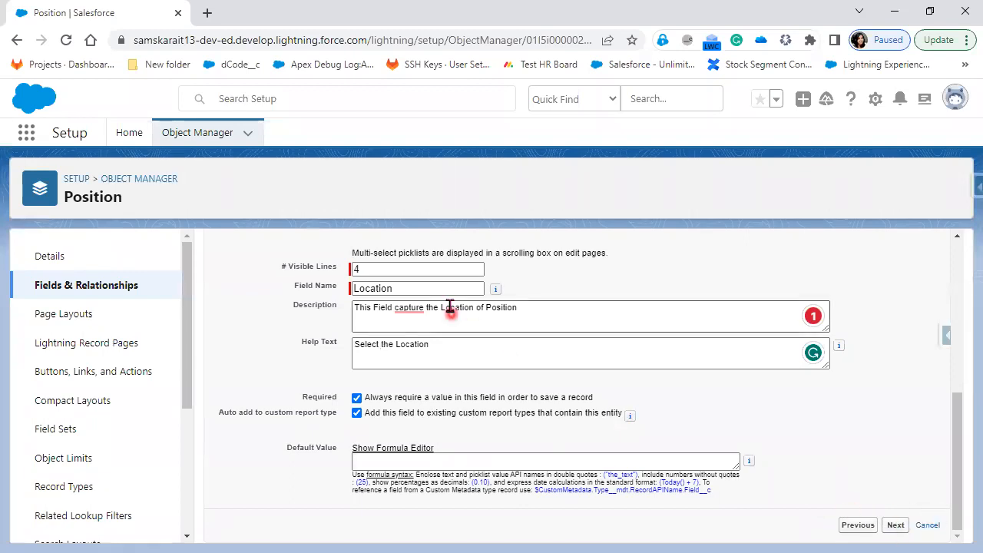
Accept Grammarly's 'captures' correction in the description and continue to Step 3
{"action": "left_click", "coordinate": [405, 308]}
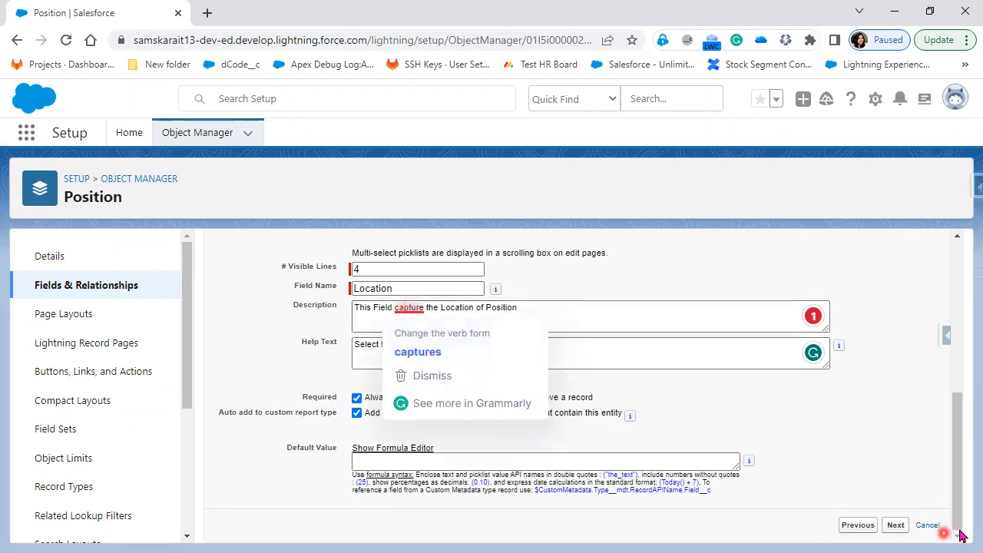
{"action": "left_click", "coordinate": [404, 304]}
{"action": "left_click", "coordinate": [416, 352]}
{"action": "left_click", "coordinate": [423, 352]}
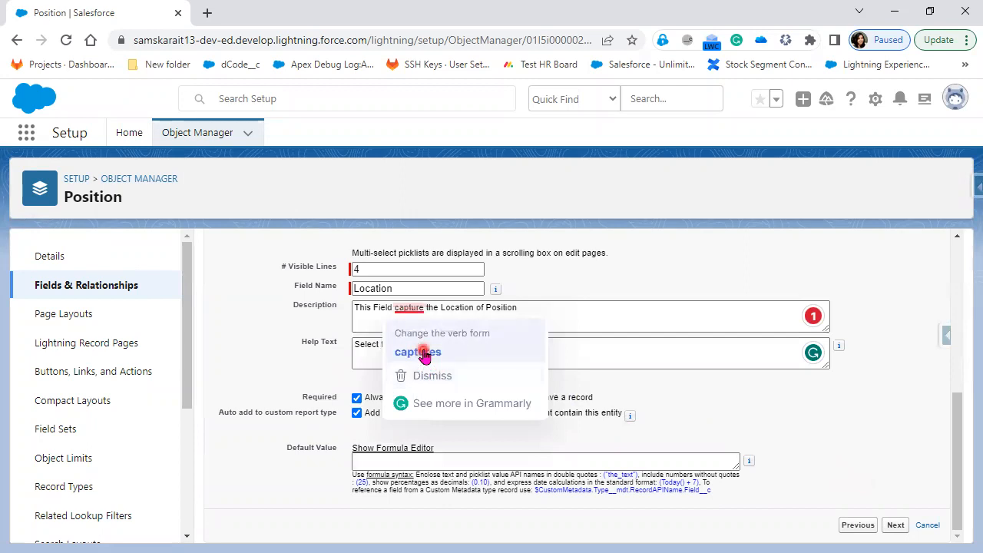
{"action": "left_click", "coordinate": [423, 306]}
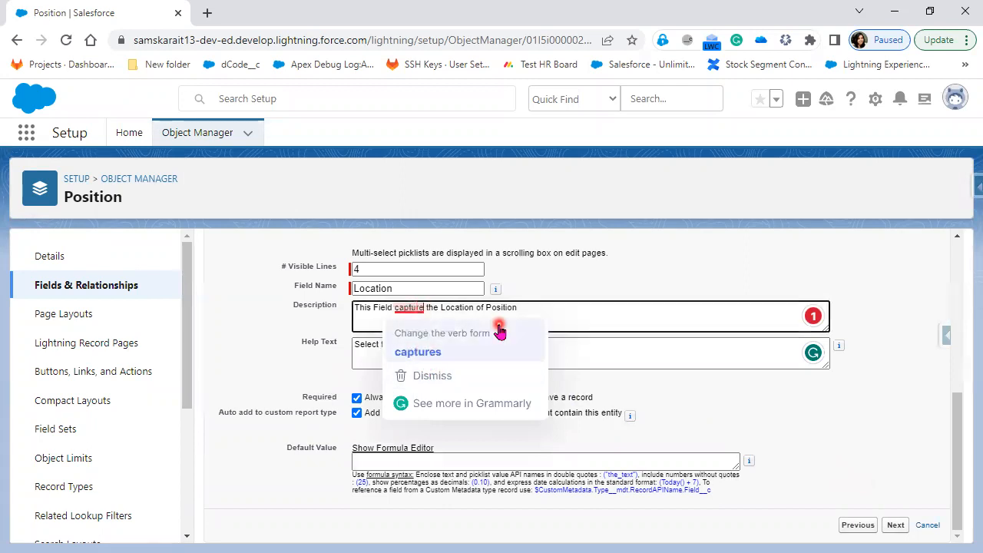
{"action": "left_click", "coordinate": [533, 349]}
{"action": "left_click", "coordinate": [897, 529]}
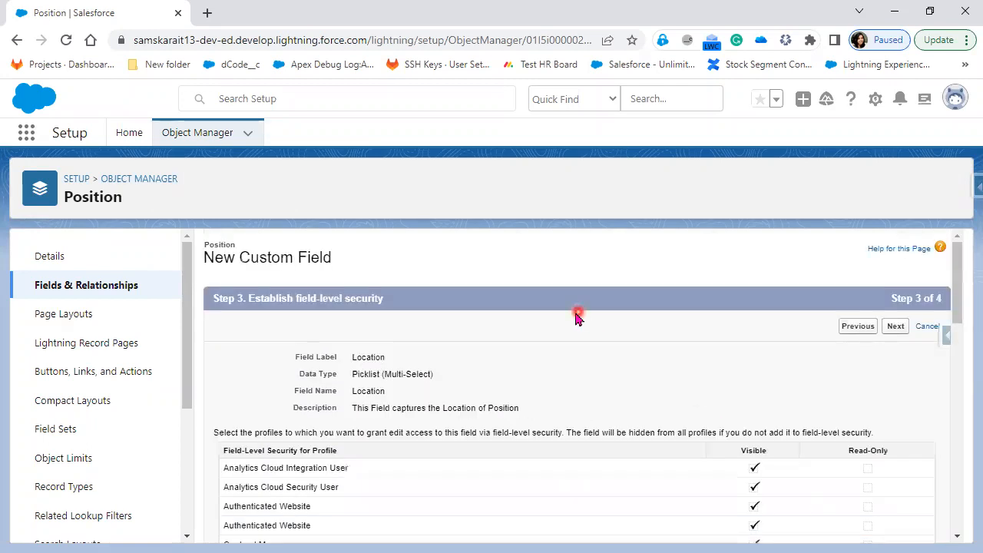
Review the Step 3 title and the Location field's Multi-Select data type and name
{"action": "left_click_drag", "start_coordinate": [246, 297], "coordinate": [395, 307]}
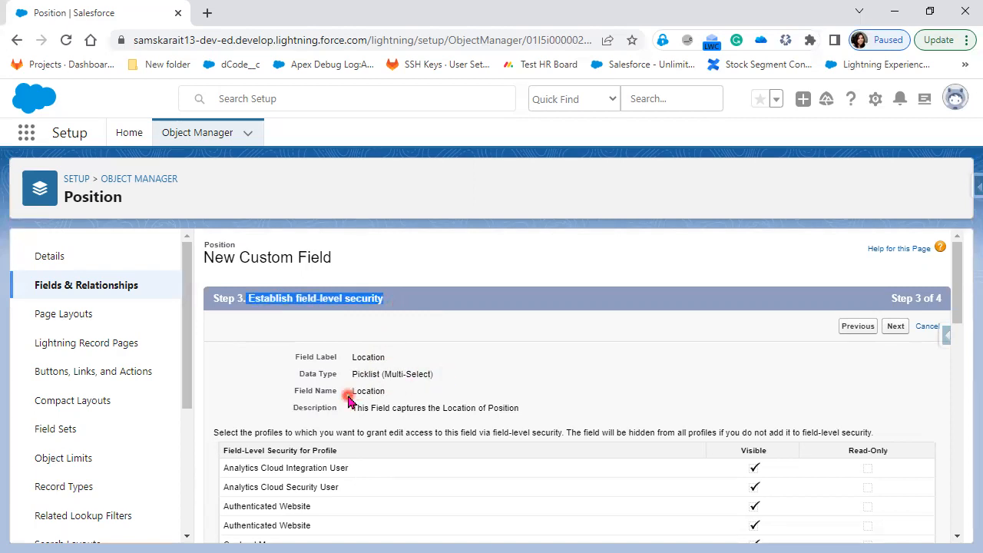
{"action": "left_click_drag", "start_coordinate": [348, 394], "coordinate": [385, 393]}
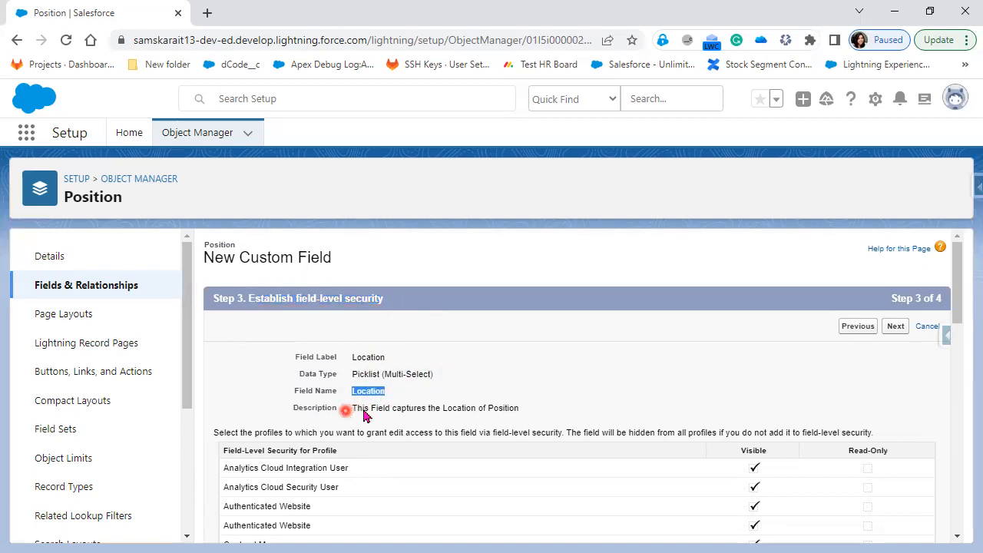
{"action": "scroll", "coordinate": [692, 458], "scroll_direction": "down", "scroll_amount": 1}
{"action": "scroll", "coordinate": [693, 458], "scroll_direction": "down", "scroll_amount": 9}
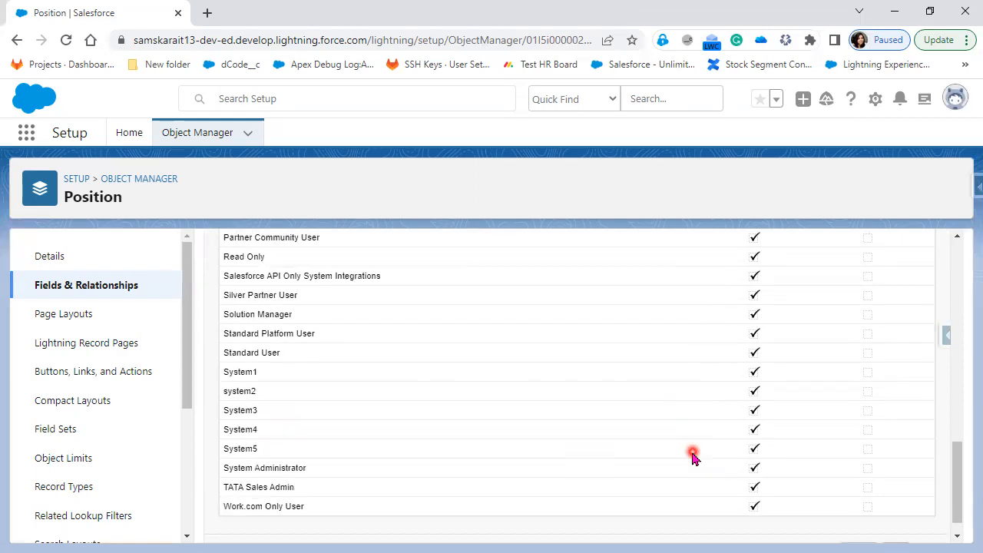
{"action": "scroll", "coordinate": [773, 489], "scroll_direction": "up", "scroll_amount": 10}
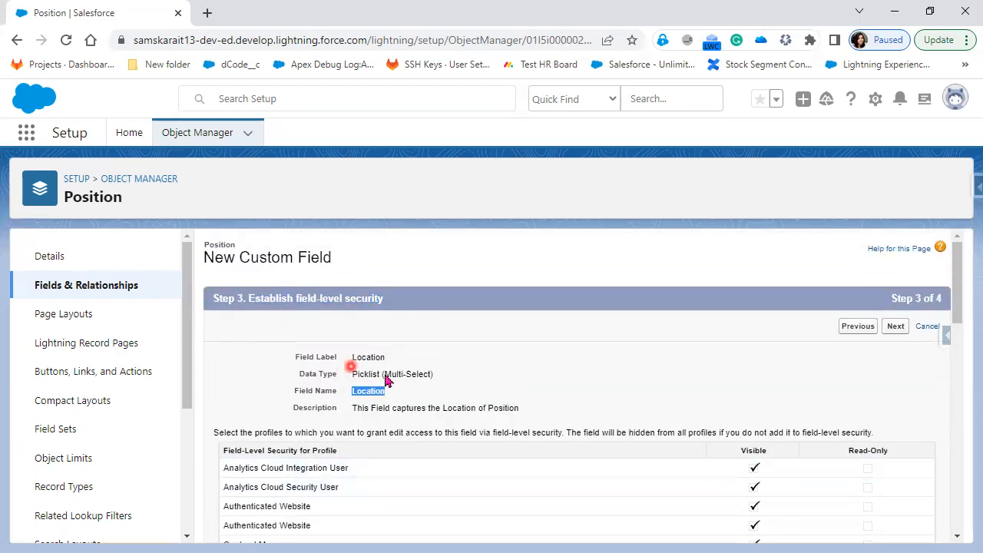
{"action": "left_click_drag", "start_coordinate": [381, 373], "coordinate": [431, 374]}
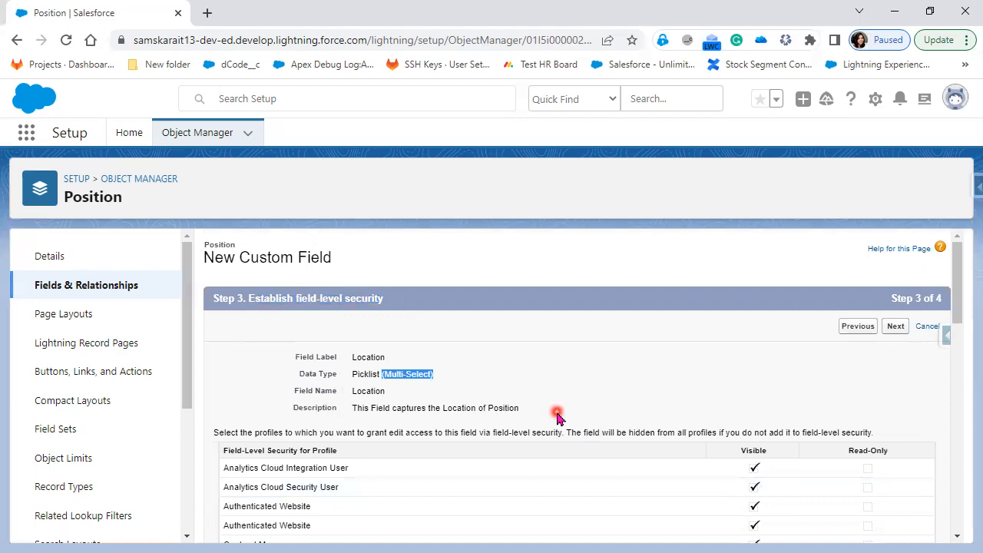
{"action": "left_click", "coordinate": [437, 375]}
{"action": "left_click_drag", "start_coordinate": [358, 375], "coordinate": [530, 392]}
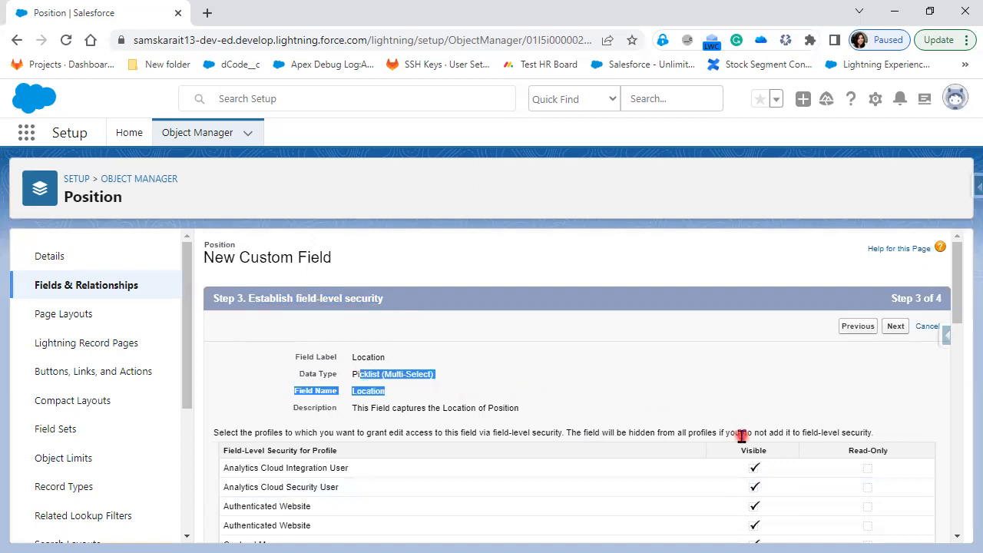
Check the profile security table, keep defaults, and proceed to the page layout step
{"action": "scroll", "coordinate": [742, 434], "scroll_direction": "down", "scroll_amount": 1}
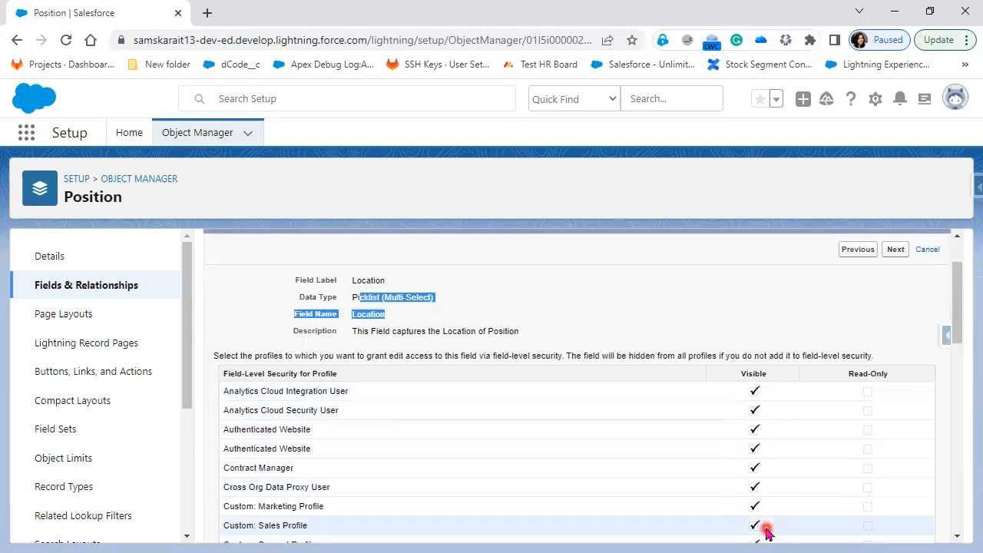
{"action": "scroll", "coordinate": [763, 527], "scroll_direction": "down", "scroll_amount": 5}
{"action": "scroll", "coordinate": [767, 531], "scroll_direction": "down", "scroll_amount": 5}
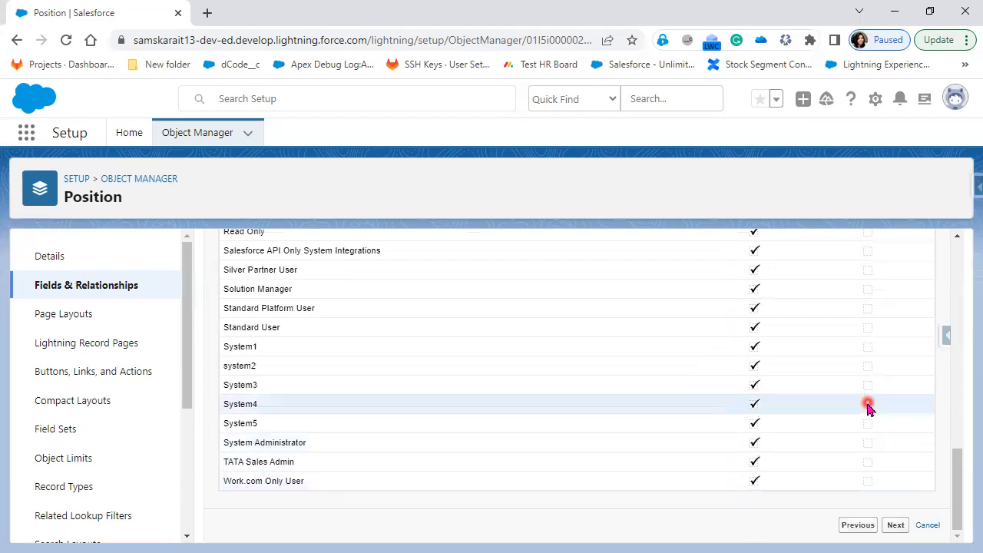
{"action": "scroll", "coordinate": [867, 402], "scroll_direction": "up", "scroll_amount": 10}
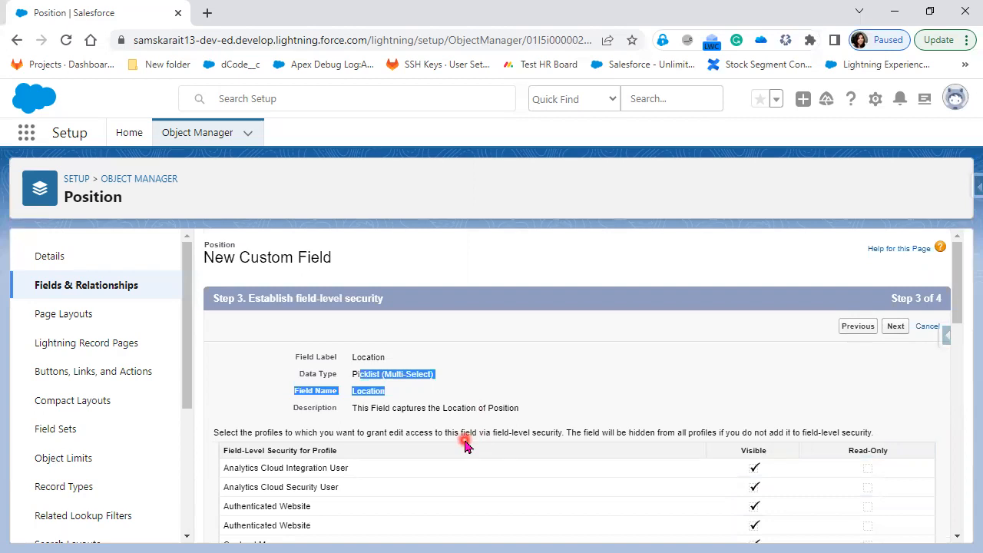
{"action": "left_click_drag", "start_coordinate": [310, 452], "coordinate": [751, 471]}
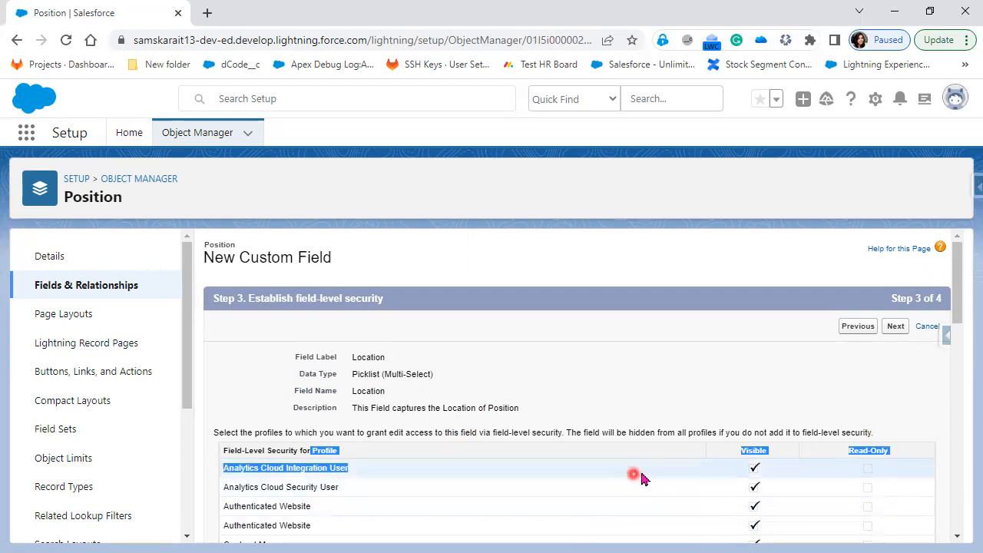
{"action": "left_click", "coordinate": [897, 330]}
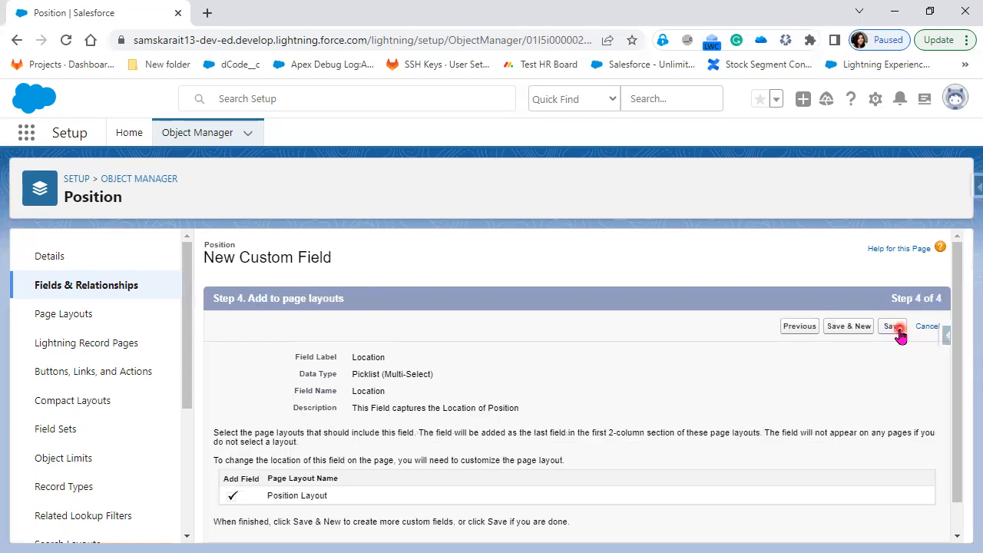
Save Location with Position Layout checked, note its Location__c API name, and begin another custom field
{"action": "scroll", "coordinate": [719, 456], "scroll_direction": "down", "scroll_amount": 1}
{"action": "left_click", "coordinate": [891, 294]}
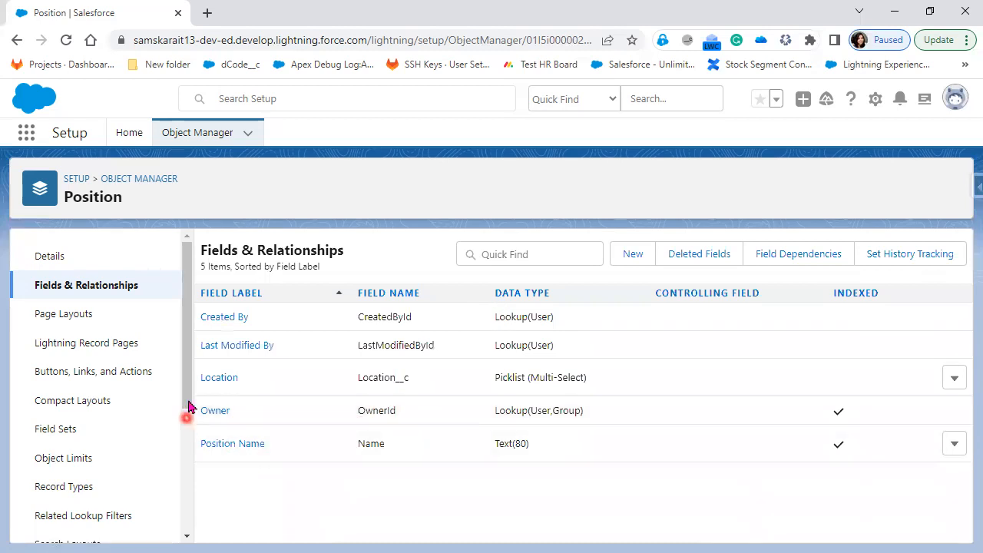
{"action": "left_click_drag", "start_coordinate": [356, 377], "coordinate": [432, 389]}
{"action": "mouse_move", "coordinate": [490, 376]}
{"action": "left_mouse_down"}
{"action": "mouse_move", "coordinate": [604, 387]}
{"action": "mouse_move", "coordinate": [458, 398]}
{"action": "left_mouse_up"}
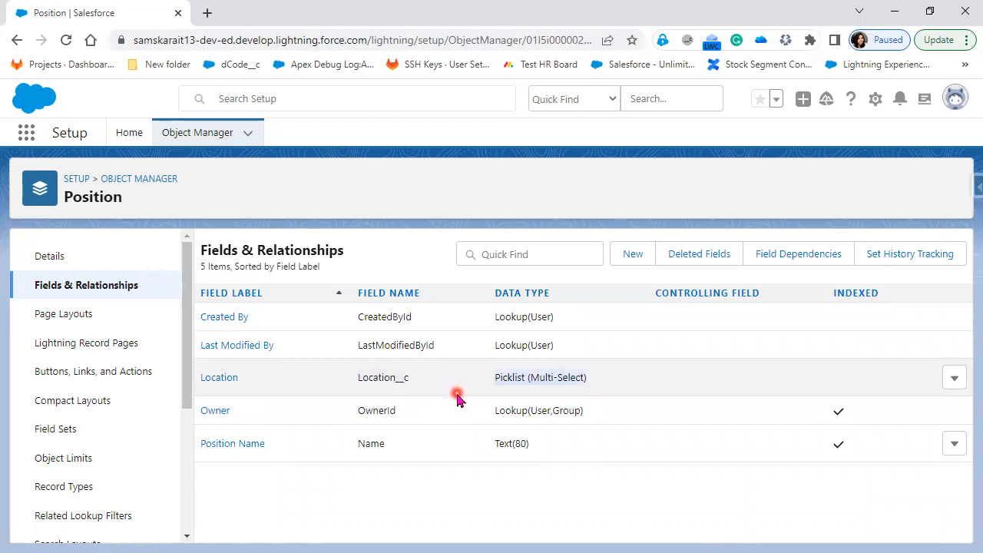
{"action": "left_click", "coordinate": [631, 254]}
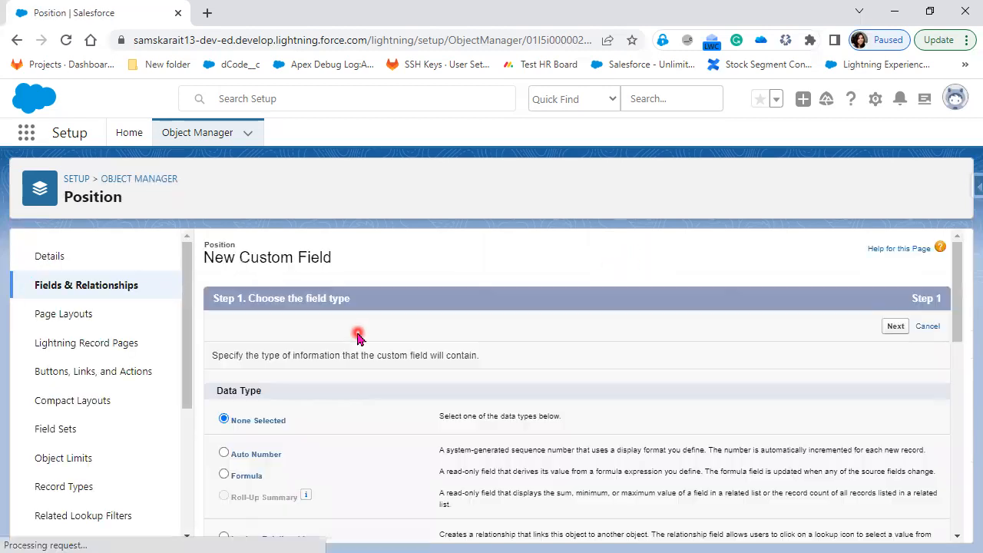
Choose Number as the new Position field's data type and advance to Step 2
{"action": "scroll", "coordinate": [298, 517], "scroll_direction": "down", "scroll_amount": 8}
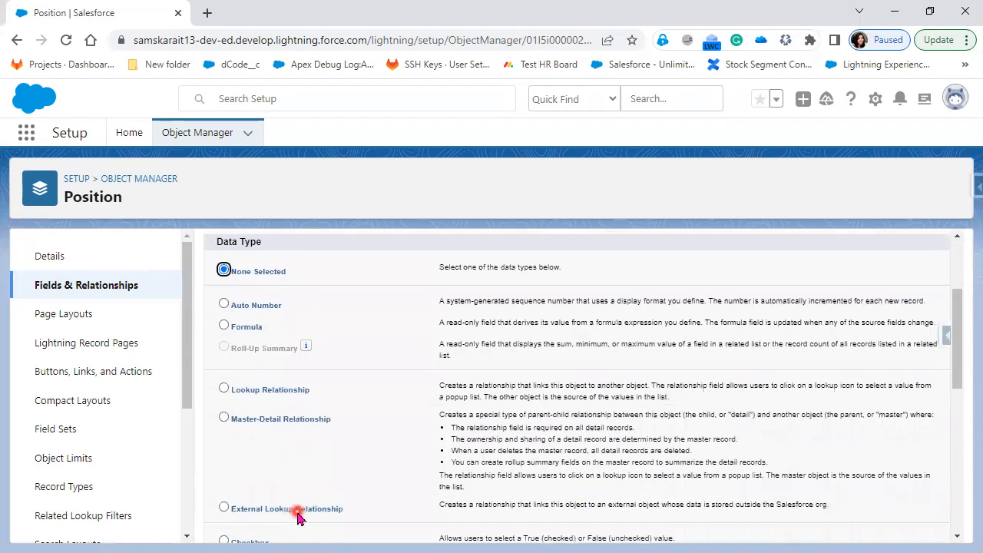
{"action": "scroll", "coordinate": [298, 517], "scroll_direction": "down", "scroll_amount": 3}
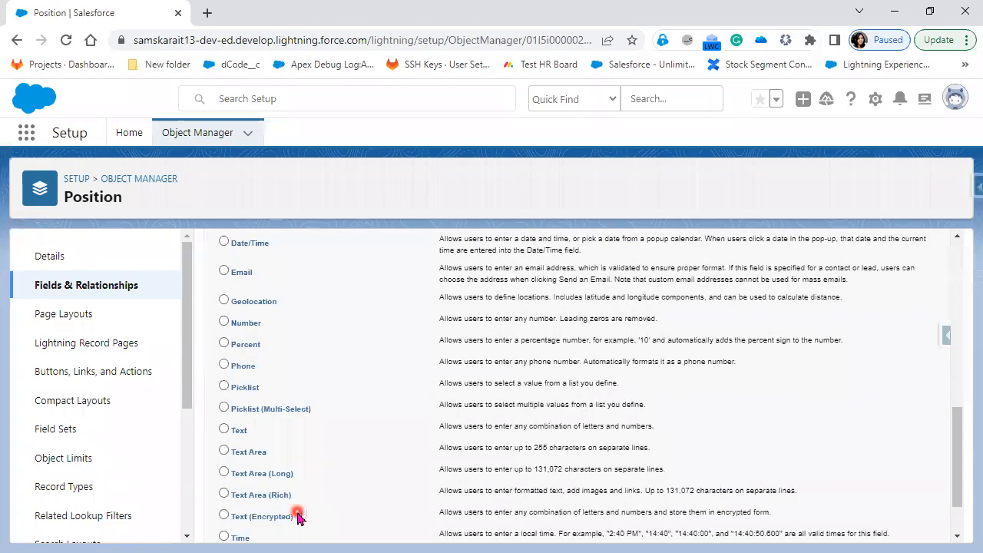
{"action": "left_click", "coordinate": [236, 328]}
{"action": "scroll", "coordinate": [916, 513], "scroll_direction": "down", "scroll_amount": 1}
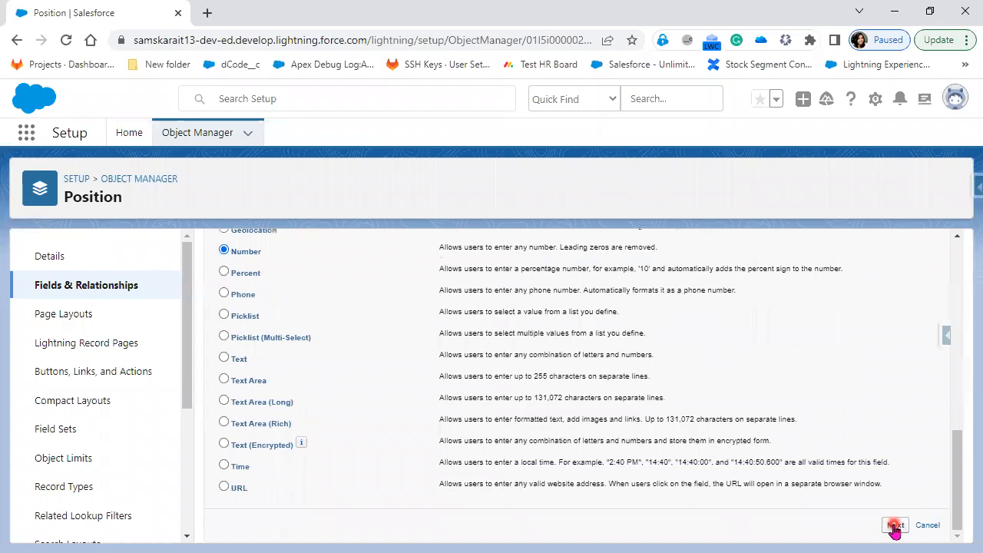
{"action": "left_click", "coordinate": [896, 526]}
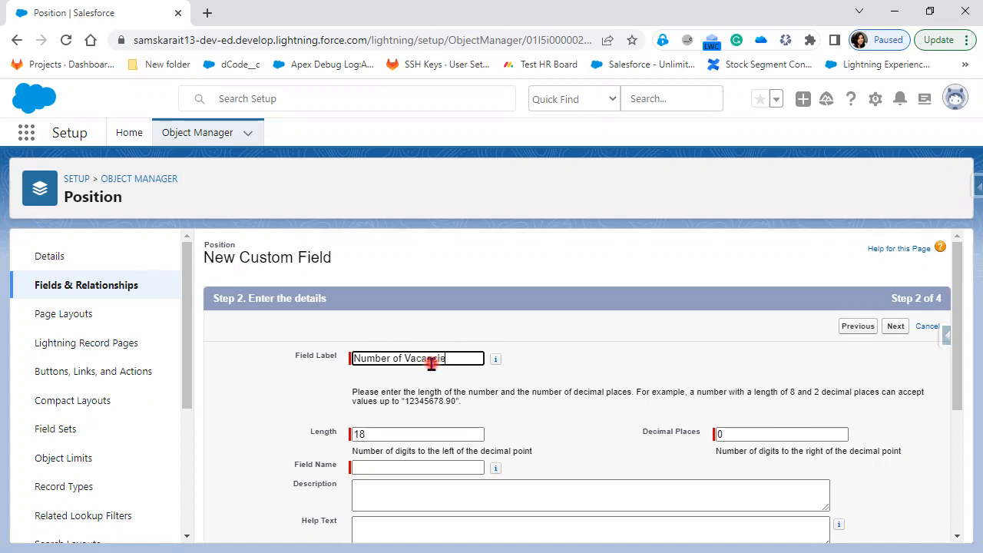
Auto-fill the Field Name, keep length 18, and describe it 'To capture the Number of Vacancies'
{"action": "key", "text": "Tab"}
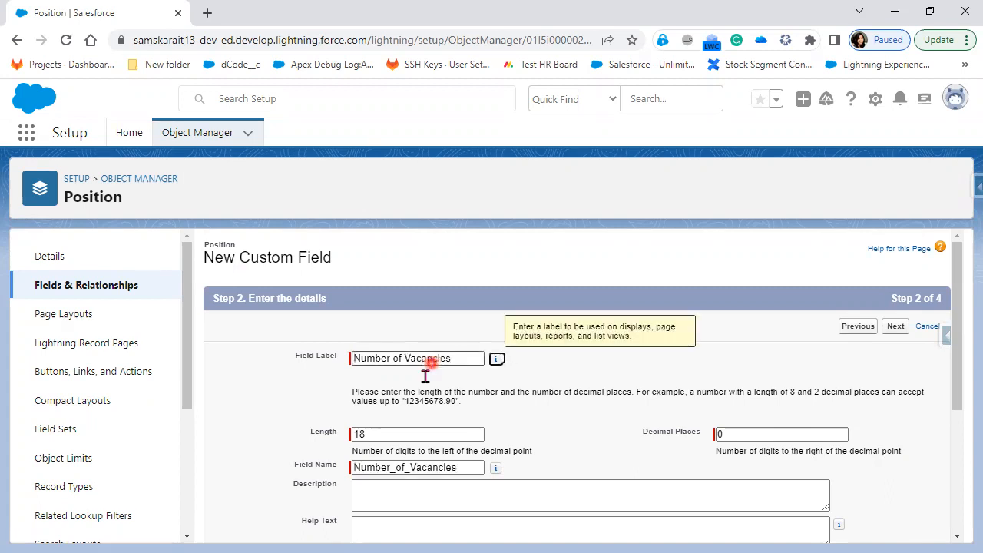
{"action": "left_click", "coordinate": [421, 435]}
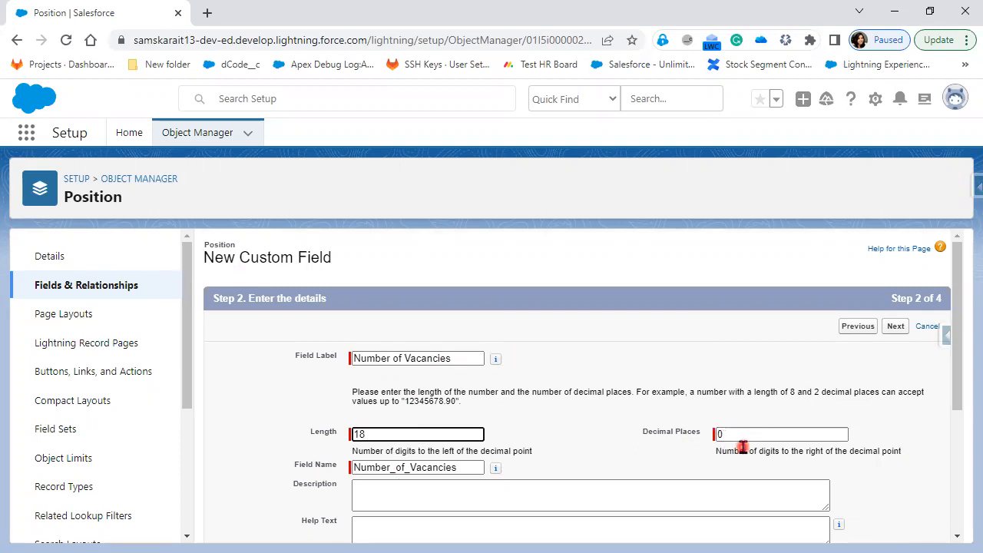
{"action": "scroll", "coordinate": [729, 451], "scroll_direction": "down", "scroll_amount": 1}
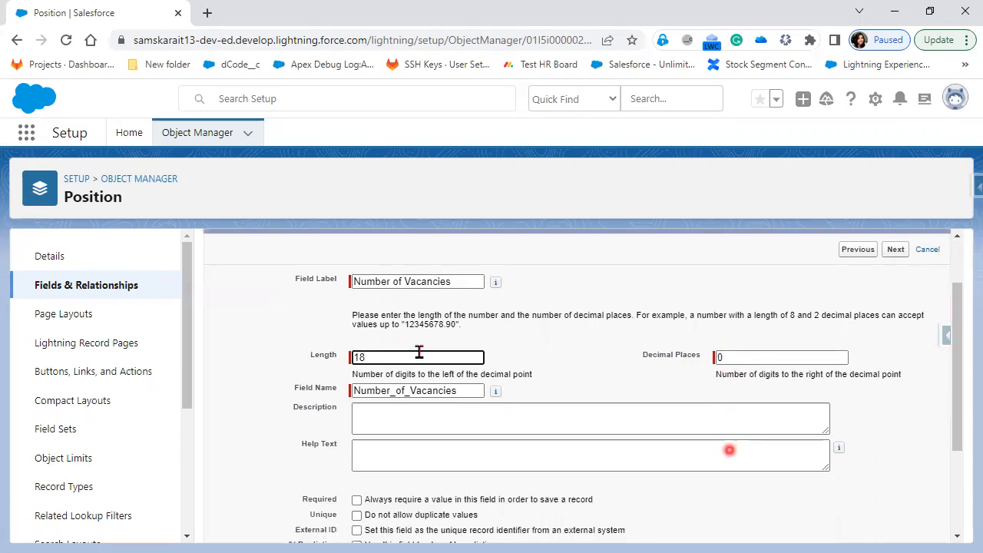
{"action": "scroll", "coordinate": [418, 352], "scroll_direction": "down", "scroll_amount": 1}
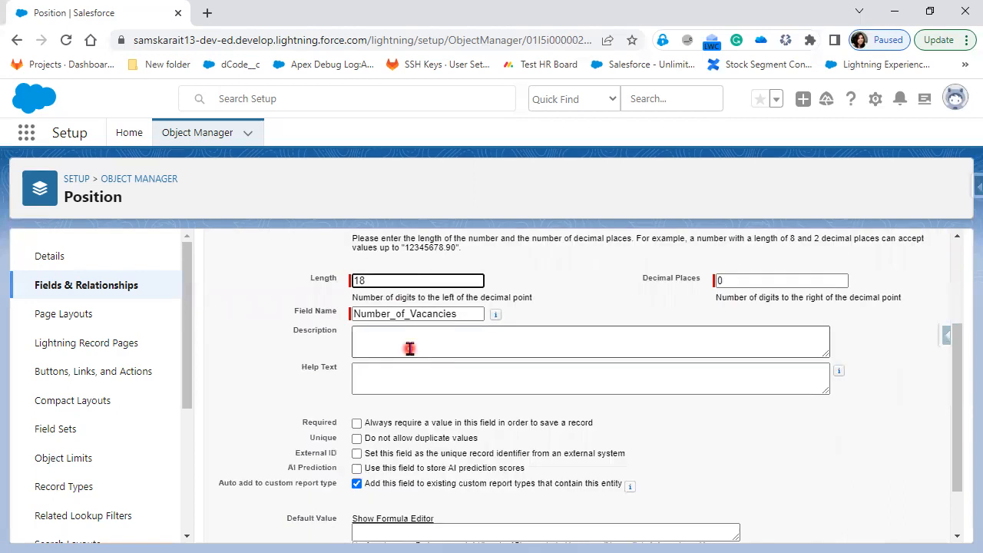
{"action": "left_click", "coordinate": [409, 349]}
{"action": "type", "text": "To capture"}
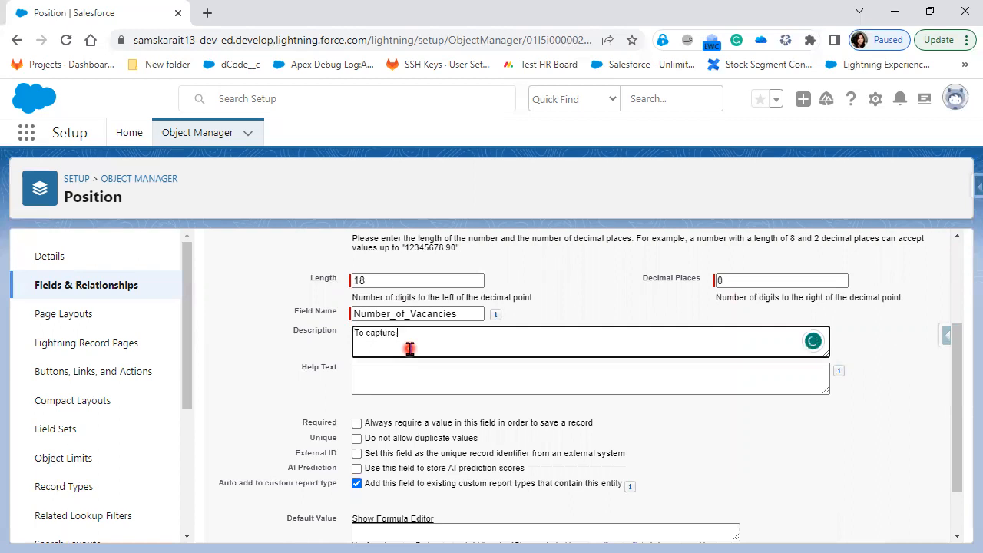
{"action": "type", "text": "the Number of Vacancies"}
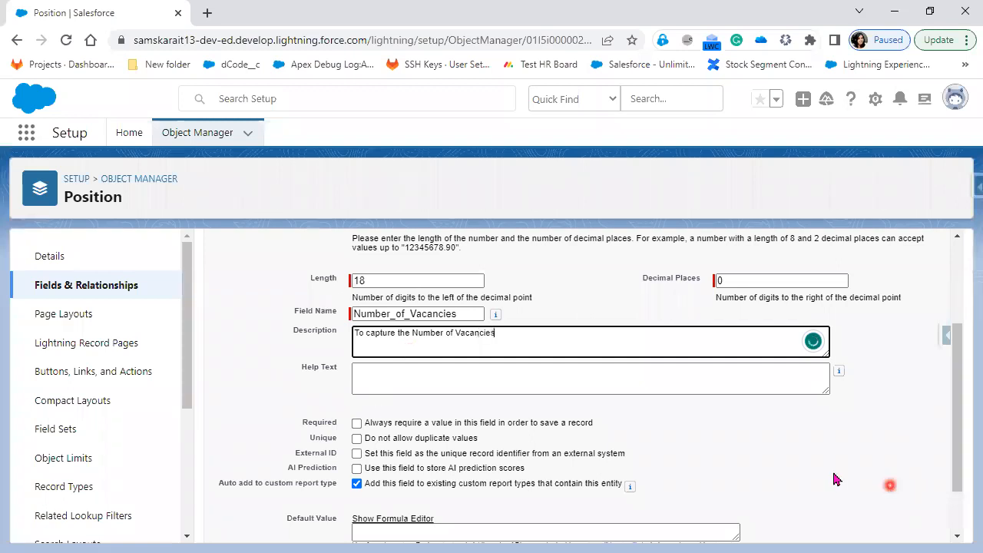
{"action": "left_click", "coordinate": [577, 419]}
{"action": "scroll", "coordinate": [483, 354], "scroll_direction": "down", "scroll_amount": 2}
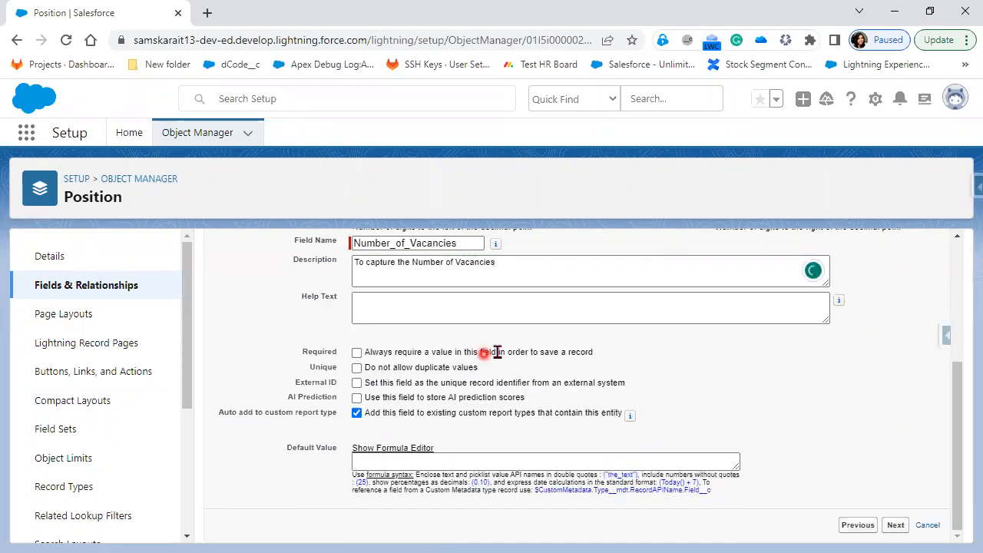
Mark Number of Vacancies as required, leaving the no-duplicate-values option unchecked
{"action": "left_click", "coordinate": [358, 352]}
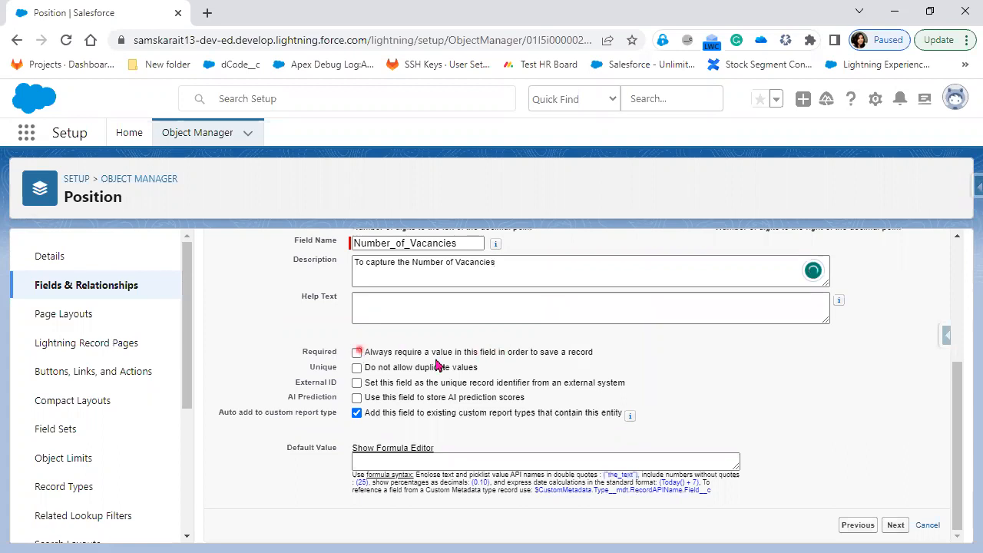
{"action": "double_click", "coordinate": [357, 367]}
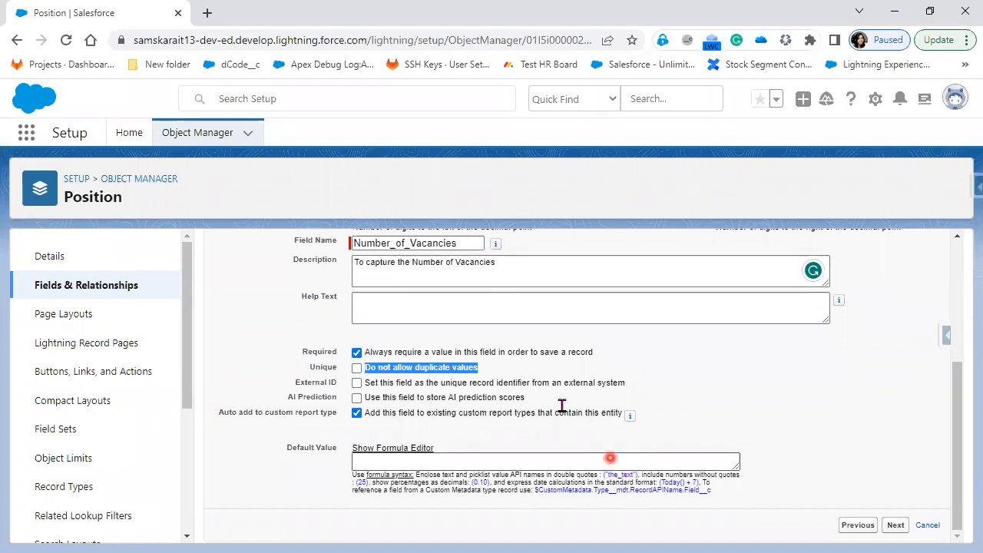
{"action": "left_click", "coordinate": [490, 374]}
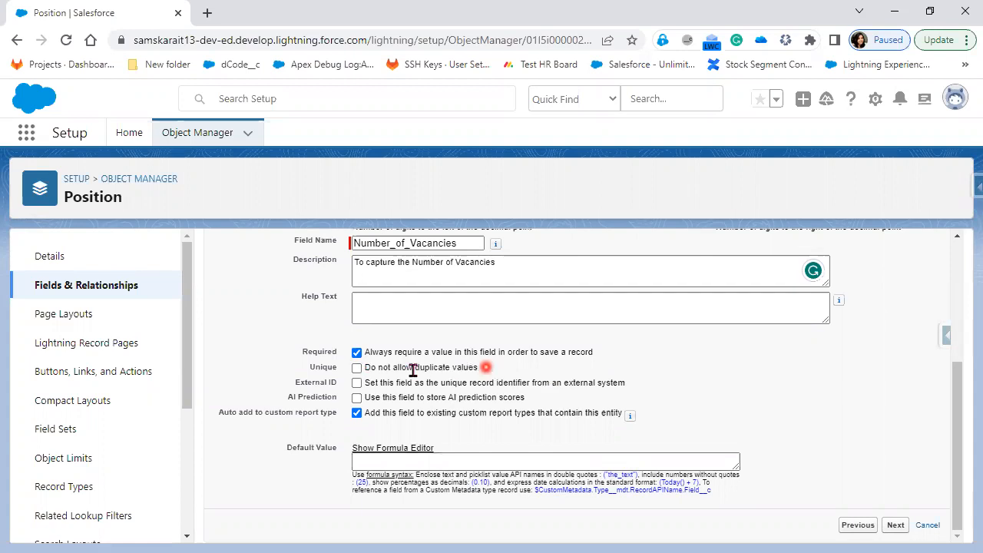
{"action": "scroll", "coordinate": [468, 410], "scroll_direction": "up", "scroll_amount": 2}
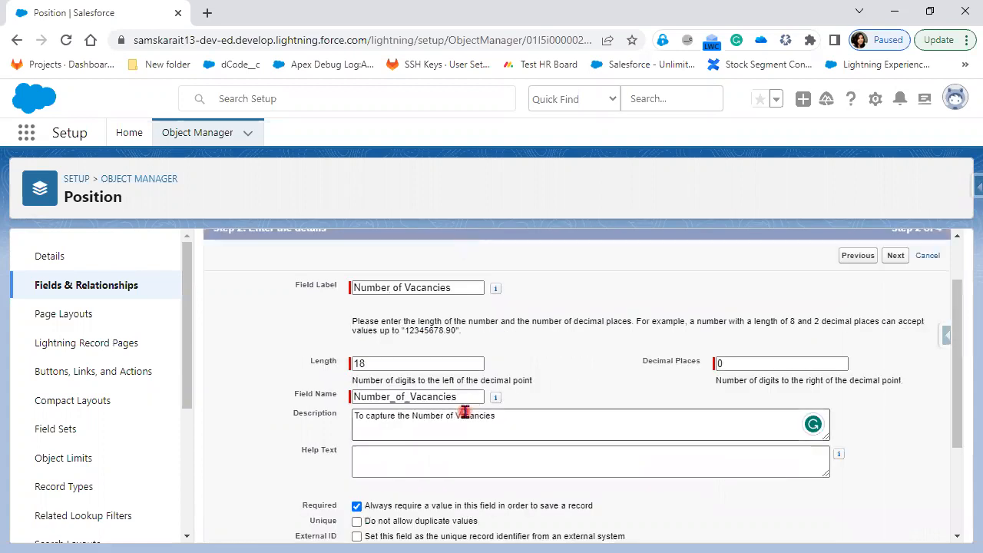
{"action": "scroll", "coordinate": [453, 386], "scroll_direction": "down", "scroll_amount": 2}
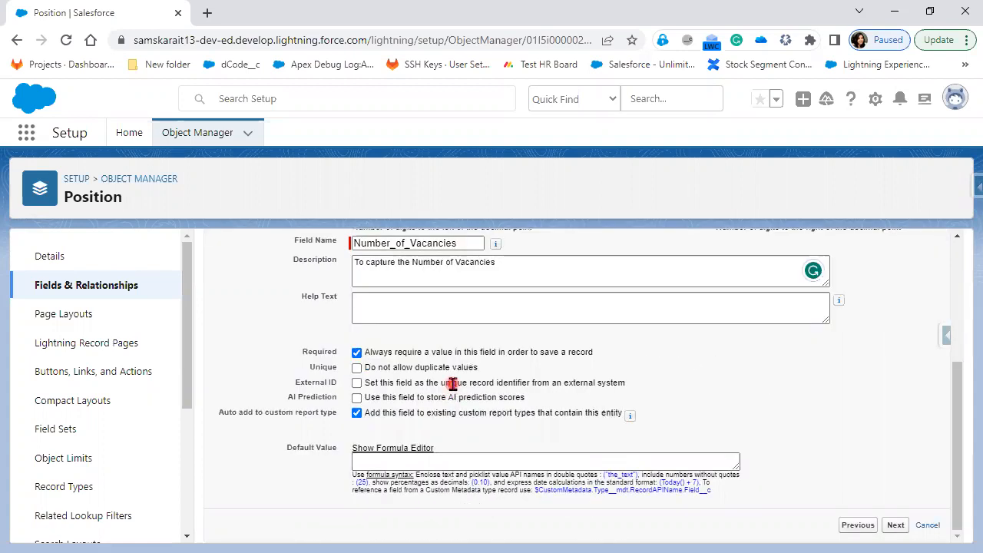
{"action": "scroll", "coordinate": [451, 356], "scroll_direction": "up", "scroll_amount": 3}
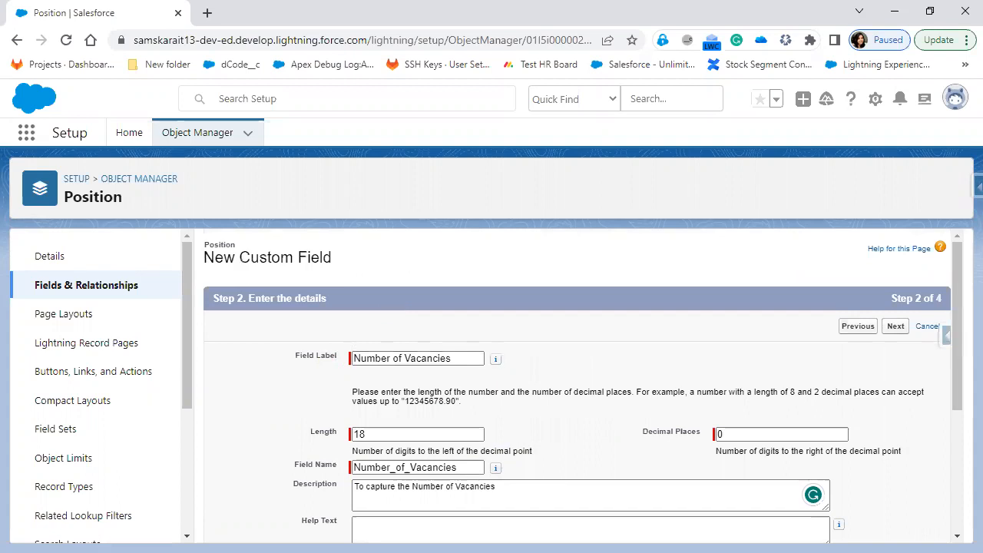
Enter 'Salesforce', 'Javascript' and '4' into fields on the page
{"action": "left_click", "coordinate": [371, 263]}
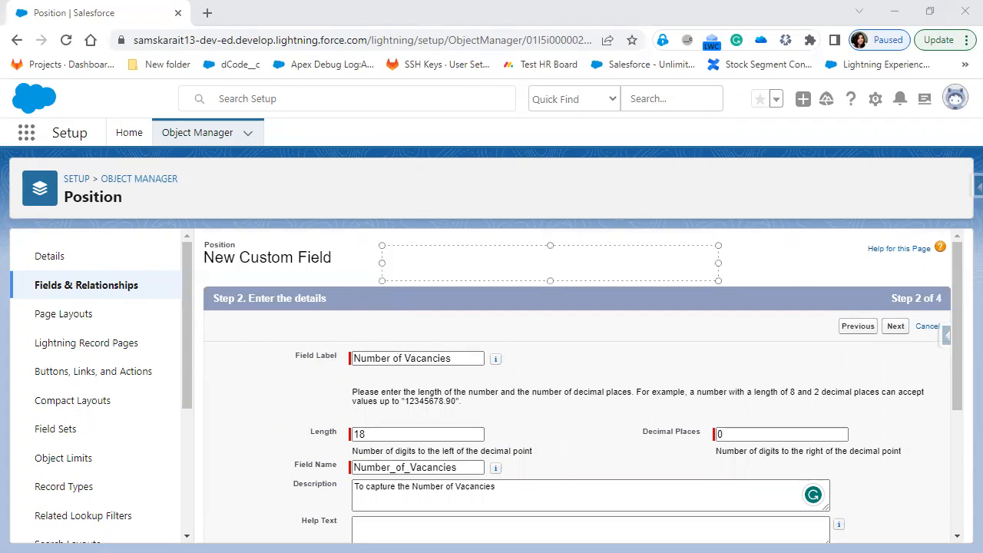
{"action": "type", "text": "Sales"}
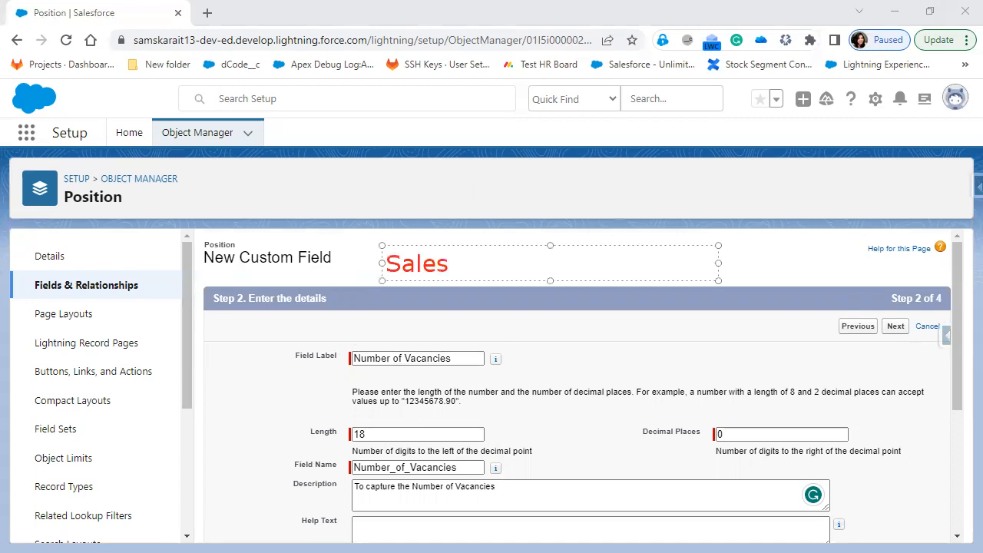
{"action": "type", "text": "force"}
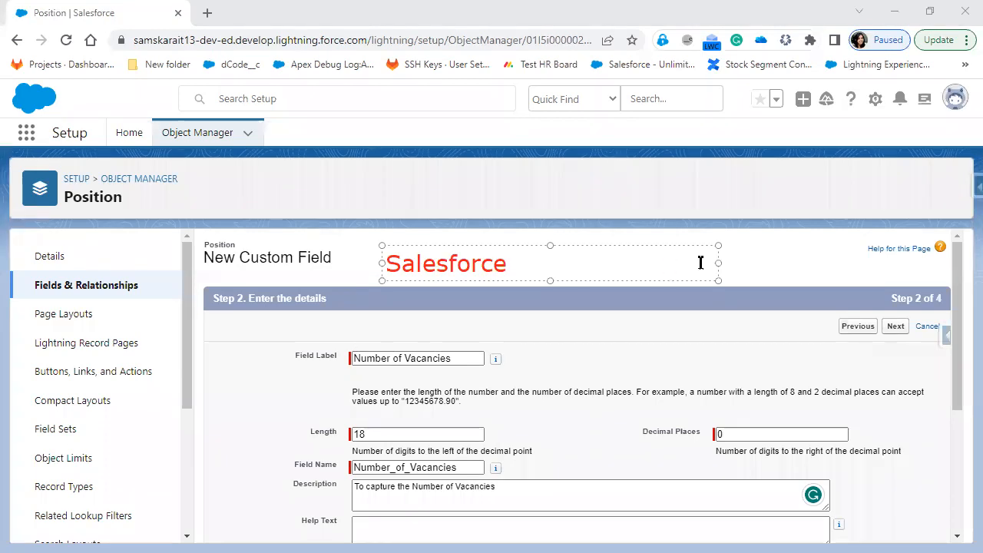
{"action": "key", "text": "Escape"}
{"action": "left_click", "coordinate": [705, 262]}
{"action": "type", "text": "J"}
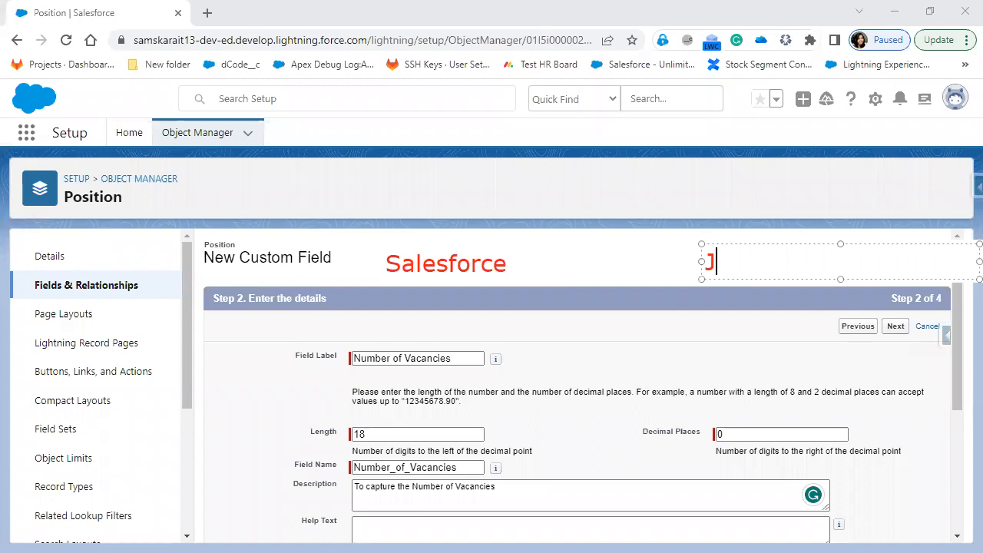
{"action": "type", "text": "avascript"}
{"action": "left_click", "coordinate": [429, 296]}
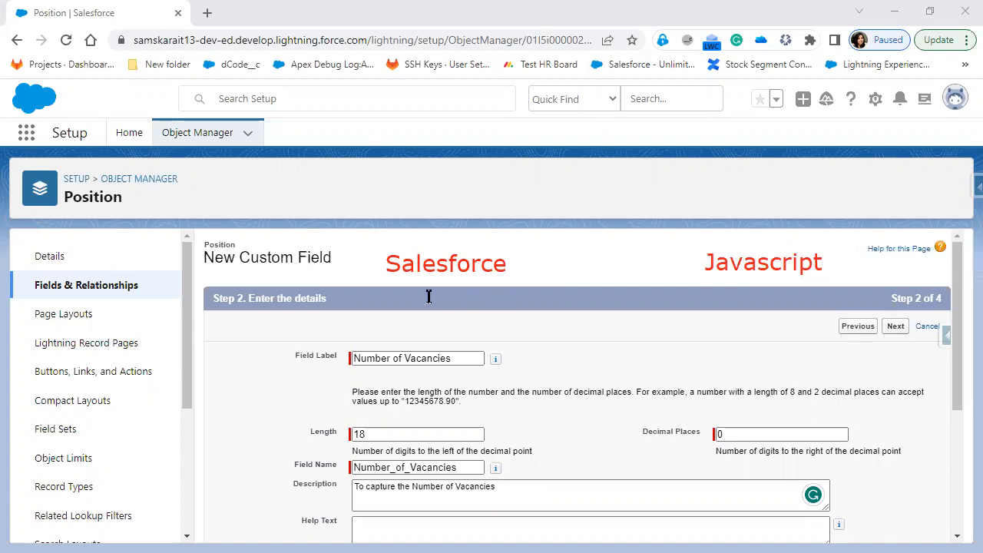
{"action": "left_click", "coordinate": [429, 297]}
{"action": "type", "text": "4"}
{"action": "left_click", "coordinate": [648, 370]}
{"action": "left_click", "coordinate": [745, 305]}
{"action": "type", "text": "4"}
{"action": "left_click", "coordinate": [673, 409]}
Review the no-duplicate-values option and continue to field-level security
{"action": "scroll", "coordinate": [604, 310], "scroll_direction": "down", "scroll_amount": 3}
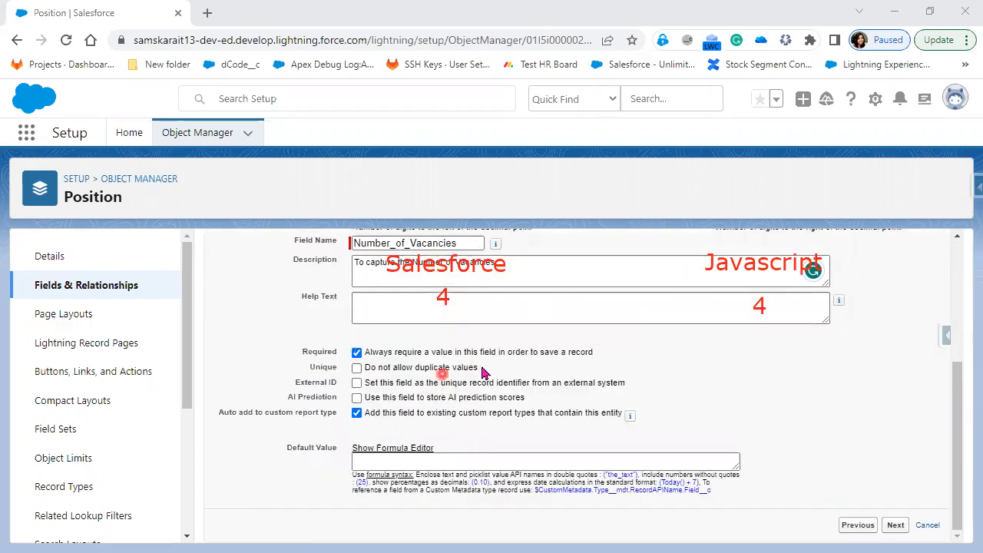
{"action": "left_click_drag", "start_coordinate": [480, 367], "coordinate": [332, 369]}
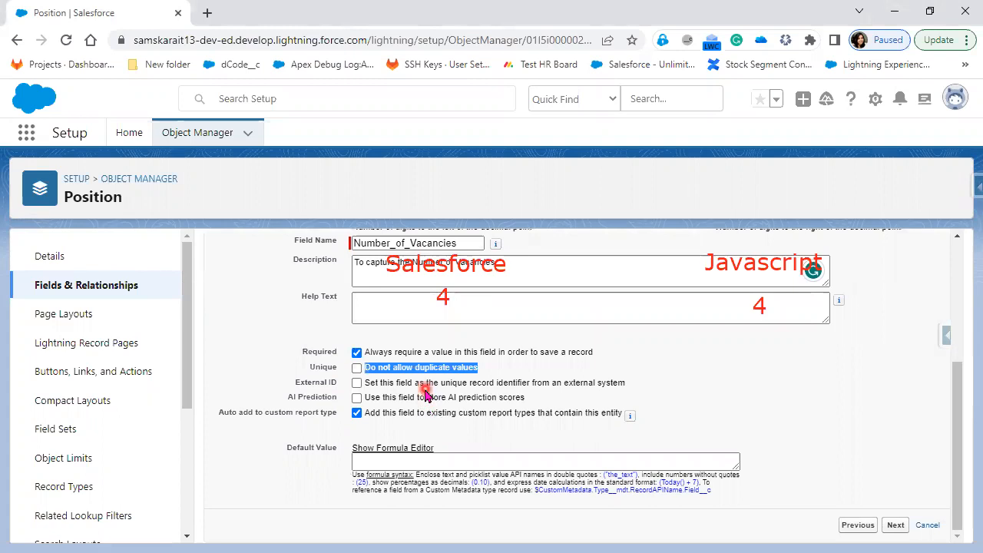
{"action": "left_click", "coordinate": [896, 526]}
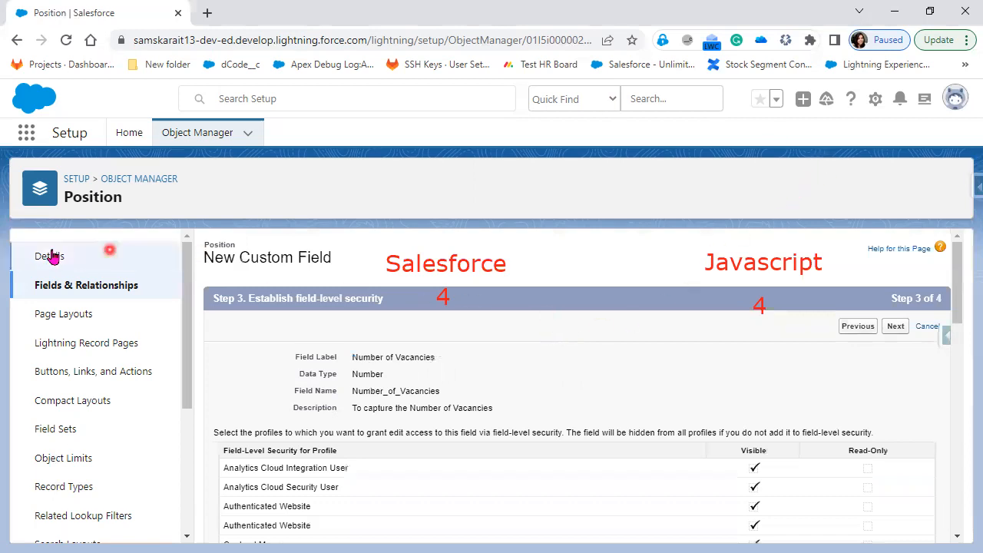
Leave Number of Vacancies visible for every profile and advance to Step 4, page layouts
{"action": "mouse_move", "coordinate": [449, 384]}
{"action": "left_mouse_down"}
{"action": "mouse_move", "coordinate": [366, 391]}
{"action": "mouse_move", "coordinate": [452, 391]}
{"action": "left_mouse_up"}
{"action": "scroll", "coordinate": [792, 459], "scroll_direction": "down", "scroll_amount": 1}
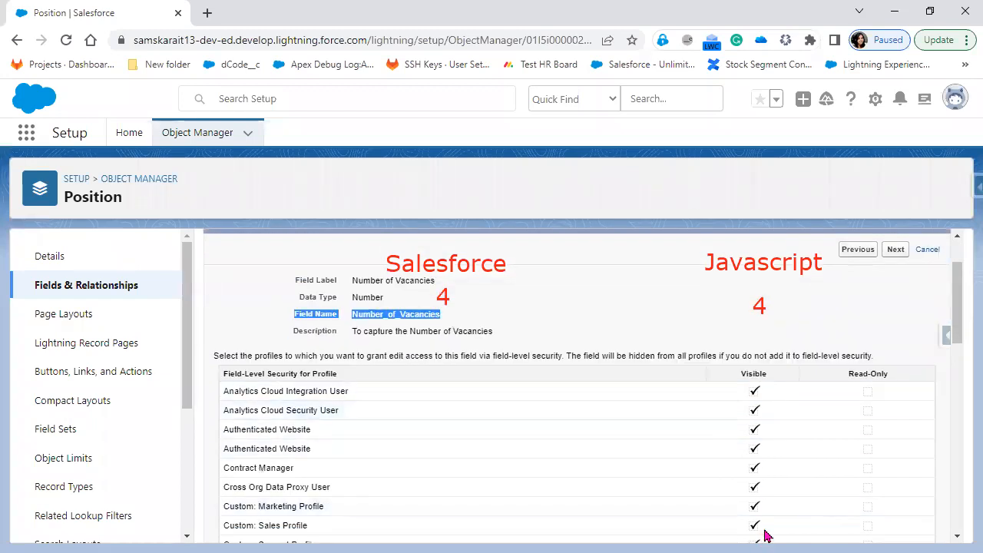
{"action": "scroll", "coordinate": [751, 475], "scroll_direction": "down", "scroll_amount": 9}
{"action": "scroll", "coordinate": [751, 472], "scroll_direction": "up", "scroll_amount": 2}
{"action": "scroll", "coordinate": [751, 472], "scroll_direction": "up", "scroll_amount": 8}
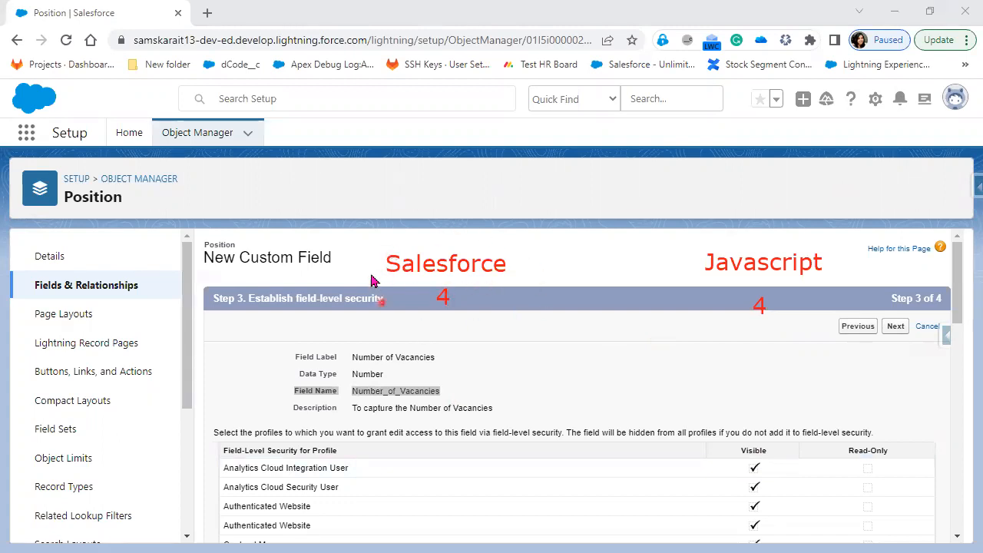
{"action": "left_click", "coordinate": [762, 469]}
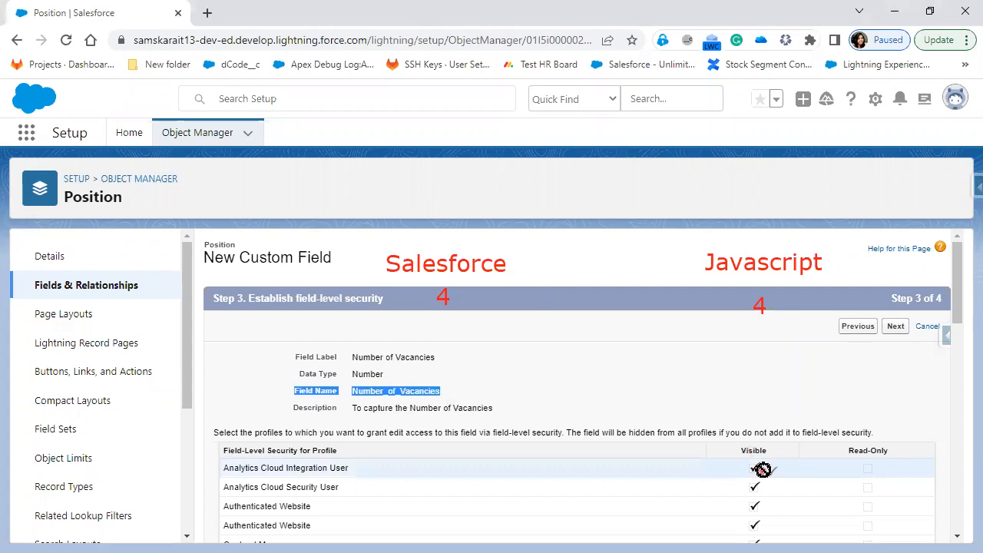
{"action": "left_click", "coordinate": [867, 471]}
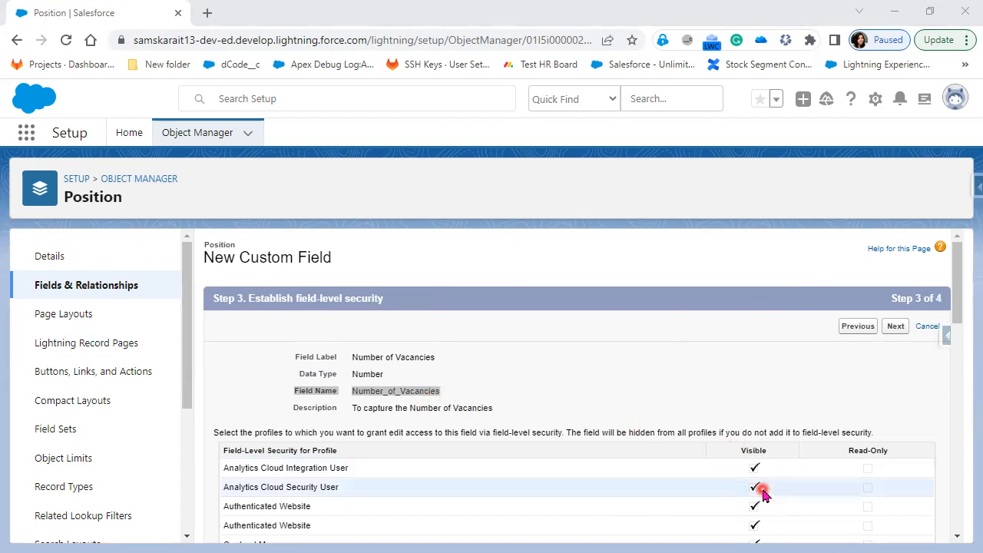
{"action": "scroll", "coordinate": [761, 490], "scroll_direction": "down", "scroll_amount": 1}
{"action": "scroll", "coordinate": [423, 362], "scroll_direction": "up", "scroll_amount": 1}
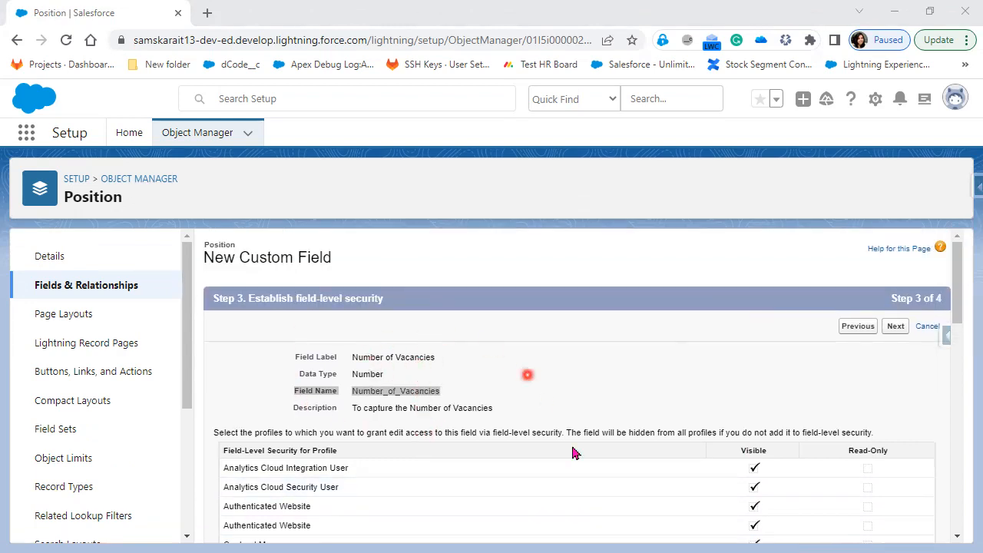
{"action": "scroll", "coordinate": [753, 505], "scroll_direction": "down", "scroll_amount": 1}
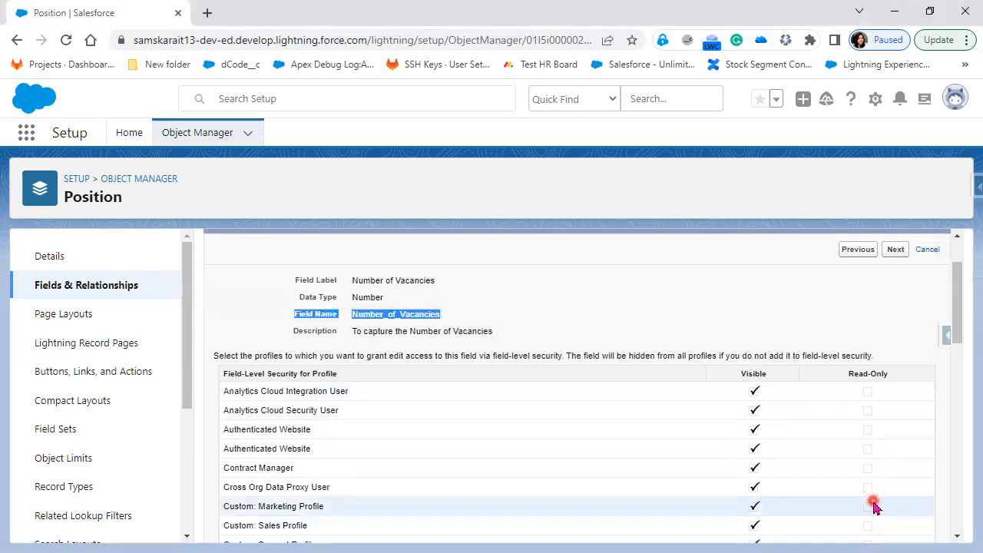
{"action": "scroll", "coordinate": [876, 415], "scroll_direction": "up", "scroll_amount": 1}
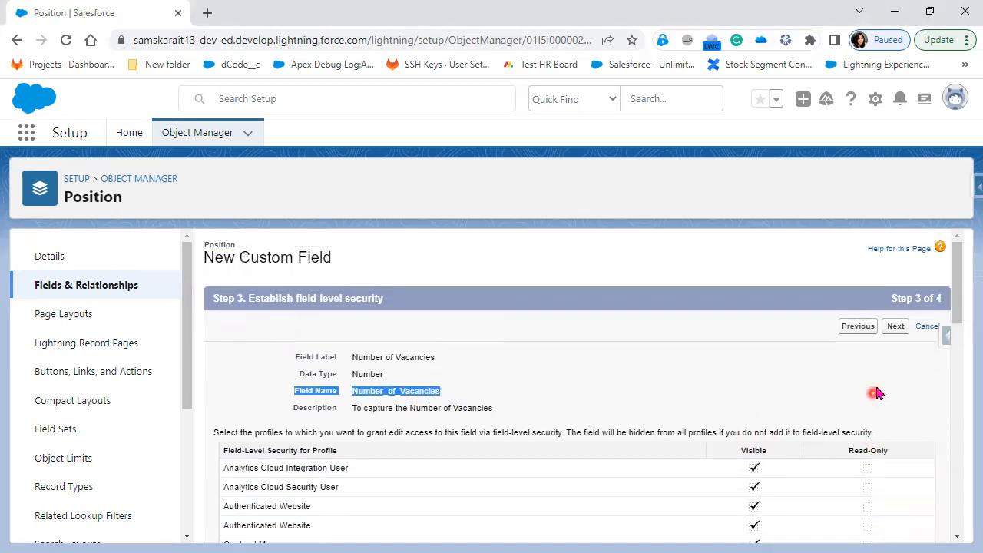
{"action": "left_click", "coordinate": [902, 330]}
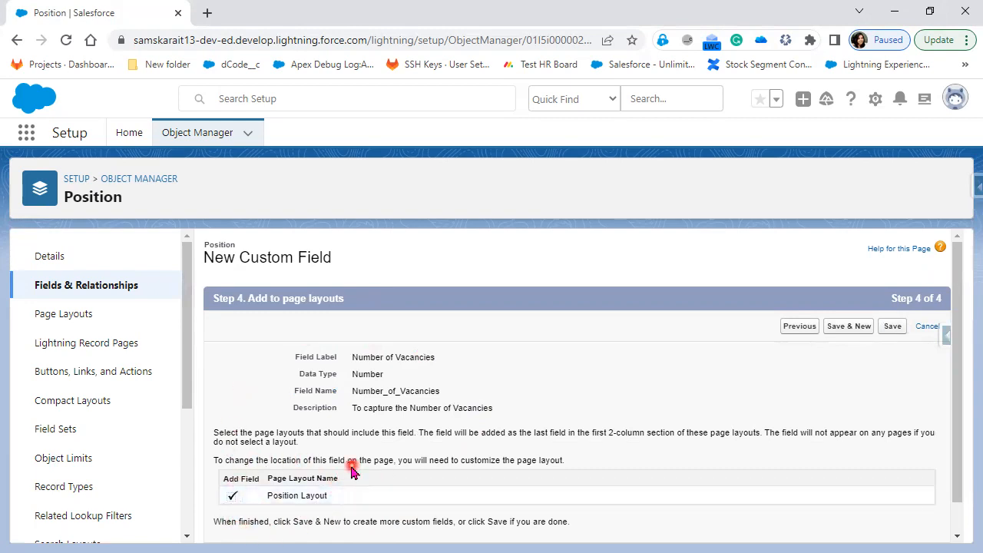
Save Number of Vacancies and highlight its Number_of_Vacancies__c API name and __c suffix
{"action": "left_click", "coordinate": [893, 326]}
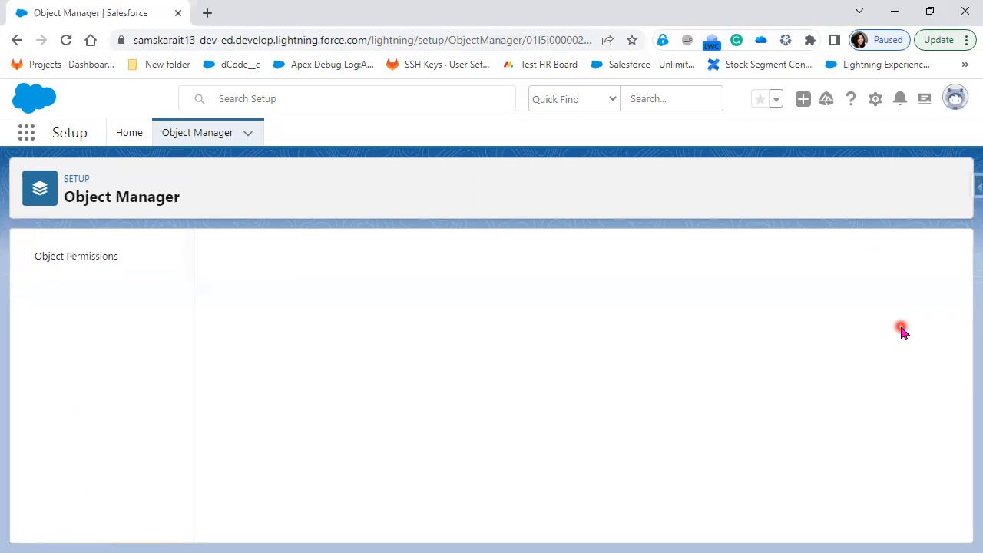
{"action": "left_click_drag", "start_coordinate": [349, 417], "coordinate": [485, 418]}
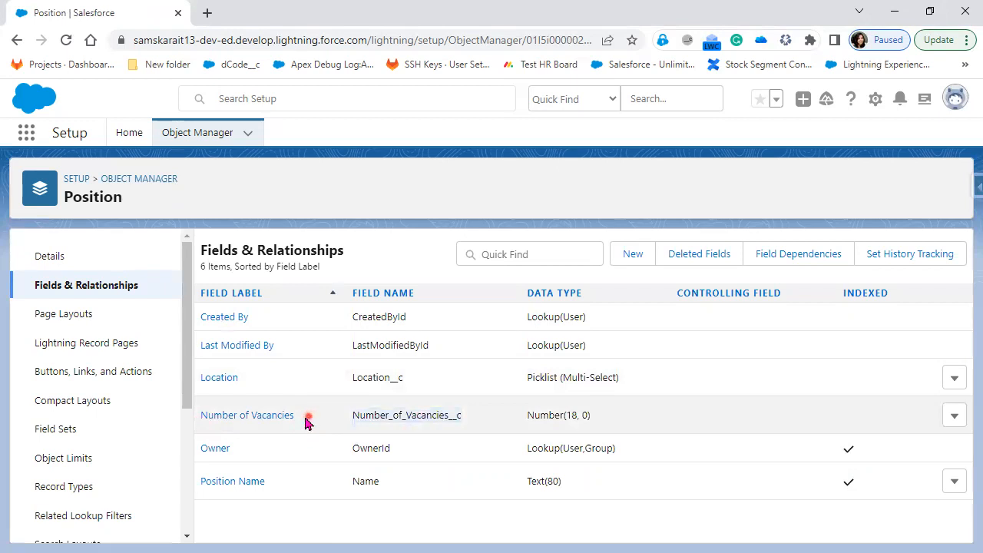
{"action": "left_click_drag", "start_coordinate": [188, 422], "coordinate": [450, 431]}
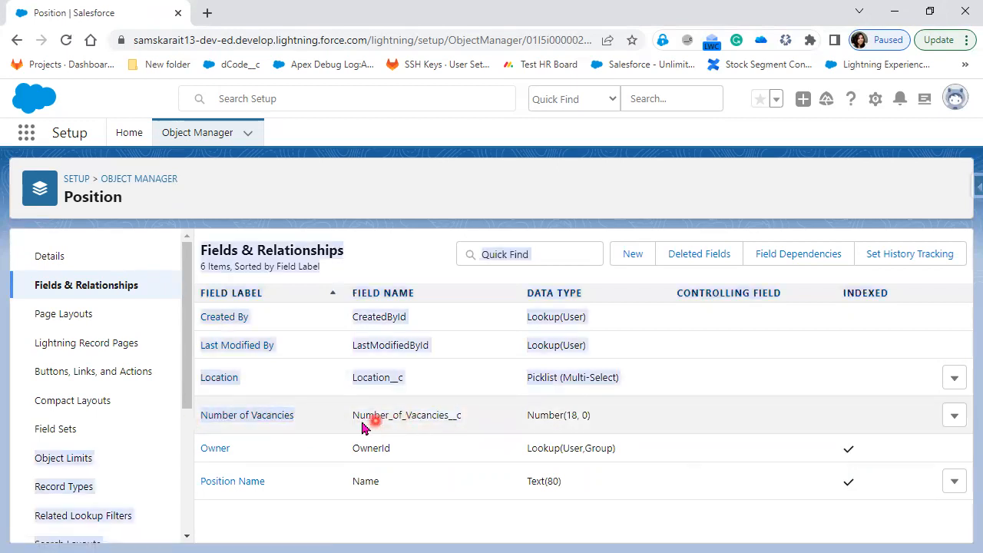
{"action": "left_click", "coordinate": [450, 514]}
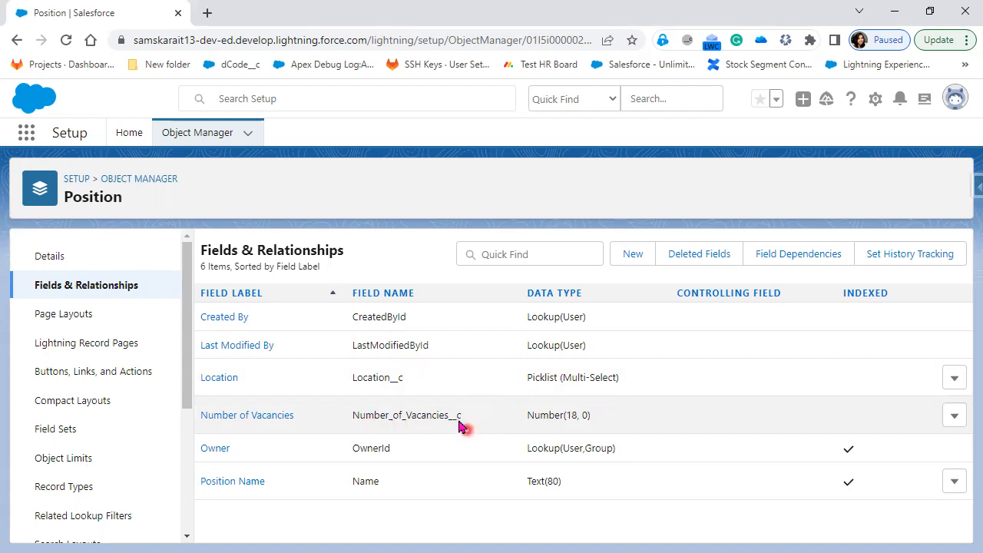
{"action": "left_click_drag", "start_coordinate": [449, 418], "coordinate": [471, 428]}
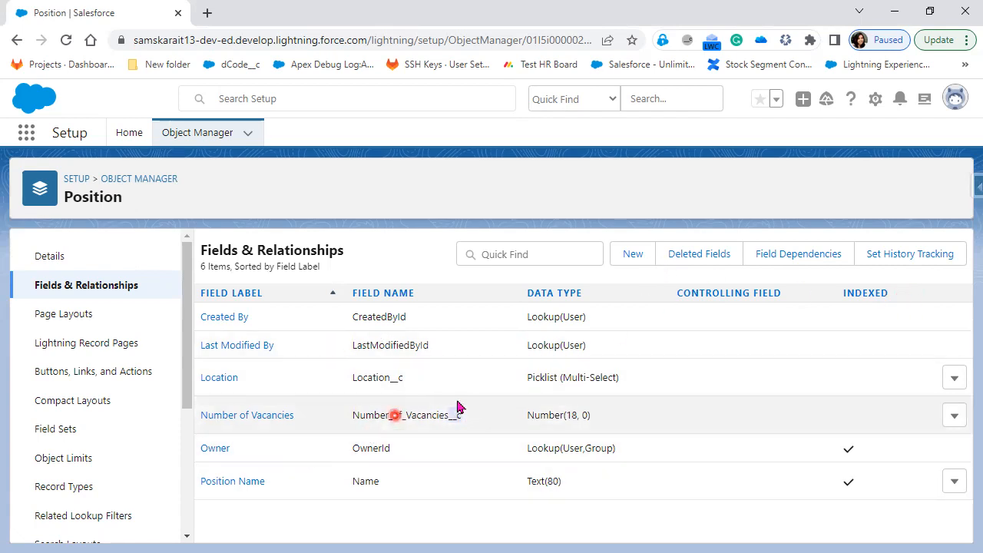
Begin a new custom field on Position and select Picklist as its data type
{"action": "left_click", "coordinate": [632, 256]}
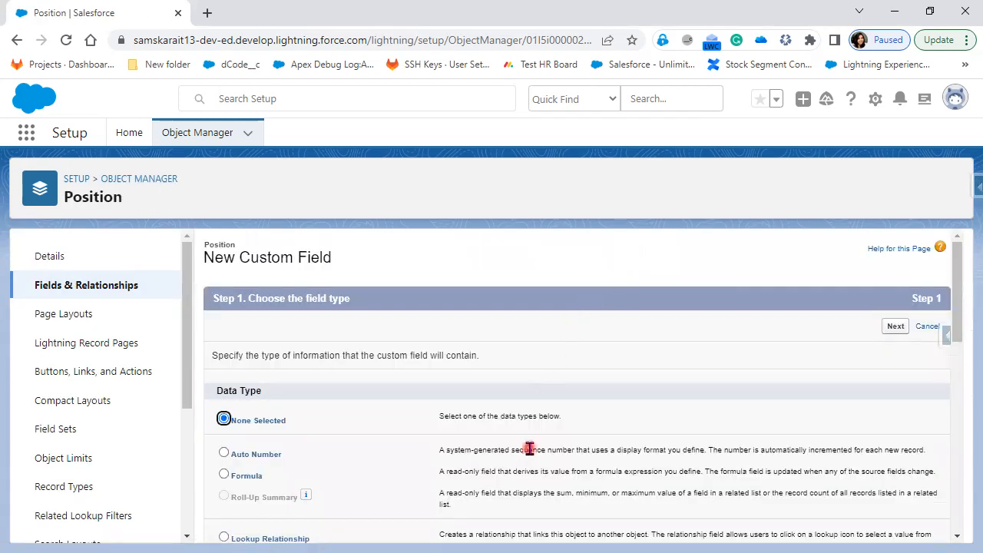
{"action": "scroll", "coordinate": [530, 448], "scroll_direction": "down", "scroll_amount": 10}
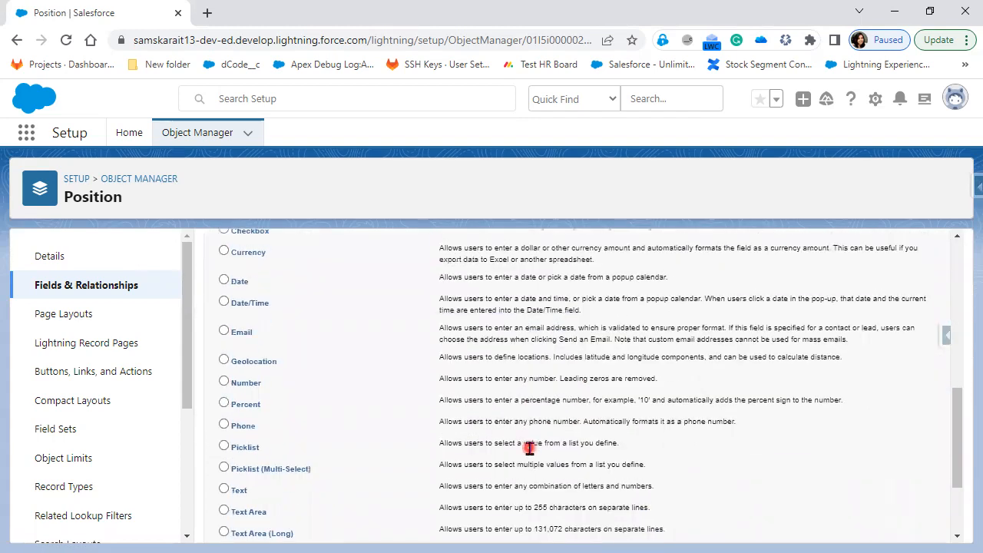
{"action": "left_click", "coordinate": [229, 446]}
{"action": "left_click", "coordinate": [259, 447]}
{"action": "scroll", "coordinate": [479, 465], "scroll_direction": "up", "scroll_amount": 3}
{"action": "scroll", "coordinate": [487, 467], "scroll_direction": "up", "scroll_amount": 2}
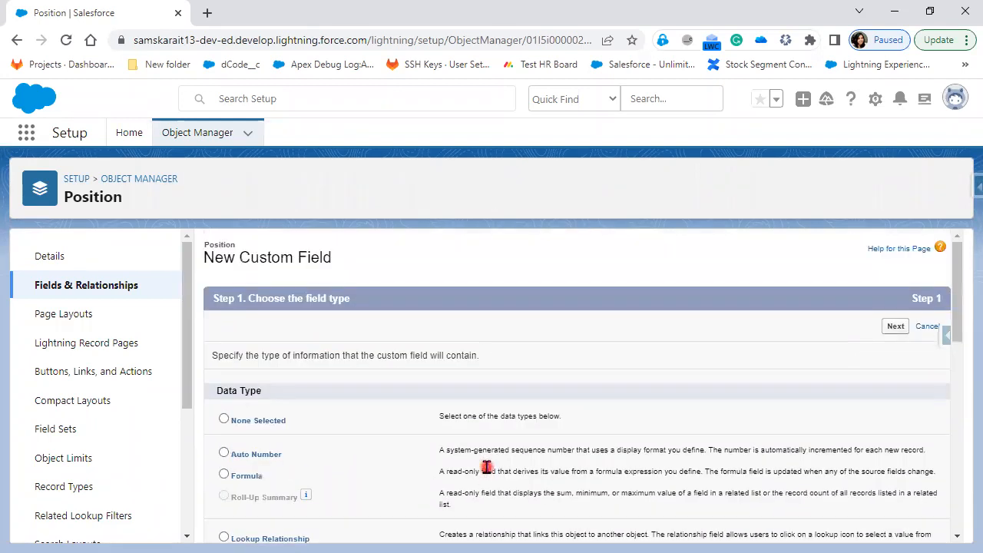
{"action": "scroll", "coordinate": [708, 525], "scroll_direction": "down", "scroll_amount": 1}
{"action": "scroll", "coordinate": [708, 522], "scroll_direction": "down", "scroll_amount": 6}
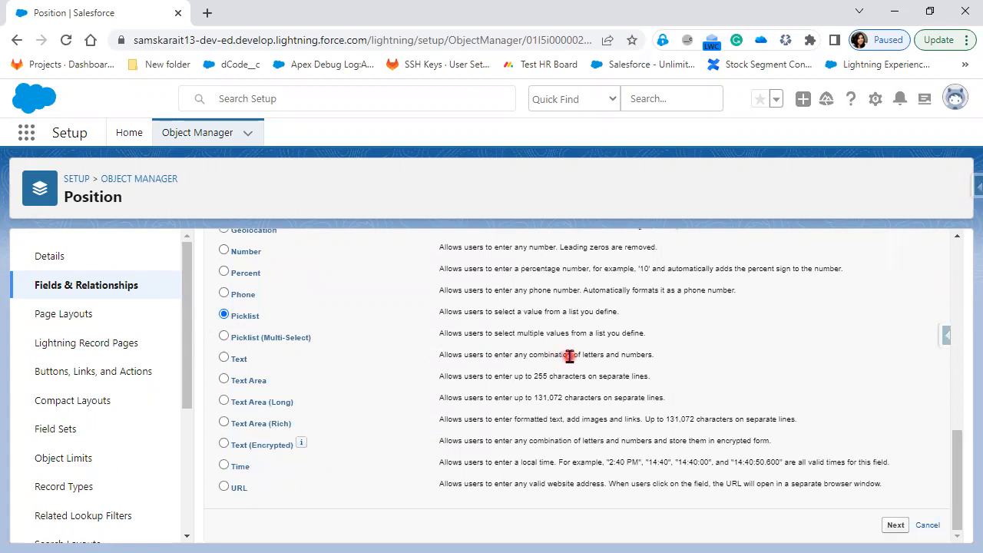
Give the picklist the field label PositionStatus and choose to enter its own values
{"action": "left_click", "coordinate": [896, 526]}
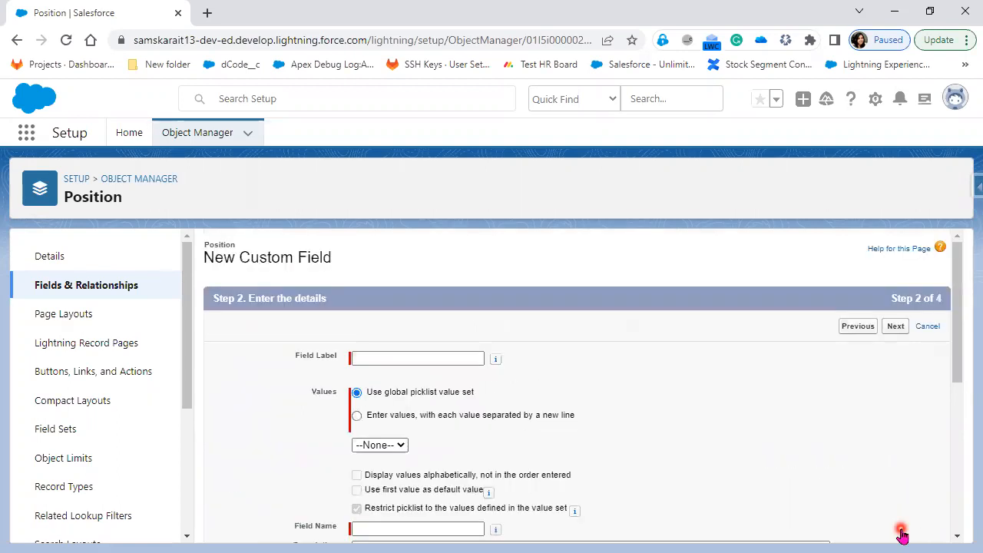
{"action": "left_click", "coordinate": [451, 359]}
{"action": "left_click", "coordinate": [452, 359]}
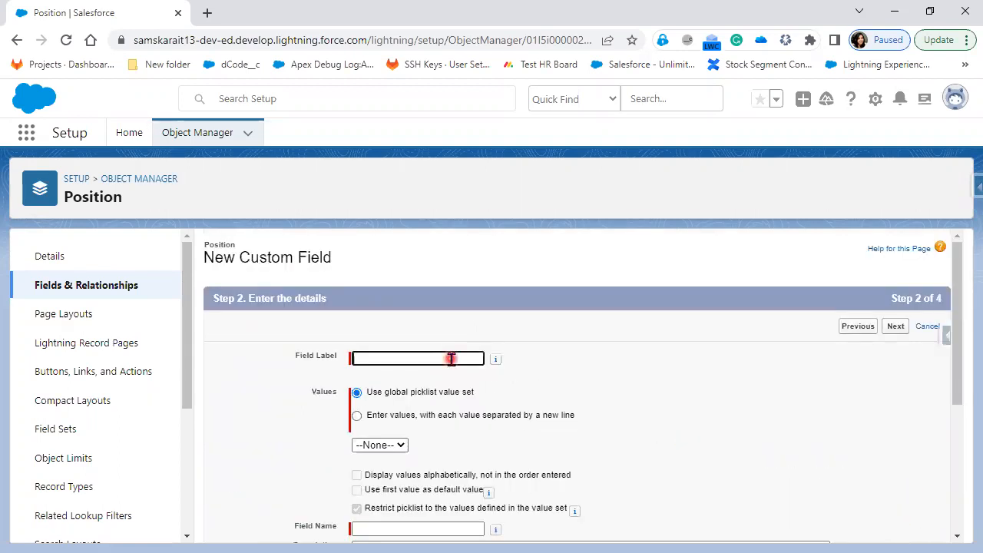
{"action": "type", "text": "PositionStatus"}
{"action": "left_click", "coordinate": [491, 415]}
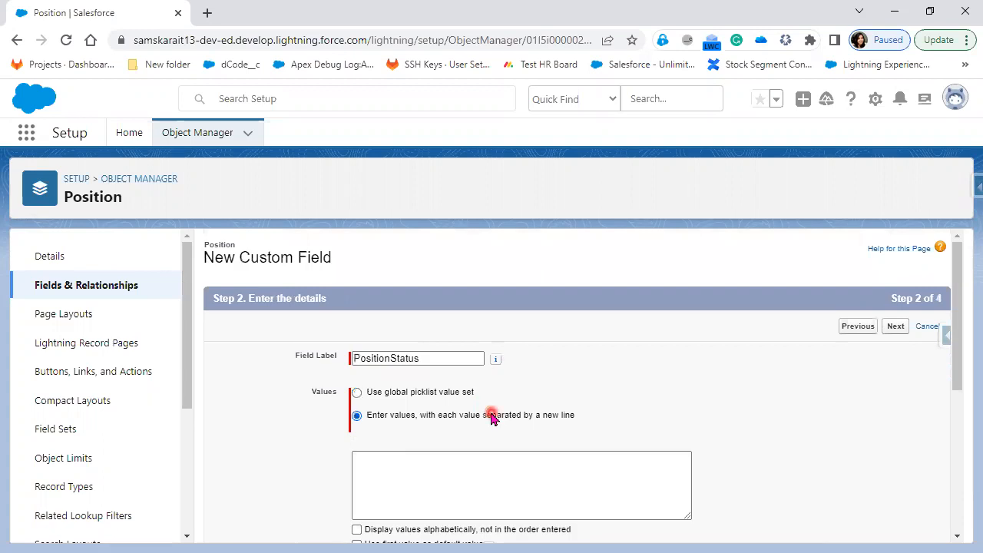
Enter the picklist values New, In-Progress, On-Hold, Re-OPen and Closed, one per line
{"action": "left_click", "coordinate": [412, 461]}
{"action": "scroll", "coordinate": [667, 436], "scroll_direction": "down", "scroll_amount": 1}
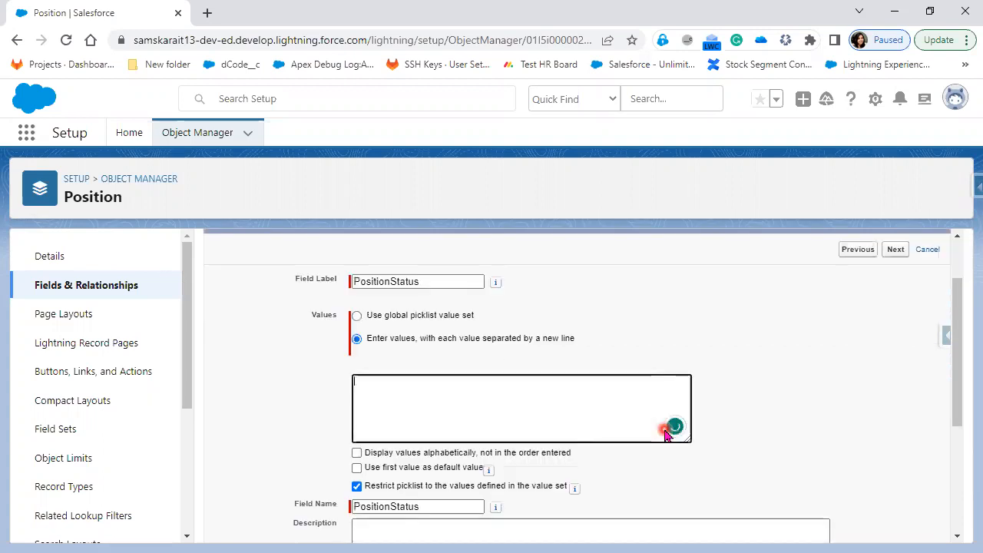
{"action": "type", "text": "N"}
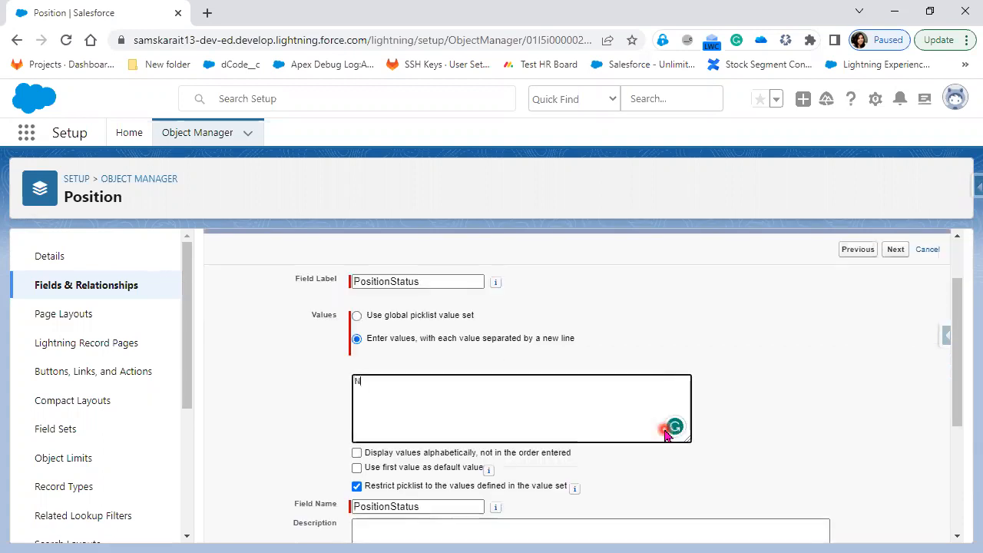
{"action": "type", "text": "ew"}
{"action": "key", "text": "Return"}
{"action": "type", "text": "In"}
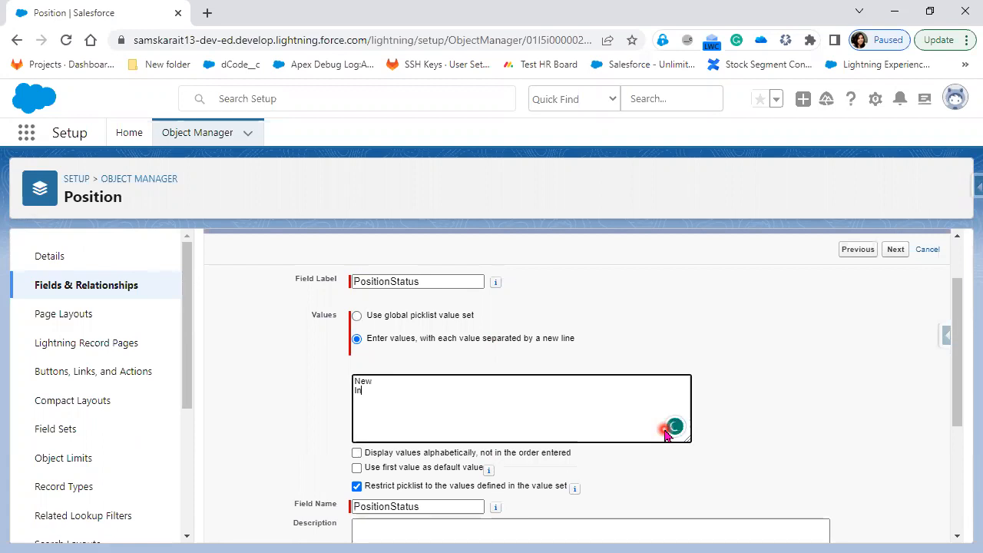
{"action": "type", "text": "-Progress"}
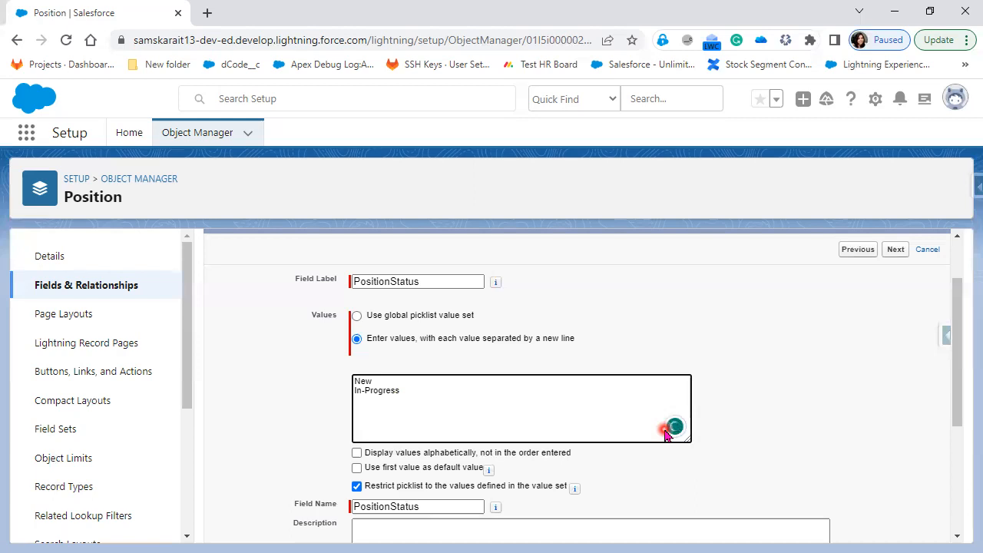
{"action": "type", "text": "On-Hold"}
{"action": "key", "text": "Return"}
{"action": "type", "text": "R"}
{"action": "type", "text": "e-"}
{"action": "type", "text": "OPe"}
{"action": "type", "text": "n "}
{"action": "type", "text": "Clos"}
{"action": "type", "text": "ed"}
Make PositionStatus required and continue to field-level security
{"action": "scroll", "coordinate": [667, 434], "scroll_direction": "down", "scroll_amount": 3}
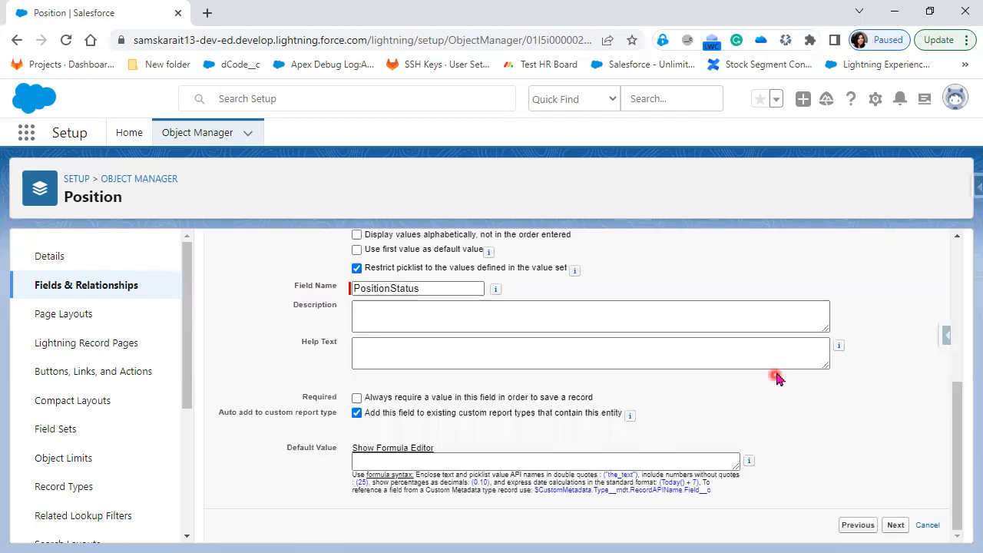
{"action": "left_click", "coordinate": [357, 398]}
{"action": "left_click", "coordinate": [897, 529]}
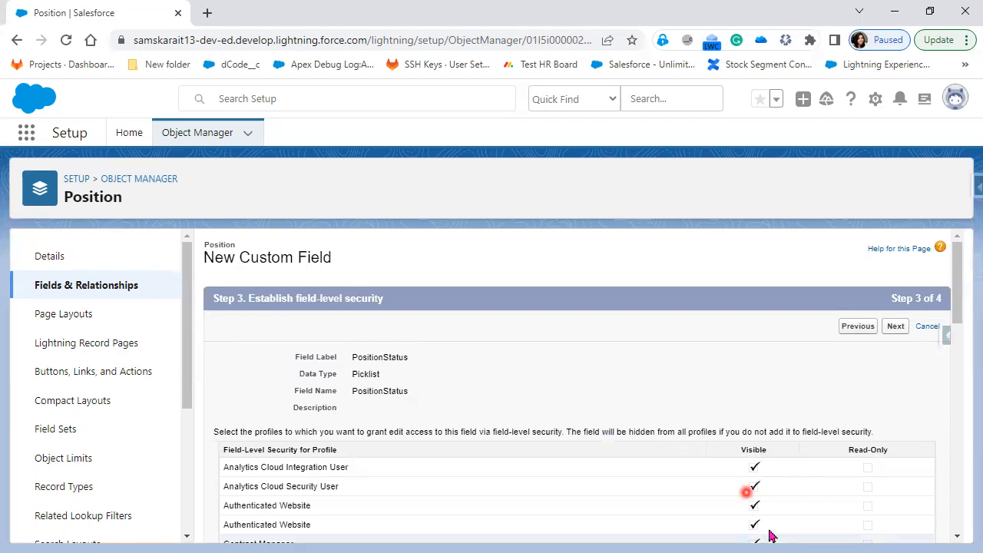
Save the PositionStatus picklist past Steps 3 and 4, then open its row actions in the field list
{"action": "left_click", "coordinate": [896, 328]}
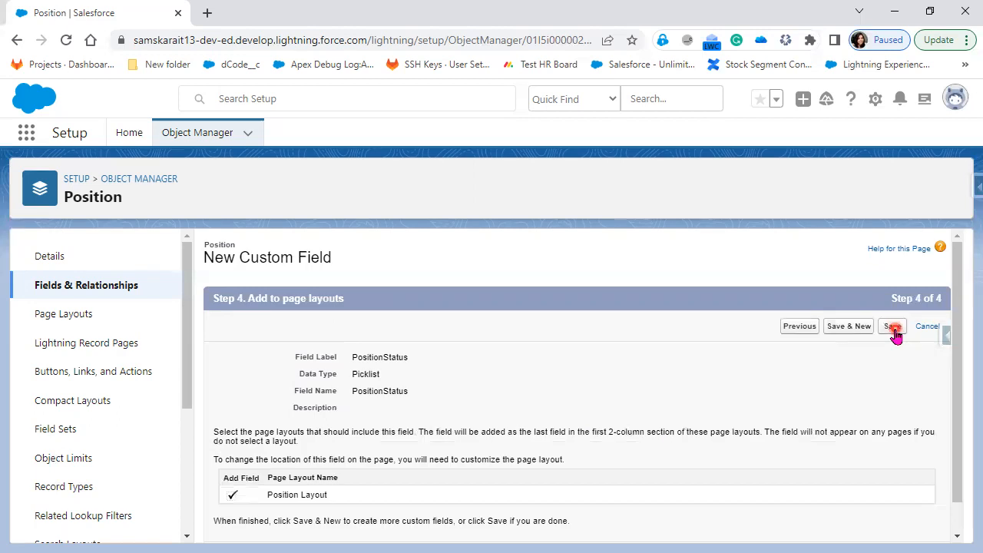
{"action": "left_click", "coordinate": [894, 329]}
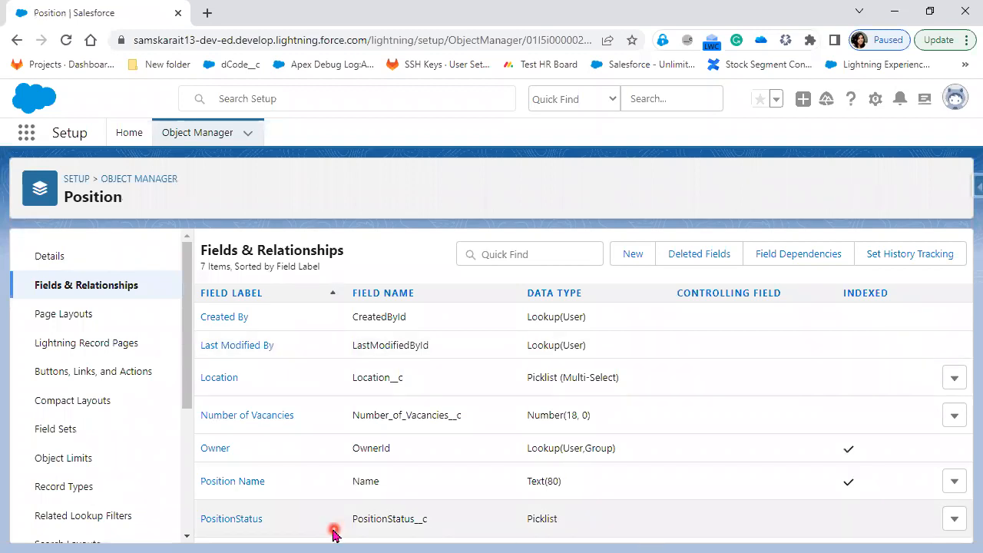
{"action": "left_click_drag", "start_coordinate": [197, 526], "coordinate": [450, 535]}
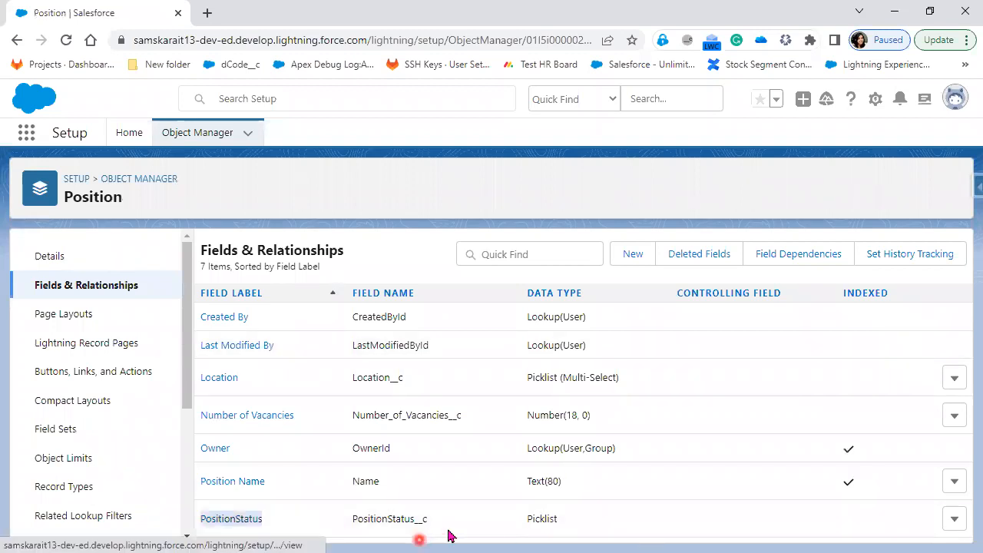
{"action": "left_click_drag", "start_coordinate": [262, 523], "coordinate": [213, 530]}
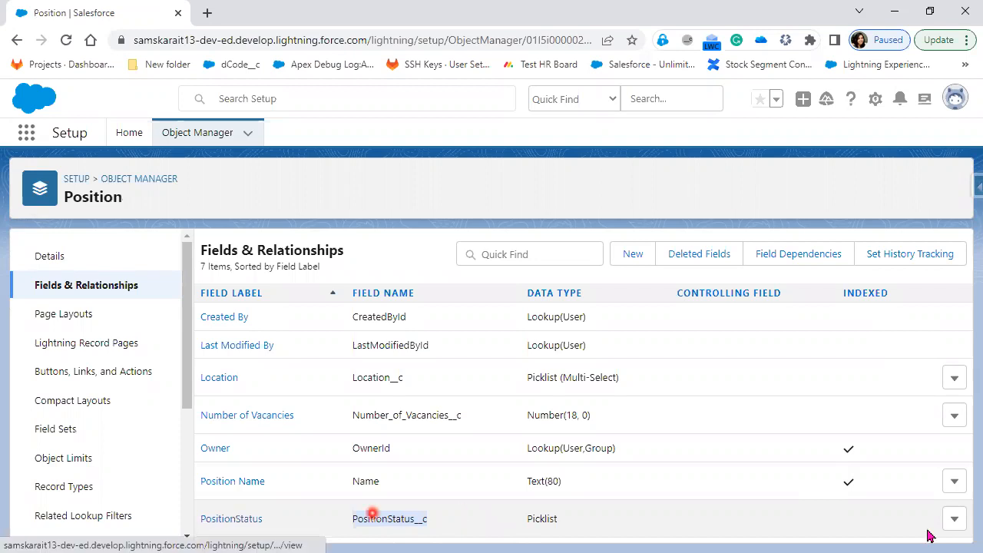
{"action": "left_click", "coordinate": [954, 521]}
Edit the PositionStatus field label to 'Position Status' and review the label-change warning
{"action": "left_click", "coordinate": [913, 444]}
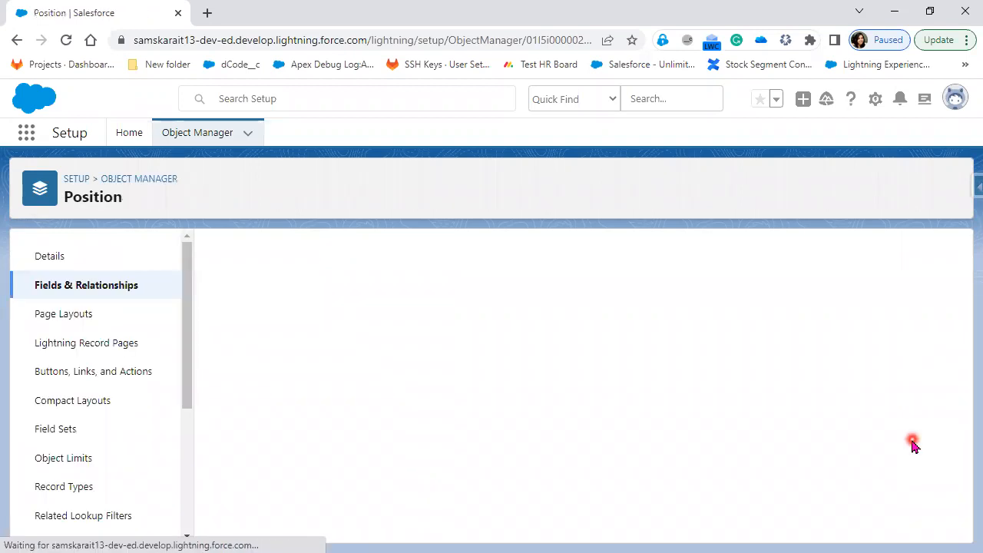
{"action": "double_click", "coordinate": [392, 340]}
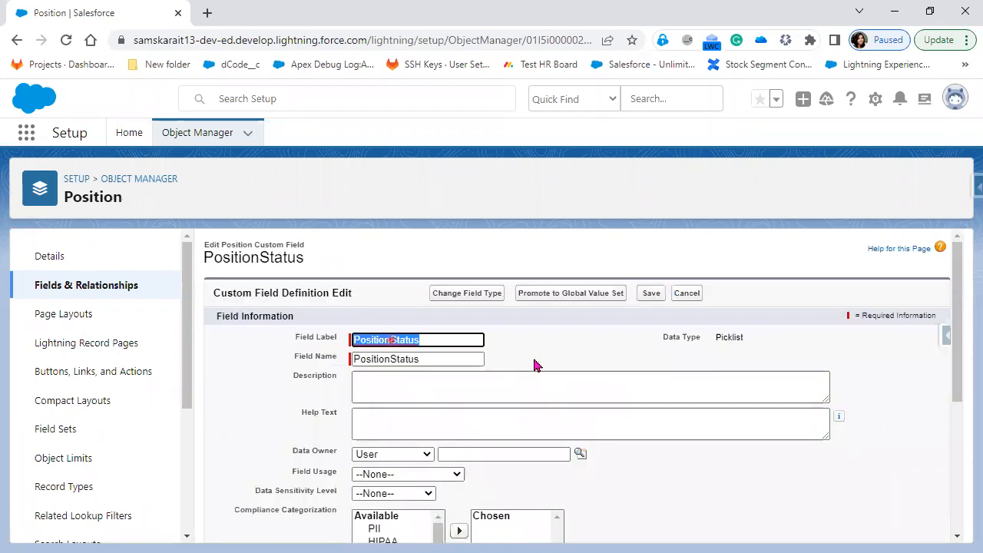
{"action": "left_click", "coordinate": [534, 361]}
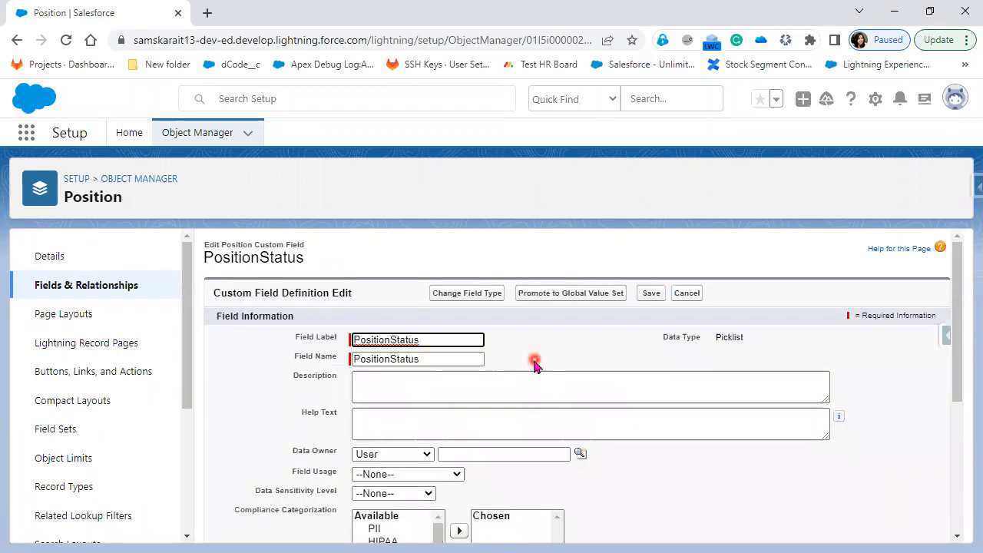
{"action": "left_click", "coordinate": [383, 360]}
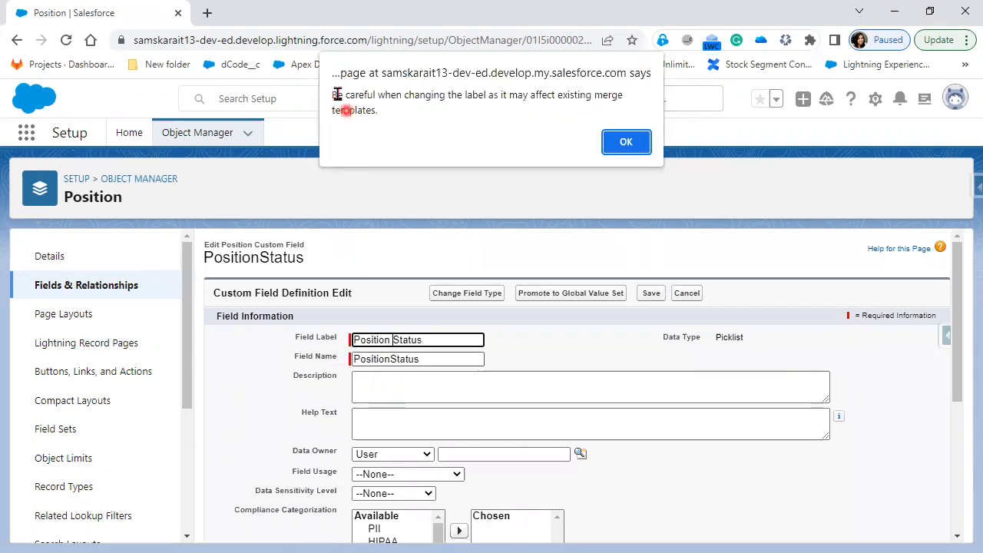
{"action": "left_click_drag", "start_coordinate": [331, 92], "coordinate": [615, 108]}
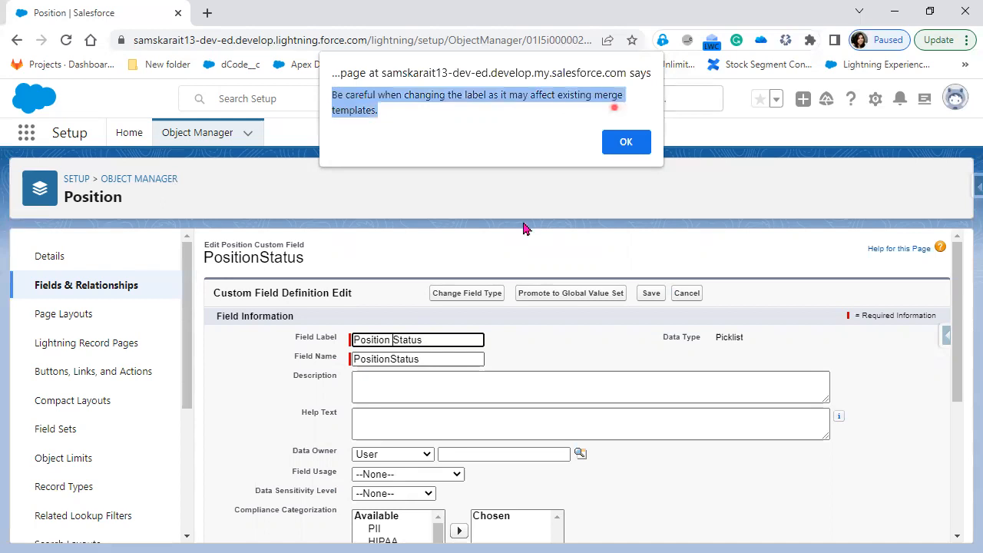
{"action": "left_click", "coordinate": [563, 414]}
{"action": "left_click", "coordinate": [571, 355]}
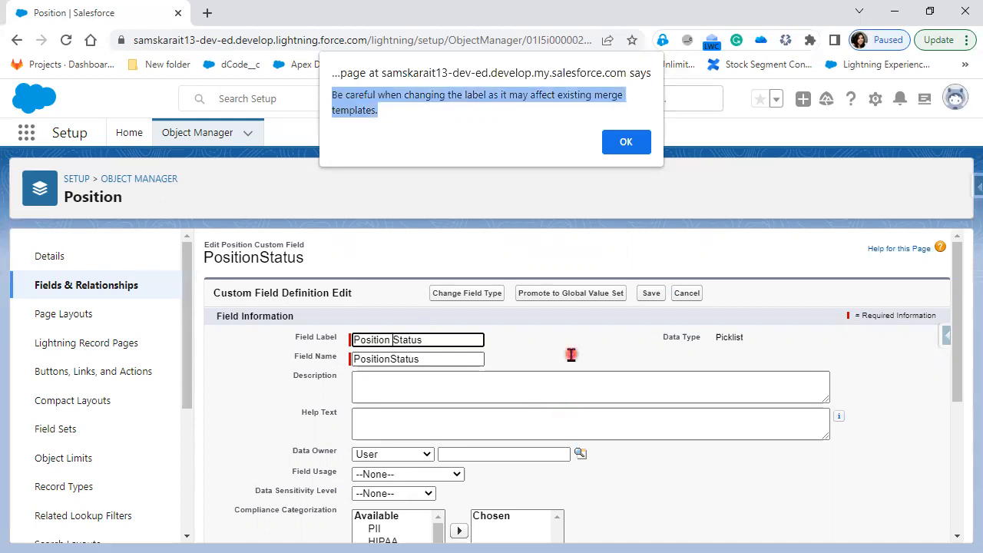
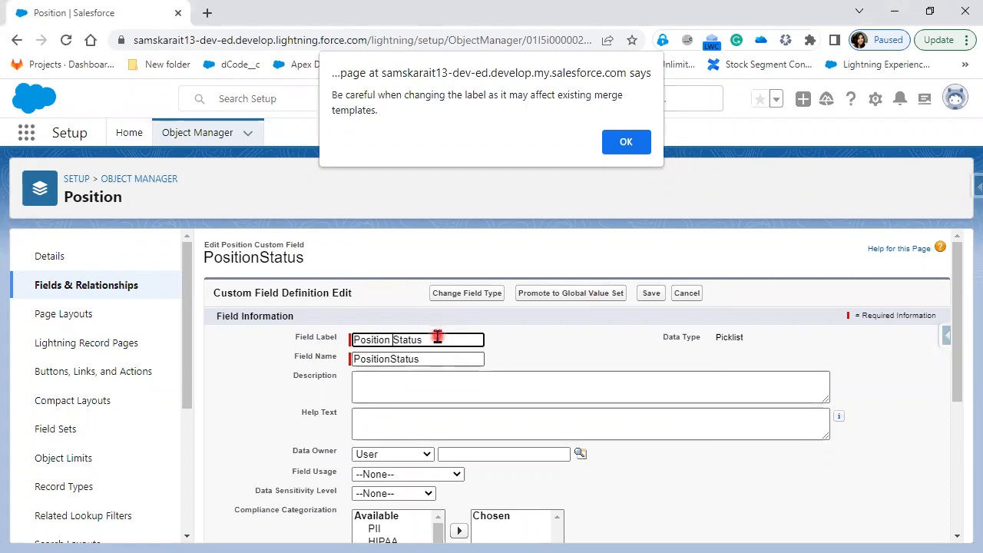
Accept the label-change warning and save Position Status, returning to the 7-field Position list
{"action": "left_click", "coordinate": [637, 156]}
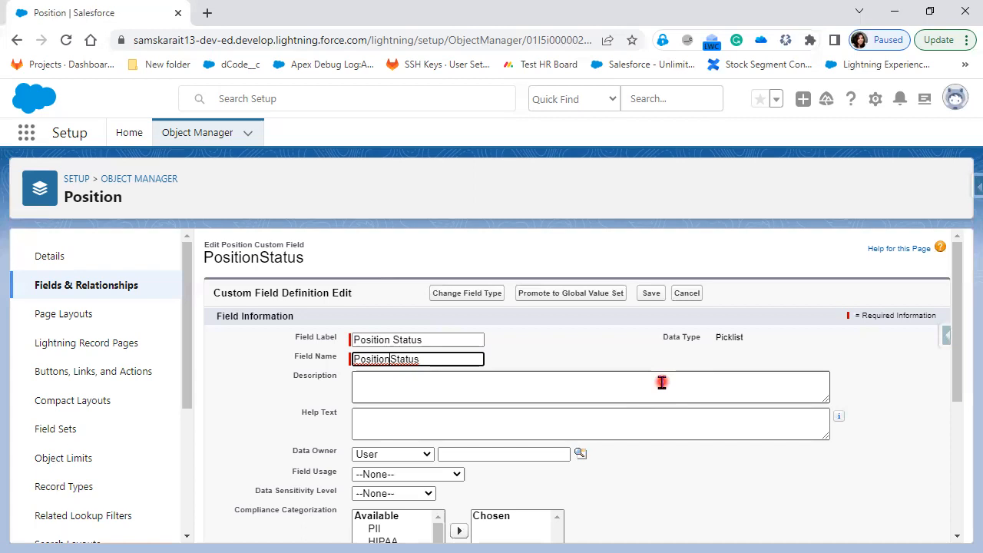
{"action": "key", "text": "ctrl+a"}
{"action": "left_click", "coordinate": [393, 361]}
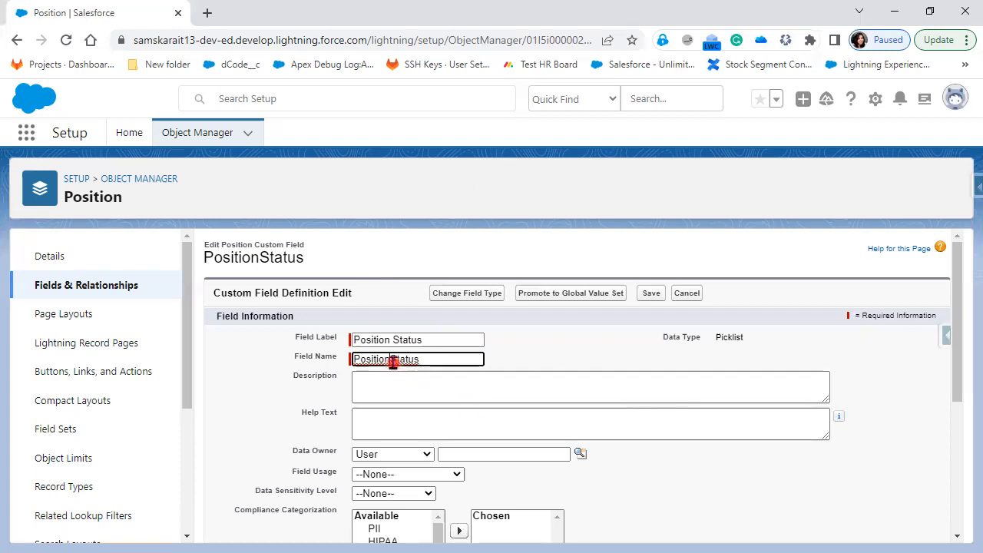
{"action": "key", "text": "Return"}
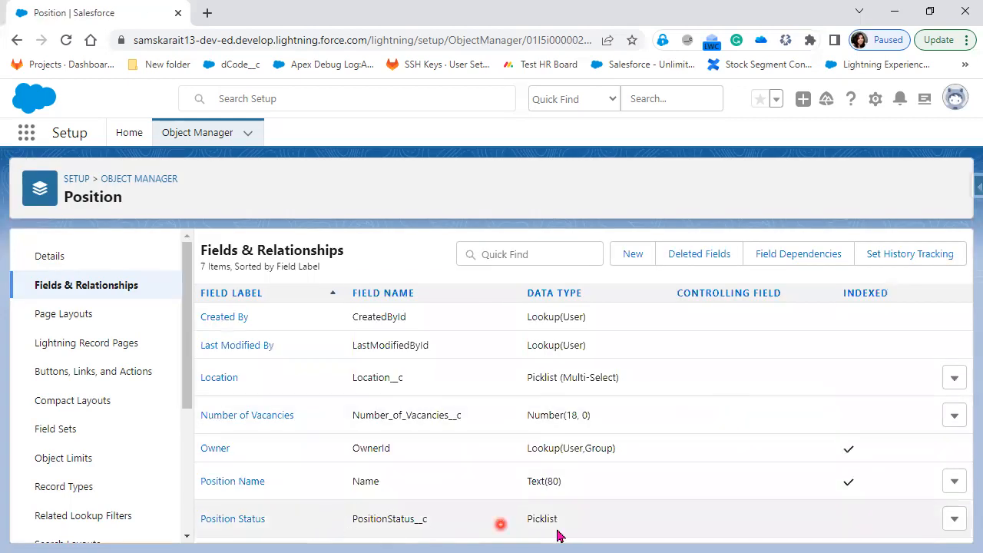
Open Position Status for editing, then back out and highlight its API name in the list
{"action": "left_click", "coordinate": [954, 518]}
{"action": "left_click", "coordinate": [931, 435]}
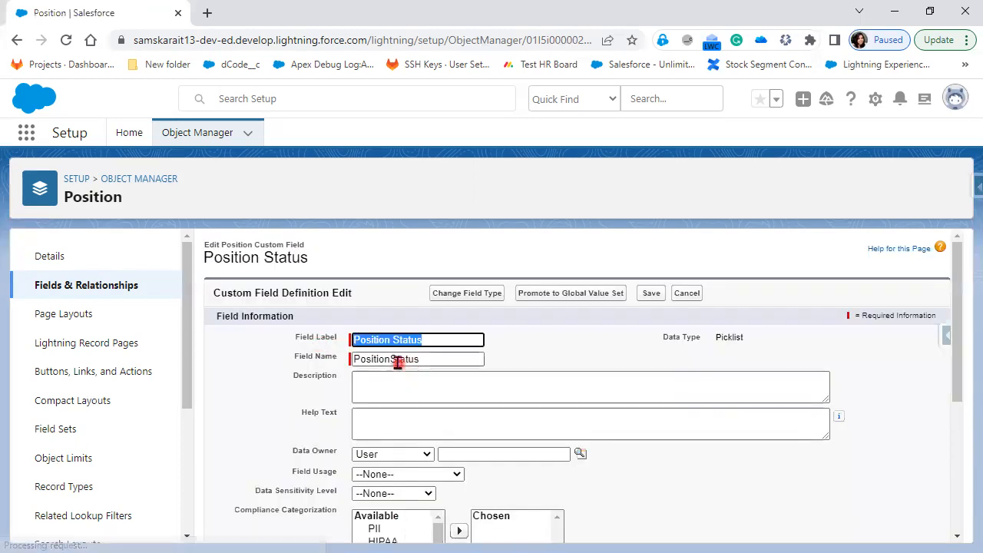
{"action": "left_click", "coordinate": [394, 360]}
{"action": "left_click", "coordinate": [12, 44]}
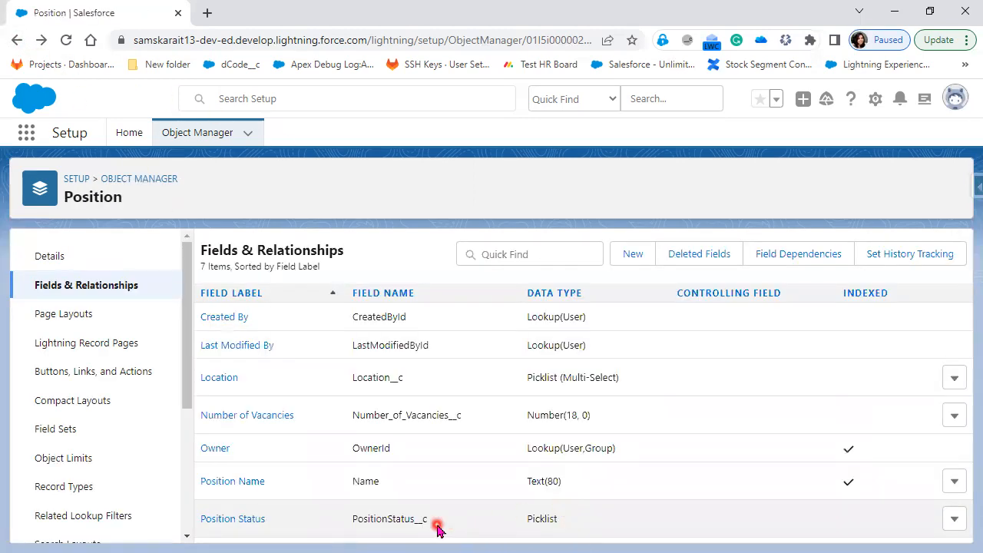
{"action": "left_click_drag", "start_coordinate": [437, 527], "coordinate": [344, 521]}
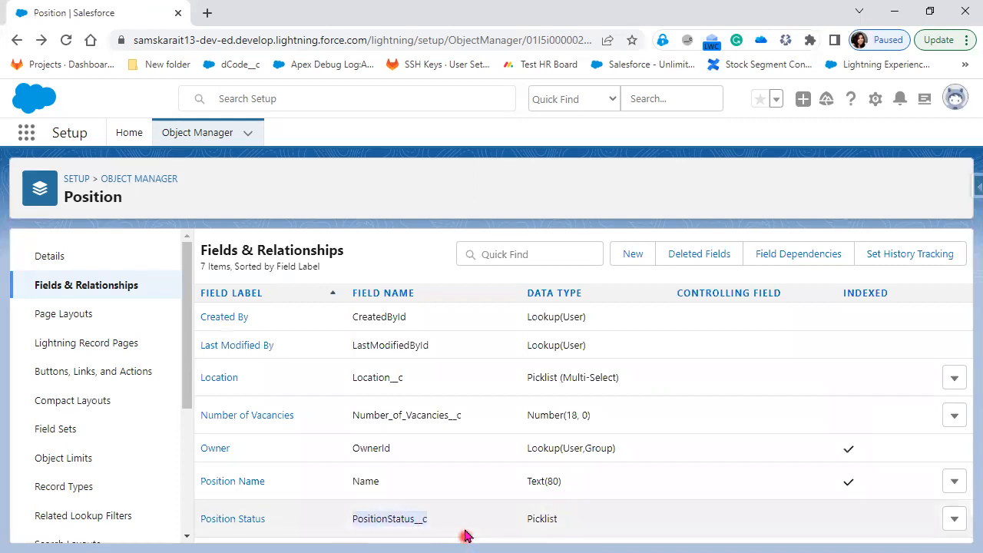
Insert an underscore so the field name reads Position_Status, and save past the warning
{"action": "left_click", "coordinate": [953, 521]}
{"action": "left_click", "coordinate": [908, 461]}
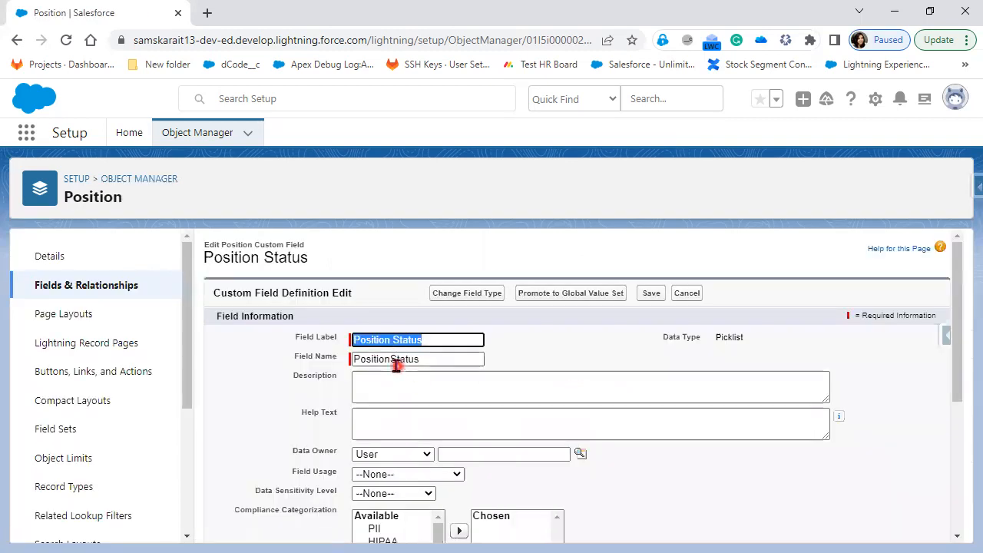
{"action": "left_click", "coordinate": [395, 359]}
{"action": "left_click", "coordinate": [497, 372]}
{"action": "type", "text": "_"}
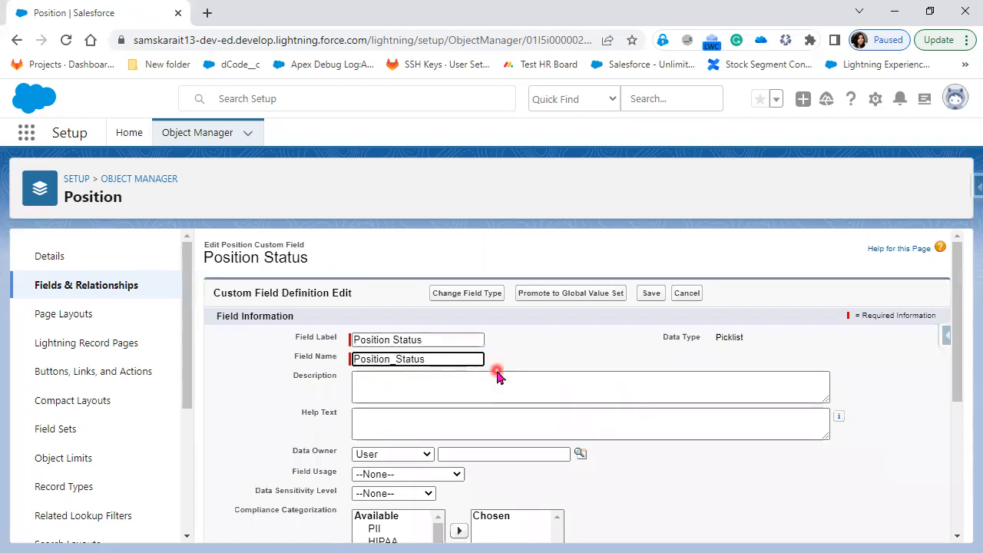
{"action": "left_click", "coordinate": [651, 292]}
{"action": "left_click", "coordinate": [630, 147]}
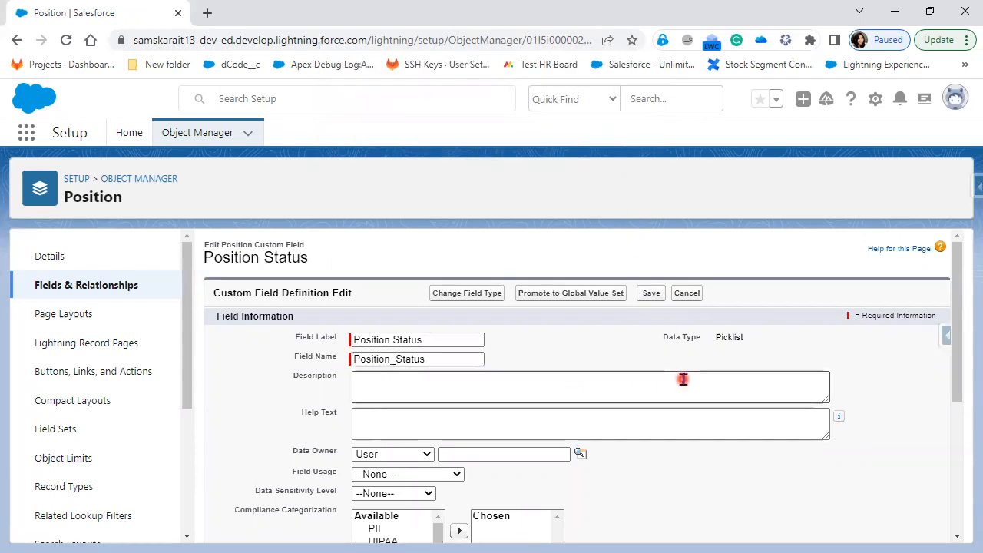
{"action": "left_click", "coordinate": [652, 293]}
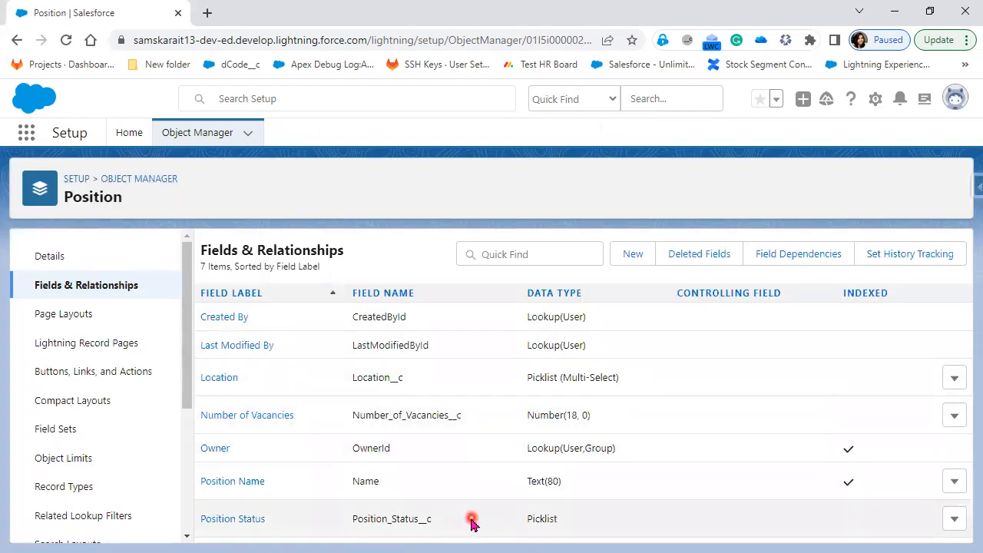
Highlight Position_Status__c and add a one-line note 'positionStatus__c ==> Position_Status__c' over the list
{"action": "left_click_drag", "start_coordinate": [471, 522], "coordinate": [309, 523]}
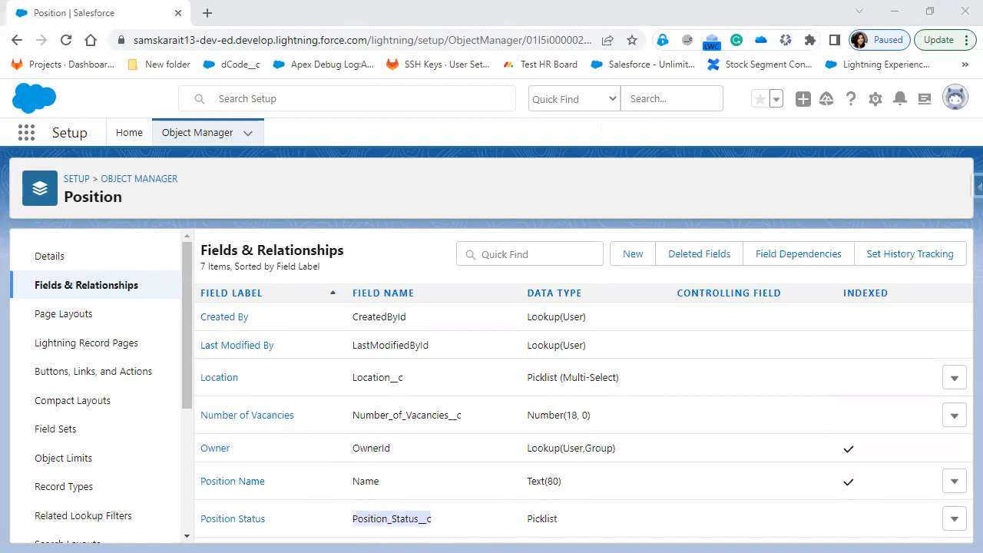
{"action": "left_click", "coordinate": [389, 354]}
{"action": "type", "text": "post"}
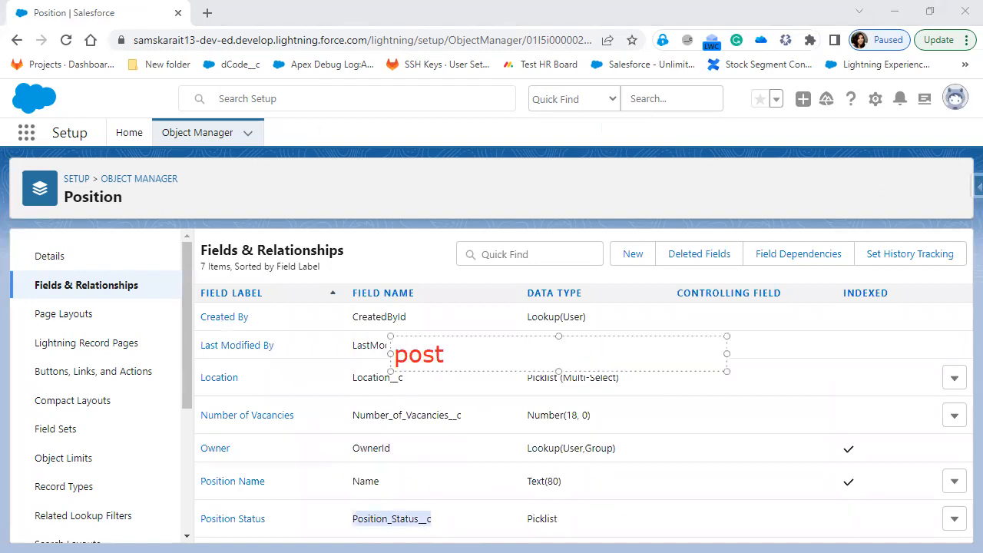
{"action": "key", "text": "BackSpace"}
{"action": "type", "text": "itionS"}
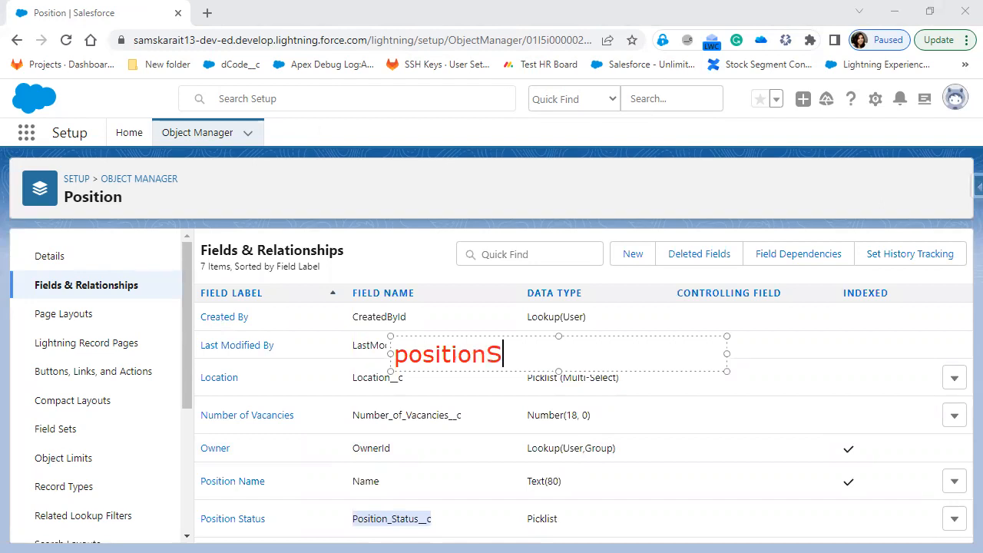
{"action": "type", "text": "tatuc__s"}
{"action": "key", "text": "BackSpace"}
{"action": "type", "text": "c"}
{"action": "key", "text": "BackSpace"}
{"action": "type", "text": "s__c  "}
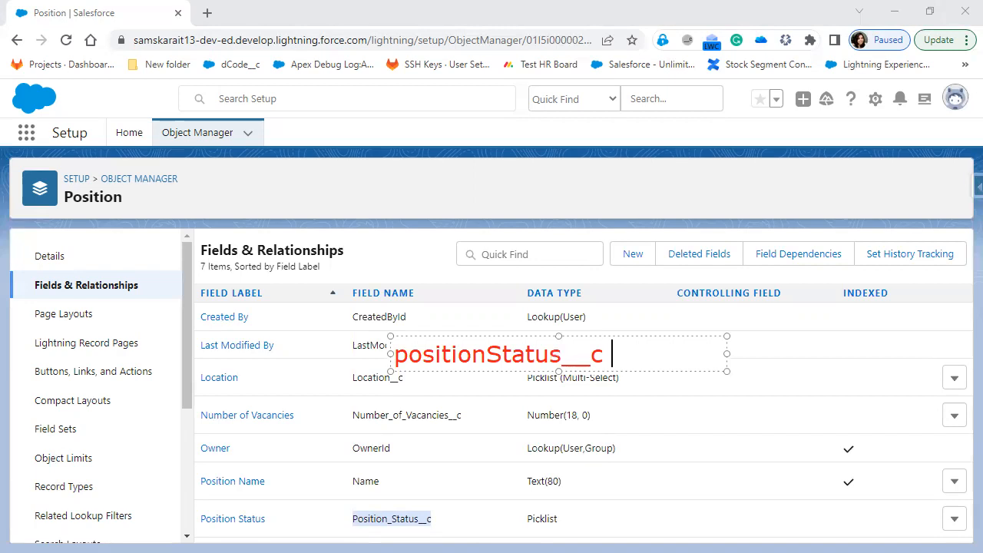
{"action": "type", "text": "==> Positi"}
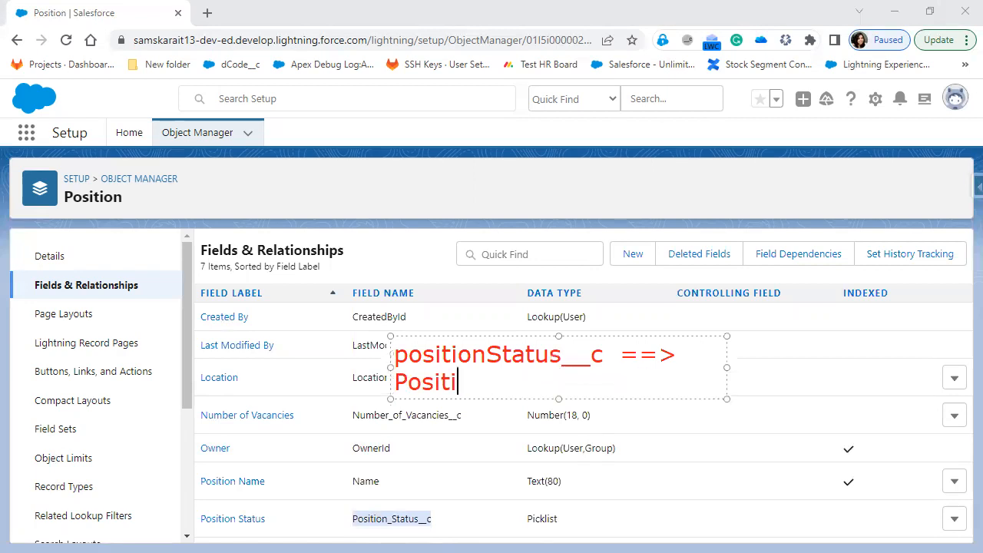
{"action": "type", "text": "on_S"}
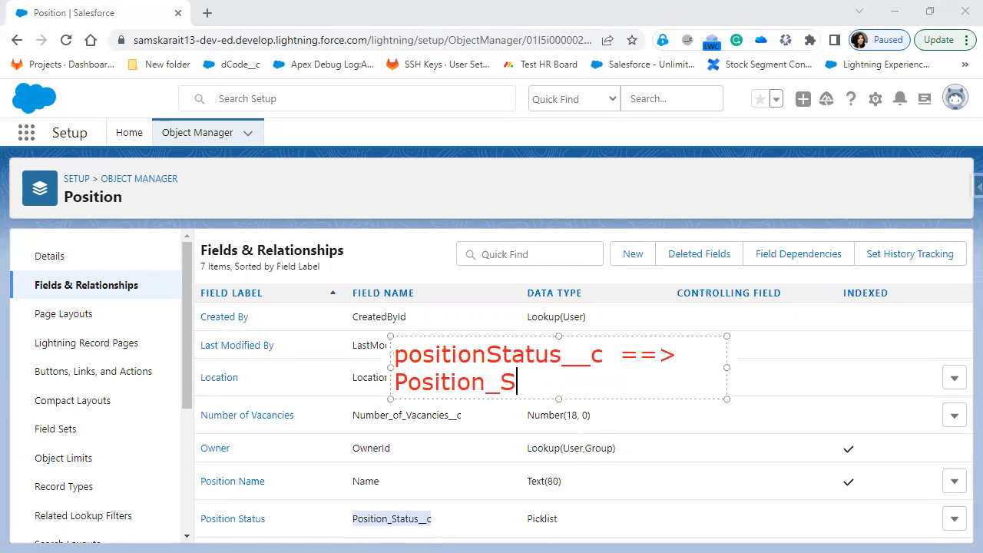
{"action": "type", "text": "tatus__c"}
{"action": "left_click_drag", "start_coordinate": [726, 396], "coordinate": [970, 417]}
{"action": "left_click_drag", "start_coordinate": [603, 354], "coordinate": [487, 355]}
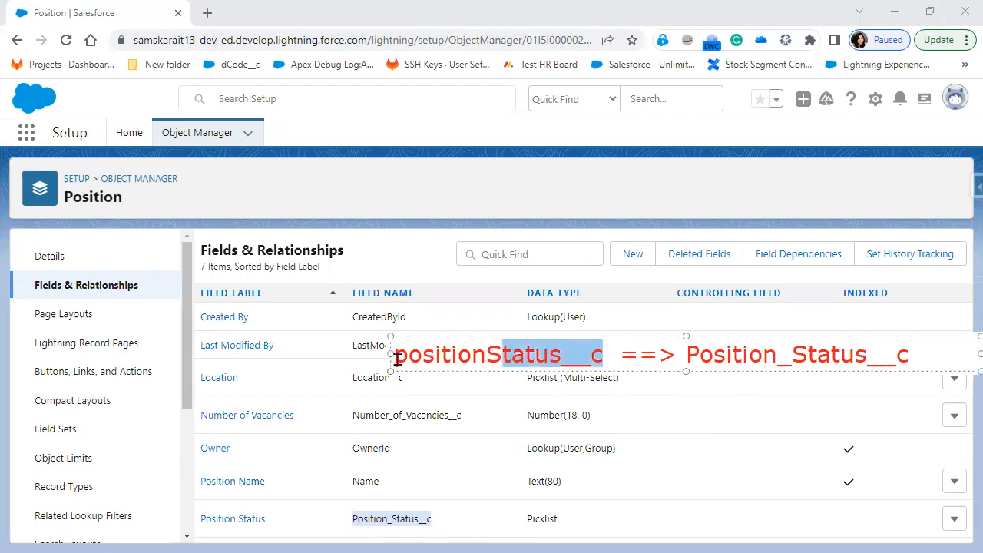
{"action": "left_click_drag", "start_coordinate": [397, 362], "coordinate": [399, 368]}
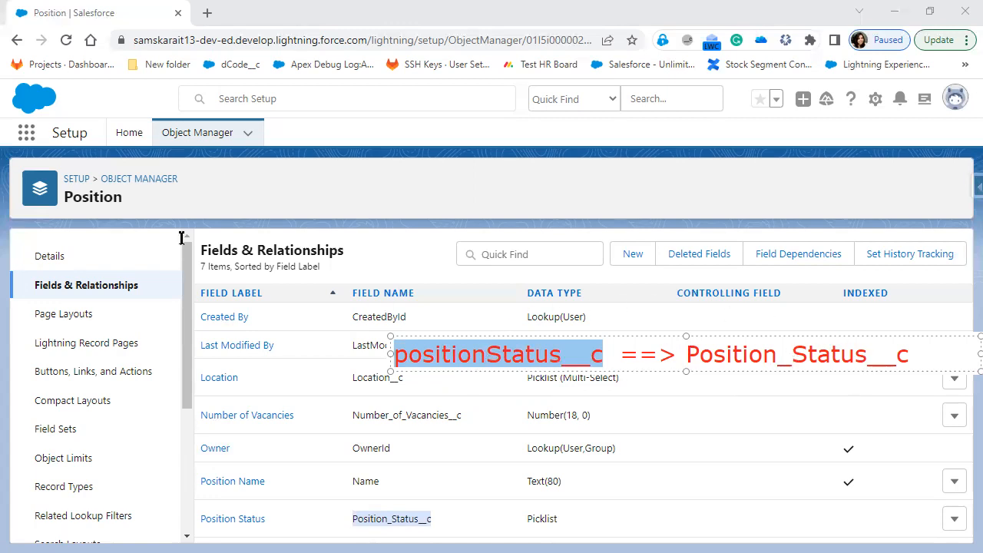
Draw marker strokes linking the note to the Field Label header and Field Name column
{"action": "left_click_drag", "start_coordinate": [450, 349], "coordinate": [351, 274]}
{"action": "left_click_drag", "start_coordinate": [392, 344], "coordinate": [204, 273]}
{"action": "left_click_drag", "start_coordinate": [415, 357], "coordinate": [244, 376]}
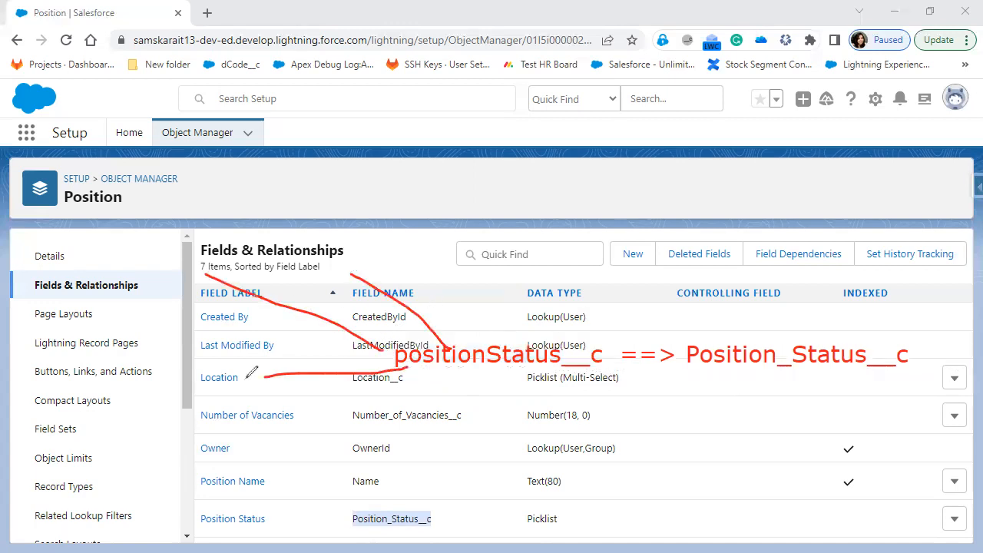
{"action": "mouse_move", "coordinate": [439, 356]}
{"action": "left_mouse_down"}
{"action": "mouse_move", "coordinate": [352, 455]}
{"action": "mouse_move", "coordinate": [441, 475]}
{"action": "left_mouse_up"}
{"action": "left_click_drag", "start_coordinate": [521, 358], "coordinate": [521, 472]}
{"action": "mouse_move", "coordinate": [496, 341]}
{"action": "left_mouse_down"}
{"action": "mouse_move", "coordinate": [436, 204]}
{"action": "mouse_move", "coordinate": [395, 219]}
{"action": "left_mouse_up"}
{"action": "mouse_move", "coordinate": [396, 178]}
{"action": "left_mouse_down"}
{"action": "mouse_move", "coordinate": [427, 213]}
{"action": "mouse_move", "coordinate": [429, 183]}
{"action": "left_mouse_up"}
{"action": "mouse_move", "coordinate": [292, 241]}
{"action": "left_mouse_down"}
{"action": "mouse_move", "coordinate": [297, 253]}
{"action": "mouse_move", "coordinate": [343, 248]}
{"action": "left_mouse_up"}
{"action": "mouse_move", "coordinate": [181, 229]}
{"action": "left_mouse_down"}
{"action": "mouse_move", "coordinate": [191, 262]}
{"action": "mouse_move", "coordinate": [195, 217]}
{"action": "left_mouse_up"}
{"action": "left_click_drag", "start_coordinate": [188, 251], "coordinate": [199, 241]}
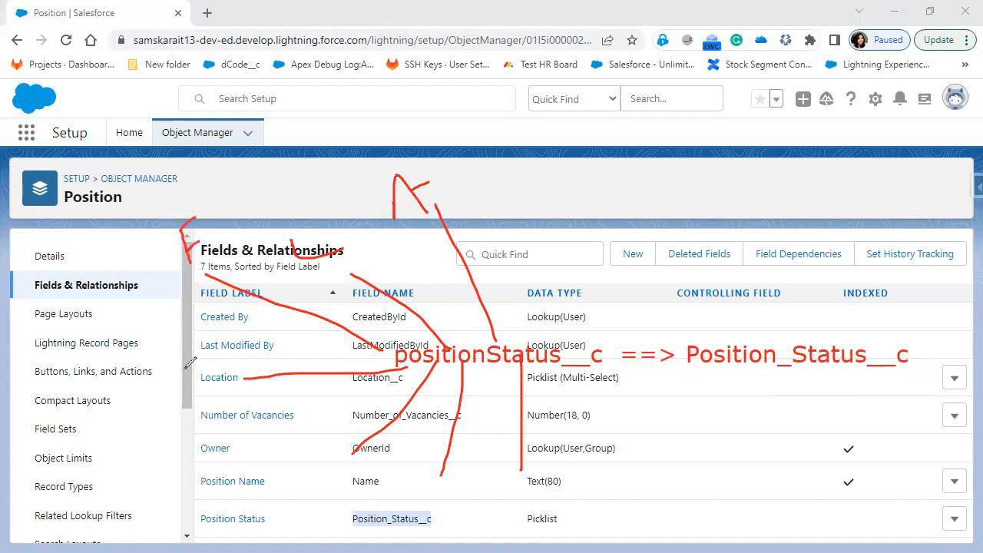
{"action": "mouse_move", "coordinate": [185, 371]}
{"action": "left_mouse_down"}
{"action": "mouse_move", "coordinate": [197, 390]}
{"action": "mouse_move", "coordinate": [202, 368]}
{"action": "left_mouse_up"}
Circle the old positionStatus__c name with more strokes, then erase all the markup
{"action": "left_click", "coordinate": [288, 470]}
{"action": "mouse_move", "coordinate": [288, 465]}
{"action": "left_mouse_down"}
{"action": "mouse_move", "coordinate": [321, 473]}
{"action": "mouse_move", "coordinate": [329, 447]}
{"action": "left_mouse_up"}
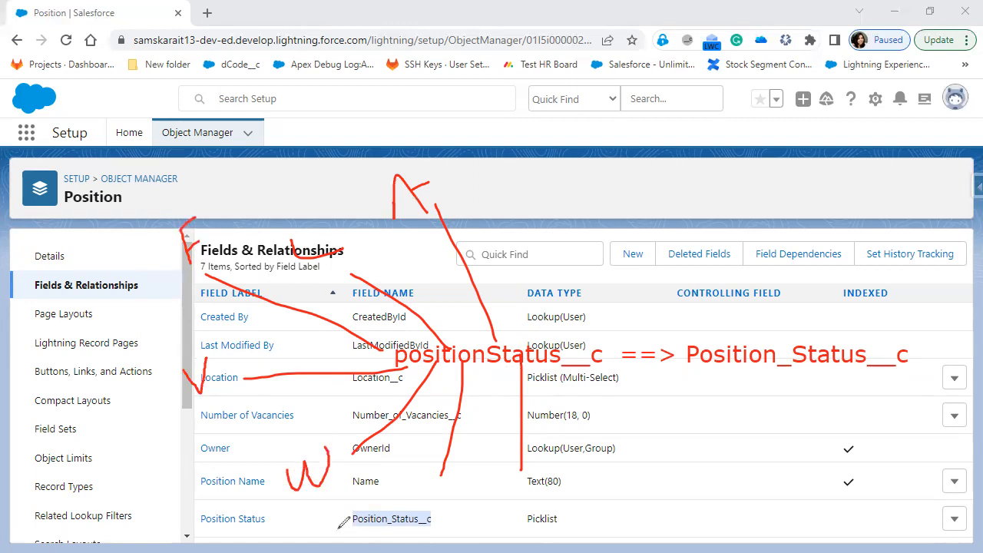
{"action": "mouse_move", "coordinate": [528, 323]}
{"action": "left_mouse_down"}
{"action": "mouse_move", "coordinate": [516, 312]}
{"action": "mouse_move", "coordinate": [388, 323]}
{"action": "mouse_move", "coordinate": [461, 392]}
{"action": "mouse_move", "coordinate": [615, 359]}
{"action": "mouse_move", "coordinate": [520, 321]}
{"action": "left_mouse_up"}
{"action": "left_click_drag", "start_coordinate": [403, 242], "coordinate": [484, 269]}
{"action": "left_click_drag", "start_coordinate": [480, 232], "coordinate": [192, 355]}
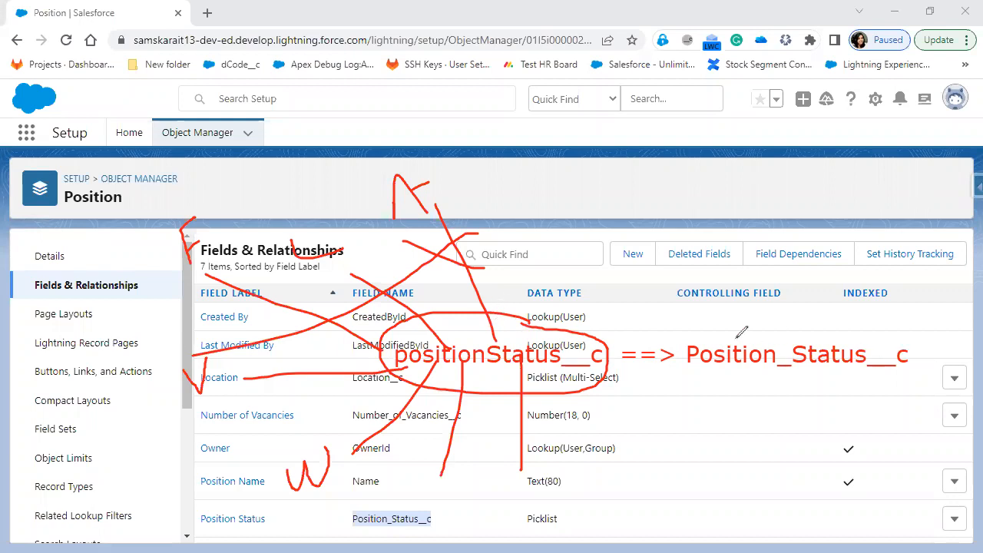
{"action": "mouse_move", "coordinate": [604, 367]}
{"action": "left_mouse_down"}
{"action": "mouse_move", "coordinate": [613, 359]}
{"action": "mouse_move", "coordinate": [608, 335]}
{"action": "mouse_move", "coordinate": [411, 332]}
{"action": "mouse_move", "coordinate": [382, 352]}
{"action": "mouse_move", "coordinate": [418, 372]}
{"action": "mouse_move", "coordinate": [561, 379]}
{"action": "mouse_move", "coordinate": [605, 373]}
{"action": "mouse_move", "coordinate": [614, 361]}
{"action": "left_mouse_up"}
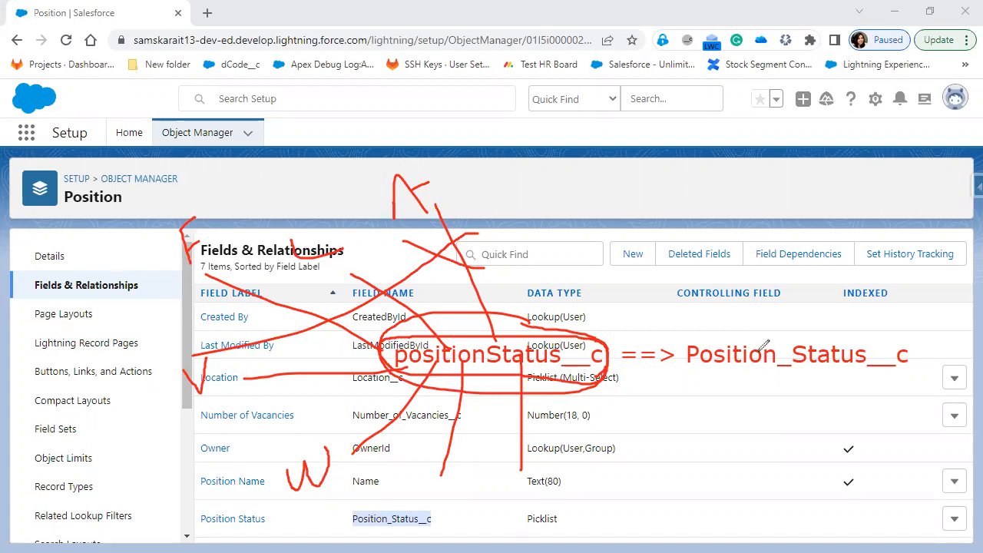
{"action": "left_click_drag", "start_coordinate": [711, 326], "coordinate": [850, 264]}
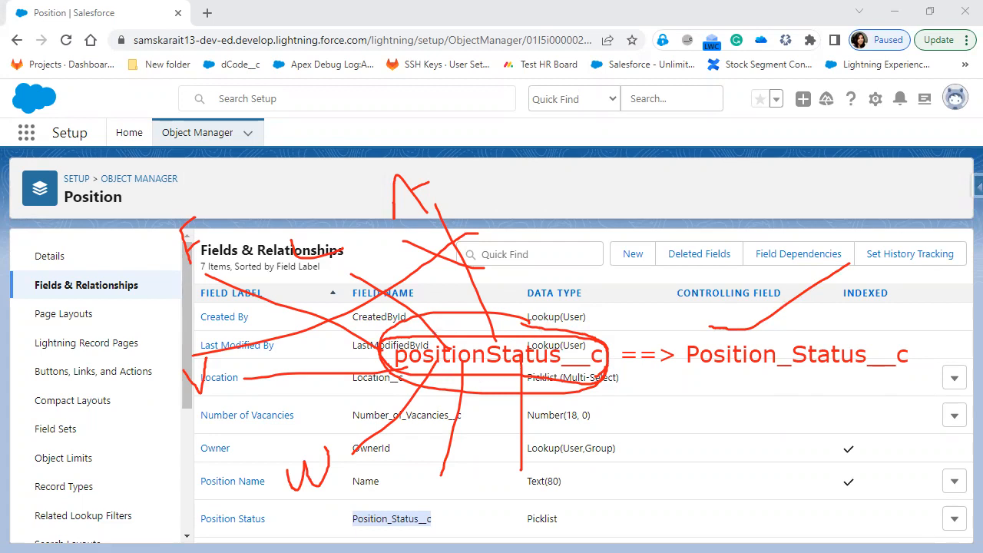
{"action": "key", "text": "Escape"}
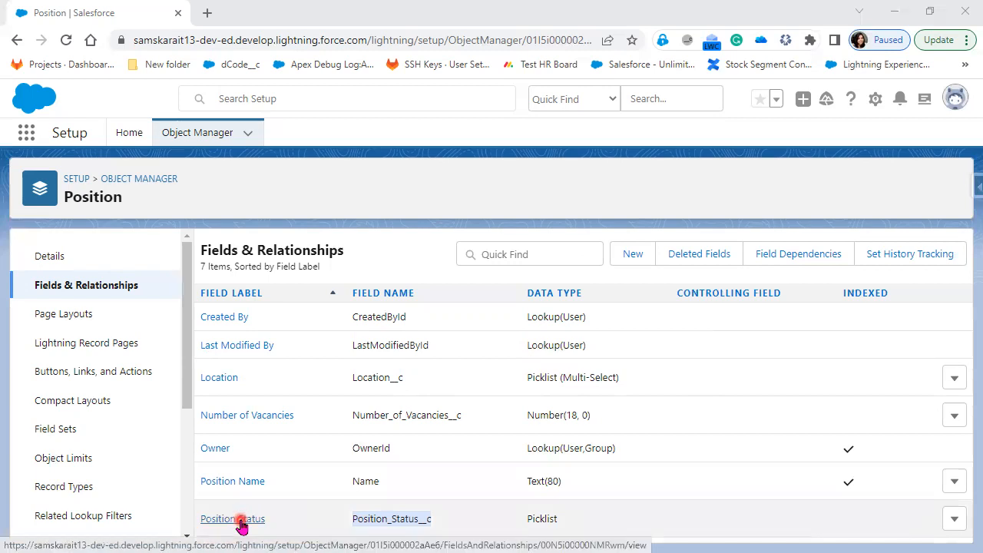
Open Position Status details and check 'Where is this used?', which lists only Position Layout
{"action": "left_click", "coordinate": [240, 520]}
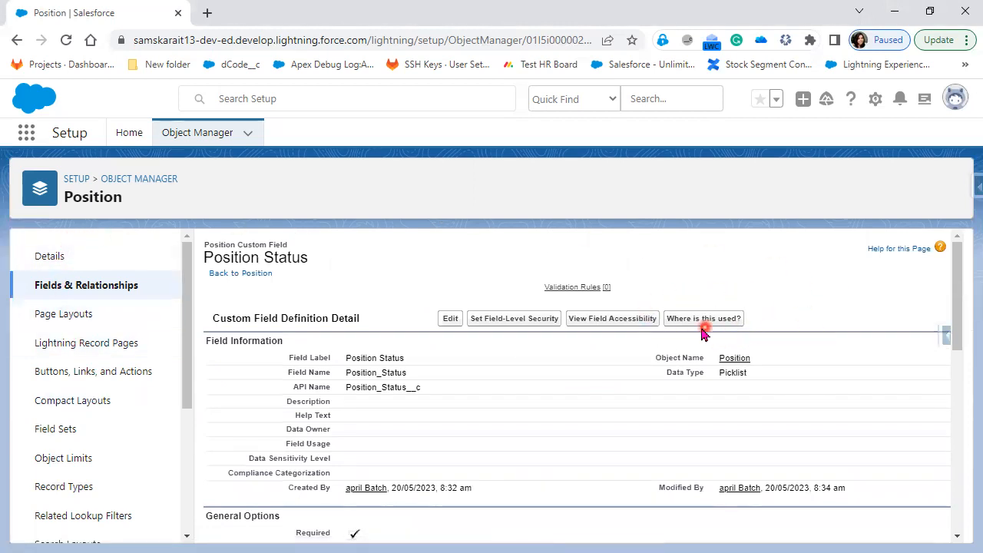
{"action": "left_click", "coordinate": [673, 318]}
{"action": "left_click", "coordinate": [673, 316]}
{"action": "left_click_drag", "start_coordinate": [694, 326], "coordinate": [766, 327]}
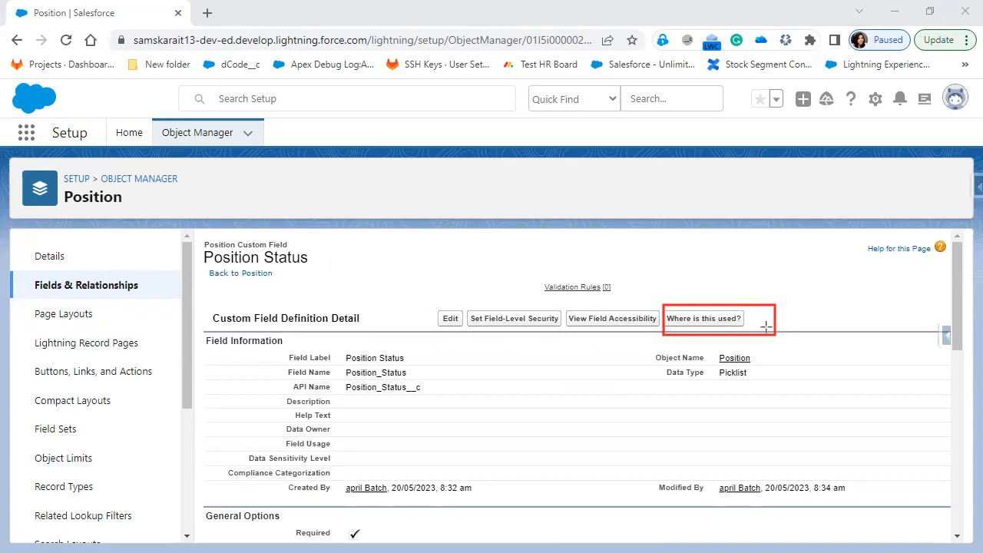
{"action": "left_click", "coordinate": [705, 318]}
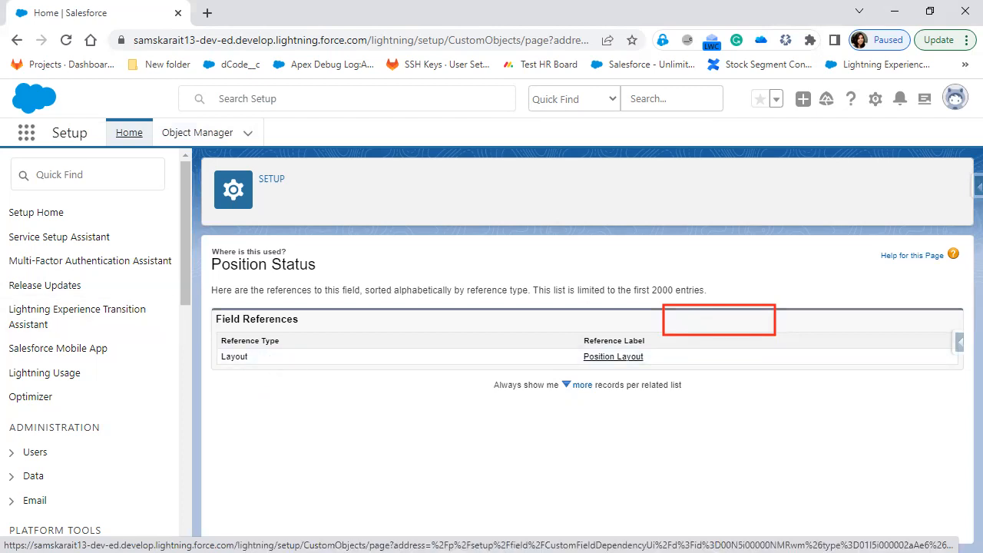
{"action": "mouse_move", "coordinate": [222, 410]}
{"action": "left_mouse_down"}
{"action": "mouse_move", "coordinate": [245, 413]}
{"action": "mouse_move", "coordinate": [248, 393]}
{"action": "left_mouse_up"}
{"action": "mouse_move", "coordinate": [256, 379]}
{"action": "left_mouse_down"}
{"action": "mouse_move", "coordinate": [283, 413]}
{"action": "mouse_move", "coordinate": [302, 387]}
{"action": "mouse_move", "coordinate": [298, 398]}
{"action": "mouse_move", "coordinate": [314, 411]}
{"action": "left_mouse_up"}
{"action": "mouse_move", "coordinate": [318, 376]}
{"action": "left_mouse_down"}
{"action": "mouse_move", "coordinate": [338, 409]}
{"action": "mouse_move", "coordinate": [311, 418]}
{"action": "left_mouse_up"}
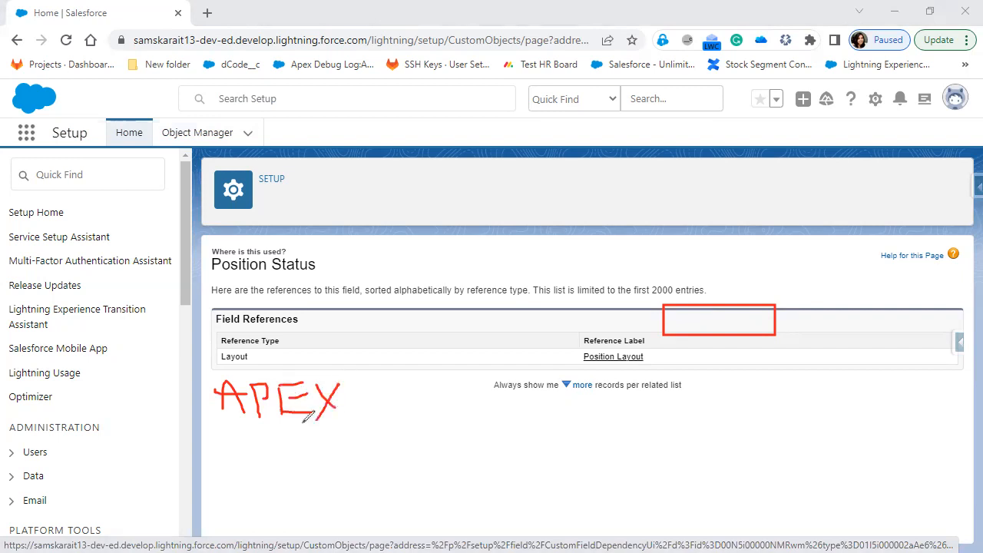
{"action": "mouse_move", "coordinate": [359, 384]}
{"action": "left_mouse_down"}
{"action": "mouse_move", "coordinate": [374, 419]}
{"action": "mouse_move", "coordinate": [424, 376]}
{"action": "left_mouse_up"}
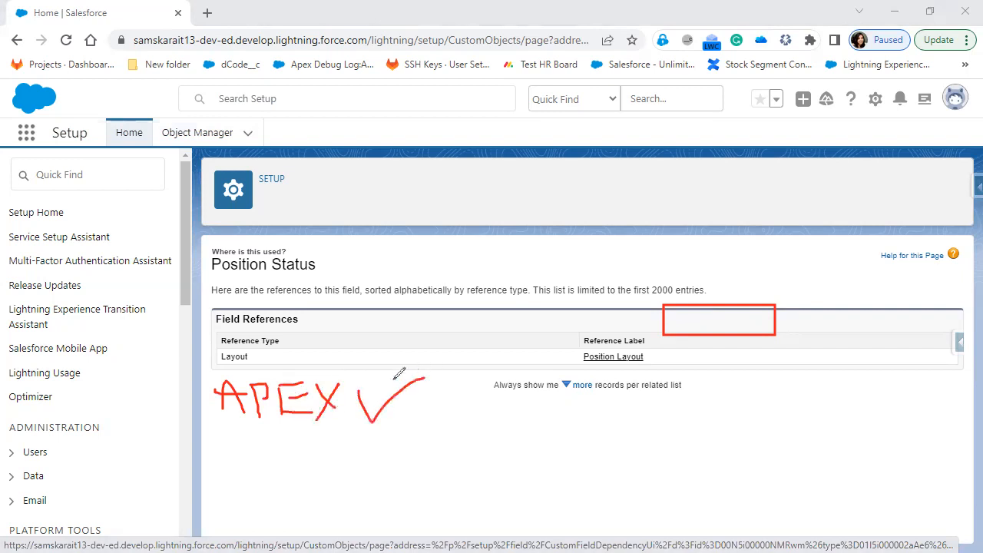
{"action": "mouse_move", "coordinate": [240, 451]}
{"action": "left_mouse_down"}
{"action": "mouse_move", "coordinate": [240, 481]}
{"action": "mouse_move", "coordinate": [317, 491]}
{"action": "mouse_move", "coordinate": [288, 471]}
{"action": "mouse_move", "coordinate": [326, 462]}
{"action": "mouse_move", "coordinate": [357, 496]}
{"action": "left_mouse_up"}
{"action": "mouse_move", "coordinate": [372, 449]}
{"action": "left_mouse_down"}
{"action": "mouse_move", "coordinate": [401, 482]}
{"action": "mouse_move", "coordinate": [427, 473]}
{"action": "mouse_move", "coordinate": [453, 443]}
{"action": "mouse_move", "coordinate": [475, 440]}
{"action": "mouse_move", "coordinate": [461, 470]}
{"action": "left_mouse_up"}
{"action": "left_click_drag", "start_coordinate": [522, 459], "coordinate": [470, 493]}
{"action": "mouse_move", "coordinate": [588, 483]}
{"action": "left_mouse_down"}
{"action": "mouse_move", "coordinate": [577, 439]}
{"action": "mouse_move", "coordinate": [605, 434]}
{"action": "left_mouse_up"}
{"action": "left_click_drag", "start_coordinate": [581, 465], "coordinate": [631, 459]}
{"action": "mouse_move", "coordinate": [629, 414]}
{"action": "left_mouse_down"}
{"action": "mouse_move", "coordinate": [634, 465]}
{"action": "mouse_move", "coordinate": [641, 456]}
{"action": "mouse_move", "coordinate": [700, 456]}
{"action": "mouse_move", "coordinate": [713, 428]}
{"action": "left_mouse_up"}
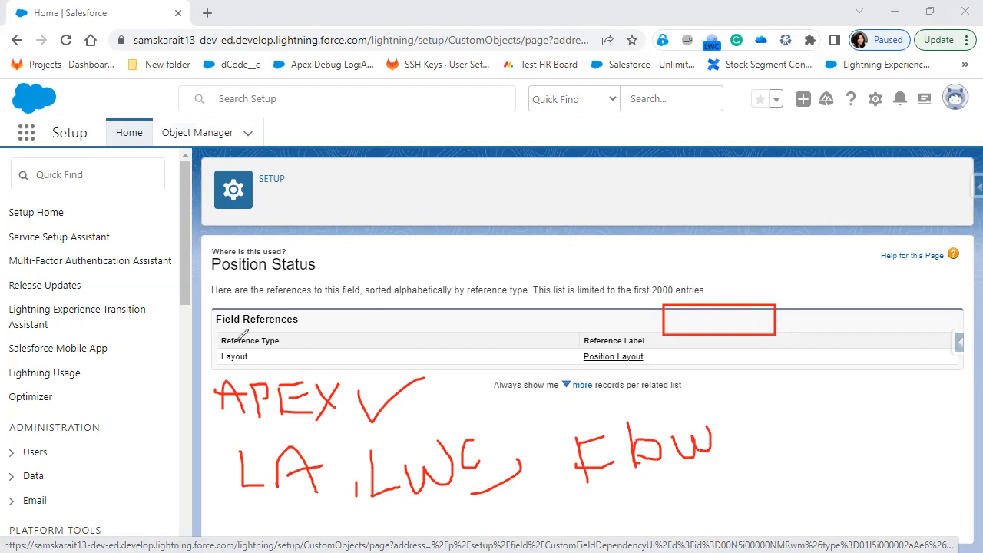
{"action": "left_click_drag", "start_coordinate": [603, 407], "coordinate": [695, 367]}
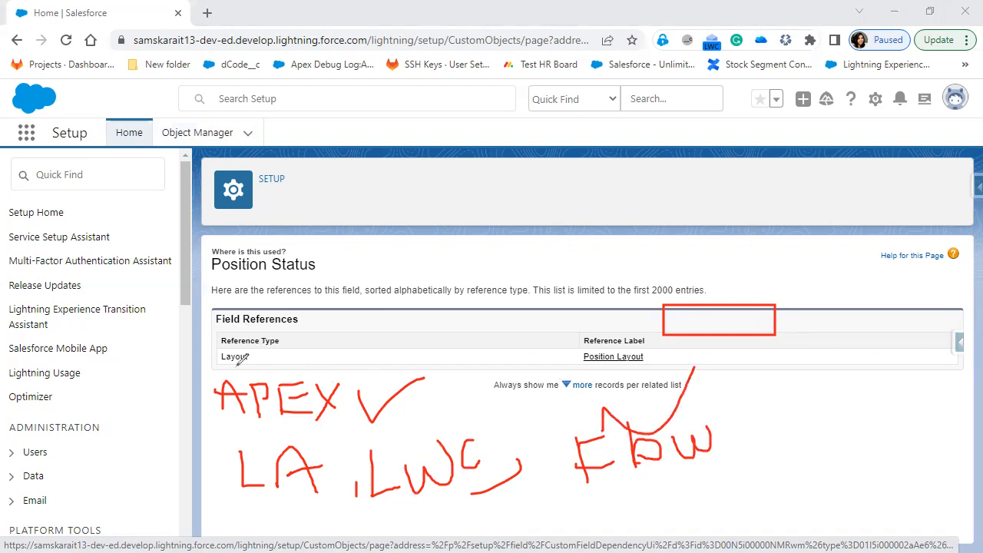
{"action": "mouse_move", "coordinate": [352, 410]}
{"action": "left_mouse_down"}
{"action": "mouse_move", "coordinate": [323, 361]}
{"action": "mouse_move", "coordinate": [192, 393]}
{"action": "mouse_move", "coordinate": [378, 415]}
{"action": "mouse_move", "coordinate": [349, 364]}
{"action": "left_mouse_up"}
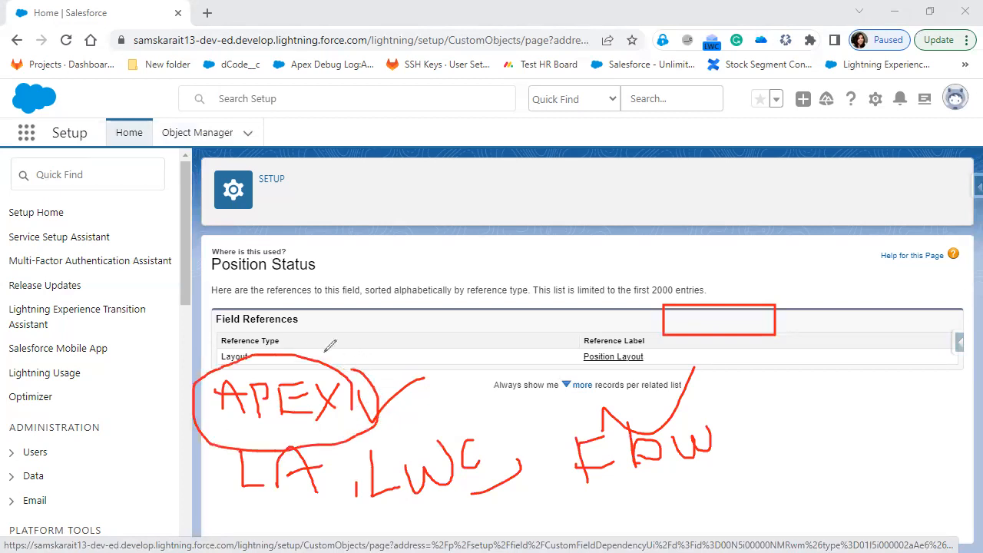
{"action": "left_click_drag", "start_coordinate": [198, 244], "coordinate": [206, 260]}
{"action": "left_click_drag", "start_coordinate": [301, 232], "coordinate": [198, 241]}
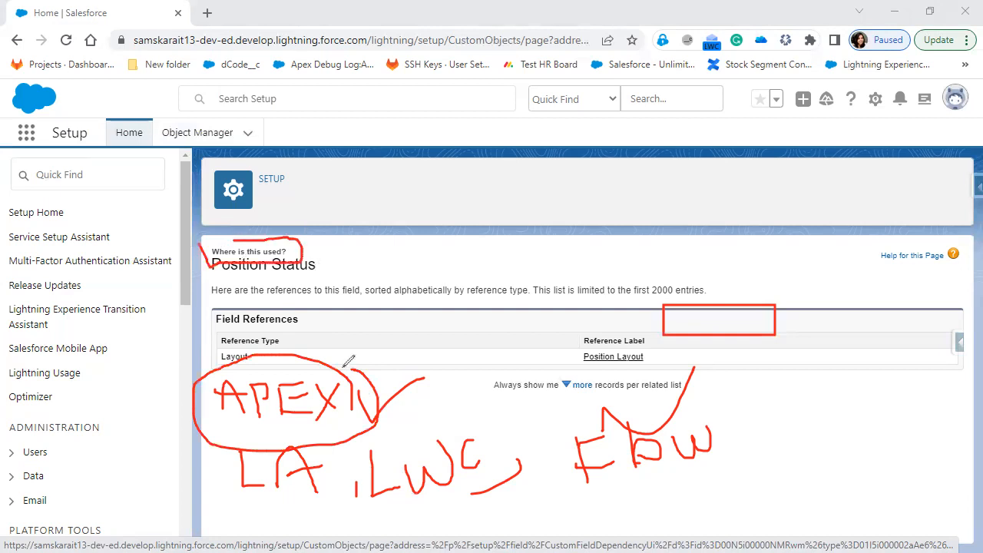
{"action": "left_click_drag", "start_coordinate": [369, 330], "coordinate": [413, 309]}
{"action": "left_click_drag", "start_coordinate": [398, 350], "coordinate": [419, 379]}
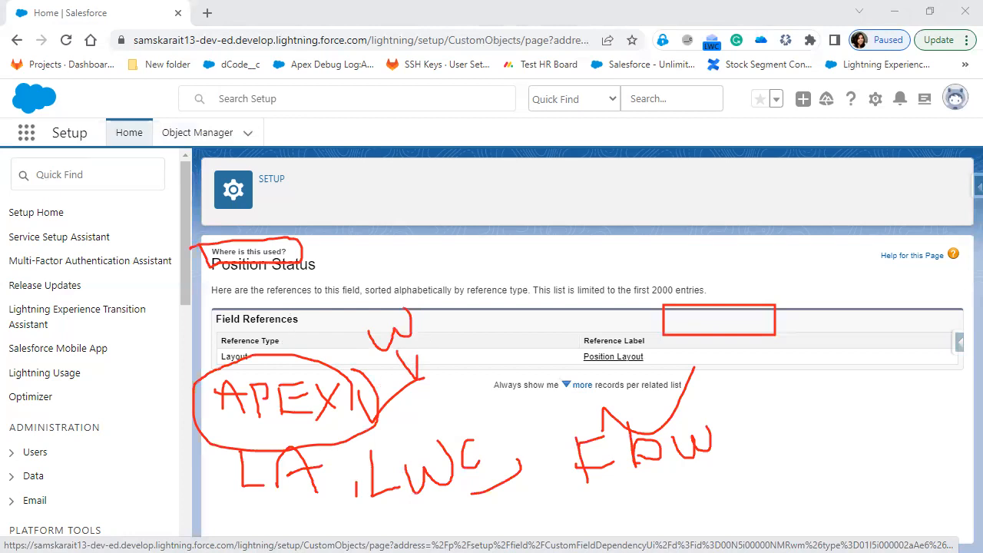
{"action": "key", "text": "e"}
{"action": "left_click_drag", "start_coordinate": [257, 315], "coordinate": [302, 332]}
{"action": "mouse_move", "coordinate": [590, 370]}
{"action": "left_mouse_down"}
{"action": "mouse_move", "coordinate": [681, 318]}
{"action": "mouse_move", "coordinate": [349, 309]}
{"action": "left_mouse_up"}
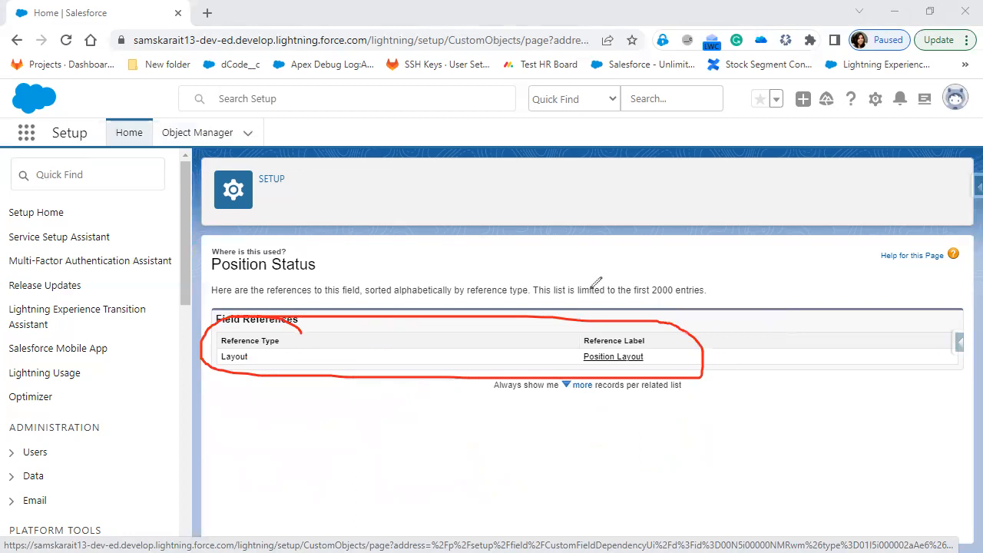
{"action": "key", "text": "e"}
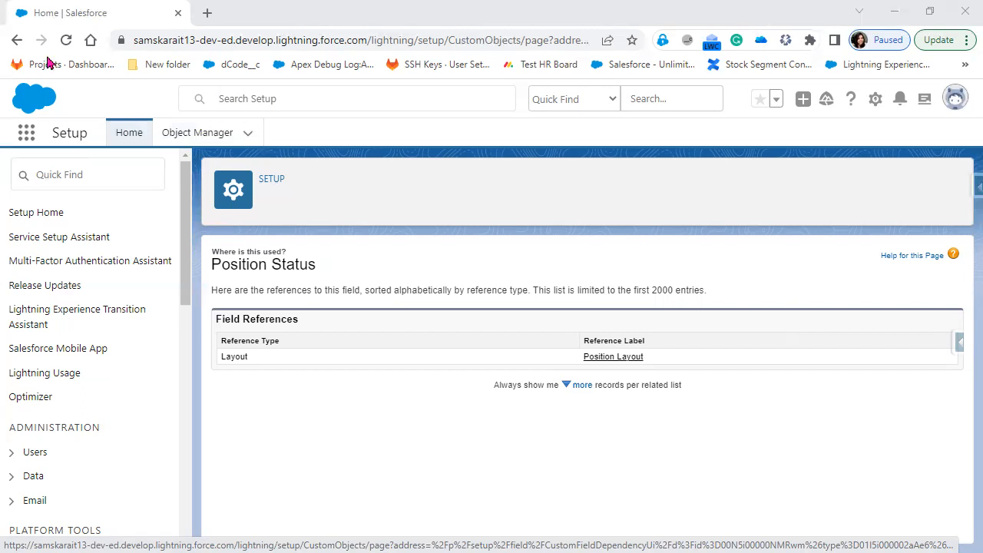
Go back to the Position Status field details and select the Position_Status field name
{"action": "left_click", "coordinate": [18, 42]}
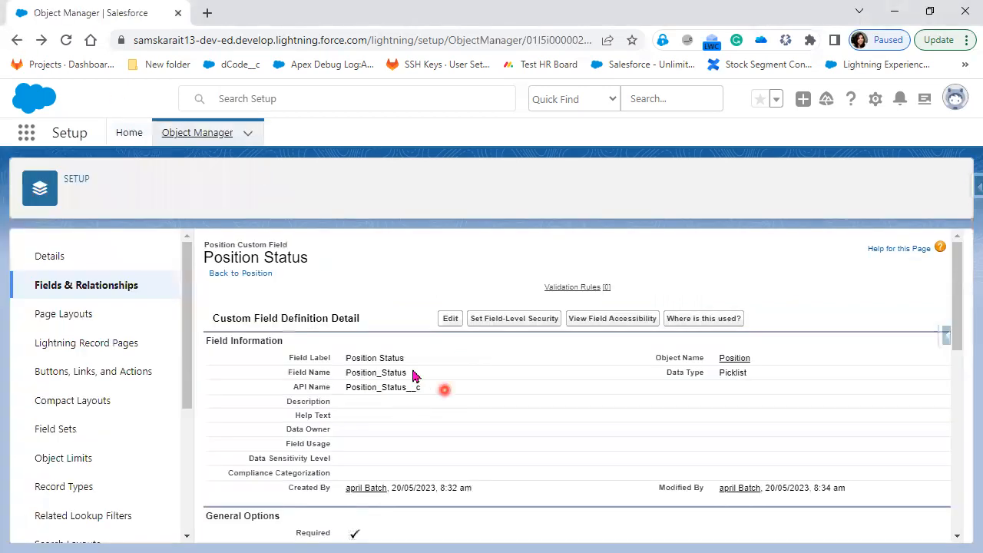
{"action": "double_click", "coordinate": [410, 375]}
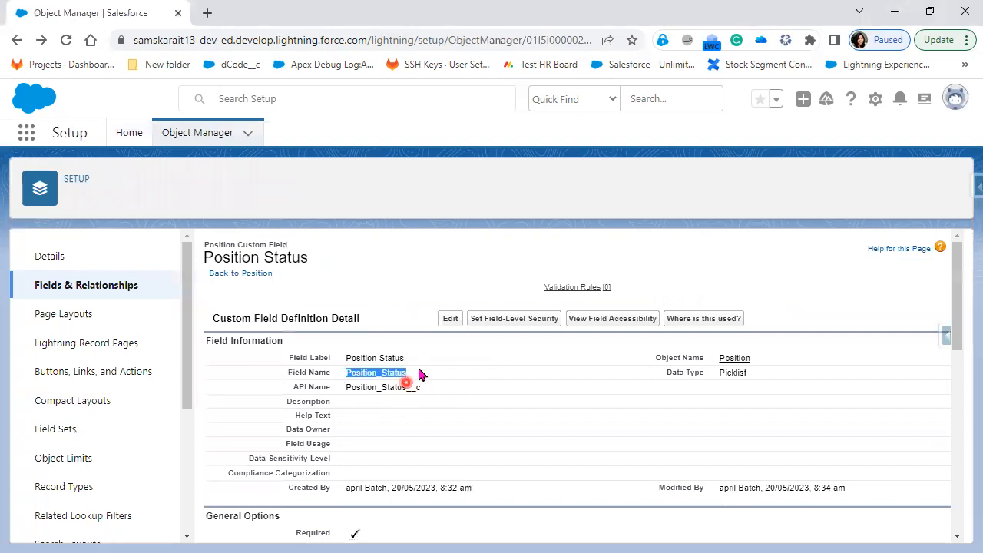
{"action": "left_click", "coordinate": [421, 374]}
{"action": "double_click", "coordinate": [343, 375]}
Write circled 'FUNC' and 'Re-test' notes on the page, then clear them
{"action": "mouse_move", "coordinate": [390, 250]}
{"action": "left_mouse_down"}
{"action": "mouse_move", "coordinate": [390, 271]}
{"action": "mouse_move", "coordinate": [421, 242]}
{"action": "mouse_move", "coordinate": [441, 261]}
{"action": "mouse_move", "coordinate": [443, 242]}
{"action": "mouse_move", "coordinate": [456, 261]}
{"action": "mouse_move", "coordinate": [469, 257]}
{"action": "mouse_move", "coordinate": [473, 234]}
{"action": "mouse_move", "coordinate": [529, 259]}
{"action": "left_mouse_up"}
{"action": "mouse_move", "coordinate": [501, 182]}
{"action": "left_mouse_down"}
{"action": "mouse_move", "coordinate": [553, 195]}
{"action": "mouse_move", "coordinate": [528, 197]}
{"action": "left_mouse_up"}
{"action": "mouse_move", "coordinate": [547, 253]}
{"action": "left_mouse_down"}
{"action": "mouse_move", "coordinate": [671, 249]}
{"action": "mouse_move", "coordinate": [764, 226]}
{"action": "mouse_move", "coordinate": [625, 204]}
{"action": "mouse_move", "coordinate": [376, 235]}
{"action": "mouse_move", "coordinate": [565, 284]}
{"action": "left_mouse_up"}
{"action": "mouse_move", "coordinate": [647, 274]}
{"action": "left_mouse_down"}
{"action": "mouse_move", "coordinate": [806, 242]}
{"action": "mouse_move", "coordinate": [798, 255]}
{"action": "left_mouse_up"}
{"action": "left_click_drag", "start_coordinate": [430, 223], "coordinate": [367, 192]}
{"action": "left_click_drag", "start_coordinate": [311, 160], "coordinate": [320, 204]}
{"action": "mouse_move", "coordinate": [314, 152]}
{"action": "left_mouse_down"}
{"action": "mouse_move", "coordinate": [316, 178]}
{"action": "mouse_move", "coordinate": [359, 185]}
{"action": "mouse_move", "coordinate": [352, 173]}
{"action": "mouse_move", "coordinate": [377, 189]}
{"action": "mouse_move", "coordinate": [419, 163]}
{"action": "mouse_move", "coordinate": [449, 180]}
{"action": "mouse_move", "coordinate": [452, 154]}
{"action": "mouse_move", "coordinate": [472, 157]}
{"action": "mouse_move", "coordinate": [487, 142]}
{"action": "mouse_move", "coordinate": [477, 150]}
{"action": "mouse_move", "coordinate": [488, 159]}
{"action": "left_mouse_up"}
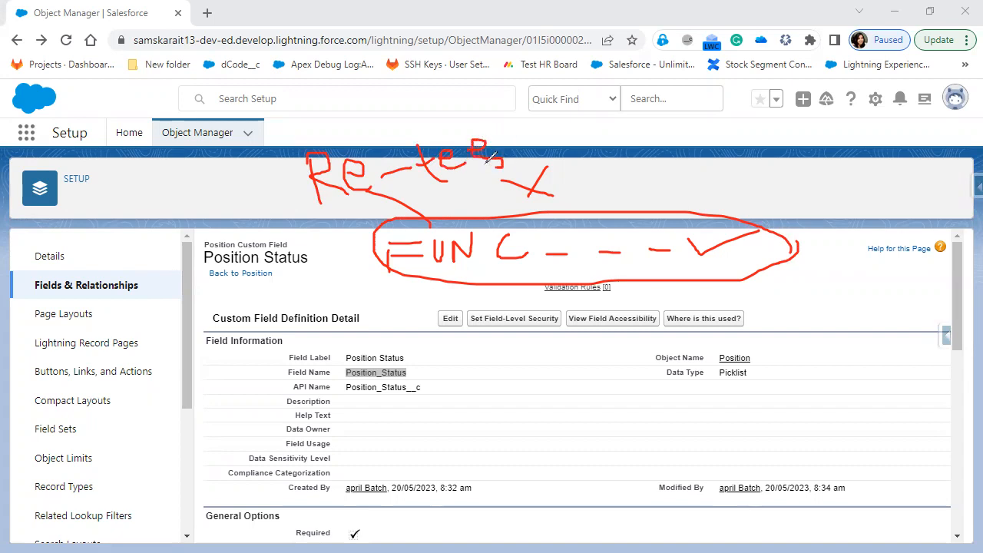
{"action": "mouse_move", "coordinate": [492, 112]}
{"action": "left_mouse_down"}
{"action": "mouse_move", "coordinate": [538, 142]}
{"action": "mouse_move", "coordinate": [542, 115]}
{"action": "left_mouse_up"}
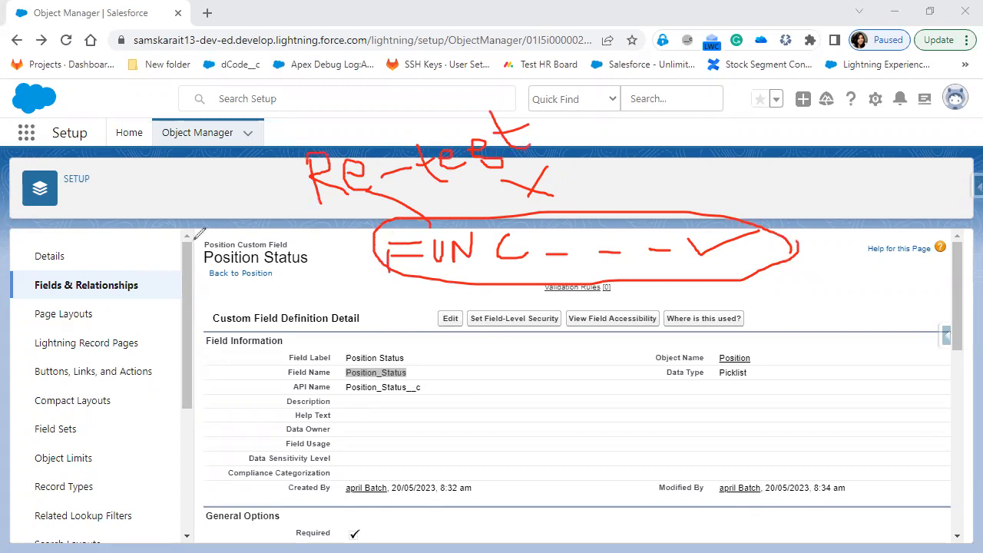
{"action": "key", "text": "Escape"}
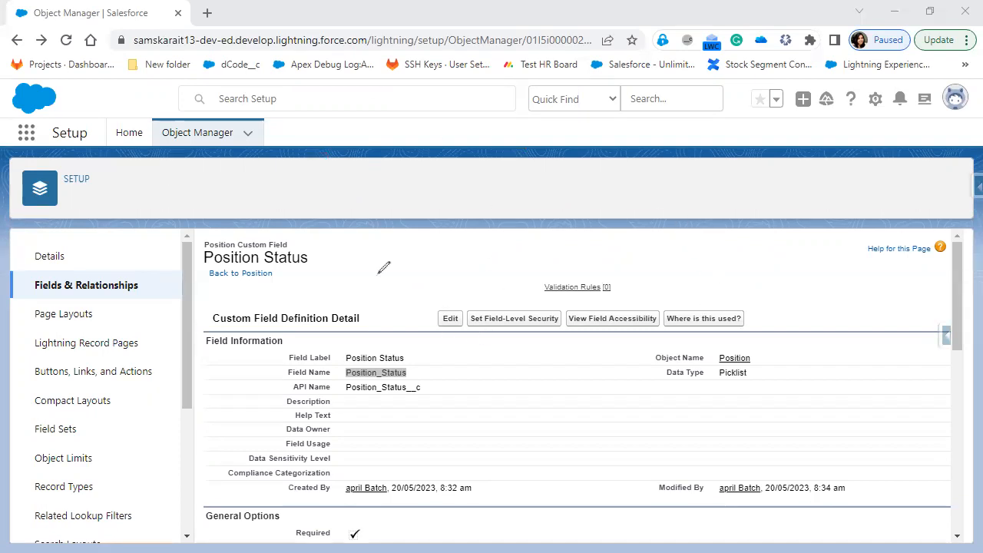
Check 'Where is this used?' twice, returning each time to the Position_Status__c field details
{"action": "left_click", "coordinate": [706, 318]}
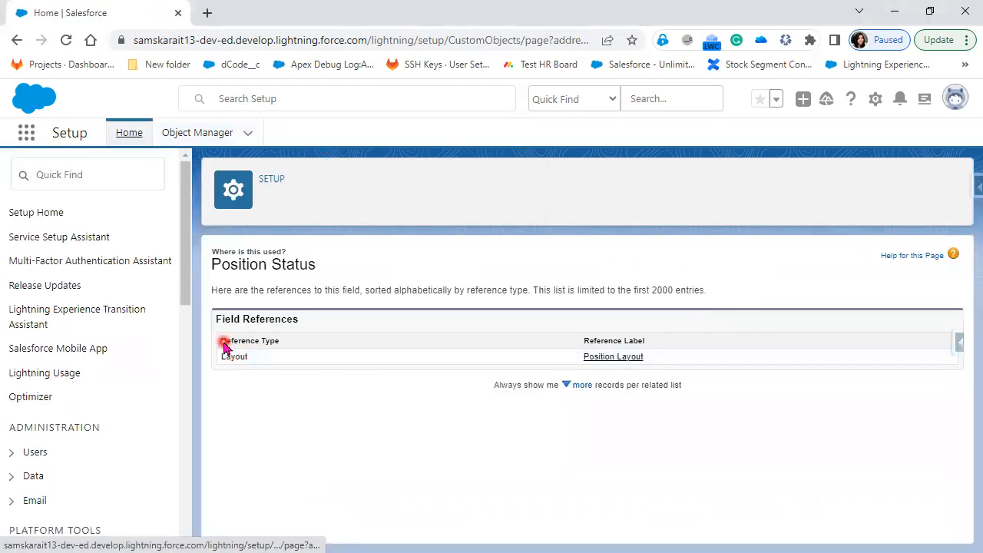
{"action": "left_click", "coordinate": [17, 40]}
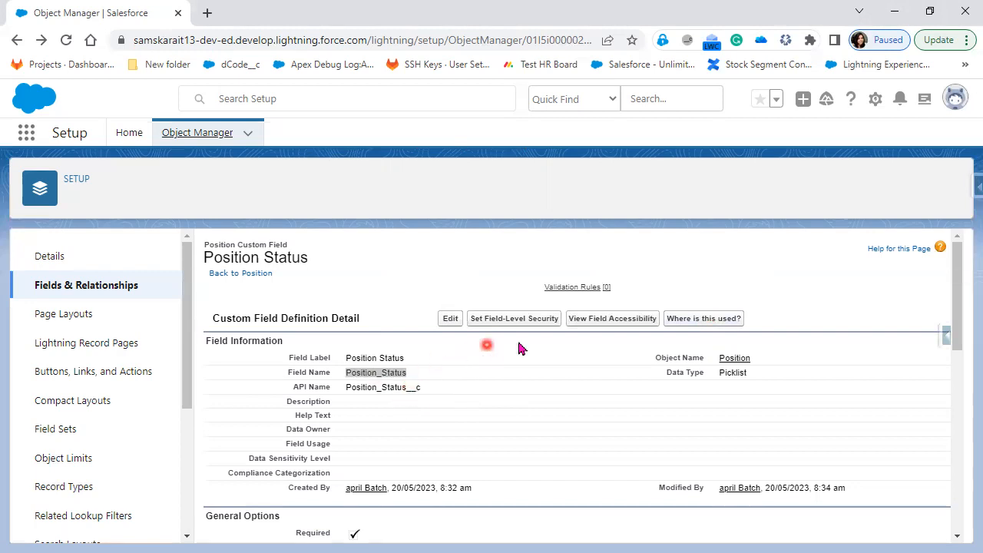
{"action": "left_click", "coordinate": [724, 318]}
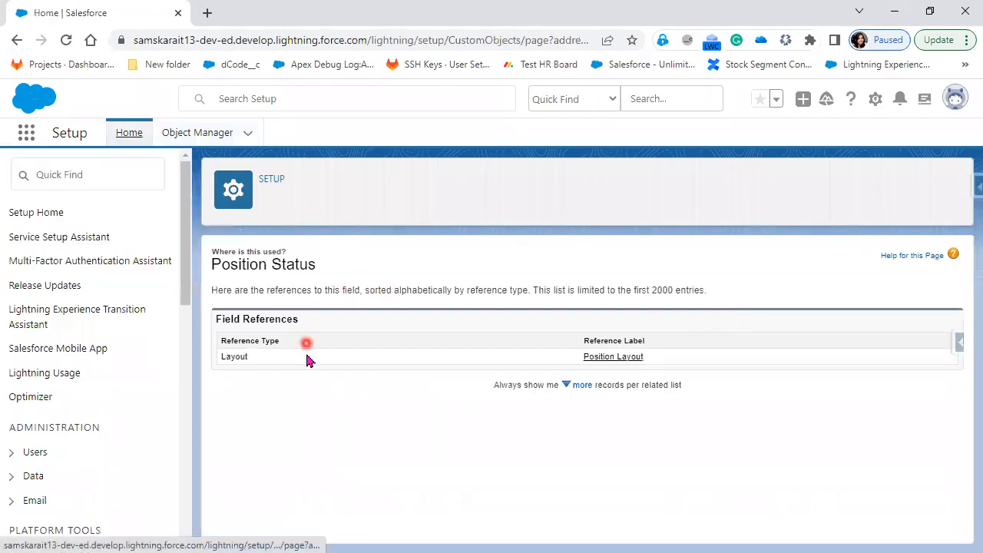
{"action": "left_click", "coordinate": [23, 41]}
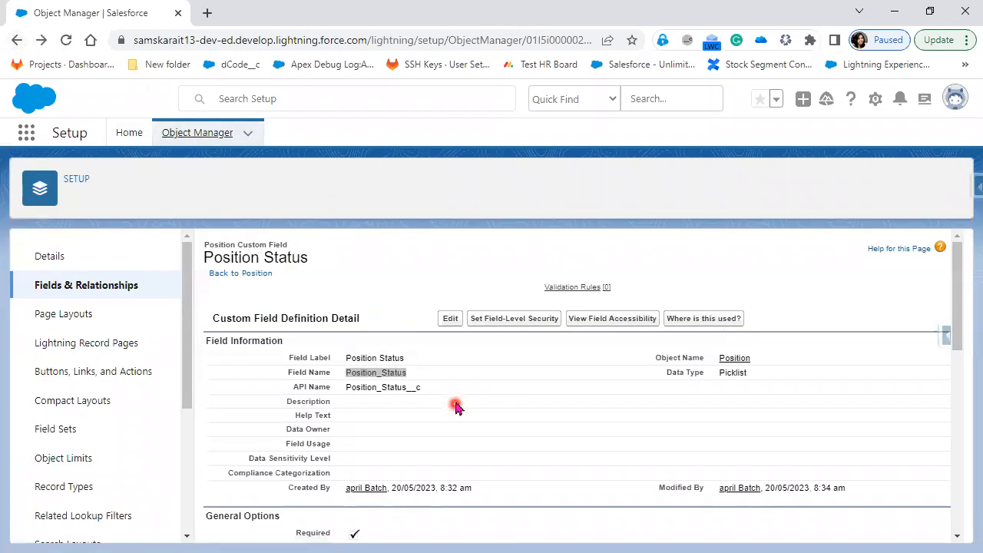
{"action": "left_click_drag", "start_coordinate": [451, 395], "coordinate": [410, 334]}
{"action": "left_click", "coordinate": [414, 338]}
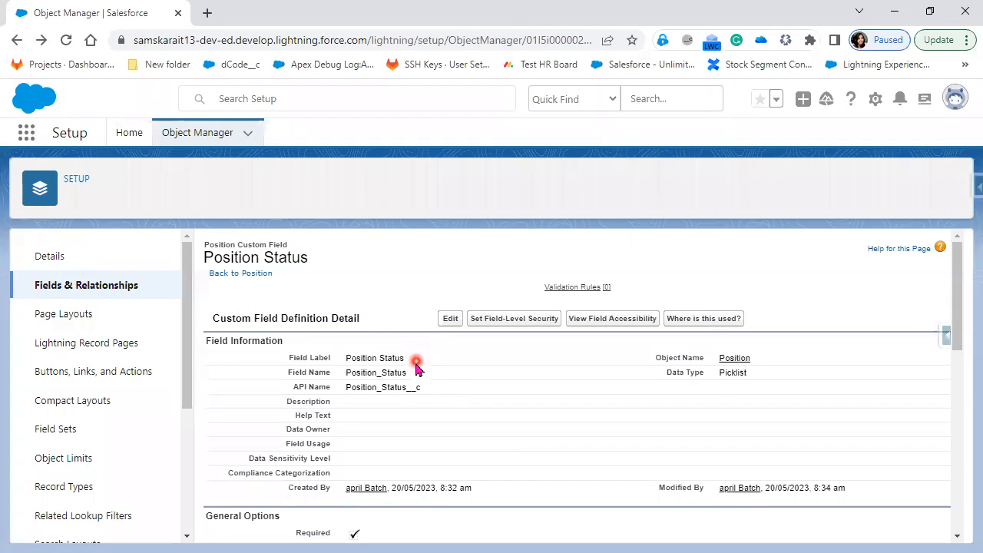
{"action": "double_click", "coordinate": [394, 374]}
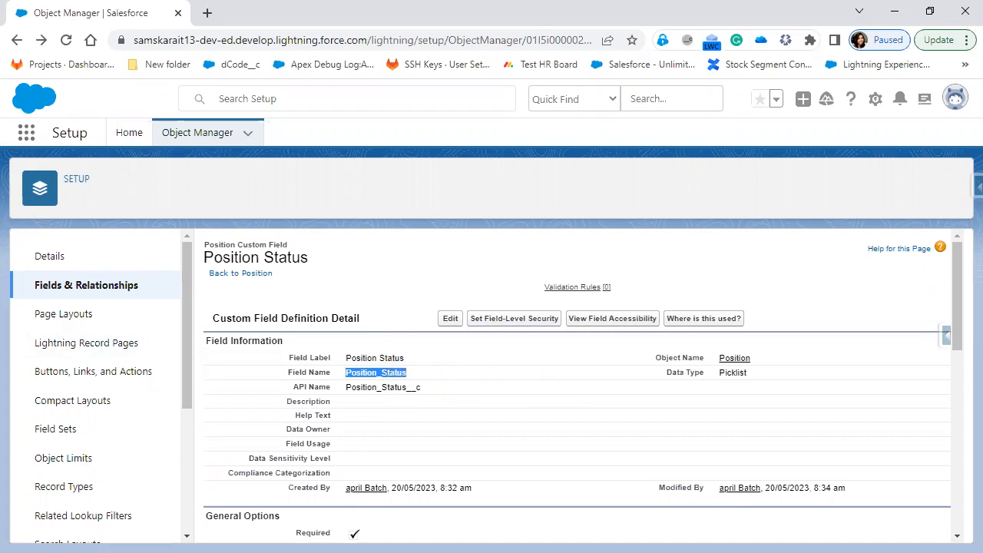
Start a new Date custom field on Position and advance to the field details step
{"action": "left_click", "coordinate": [113, 292]}
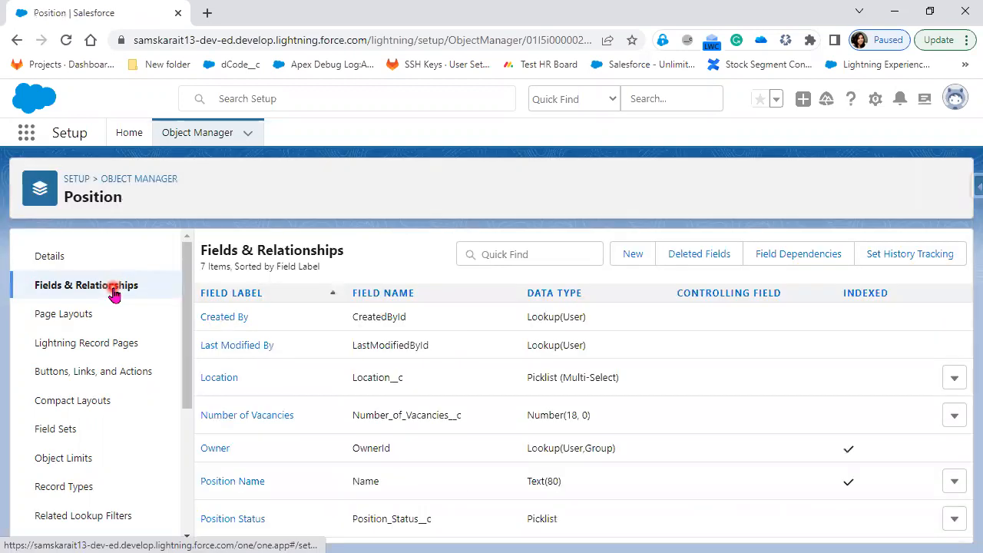
{"action": "left_click", "coordinate": [634, 256]}
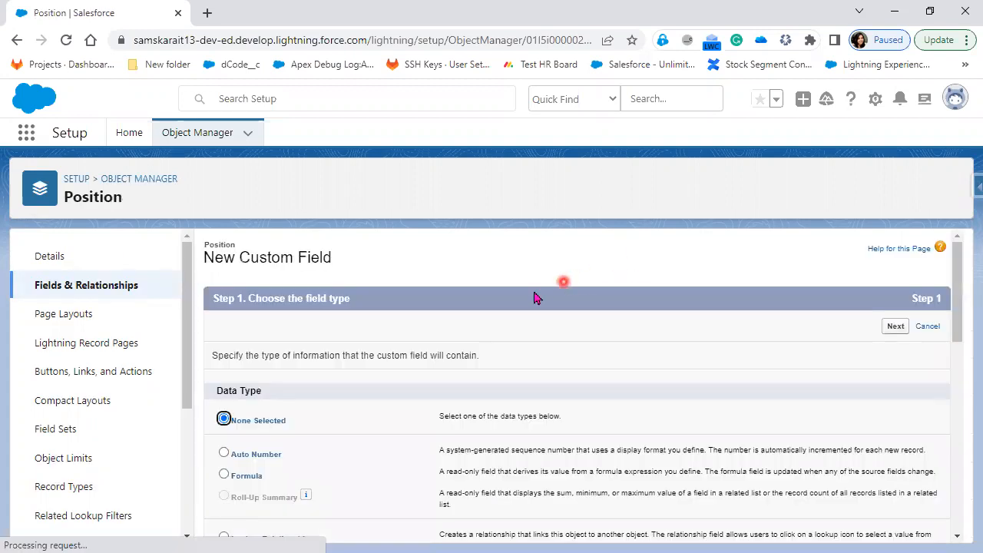
{"action": "scroll", "coordinate": [384, 476], "scroll_direction": "down", "scroll_amount": 4}
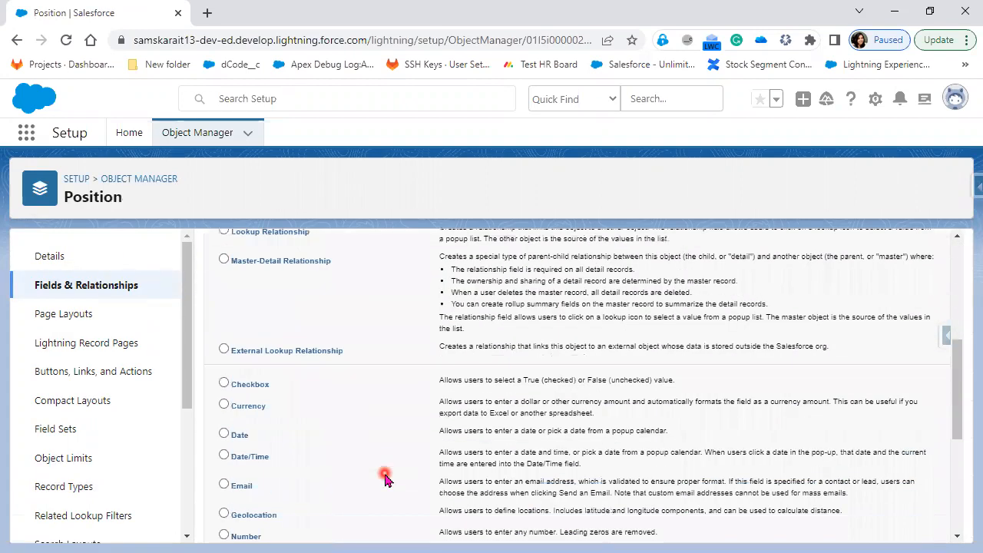
{"action": "left_click", "coordinate": [224, 433]}
{"action": "scroll", "coordinate": [582, 474], "scroll_direction": "up", "scroll_amount": 4}
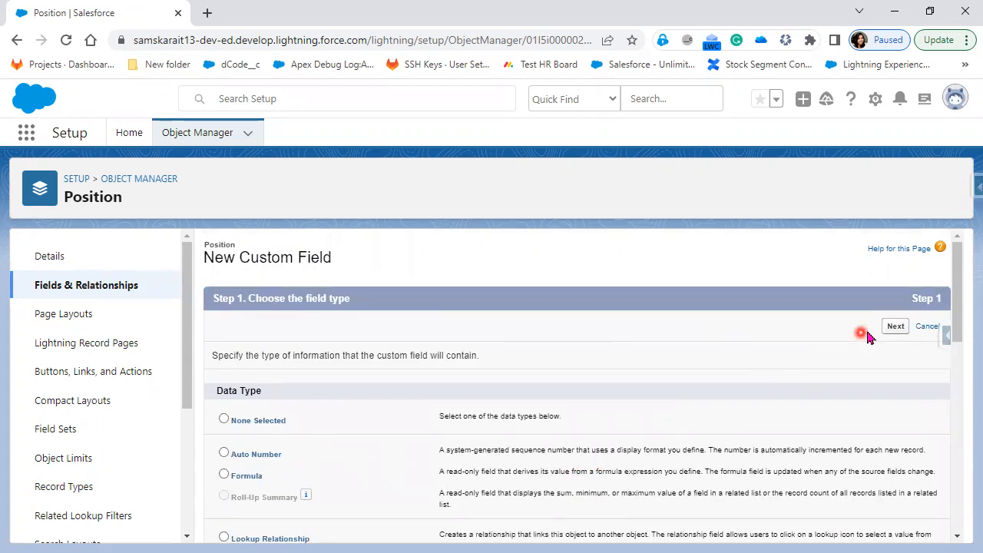
{"action": "left_click", "coordinate": [893, 327]}
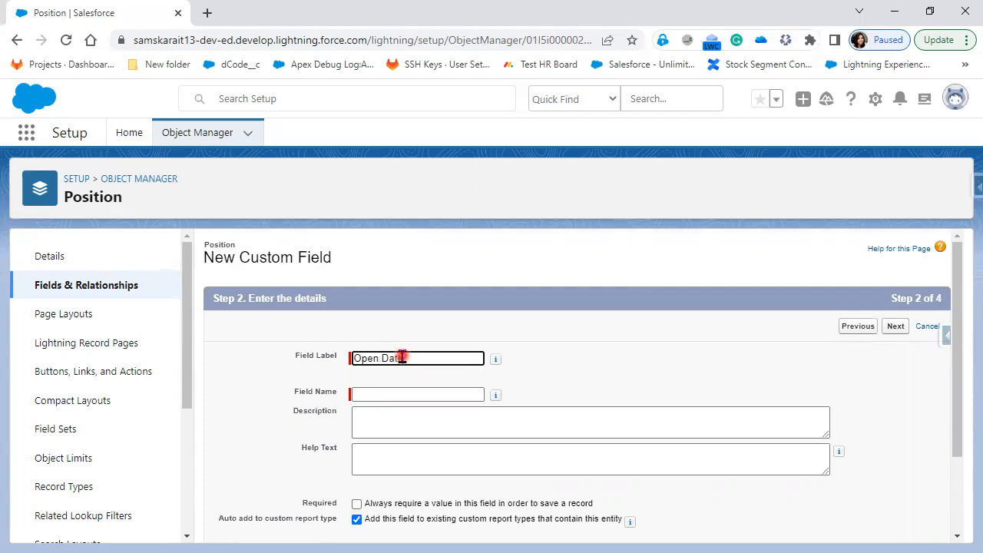
Give Open Date the description 'Position starting Date' and mark it required
{"action": "left_click", "coordinate": [645, 334]}
{"action": "left_click", "coordinate": [530, 417]}
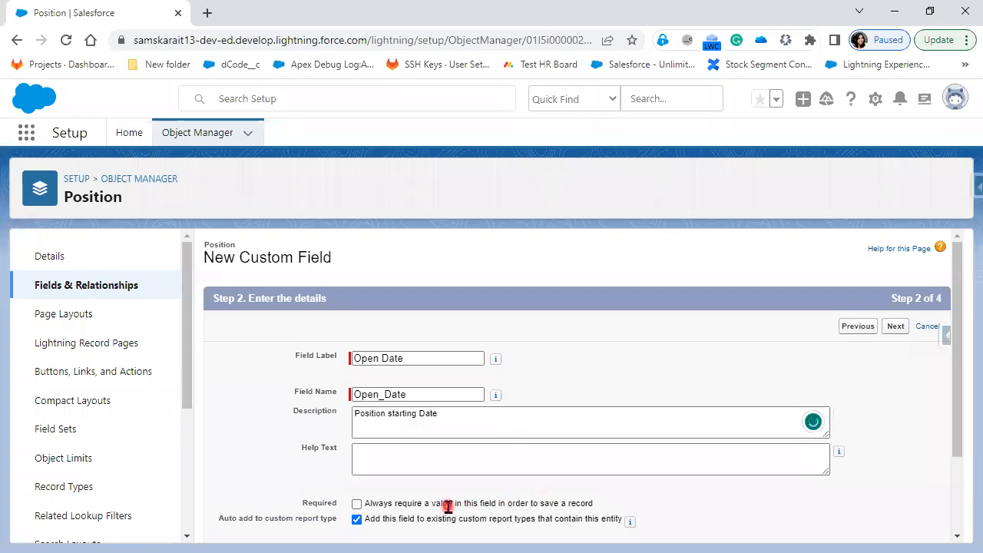
{"action": "left_click", "coordinate": [357, 504]}
{"action": "left_click", "coordinate": [896, 326]}
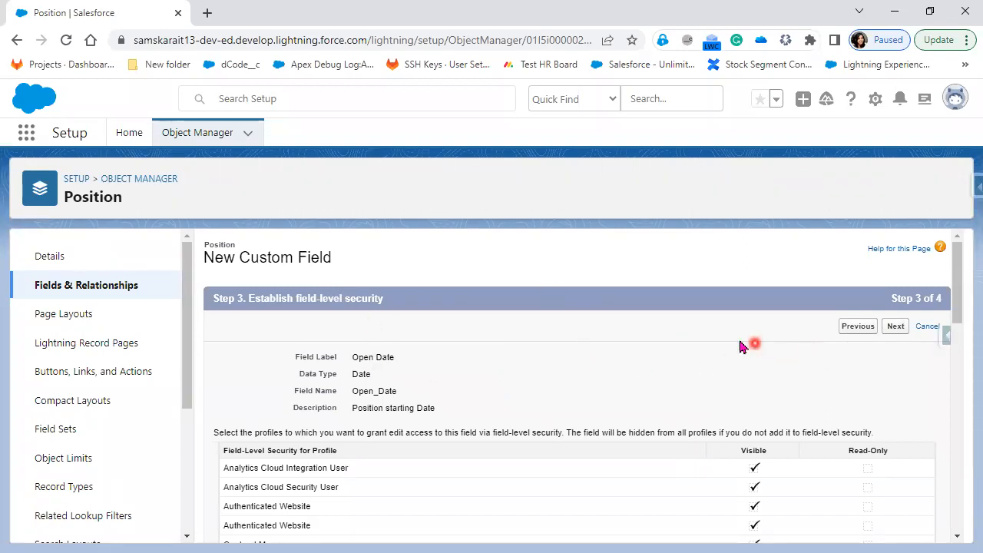
Recheck the details, then advance Open Date through field-level security to Position Layout on step 4
{"action": "left_click", "coordinate": [856, 328]}
{"action": "scroll", "coordinate": [474, 400], "scroll_direction": "down", "scroll_amount": 2}
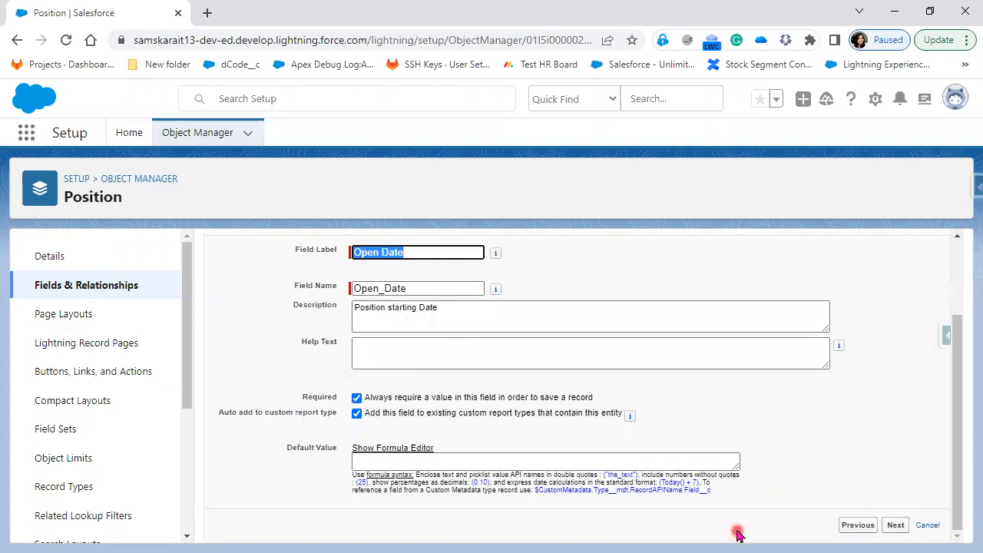
{"action": "scroll", "coordinate": [736, 534], "scroll_direction": "up", "scroll_amount": 1}
{"action": "scroll", "coordinate": [643, 536], "scroll_direction": "down", "scroll_amount": 1}
{"action": "scroll", "coordinate": [602, 471], "scroll_direction": "up", "scroll_amount": 1}
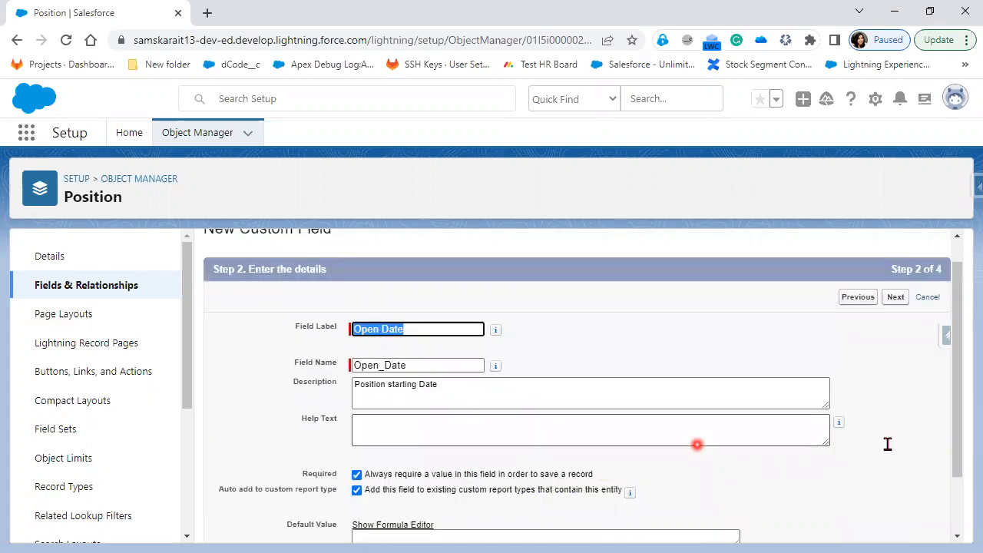
{"action": "left_click", "coordinate": [905, 302]}
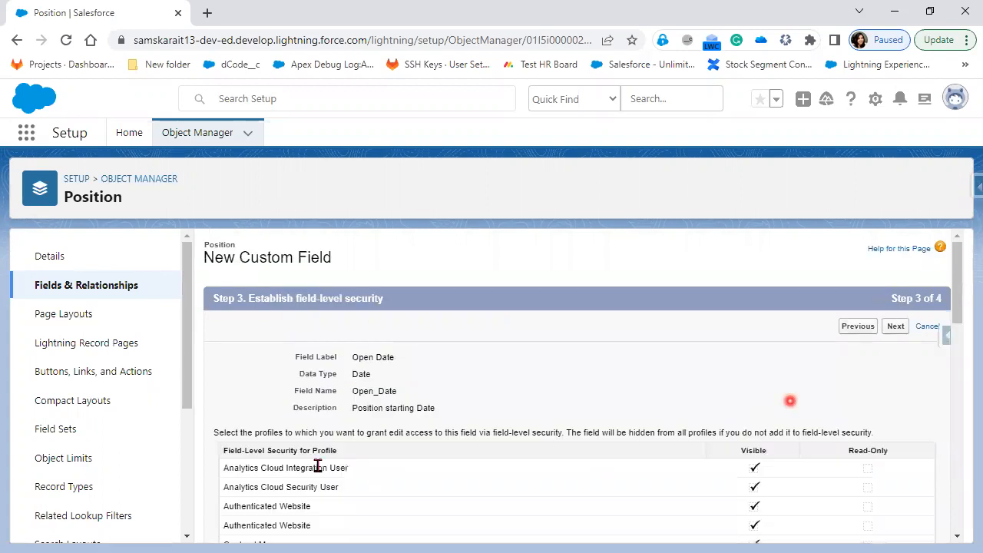
{"action": "left_click", "coordinate": [898, 328]}
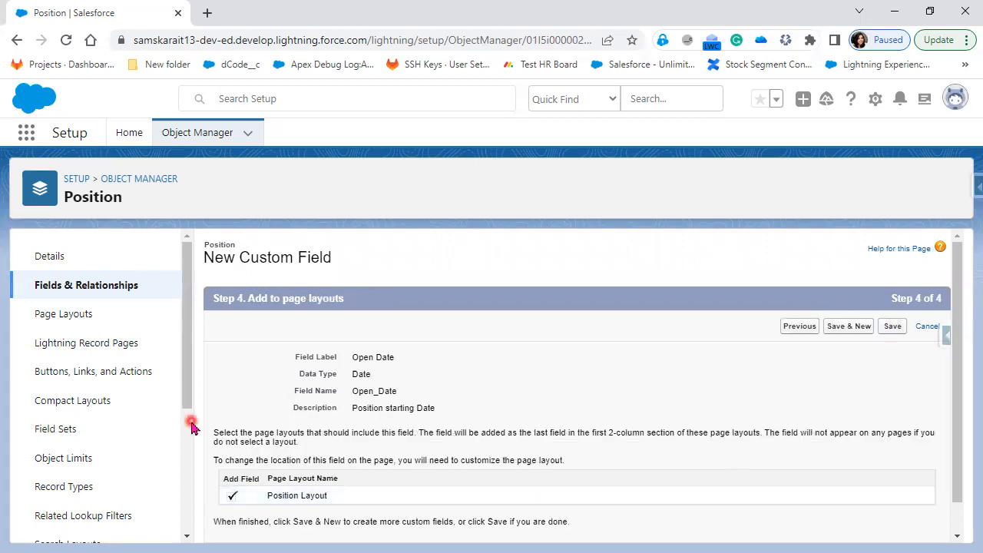
{"action": "left_click", "coordinate": [891, 327]}
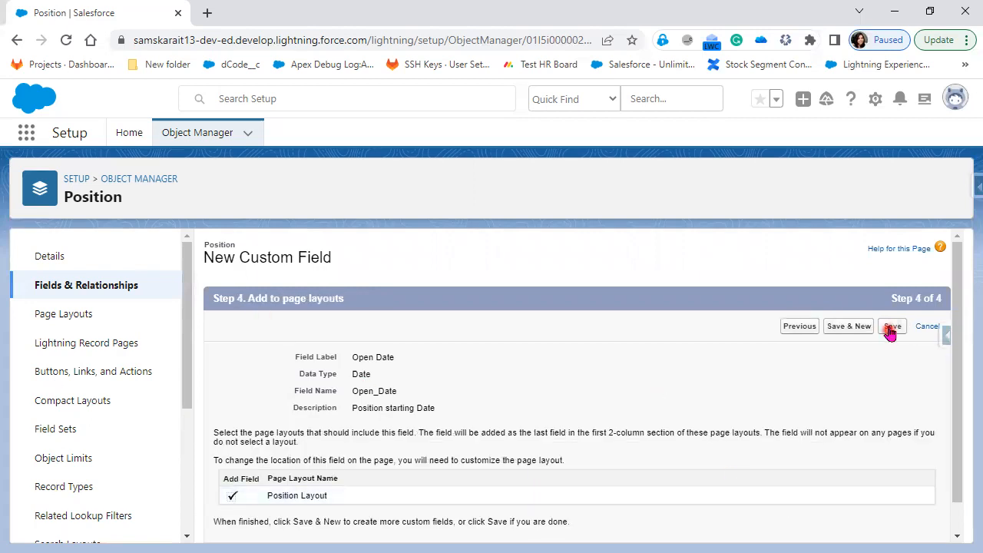
Save Open Date with Save & New and pick Date for the next field
{"action": "left_click", "coordinate": [835, 330]}
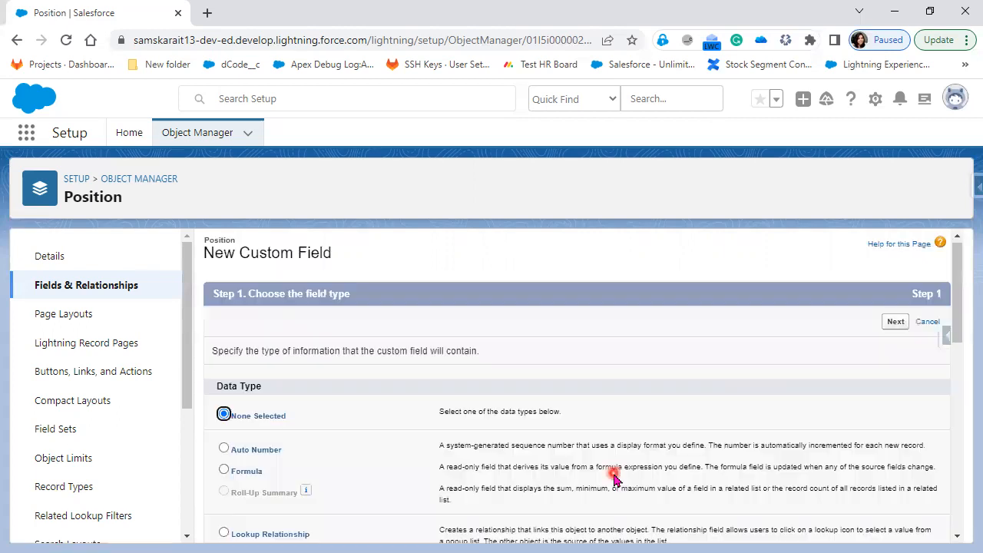
{"action": "scroll", "coordinate": [614, 478], "scroll_direction": "down", "scroll_amount": 5}
{"action": "scroll", "coordinate": [614, 478], "scroll_direction": "down", "scroll_amount": 3}
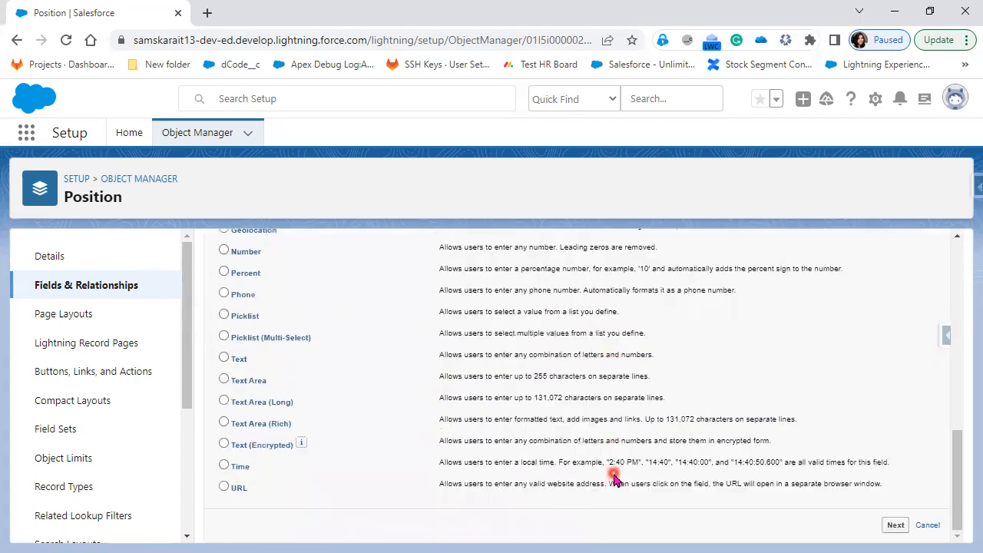
{"action": "scroll", "coordinate": [614, 478], "scroll_direction": "up", "scroll_amount": 1}
{"action": "scroll", "coordinate": [425, 349], "scroll_direction": "up", "scroll_amount": 1}
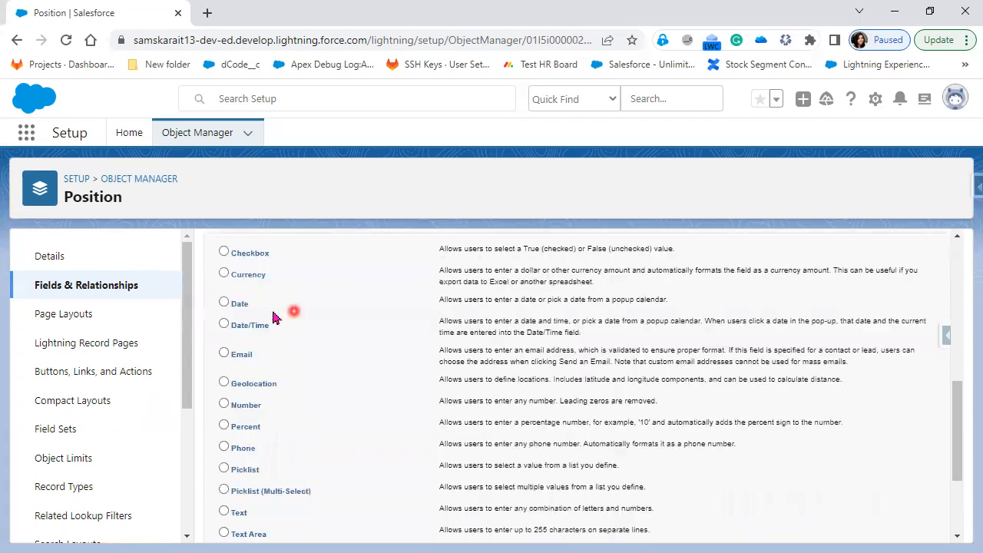
{"action": "left_click", "coordinate": [239, 305]}
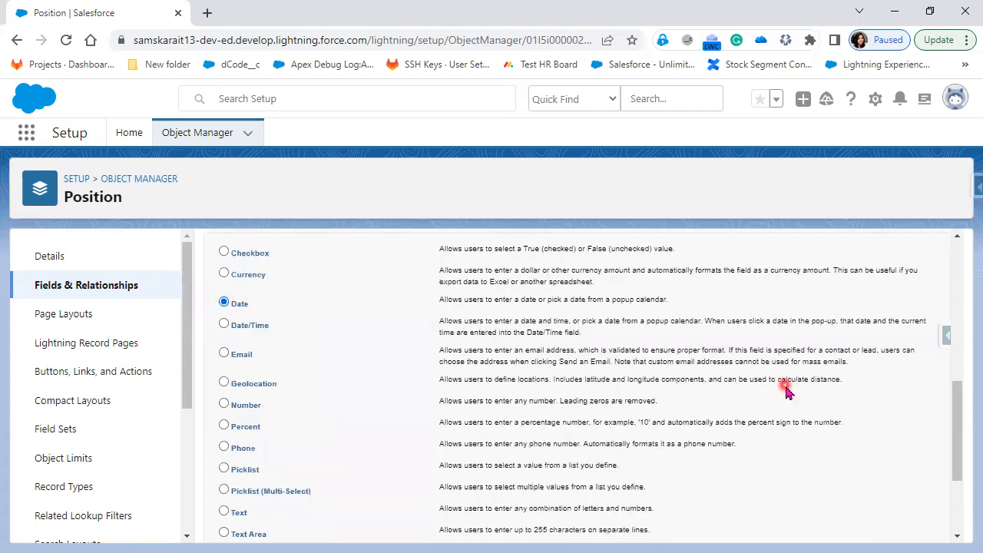
{"action": "scroll", "coordinate": [774, 401], "scroll_direction": "up", "scroll_amount": 1}
{"action": "scroll", "coordinate": [856, 385], "scroll_direction": "up", "scroll_amount": 5}
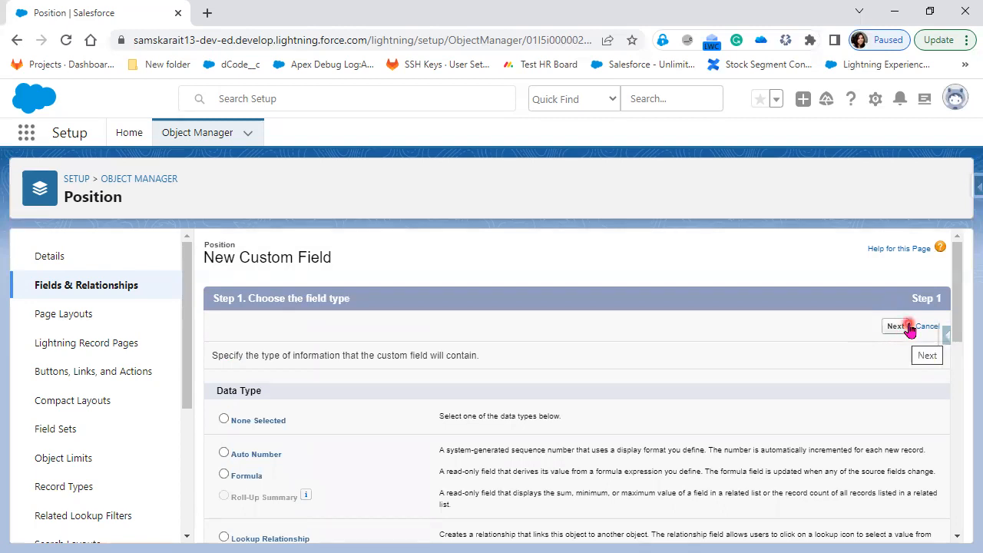
{"action": "left_click", "coordinate": [897, 329]}
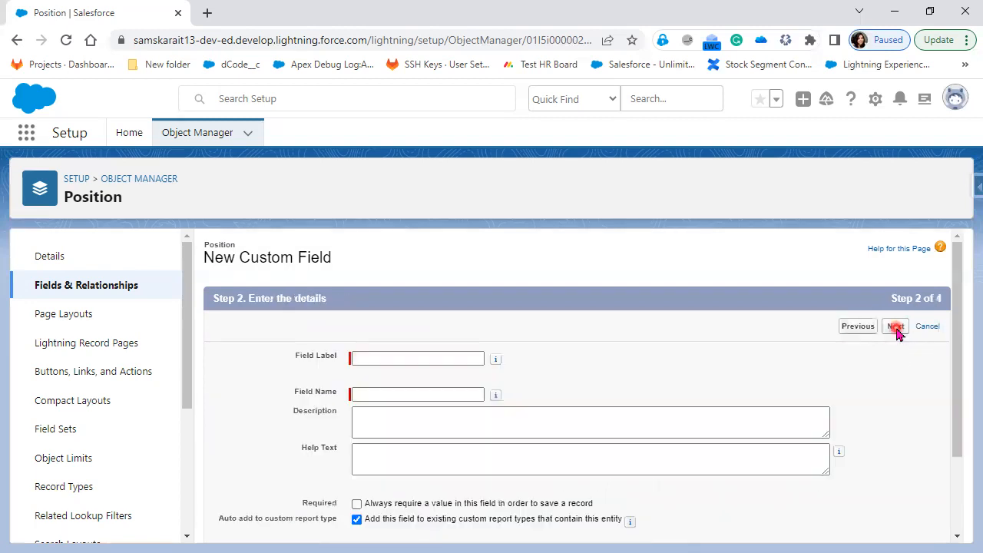
Label it Milestone Date, make it required, describe it 'Position End Date', and reach step 4
{"action": "left_click", "coordinate": [411, 356]}
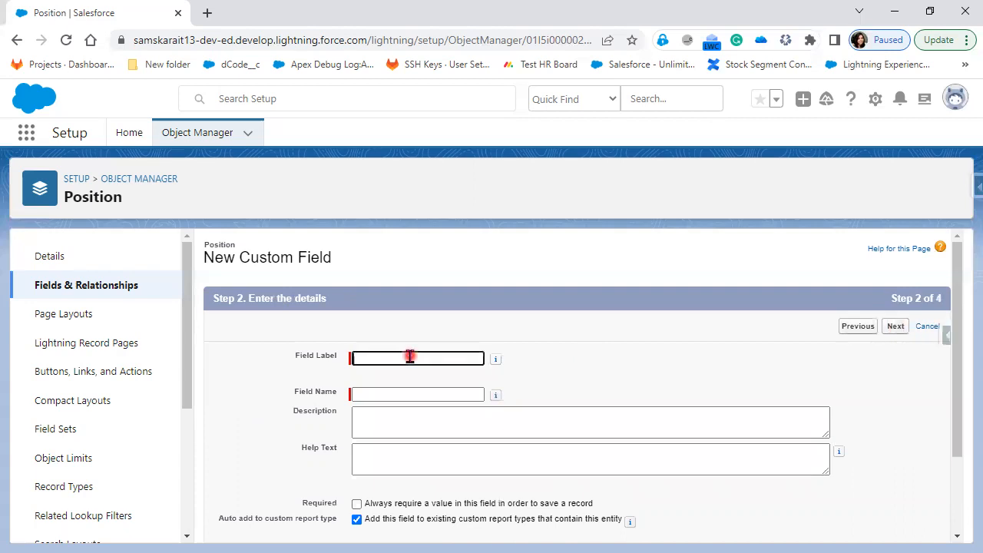
{"action": "type", "text": "Milestone Date"}
{"action": "left_click", "coordinate": [586, 414]}
{"action": "scroll", "coordinate": [417, 402], "scroll_direction": "down", "scroll_amount": 2}
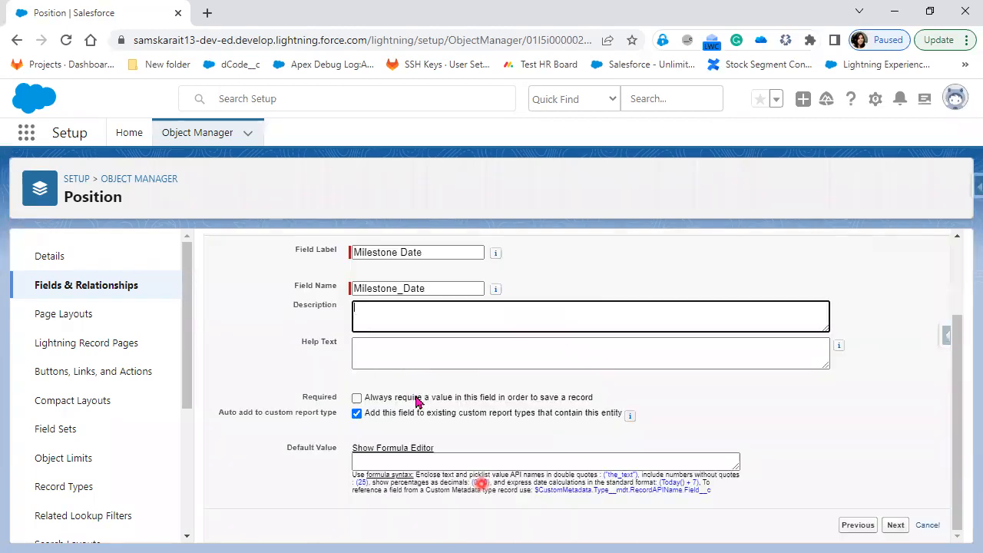
{"action": "left_click", "coordinate": [357, 399]}
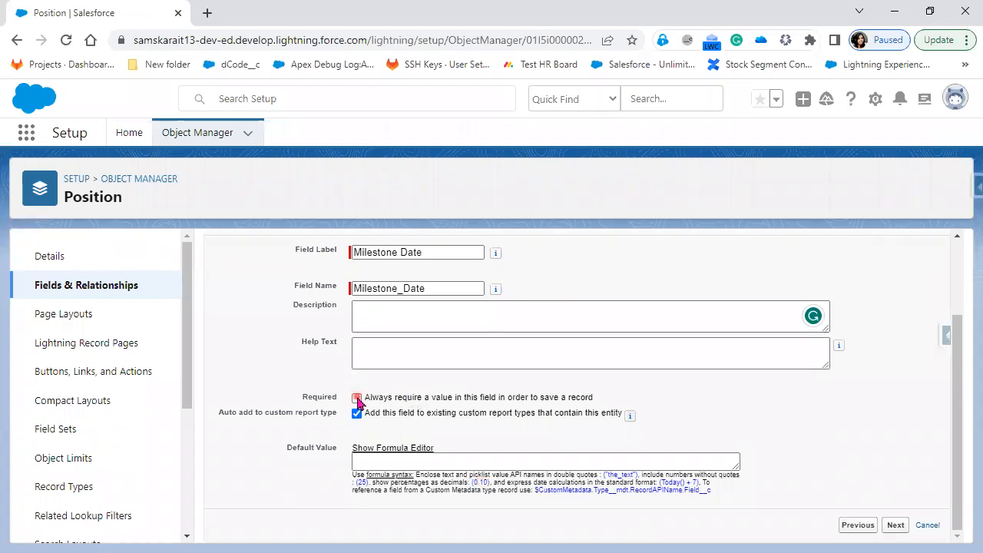
{"action": "left_click", "coordinate": [405, 323]}
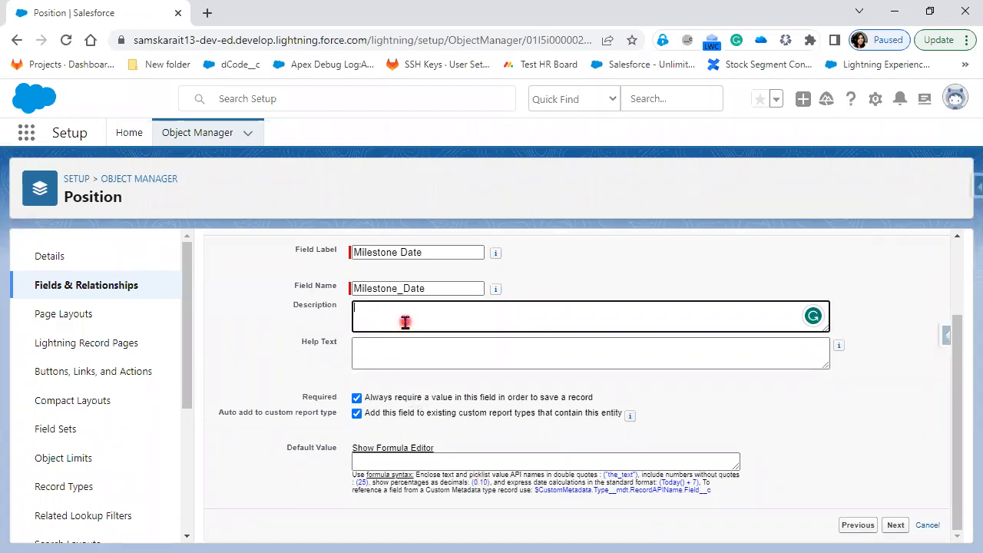
{"action": "type", "text": "Position End Date"}
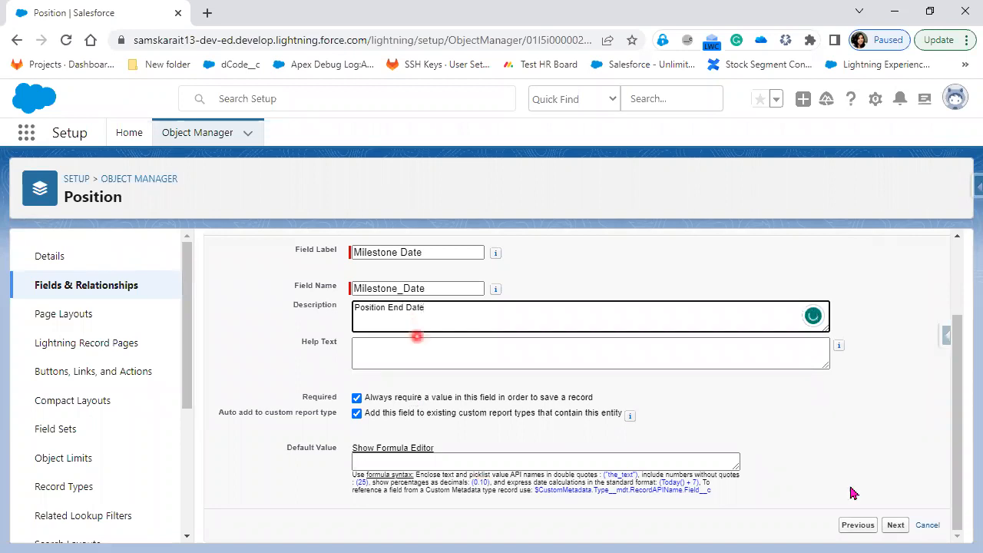
{"action": "left_click", "coordinate": [897, 529]}
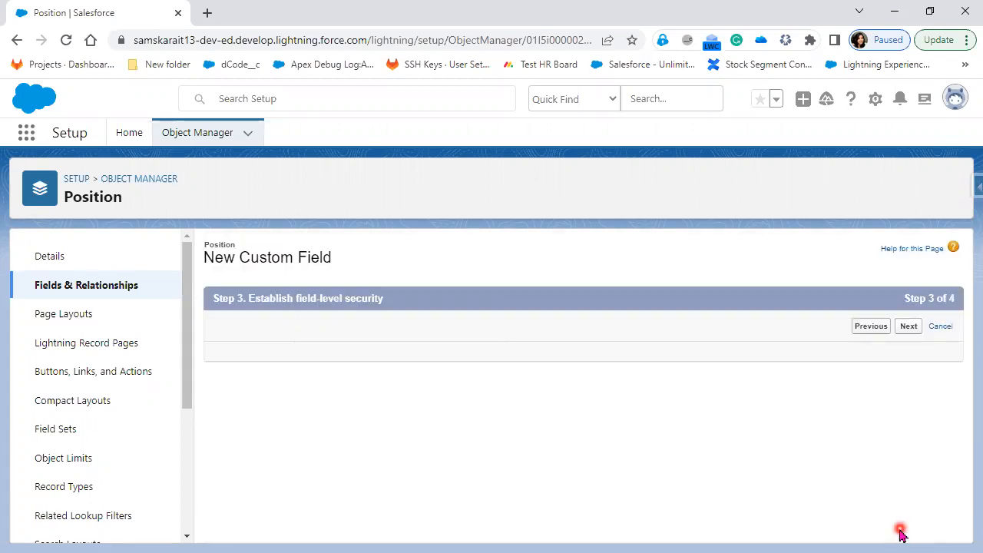
{"action": "left_click", "coordinate": [899, 327]}
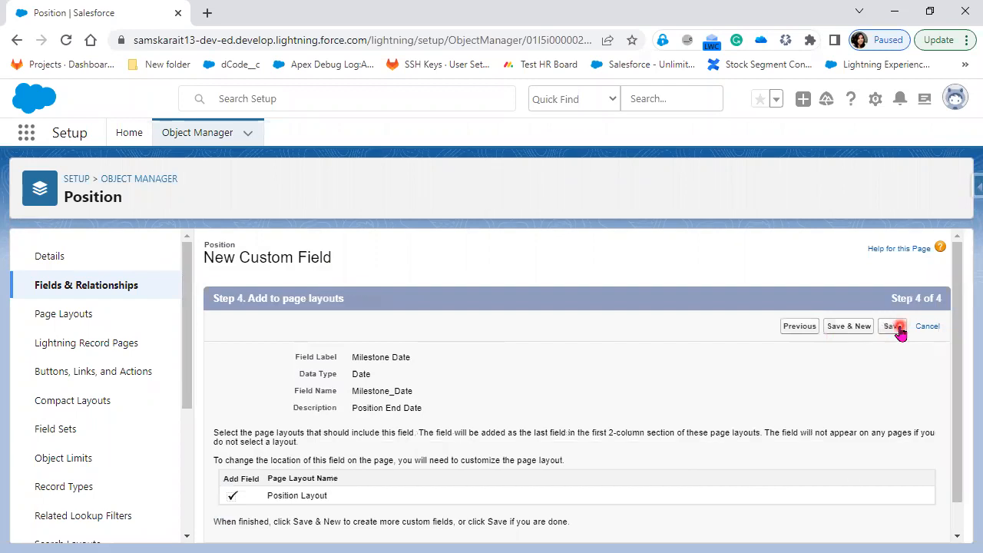
Save Milestone Date and begin another Position field, moving on to its details
{"action": "left_click", "coordinate": [851, 329]}
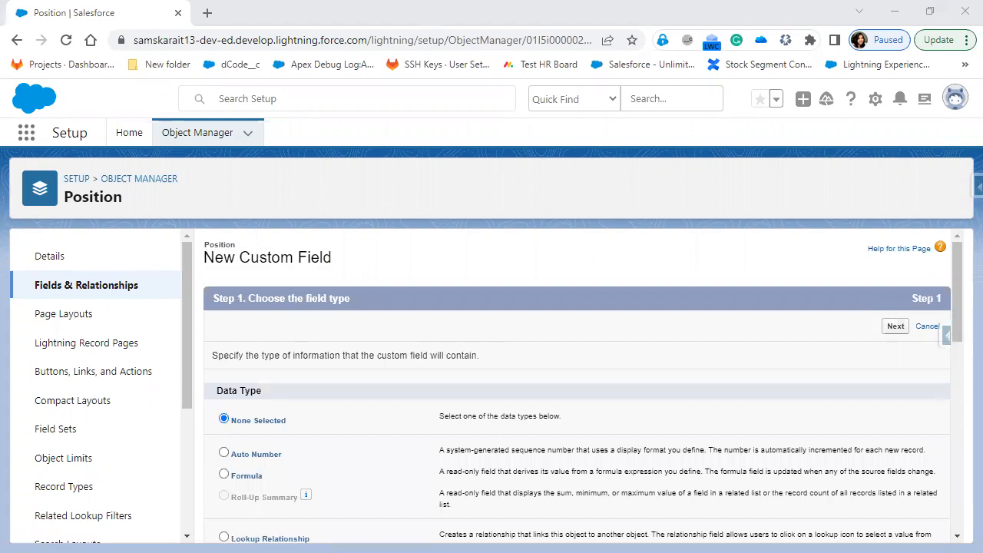
{"action": "scroll", "coordinate": [291, 469], "scroll_direction": "down", "scroll_amount": 3}
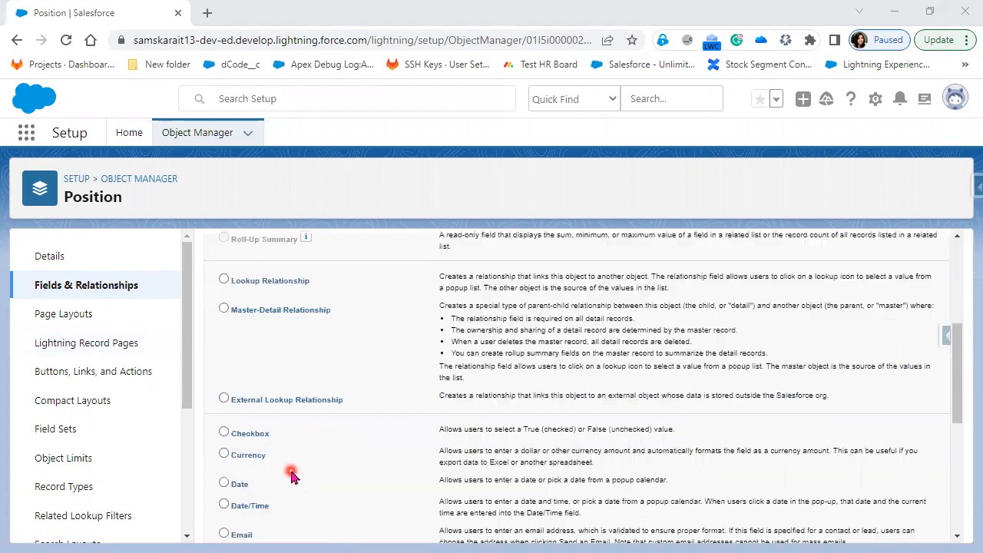
{"action": "scroll", "coordinate": [248, 477], "scroll_direction": "down", "scroll_amount": 2}
{"action": "scroll", "coordinate": [248, 477], "scroll_direction": "down", "scroll_amount": 3}
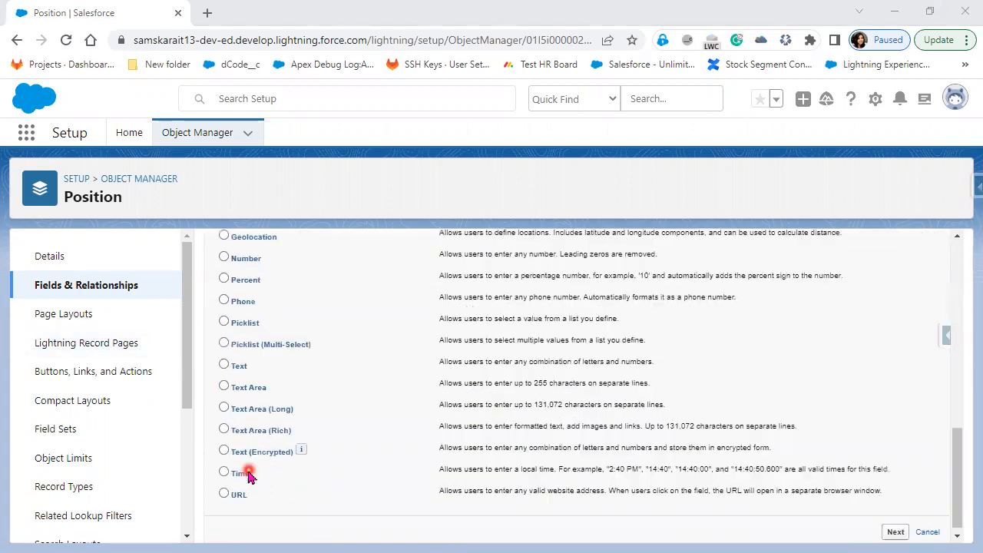
{"action": "scroll", "coordinate": [248, 477], "scroll_direction": "up", "scroll_amount": 1}
{"action": "scroll", "coordinate": [248, 477], "scroll_direction": "up", "scroll_amount": 1}
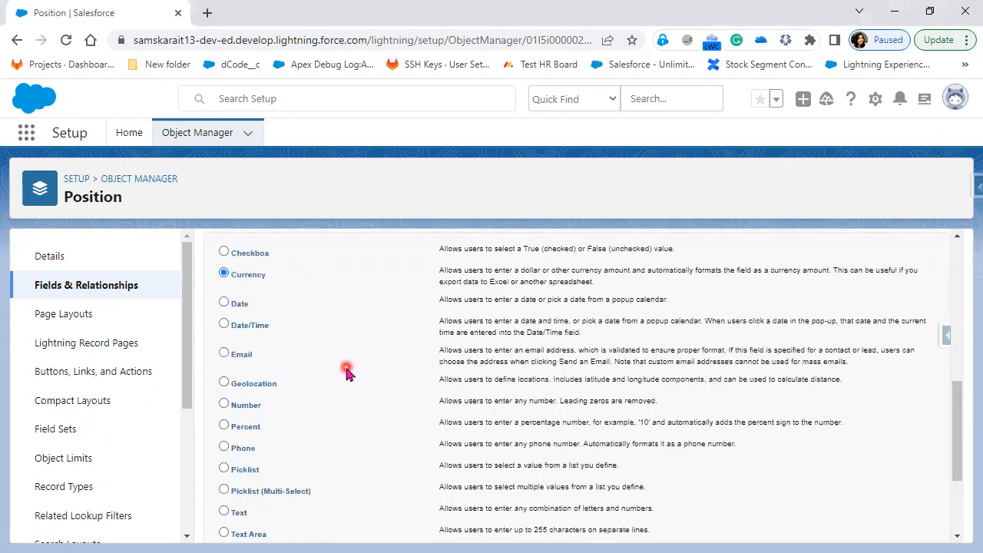
{"action": "scroll", "coordinate": [845, 384], "scroll_direction": "up", "scroll_amount": 4}
{"action": "scroll", "coordinate": [891, 331], "scroll_direction": "up", "scroll_amount": 2}
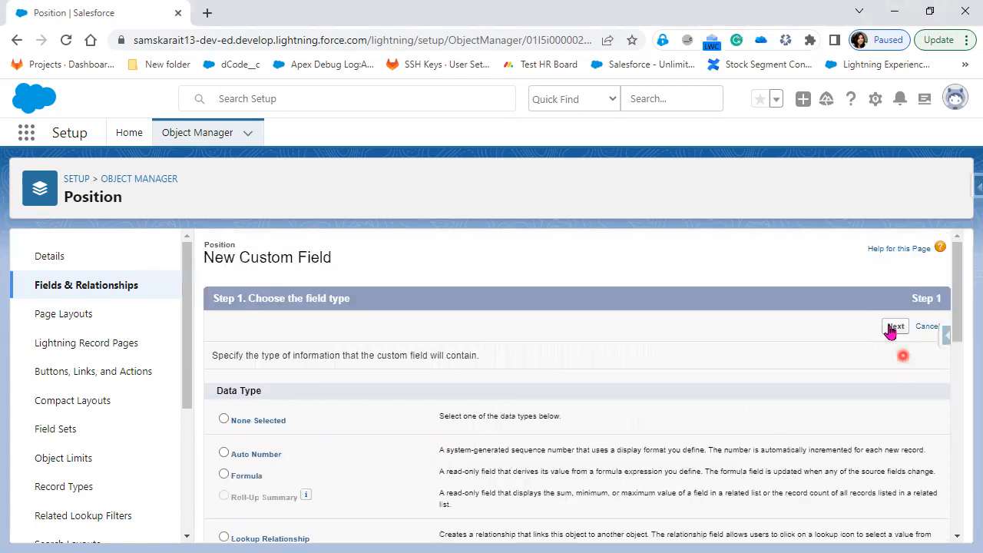
{"action": "left_click", "coordinate": [894, 327]}
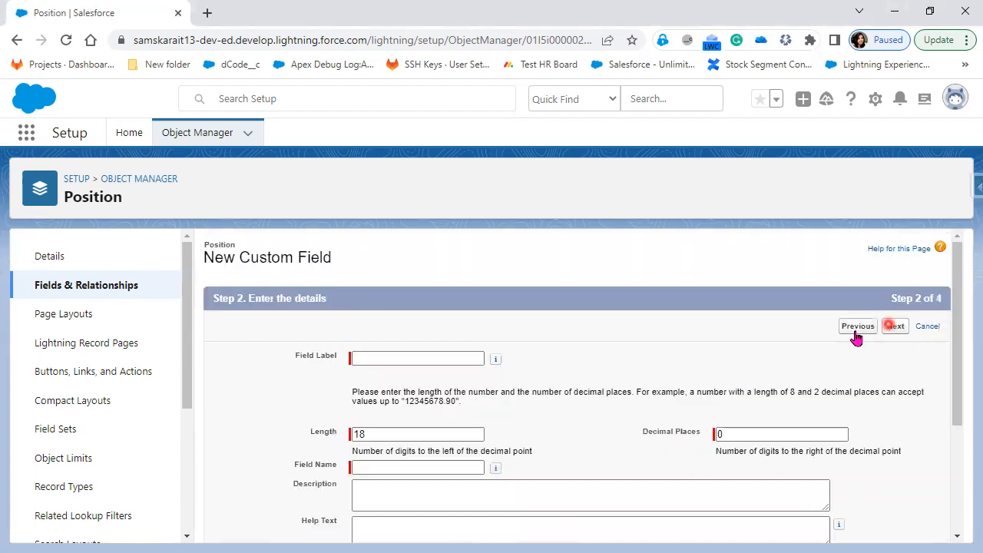
Label the new field Minimum Pay with length 5 and 2 decimal places
{"action": "left_click", "coordinate": [416, 359]}
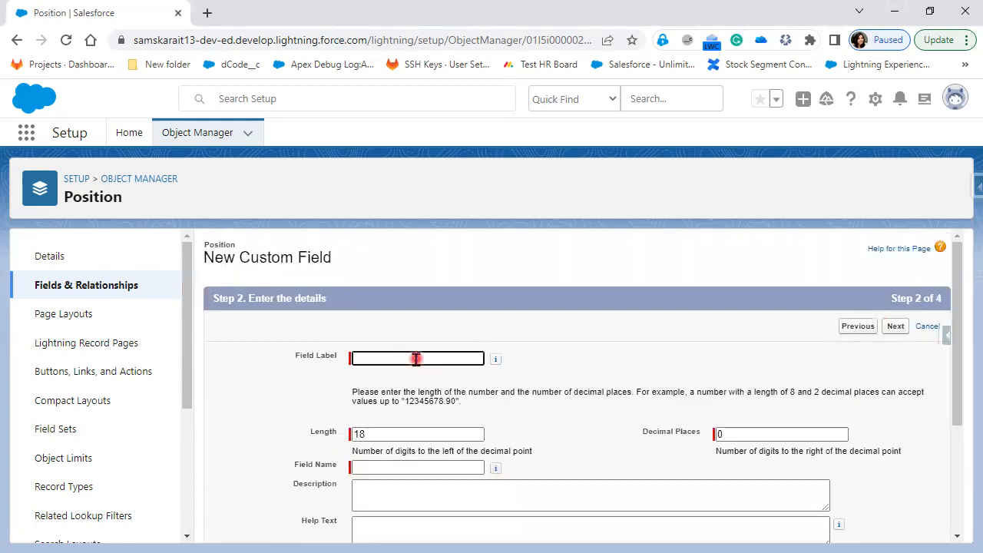
{"action": "type", "text": "Mini"}
{"action": "type", "text": "mim"}
{"action": "key", "text": "BackSpace"}
{"action": "key", "text": "BackSpace"}
{"action": "key", "text": "BackSpace"}
{"action": "type", "text": "um P"}
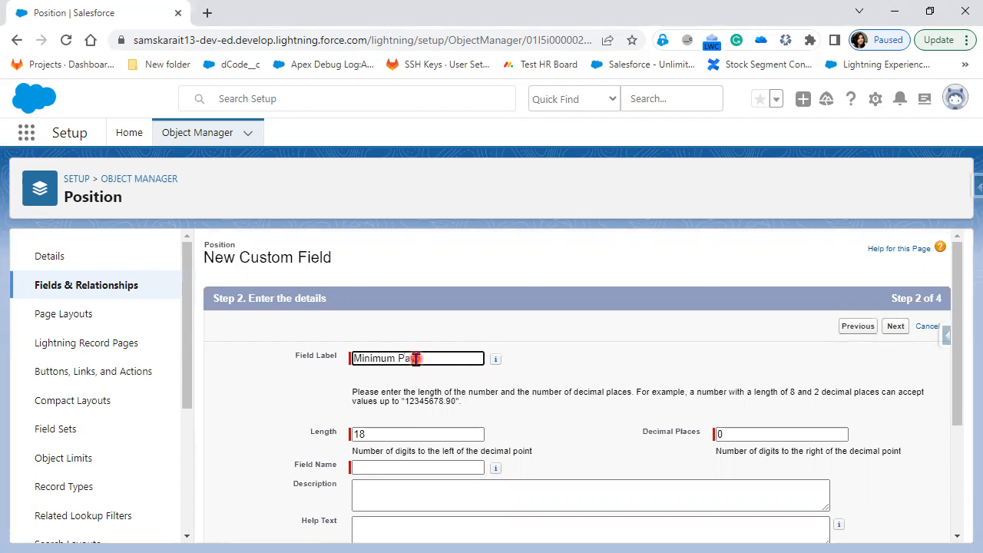
{"action": "type", "text": "ay"}
{"action": "left_click", "coordinate": [415, 435]}
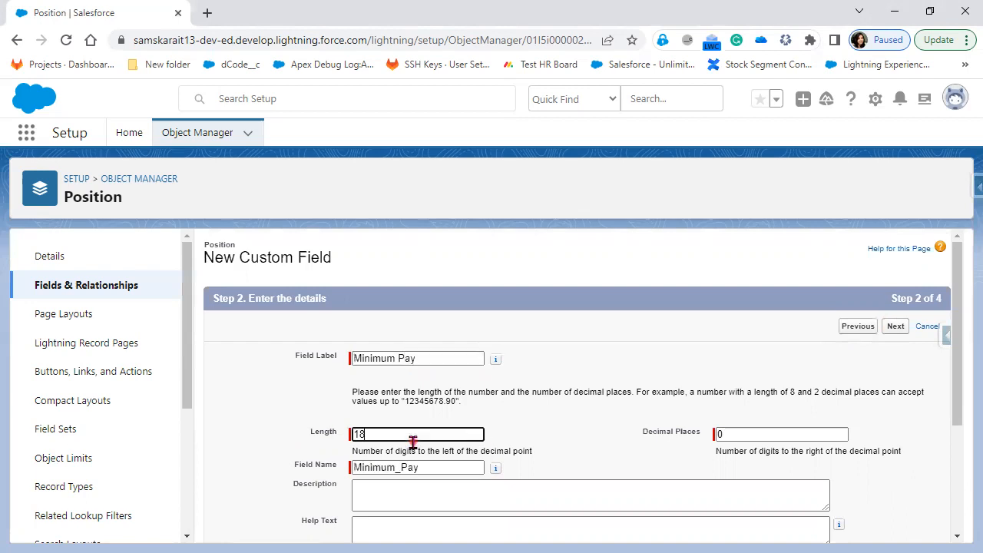
{"action": "double_click", "coordinate": [376, 433]}
{"action": "type", "text": "7"}
{"action": "key", "text": "BackSpace"}
{"action": "type", "text": "5"}
{"action": "left_click", "coordinate": [753, 434]}
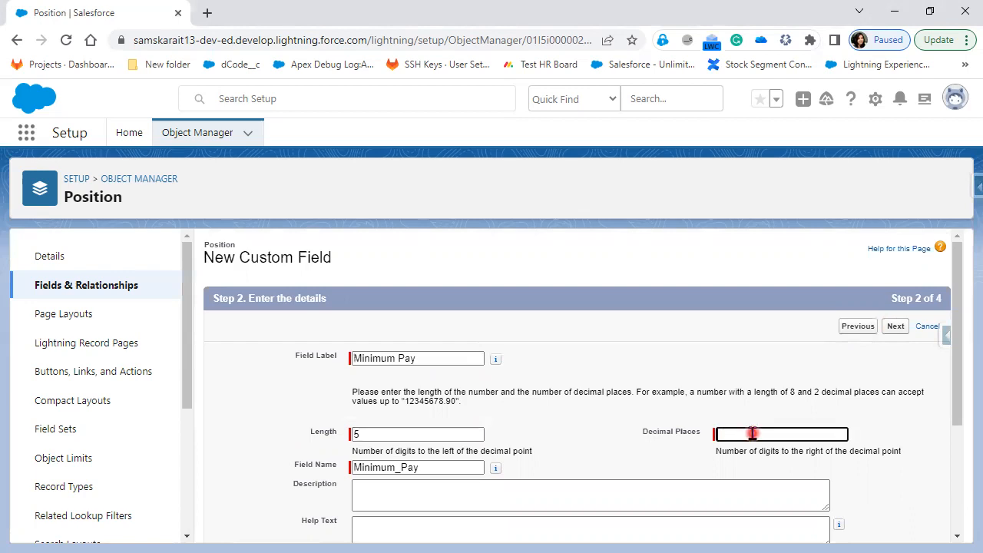
{"action": "type", "text": "2"}
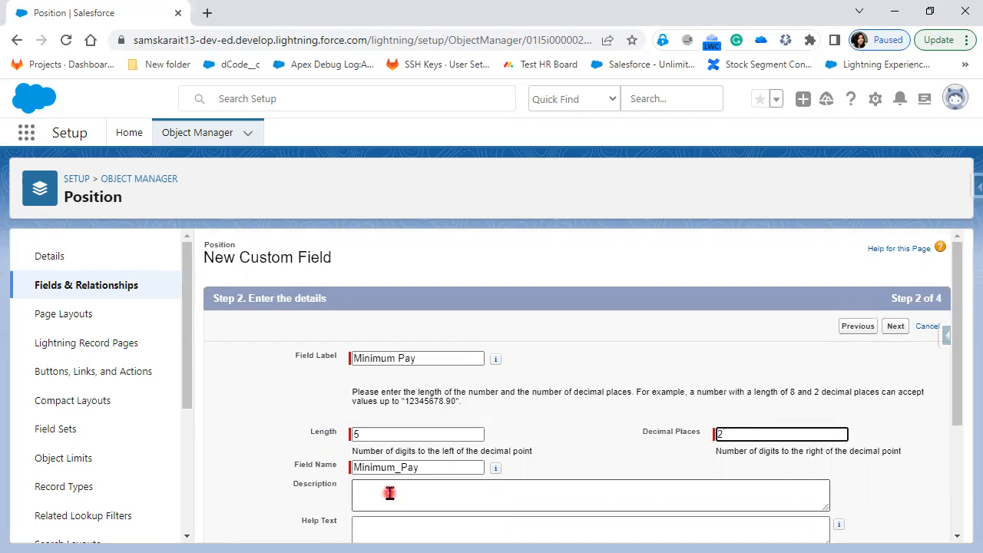
Add the help text 'Minimum salary' and continue past the Minimum Pay details
{"action": "scroll", "coordinate": [450, 484], "scroll_direction": "down", "scroll_amount": 1}
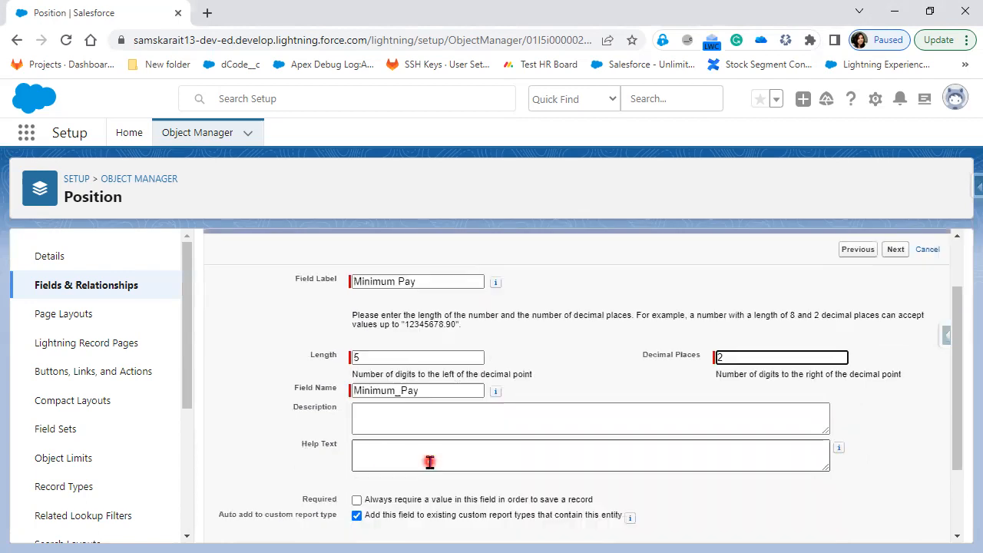
{"action": "left_click", "coordinate": [429, 462]}
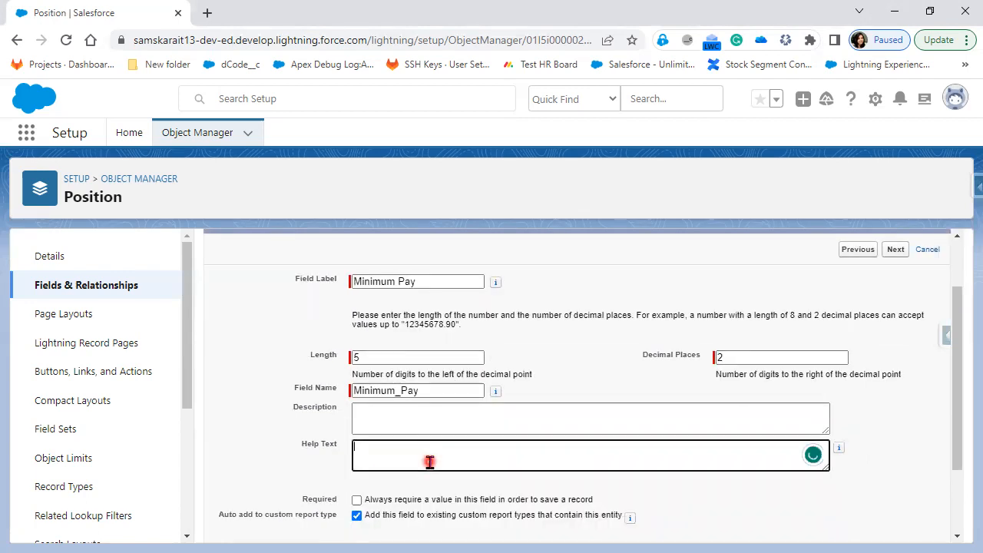
{"action": "type", "text": "Min"}
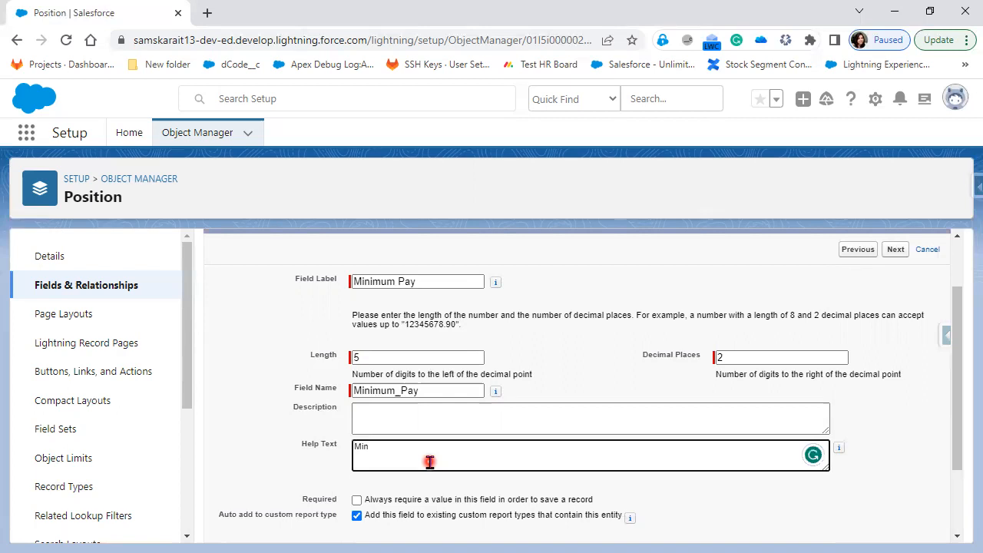
{"action": "type", "text": "imum"}
{"action": "type", "text": " sa"}
{"action": "type", "text": "lai"}
{"action": "type", "text": "ry"}
{"action": "scroll", "coordinate": [442, 470], "scroll_direction": "down", "scroll_amount": 1}
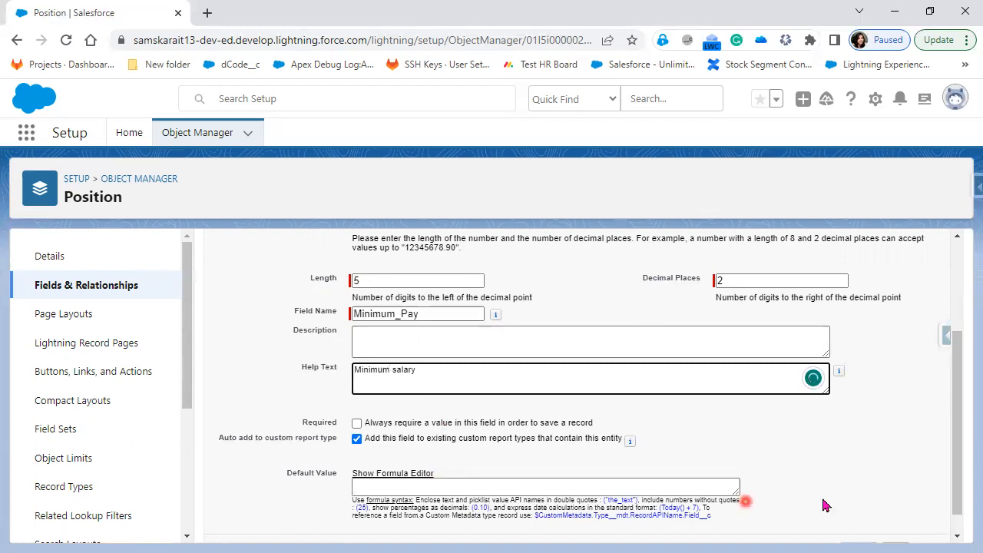
{"action": "scroll", "coordinate": [941, 529], "scroll_direction": "down", "scroll_amount": 1}
{"action": "left_click", "coordinate": [904, 525]}
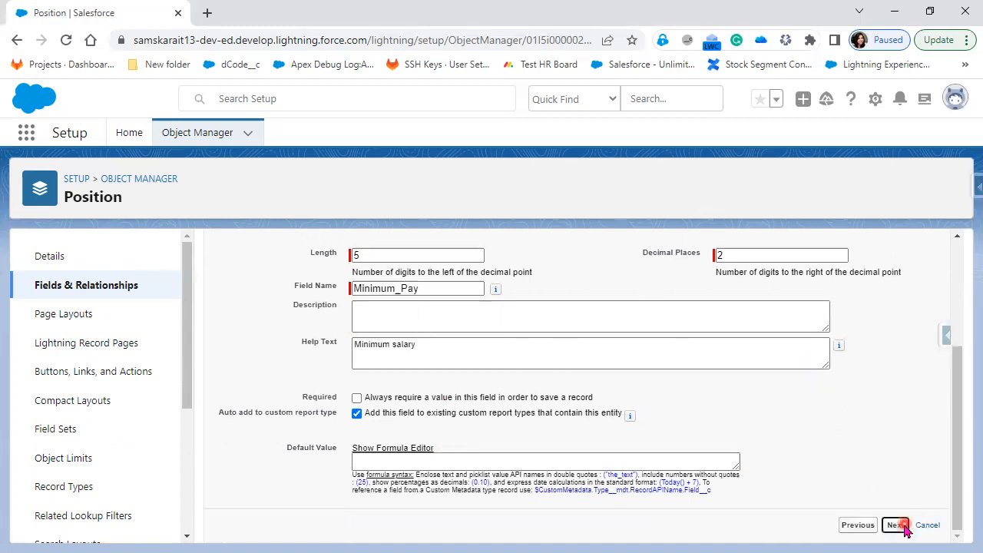
{"action": "left_click", "coordinate": [377, 324]}
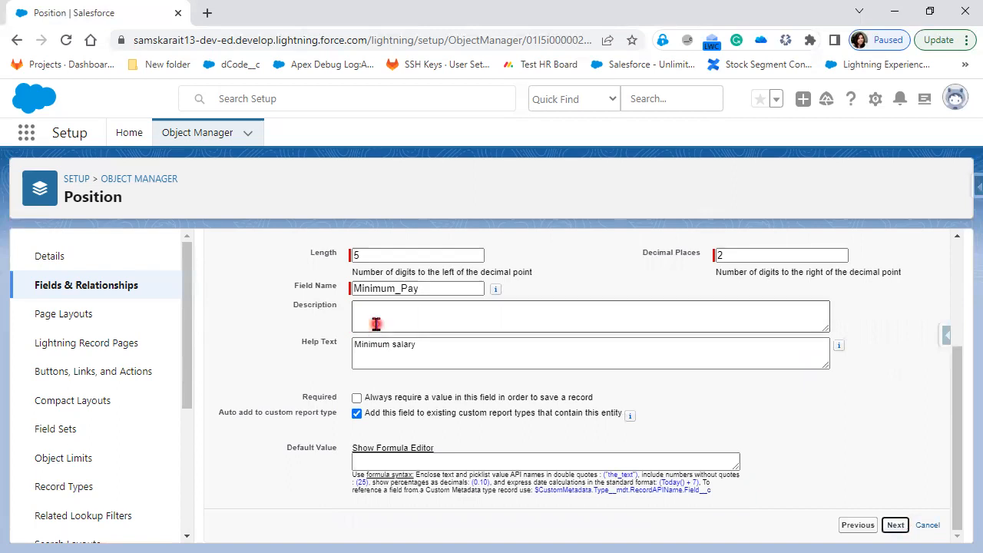
Reach field-level security and remove Minimum Pay visibility for the system2 through System5 profiles
{"action": "left_click", "coordinate": [895, 331]}
{"action": "left_click", "coordinate": [908, 327]}
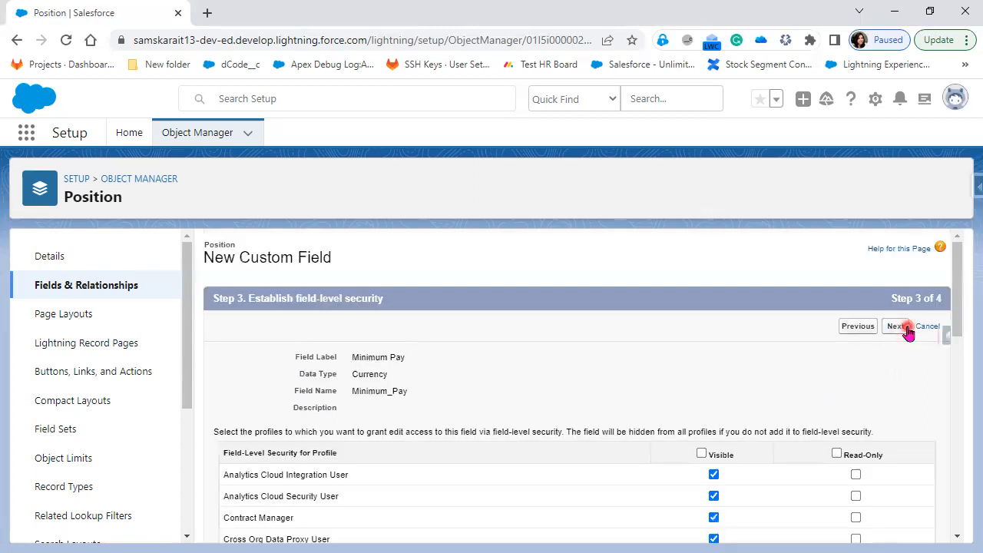
{"action": "scroll", "coordinate": [670, 454], "scroll_direction": "down", "scroll_amount": 1}
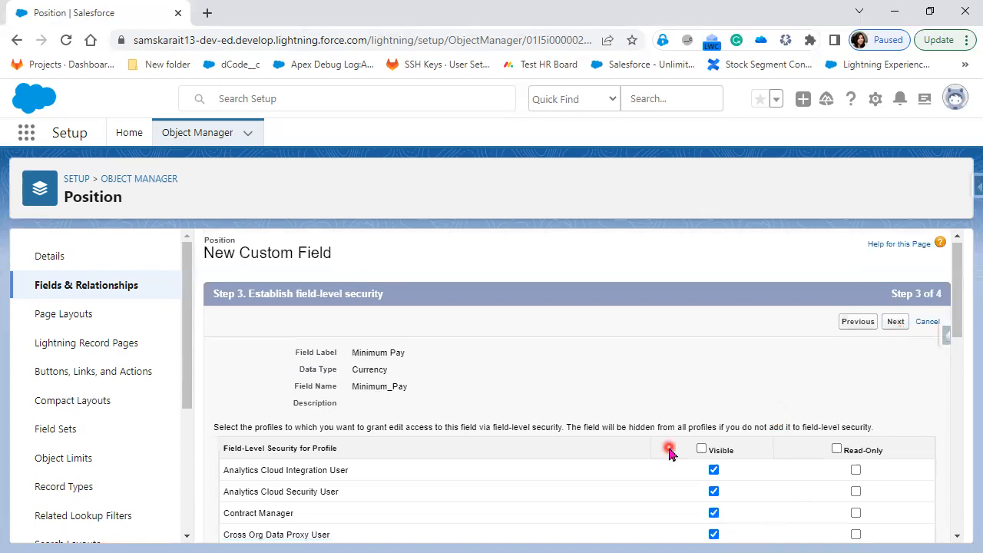
{"action": "scroll", "coordinate": [604, 390], "scroll_direction": "down", "scroll_amount": 2}
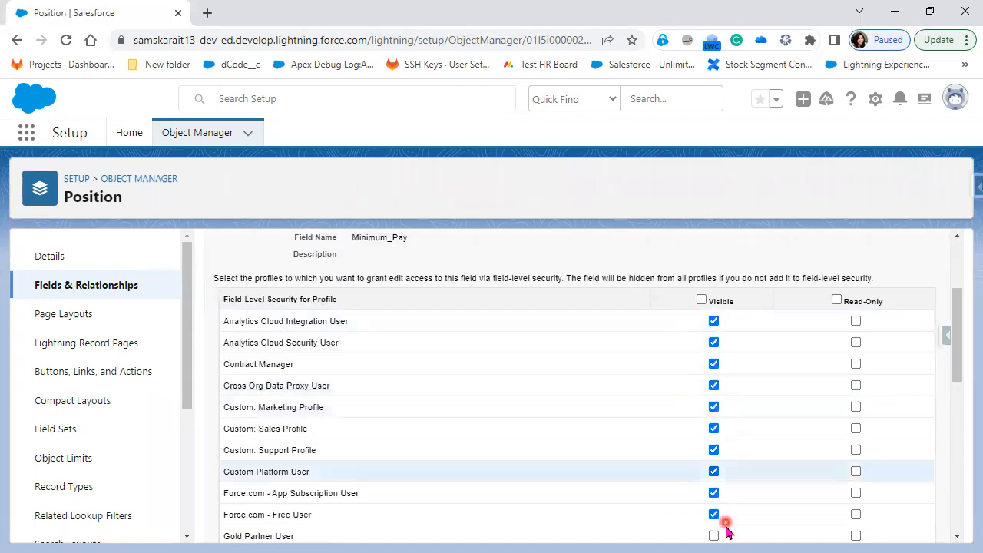
{"action": "scroll", "coordinate": [728, 532], "scroll_direction": "down", "scroll_amount": 1}
{"action": "scroll", "coordinate": [720, 473], "scroll_direction": "up", "scroll_amount": 2}
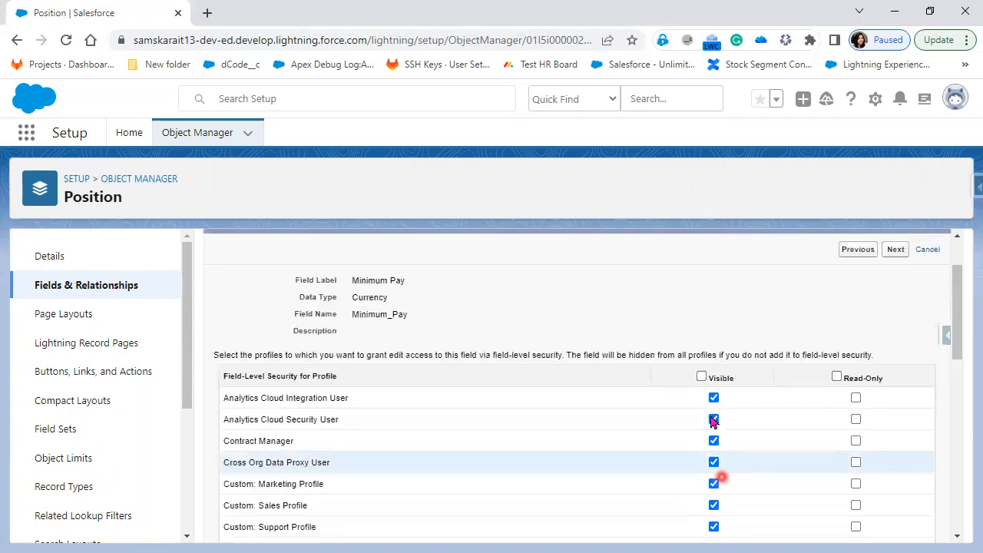
{"action": "scroll", "coordinate": [703, 457], "scroll_direction": "down", "scroll_amount": 3}
{"action": "scroll", "coordinate": [701, 456], "scroll_direction": "down", "scroll_amount": 5}
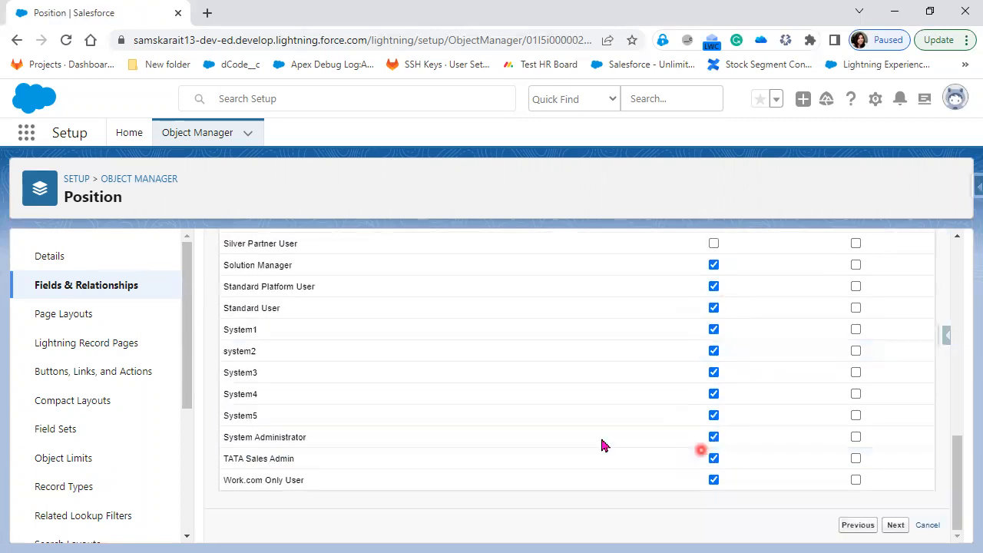
{"action": "left_click", "coordinate": [715, 394]}
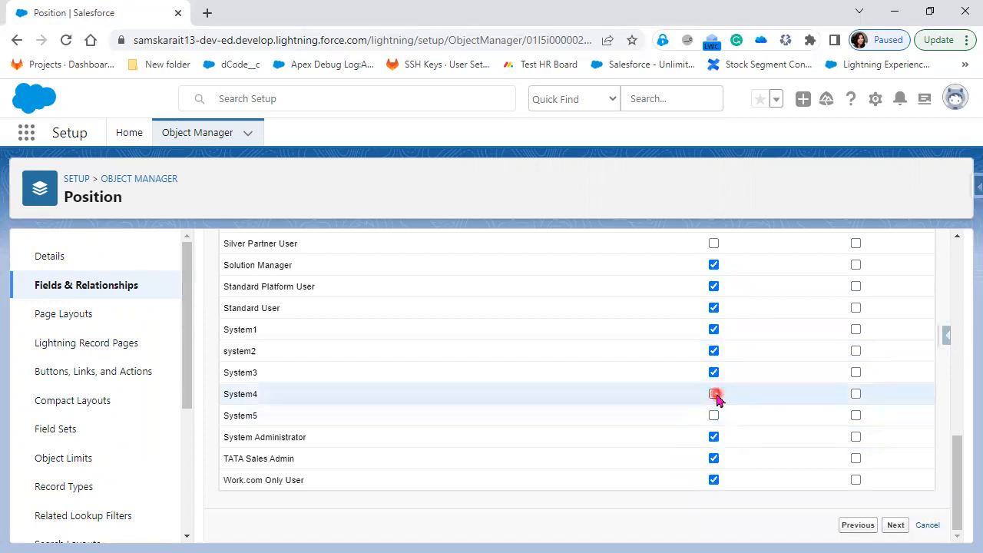
{"action": "left_click", "coordinate": [729, 372]}
{"action": "left_click", "coordinate": [714, 373]}
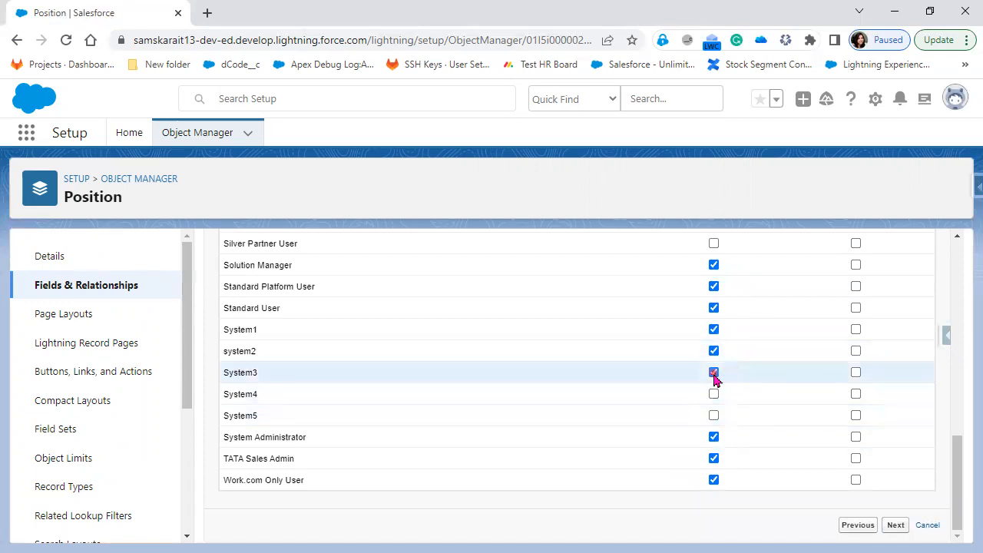
{"action": "left_click", "coordinate": [714, 352]}
{"action": "left_click", "coordinate": [717, 329]}
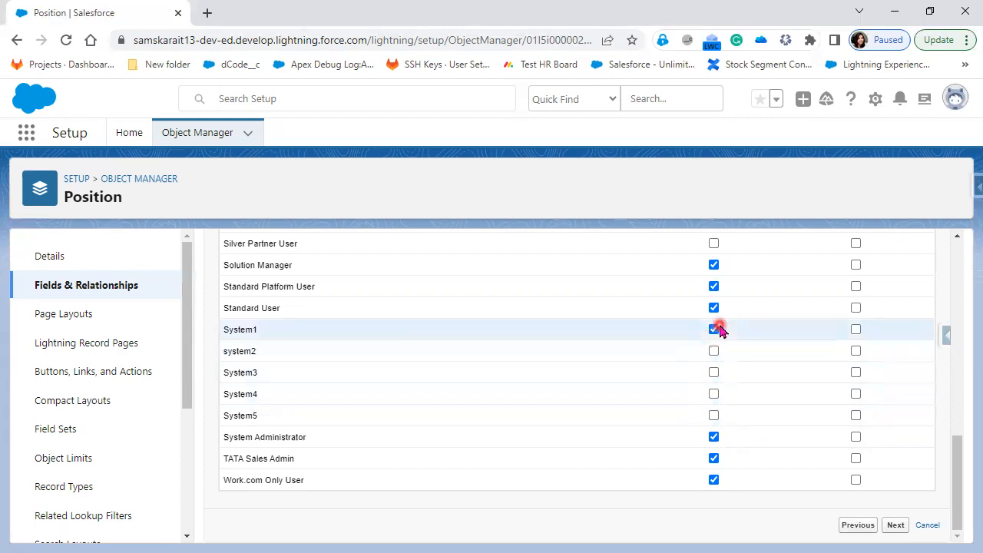
Make Minimum Pay read-only for Solution Manager and Standard Platform User
{"action": "scroll", "coordinate": [720, 330], "scroll_direction": "up", "scroll_amount": 2}
{"action": "scroll", "coordinate": [720, 329], "scroll_direction": "up", "scroll_amount": 8}
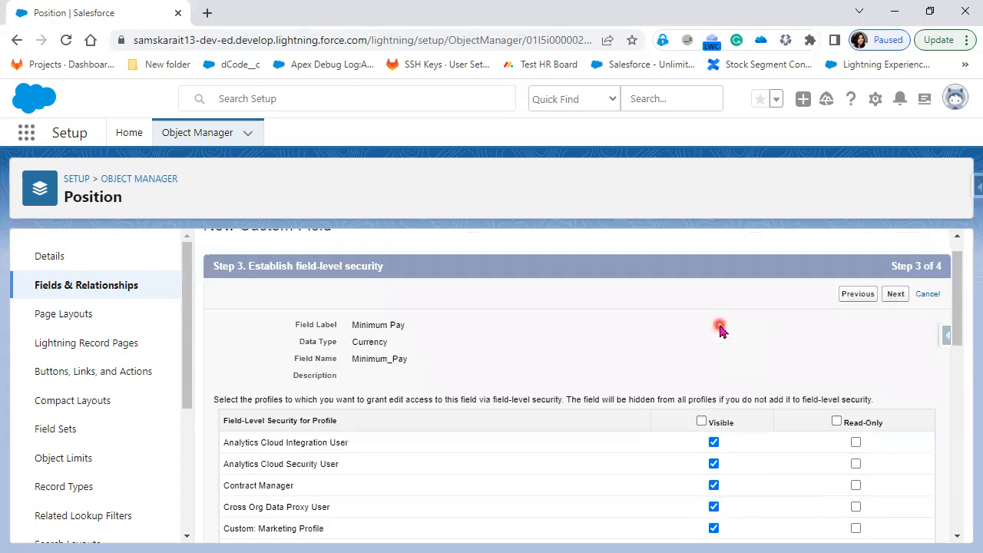
{"action": "left_click", "coordinate": [714, 468]}
{"action": "scroll", "coordinate": [714, 469], "scroll_direction": "down", "scroll_amount": 3}
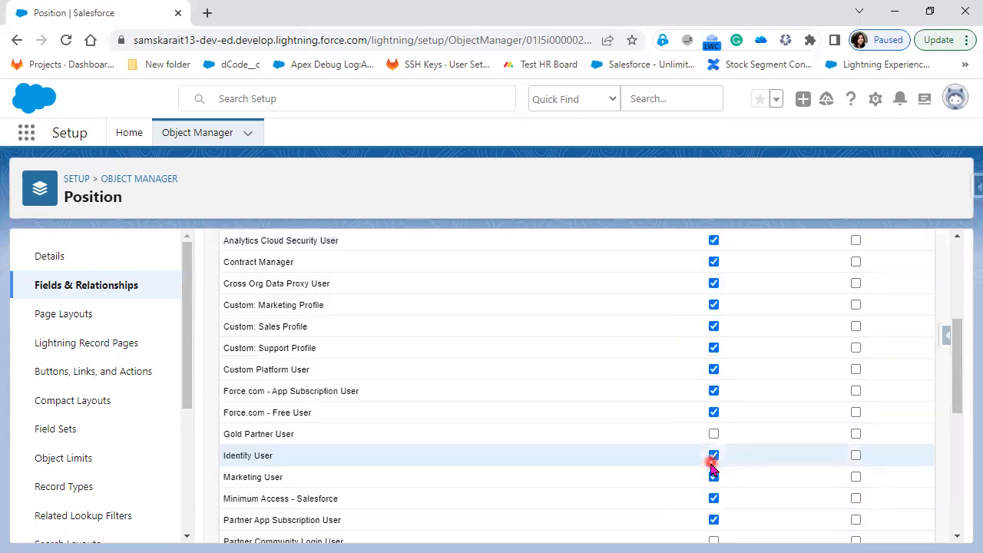
{"action": "scroll", "coordinate": [711, 466], "scroll_direction": "down", "scroll_amount": 3}
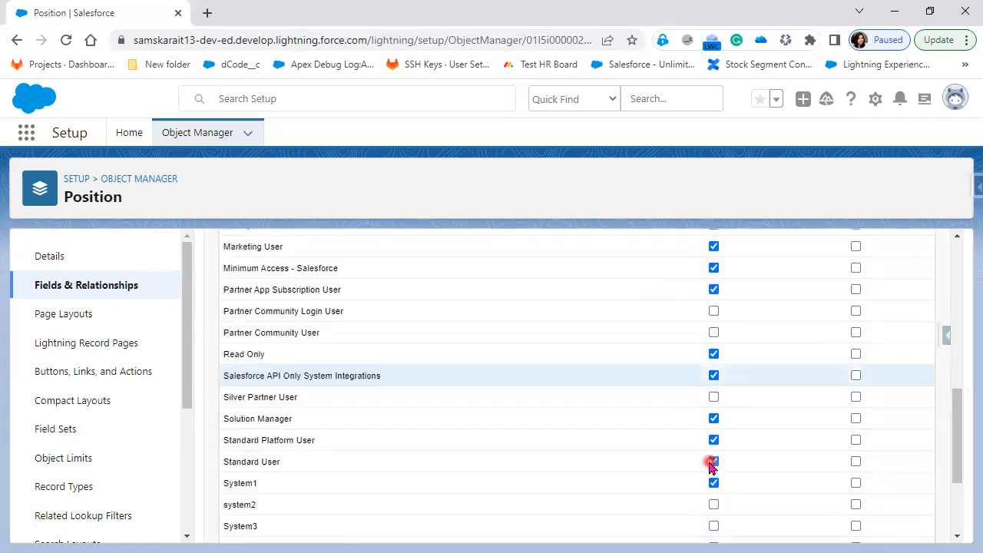
{"action": "left_click", "coordinate": [714, 440]}
{"action": "left_click", "coordinate": [855, 419]}
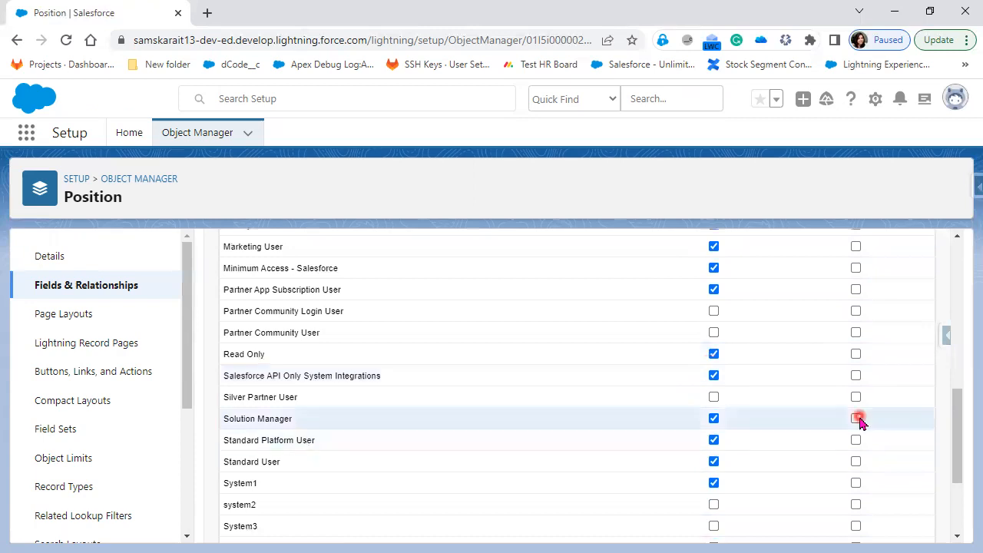
{"action": "left_click", "coordinate": [769, 463]}
{"action": "left_click", "coordinate": [812, 409]}
{"action": "left_click", "coordinate": [856, 440]}
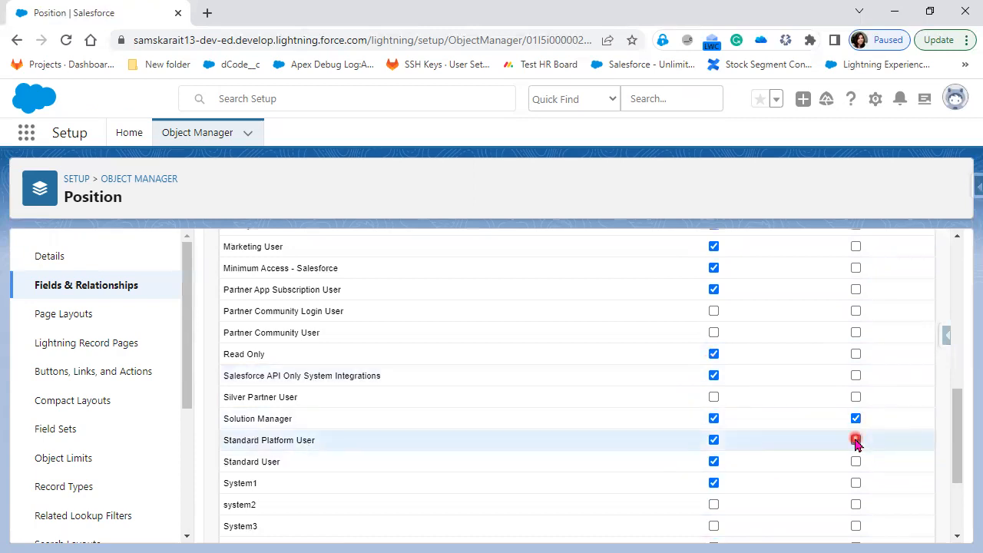
{"action": "scroll", "coordinate": [713, 415], "scroll_direction": "up", "scroll_amount": 5}
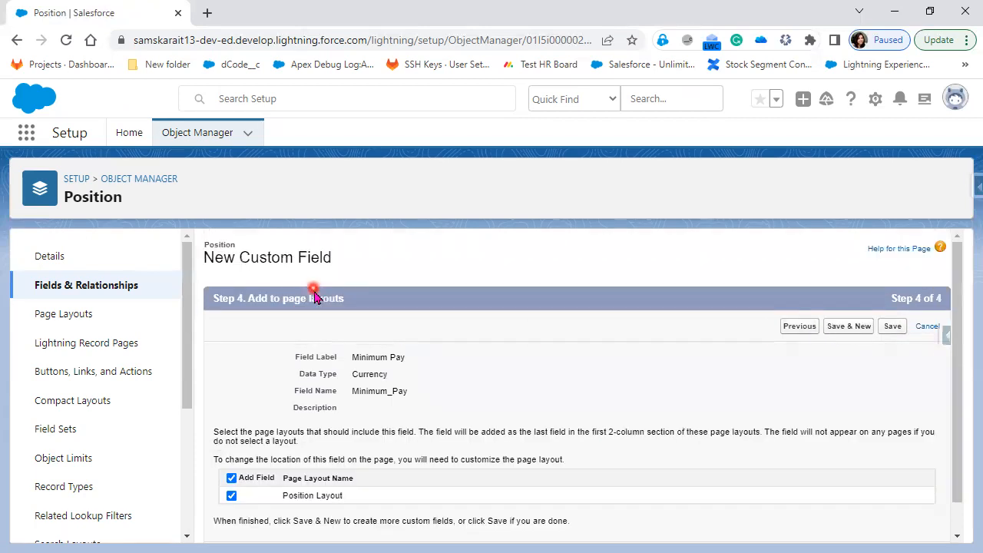
Save Minimum Pay with Save & New and pick Currency as the next field's data type
{"action": "left_click", "coordinate": [851, 329]}
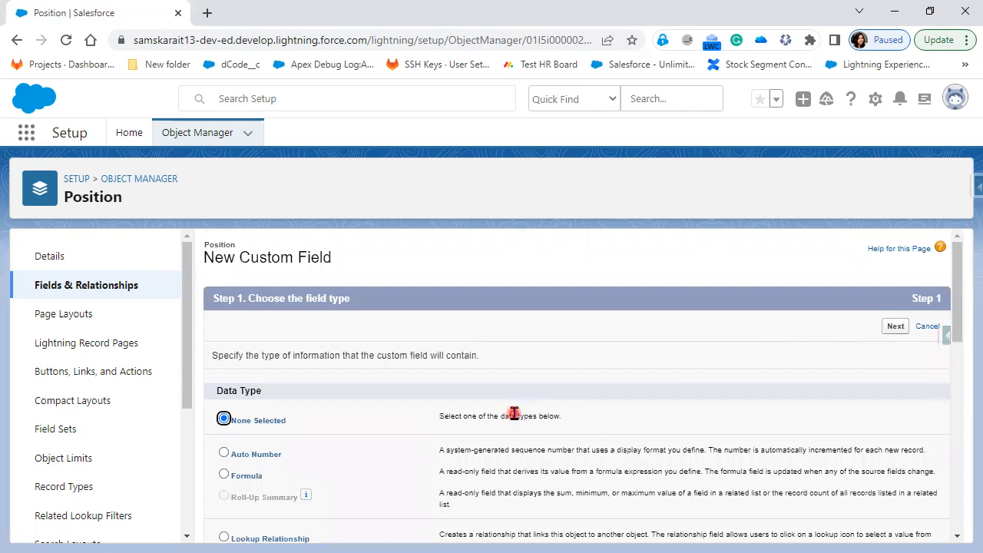
{"action": "scroll", "coordinate": [514, 414], "scroll_direction": "down", "scroll_amount": 5}
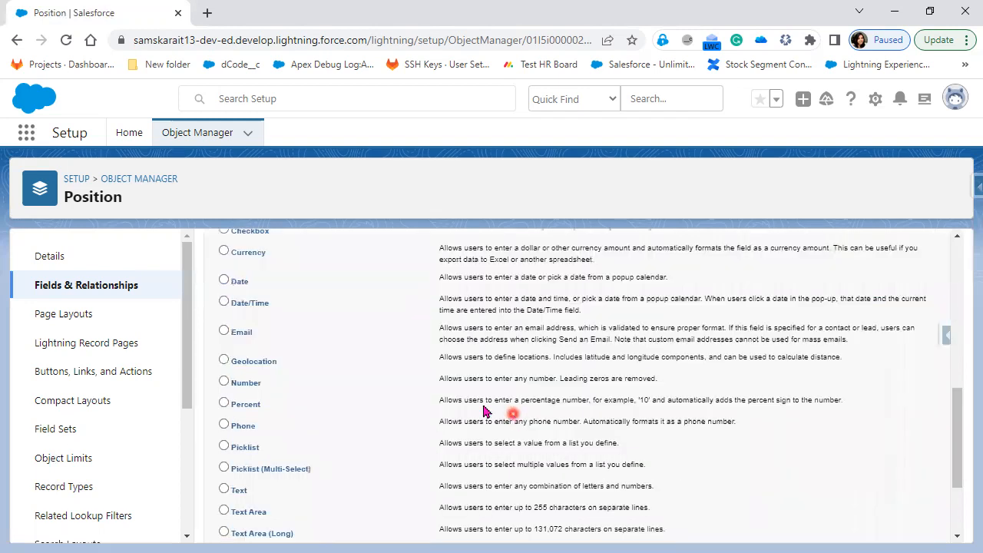
{"action": "scroll", "coordinate": [484, 407], "scroll_direction": "down", "scroll_amount": 2}
{"action": "scroll", "coordinate": [426, 376], "scroll_direction": "up", "scroll_amount": 1}
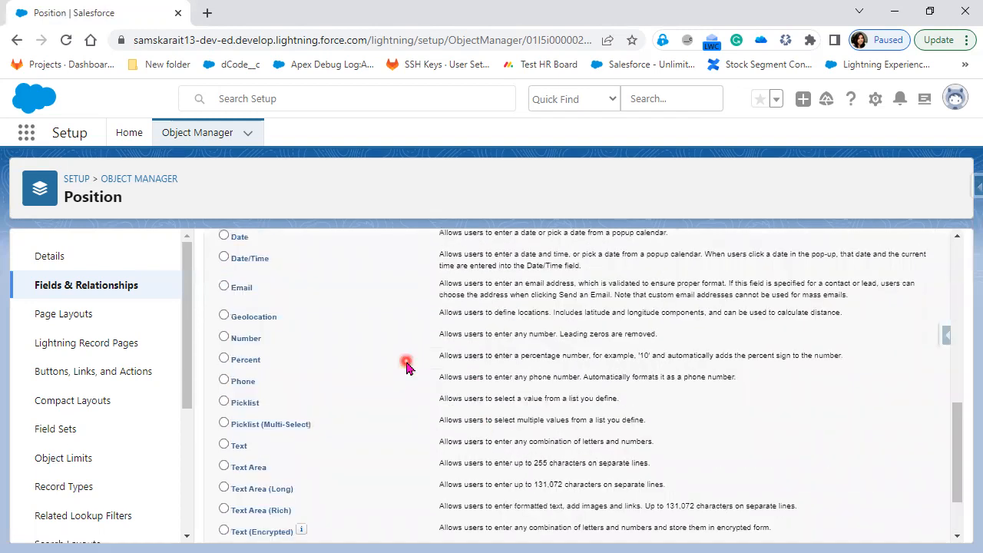
{"action": "scroll", "coordinate": [259, 344], "scroll_direction": "up", "scroll_amount": 2}
{"action": "left_click", "coordinate": [249, 353]}
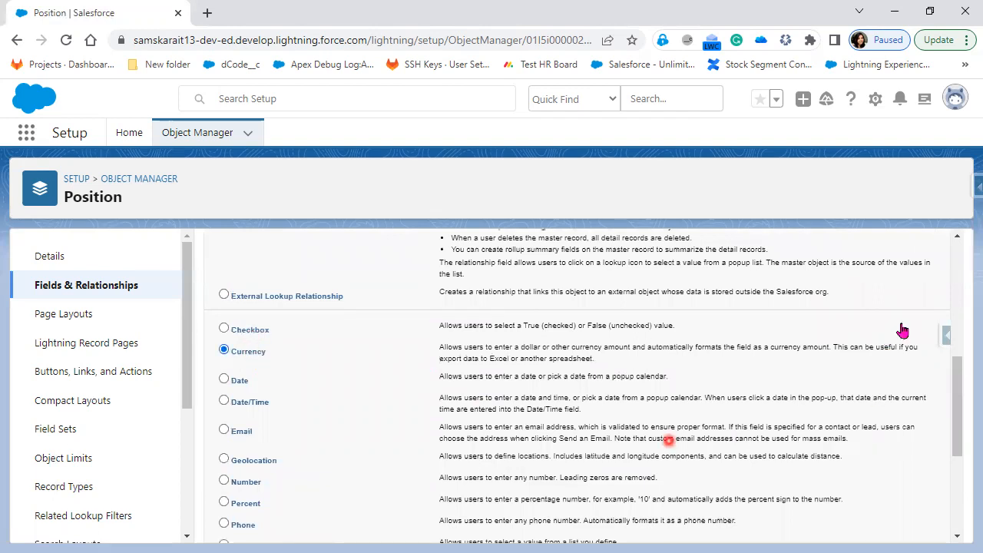
{"action": "scroll", "coordinate": [902, 330], "scroll_direction": "up", "scroll_amount": 5}
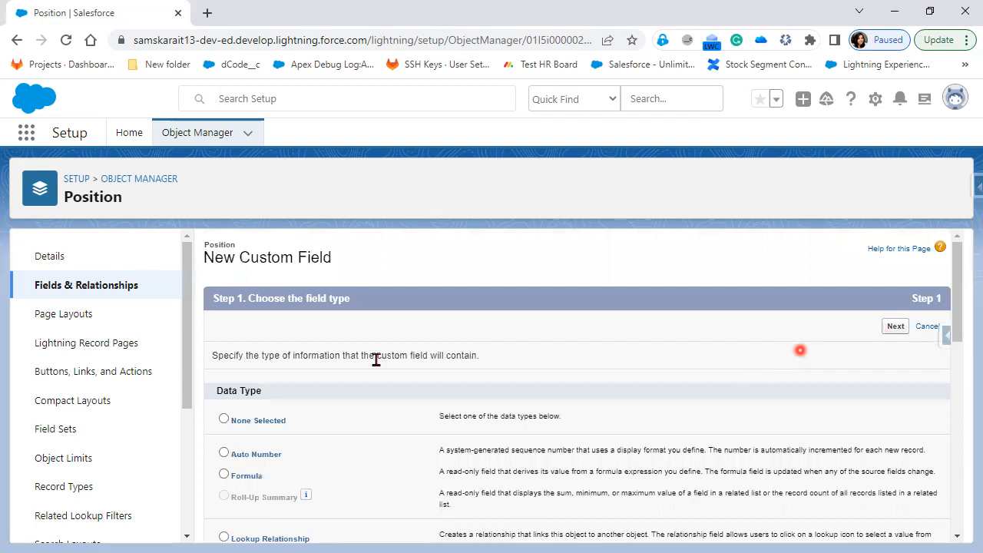
Label the currency field 'Maximum Budget' with length 5 and 2 decimal places
{"action": "type", "text": "Maximum Budget"}
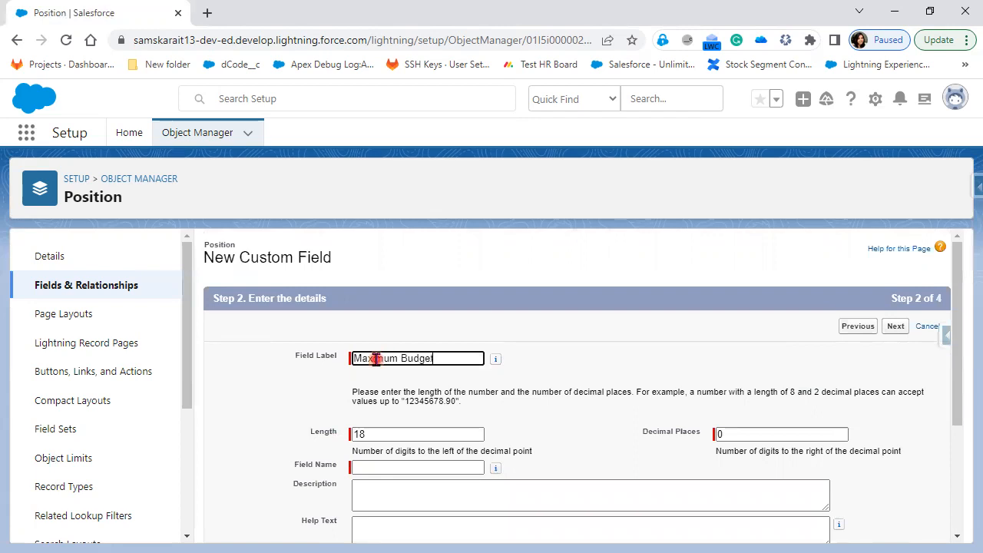
{"action": "left_click", "coordinate": [624, 379]}
{"action": "scroll", "coordinate": [615, 377], "scroll_direction": "down", "scroll_amount": 1}
{"action": "left_click", "coordinate": [315, 359]}
{"action": "type", "text": "5"}
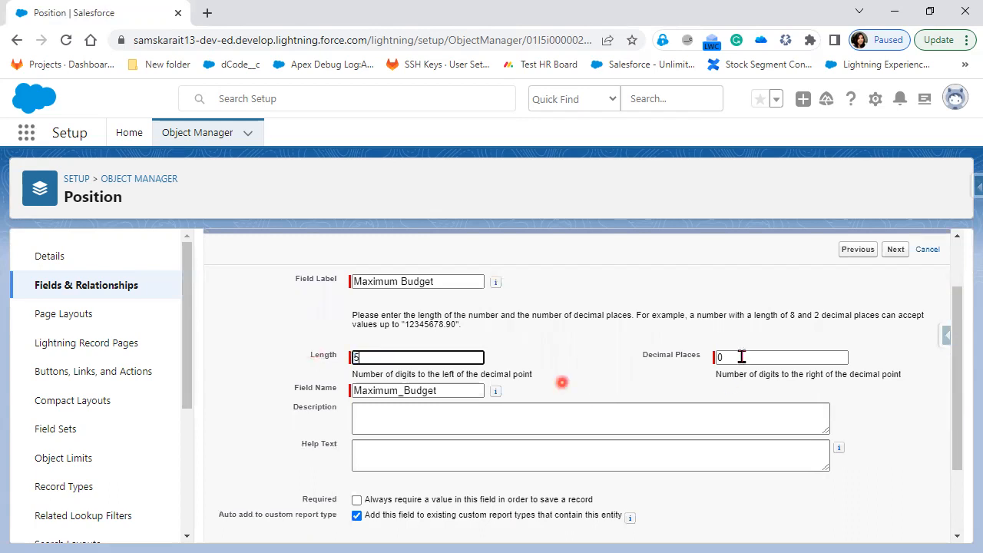
{"action": "left_click", "coordinate": [694, 355]}
{"action": "type", "text": "2"}
Add help text 'Highest Salary', mark the field required, and continue to field-level security
{"action": "scroll", "coordinate": [876, 415], "scroll_direction": "down", "scroll_amount": 1}
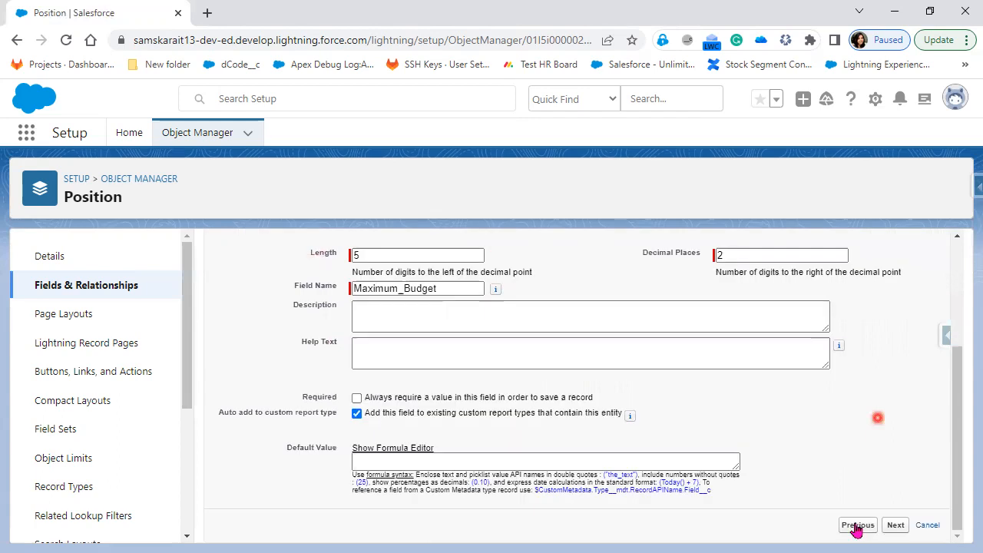
{"action": "left_click", "coordinate": [895, 526]}
{"action": "left_click", "coordinate": [480, 353]}
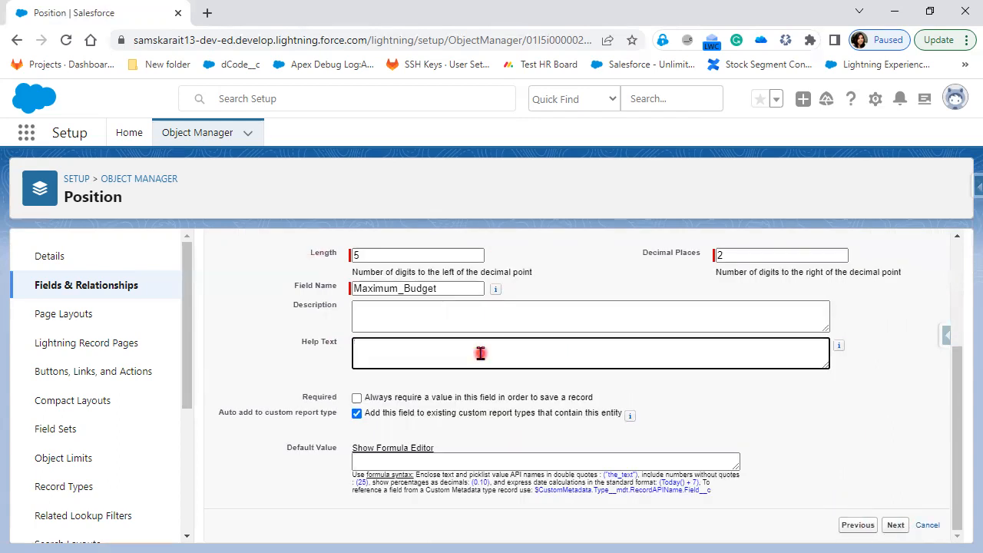
{"action": "type", "text": "Highest Salary"}
{"action": "left_click", "coordinate": [384, 345]}
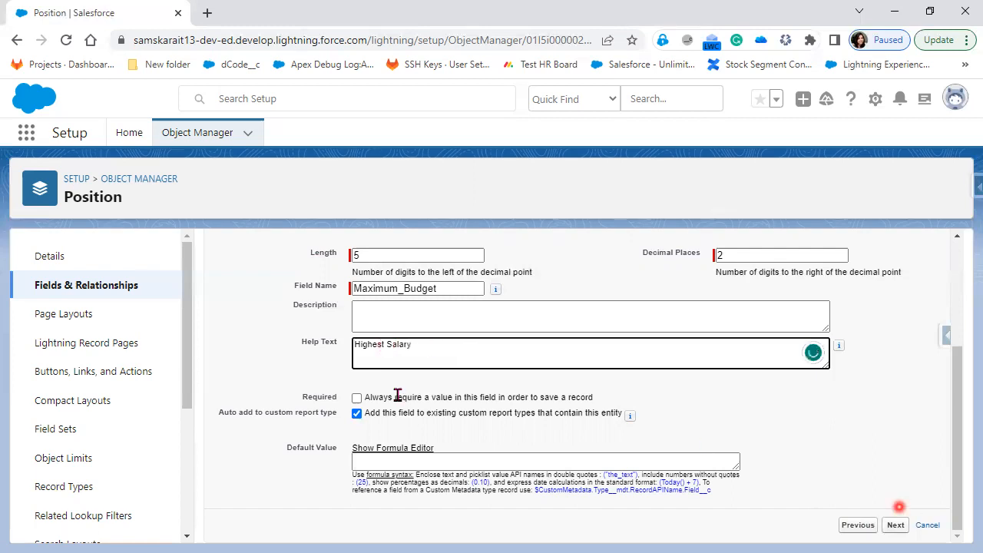
{"action": "left_click", "coordinate": [356, 397]}
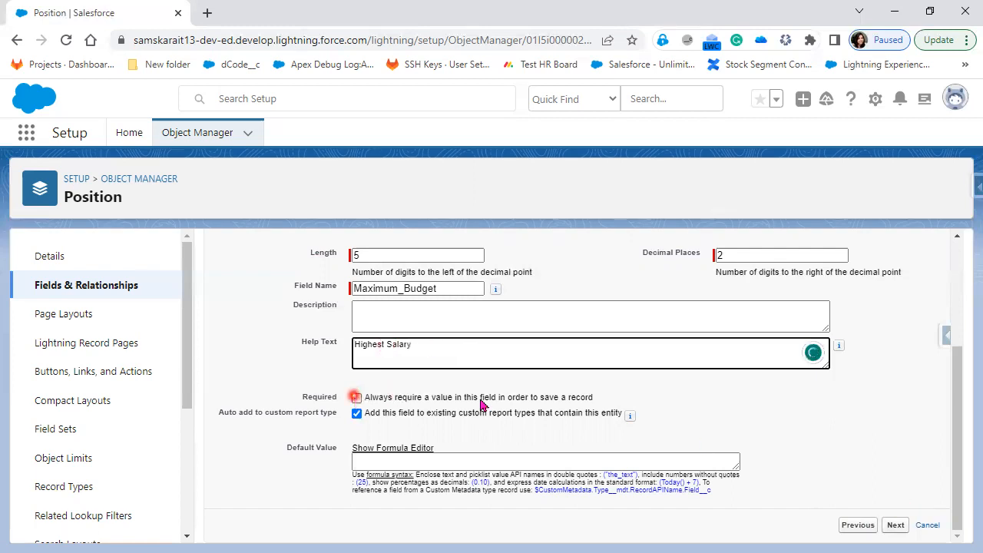
{"action": "left_click", "coordinate": [896, 527]}
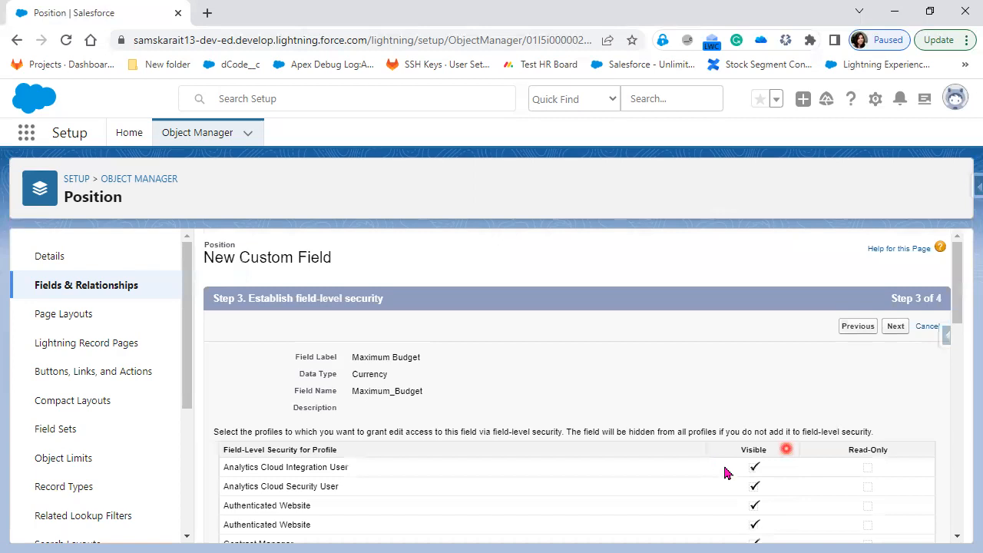
Pass field-level security and save Maximum Budget on the Position Layout with Save & New
{"action": "scroll", "coordinate": [725, 473], "scroll_direction": "down", "scroll_amount": 3}
{"action": "scroll", "coordinate": [725, 471], "scroll_direction": "down", "scroll_amount": 6}
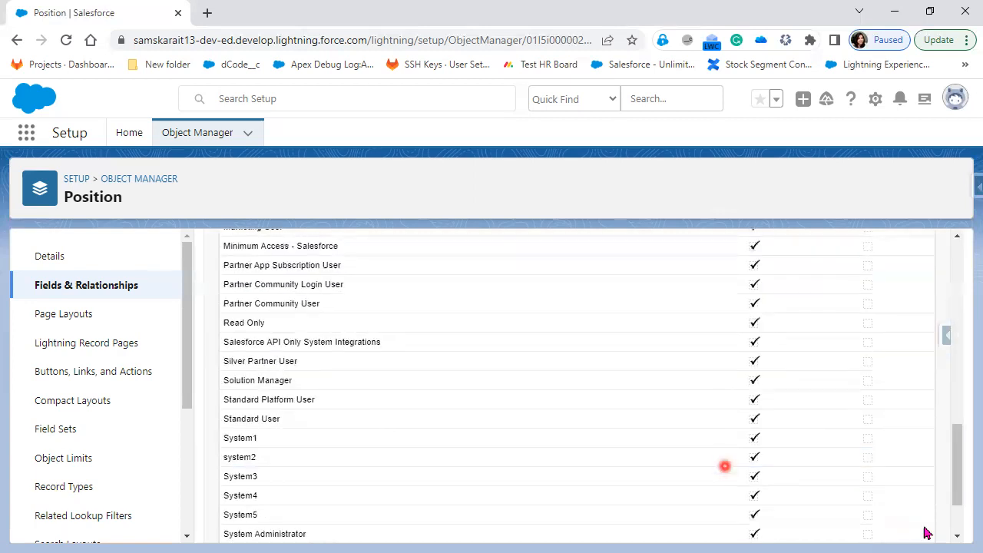
{"action": "scroll", "coordinate": [925, 531], "scroll_direction": "up", "scroll_amount": 2}
{"action": "scroll", "coordinate": [925, 531], "scroll_direction": "up", "scroll_amount": 4}
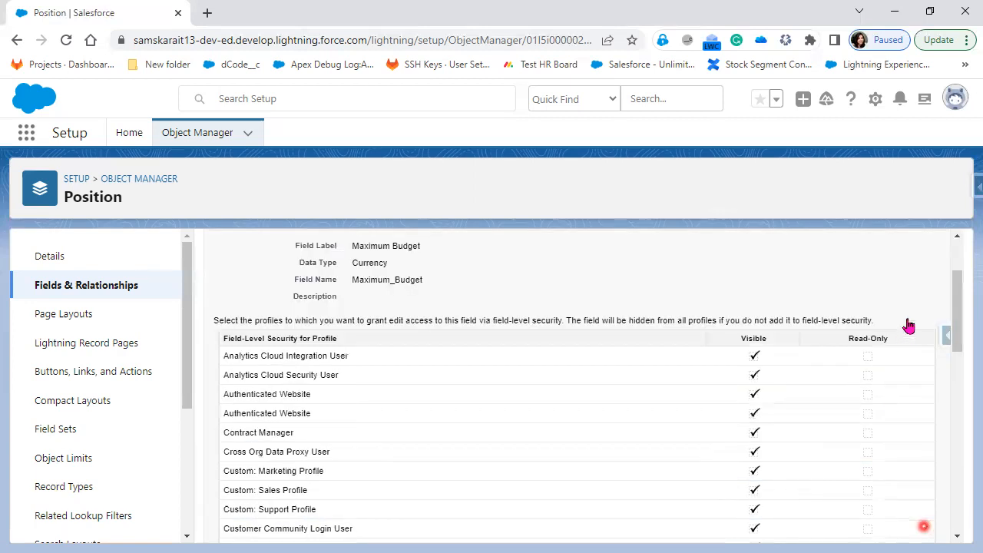
{"action": "scroll", "coordinate": [911, 325], "scroll_direction": "up", "scroll_amount": 2}
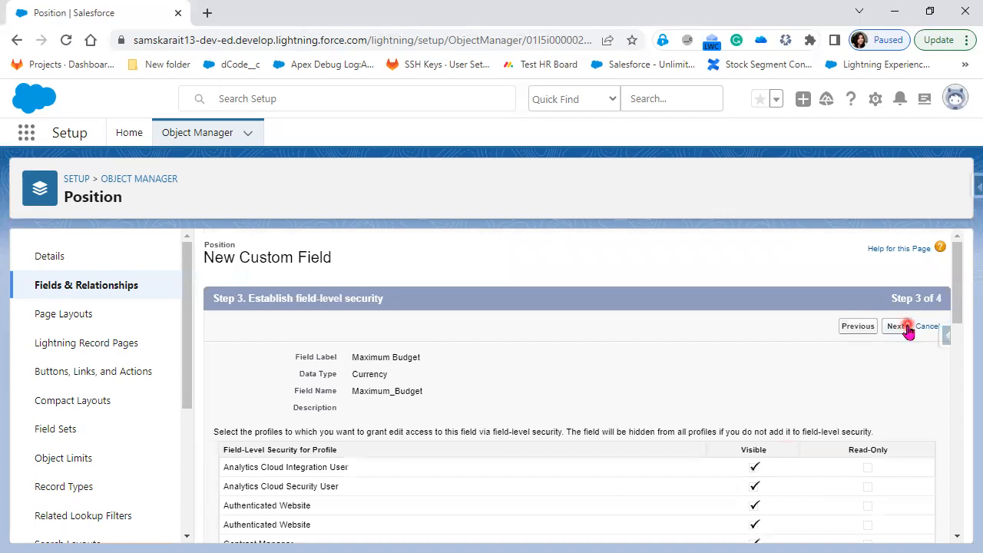
{"action": "left_click", "coordinate": [909, 329]}
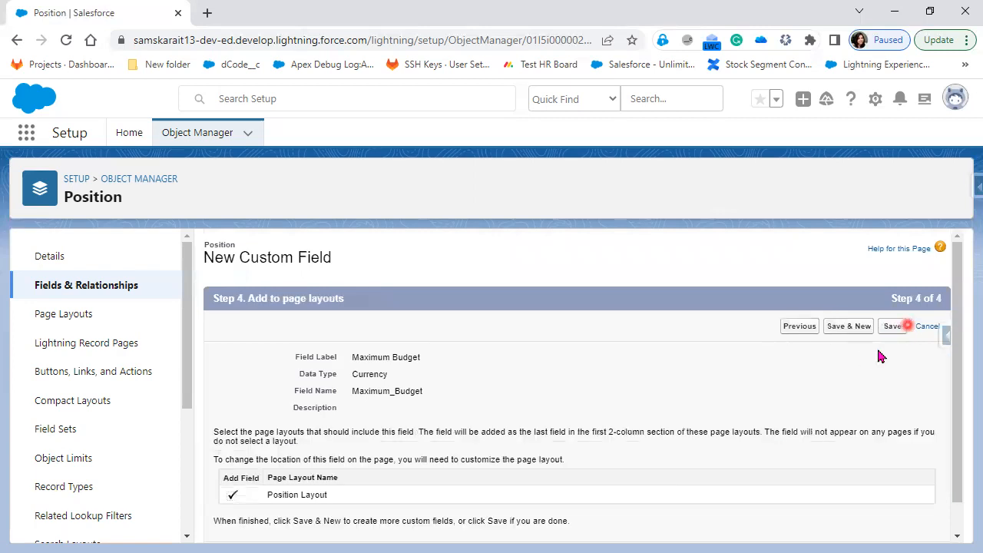
{"action": "left_click", "coordinate": [900, 328]}
{"action": "left_click", "coordinate": [828, 326]}
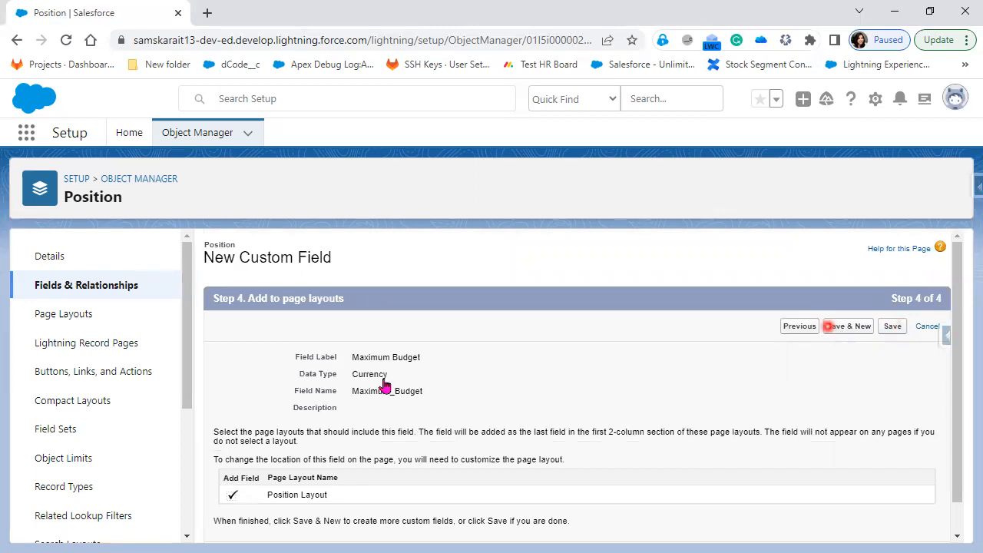
{"action": "left_click", "coordinate": [843, 331]}
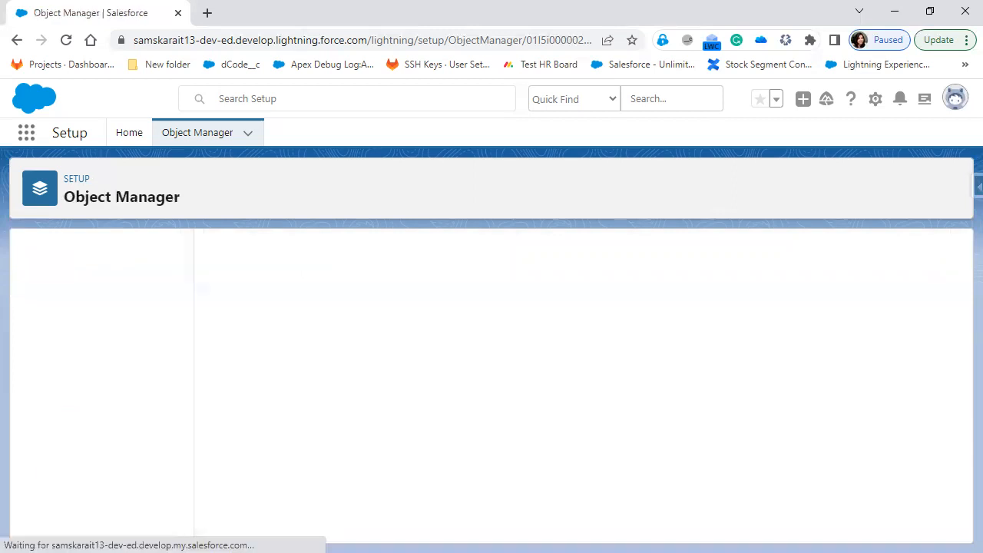
Choose Email as the new field's data type and enter the label 'HR Email Id'
{"action": "left_click", "coordinate": [526, 435]}
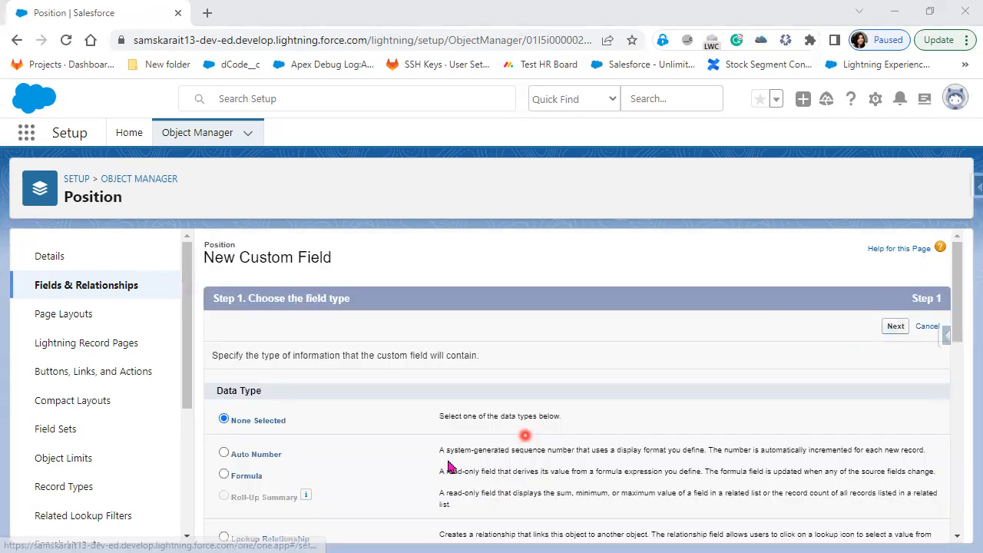
{"action": "scroll", "coordinate": [450, 466], "scroll_direction": "down", "scroll_amount": 3}
{"action": "scroll", "coordinate": [449, 465], "scroll_direction": "down", "scroll_amount": 3}
{"action": "left_click", "coordinate": [235, 402]}
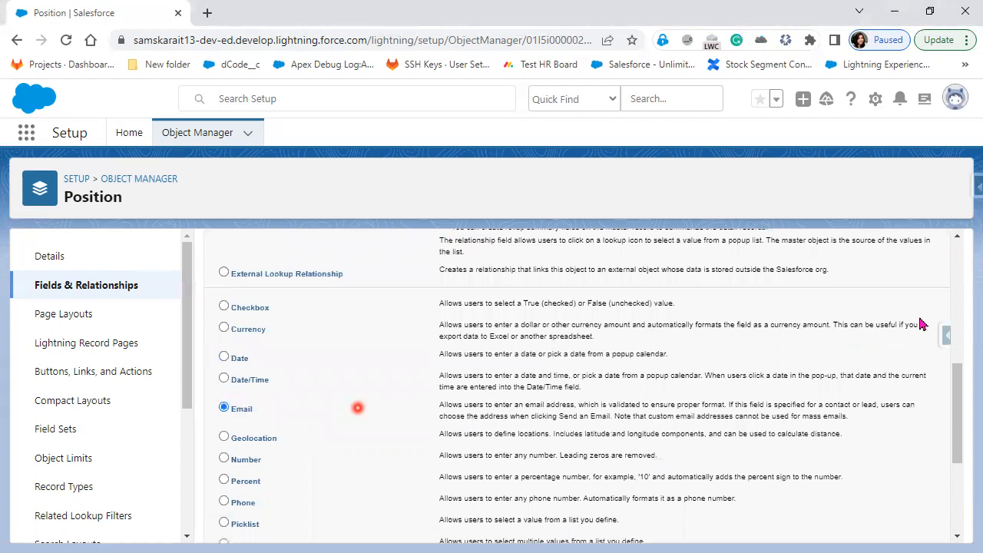
{"action": "scroll", "coordinate": [918, 327], "scroll_direction": "up", "scroll_amount": 3}
{"action": "left_click", "coordinate": [896, 250]}
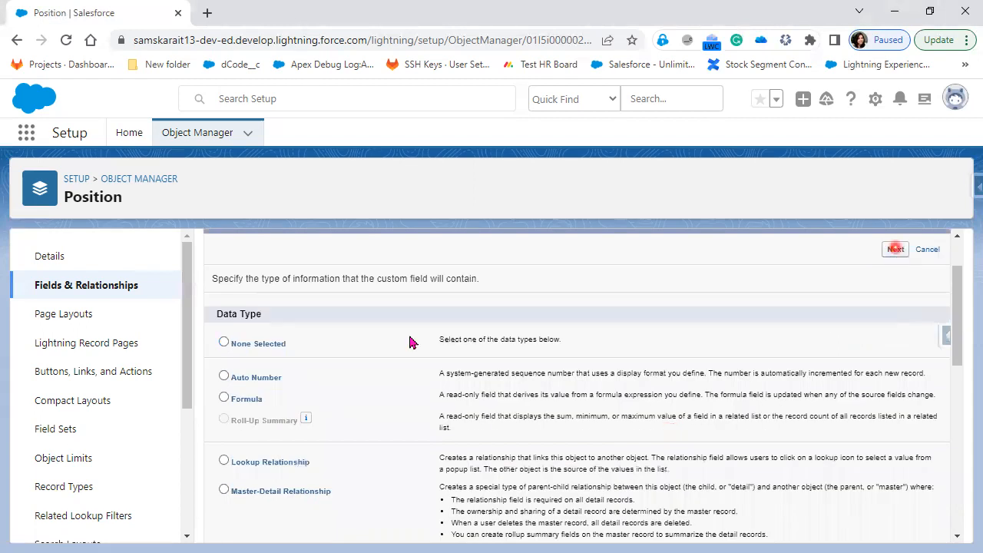
{"action": "left_click", "coordinate": [395, 361]}
{"action": "type", "text": "HR Email Id"}
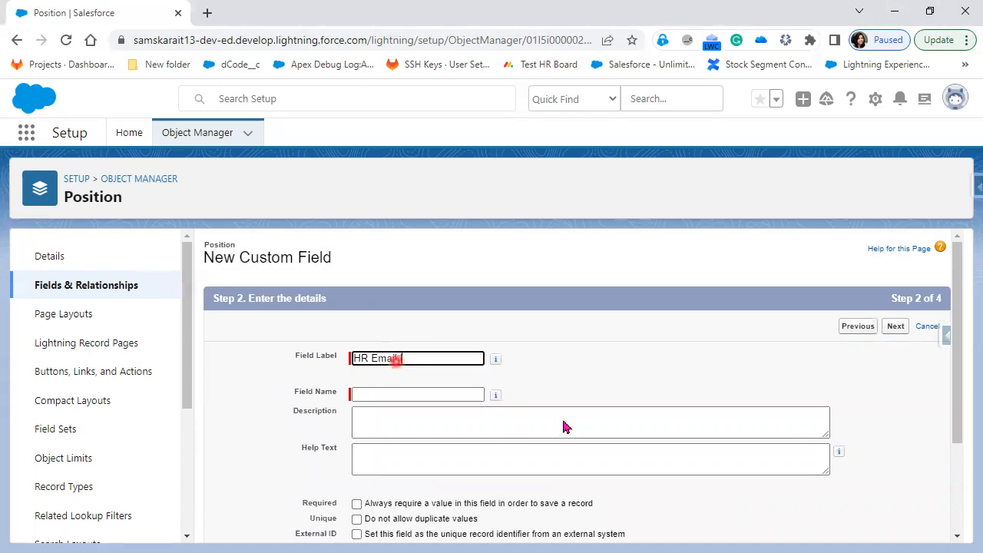
Generate the HR_Email_Id field name and make the field required, leaving duplicates allowed
{"action": "left_click", "coordinate": [634, 410]}
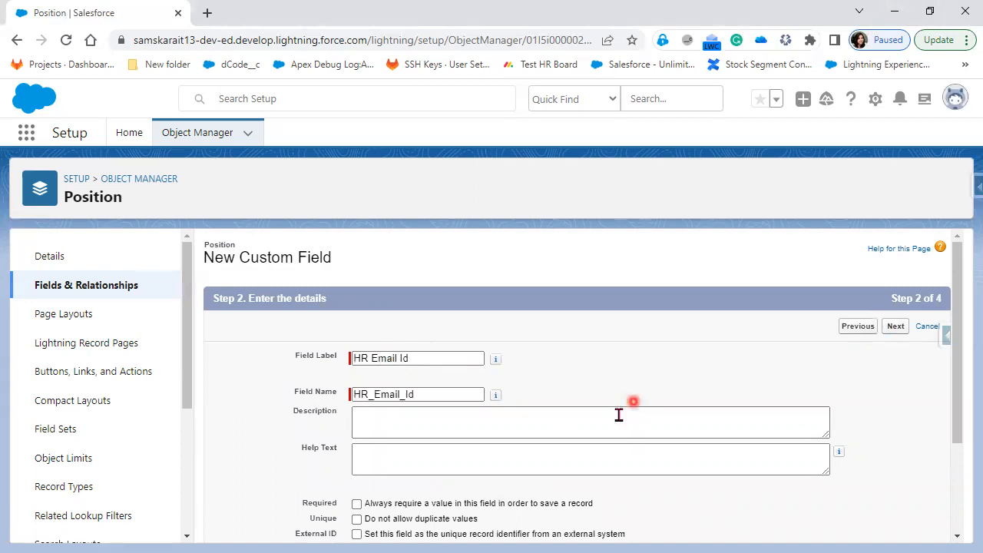
{"action": "scroll", "coordinate": [380, 382], "scroll_direction": "down", "scroll_amount": 1}
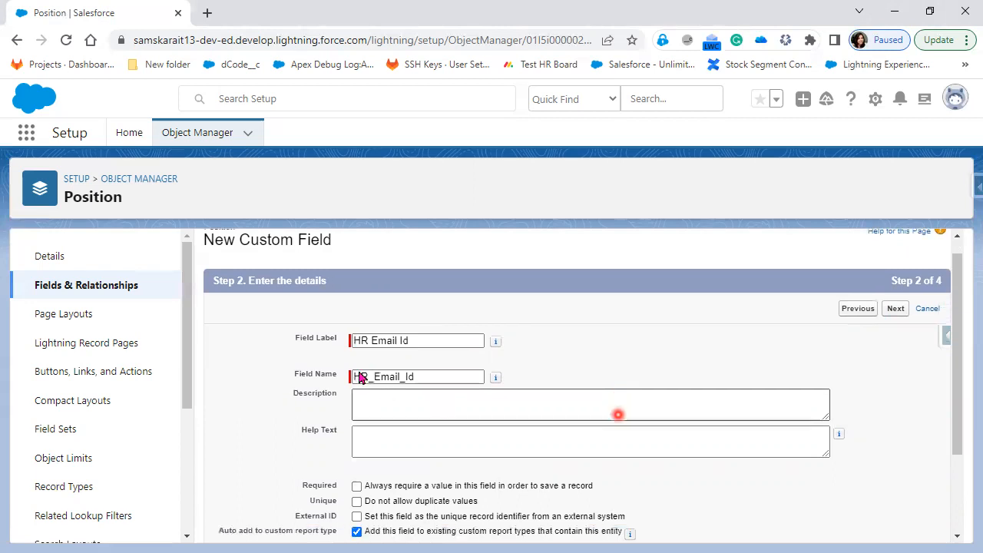
{"action": "scroll", "coordinate": [359, 374], "scroll_direction": "down", "scroll_amount": 2}
{"action": "left_click", "coordinate": [358, 369]}
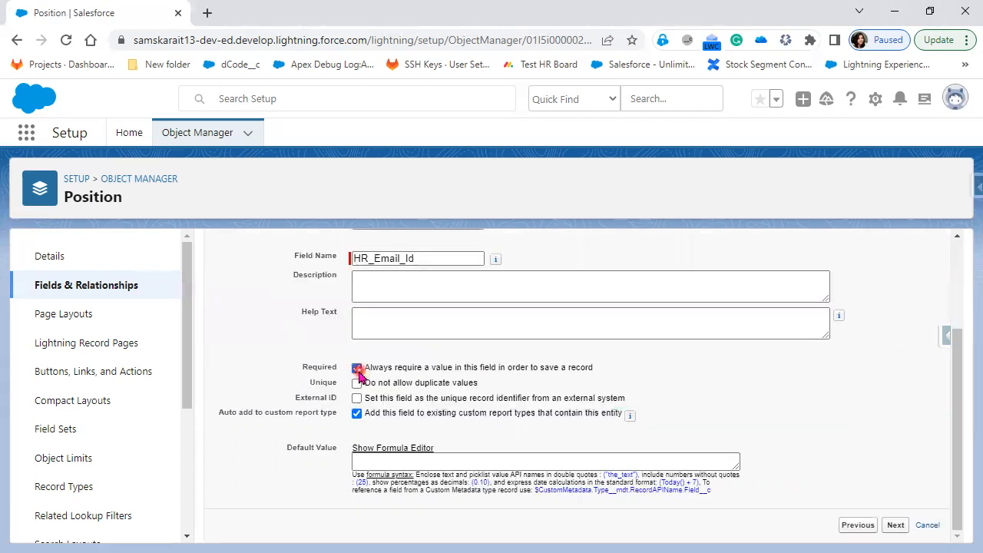
{"action": "left_click", "coordinate": [357, 385]}
{"action": "left_click", "coordinate": [357, 384]}
Keep default field-level security and layout, then save HR Email Id with Save & New
{"action": "left_click", "coordinate": [893, 526]}
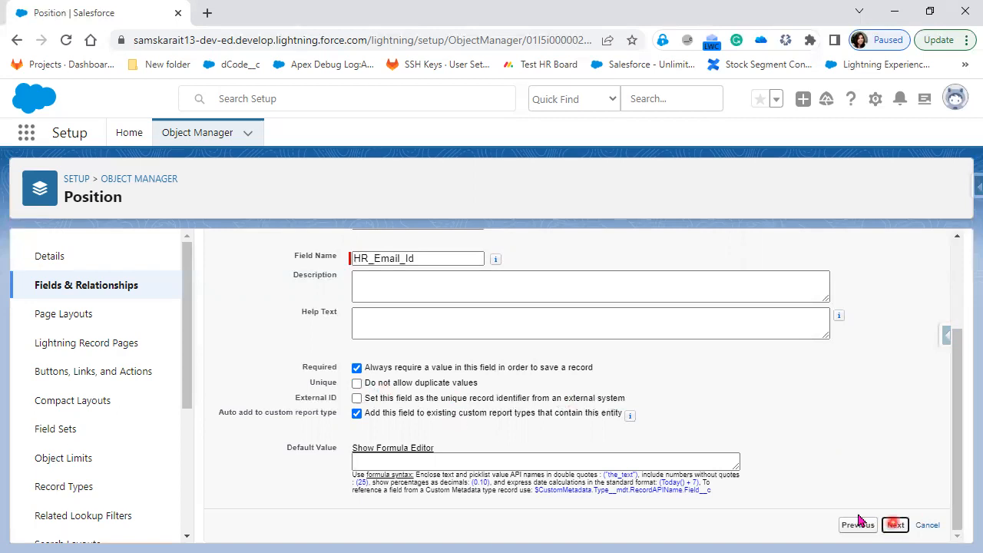
{"action": "left_click_drag", "start_coordinate": [225, 432], "coordinate": [307, 432]}
{"action": "left_click_drag", "start_coordinate": [405, 448], "coordinate": [753, 433]}
{"action": "left_click_drag", "start_coordinate": [855, 445], "coordinate": [899, 430]}
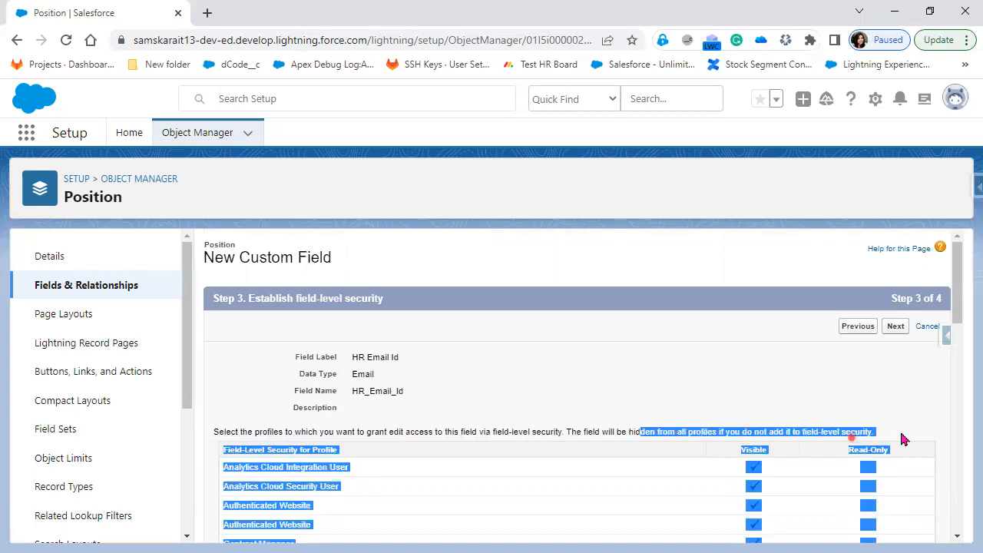
{"action": "left_click", "coordinate": [916, 335]}
{"action": "left_click", "coordinate": [899, 329]}
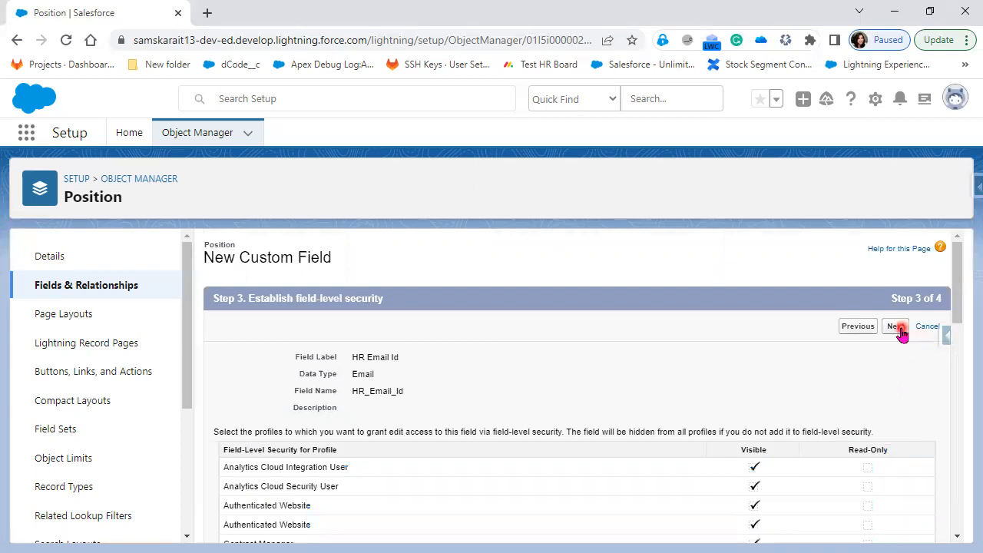
{"action": "left_click", "coordinate": [851, 330]}
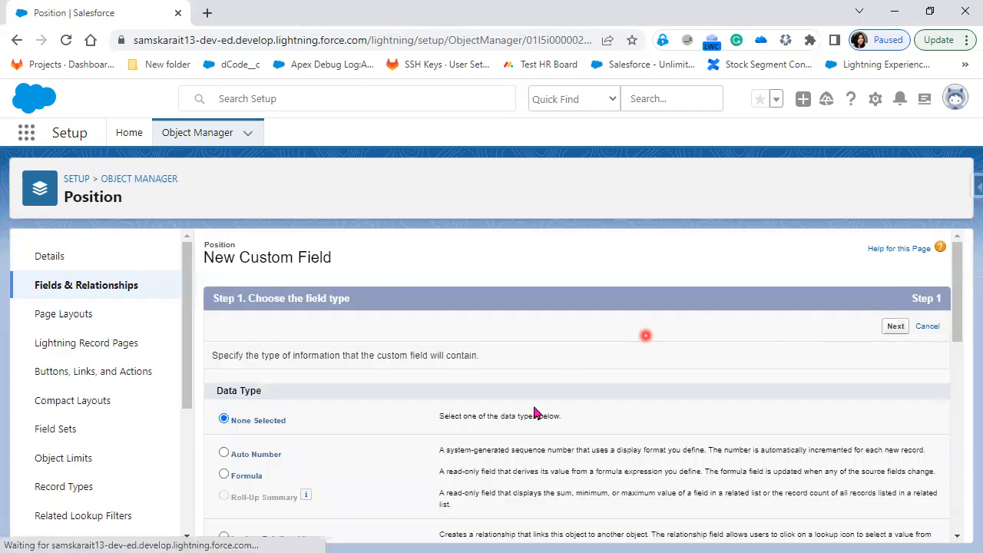
Choose Phone as the new field's data type
{"action": "scroll", "coordinate": [534, 411], "scroll_direction": "down", "scroll_amount": 1}
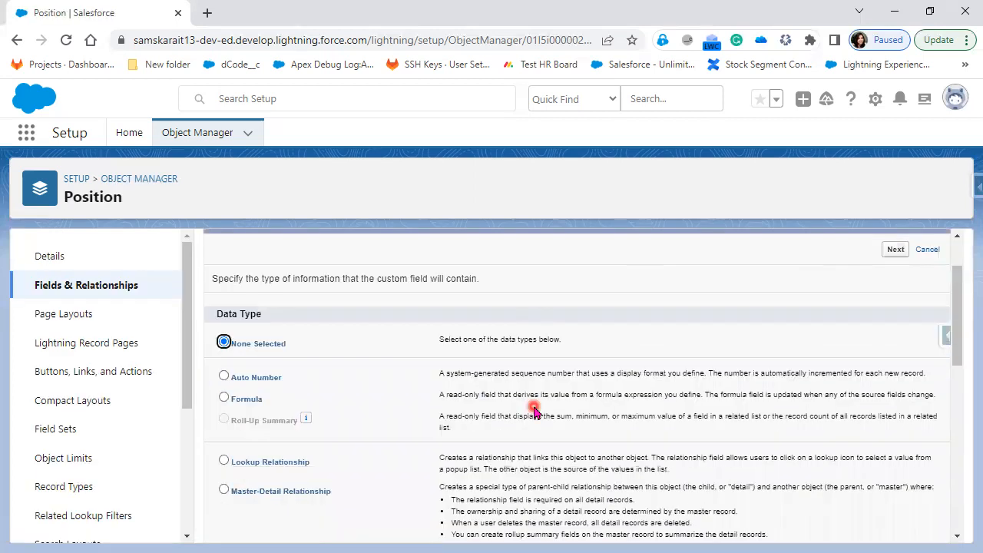
{"action": "scroll", "coordinate": [533, 411], "scroll_direction": "down", "scroll_amount": 2}
{"action": "scroll", "coordinate": [534, 411], "scroll_direction": "down", "scroll_amount": 2}
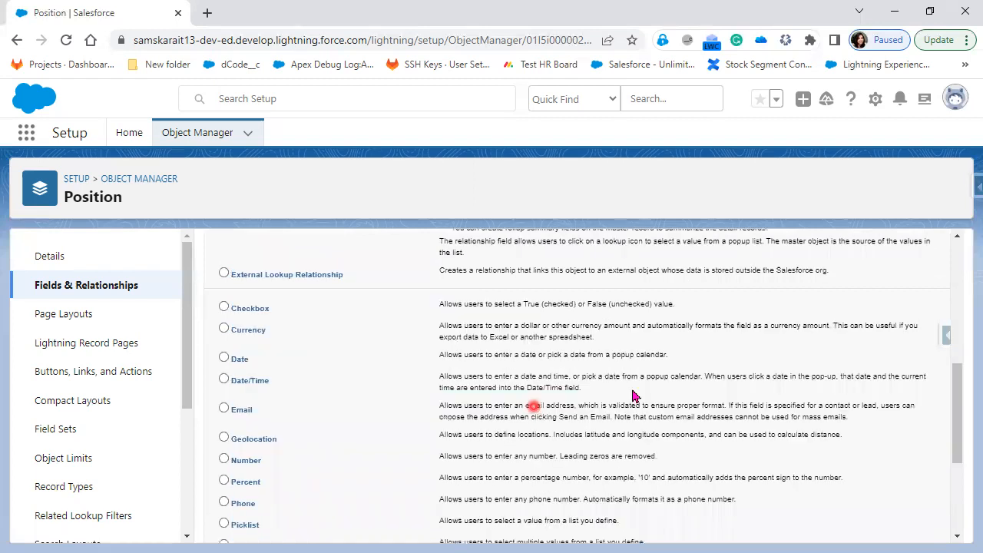
{"action": "scroll", "coordinate": [534, 411], "scroll_direction": "down", "scroll_amount": 1}
{"action": "left_click", "coordinate": [247, 427]}
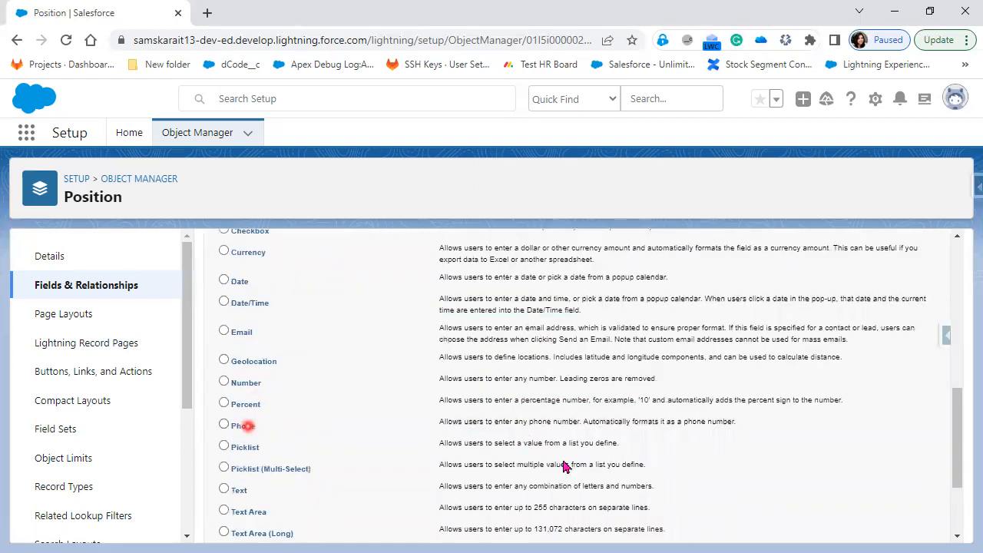
{"action": "scroll", "coordinate": [875, 338], "scroll_direction": "up", "scroll_amount": 5}
{"action": "left_click", "coordinate": [891, 329]}
Label the field 'HR Contact Number', fixing the typo, and make it required
{"action": "left_click", "coordinate": [470, 356]}
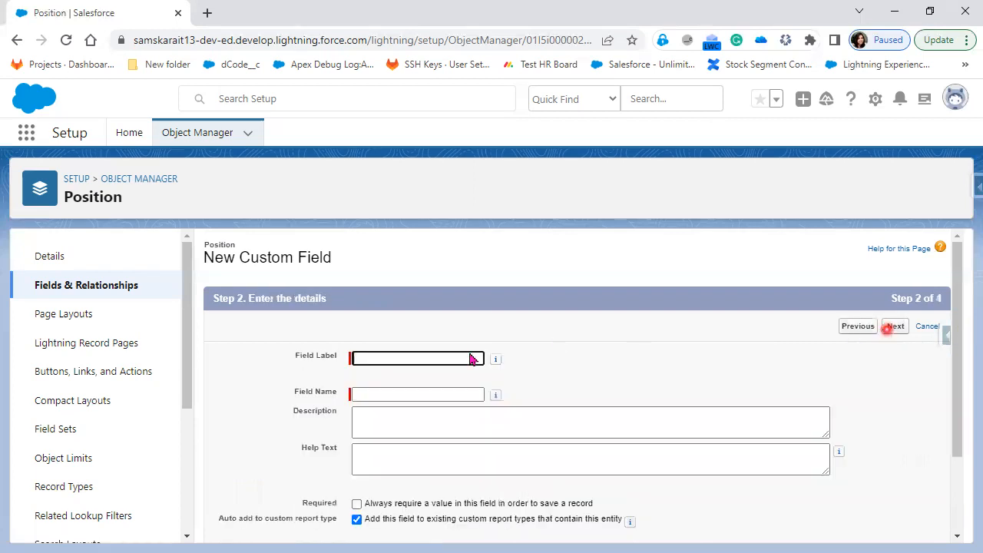
{"action": "type", "text": "HR Contact Nummber"}
{"action": "key", "text": "Left"}
{"action": "key", "text": "Left"}
{"action": "key", "text": "Left"}
{"action": "key", "text": "BackSpace"}
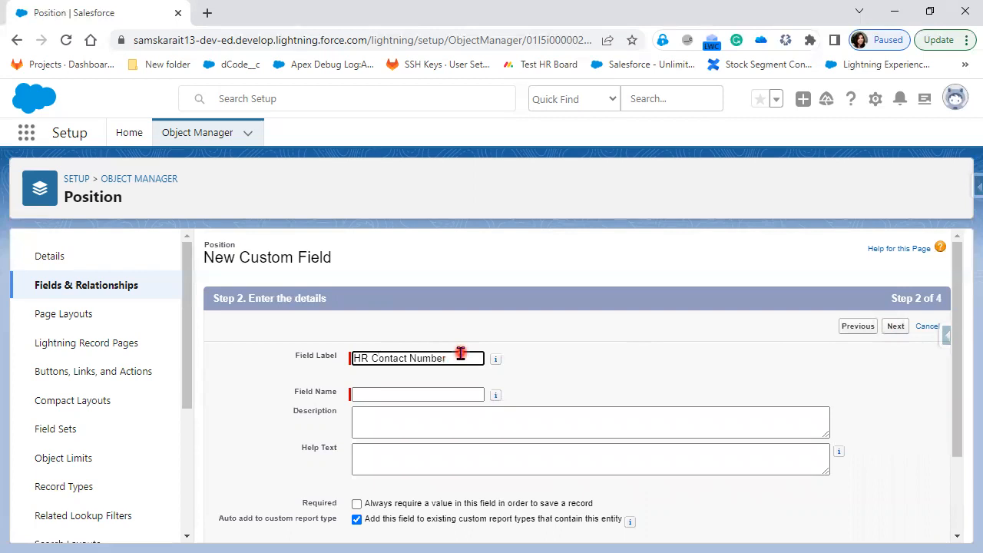
{"action": "left_click", "coordinate": [603, 385]}
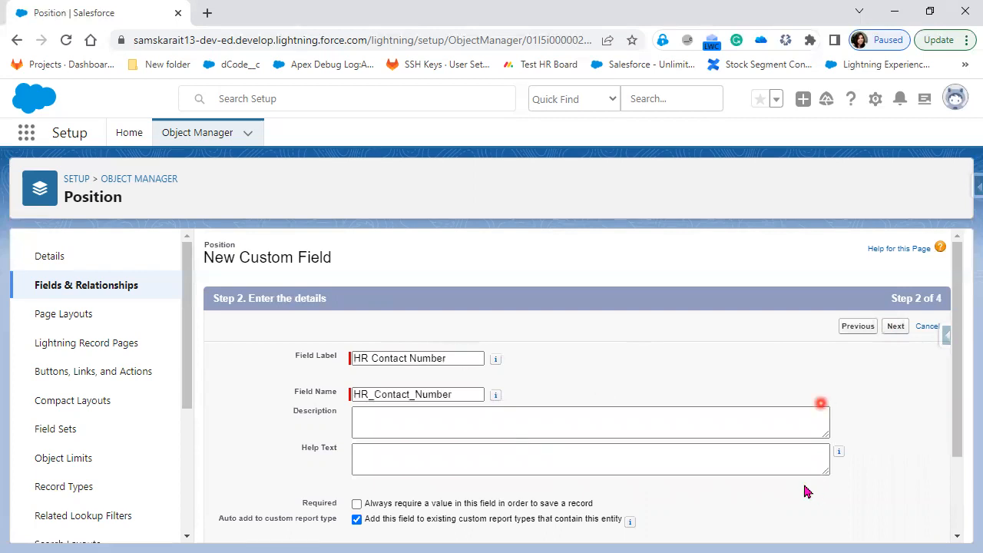
{"action": "scroll", "coordinate": [815, 491], "scroll_direction": "down", "scroll_amount": 2}
{"action": "left_click", "coordinate": [356, 397]}
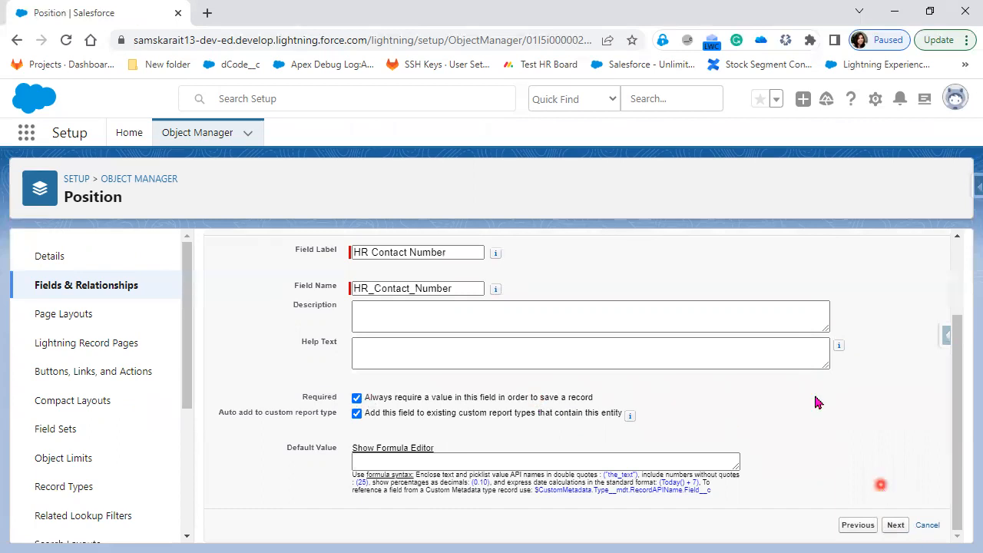
Pass field-level security and page layout, then save HR Contact Number with Save & New
{"action": "scroll", "coordinate": [818, 403], "scroll_direction": "up", "scroll_amount": 1}
{"action": "scroll", "coordinate": [899, 333], "scroll_direction": "up", "scroll_amount": 1}
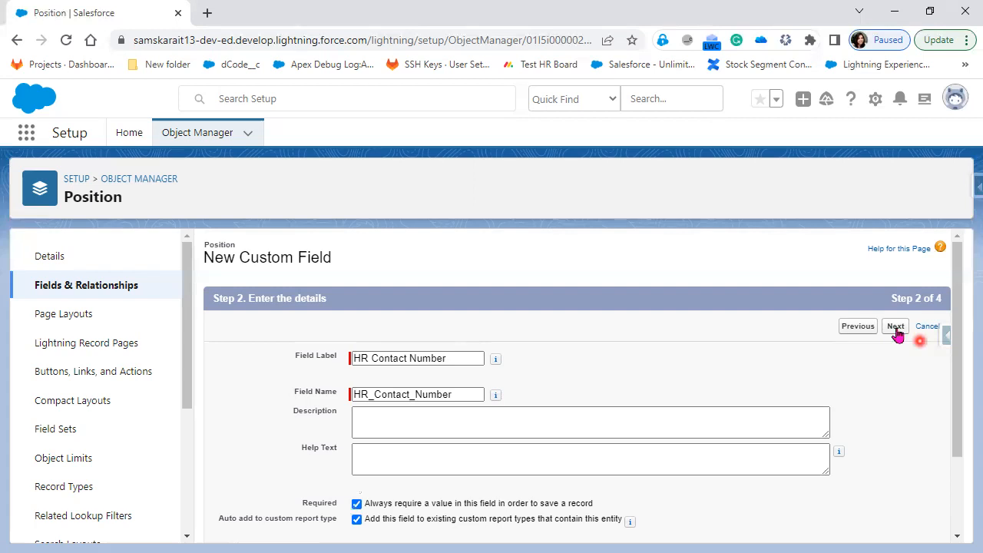
{"action": "left_click", "coordinate": [896, 328]}
{"action": "left_click", "coordinate": [812, 425]}
{"action": "left_click", "coordinate": [903, 327]}
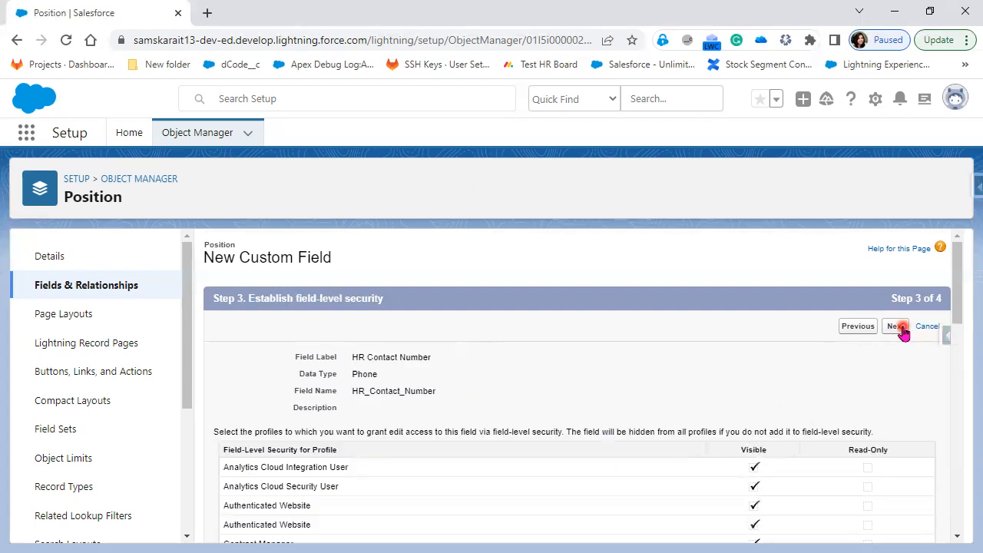
{"action": "left_click", "coordinate": [845, 332]}
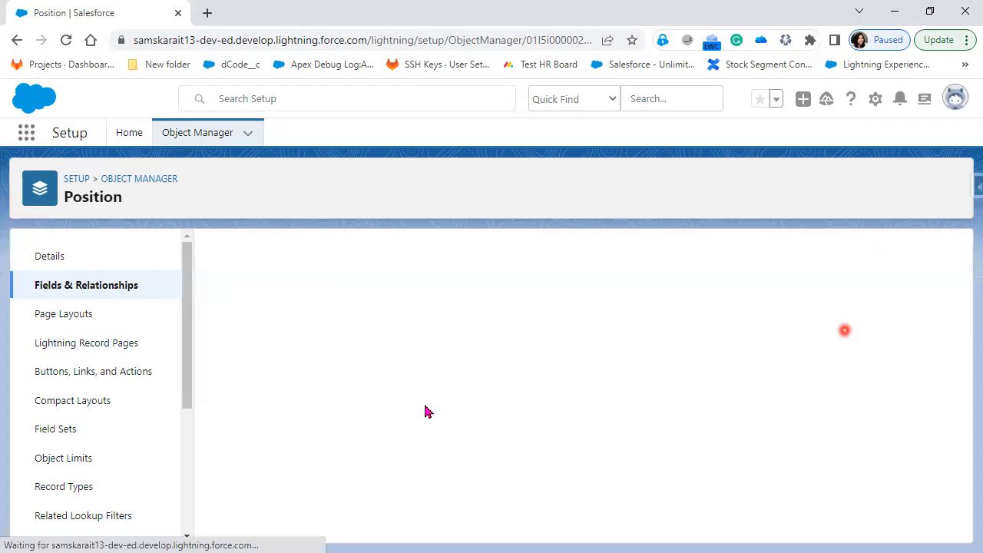
Choose Checkbox as the new field's data type
{"action": "scroll", "coordinate": [469, 430], "scroll_direction": "down", "scroll_amount": 2}
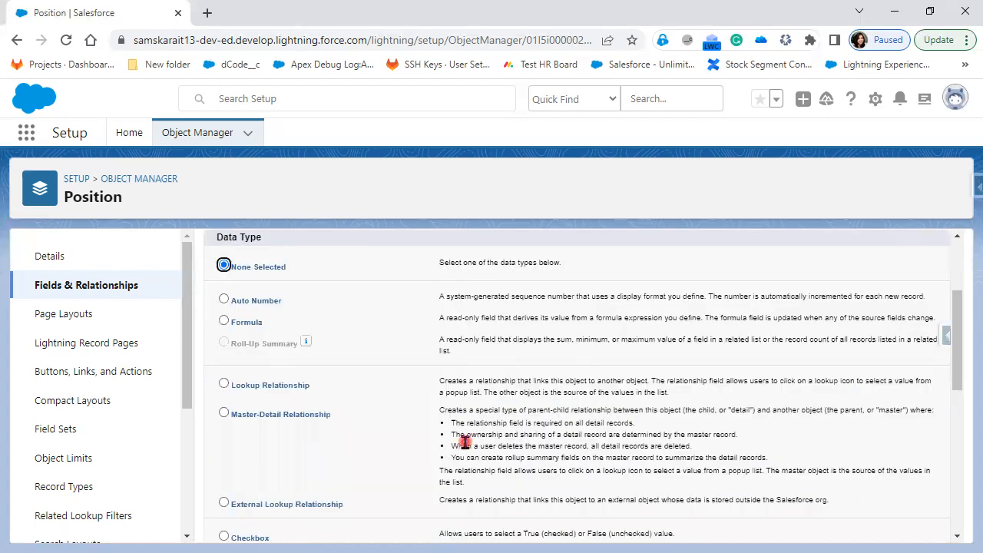
{"action": "scroll", "coordinate": [465, 441], "scroll_direction": "down", "scroll_amount": 2}
{"action": "scroll", "coordinate": [465, 441], "scroll_direction": "down", "scroll_amount": 4}
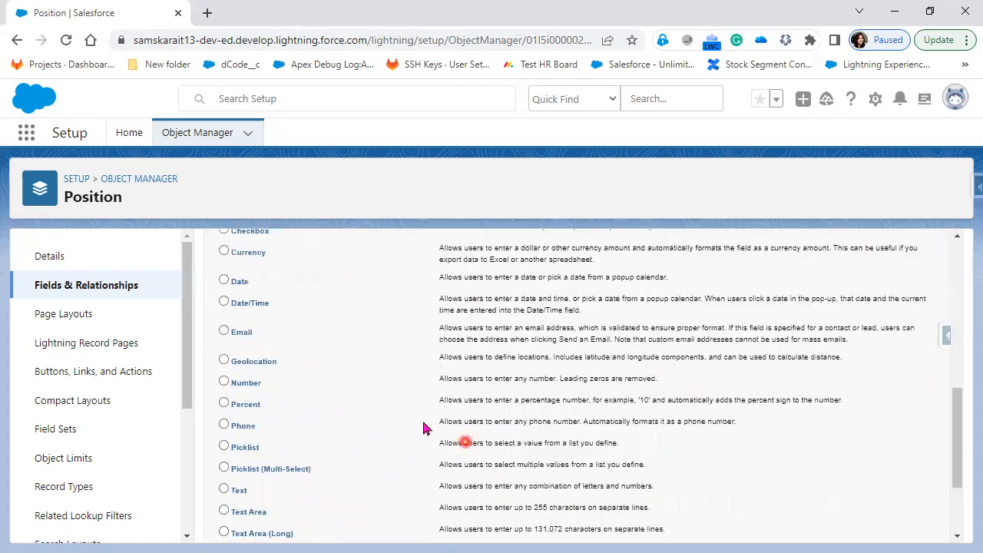
{"action": "scroll", "coordinate": [323, 340], "scroll_direction": "up", "scroll_amount": 3}
{"action": "left_click", "coordinate": [249, 310]}
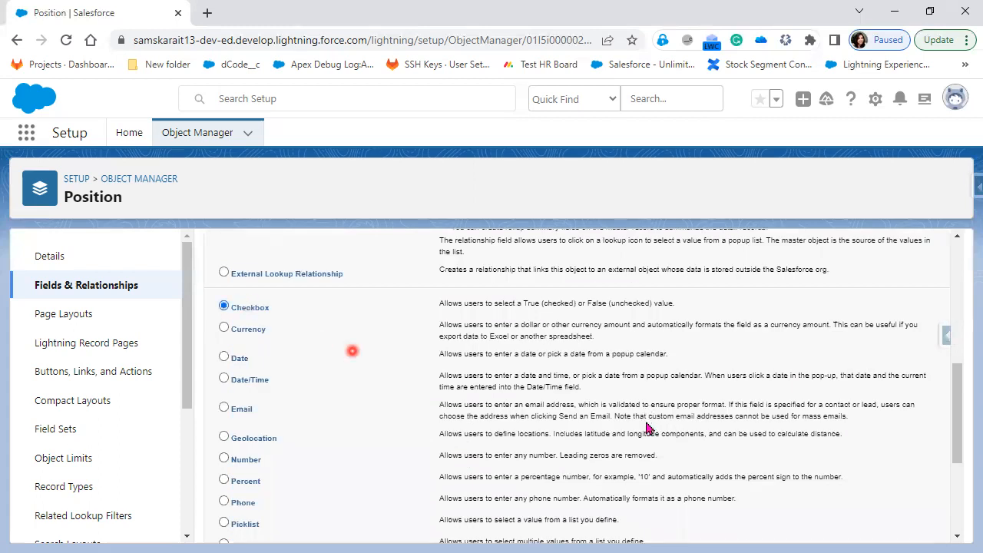
{"action": "scroll", "coordinate": [586, 428], "scroll_direction": "up", "scroll_amount": 4}
{"action": "scroll", "coordinate": [921, 340], "scroll_direction": "up", "scroll_amount": 1}
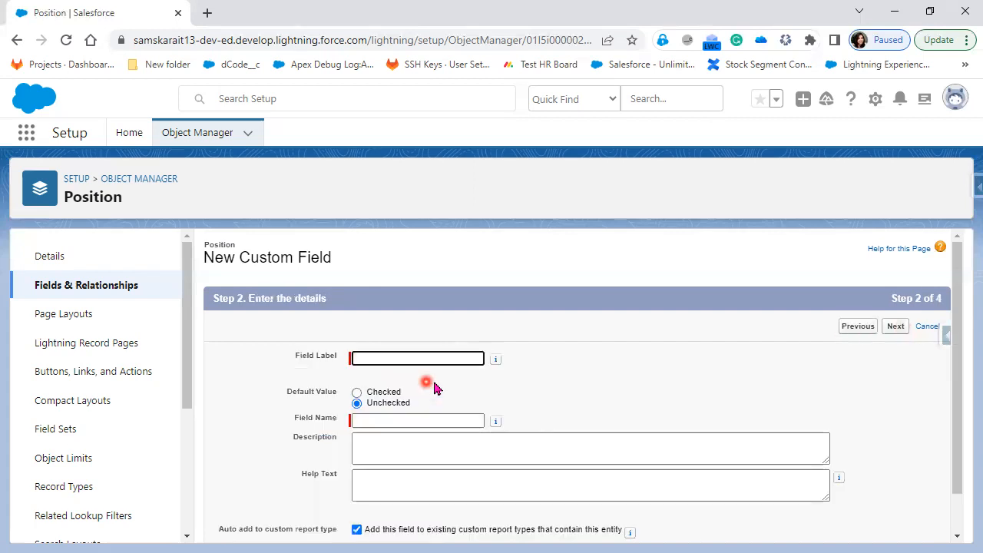
Enter the label 'Passport Required' so the field name Passport_Required fills in
{"action": "type", "text": "Passport"}
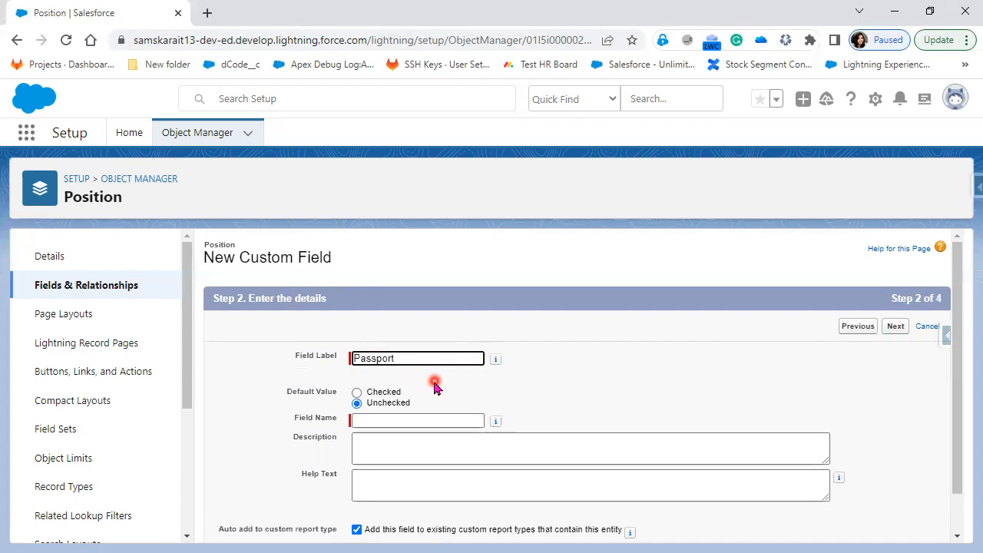
{"action": "type", "text": " Required"}
{"action": "left_click", "coordinate": [565, 397]}
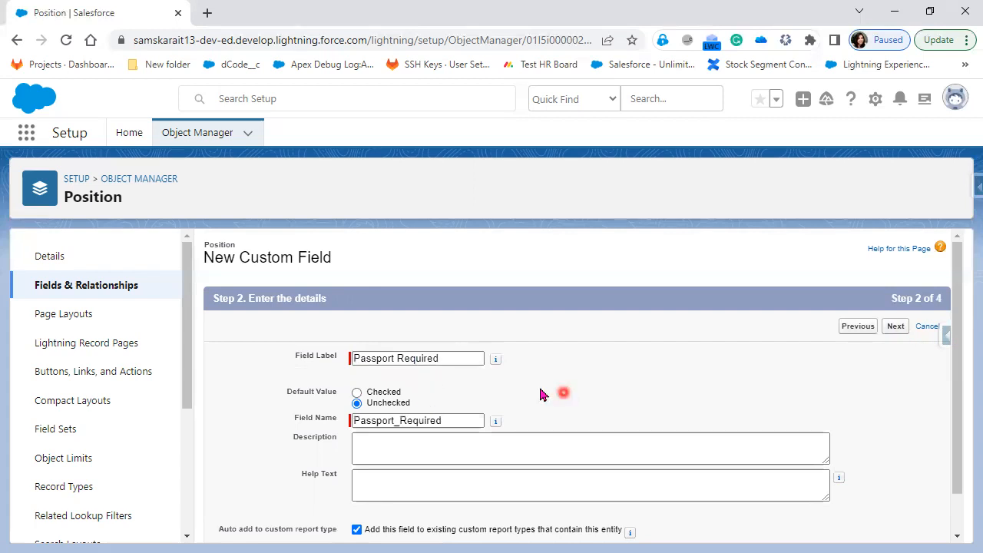
{"action": "left_click", "coordinate": [359, 420]}
{"action": "left_click", "coordinate": [401, 438]}
{"action": "scroll", "coordinate": [648, 482], "scroll_direction": "down", "scroll_amount": 1}
Keep default security and Position Layout, then save Passport Required with Save & New
{"action": "left_click", "coordinate": [901, 283]}
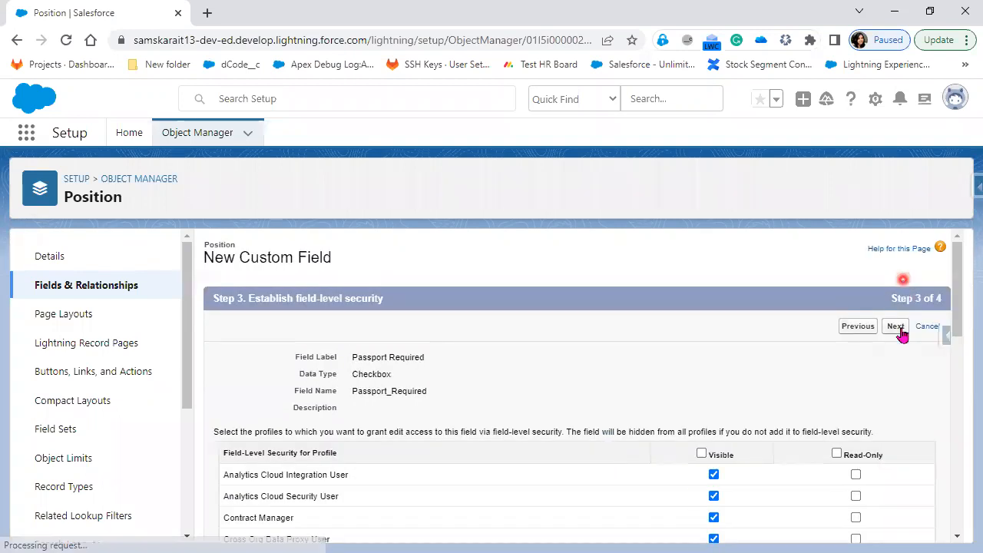
{"action": "left_click", "coordinate": [901, 327]}
{"action": "left_click", "coordinate": [901, 331]}
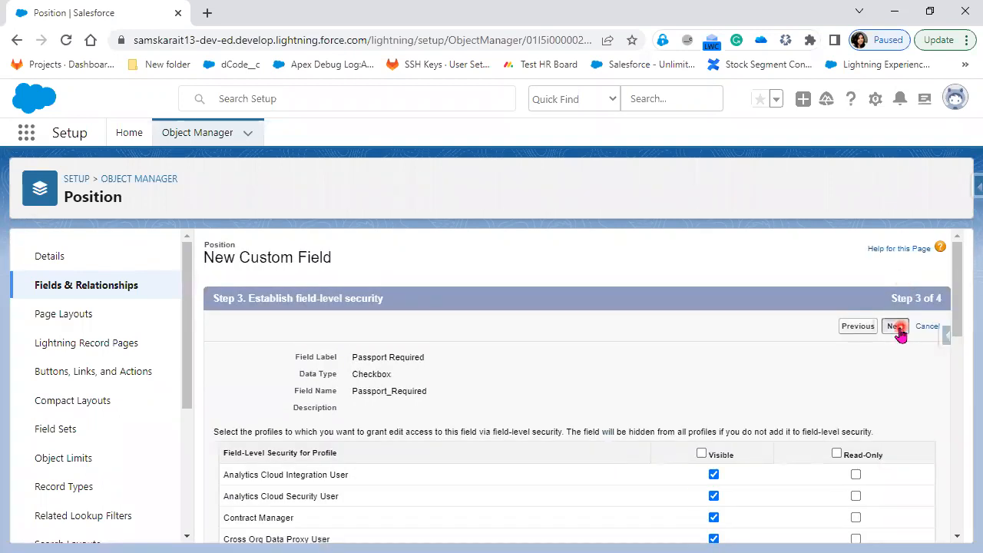
{"action": "left_click", "coordinate": [854, 328]}
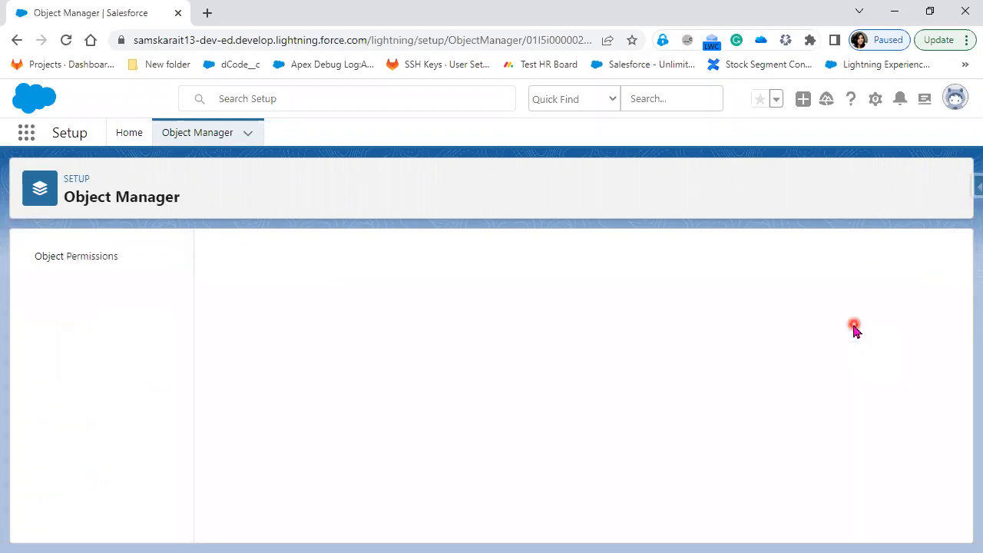
Choose Checkbox as the data type for the next field
{"action": "scroll", "coordinate": [453, 436], "scroll_direction": "down", "scroll_amount": 3}
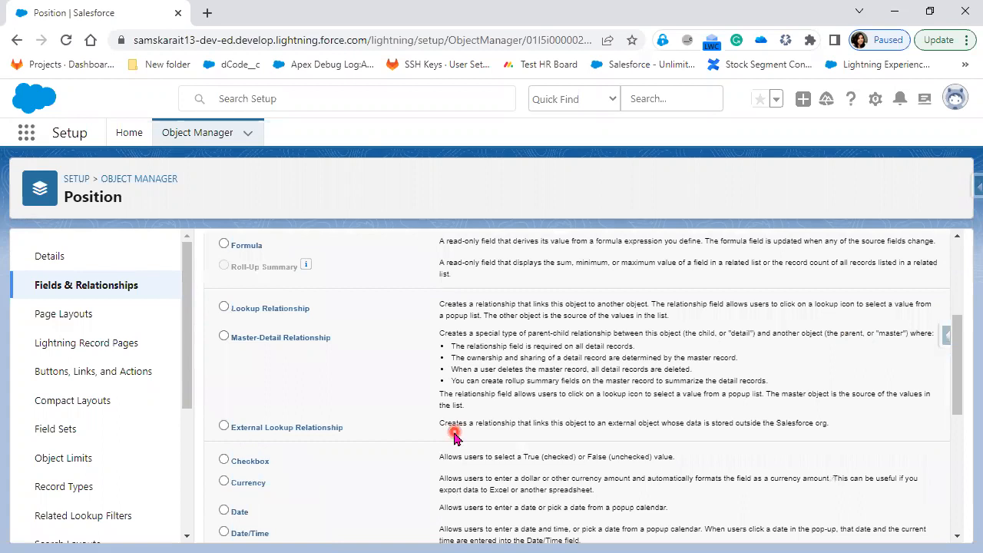
{"action": "scroll", "coordinate": [453, 436], "scroll_direction": "down", "scroll_amount": 1}
{"action": "scroll", "coordinate": [346, 414], "scroll_direction": "down", "scroll_amount": 2}
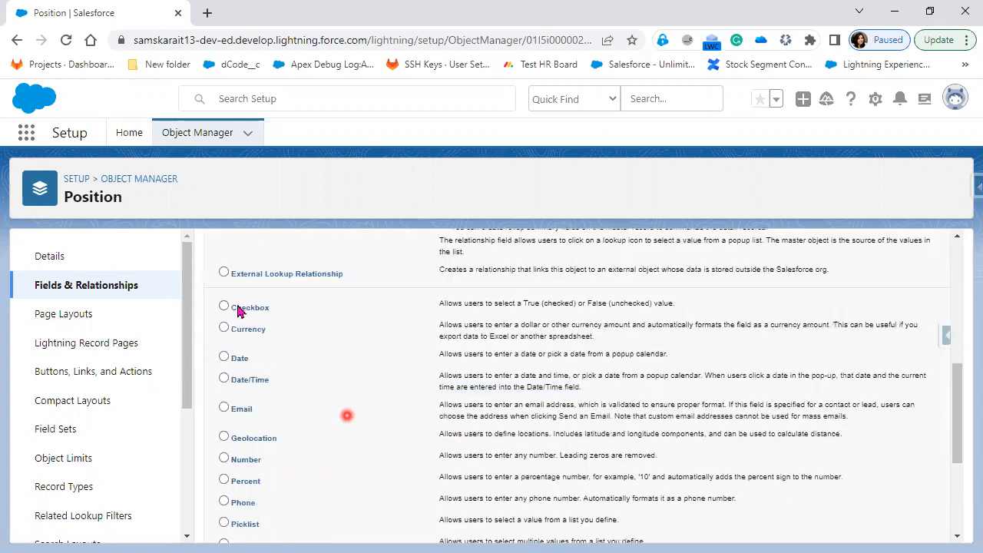
{"action": "left_click", "coordinate": [238, 308]}
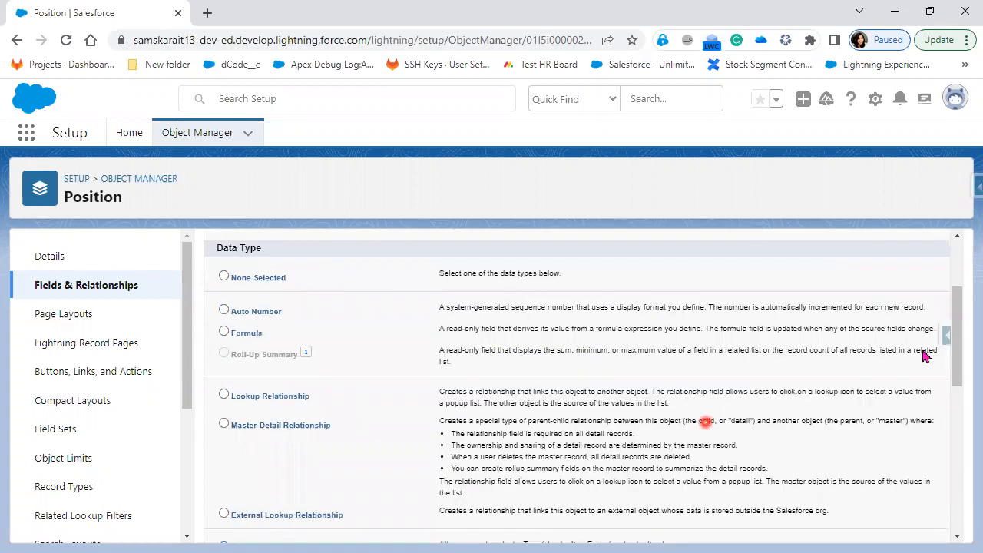
{"action": "scroll", "coordinate": [914, 342], "scroll_direction": "up", "scroll_amount": 2}
{"action": "left_click", "coordinate": [895, 329]}
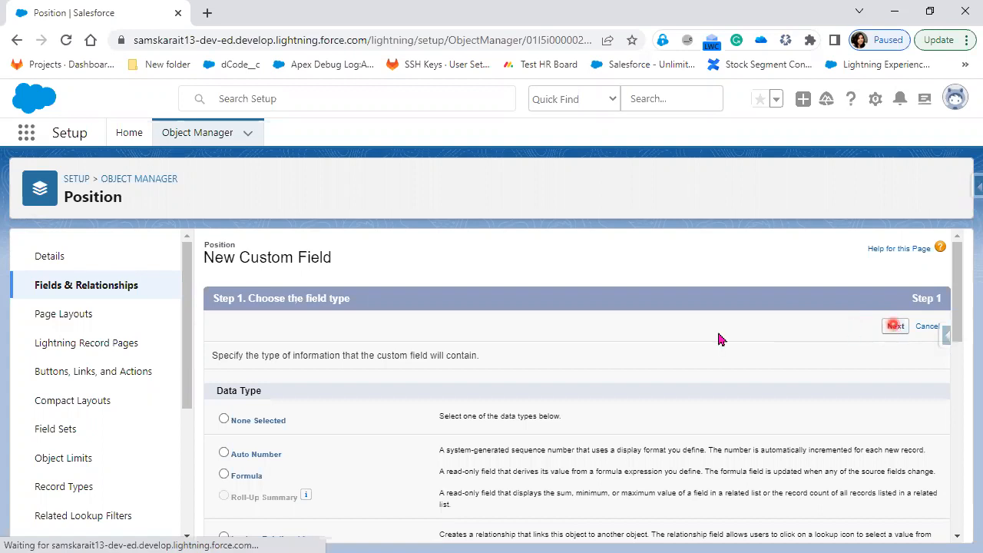
Label the checkbox 'Travel Required' and save it to the Position Layout with Save & New
{"action": "left_click", "coordinate": [414, 355]}
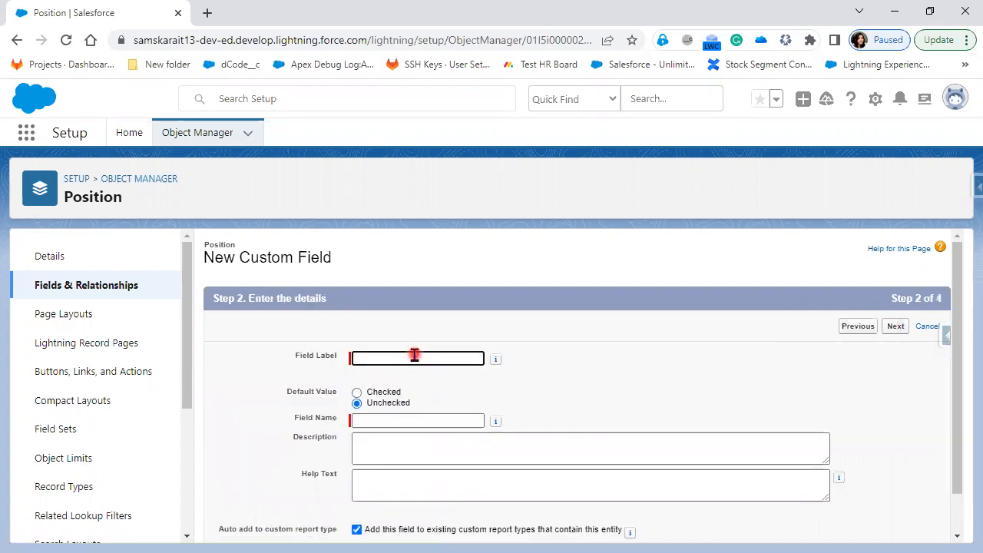
{"action": "type", "text": "Travel Required"}
{"action": "left_click", "coordinate": [628, 384]}
{"action": "left_click", "coordinate": [578, 450]}
{"action": "left_click", "coordinate": [433, 423]}
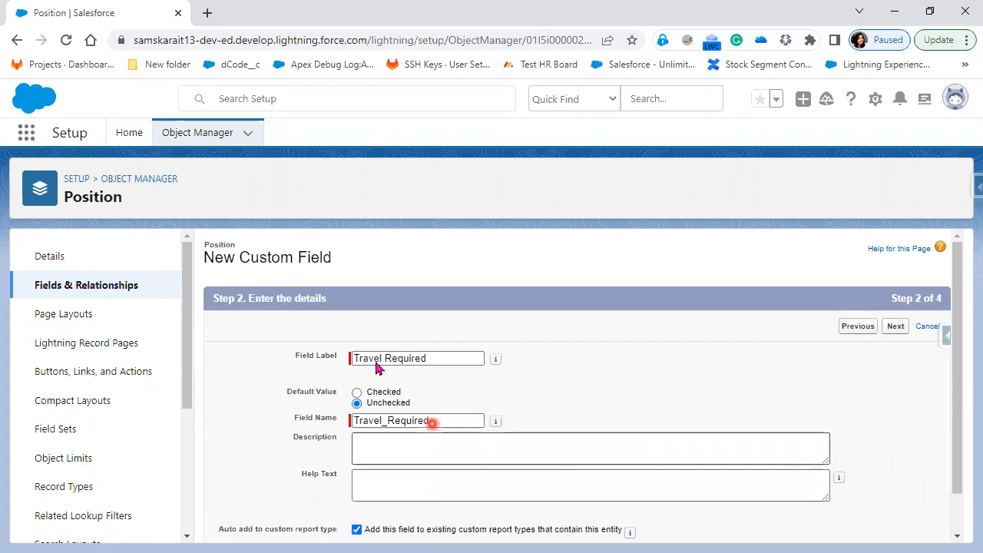
{"action": "scroll", "coordinate": [376, 368], "scroll_direction": "down", "scroll_amount": 1}
{"action": "left_click", "coordinate": [897, 526]}
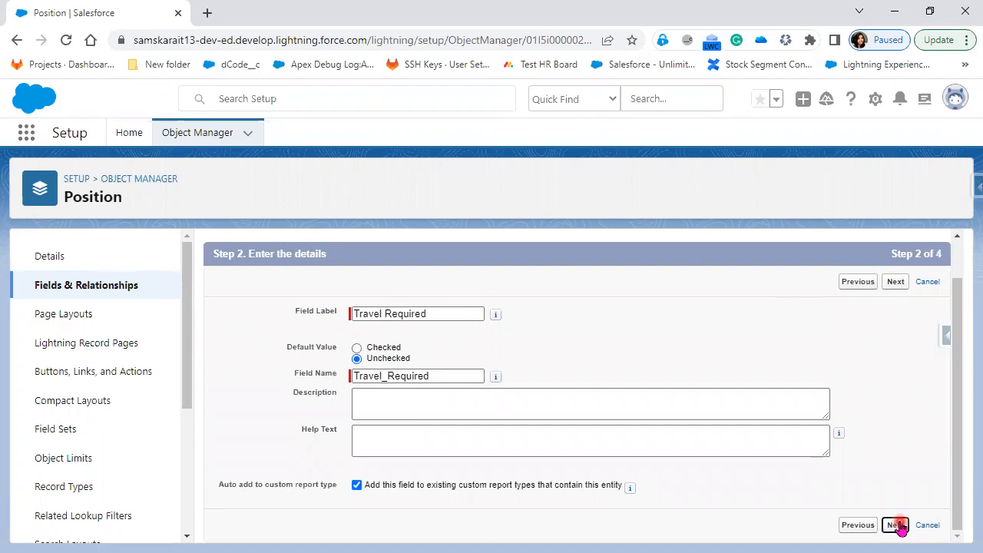
{"action": "left_click", "coordinate": [896, 327]}
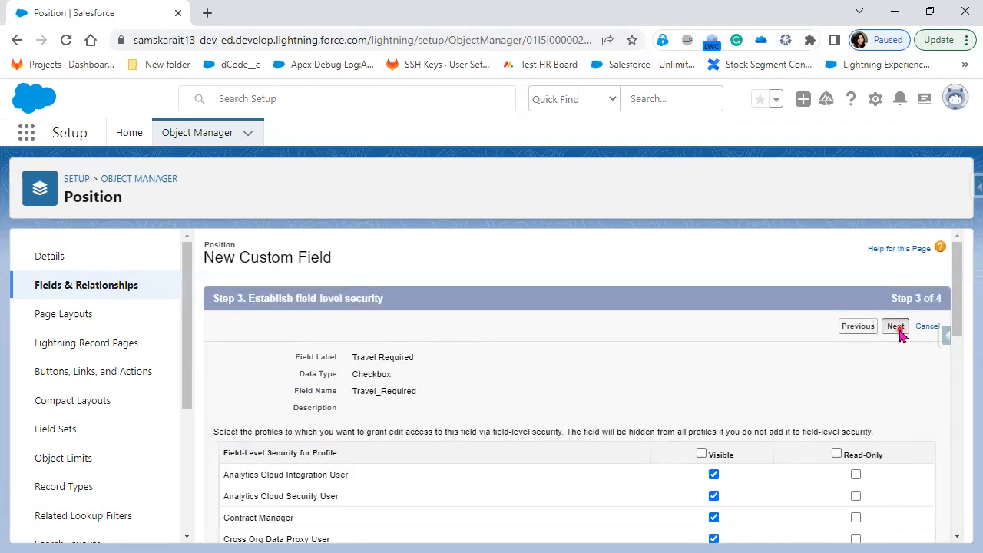
{"action": "left_click", "coordinate": [828, 332]}
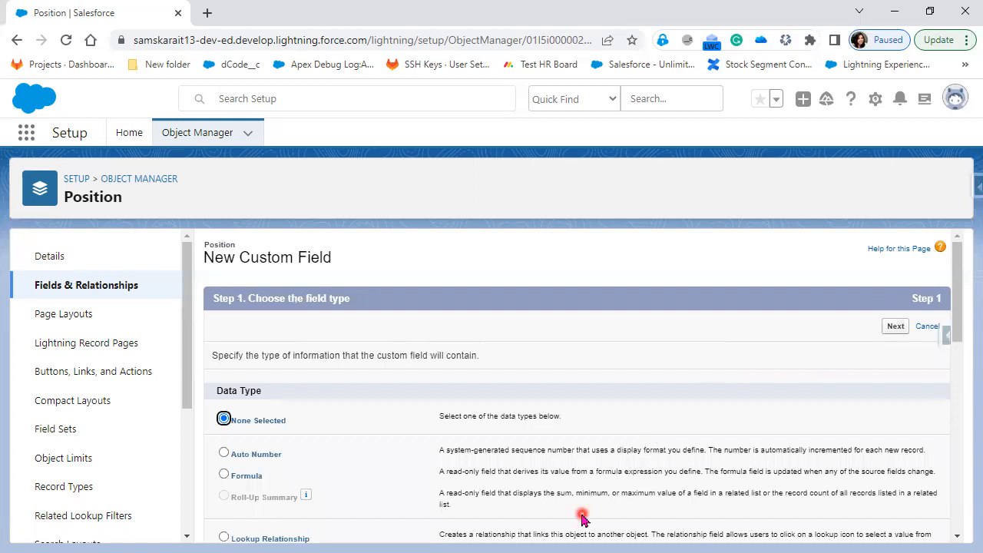
Choose Text Area (Long) as the field type and label it 'Position Description'
{"action": "scroll", "coordinate": [582, 519], "scroll_direction": "down", "scroll_amount": 3}
{"action": "scroll", "coordinate": [582, 520], "scroll_direction": "down", "scroll_amount": 10}
{"action": "left_click", "coordinate": [281, 404]}
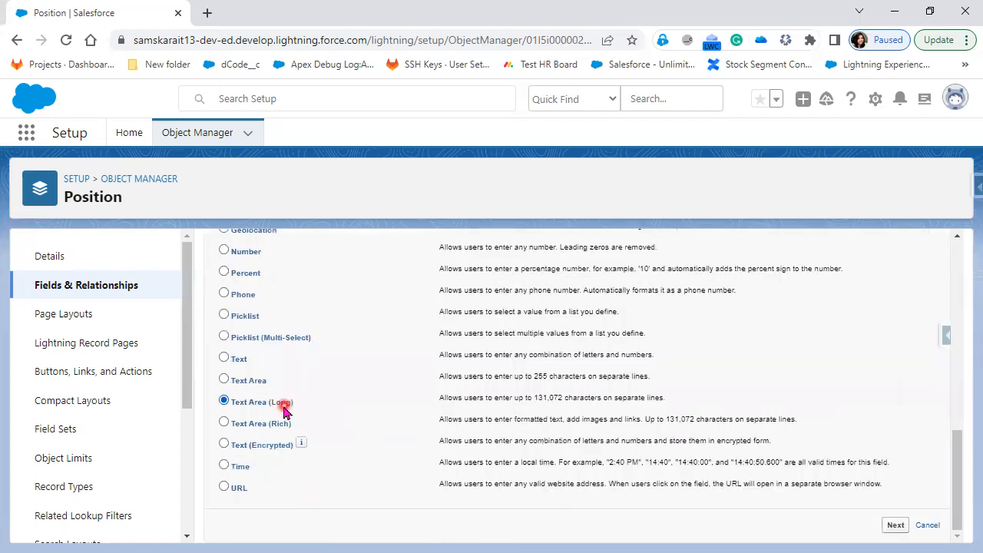
{"action": "left_click", "coordinate": [894, 526]}
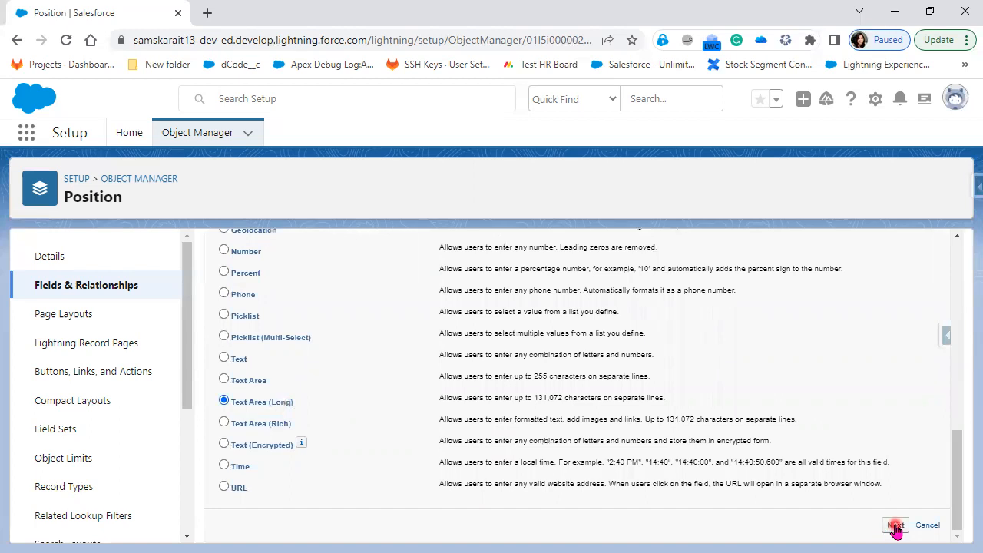
{"action": "left_click", "coordinate": [450, 358]}
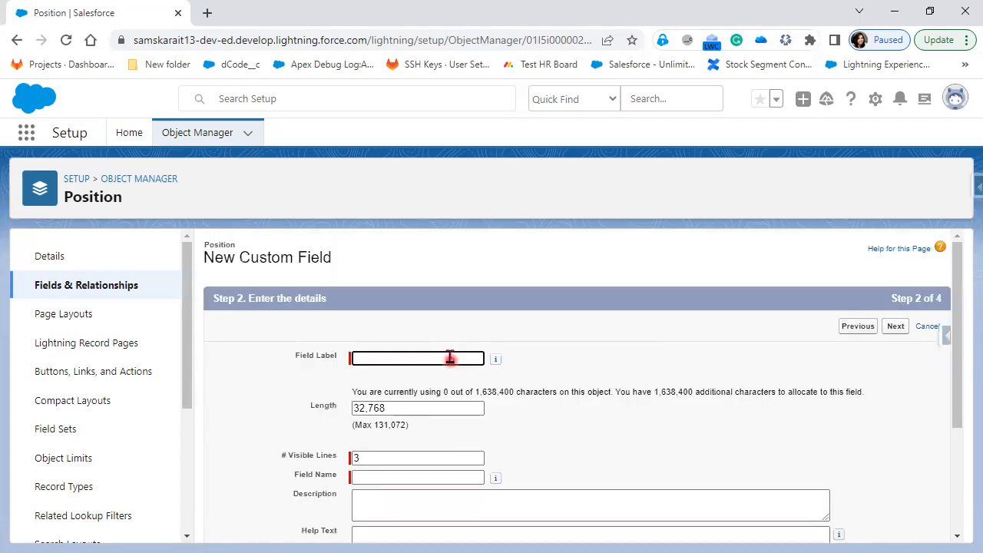
{"action": "type", "text": "Position Description"}
{"action": "left_click", "coordinate": [646, 486]}
Set the field length to the maximum, 131,072 characters
{"action": "scroll", "coordinate": [645, 486], "scroll_direction": "down", "scroll_amount": 1}
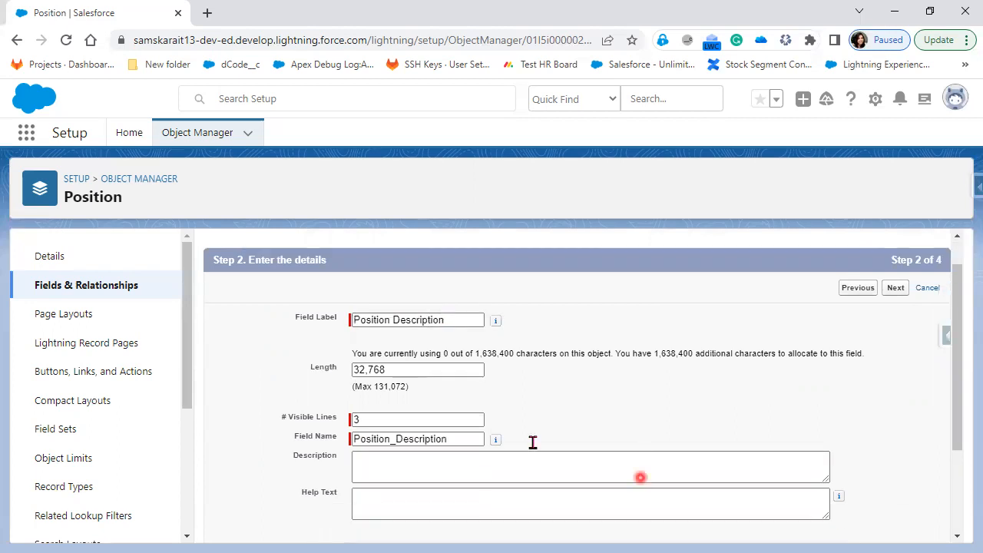
{"action": "scroll", "coordinate": [533, 442], "scroll_direction": "down", "scroll_amount": 1}
{"action": "left_click", "coordinate": [399, 332]}
{"action": "double_click", "coordinate": [401, 331]}
{"action": "left_click", "coordinate": [378, 332]}
{"action": "left_click", "coordinate": [459, 349]}
{"action": "left_click", "coordinate": [400, 347]}
{"action": "mouse_move", "coordinate": [400, 348]}
{"action": "left_mouse_down"}
{"action": "mouse_move", "coordinate": [374, 352]}
{"action": "mouse_move", "coordinate": [332, 326]}
{"action": "left_mouse_up"}
{"action": "left_click", "coordinate": [563, 376]}
{"action": "key", "text": "ctrl+v"}
{"action": "key", "text": "ctrl+v"}
{"action": "left_click", "coordinate": [374, 332]}
{"action": "key", "text": "ctrl+a"}
{"action": "type", "text": "131,07"}
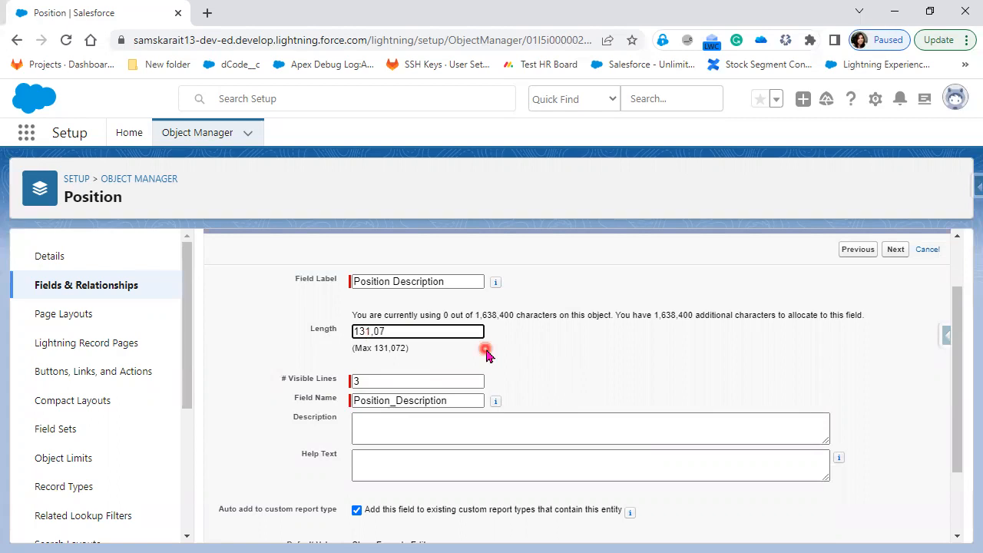
{"action": "type", "text": "2"}
{"action": "left_click", "coordinate": [599, 383]}
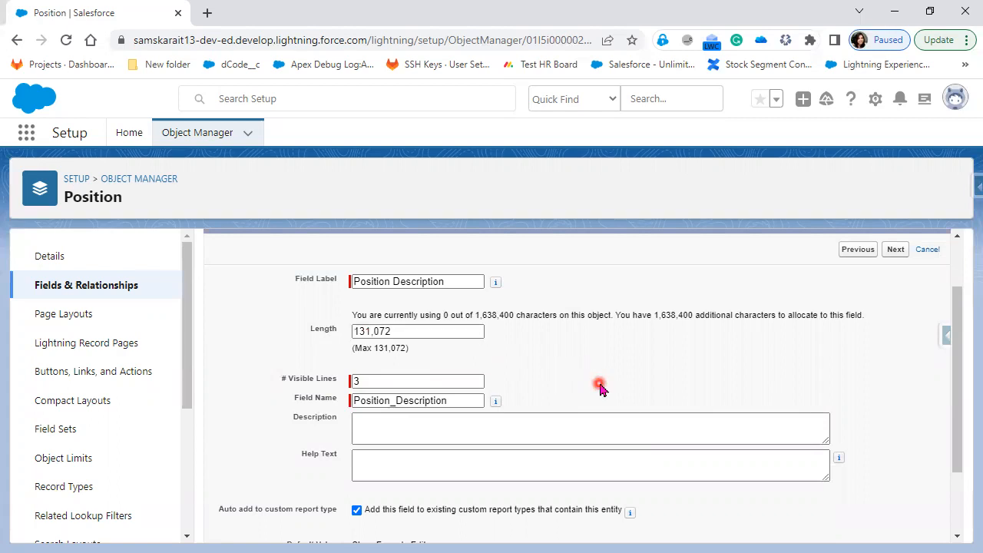
Keep default field-level security and Position Layout placement, then Save & New
{"action": "left_click", "coordinate": [767, 463]}
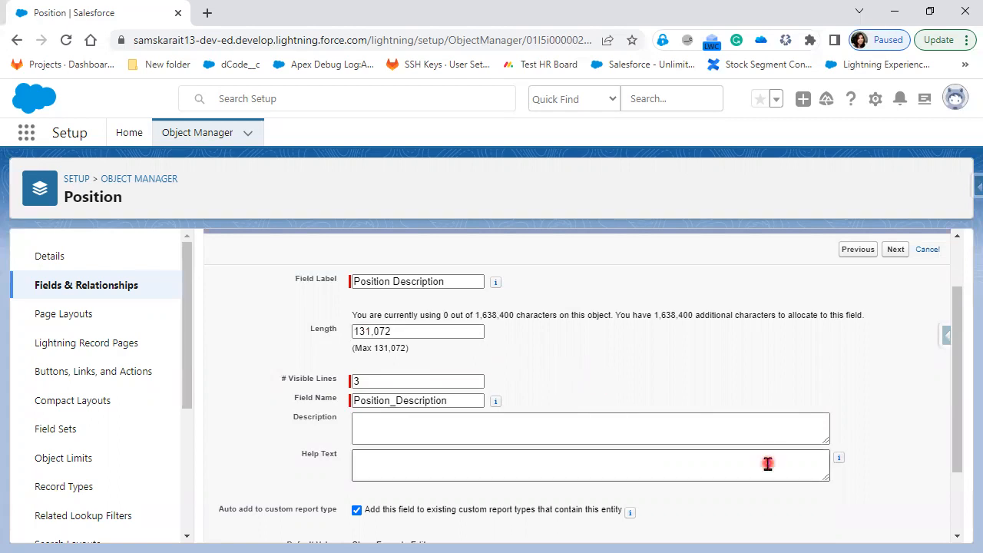
{"action": "scroll", "coordinate": [767, 463], "scroll_direction": "down", "scroll_amount": 1}
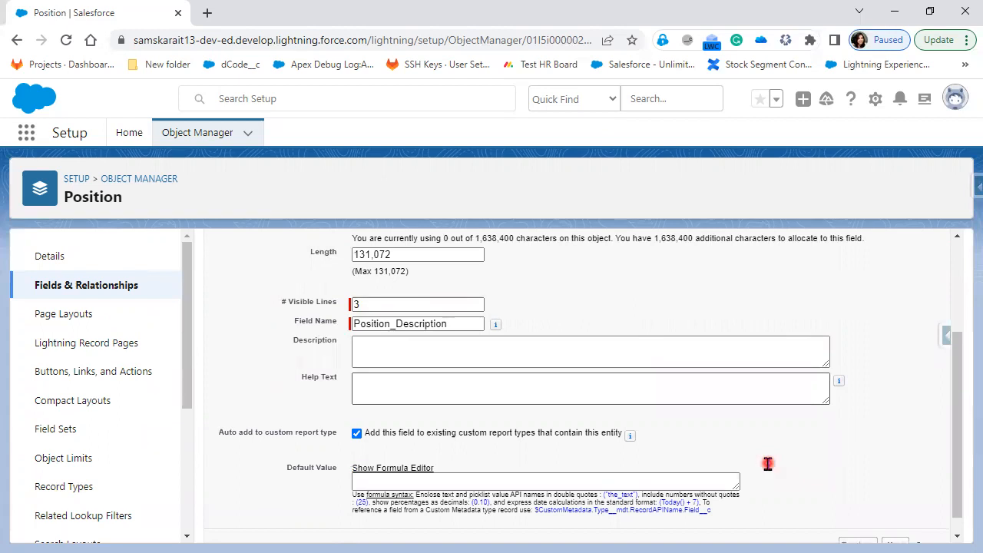
{"action": "scroll", "coordinate": [767, 464], "scroll_direction": "down", "scroll_amount": 1}
{"action": "left_click", "coordinate": [895, 527]}
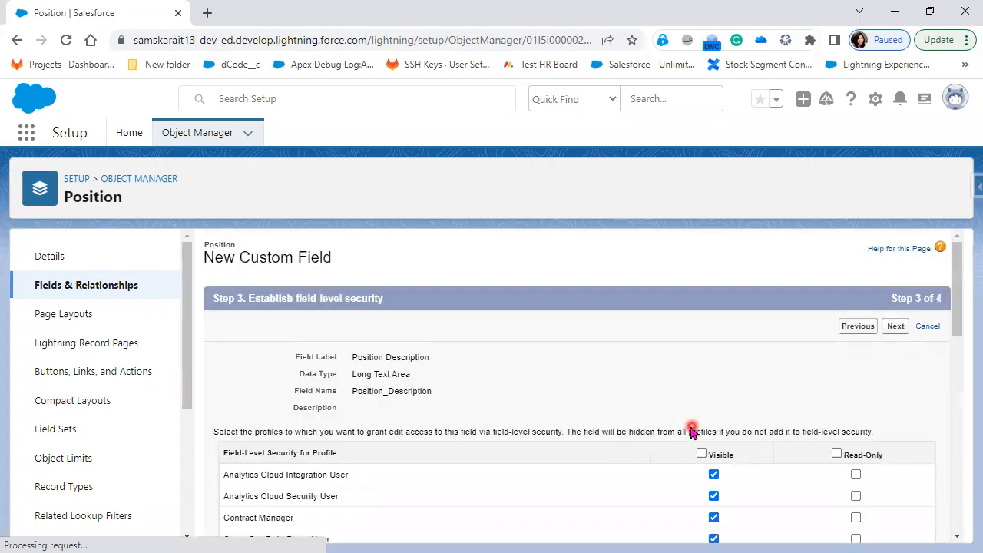
{"action": "left_click", "coordinate": [897, 326]}
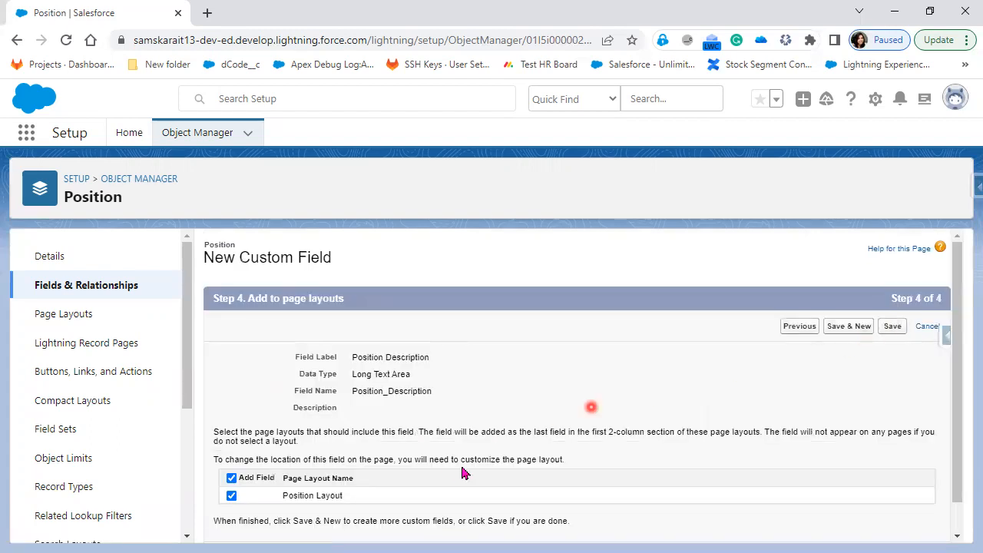
{"action": "left_click", "coordinate": [848, 328]}
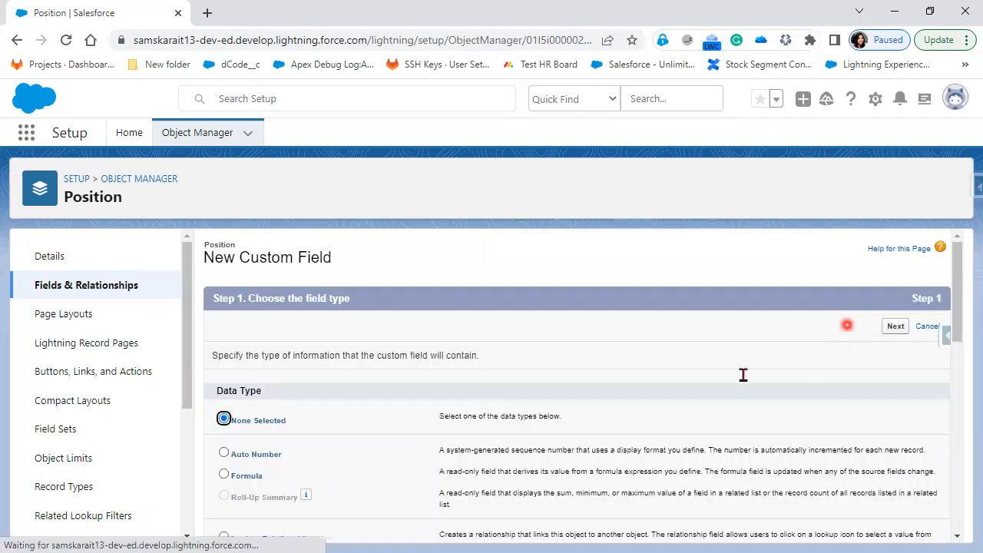
Choose Text Area as the new field's data type
{"action": "scroll", "coordinate": [741, 372], "scroll_direction": "down", "scroll_amount": 1}
{"action": "scroll", "coordinate": [749, 382], "scroll_direction": "down", "scroll_amount": 5}
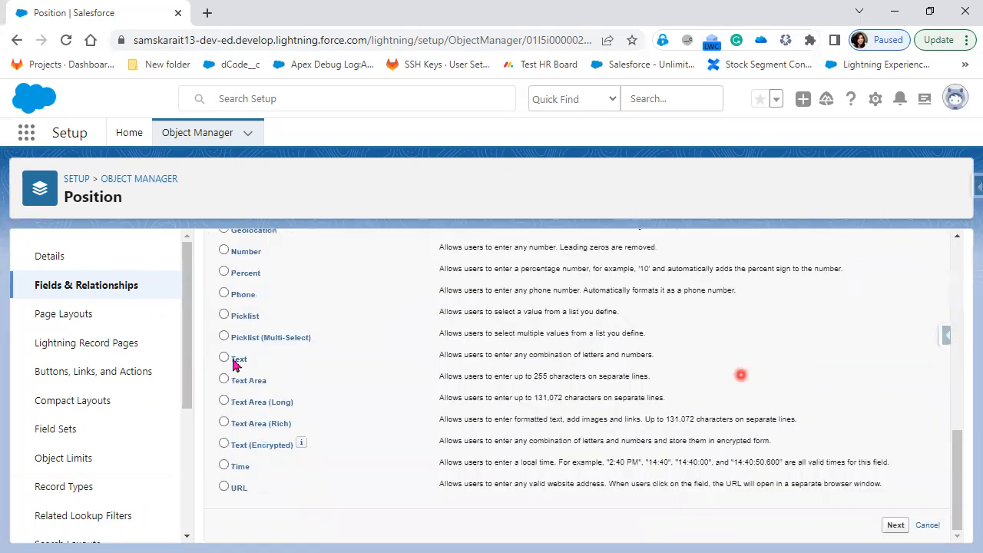
{"action": "left_click", "coordinate": [230, 358]}
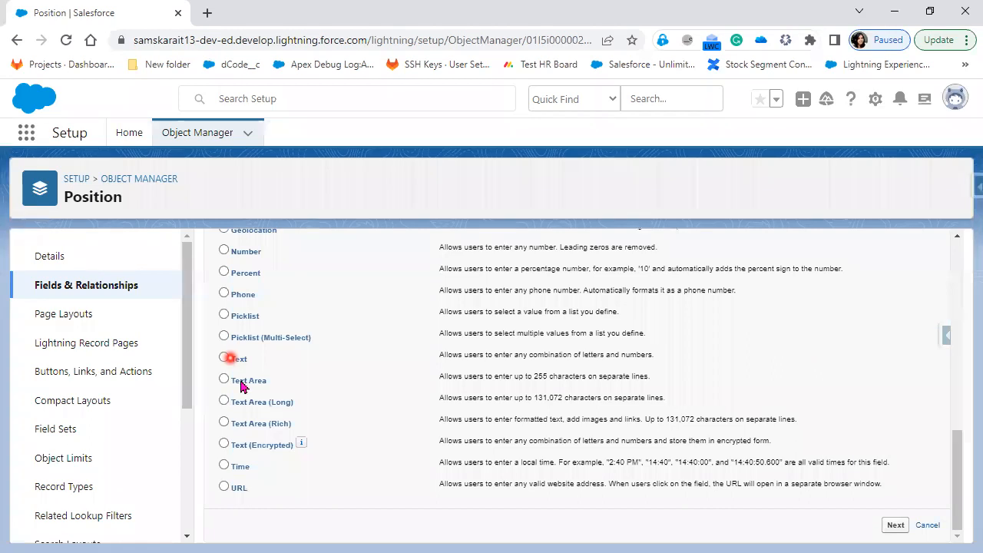
{"action": "left_click", "coordinate": [232, 379]}
{"action": "left_click", "coordinate": [896, 525]}
Label the field 'Skills Required', make it required, and accept default security and layouts
{"action": "left_click", "coordinate": [416, 357]}
{"action": "type", "text": "Skills Required"}
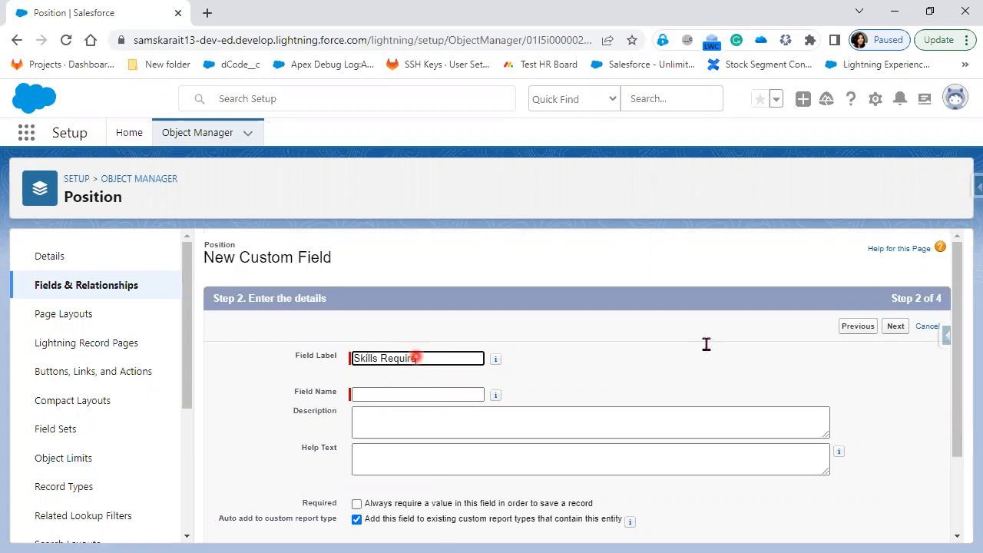
{"action": "key", "text": "Tab"}
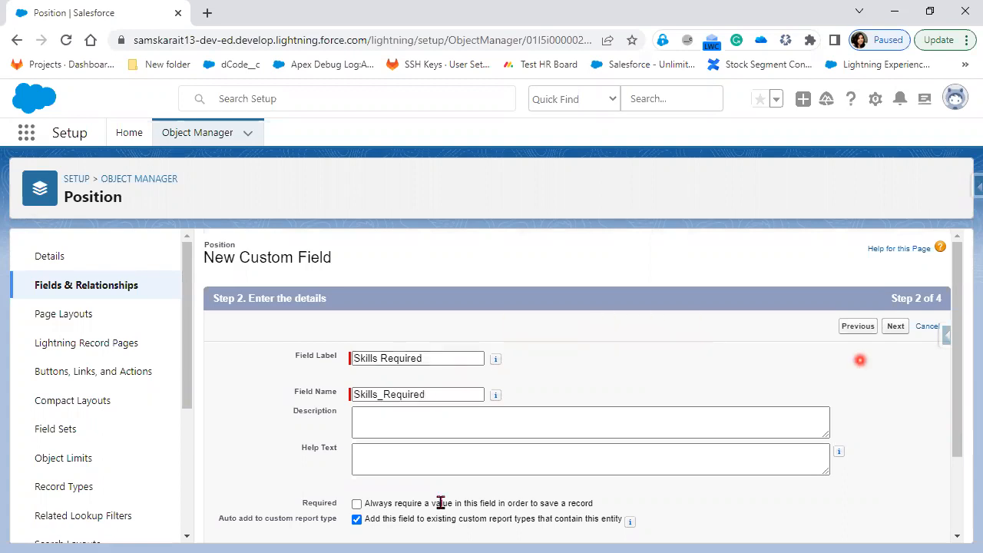
{"action": "left_click", "coordinate": [357, 504]}
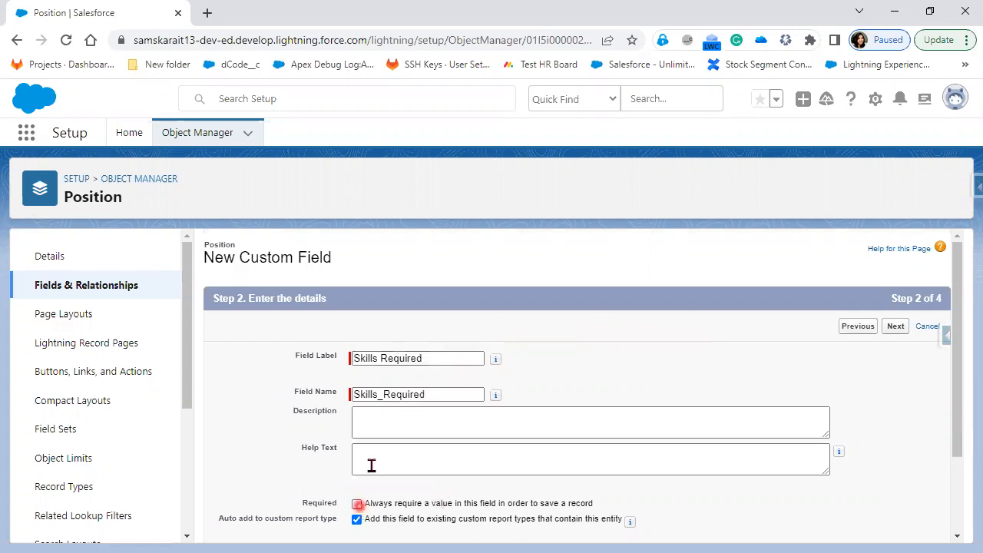
{"action": "left_click", "coordinate": [896, 327]}
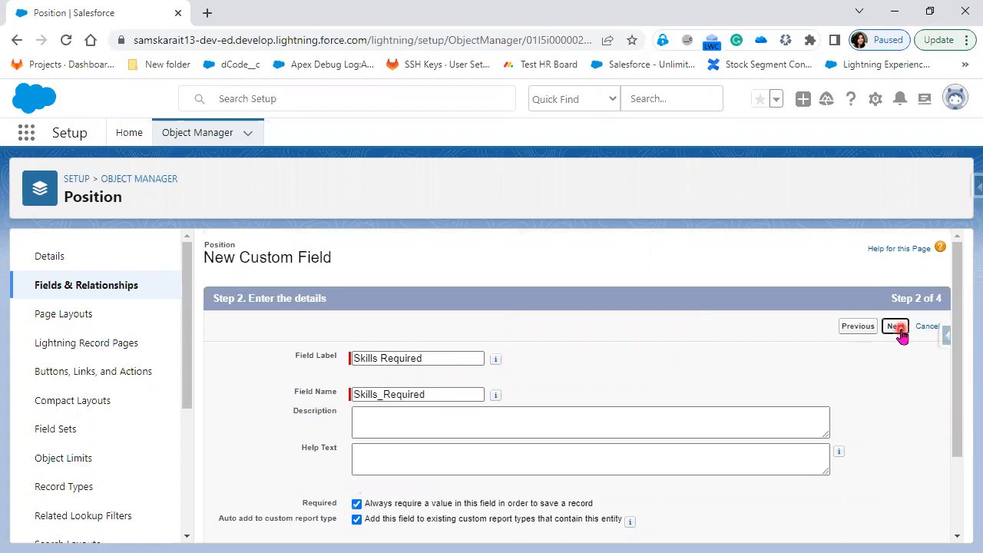
{"action": "left_click", "coordinate": [900, 327]}
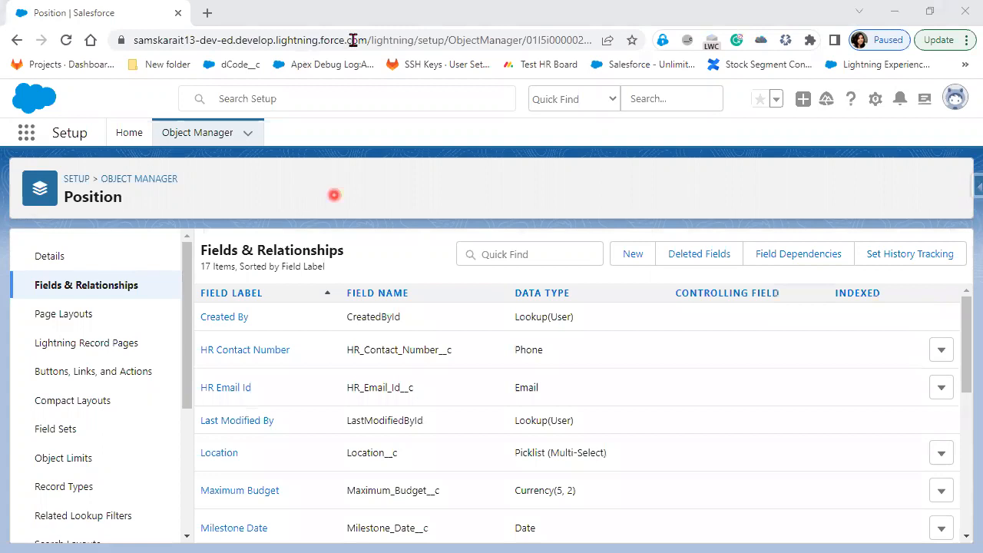
Load the Salesforce org address in a new browser tab
{"action": "left_click_drag", "start_coordinate": [368, 40], "coordinate": [120, 50]}
{"action": "key", "text": "ctrl+c"}
{"action": "left_click", "coordinate": [206, 16]}
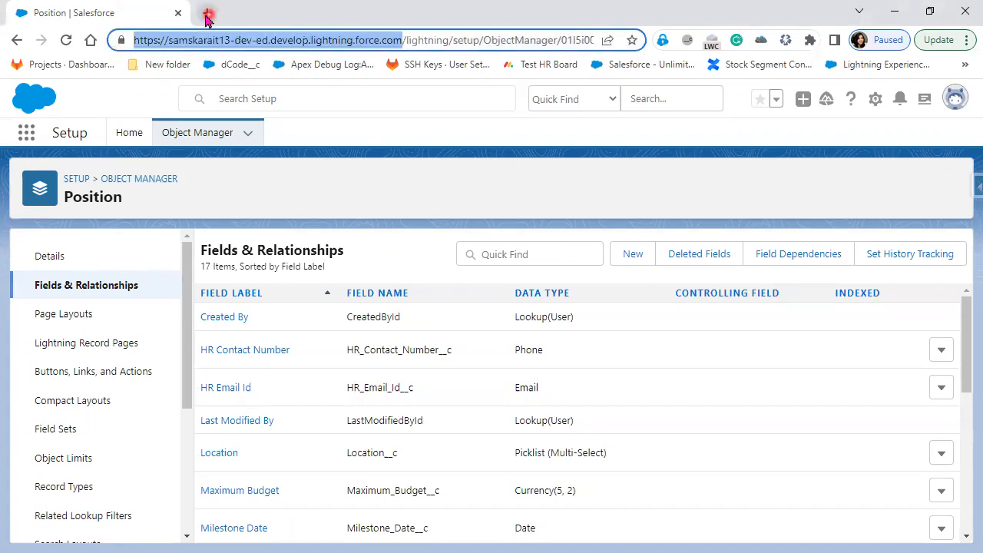
{"action": "key", "text": "ctrl+v"}
{"action": "key", "text": "Return"}
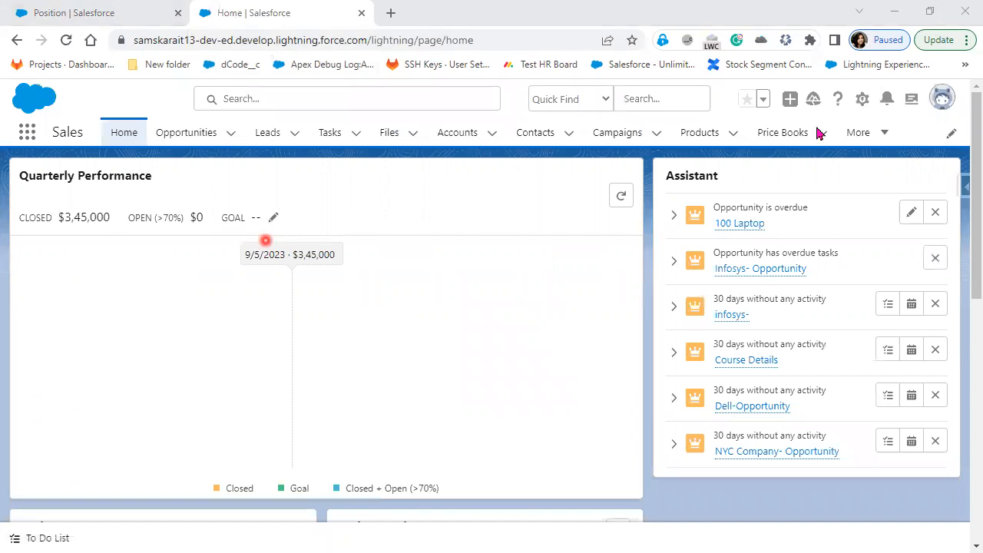
Go to Positions via More and start a New Position record
{"action": "left_click", "coordinate": [878, 142]}
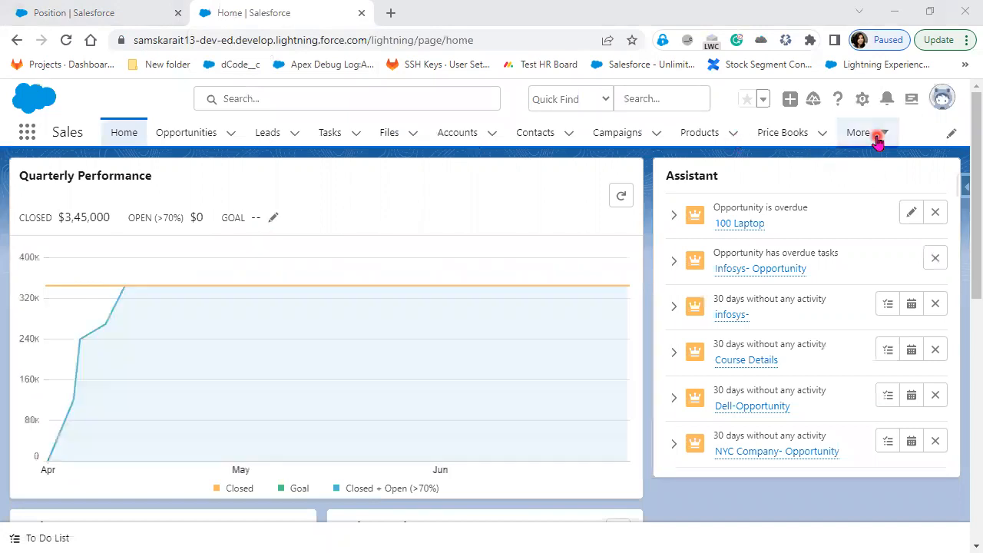
{"action": "left_click", "coordinate": [835, 505]}
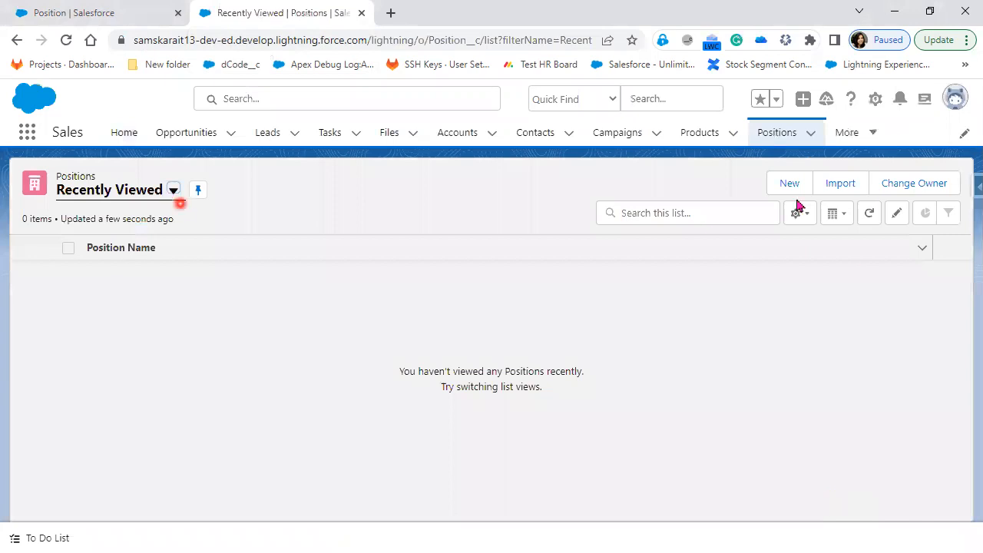
{"action": "left_click", "coordinate": [791, 188]}
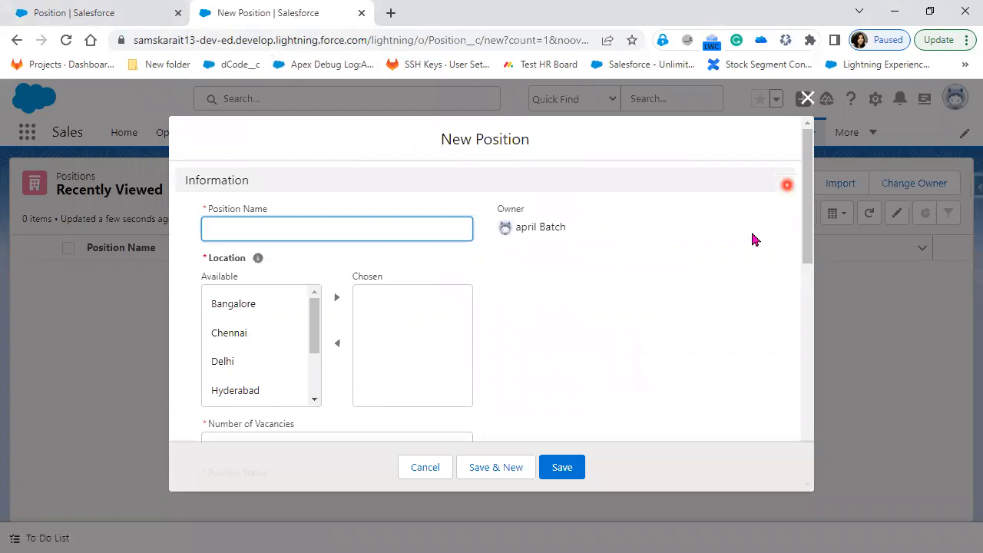
{"action": "scroll", "coordinate": [619, 245], "scroll_direction": "down", "scroll_amount": 1}
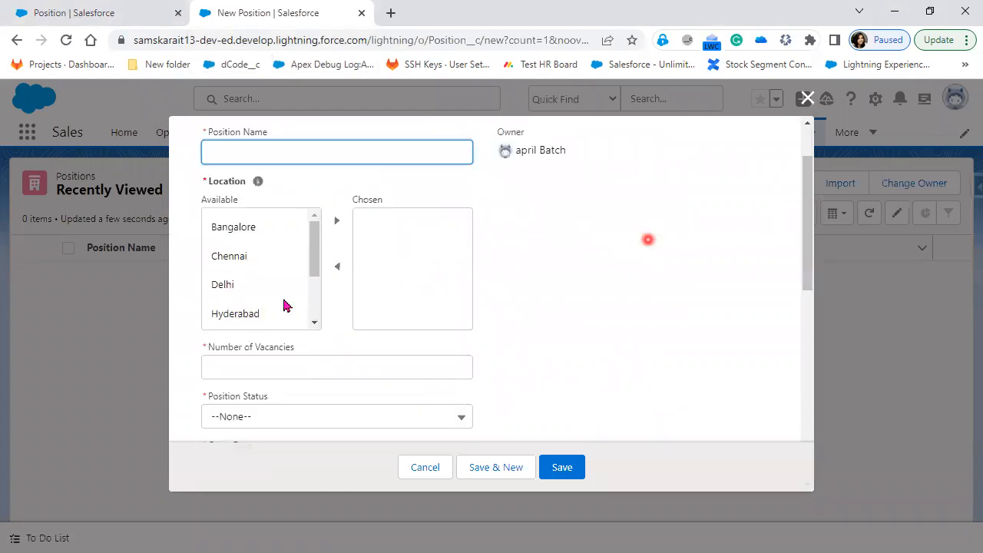
{"action": "scroll", "coordinate": [305, 375], "scroll_direction": "down", "scroll_amount": 3}
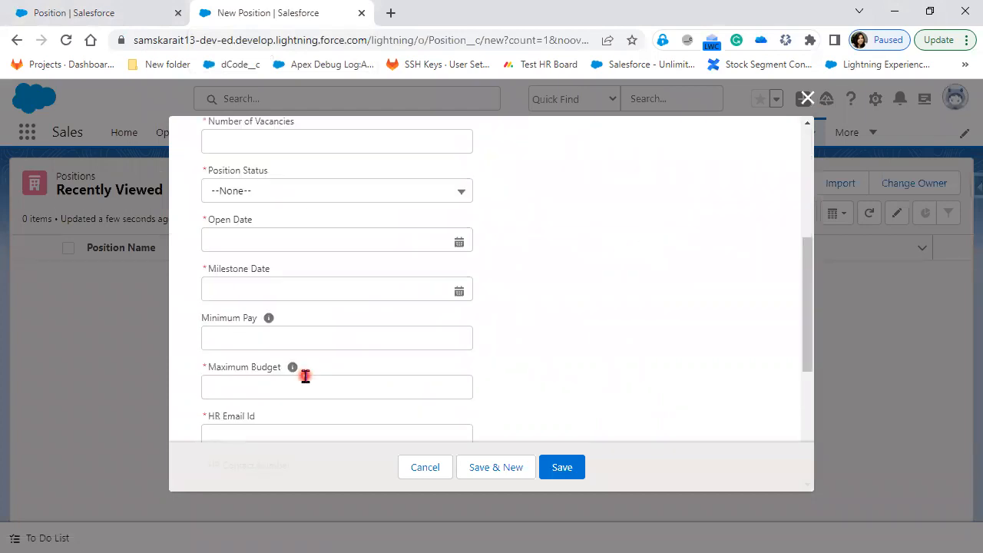
{"action": "scroll", "coordinate": [305, 376], "scroll_direction": "down", "scroll_amount": 3}
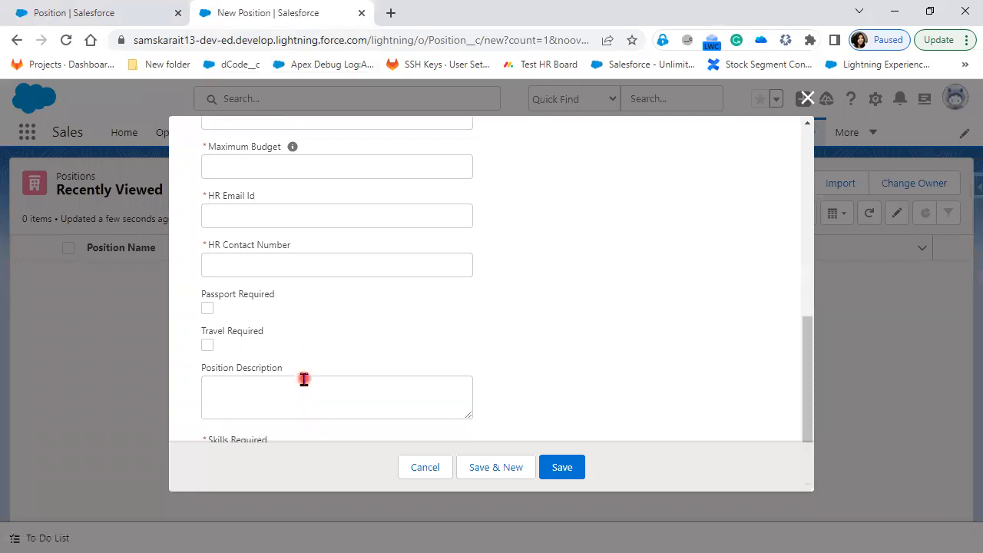
{"action": "scroll", "coordinate": [304, 378], "scroll_direction": "up", "scroll_amount": 6}
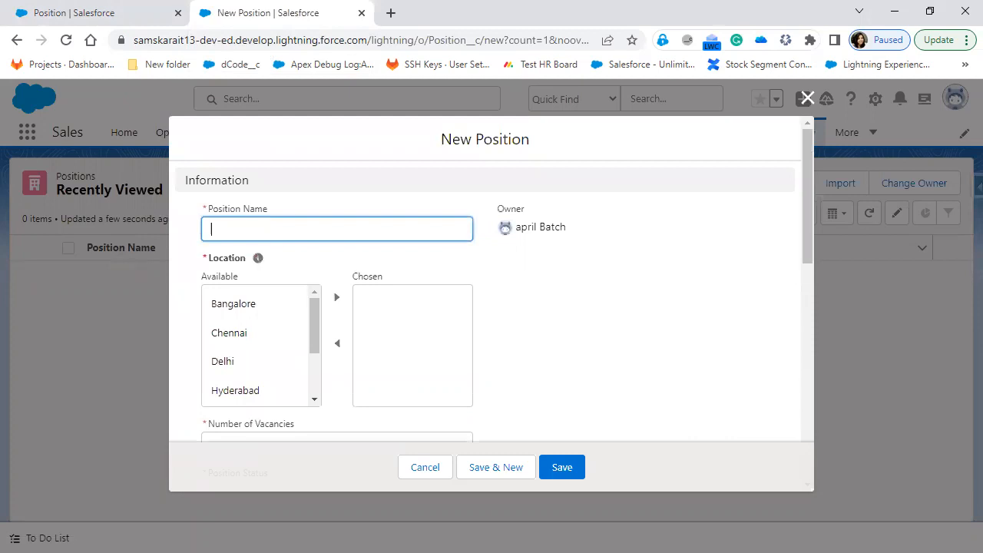
{"action": "mouse_move", "coordinate": [172, 184]}
{"action": "left_mouse_down"}
{"action": "mouse_move", "coordinate": [510, 438]}
{"action": "mouse_move", "coordinate": [485, 444]}
{"action": "left_mouse_up"}
{"action": "mouse_move", "coordinate": [488, 184]}
{"action": "left_mouse_down"}
{"action": "mouse_move", "coordinate": [570, 335]}
{"action": "mouse_move", "coordinate": [745, 426]}
{"action": "left_mouse_up"}
{"action": "left_click_drag", "start_coordinate": [800, 447], "coordinate": [802, 445]}
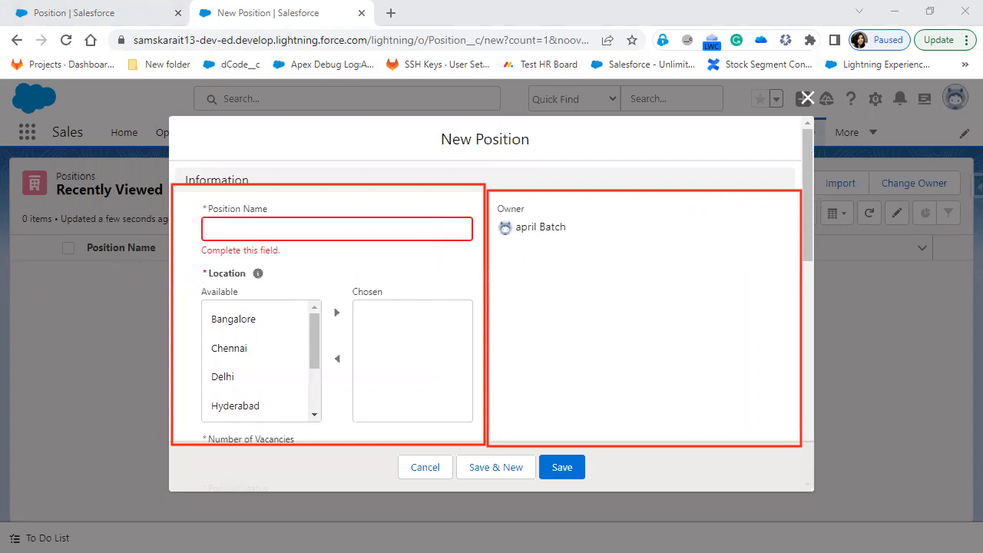
{"action": "key", "text": "Escape"}
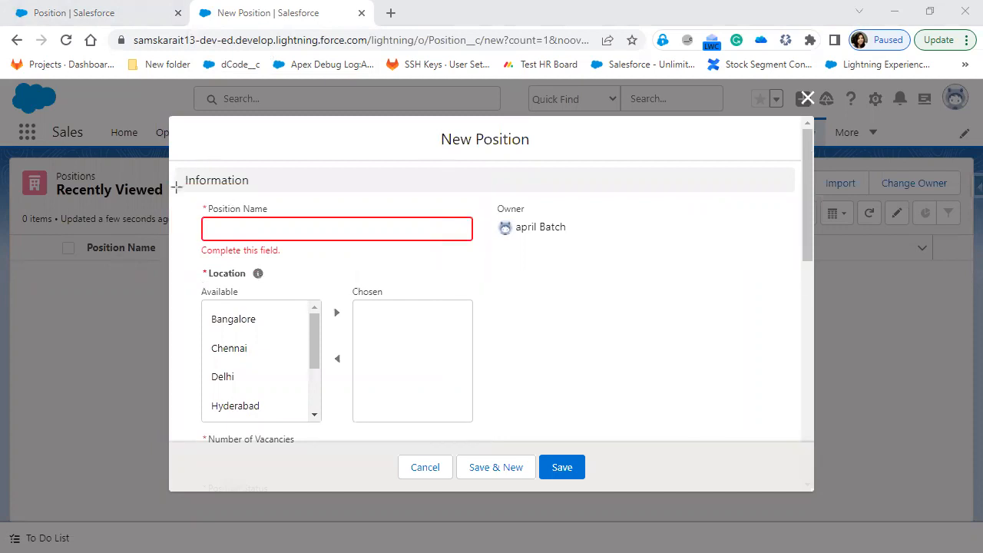
{"action": "left_click_drag", "start_coordinate": [174, 188], "coordinate": [500, 445]}
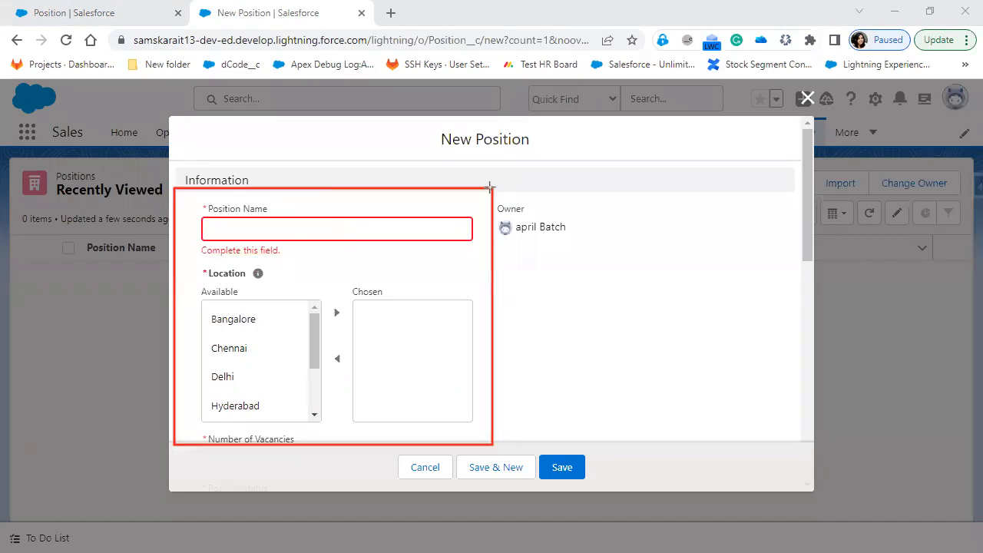
{"action": "left_click_drag", "start_coordinate": [492, 187], "coordinate": [799, 444]}
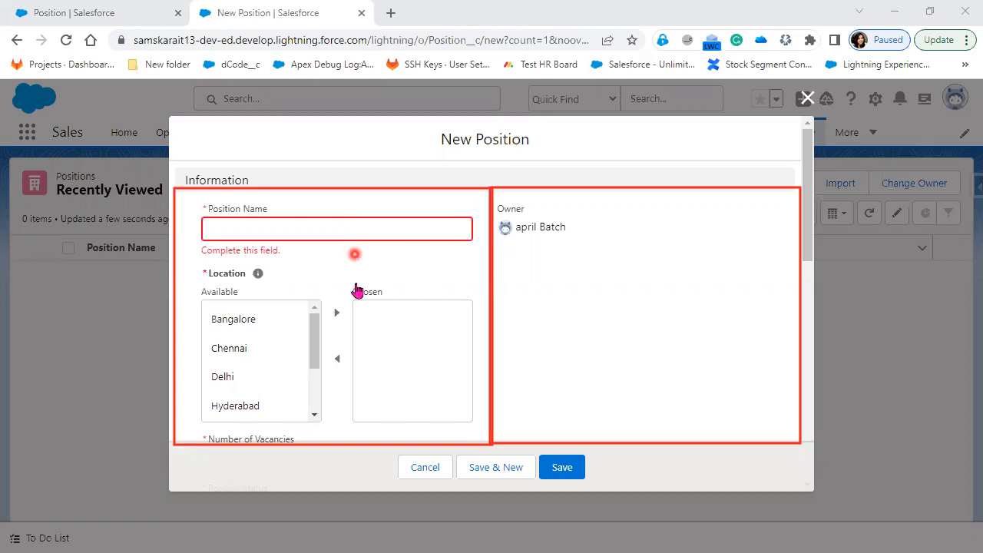
{"action": "scroll", "coordinate": [356, 289], "scroll_direction": "down", "scroll_amount": 3}
{"action": "scroll", "coordinate": [356, 288], "scroll_direction": "down", "scroll_amount": 3}
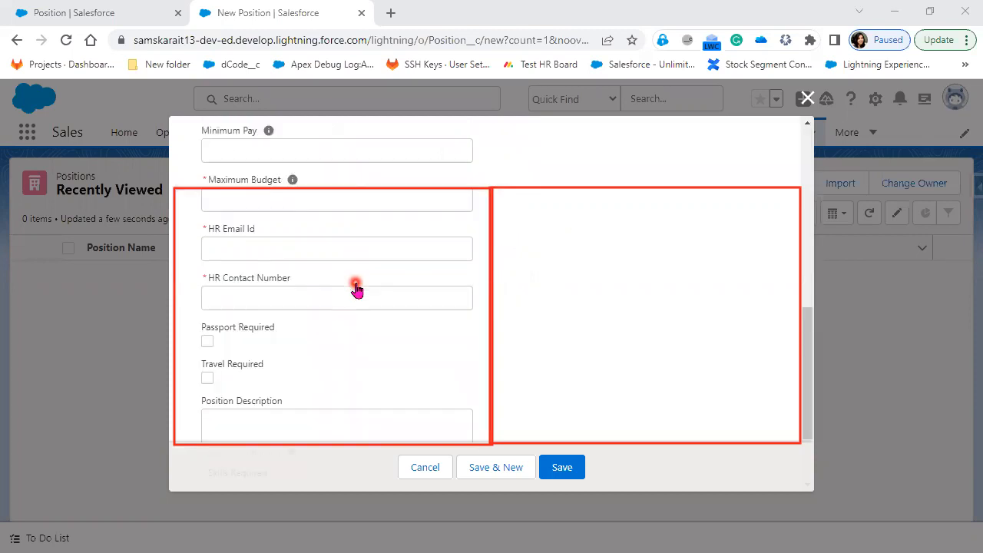
{"action": "scroll", "coordinate": [356, 289], "scroll_direction": "down", "scroll_amount": 2}
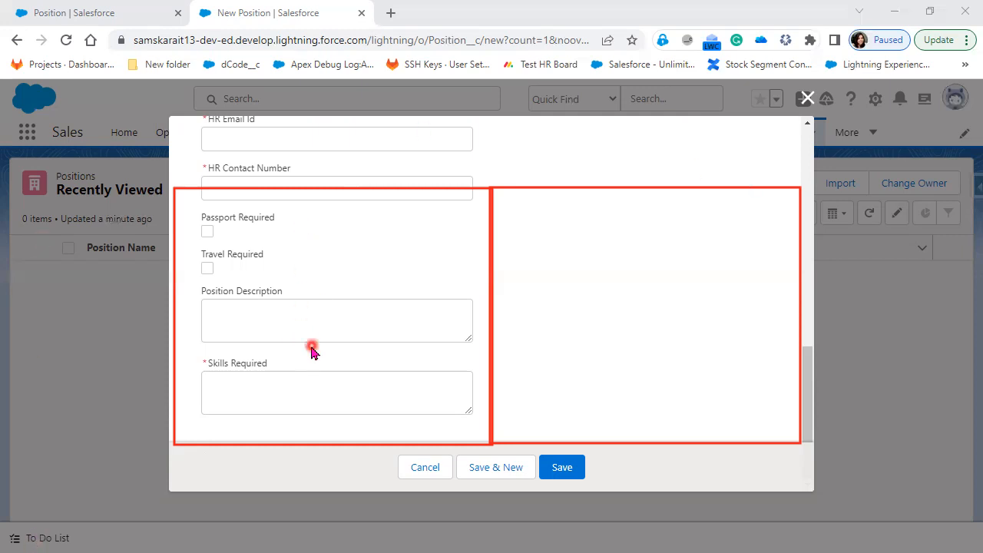
{"action": "scroll", "coordinate": [311, 351], "scroll_direction": "up", "scroll_amount": 10}
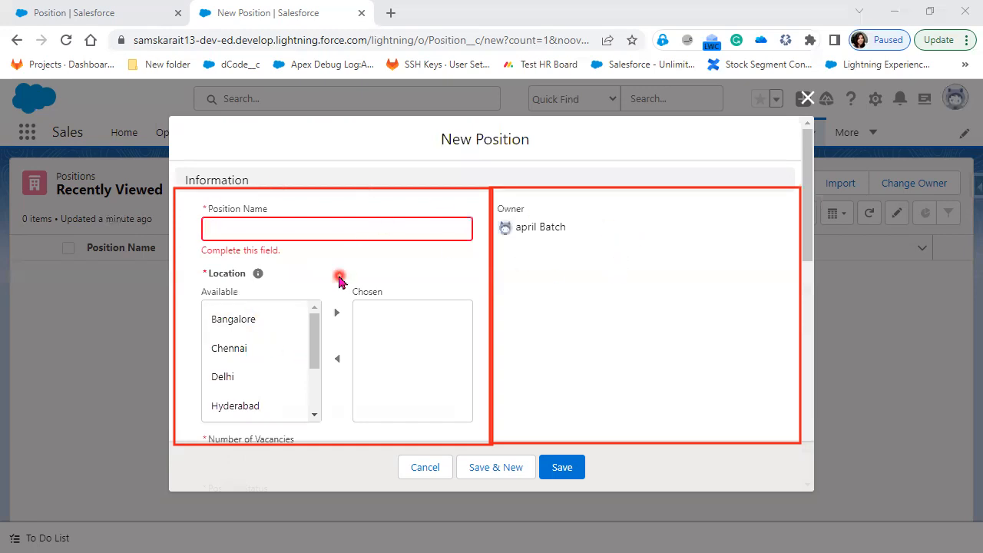
{"action": "scroll", "coordinate": [328, 295], "scroll_direction": "down", "scroll_amount": 8}
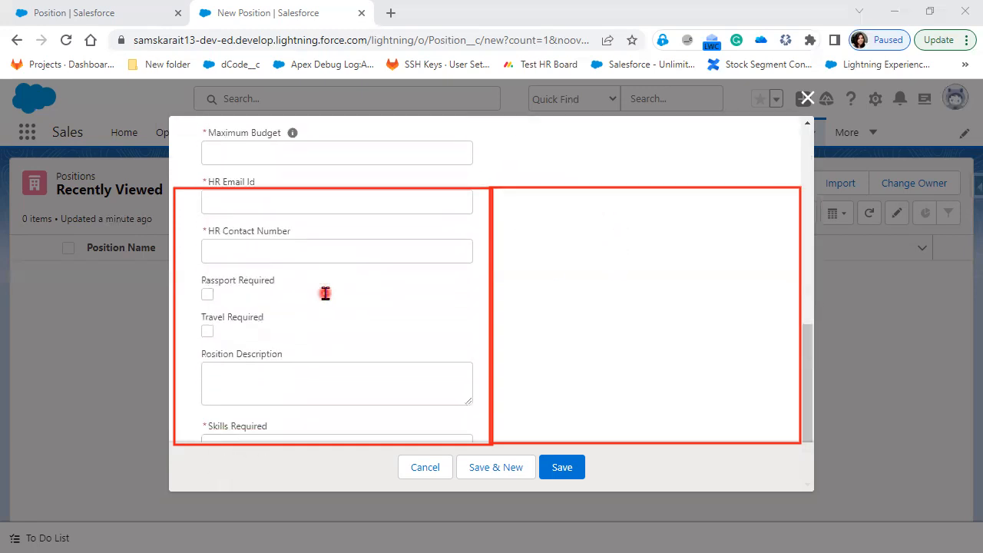
{"action": "scroll", "coordinate": [325, 293], "scroll_direction": "down", "scroll_amount": 1}
{"action": "scroll", "coordinate": [326, 293], "scroll_direction": "up", "scroll_amount": 10}
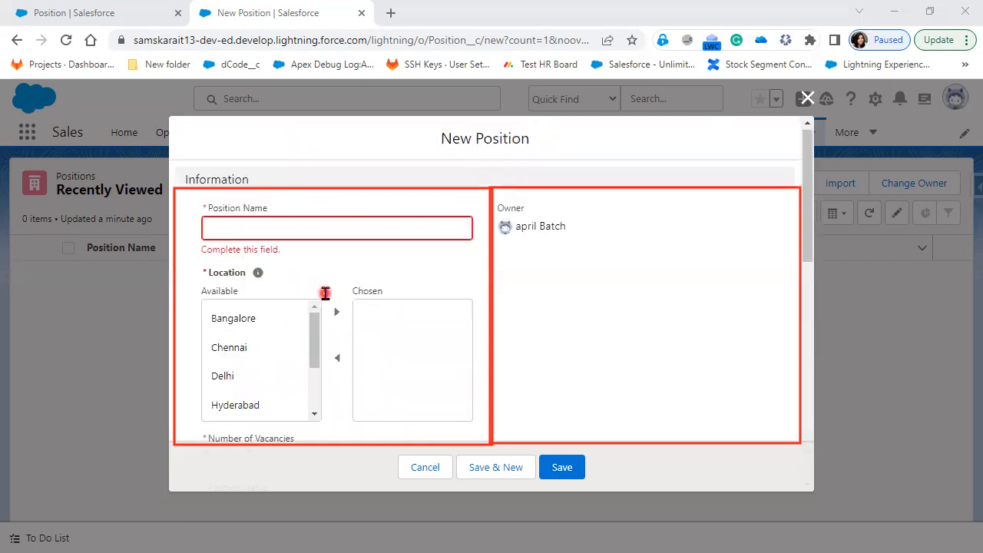
{"action": "scroll", "coordinate": [738, 315], "scroll_direction": "down", "scroll_amount": 4}
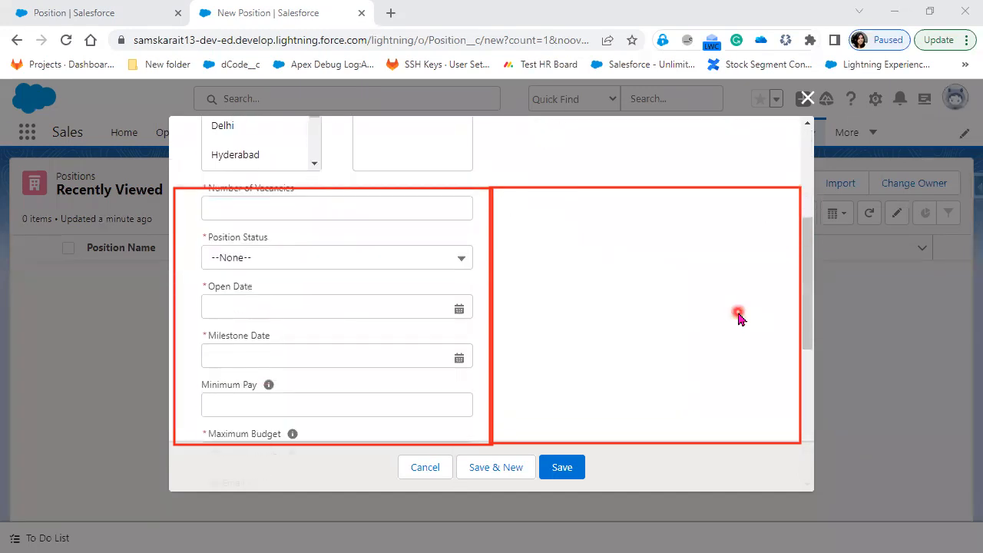
{"action": "scroll", "coordinate": [737, 315], "scroll_direction": "down", "scroll_amount": 5}
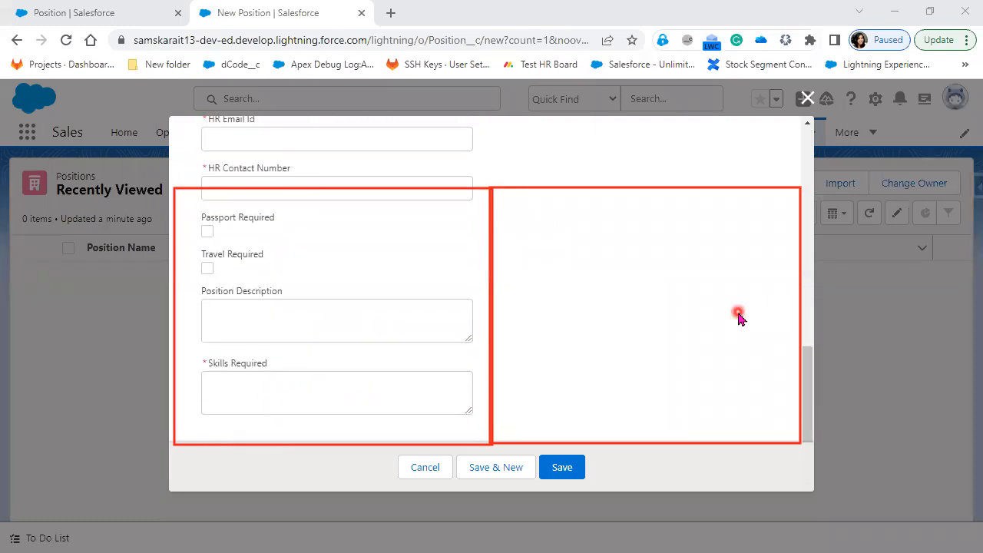
{"action": "scroll", "coordinate": [738, 315], "scroll_direction": "up", "scroll_amount": 9}
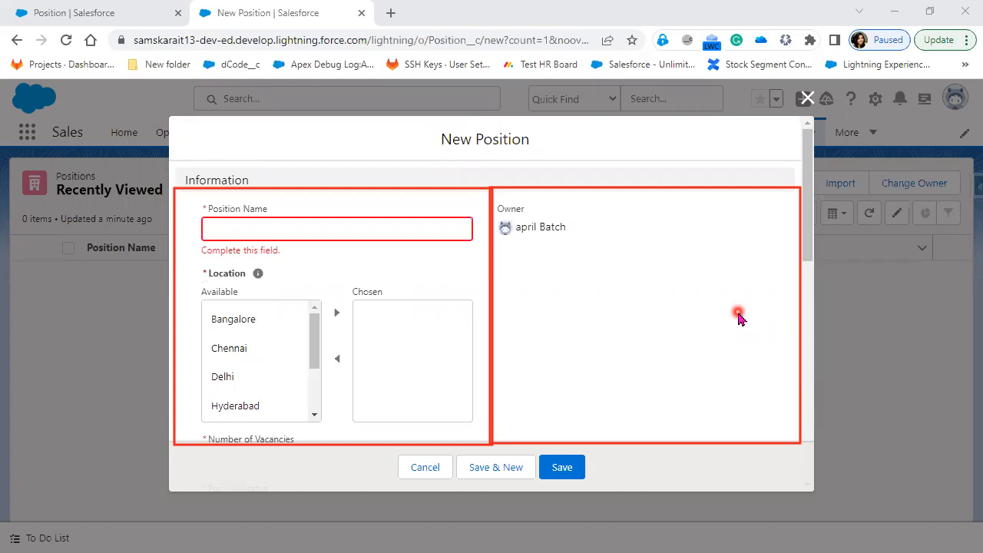
Annotate 'Page Layout' and scroll the form to Position Description and Skills Required, then return to PowerPoint
{"action": "left_click", "coordinate": [451, 221]}
{"action": "mouse_move", "coordinate": [399, 163]}
{"action": "left_mouse_down"}
{"action": "mouse_move", "coordinate": [406, 181]}
{"action": "mouse_move", "coordinate": [406, 154]}
{"action": "mouse_move", "coordinate": [403, 168]}
{"action": "mouse_move", "coordinate": [453, 156]}
{"action": "mouse_move", "coordinate": [459, 174]}
{"action": "mouse_move", "coordinate": [445, 179]}
{"action": "mouse_move", "coordinate": [468, 161]}
{"action": "mouse_move", "coordinate": [567, 156]}
{"action": "mouse_move", "coordinate": [565, 178]}
{"action": "mouse_move", "coordinate": [551, 177]}
{"action": "mouse_move", "coordinate": [557, 162]}
{"action": "mouse_move", "coordinate": [624, 122]}
{"action": "mouse_move", "coordinate": [662, 130]}
{"action": "mouse_move", "coordinate": [631, 119]}
{"action": "left_mouse_up"}
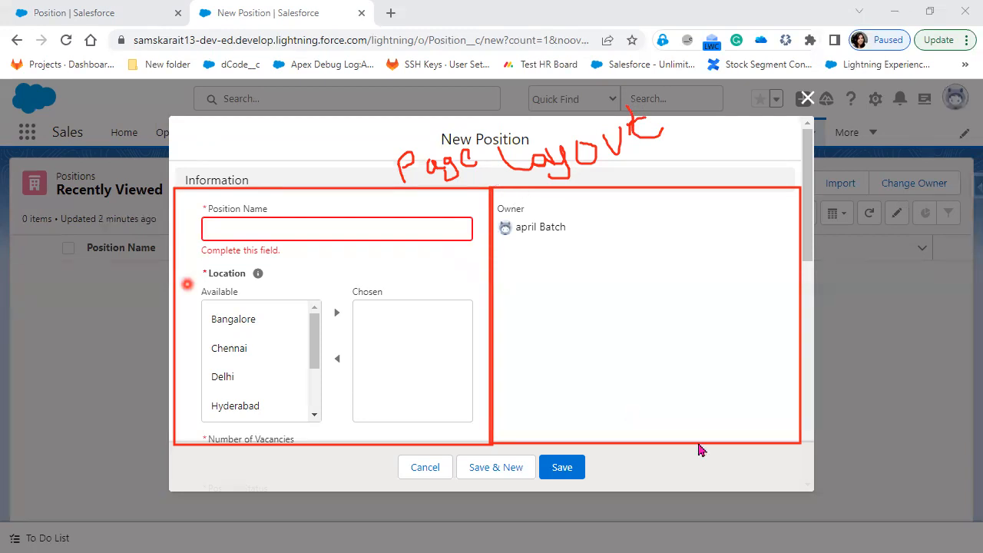
{"action": "scroll", "coordinate": [417, 349], "scroll_direction": "down", "scroll_amount": 4}
{"action": "scroll", "coordinate": [417, 352], "scroll_direction": "down", "scroll_amount": 4}
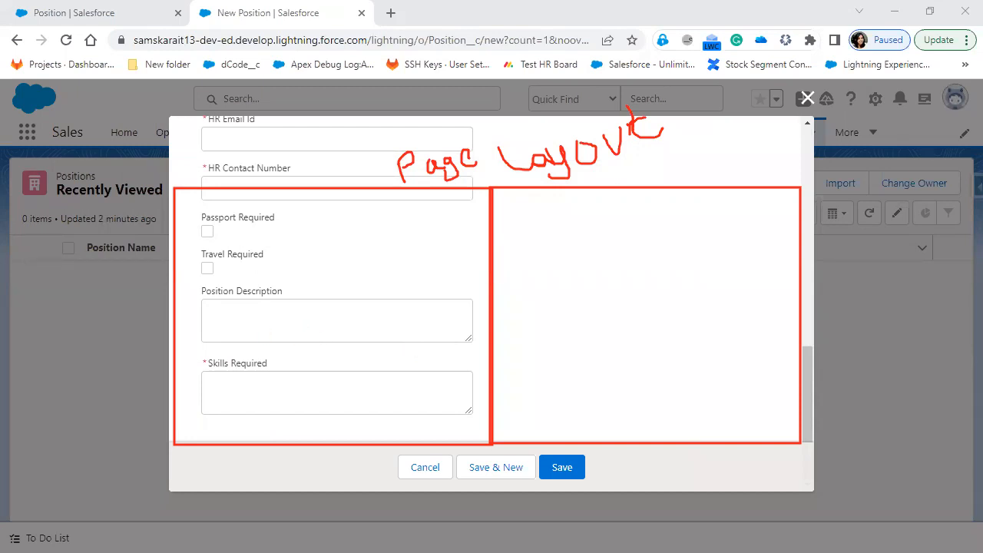
{"action": "key", "text": "alt+Tab"}
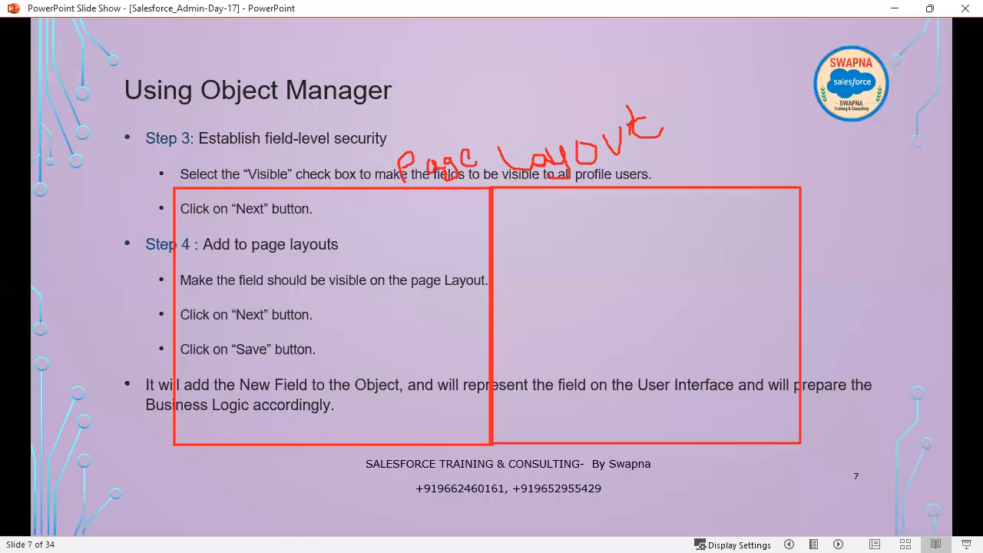
Clear the annotations and advance to slide 8, 'Home work'
{"action": "key", "text": "Escape"}
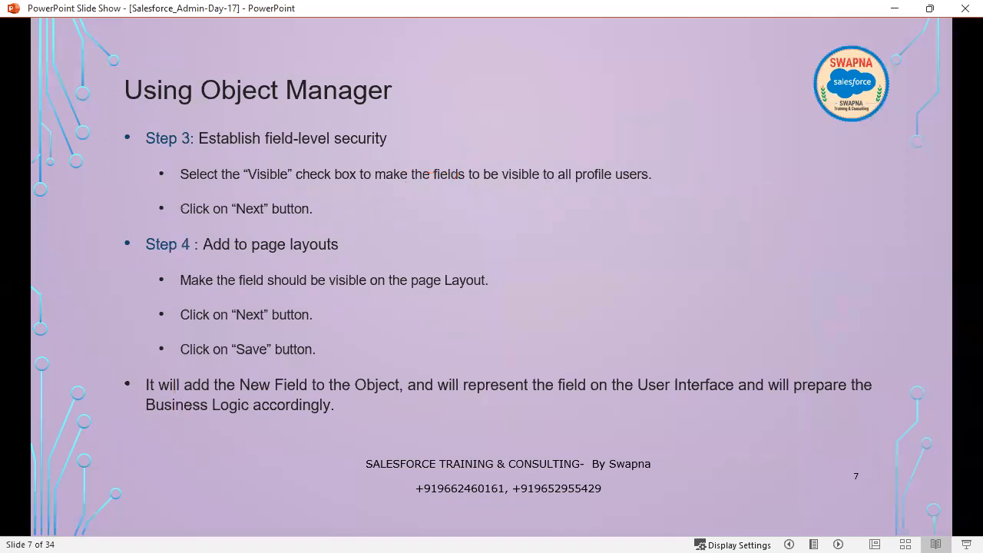
{"action": "left_click", "coordinate": [609, 421]}
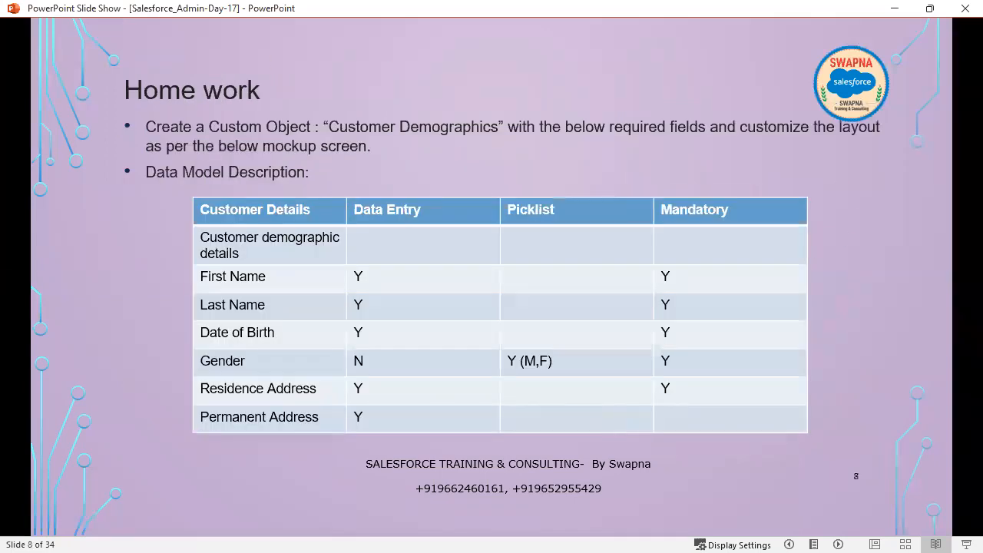
{"action": "key", "text": "alt+Tab"}
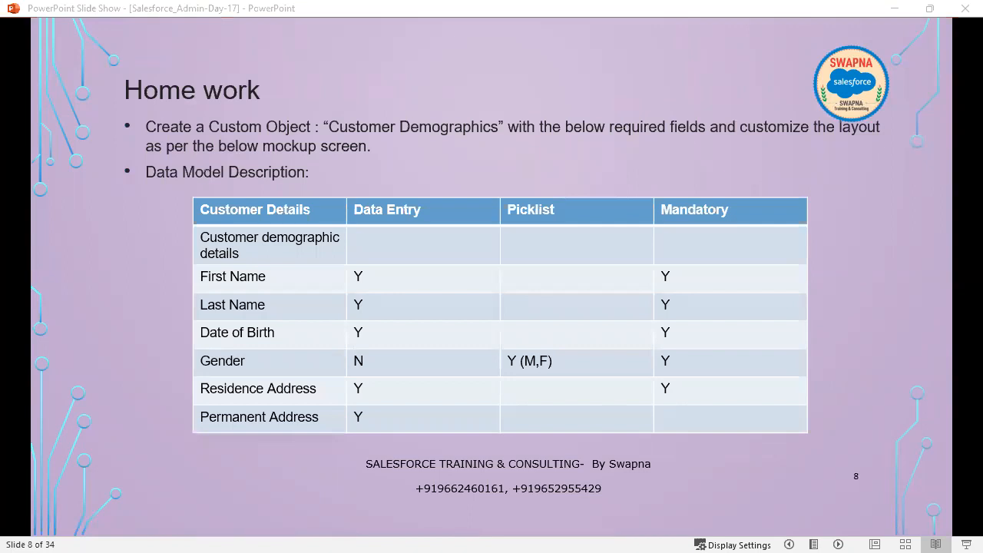
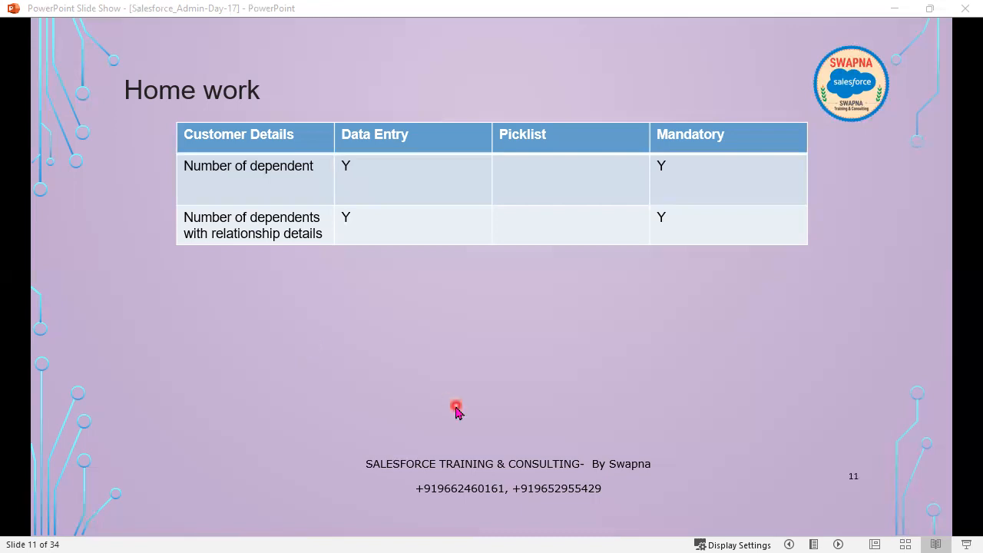
Revisit the homework table slide, then move through the Trailhead links to reveal the Page Layout definition
{"action": "key", "text": "Left"}
{"action": "key", "text": "Left"}
{"action": "key", "text": "Left"}
{"action": "key", "text": "Left"}
{"action": "key", "text": "Right"}
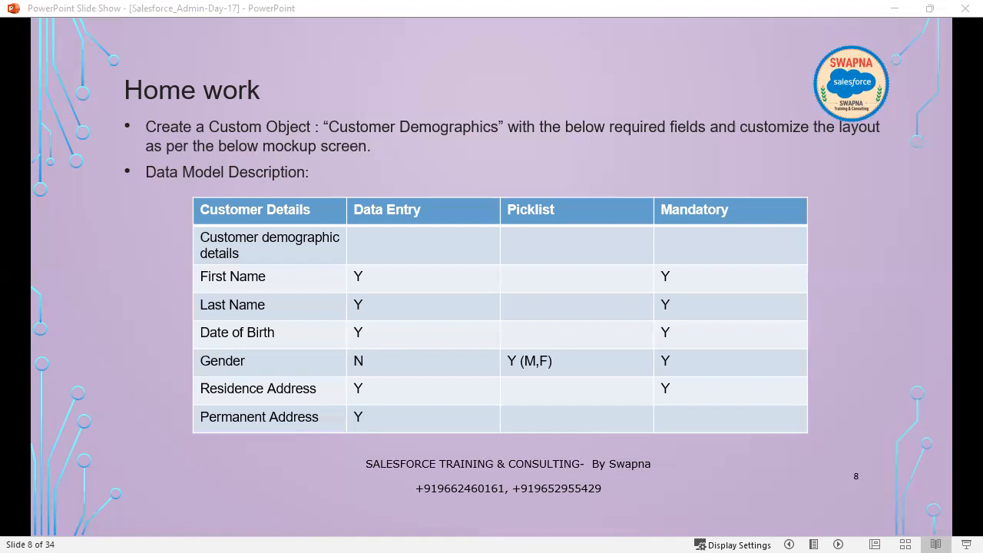
{"action": "scroll", "coordinate": [694, 369], "scroll_direction": "down", "scroll_amount": 5}
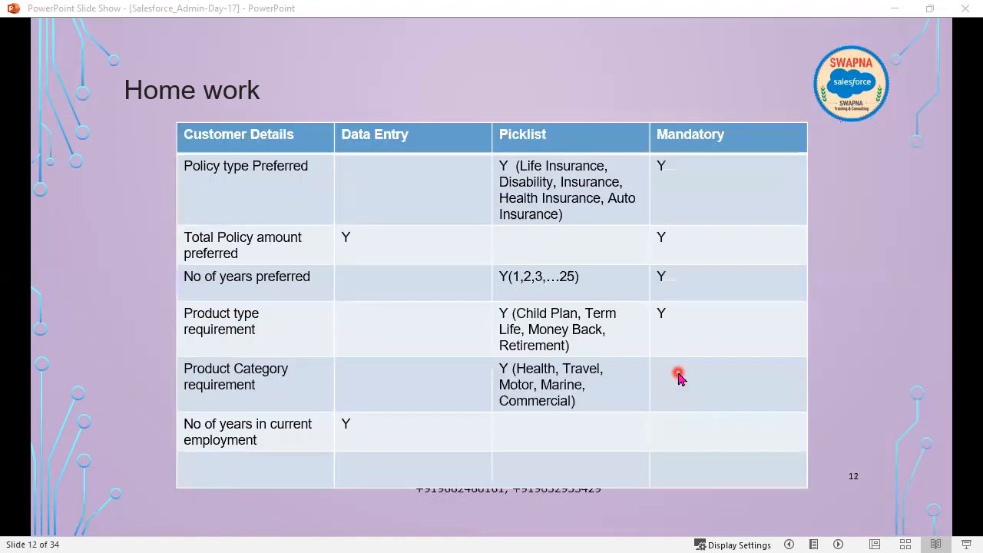
{"action": "scroll", "coordinate": [677, 377], "scroll_direction": "down", "scroll_amount": 1}
{"action": "scroll", "coordinate": [382, 318], "scroll_direction": "down", "scroll_amount": 1}
{"action": "scroll", "coordinate": [382, 318], "scroll_direction": "up", "scroll_amount": 1}
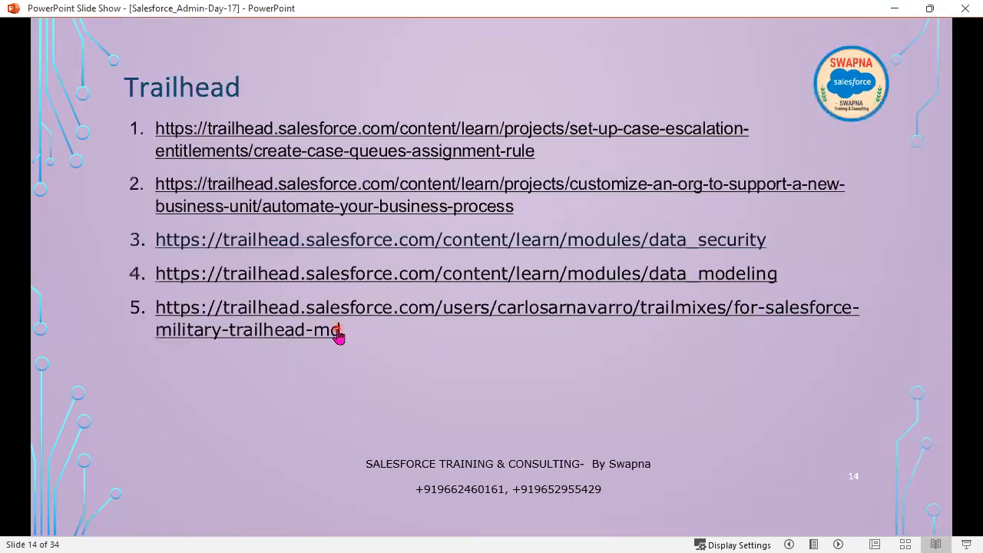
{"action": "scroll", "coordinate": [248, 158], "scroll_direction": "down", "scroll_amount": 1}
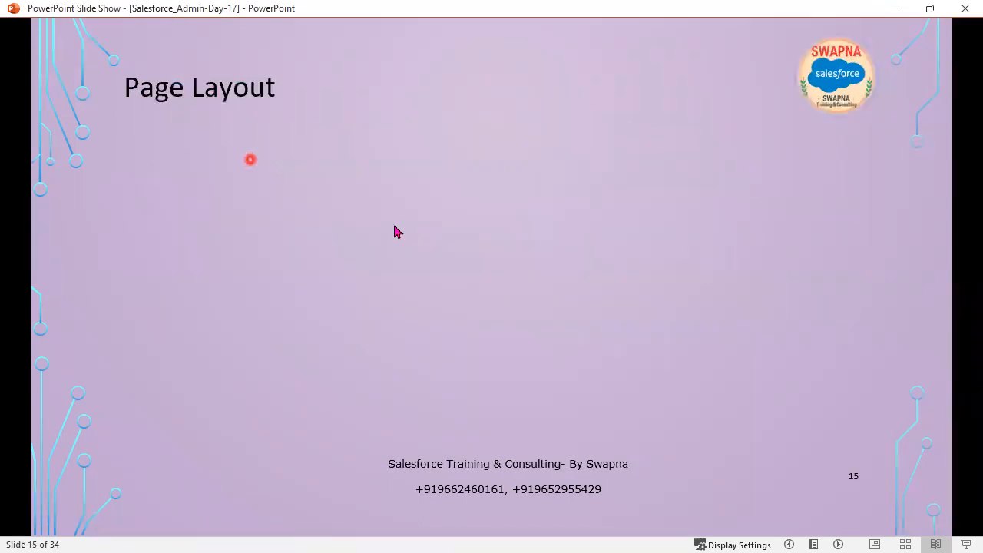
{"action": "left_click", "coordinate": [438, 300]}
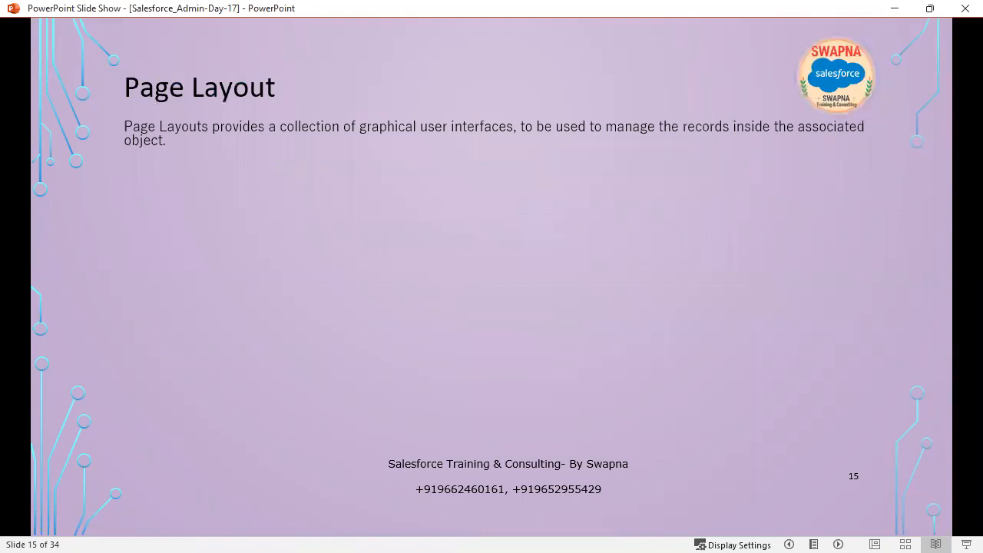
{"action": "scroll", "coordinate": [369, 430], "scroll_direction": "up", "scroll_amount": 2}
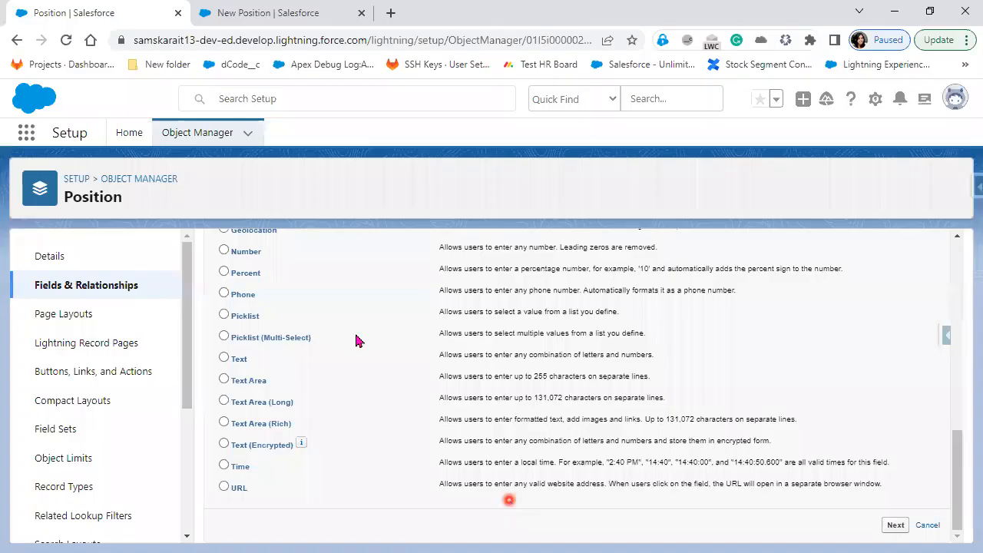
Choose Geolocation as the new Position field's data type
{"action": "scroll", "coordinate": [355, 341], "scroll_direction": "up", "scroll_amount": 1}
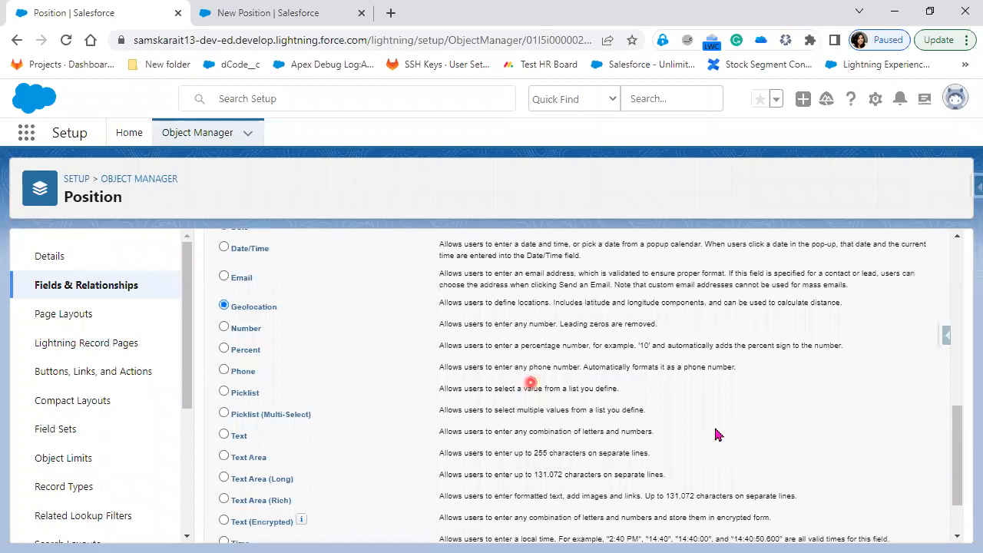
{"action": "scroll", "coordinate": [770, 401], "scroll_direction": "up", "scroll_amount": 4}
{"action": "scroll", "coordinate": [922, 326], "scroll_direction": "up", "scroll_amount": 3}
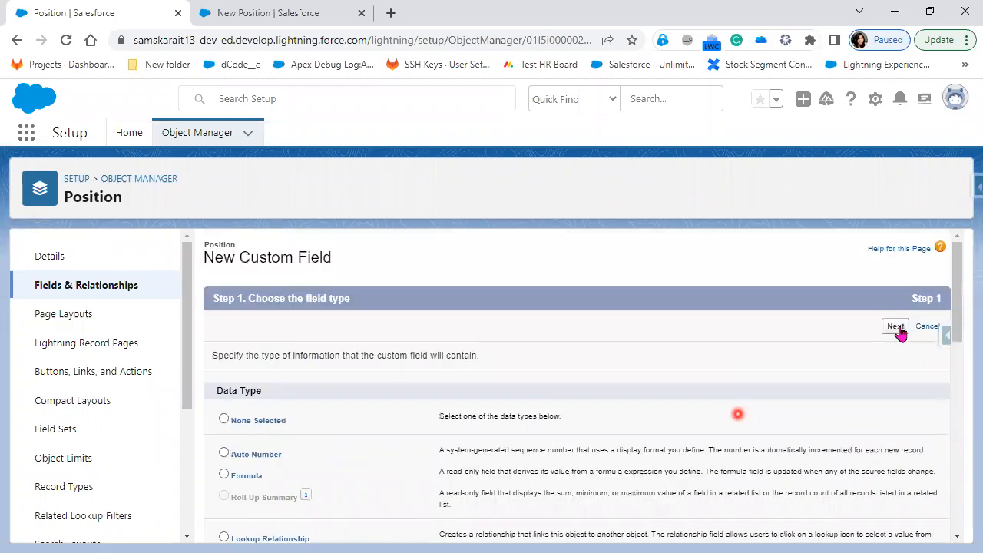
{"action": "left_click", "coordinate": [895, 326]}
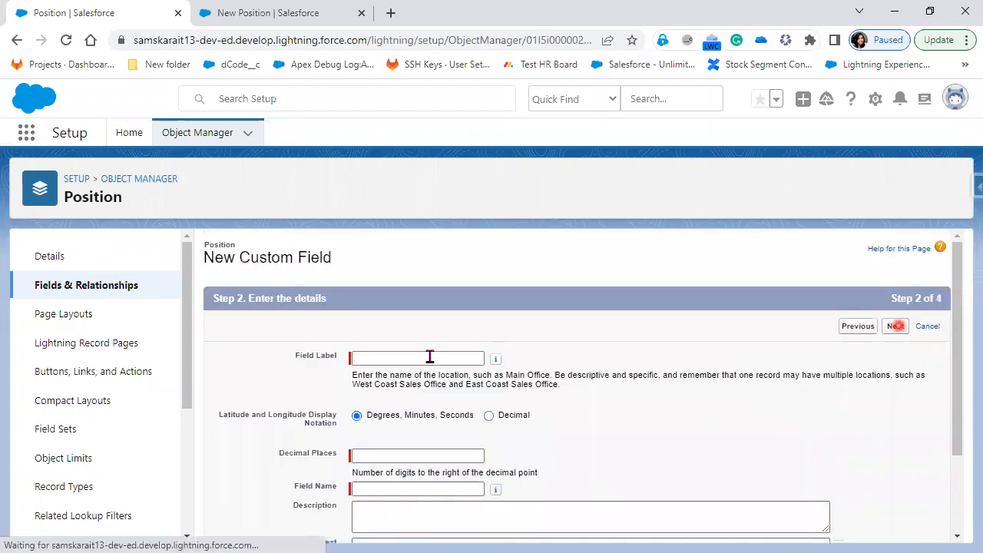
Label the field 'Interview Location' with 2 decimal places
{"action": "left_click", "coordinate": [430, 357]}
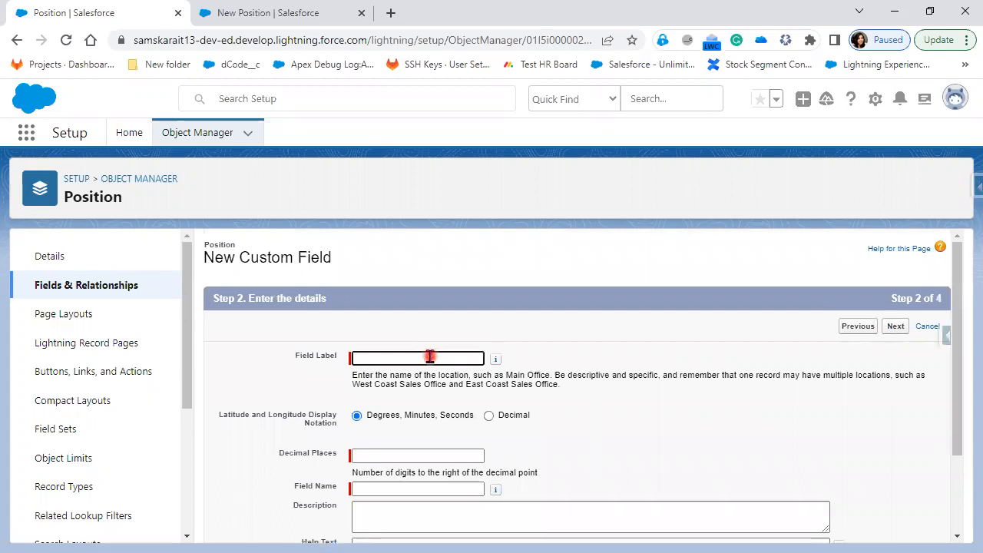
{"action": "type", "text": "Interview Location"}
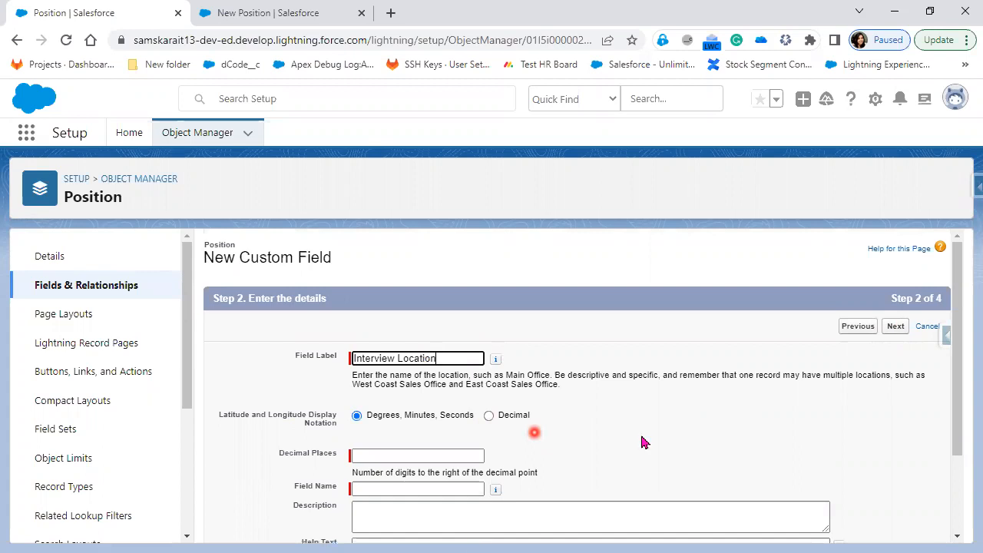
{"action": "left_click", "coordinate": [457, 454]}
{"action": "left_click", "coordinate": [457, 454]}
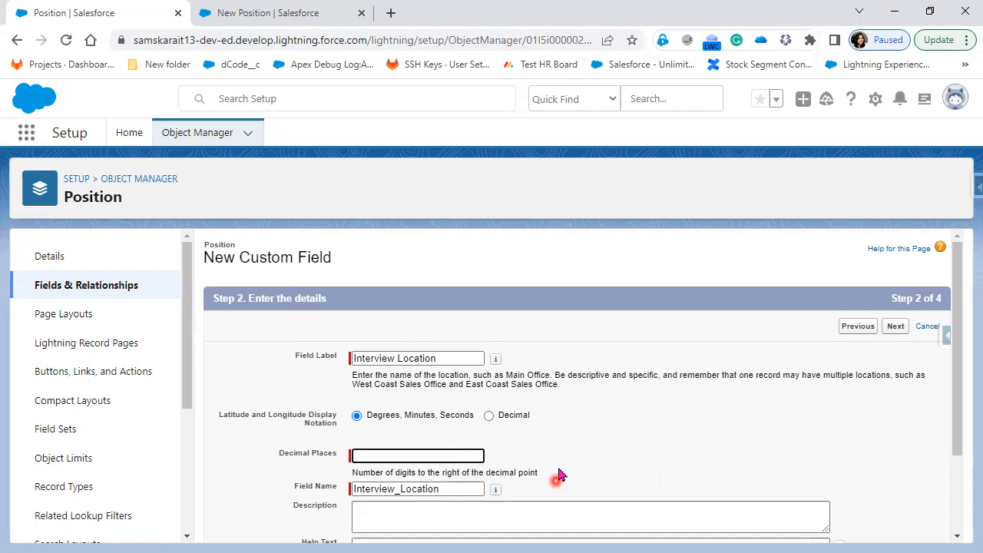
{"action": "type", "text": "2"}
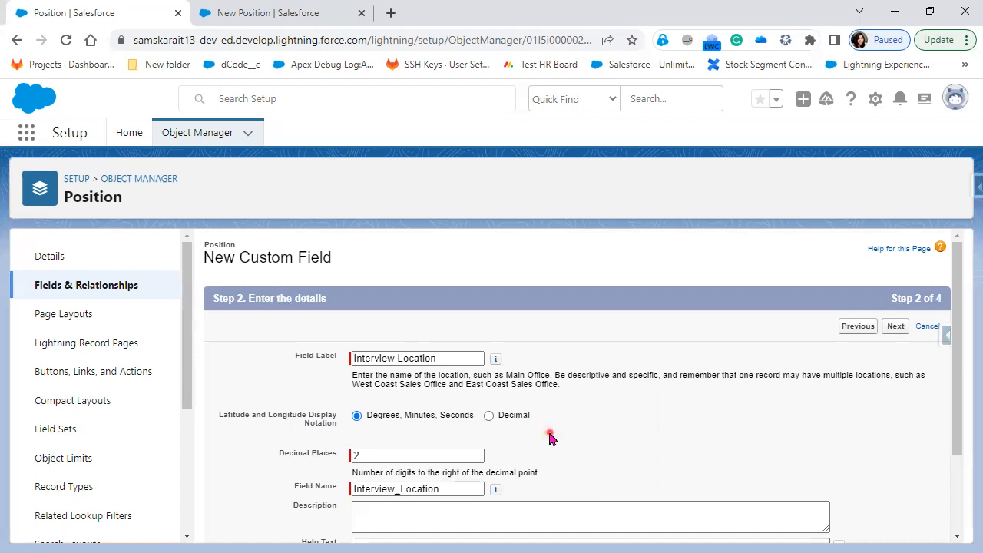
{"action": "scroll", "coordinate": [550, 438], "scroll_direction": "down", "scroll_amount": 2}
{"action": "left_click", "coordinate": [897, 525]}
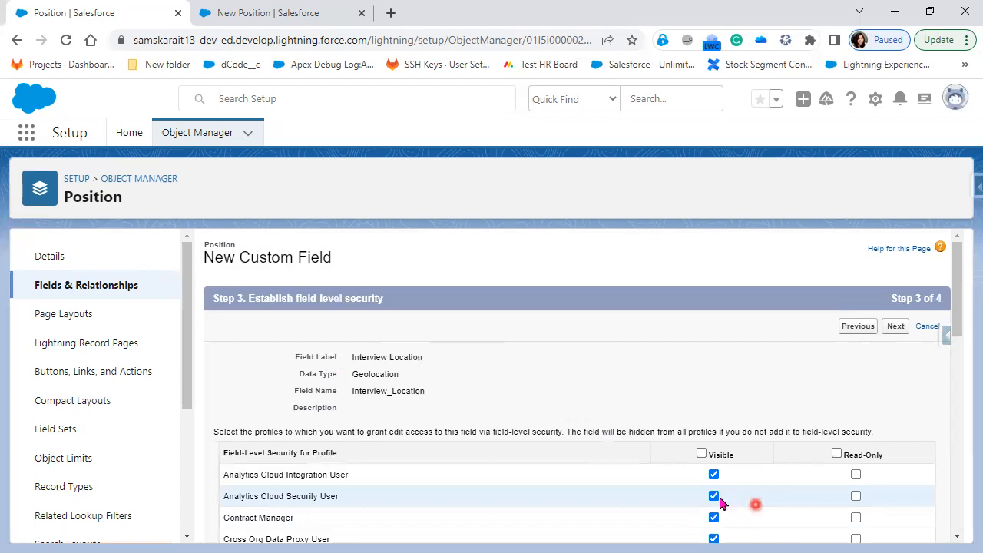
Accept the field-level security defaults and save with Position Layout checked
{"action": "scroll", "coordinate": [720, 503], "scroll_direction": "down", "scroll_amount": 2}
{"action": "scroll", "coordinate": [720, 503], "scroll_direction": "down", "scroll_amount": 5}
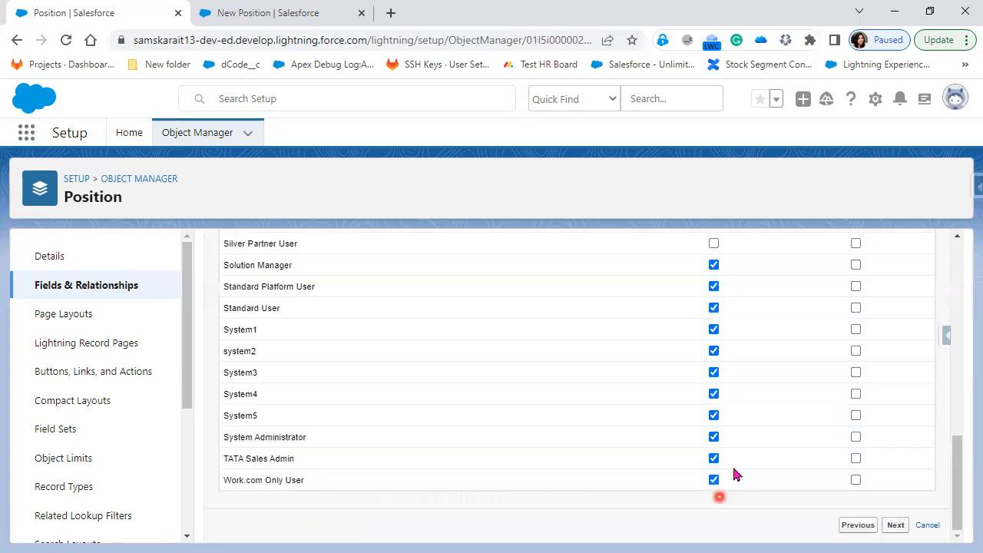
{"action": "scroll", "coordinate": [720, 491], "scroll_direction": "up", "scroll_amount": 10}
{"action": "left_click", "coordinate": [896, 331]}
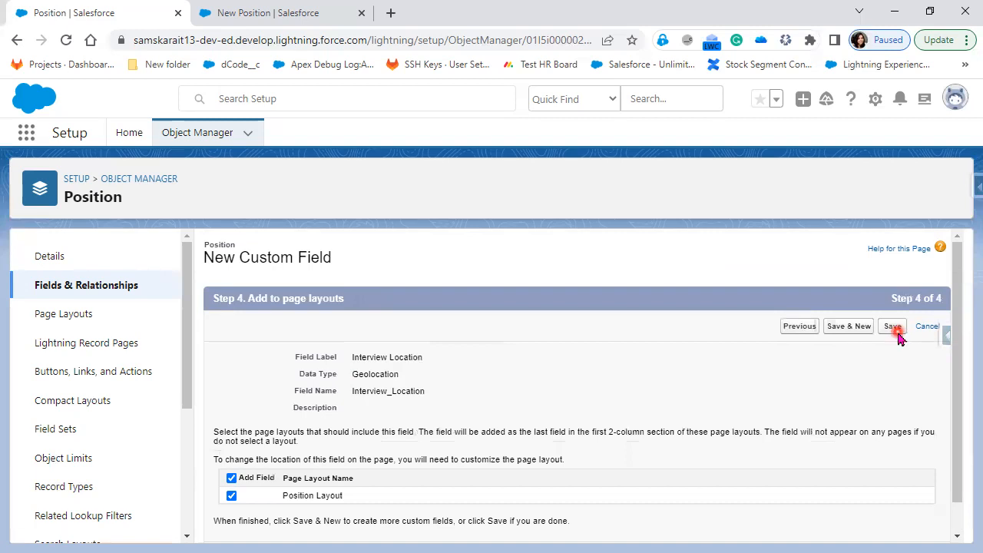
{"action": "left_click", "coordinate": [895, 329]}
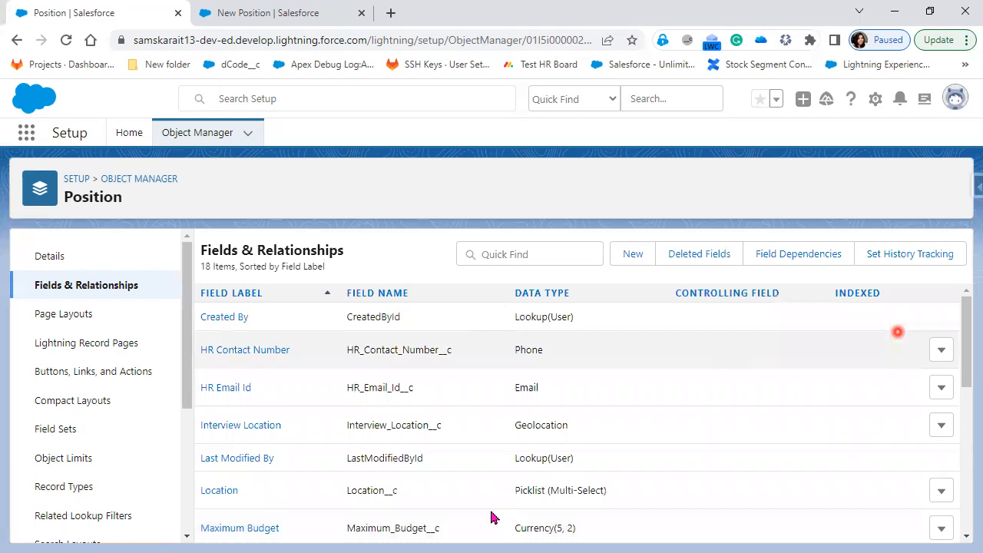
Confirm Interview_Location__c (Geolocation) is among Position's 18 fields, then start another custom field
{"action": "scroll", "coordinate": [492, 517], "scroll_direction": "down", "scroll_amount": 2}
{"action": "scroll", "coordinate": [492, 517], "scroll_direction": "down", "scroll_amount": 3}
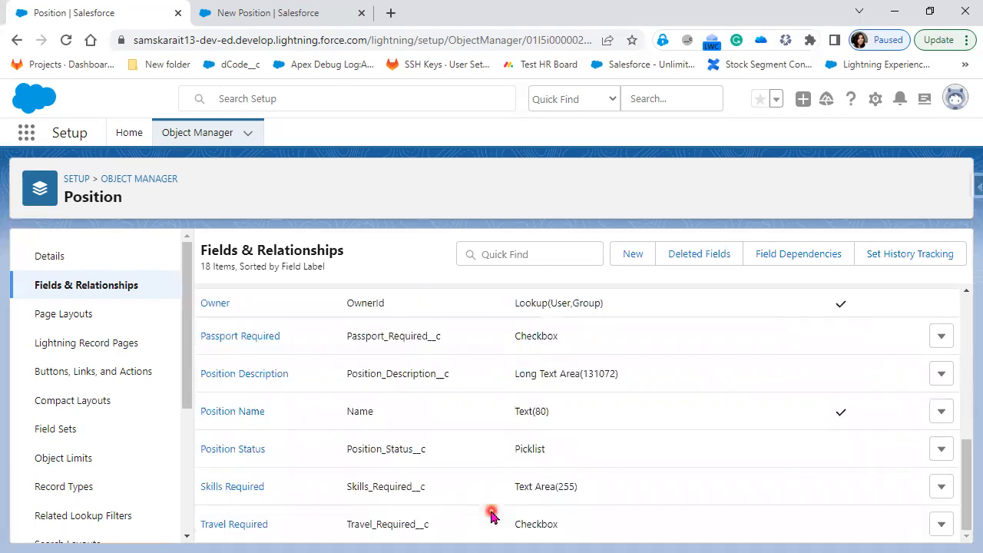
{"action": "scroll", "coordinate": [492, 517], "scroll_direction": "up", "scroll_amount": 2}
{"action": "scroll", "coordinate": [492, 514], "scroll_direction": "down", "scroll_amount": 2}
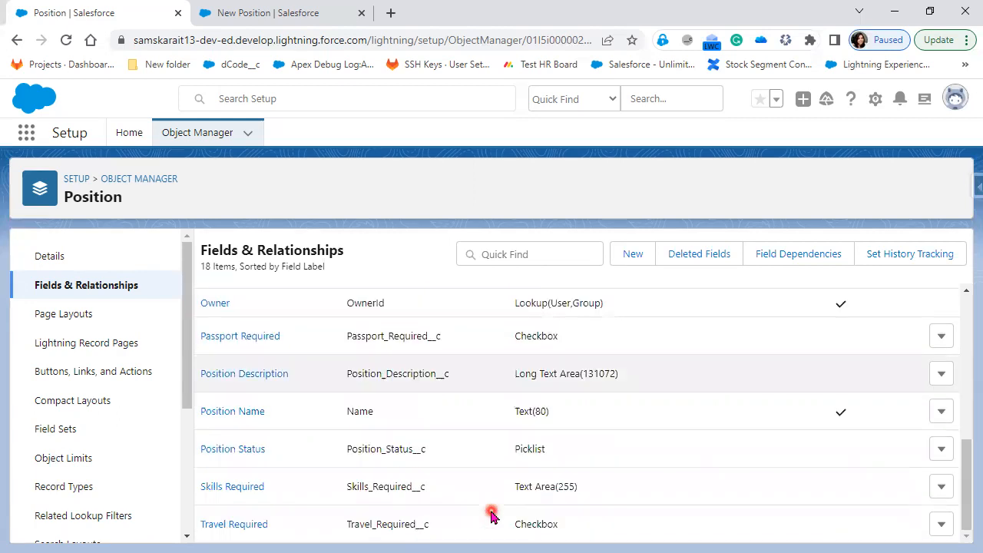
{"action": "scroll", "coordinate": [491, 514], "scroll_direction": "up", "scroll_amount": 2}
{"action": "scroll", "coordinate": [491, 515], "scroll_direction": "up", "scroll_amount": 2}
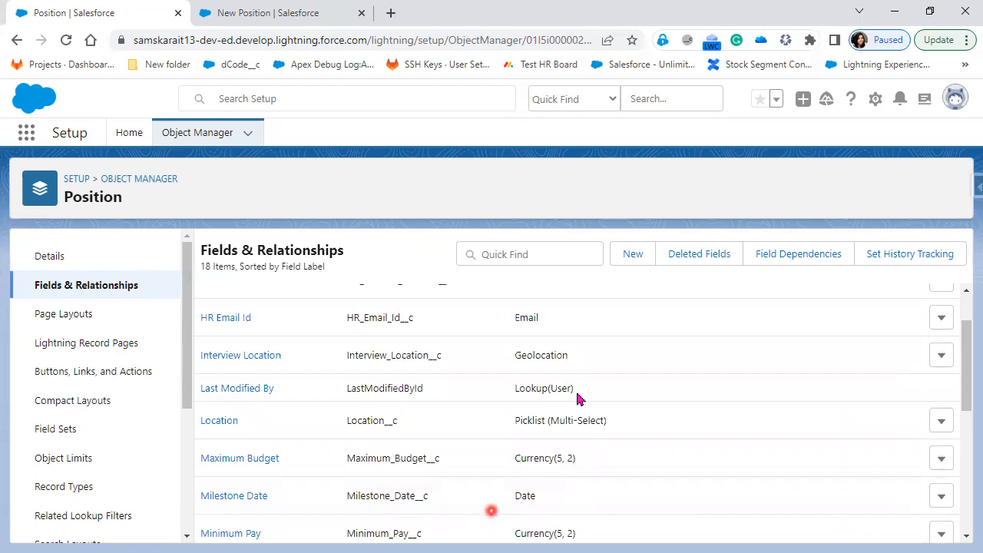
{"action": "scroll", "coordinate": [469, 414], "scroll_direction": "up", "scroll_amount": 2}
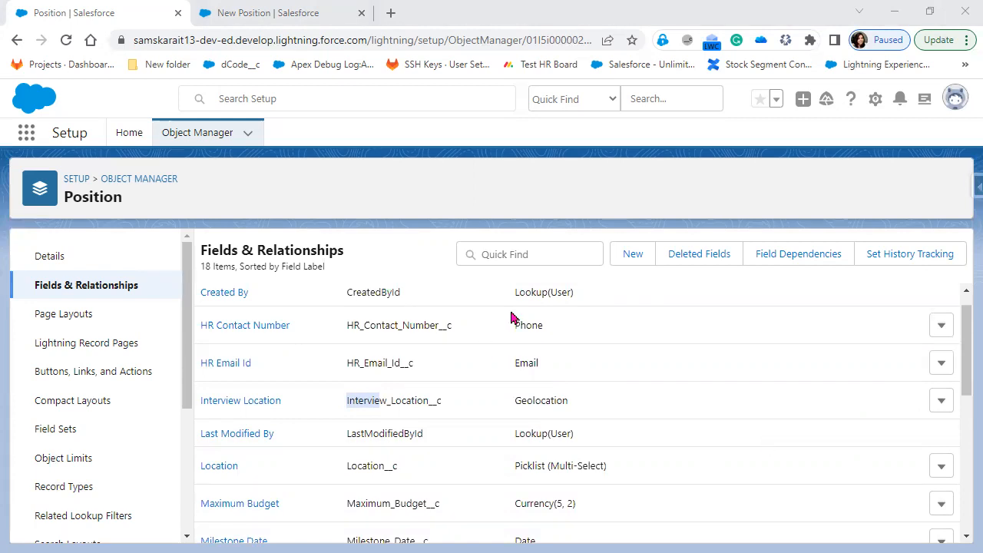
{"action": "left_click", "coordinate": [635, 261]}
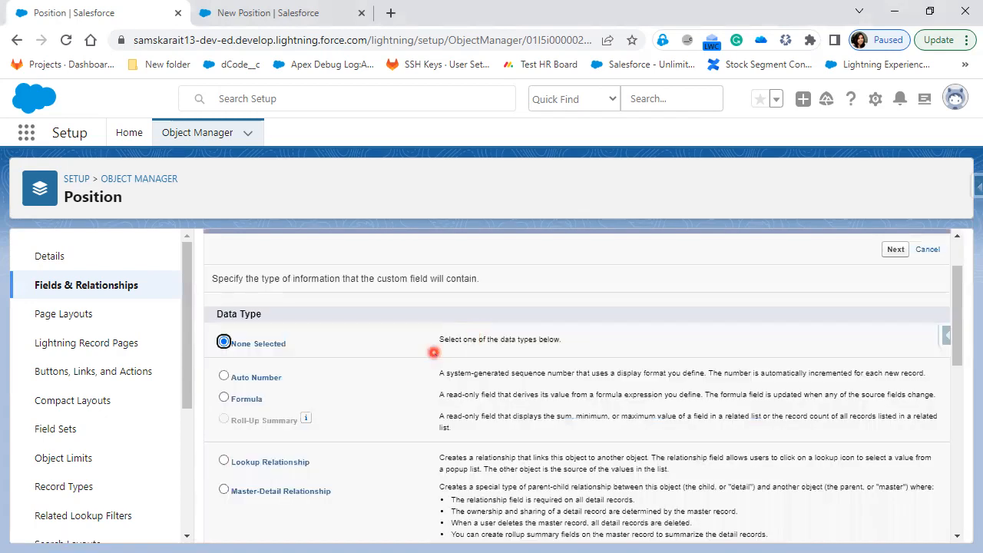
Review the data type list, cross out the relationship types, then cancel the new field
{"action": "scroll", "coordinate": [402, 353], "scroll_direction": "down", "scroll_amount": 1}
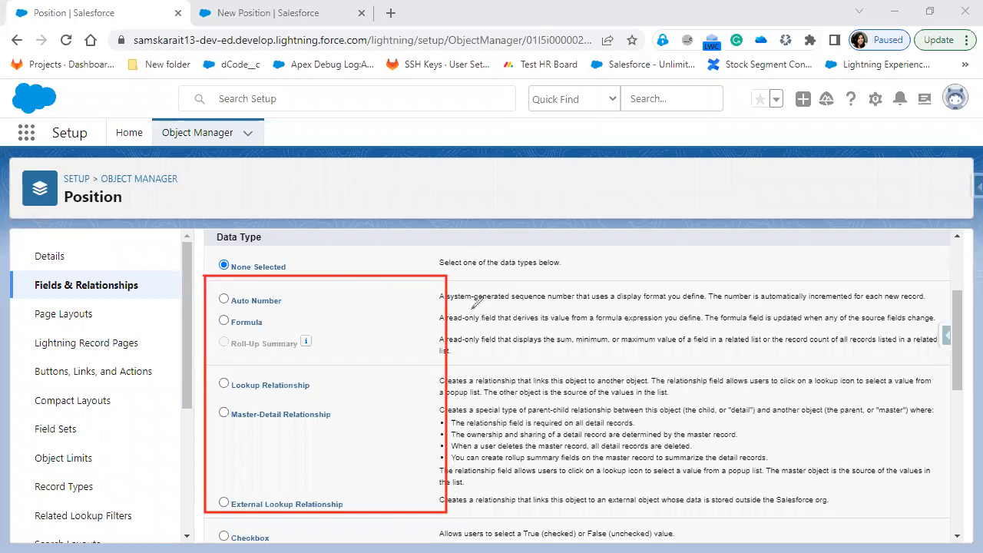
{"action": "left_click_drag", "start_coordinate": [444, 503], "coordinate": [204, 276]}
{"action": "mouse_move", "coordinate": [444, 278]}
{"action": "left_mouse_down"}
{"action": "mouse_move", "coordinate": [212, 478]}
{"action": "mouse_move", "coordinate": [203, 507]}
{"action": "left_mouse_up"}
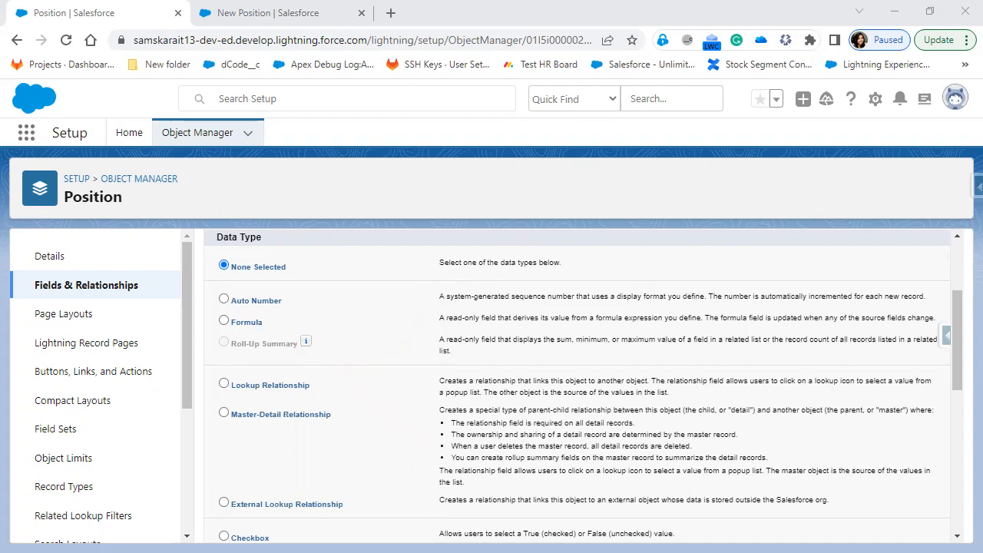
{"action": "scroll", "coordinate": [534, 418], "scroll_direction": "up", "scroll_amount": 3}
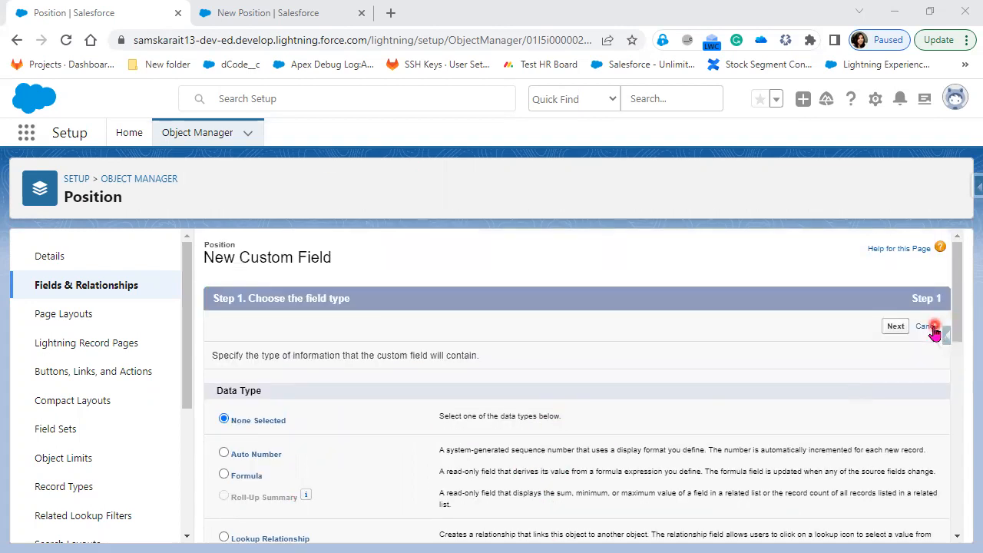
{"action": "left_click", "coordinate": [928, 325]}
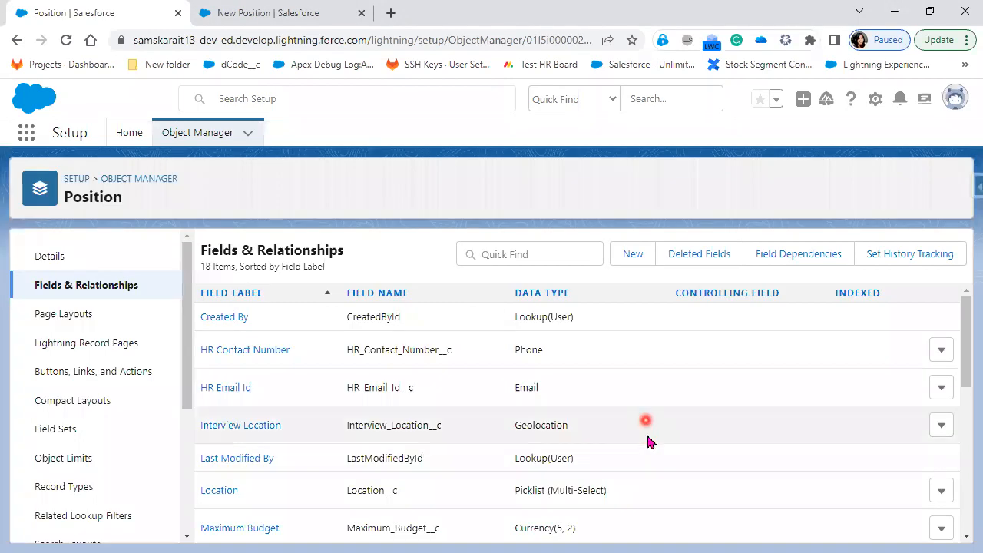
Open the Interview Location field's details and edit its definition
{"action": "scroll", "coordinate": [650, 461], "scroll_direction": "down", "scroll_amount": 3}
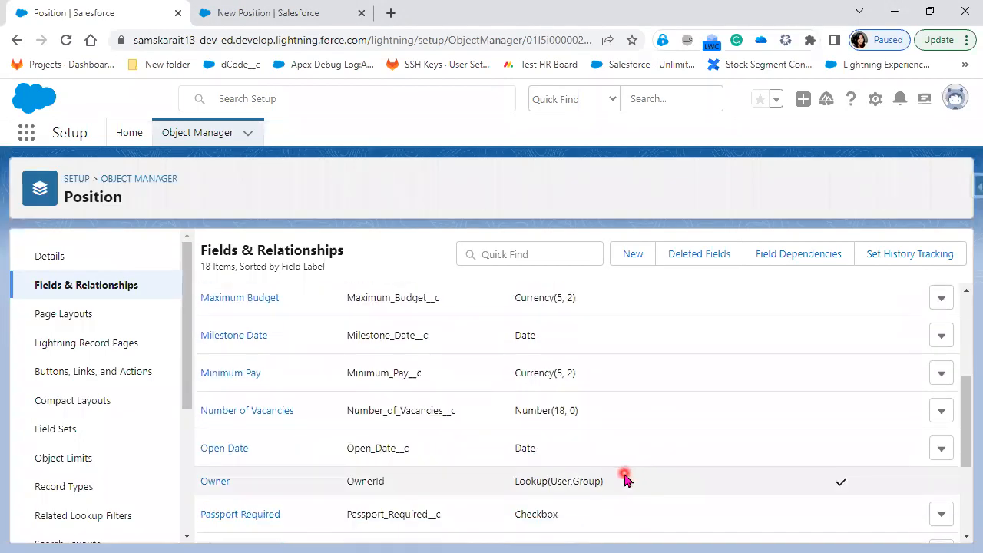
{"action": "scroll", "coordinate": [595, 520], "scroll_direction": "up", "scroll_amount": 1}
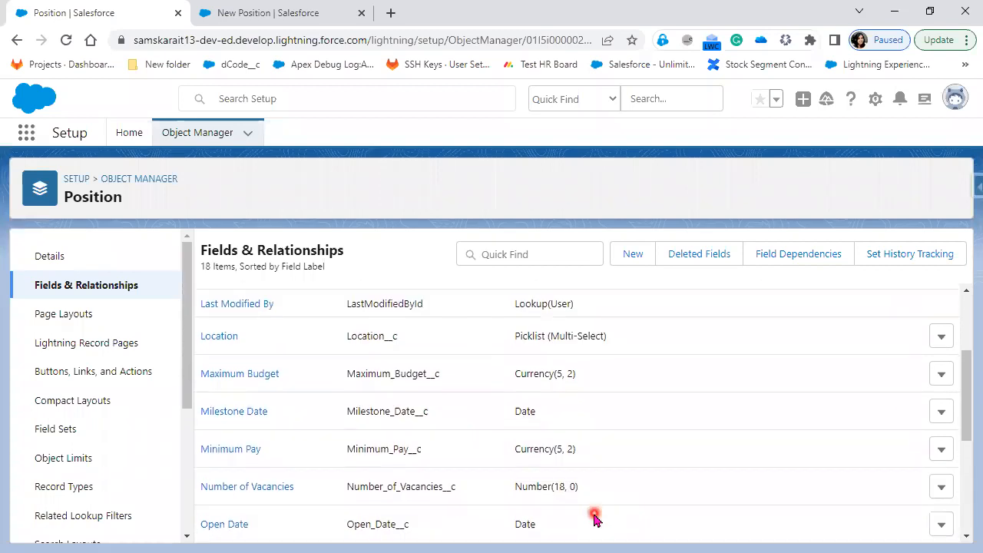
{"action": "scroll", "coordinate": [595, 520], "scroll_direction": "up", "scroll_amount": 1}
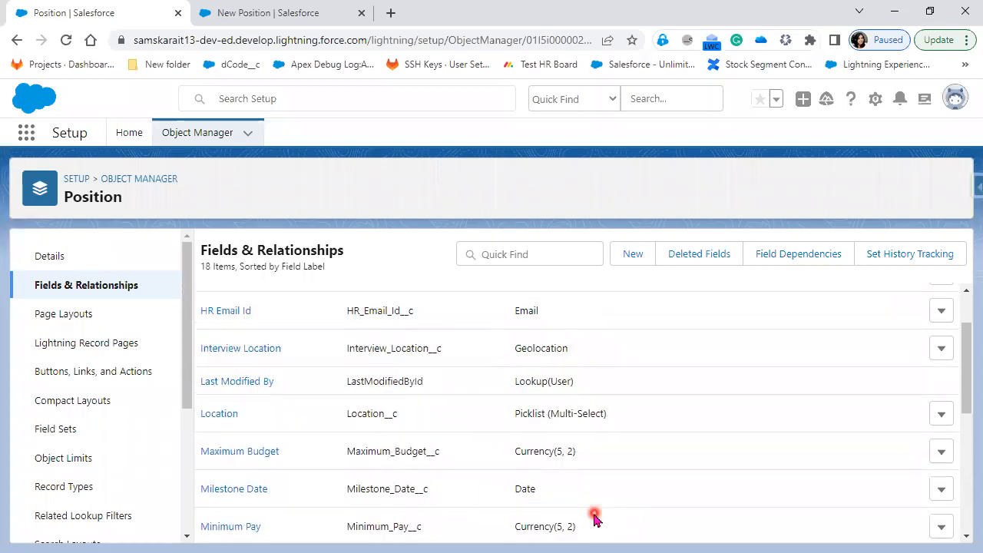
{"action": "left_click", "coordinate": [230, 351]}
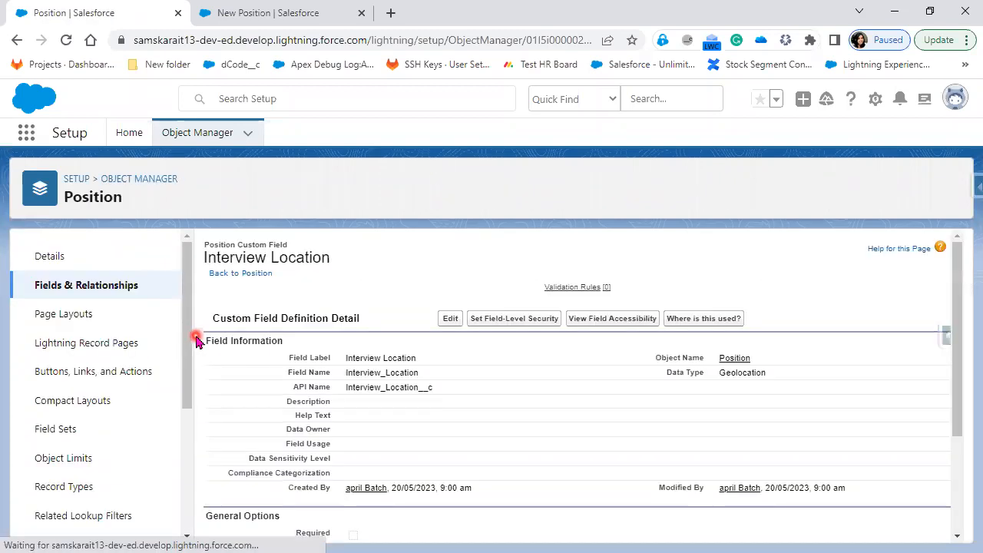
{"action": "left_click", "coordinate": [449, 320]}
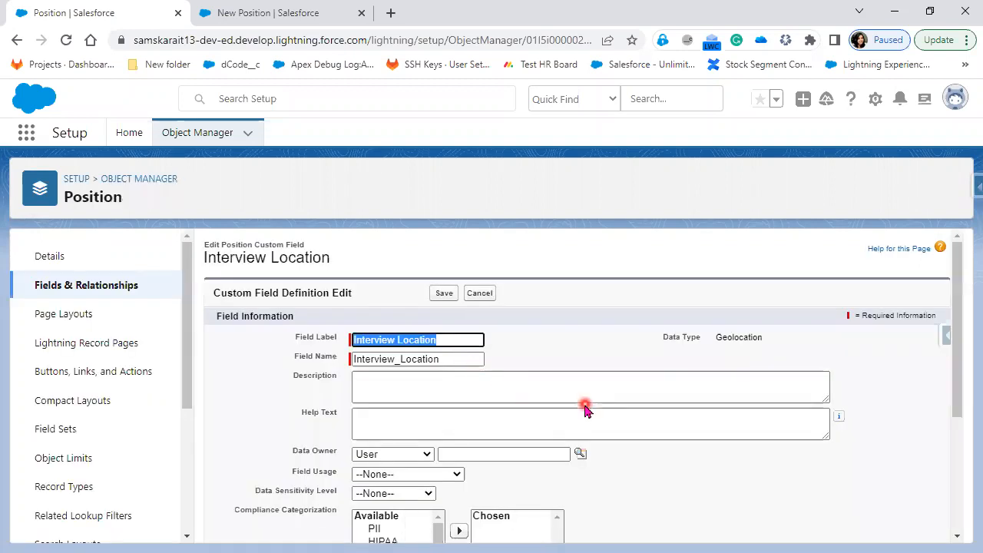
Point out the Decimal Places setting, then cancel the edit without saving
{"action": "scroll", "coordinate": [568, 411], "scroll_direction": "down", "scroll_amount": 1}
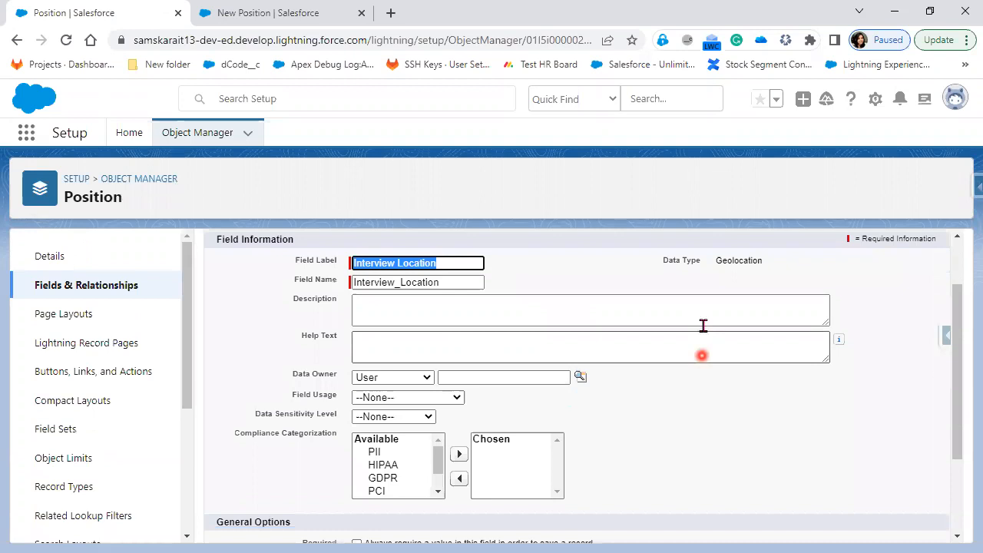
{"action": "scroll", "coordinate": [691, 349], "scroll_direction": "down", "scroll_amount": 1}
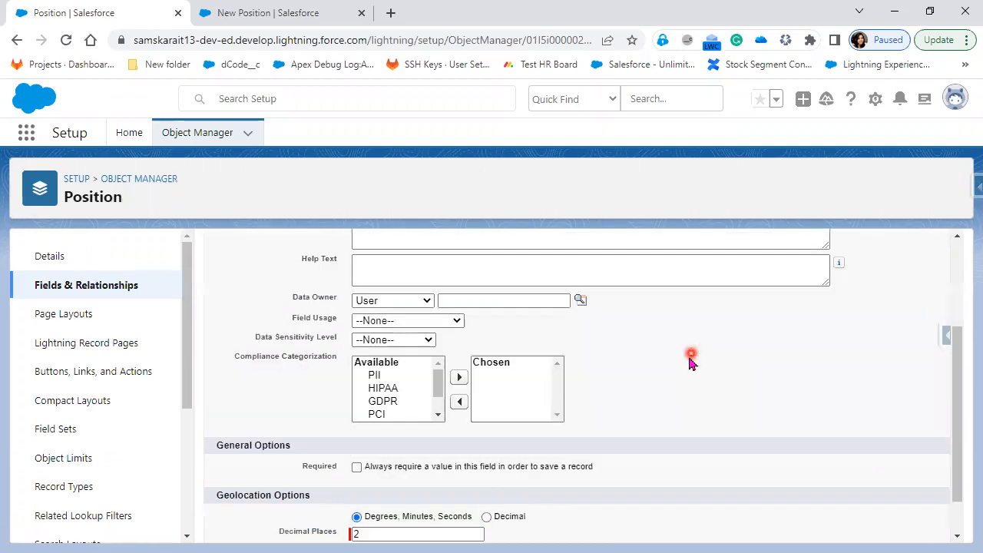
{"action": "scroll", "coordinate": [688, 361], "scroll_direction": "down", "scroll_amount": 1}
{"action": "left_click", "coordinate": [370, 482]}
{"action": "left_click", "coordinate": [395, 472]}
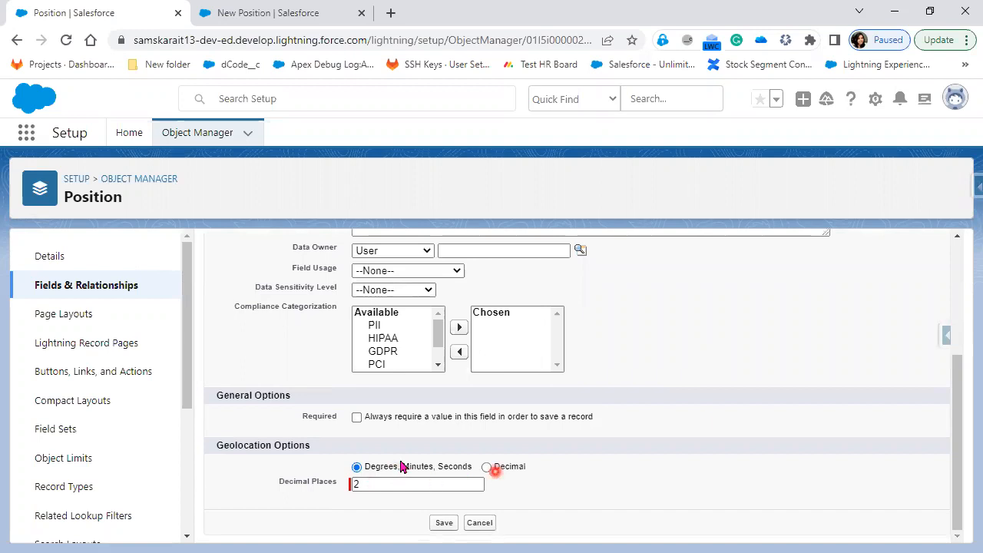
{"action": "left_click", "coordinate": [376, 491]}
{"action": "left_click", "coordinate": [489, 524]}
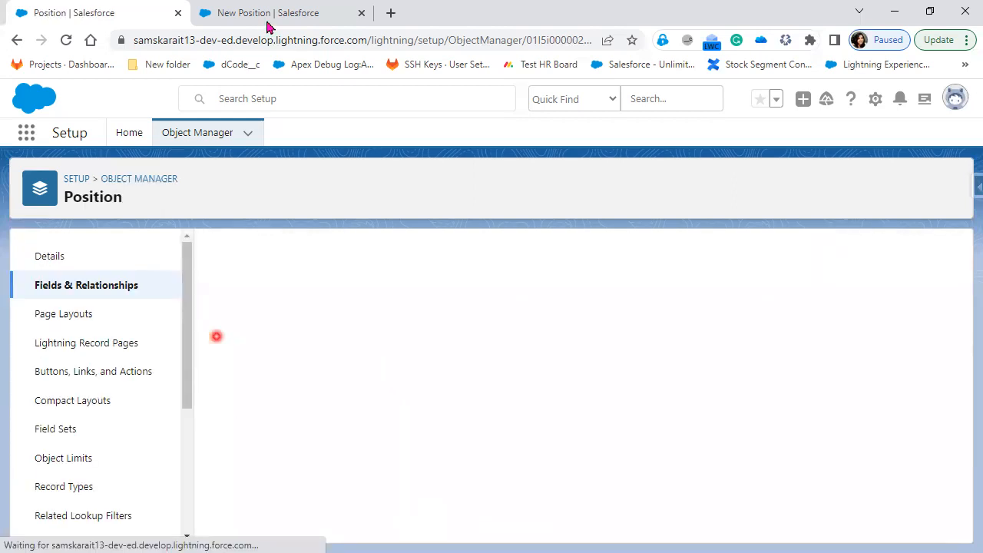
Look over the New Position form's fields, then return to the Trailhead slide (14 of 34)
{"action": "left_click", "coordinate": [291, 23]}
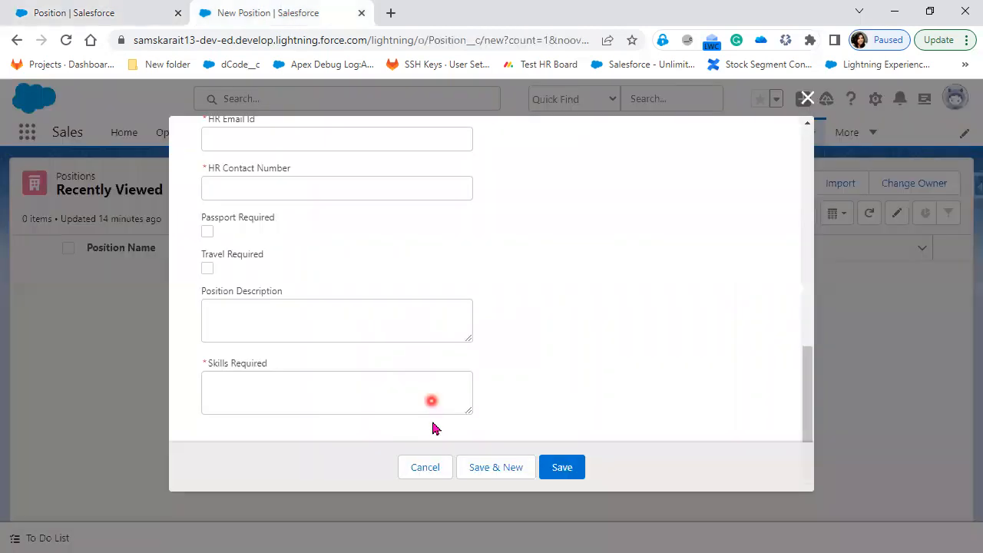
{"action": "scroll", "coordinate": [432, 421], "scroll_direction": "up", "scroll_amount": 1}
{"action": "scroll", "coordinate": [445, 427], "scroll_direction": "up", "scroll_amount": 10}
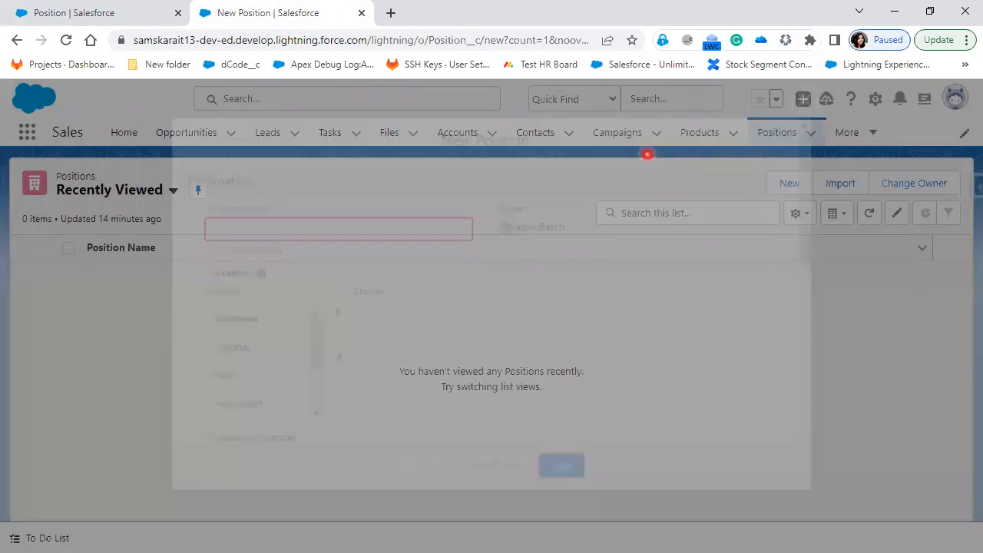
{"action": "key", "text": "alt+Tab"}
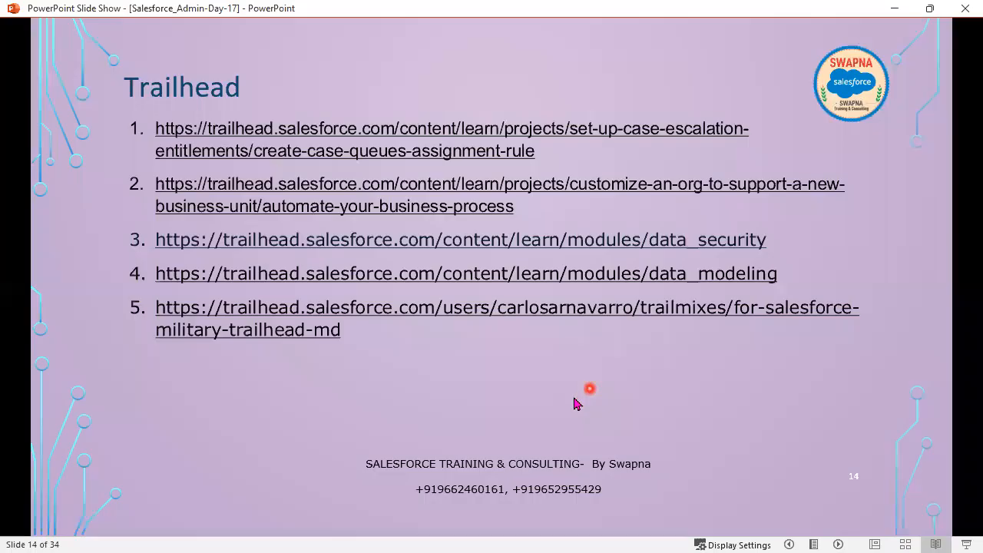
Show slide 15's Page Layout definition and DML operations paragraphs, then return to Salesforce Positions
{"action": "left_click", "coordinate": [575, 400]}
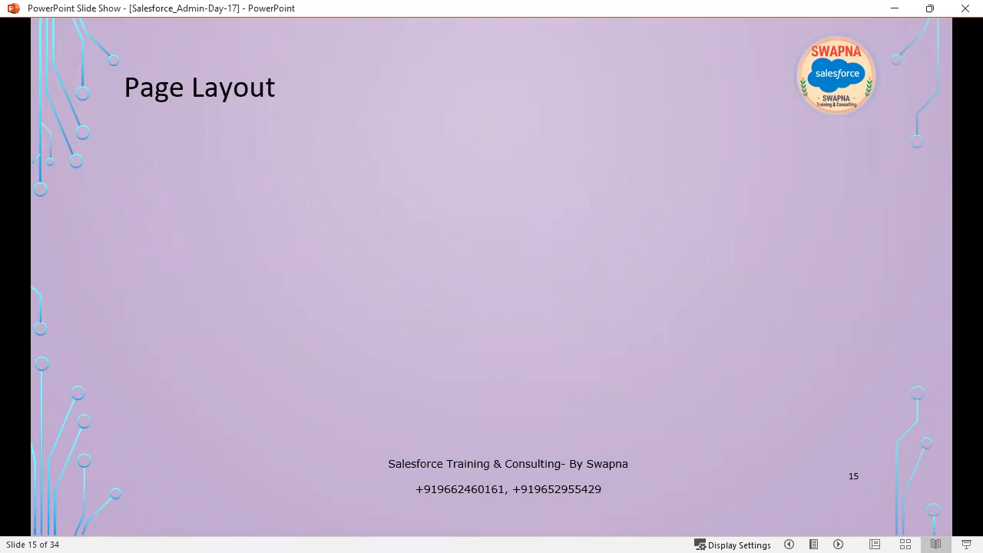
{"action": "key", "text": "alt+Tab"}
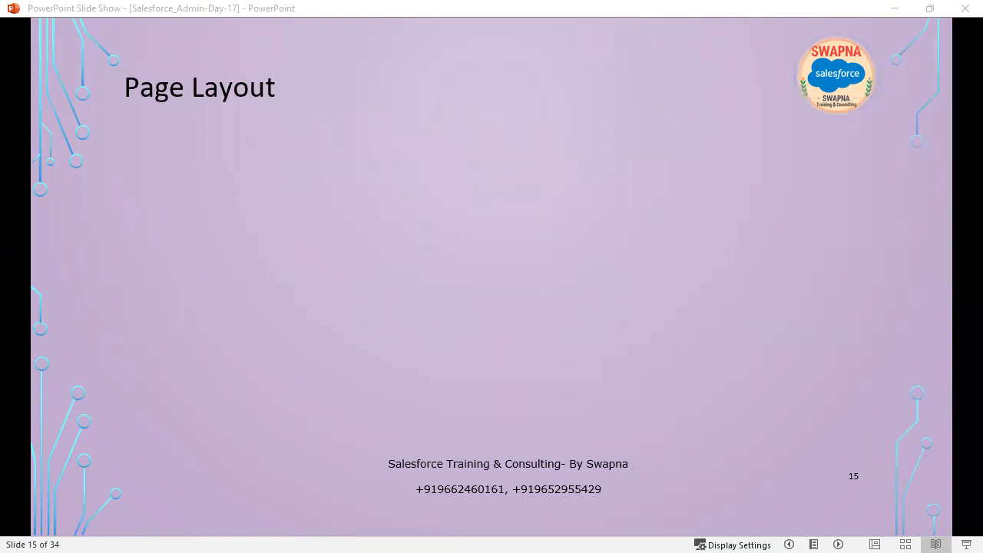
{"action": "left_click", "coordinate": [307, 395]}
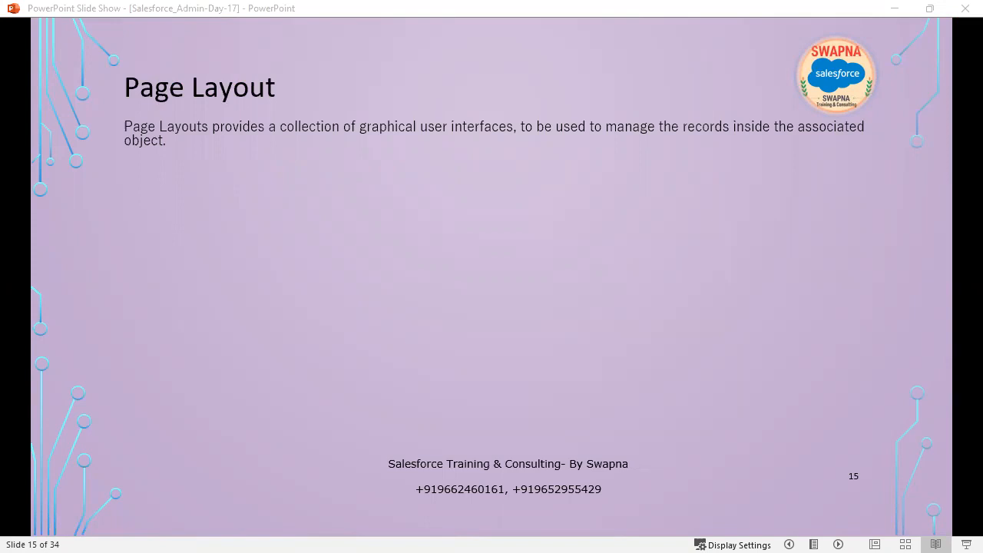
{"action": "left_click", "coordinate": [326, 360]}
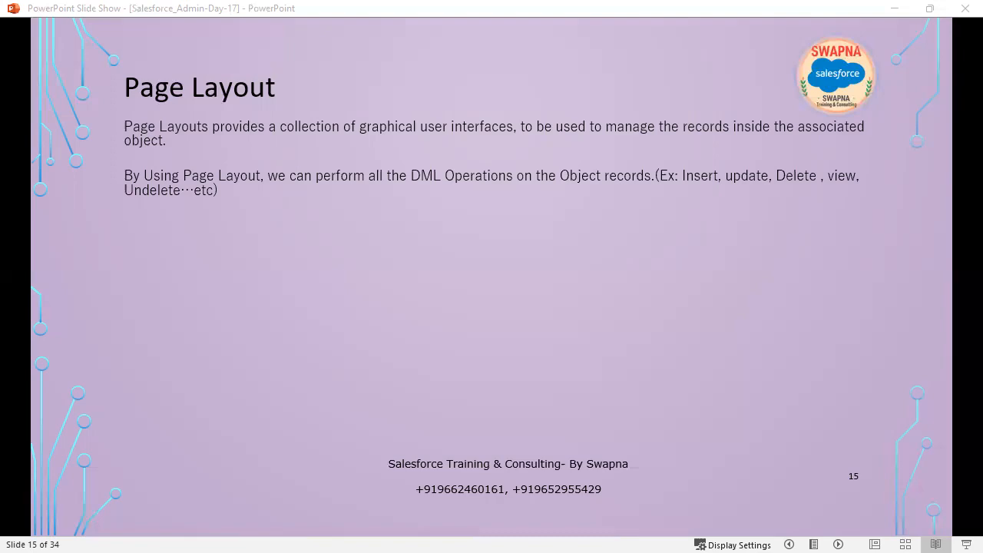
{"action": "key", "text": "alt+Tab"}
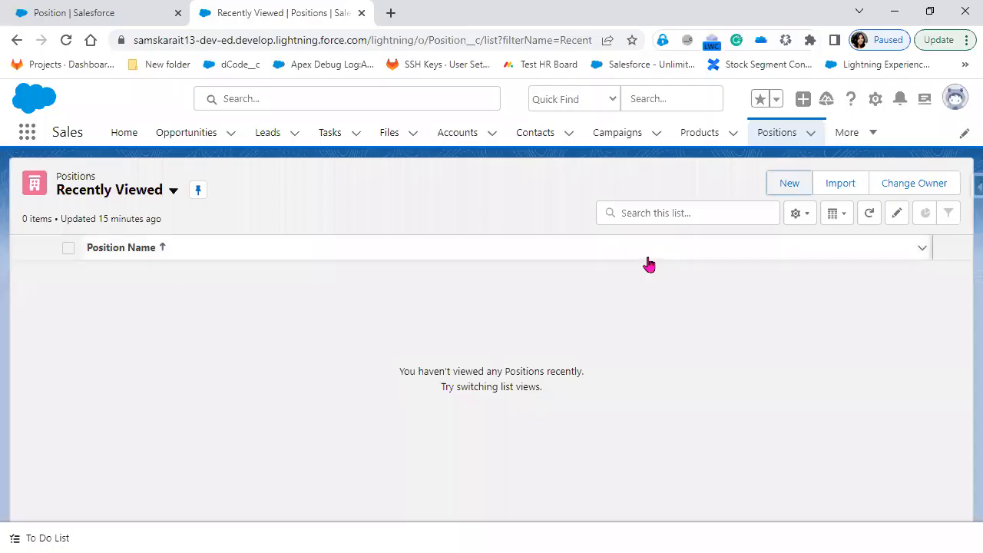
Open a New Position form, scroll its fields, then minimize Chrome to show the slides
{"action": "left_click", "coordinate": [791, 184]}
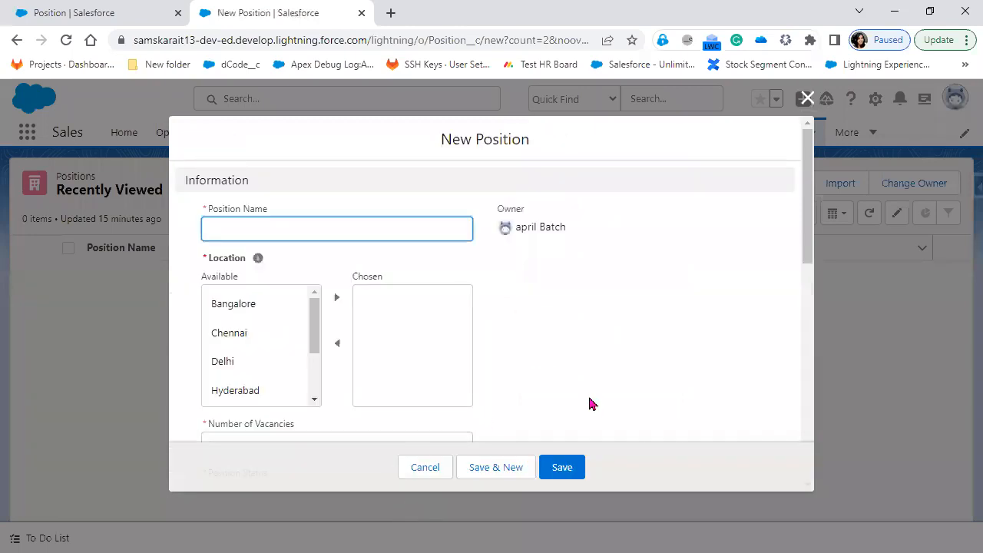
{"action": "scroll", "coordinate": [589, 460], "scroll_direction": "down", "scroll_amount": 10}
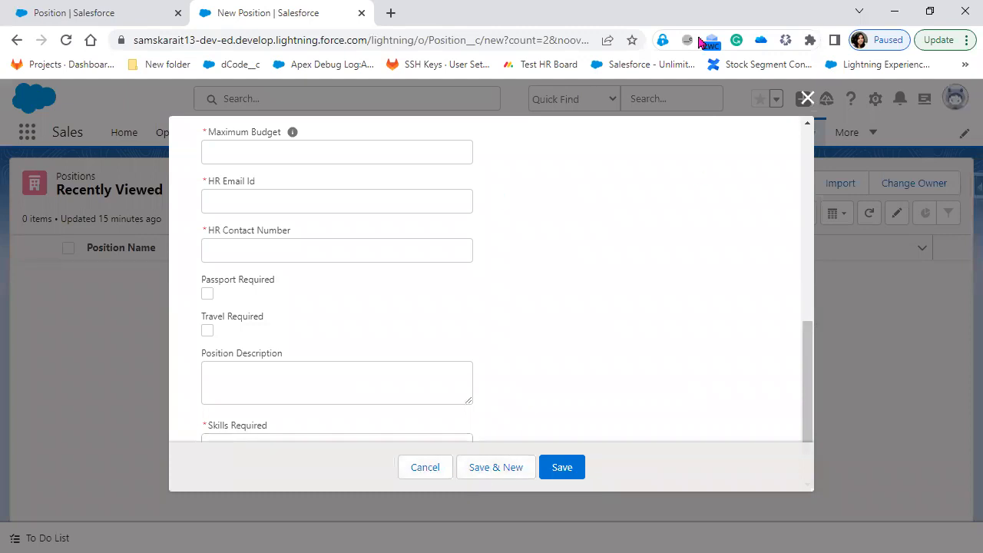
{"action": "left_click", "coordinate": [897, 17]}
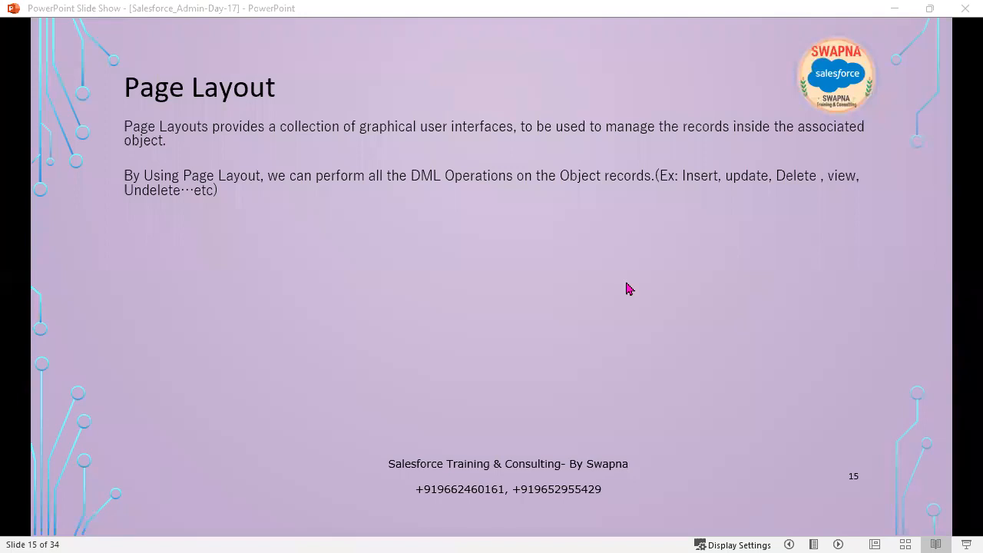
Reveal the default layout sentence, headings, separator, and Account, Contact, Position__C layout rows
{"action": "left_click", "coordinate": [626, 288]}
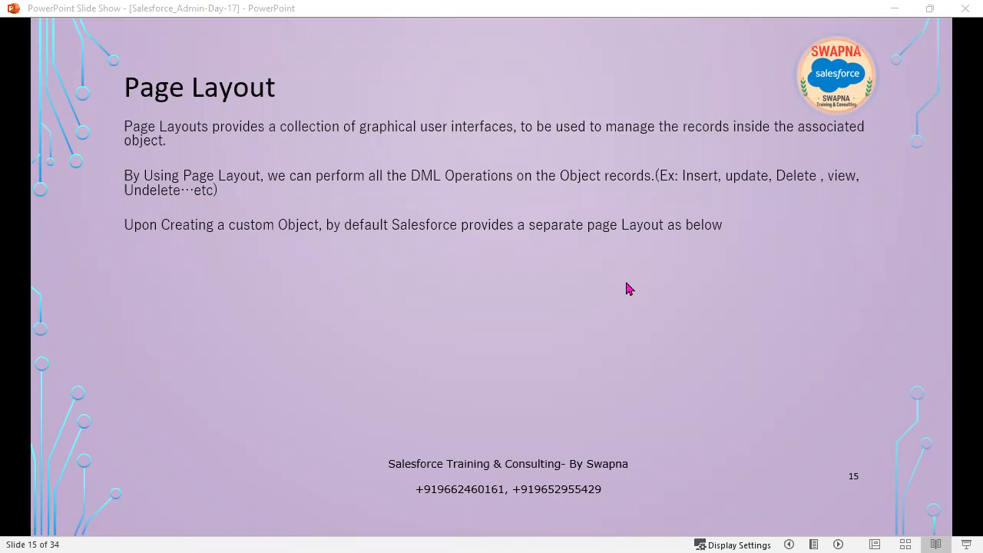
{"action": "left_click", "coordinate": [626, 284]}
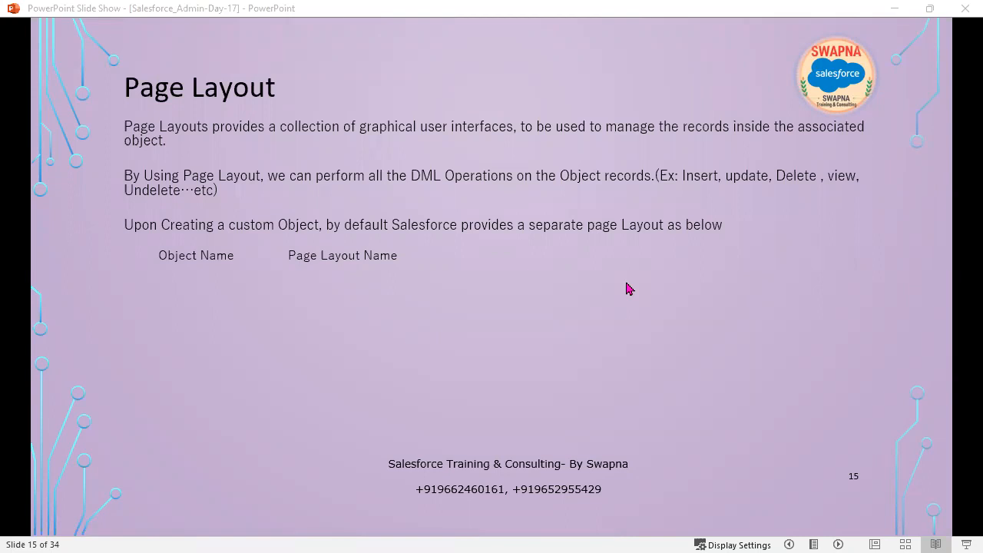
{"action": "left_click", "coordinate": [628, 288]}
{"action": "left_click", "coordinate": [628, 288]}
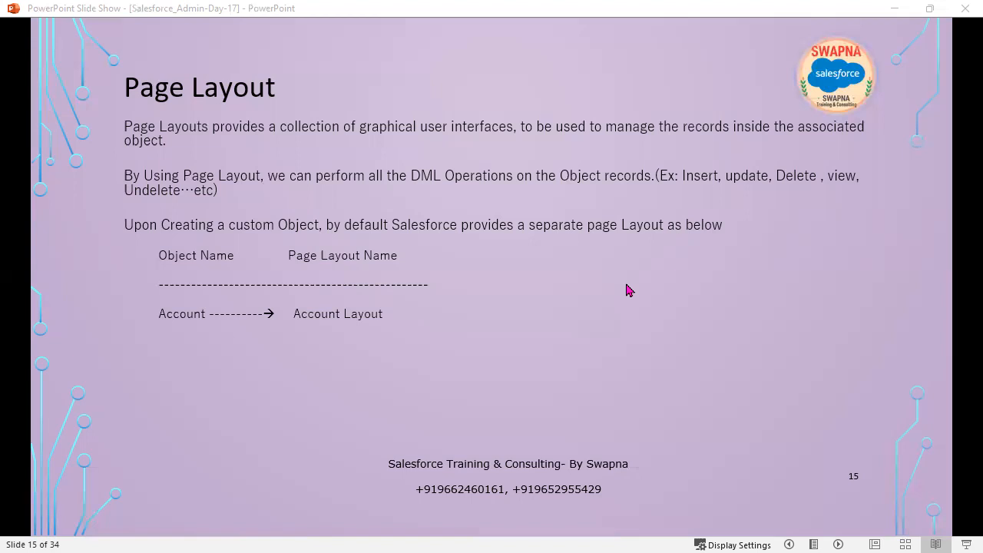
{"action": "left_click", "coordinate": [577, 366]}
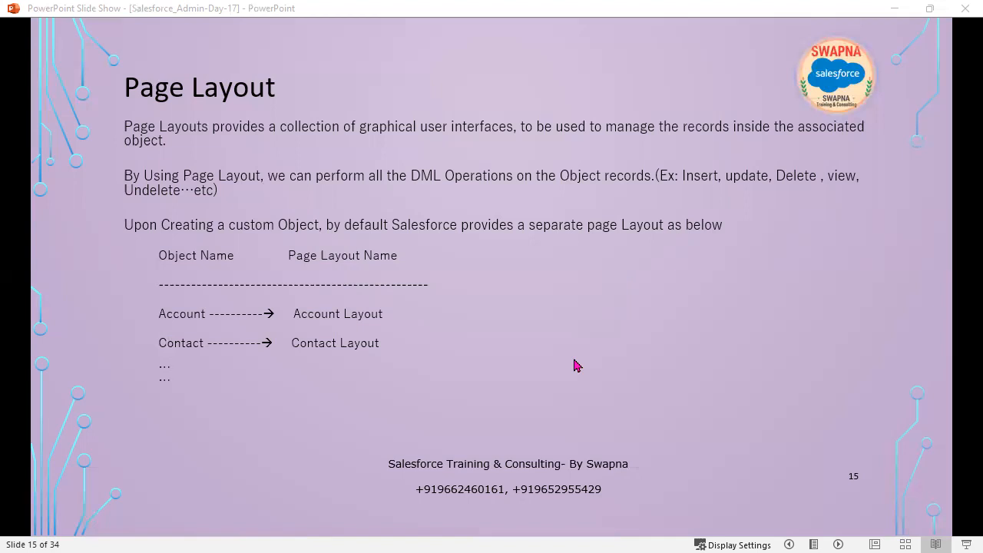
{"action": "left_click", "coordinate": [577, 366]}
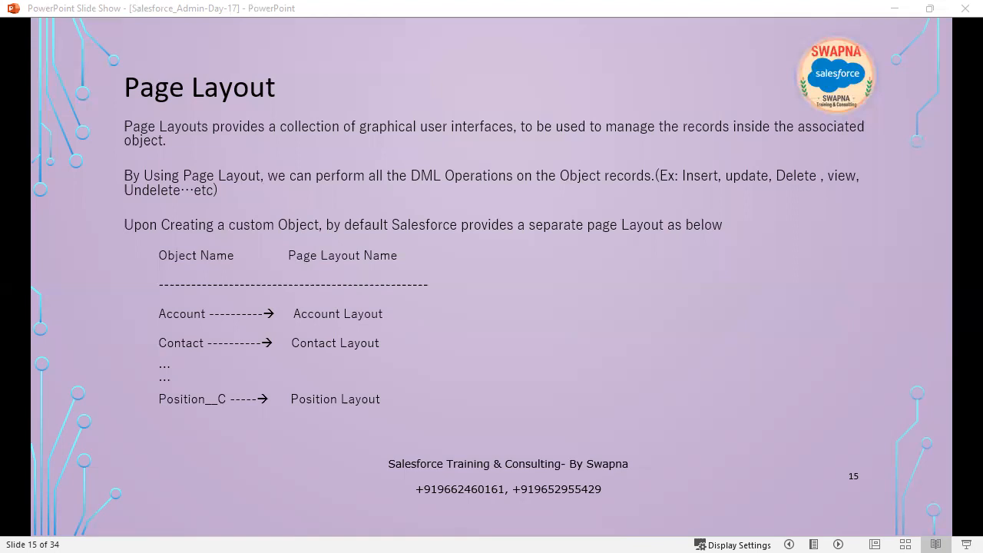
Mark the Position Layout row in red ink, underline 'Layout', and draw < > brackets
{"action": "mouse_move", "coordinate": [338, 391]}
{"action": "left_mouse_down"}
{"action": "mouse_move", "coordinate": [339, 404]}
{"action": "mouse_move", "coordinate": [290, 388]}
{"action": "mouse_move", "coordinate": [338, 388]}
{"action": "mouse_move", "coordinate": [185, 386]}
{"action": "mouse_move", "coordinate": [182, 394]}
{"action": "mouse_move", "coordinate": [198, 392]}
{"action": "left_mouse_up"}
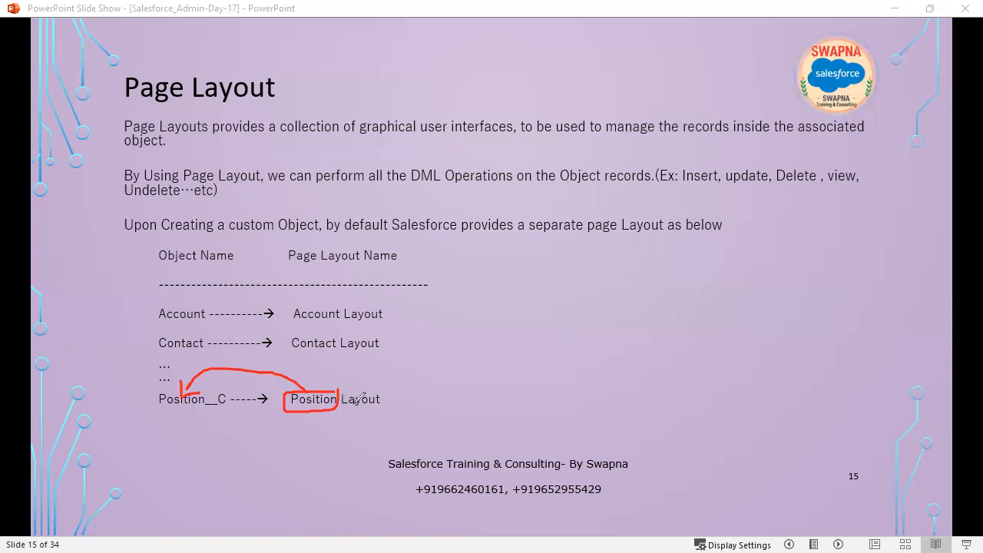
{"action": "left_click_drag", "start_coordinate": [346, 409], "coordinate": [379, 409]}
{"action": "mouse_move", "coordinate": [257, 431]}
{"action": "left_mouse_down"}
{"action": "mouse_move", "coordinate": [278, 424]}
{"action": "mouse_move", "coordinate": [258, 432]}
{"action": "left_mouse_up"}
{"action": "mouse_move", "coordinate": [321, 422]}
{"action": "left_mouse_down"}
{"action": "mouse_move", "coordinate": [320, 443]}
{"action": "mouse_move", "coordinate": [379, 440]}
{"action": "mouse_move", "coordinate": [401, 418]}
{"action": "mouse_move", "coordinate": [417, 434]}
{"action": "mouse_move", "coordinate": [415, 422]}
{"action": "mouse_move", "coordinate": [448, 424]}
{"action": "mouse_move", "coordinate": [461, 441]}
{"action": "mouse_move", "coordinate": [472, 413]}
{"action": "left_mouse_up"}
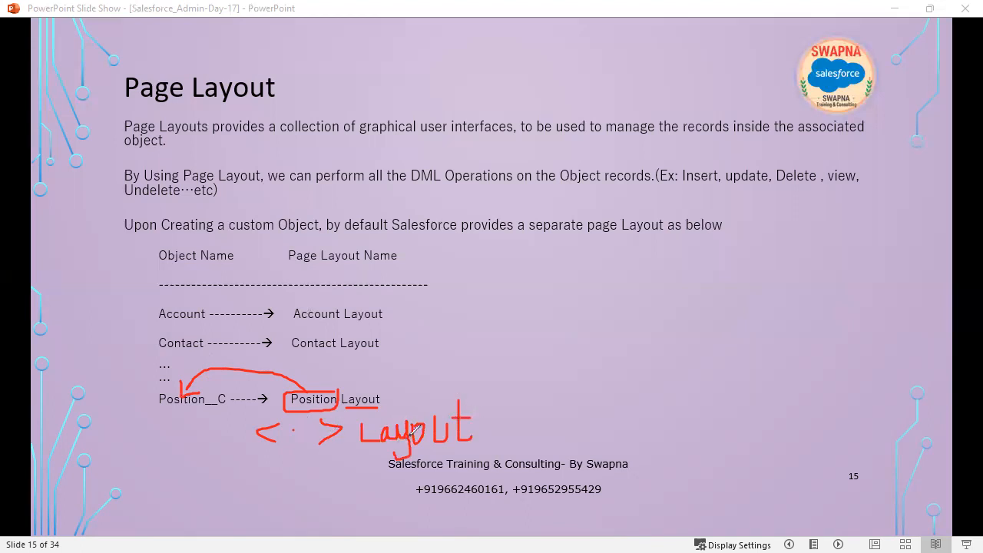
Add ink dots inside the brackets, then erase all ink and advance to slide 16
{"action": "left_click", "coordinate": [292, 428]}
{"action": "left_click", "coordinate": [439, 440]}
{"action": "left_click", "coordinate": [311, 437]}
{"action": "left_click", "coordinate": [428, 442]}
{"action": "left_click", "coordinate": [297, 436]}
{"action": "left_click", "coordinate": [387, 445]}
{"action": "left_click", "coordinate": [285, 434]}
{"action": "key", "text": "e"}
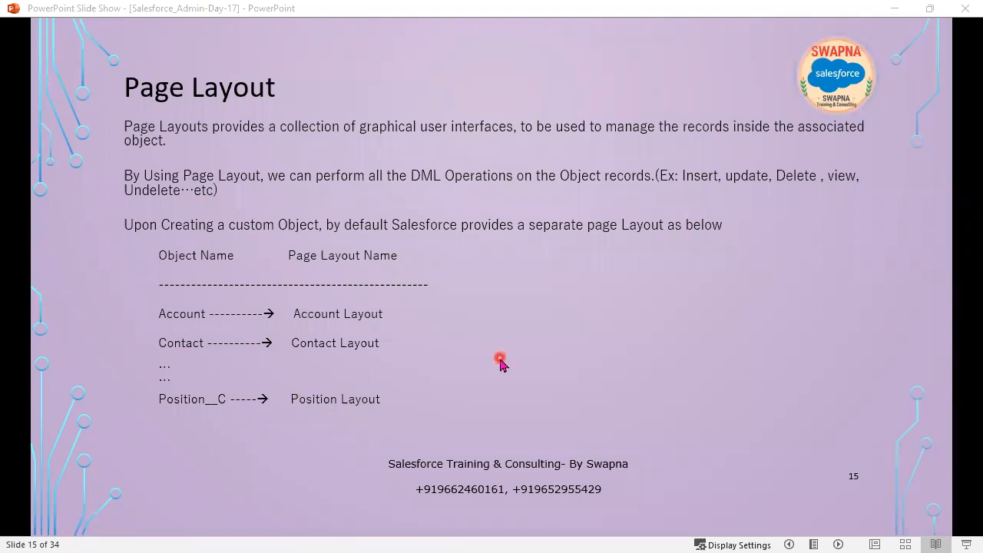
{"action": "key", "text": "Right"}
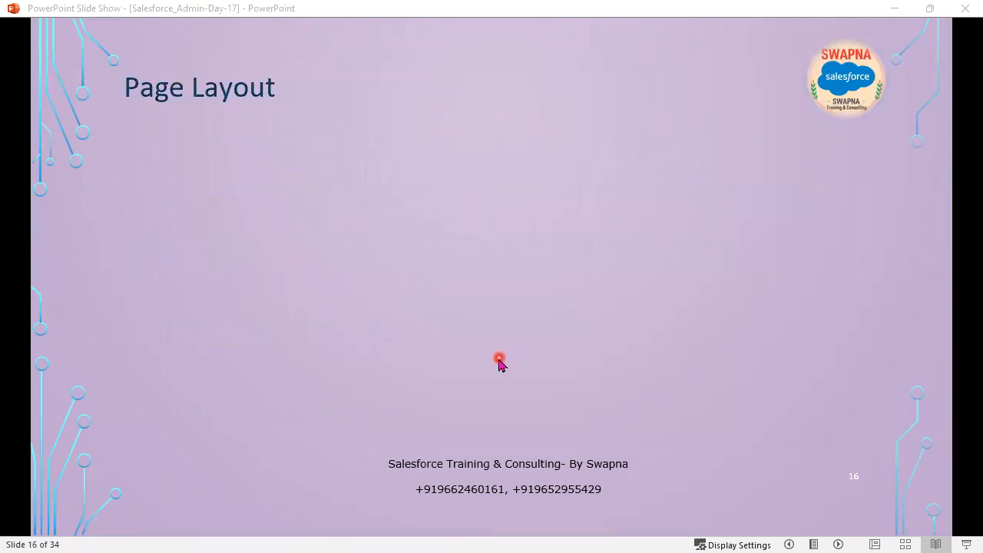
Reveal the first page-layout bullets: additional layouts, Setup, Object Manager, choosing the object, Page Layouts
{"action": "key", "text": "Right"}
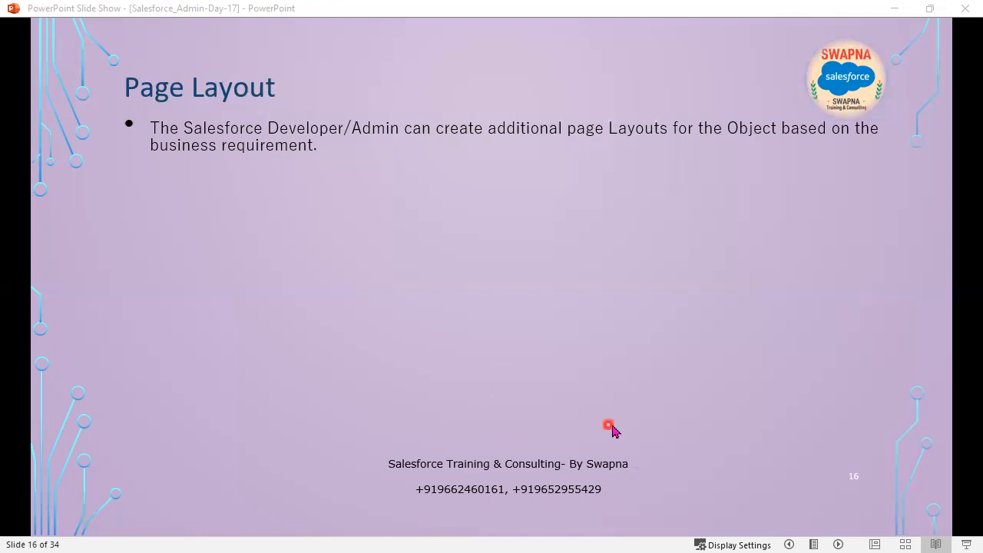
{"action": "left_click", "coordinate": [503, 306]}
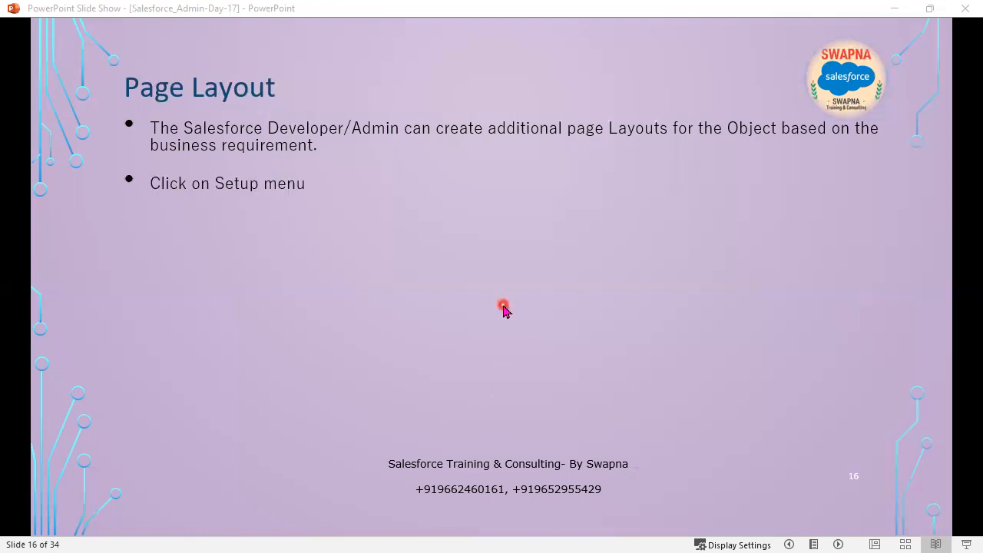
{"action": "left_click", "coordinate": [467, 348]}
{"action": "left_click", "coordinate": [467, 347]}
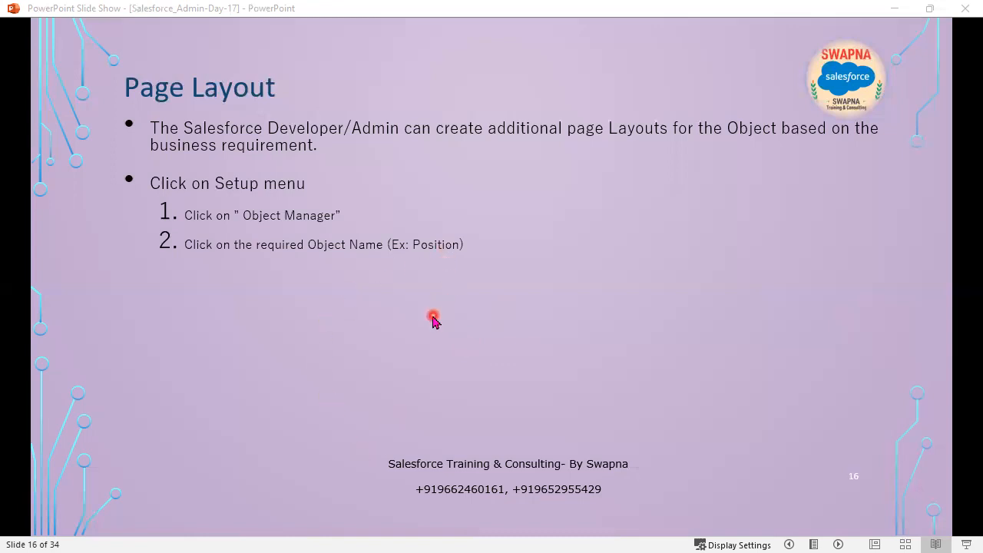
{"action": "left_click", "coordinate": [433, 319]}
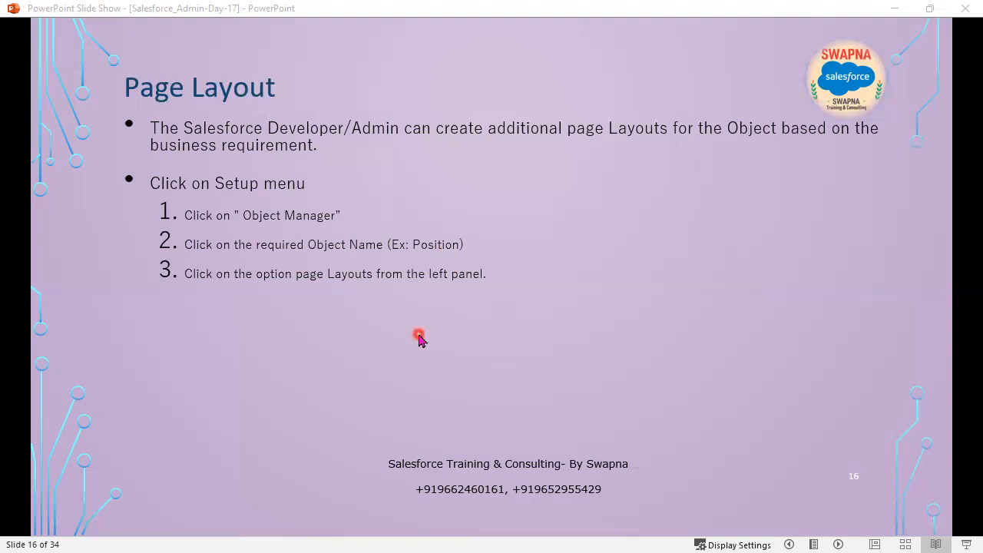
Reveal the remaining bullets through 'Click on Save button' and advance to slide 17
{"action": "left_click", "coordinate": [412, 342]}
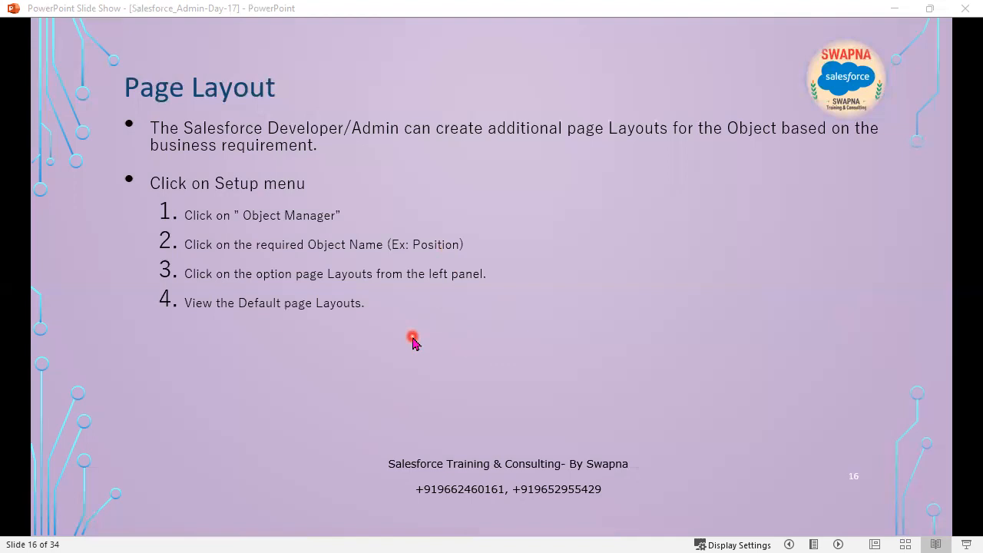
{"action": "left_click", "coordinate": [413, 342]}
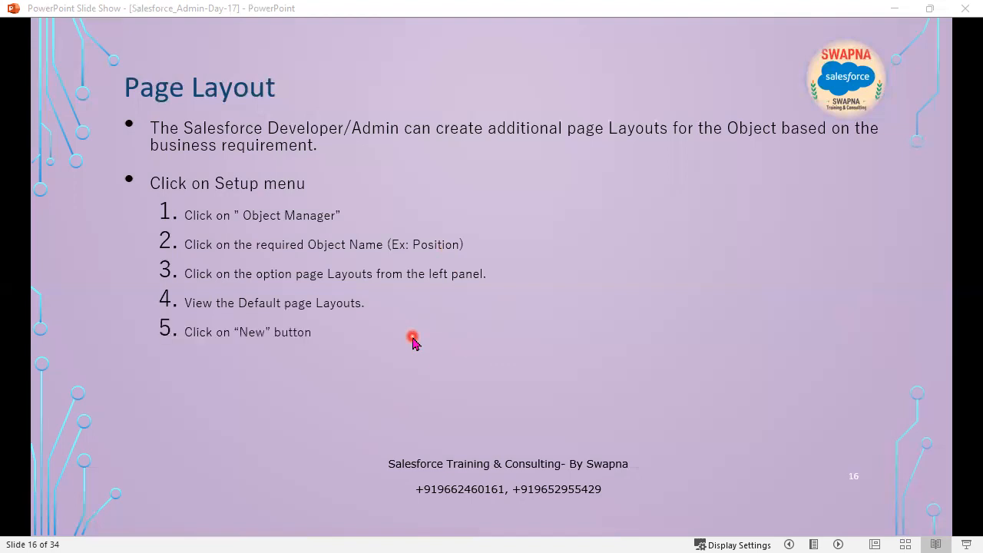
{"action": "left_click", "coordinate": [412, 342]}
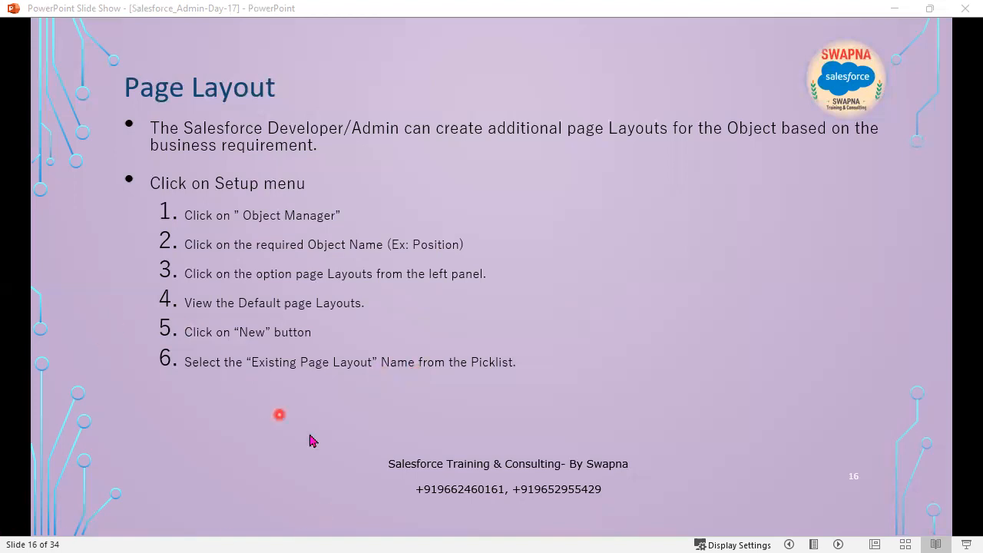
{"action": "left_click", "coordinate": [339, 435]}
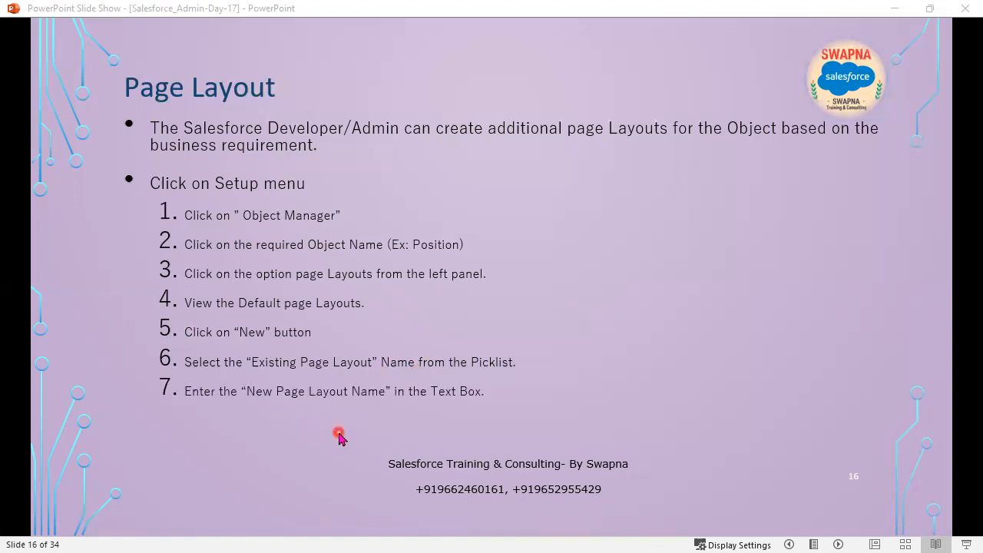
{"action": "left_click", "coordinate": [219, 429]}
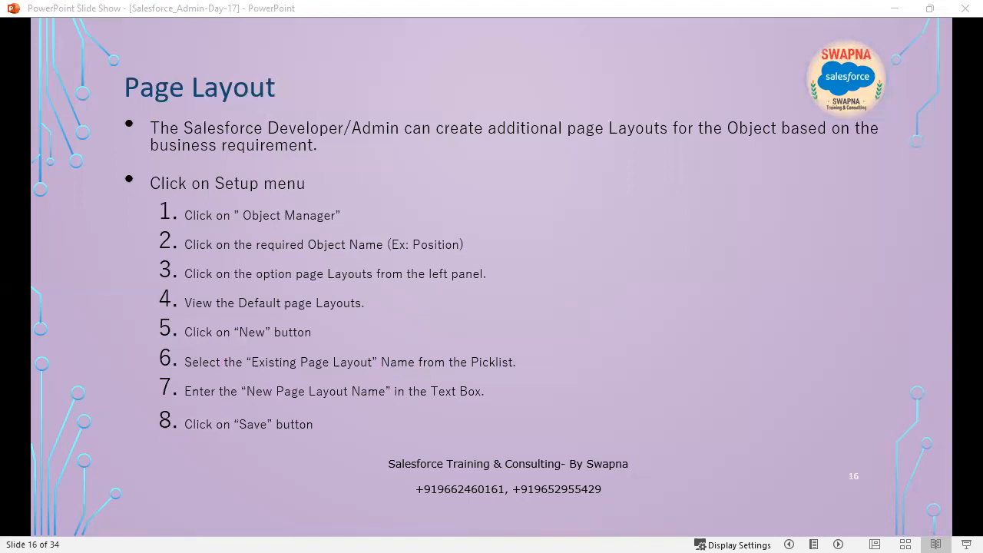
{"action": "left_click", "coordinate": [464, 408]}
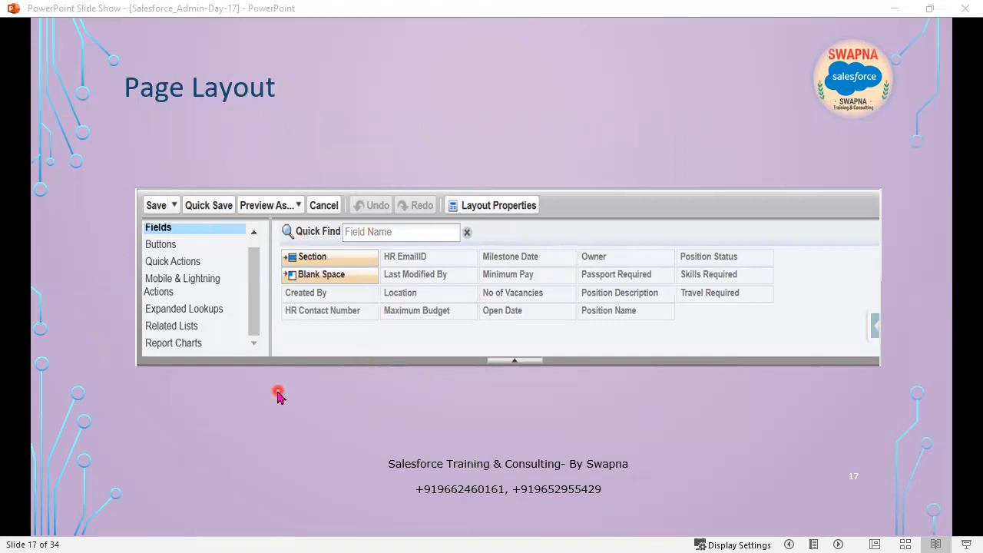
Circle the category list, then ink the Fields category, Page Layout title and field palette in red
{"action": "left_click", "coordinate": [208, 336]}
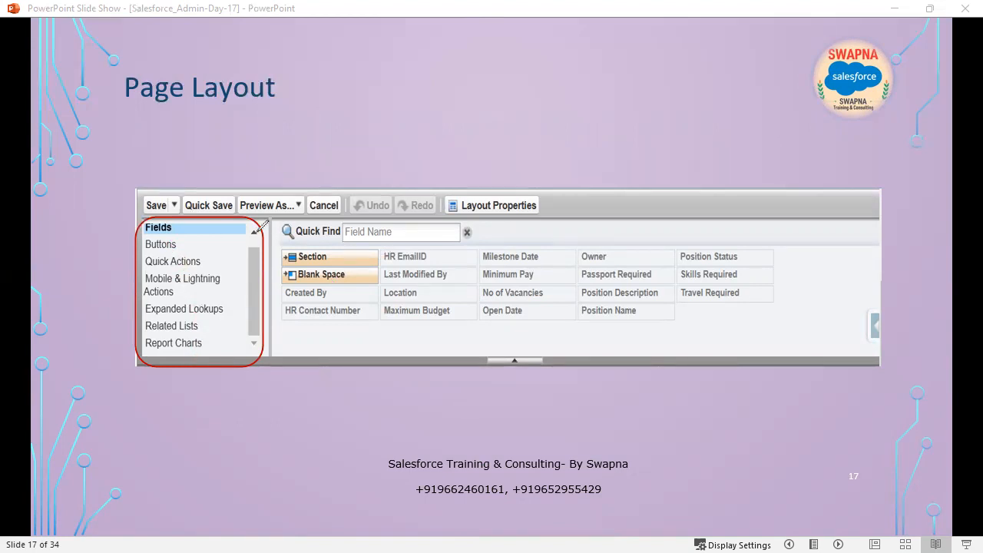
{"action": "left_click_drag", "start_coordinate": [179, 228], "coordinate": [234, 217]}
{"action": "left_click", "coordinate": [118, 118]}
{"action": "left_click_drag", "start_coordinate": [118, 118], "coordinate": [363, 115]}
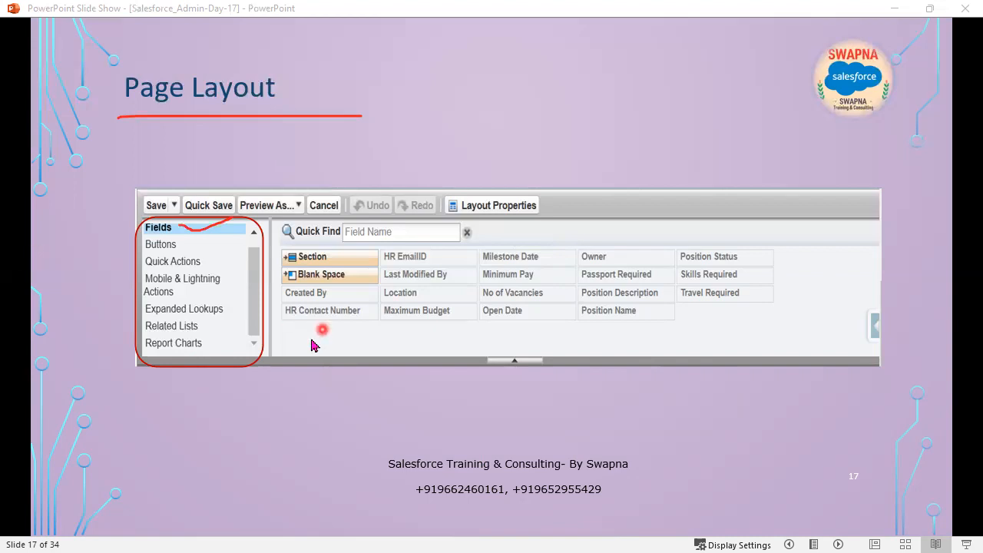
{"action": "mouse_move", "coordinate": [277, 330]}
{"action": "left_mouse_down"}
{"action": "mouse_move", "coordinate": [881, 323]}
{"action": "mouse_move", "coordinate": [275, 326]}
{"action": "left_mouse_up"}
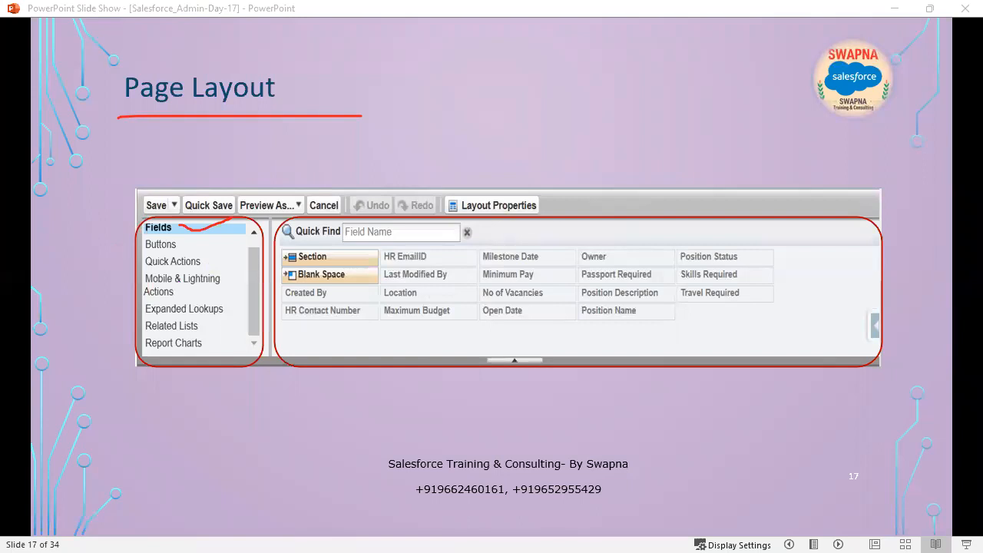
{"action": "key", "text": "alt+Tab"}
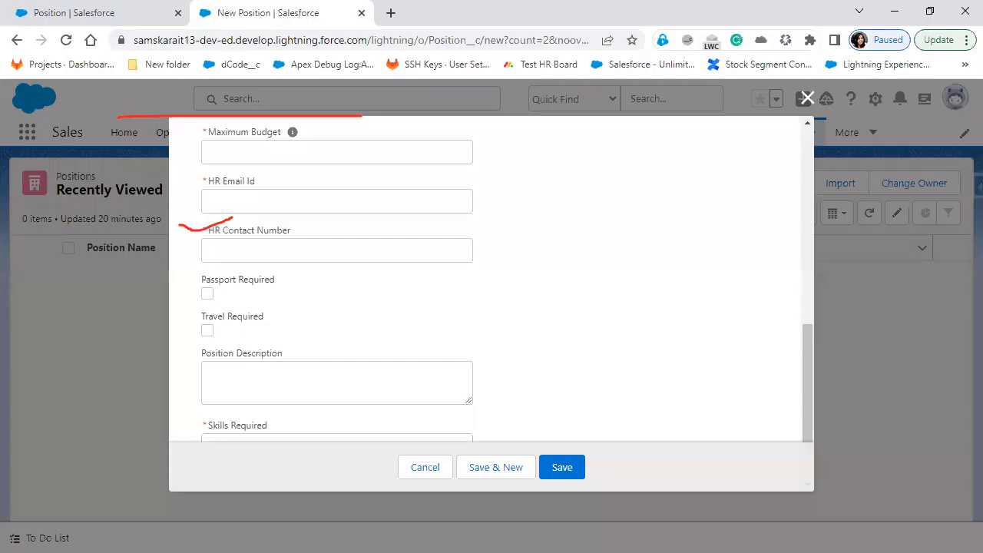
Close the New Position form, switch to the Position setup tab, and box Page Layouts
{"action": "left_click", "coordinate": [803, 97]}
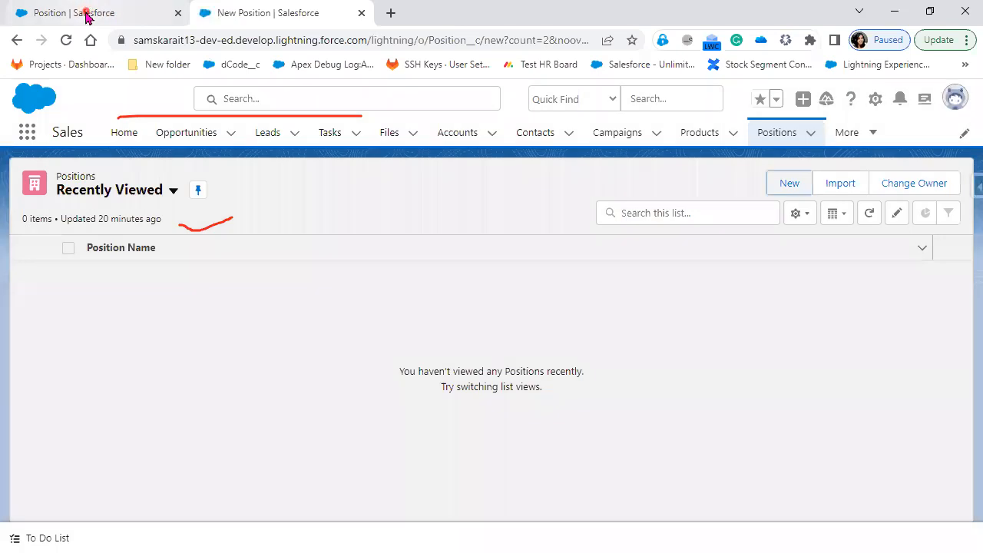
{"action": "left_click", "coordinate": [88, 13]}
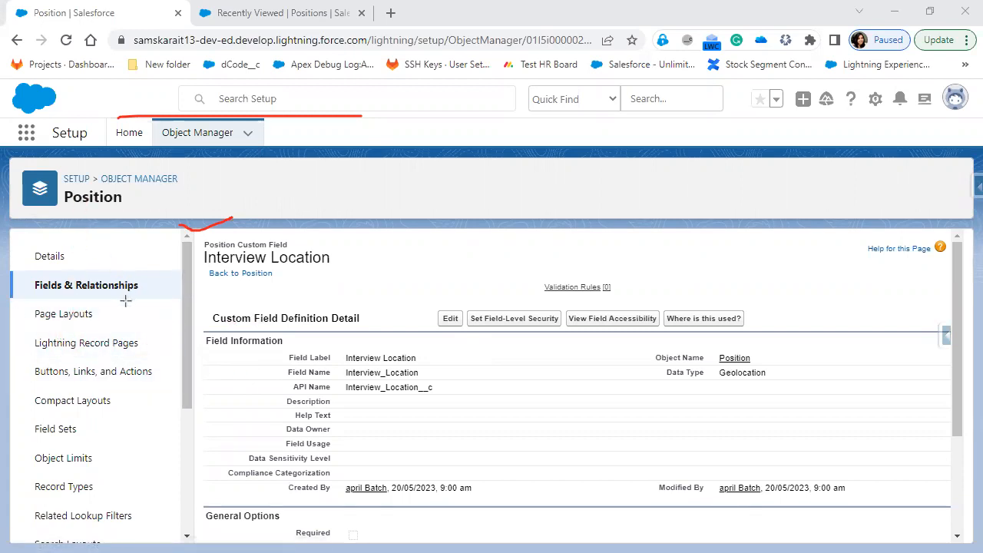
{"action": "left_click_drag", "start_coordinate": [23, 301], "coordinate": [127, 330]}
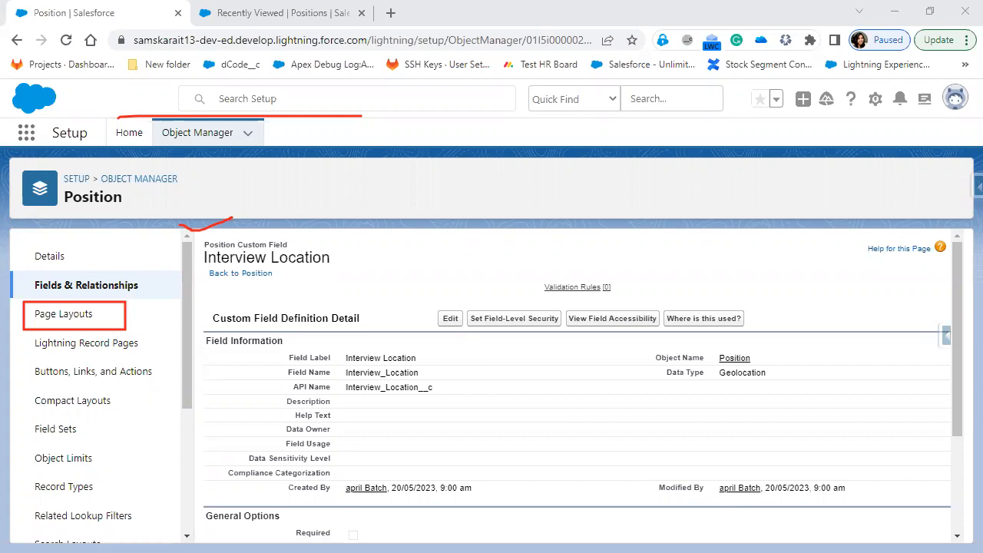
{"action": "key", "text": "e"}
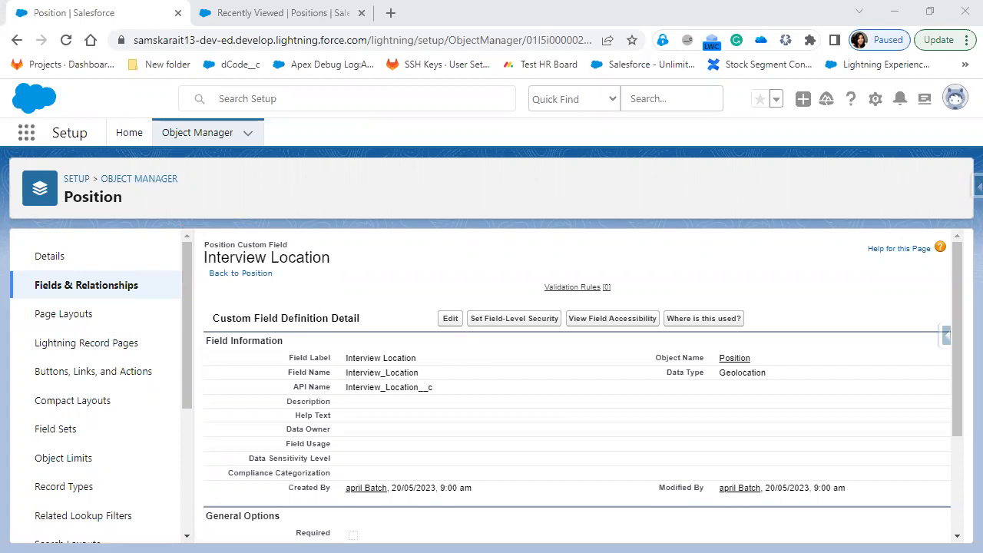
Open the Position object's Page Layouts list and select Position Layout
{"action": "left_click", "coordinate": [71, 315]}
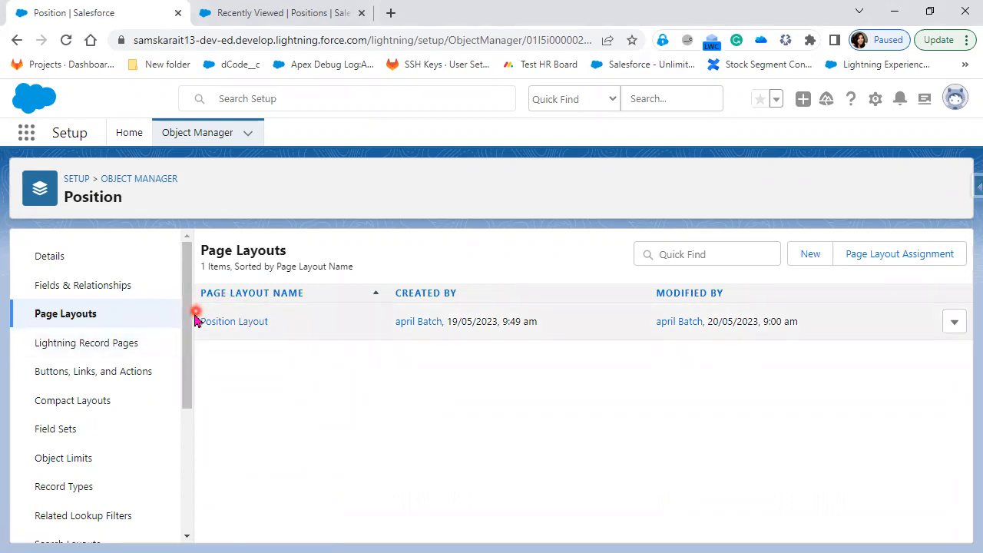
{"action": "left_click", "coordinate": [234, 324]}
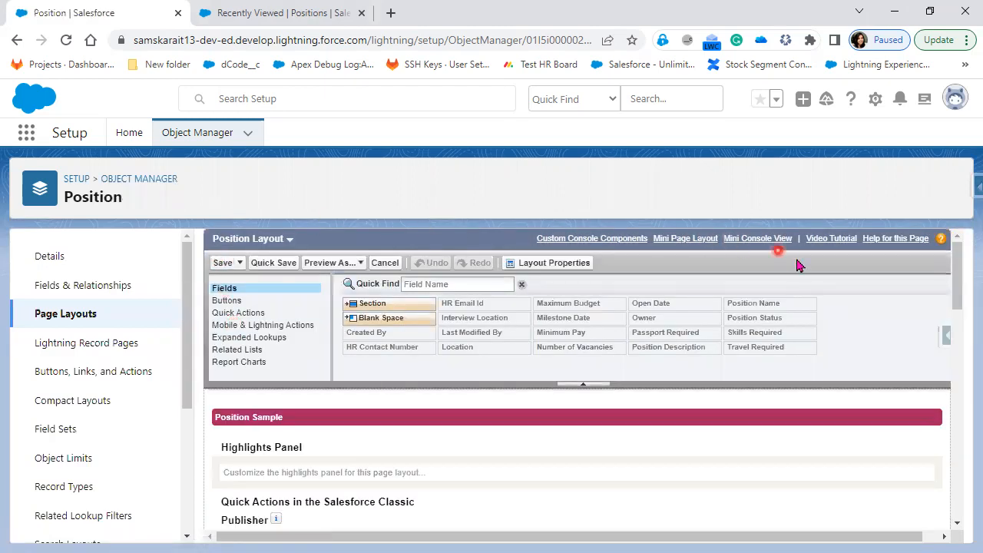
Scroll the layout editor, then box its palette category list and item grid in red
{"action": "scroll", "coordinate": [805, 484], "scroll_direction": "down", "scroll_amount": 10}
{"action": "scroll", "coordinate": [806, 484], "scroll_direction": "down", "scroll_amount": 5}
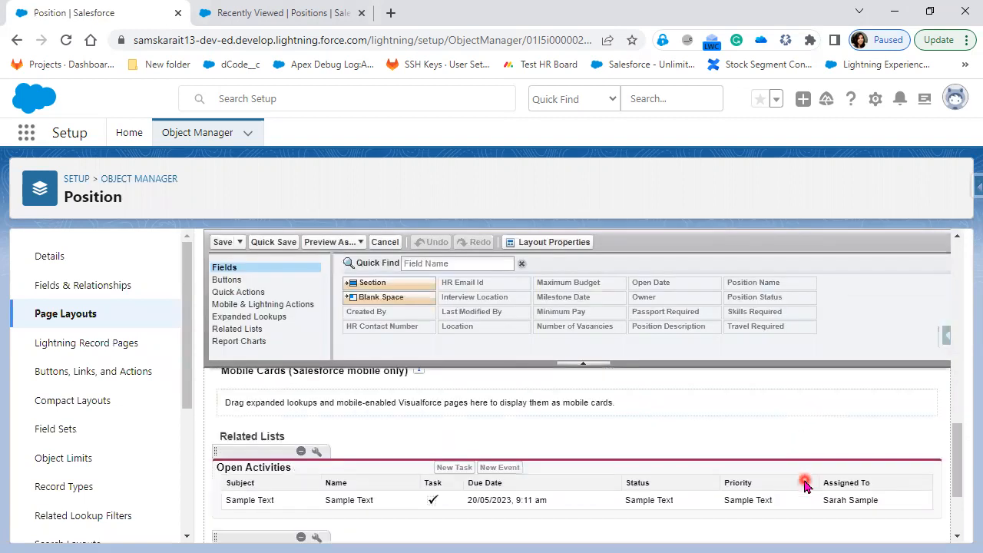
{"action": "scroll", "coordinate": [805, 483], "scroll_direction": "up", "scroll_amount": 8}
{"action": "scroll", "coordinate": [804, 480], "scroll_direction": "up", "scroll_amount": 2}
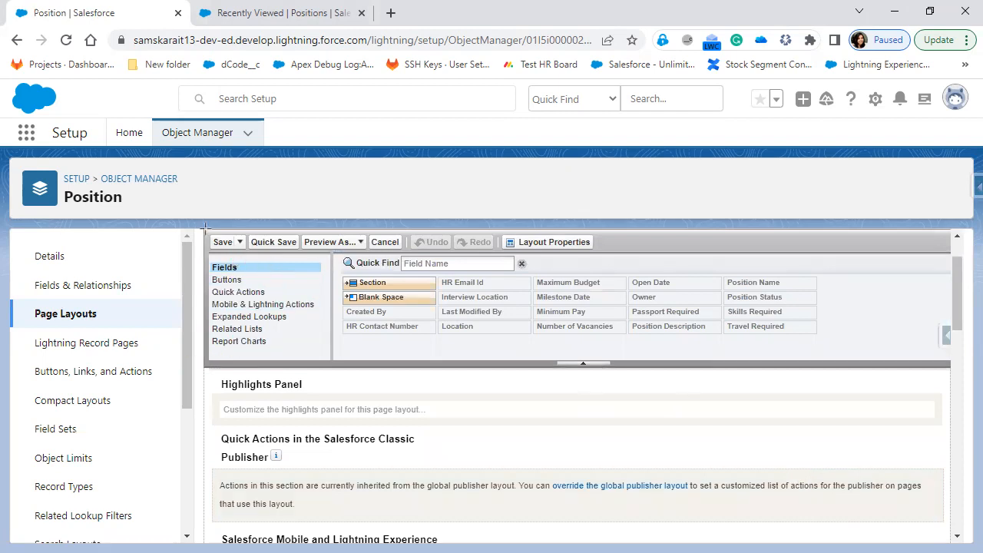
{"action": "key", "text": "ctrl+2"}
{"action": "mouse_move", "coordinate": [205, 224]}
{"action": "left_mouse_down"}
{"action": "mouse_move", "coordinate": [235, 297]}
{"action": "mouse_move", "coordinate": [293, 360]}
{"action": "mouse_move", "coordinate": [335, 365]}
{"action": "left_mouse_up"}
{"action": "mouse_move", "coordinate": [332, 222]}
{"action": "left_mouse_down"}
{"action": "mouse_move", "coordinate": [779, 379]}
{"action": "mouse_move", "coordinate": [948, 367]}
{"action": "left_mouse_up"}
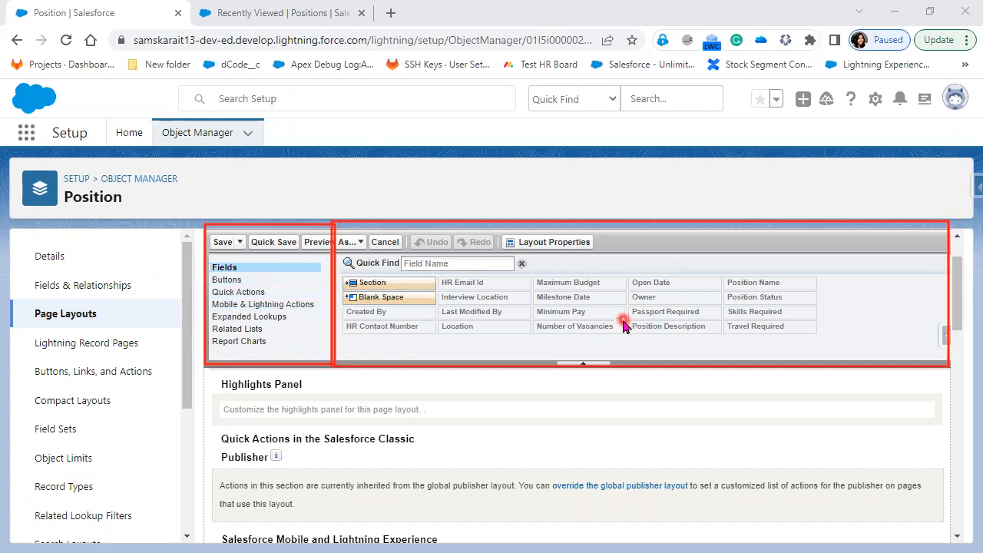
{"action": "left_click", "coordinate": [228, 281]}
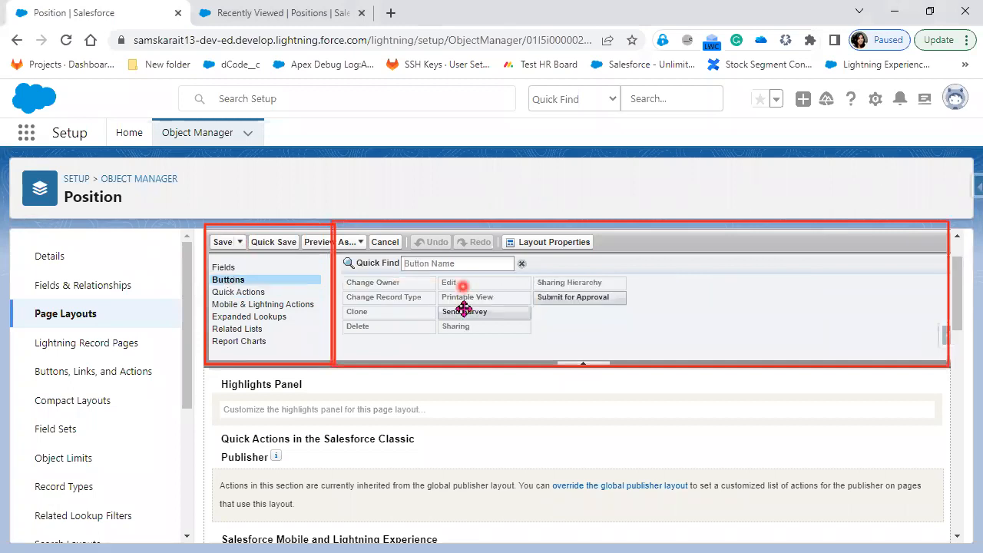
{"action": "left_click", "coordinate": [246, 296]}
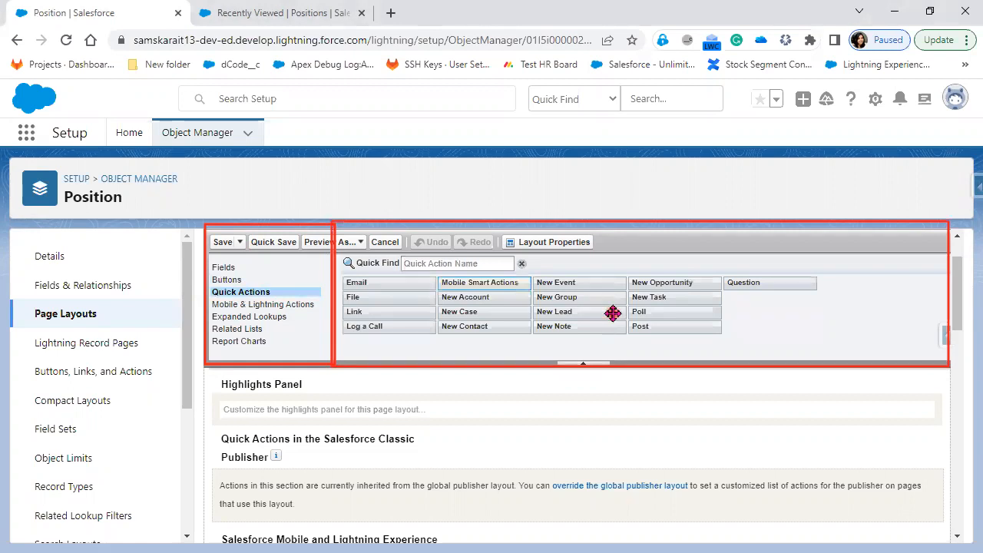
{"action": "left_click", "coordinate": [566, 312]}
{"action": "left_click", "coordinate": [294, 305]}
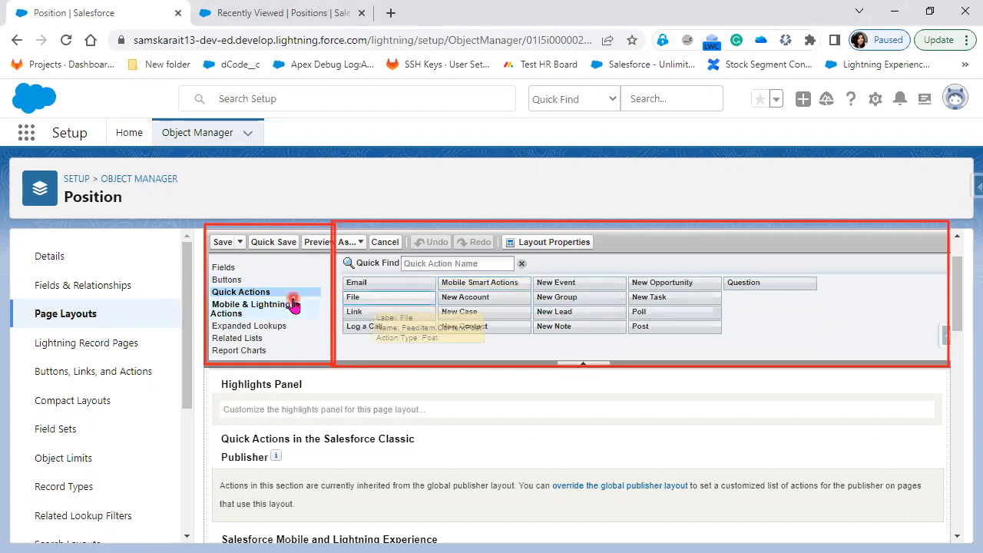
{"action": "left_click", "coordinate": [526, 313]}
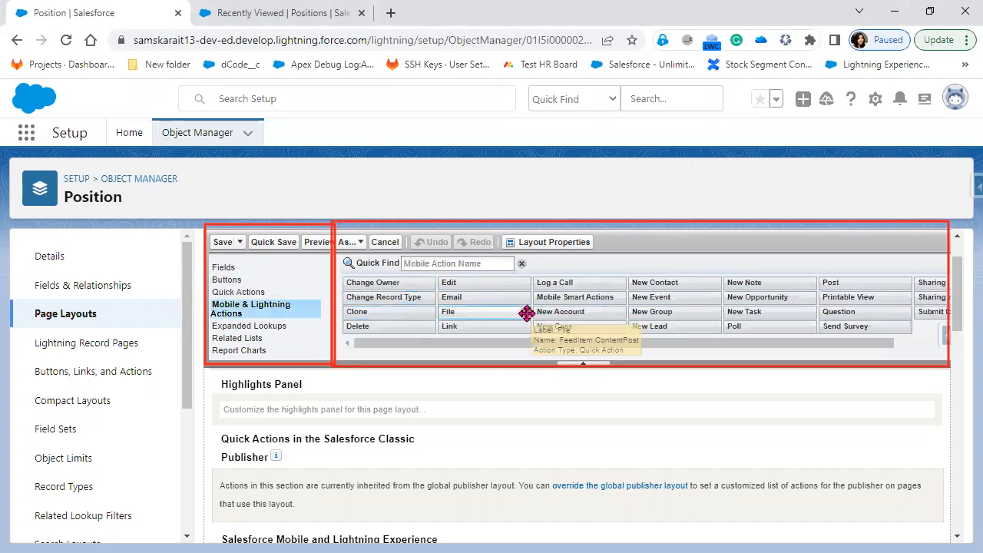
{"action": "left_click", "coordinate": [584, 323]}
{"action": "left_click", "coordinate": [275, 340]}
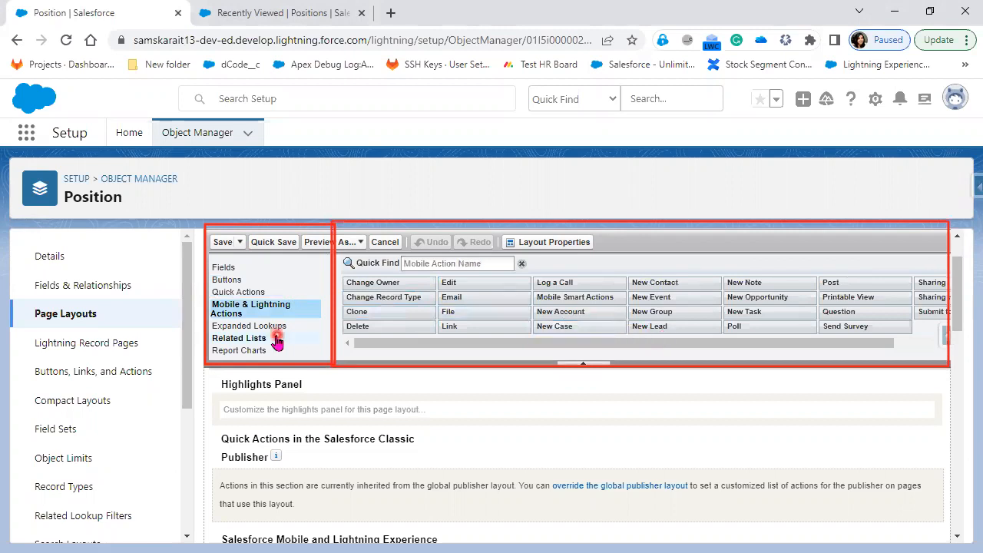
{"action": "left_click", "coordinate": [526, 269]}
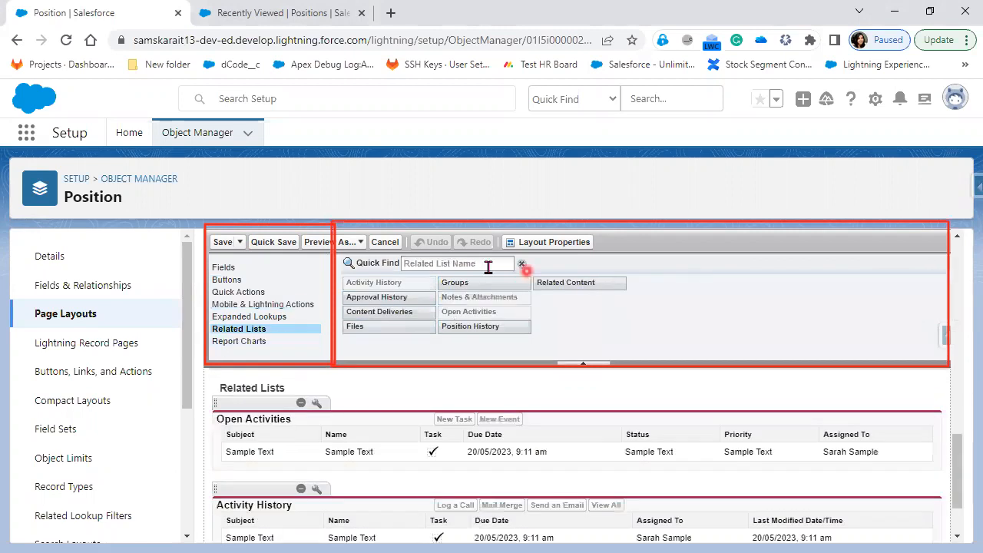
{"action": "left_click", "coordinate": [529, 325]}
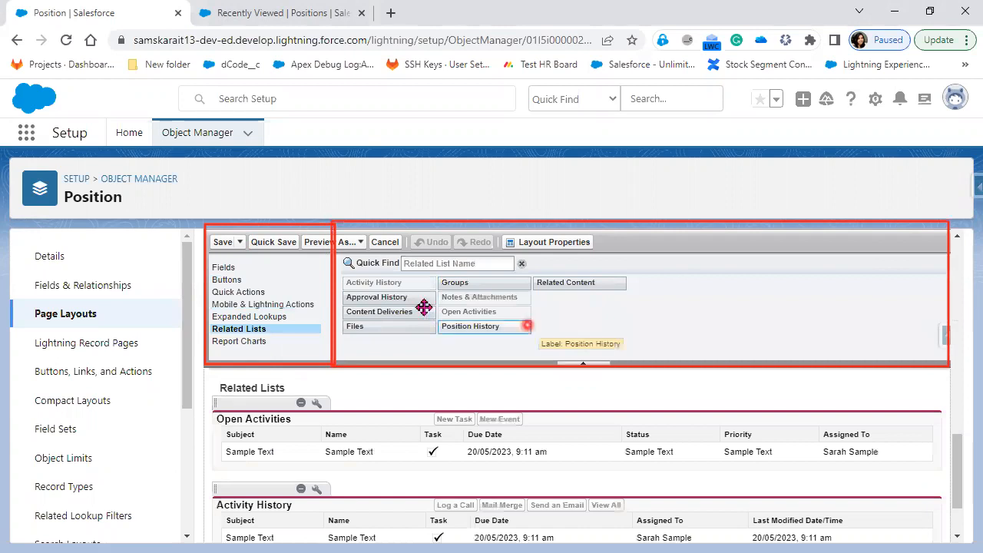
{"action": "left_click", "coordinate": [424, 307]}
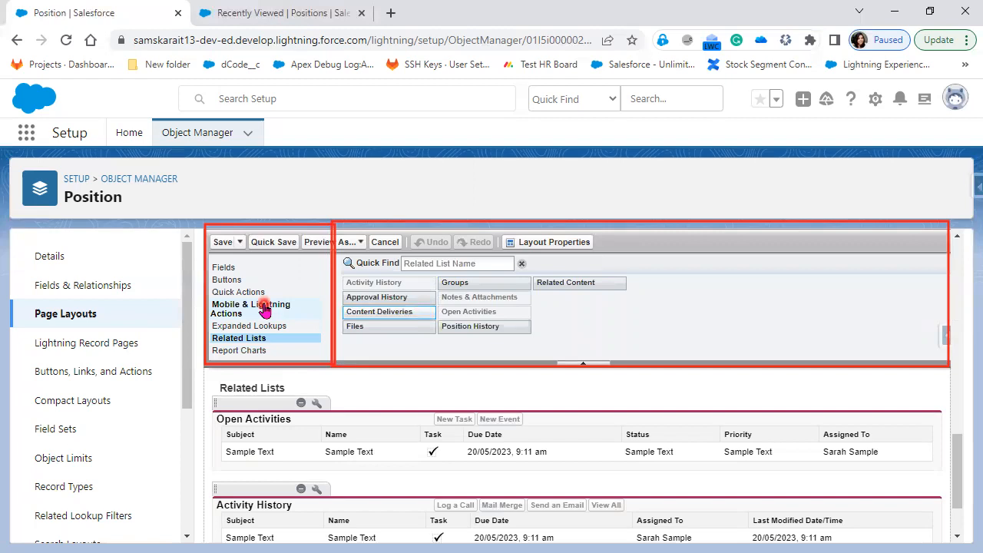
{"action": "left_click", "coordinate": [493, 278]}
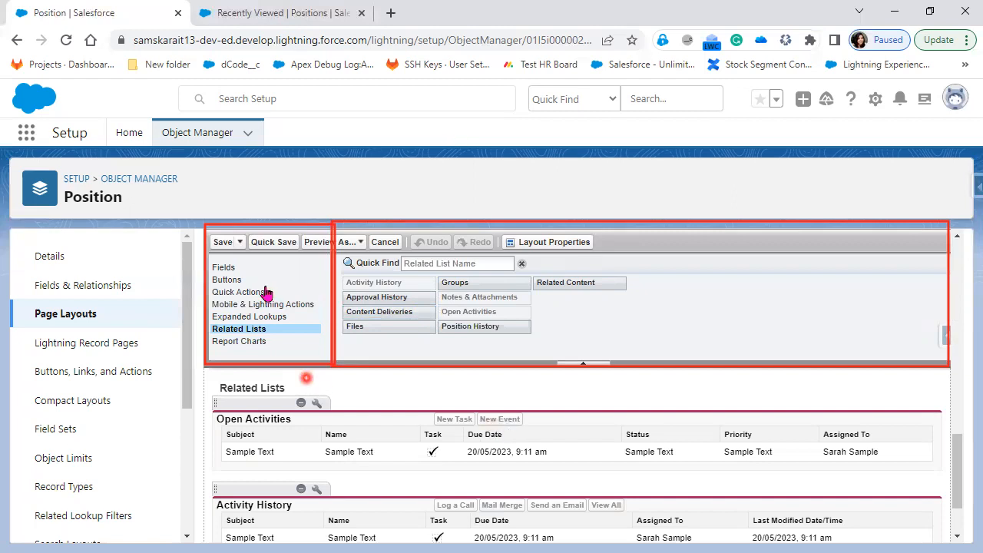
{"action": "left_click", "coordinate": [233, 268]}
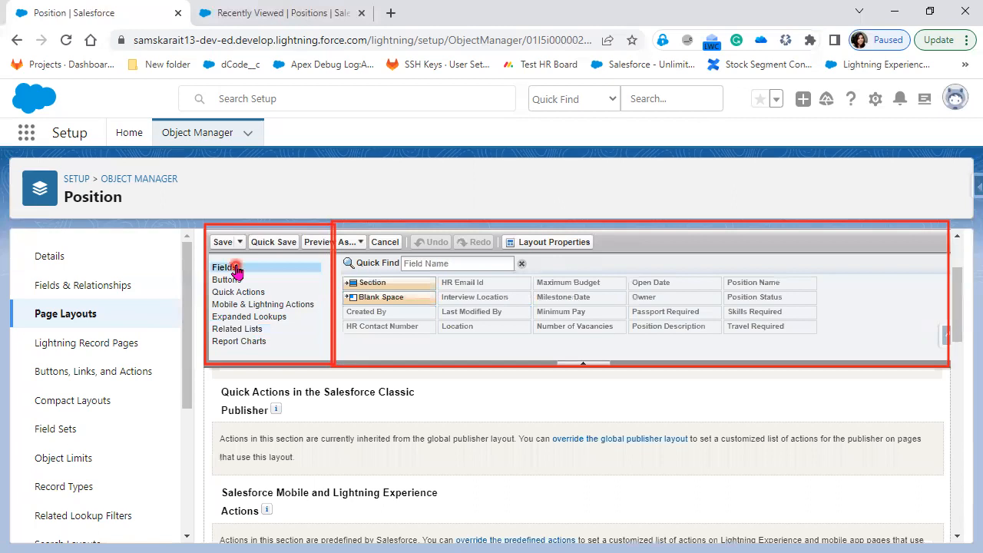
{"action": "left_click", "coordinate": [231, 292]}
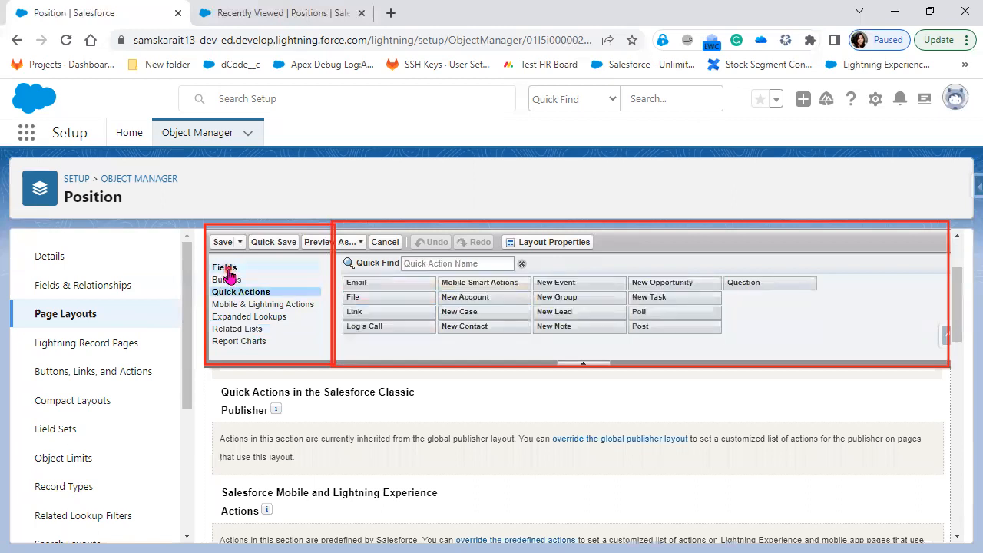
{"action": "left_click", "coordinate": [227, 268]}
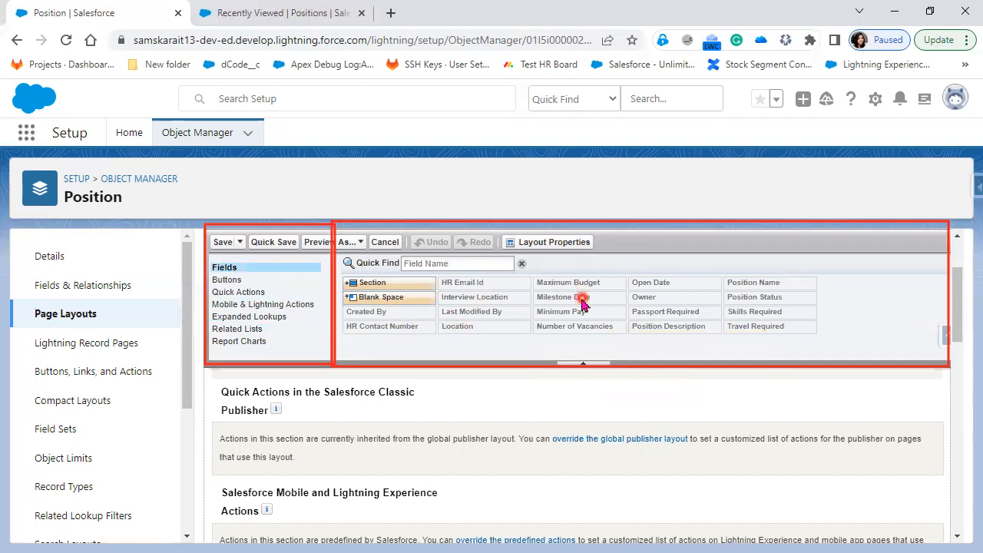
{"action": "scroll", "coordinate": [581, 303], "scroll_direction": "down", "scroll_amount": 5}
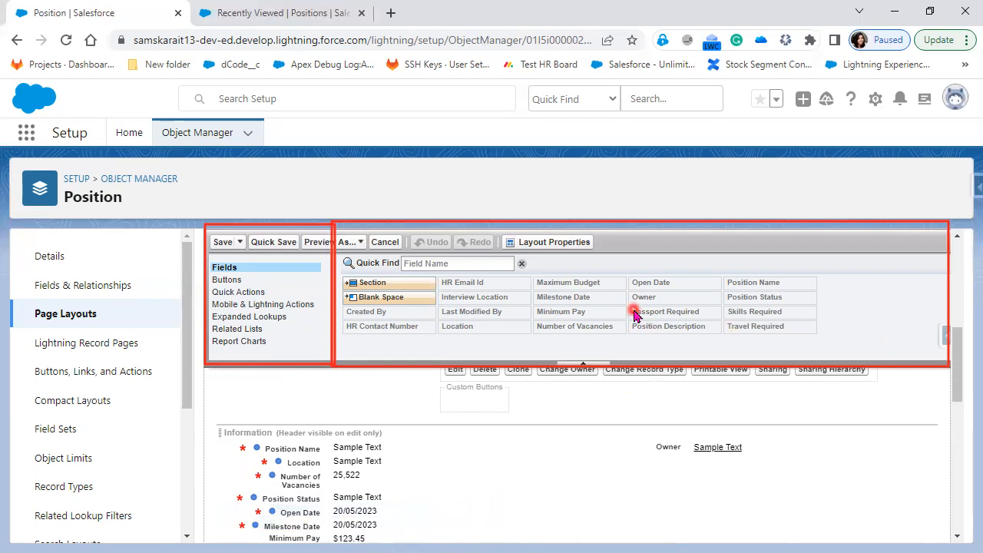
{"action": "left_click_drag", "start_coordinate": [338, 515], "coordinate": [607, 323]}
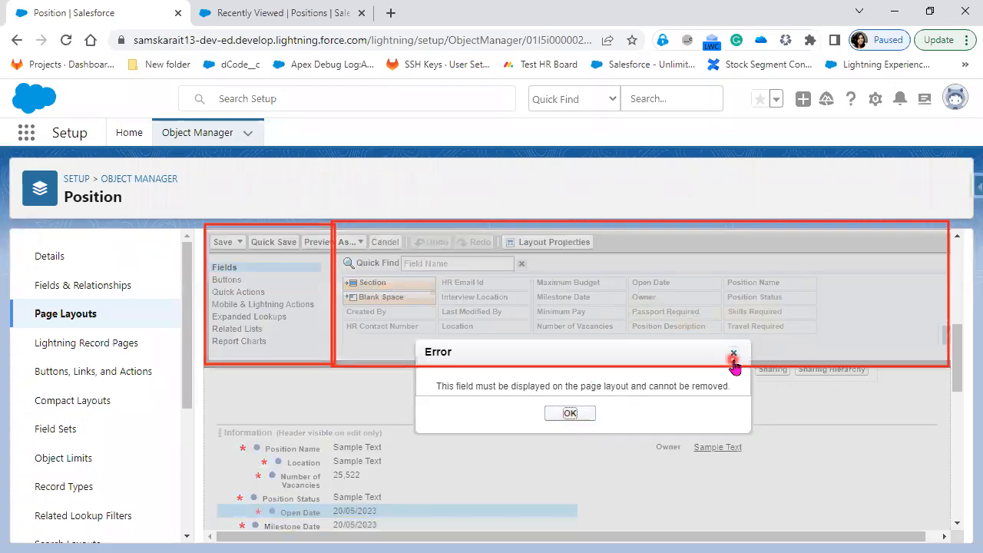
{"action": "left_click", "coordinate": [734, 354]}
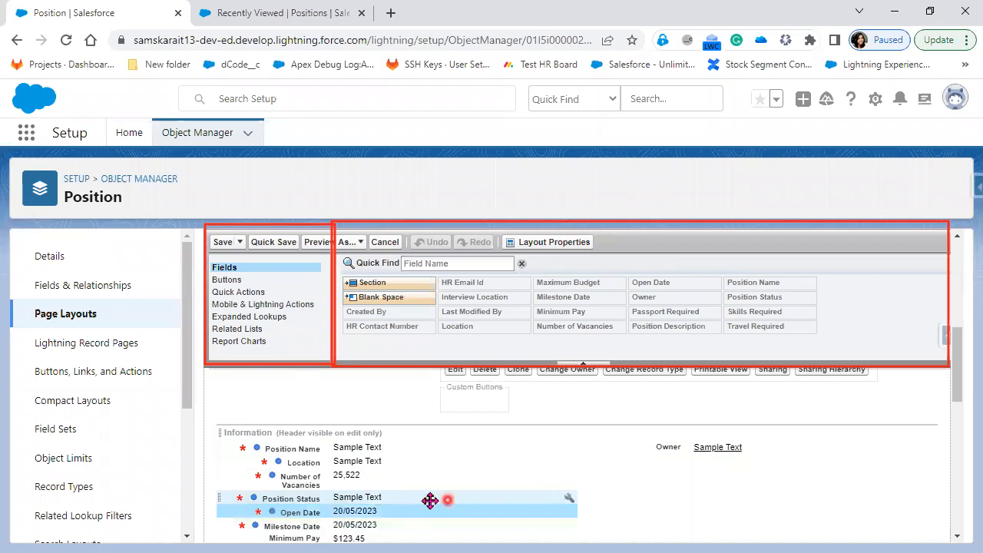
Move the Minimum Pay field into the Information section of the Position layout
{"action": "left_click_drag", "start_coordinate": [353, 535], "coordinate": [670, 311]}
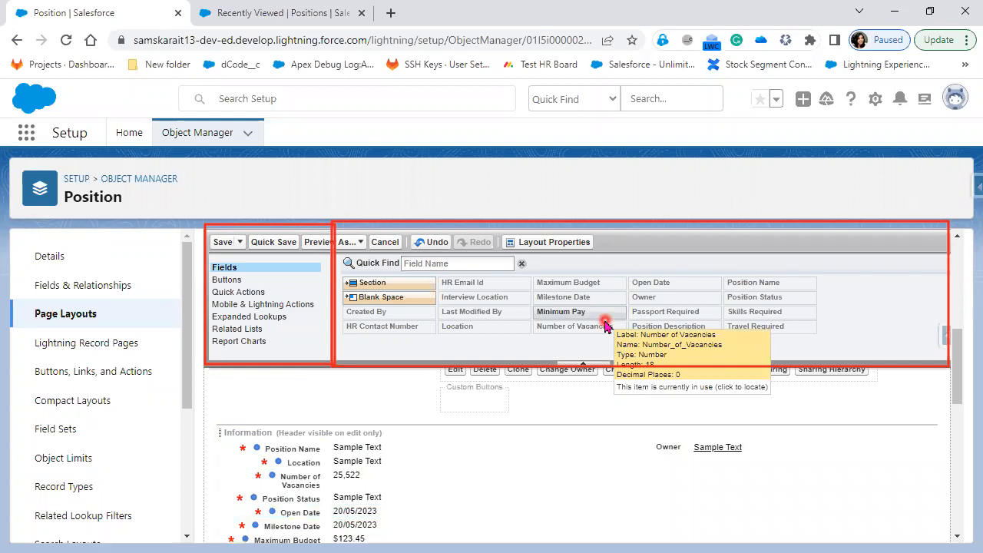
{"action": "left_click_drag", "start_coordinate": [603, 313], "coordinate": [361, 510]}
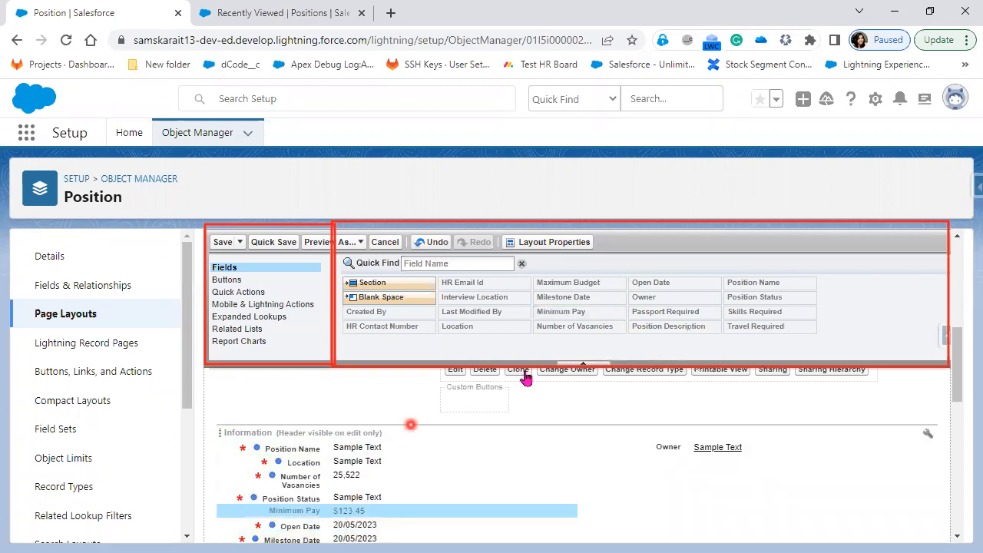
{"action": "mouse_move", "coordinate": [613, 318]}
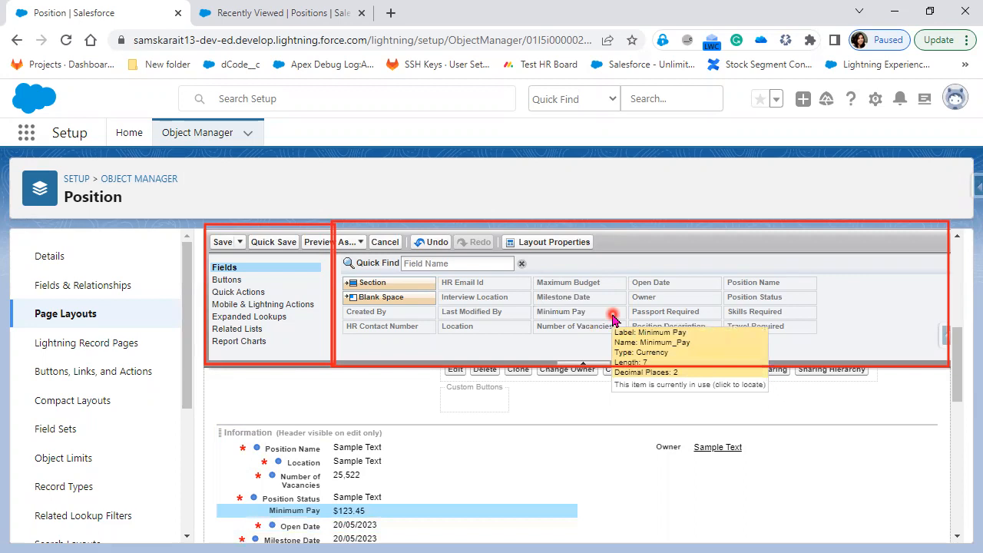
{"action": "mouse_move", "coordinate": [574, 299]}
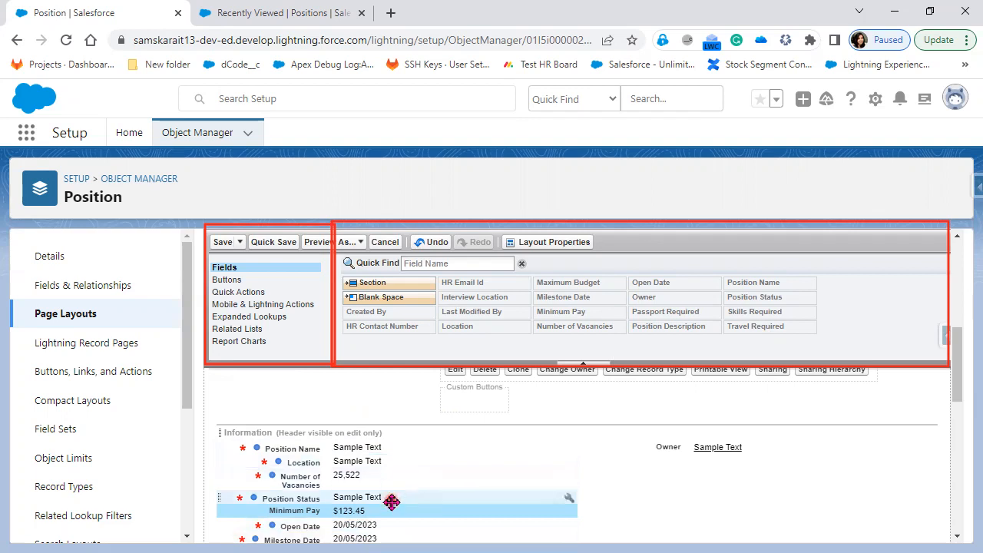
Review the rest of the layout, then go to the Recently Viewed Positions tab
{"action": "scroll", "coordinate": [391, 502], "scroll_direction": "down", "scroll_amount": 1}
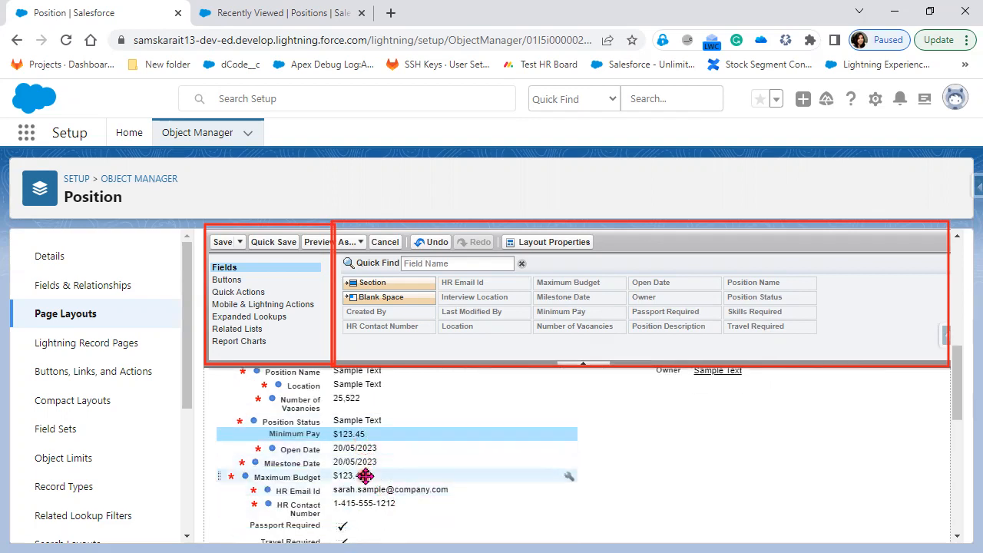
{"action": "left_click", "coordinate": [657, 521]}
{"action": "scroll", "coordinate": [657, 523], "scroll_direction": "down", "scroll_amount": 2}
{"action": "scroll", "coordinate": [658, 522], "scroll_direction": "up", "scroll_amount": 3}
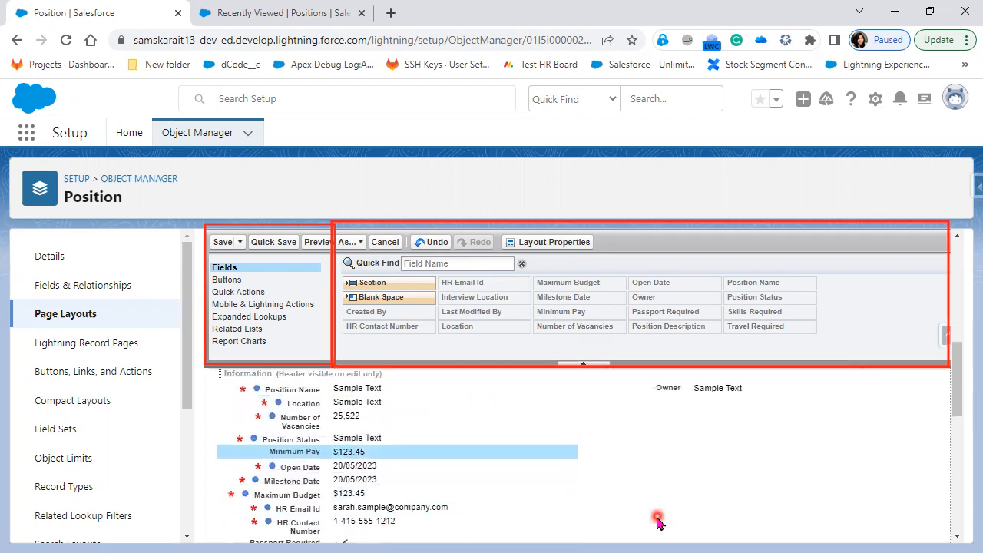
{"action": "scroll", "coordinate": [658, 520], "scroll_direction": "down", "scroll_amount": 1}
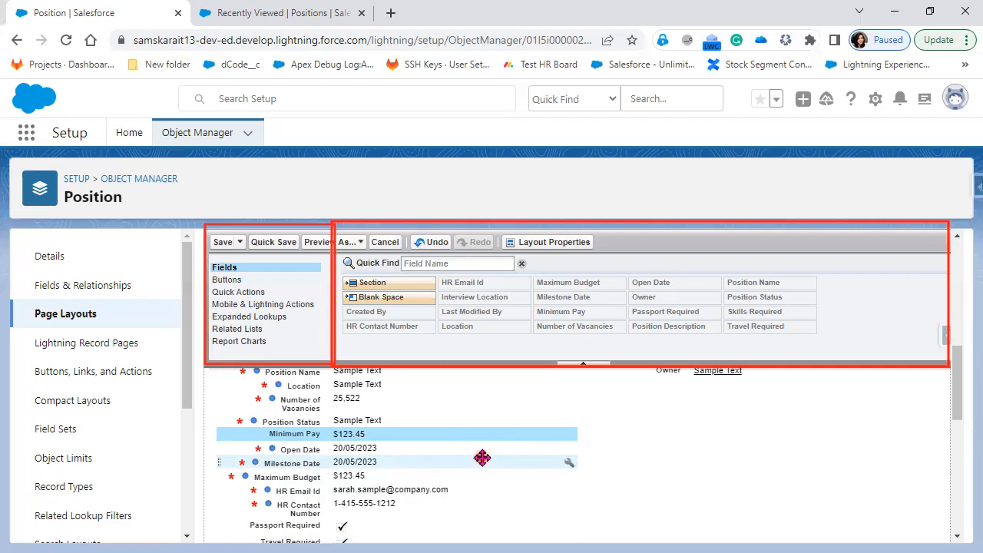
{"action": "scroll", "coordinate": [482, 458], "scroll_direction": "down", "scroll_amount": 1}
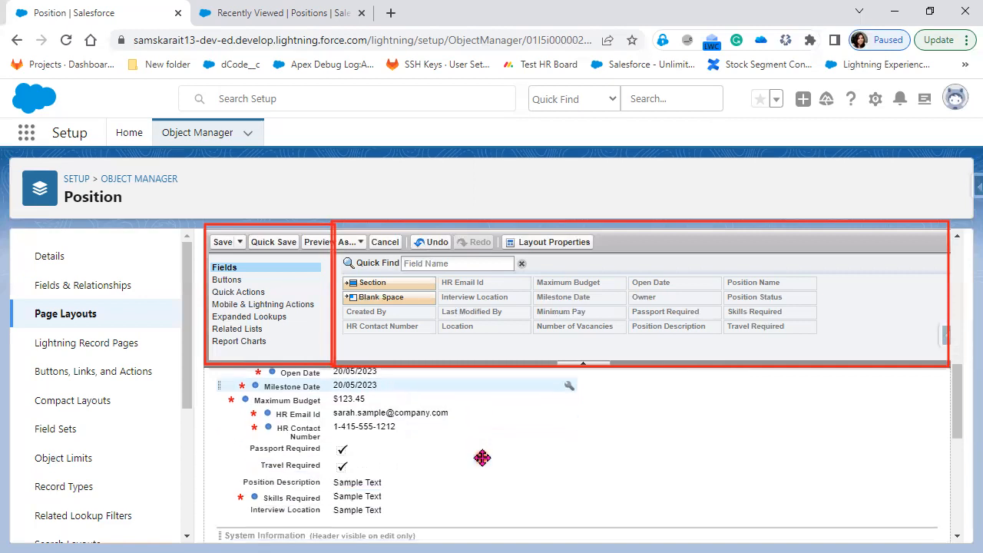
{"action": "scroll", "coordinate": [482, 458], "scroll_direction": "up", "scroll_amount": 2}
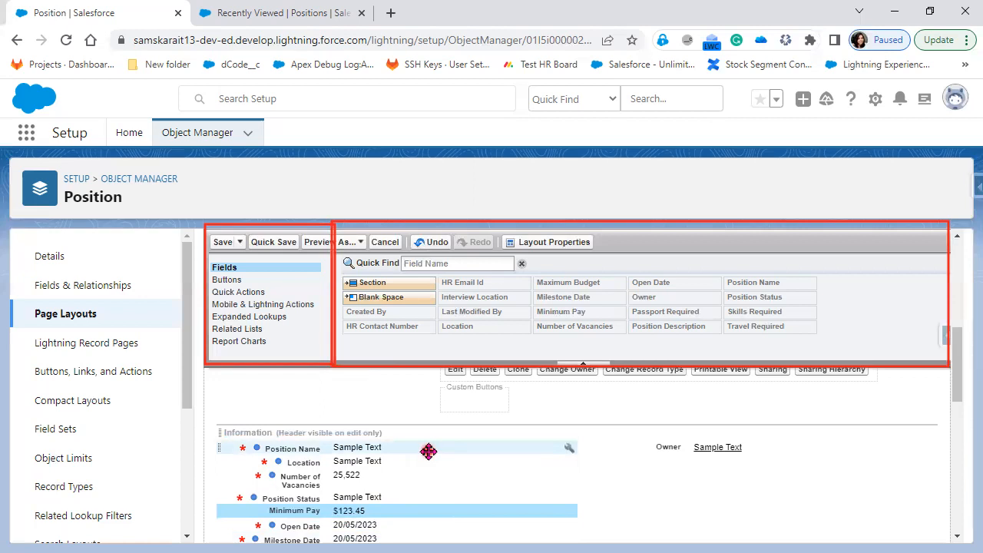
{"action": "scroll", "coordinate": [580, 483], "scroll_direction": "down", "scroll_amount": 1}
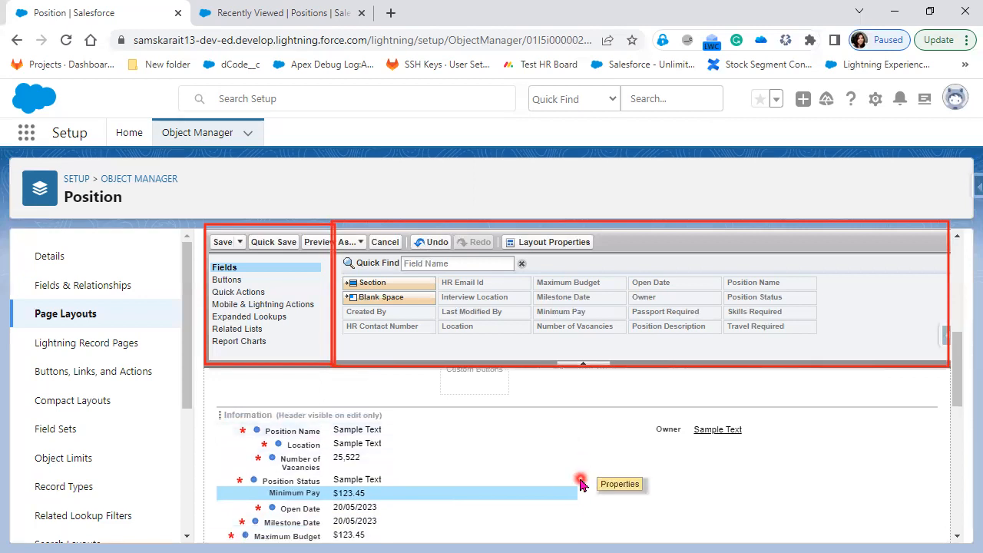
{"action": "scroll", "coordinate": [580, 482], "scroll_direction": "down", "scroll_amount": 3}
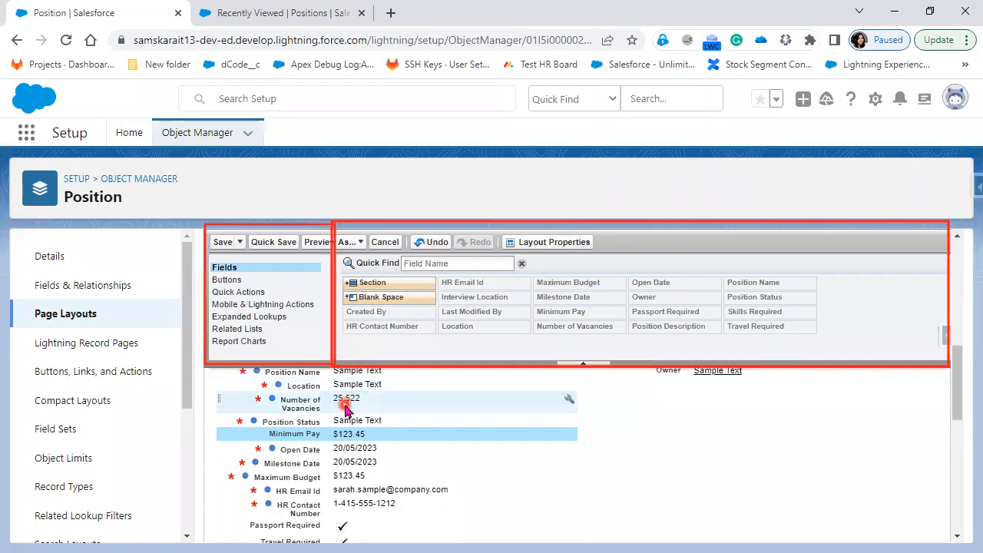
{"action": "scroll", "coordinate": [345, 430], "scroll_direction": "down", "scroll_amount": 4}
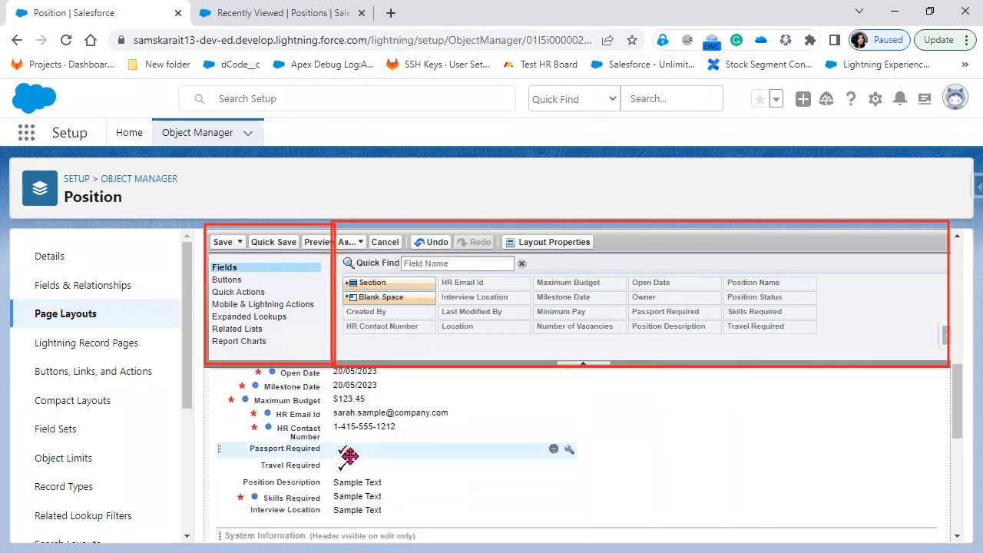
{"action": "left_click", "coordinate": [284, 347]}
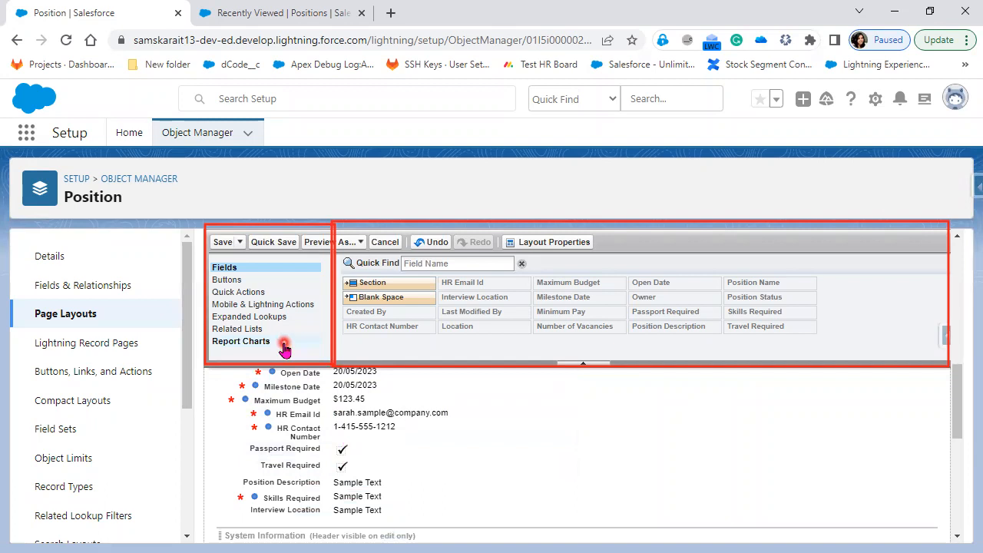
{"action": "scroll", "coordinate": [405, 489], "scroll_direction": "up", "scroll_amount": 4}
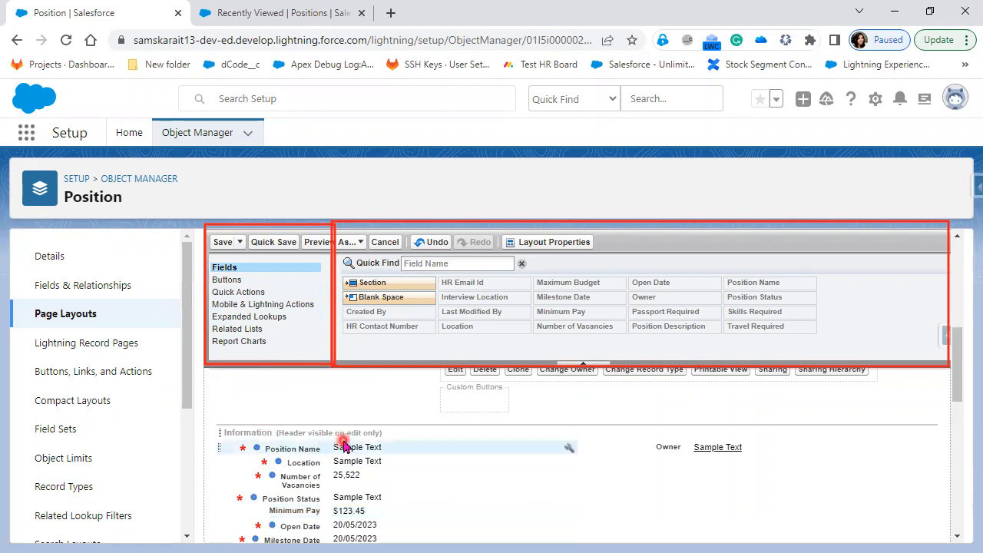
{"action": "left_click", "coordinate": [290, 12]}
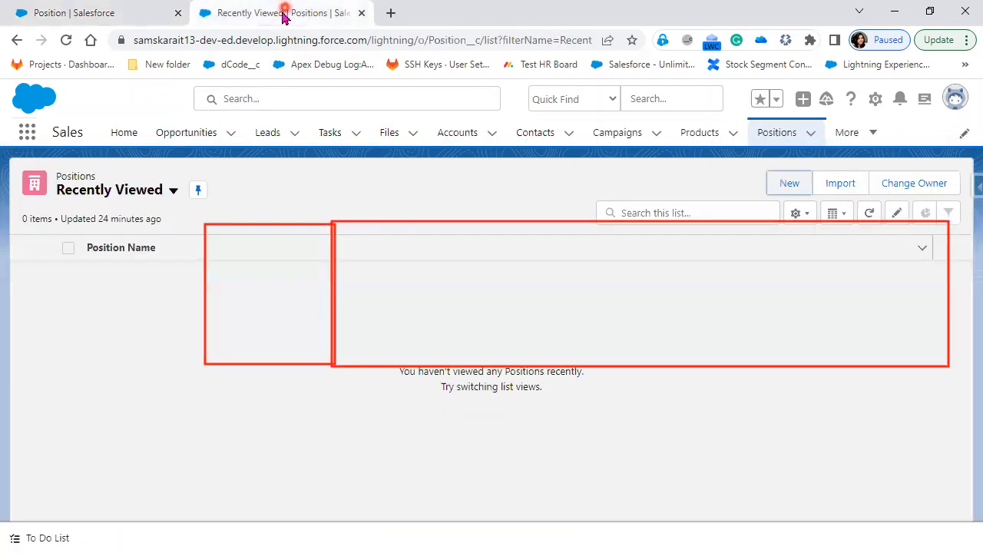
Open a blank New Position record form, then return to the Position Layout editor
{"action": "left_click", "coordinate": [776, 188]}
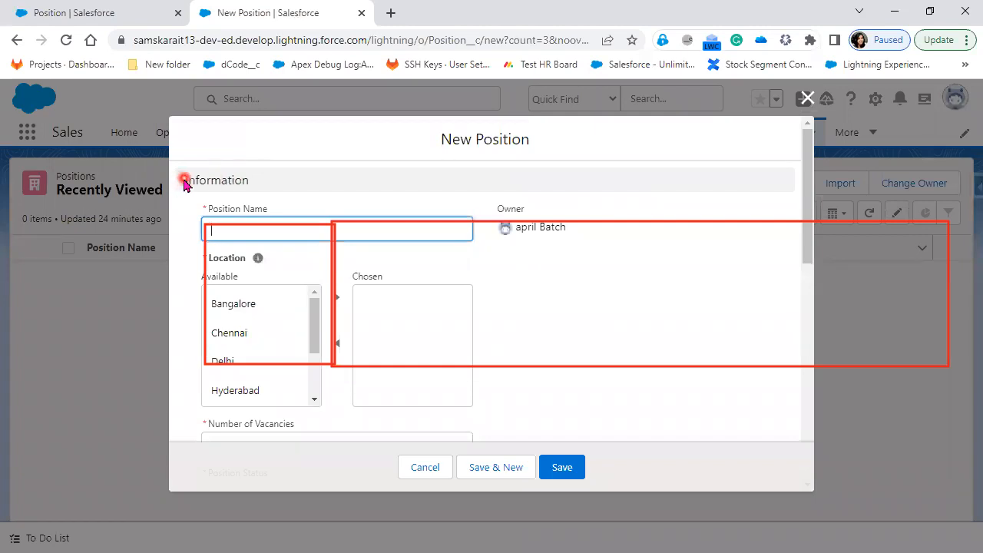
{"action": "left_click_drag", "start_coordinate": [185, 180], "coordinate": [246, 187]}
{"action": "left_click", "coordinate": [85, 14]}
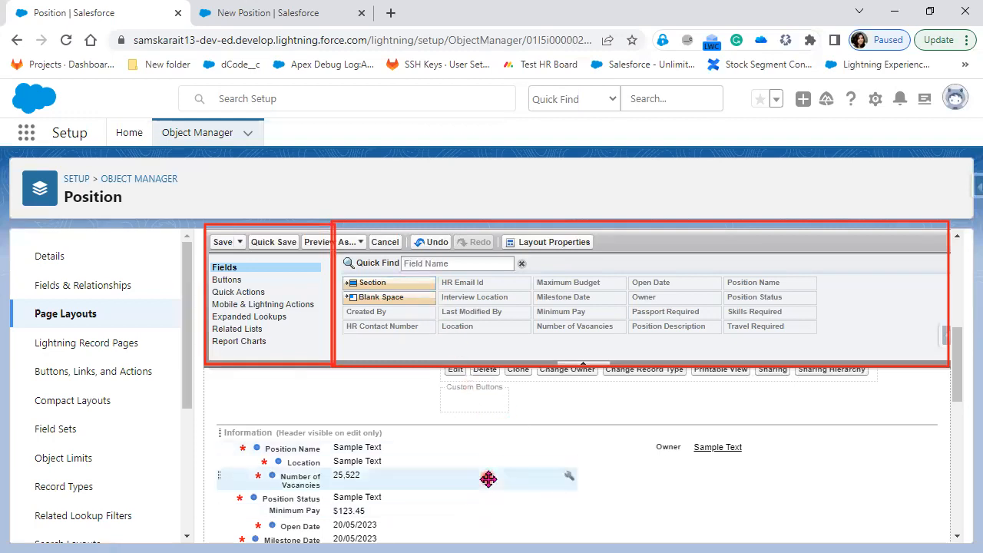
Add a new section named Travel Information to the Position layout
{"action": "scroll", "coordinate": [489, 479], "scroll_direction": "down", "scroll_amount": 4}
{"action": "left_click_drag", "start_coordinate": [415, 281], "coordinate": [367, 439]}
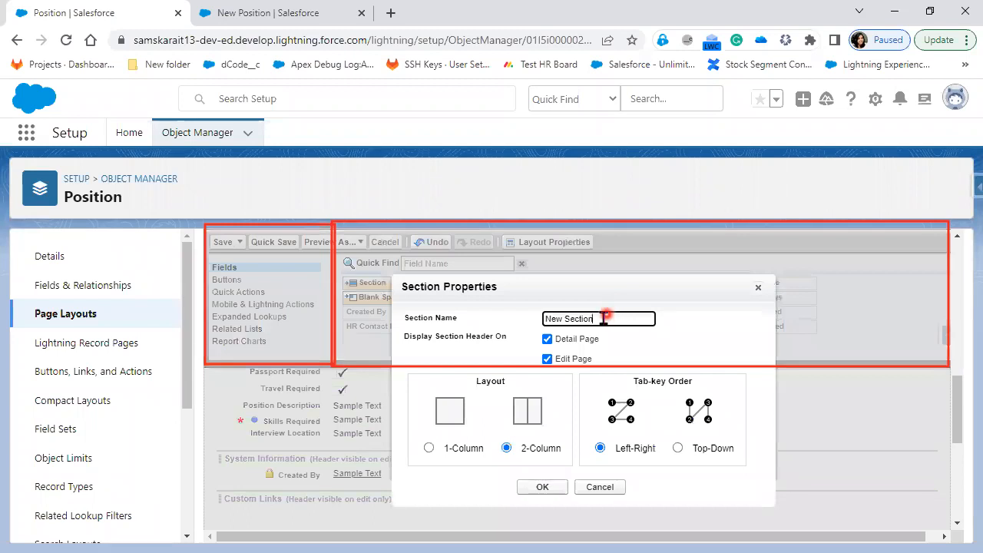
{"action": "left_click_drag", "start_coordinate": [605, 318], "coordinate": [523, 324]}
{"action": "type", "text": "Travel"}
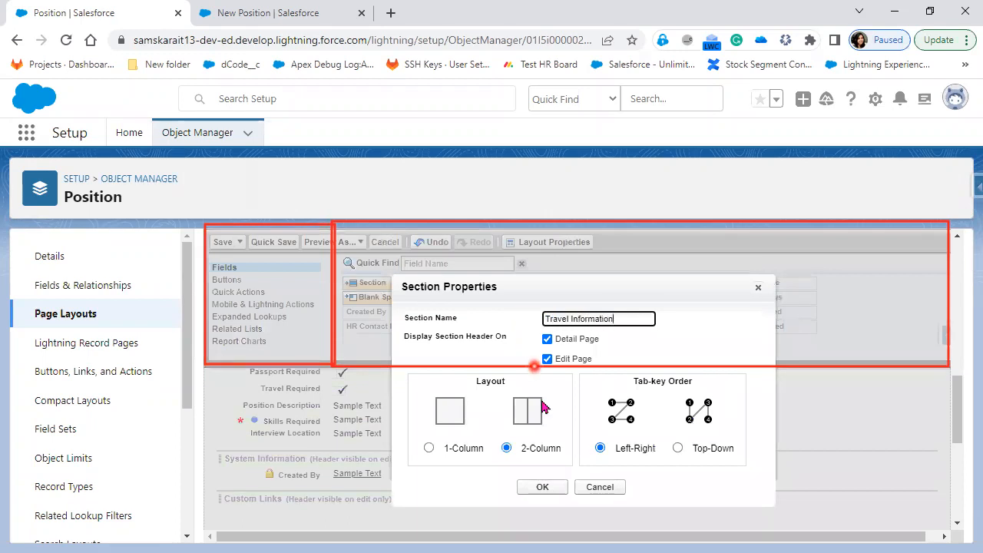
{"action": "left_click", "coordinate": [542, 487]}
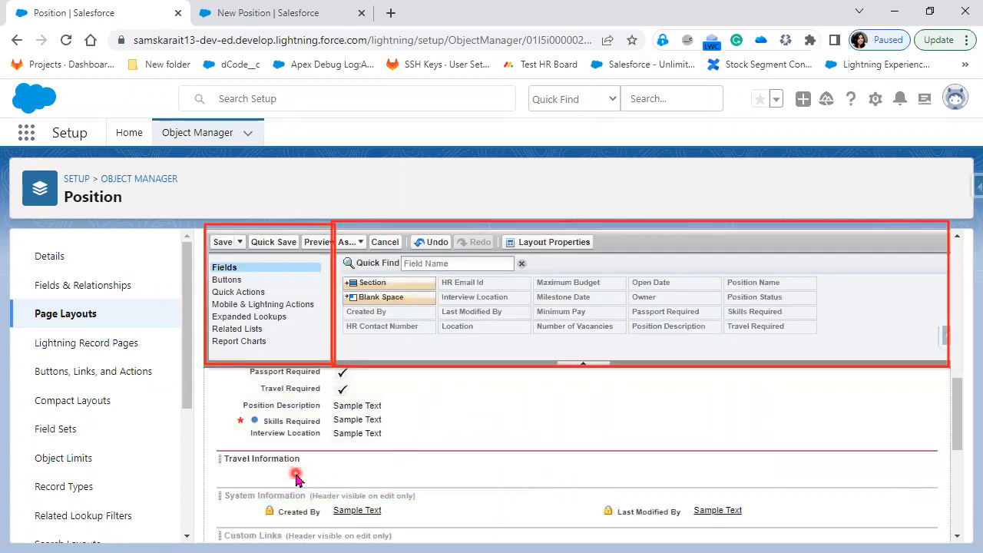
Place Passport Required and Travel Required inside the Travel Information section
{"action": "scroll", "coordinate": [296, 477], "scroll_direction": "up", "scroll_amount": 1}
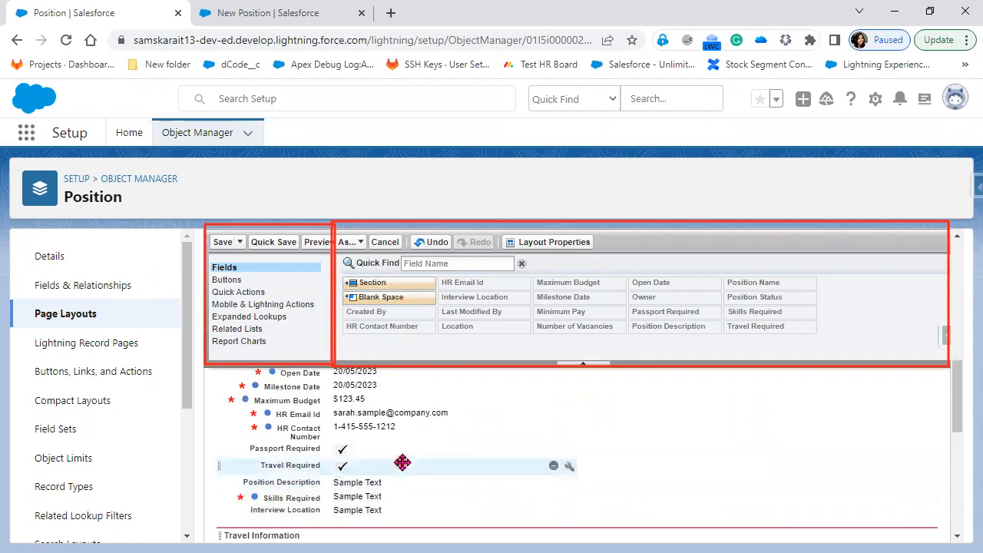
{"action": "scroll", "coordinate": [330, 438], "scroll_direction": "down", "scroll_amount": 1}
{"action": "left_click_drag", "start_coordinate": [295, 374], "coordinate": [291, 470]}
{"action": "left_click_drag", "start_coordinate": [290, 373], "coordinate": [711, 444]}
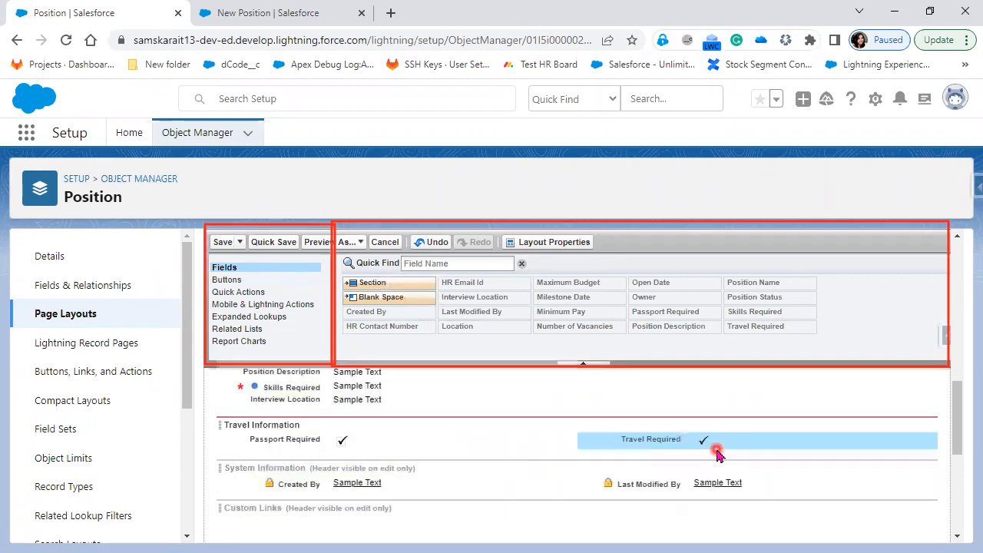
{"action": "left_click", "coordinate": [527, 498]}
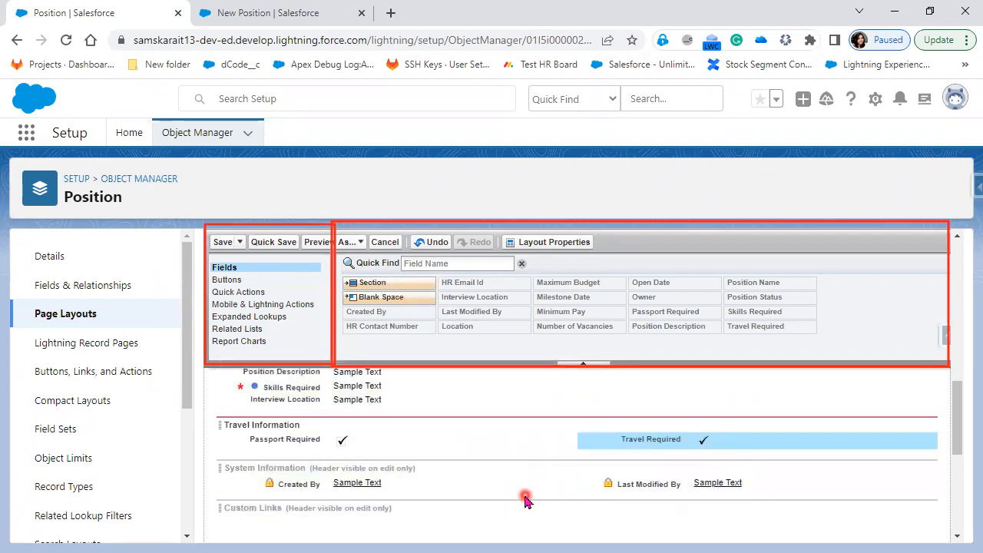
{"action": "scroll", "coordinate": [525, 500], "scroll_direction": "up", "scroll_amount": 2}
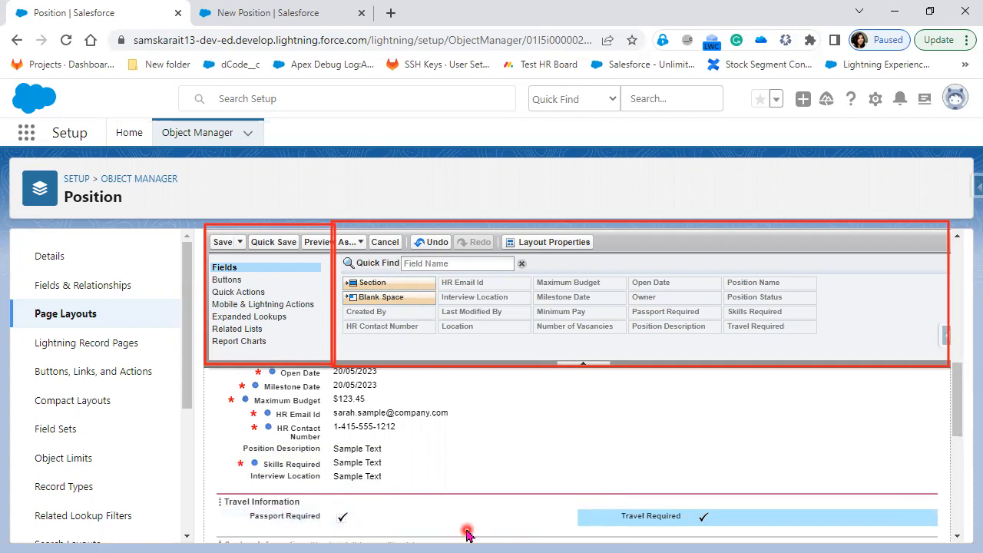
{"action": "scroll", "coordinate": [467, 533], "scroll_direction": "up", "scroll_amount": 2}
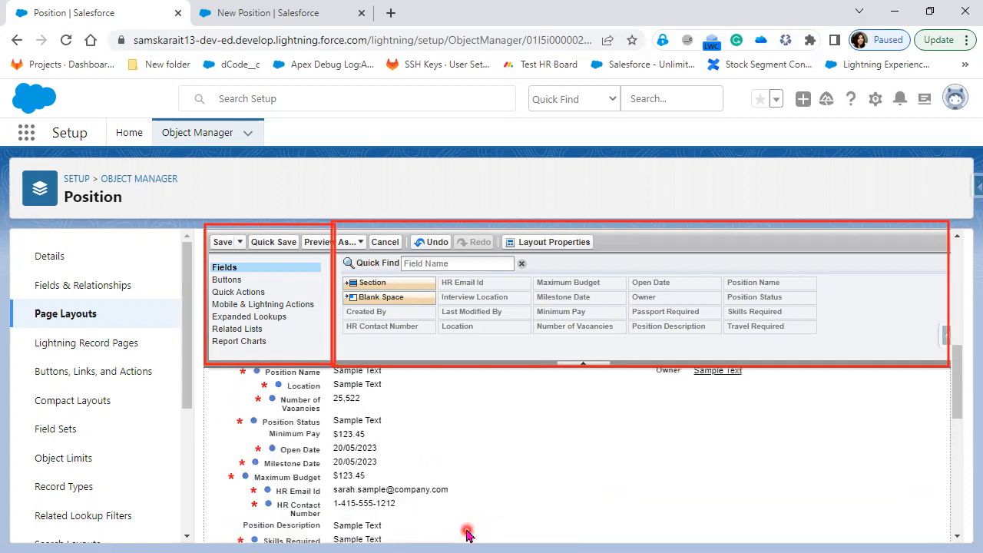
{"action": "scroll", "coordinate": [467, 534], "scroll_direction": "up", "scroll_amount": 1}
{"action": "scroll", "coordinate": [466, 534], "scroll_direction": "down", "scroll_amount": 2}
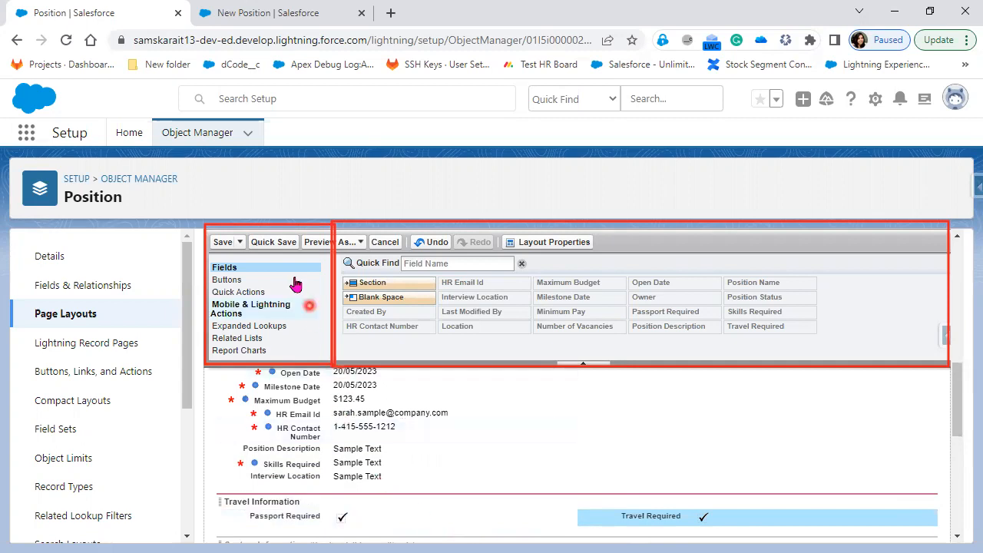
Add another section above Travel Information and name it HR Information
{"action": "left_click_drag", "start_coordinate": [382, 283], "coordinate": [340, 492]}
{"action": "left_click_drag", "start_coordinate": [616, 314], "coordinate": [492, 323]}
{"action": "type", "text": "HR Information"}
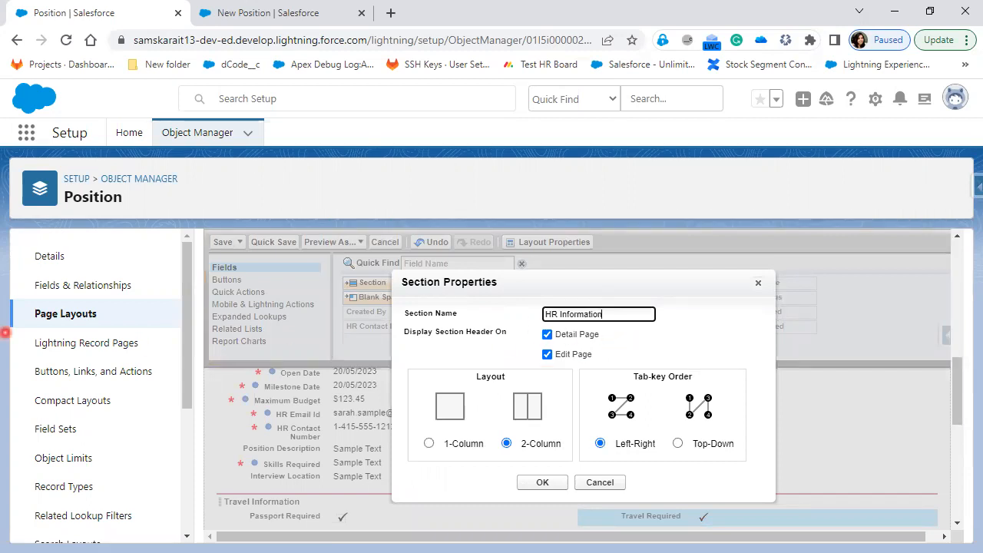
{"action": "left_click_drag", "start_coordinate": [612, 336], "coordinate": [653, 329]}
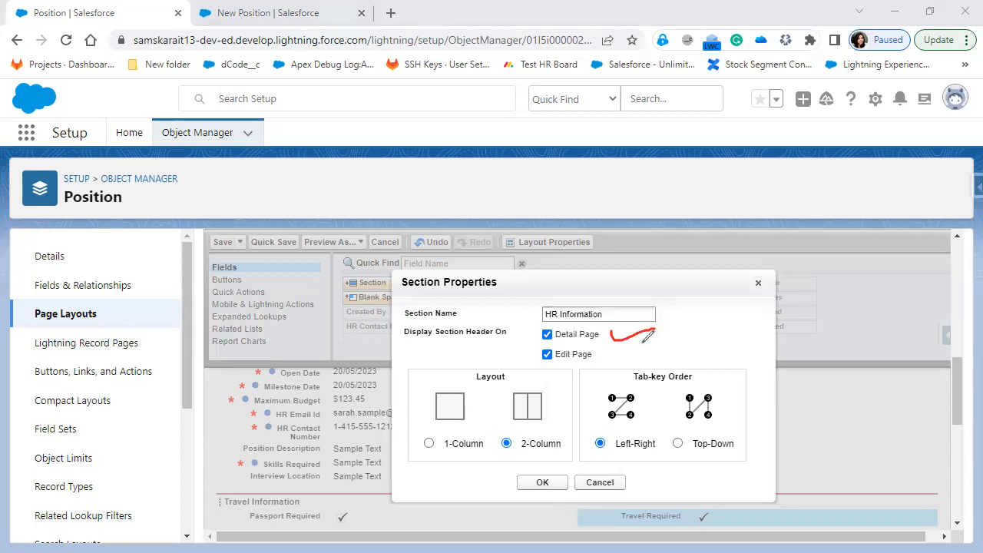
{"action": "left_click_drag", "start_coordinate": [603, 354], "coordinate": [659, 340]}
Keep the header on both Detail and Edit pages and set the section to 2-Column
{"action": "left_click", "coordinate": [547, 354]}
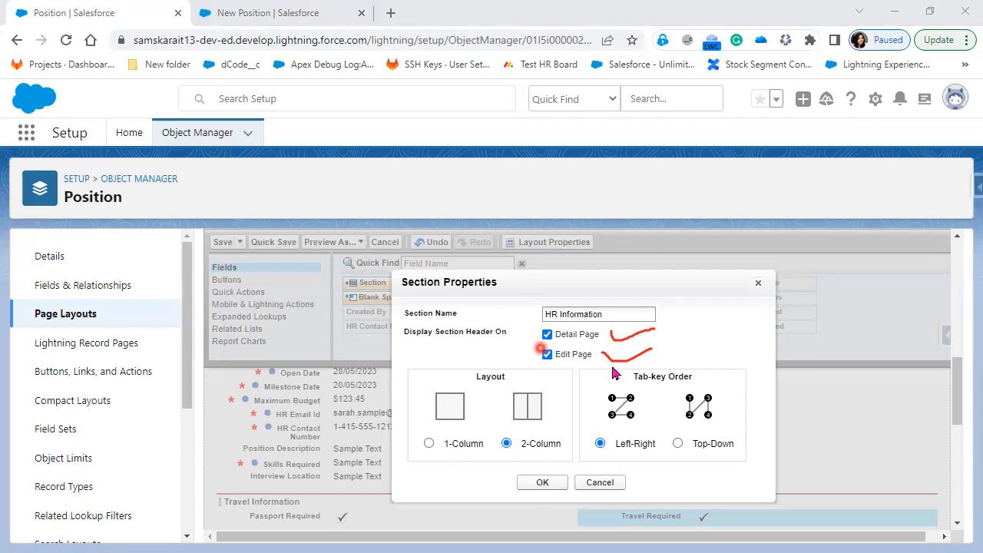
{"action": "left_click", "coordinate": [547, 355]}
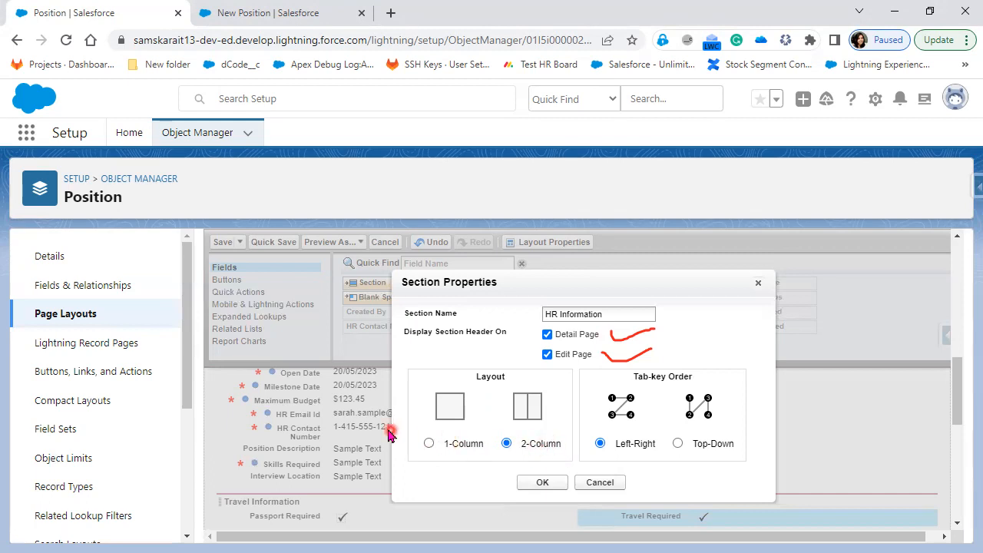
{"action": "left_click", "coordinate": [460, 450]}
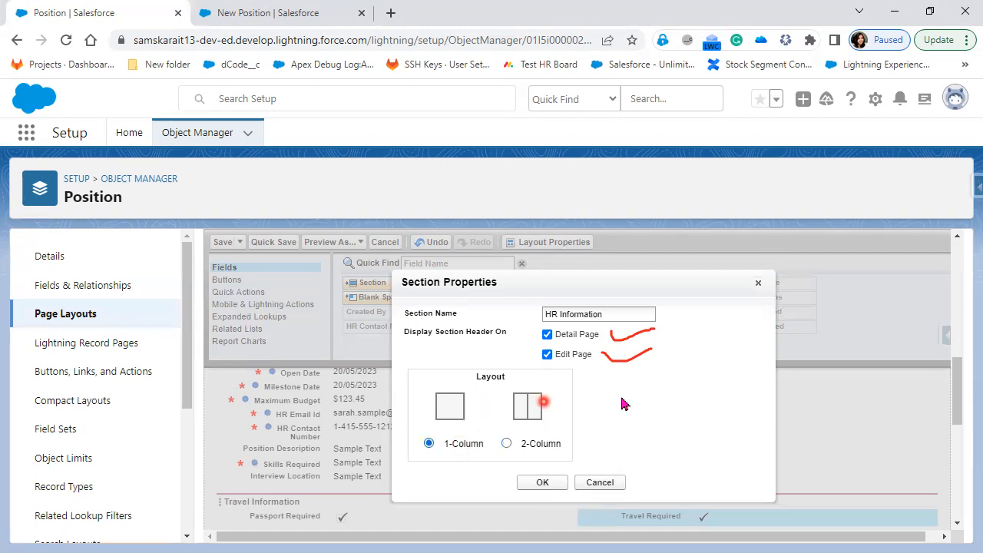
{"action": "left_click", "coordinate": [545, 452]}
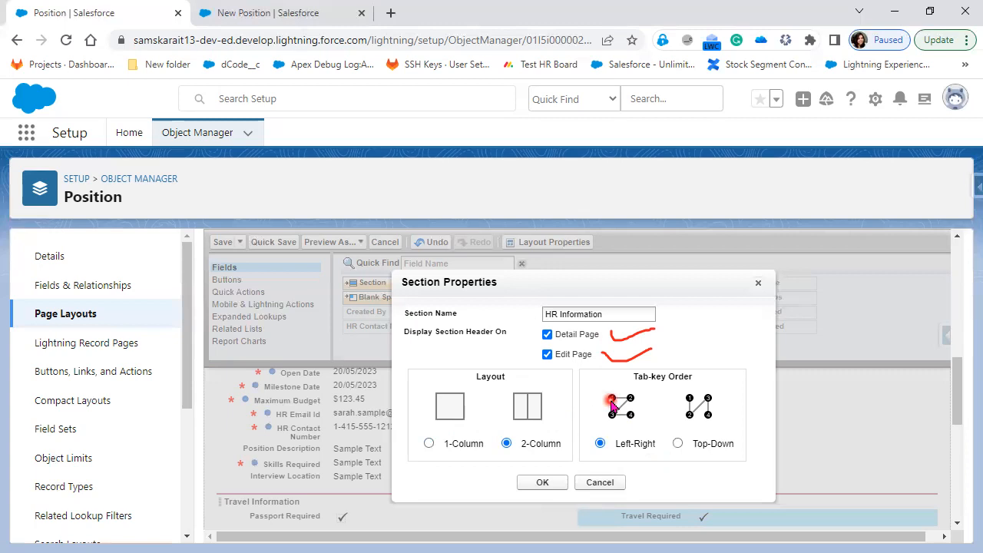
Tab through the New Position form to flag required fields like HR Contact Number, then return
{"action": "left_click", "coordinate": [301, 14]}
{"action": "scroll", "coordinate": [344, 427], "scroll_direction": "down", "scroll_amount": 4}
{"action": "left_click", "coordinate": [282, 202]}
{"action": "key", "text": "Tab"}
{"action": "key", "text": "Tab"}
{"action": "key", "text": "Tab"}
{"action": "key", "text": "Tab"}
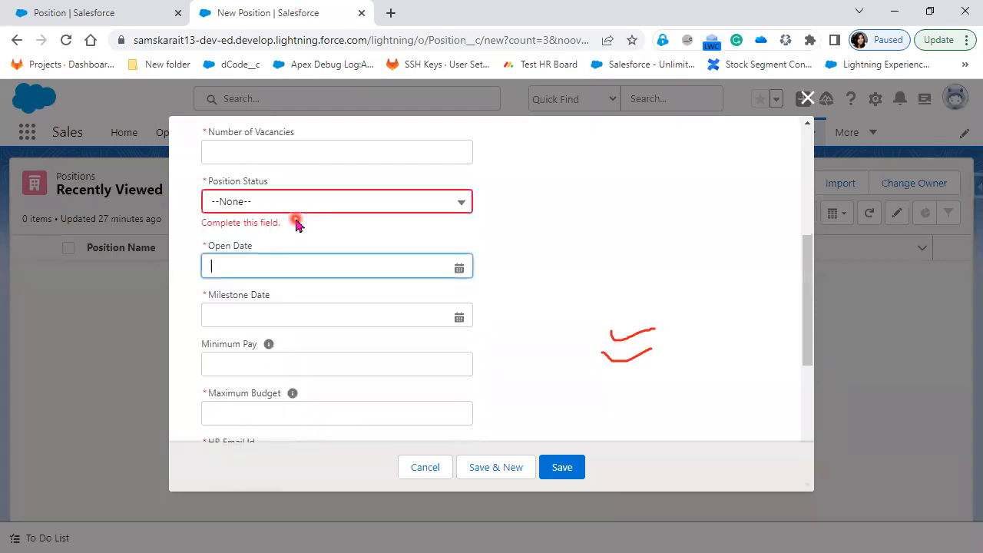
{"action": "key", "text": "Tab"}
{"action": "key", "text": "Tab"}
{"action": "key", "text": "Tab"}
{"action": "key", "text": "Tab"}
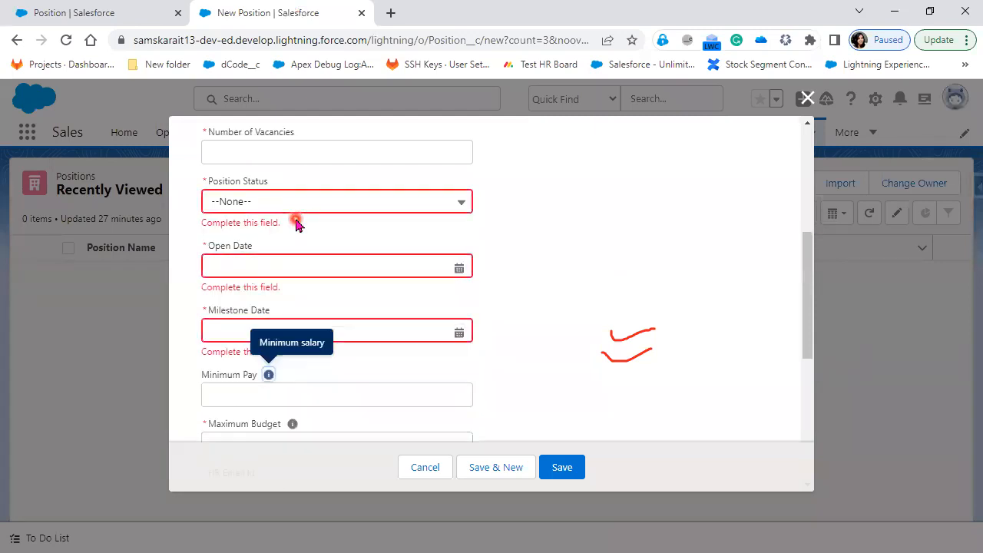
{"action": "key", "text": "Tab"}
{"action": "key", "text": "Tab"}
{"action": "key", "text": "Tab"}
{"action": "key", "text": "Tab"}
{"action": "key", "text": "Tab"}
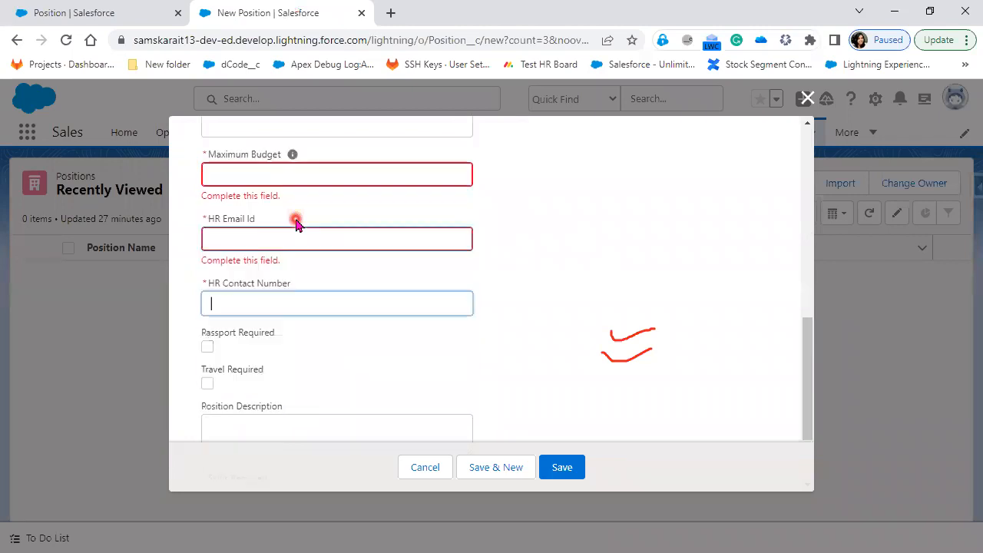
{"action": "key", "text": "Tab"}
{"action": "key", "text": "Tab"}
{"action": "key", "text": "Tab"}
{"action": "key", "text": "Tab"}
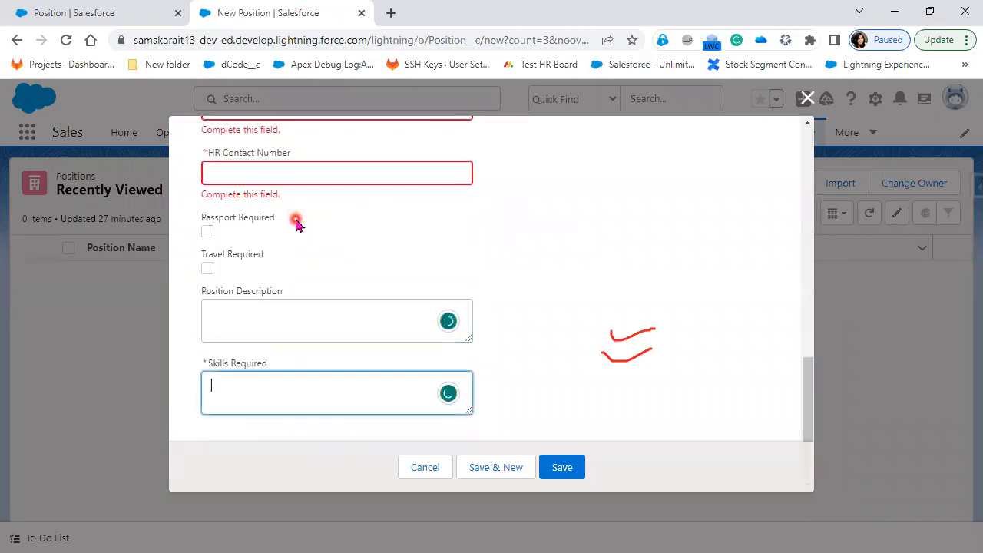
{"action": "key", "text": "Tab"}
{"action": "key", "text": "Tab"}
{"action": "key", "text": "Tab"}
{"action": "key", "text": "Tab"}
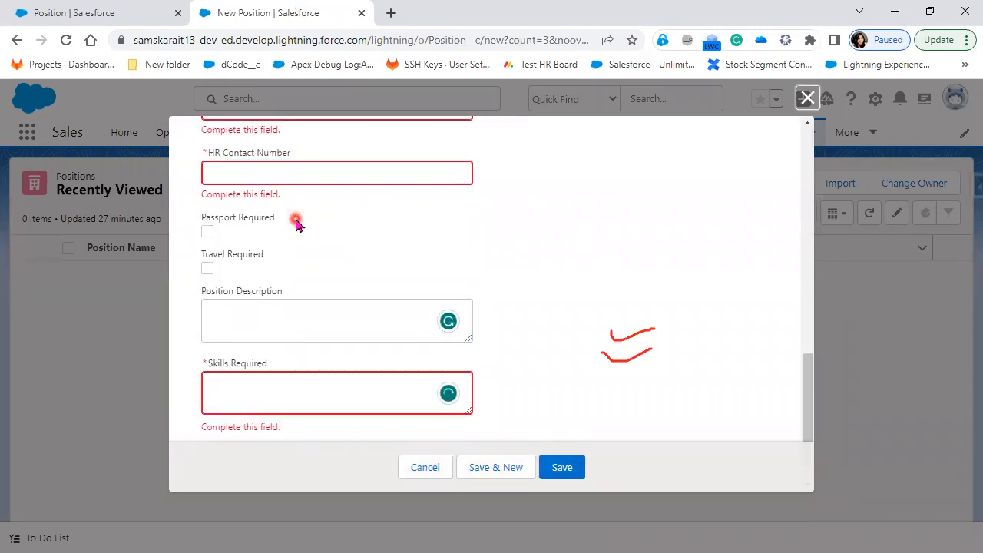
{"action": "key", "text": "Tab"}
{"action": "key", "text": "Tab"}
{"action": "key", "text": "Tab"}
{"action": "key", "text": "Tab"}
{"action": "key", "text": "Tab"}
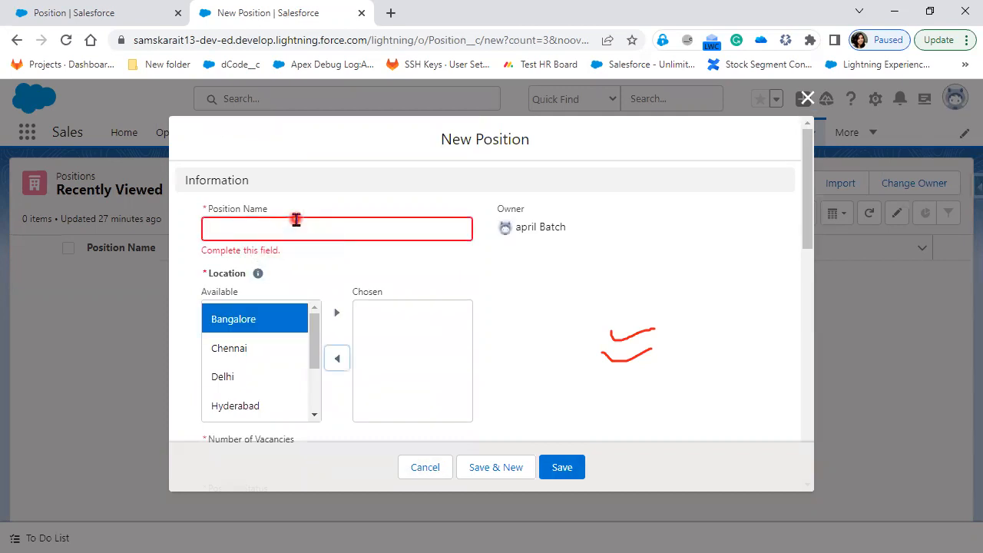
{"action": "key", "text": "Tab"}
{"action": "key", "text": "Tab"}
{"action": "key", "text": "Tab"}
{"action": "key", "text": "Tab"}
{"action": "key", "text": "Tab"}
{"action": "key", "text": "Tab"}
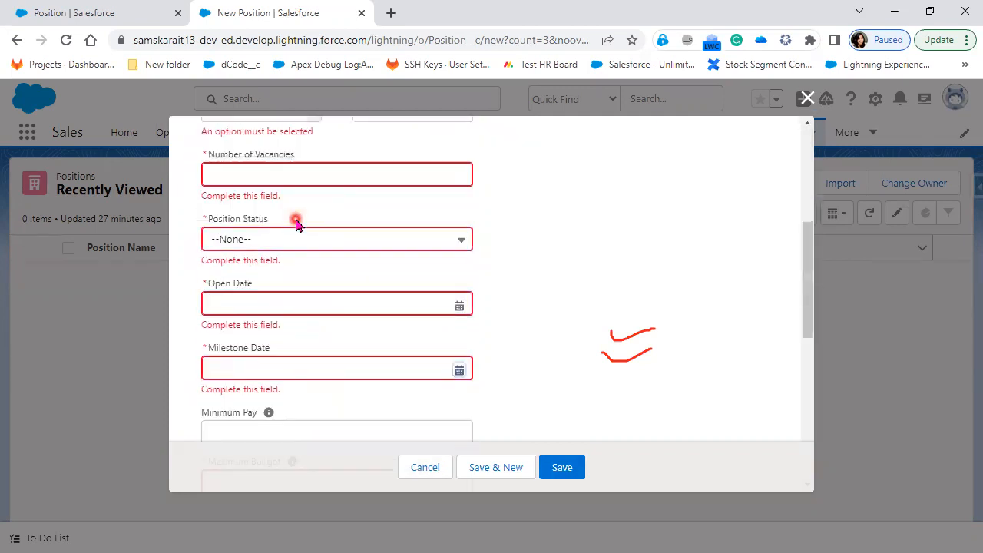
{"action": "key", "text": "Tab"}
{"action": "key", "text": "Tab"}
{"action": "key", "text": "Tab"}
{"action": "key", "text": "Tab"}
{"action": "key", "text": "Tab"}
{"action": "key", "text": "Tab"}
{"action": "key", "text": "Tab"}
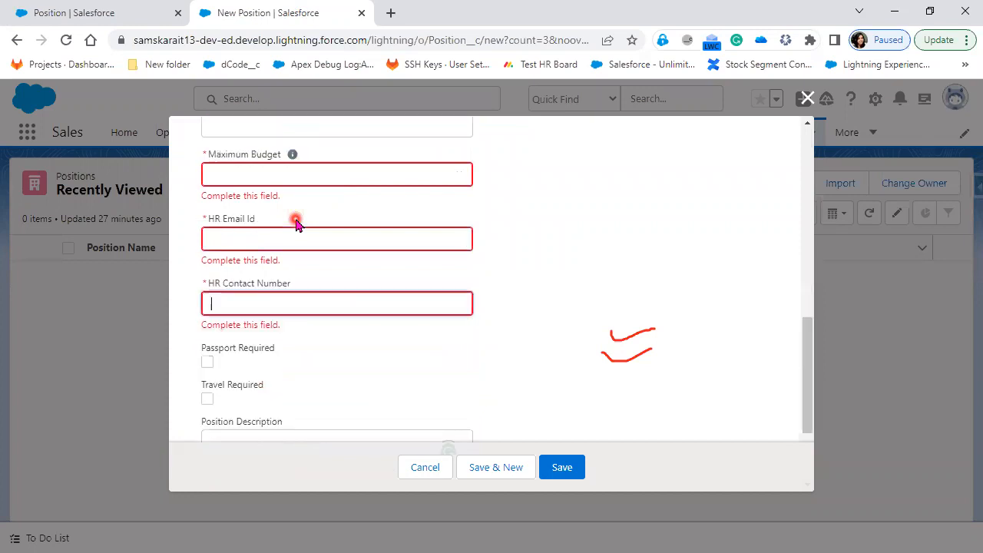
{"action": "left_click", "coordinate": [108, 12]}
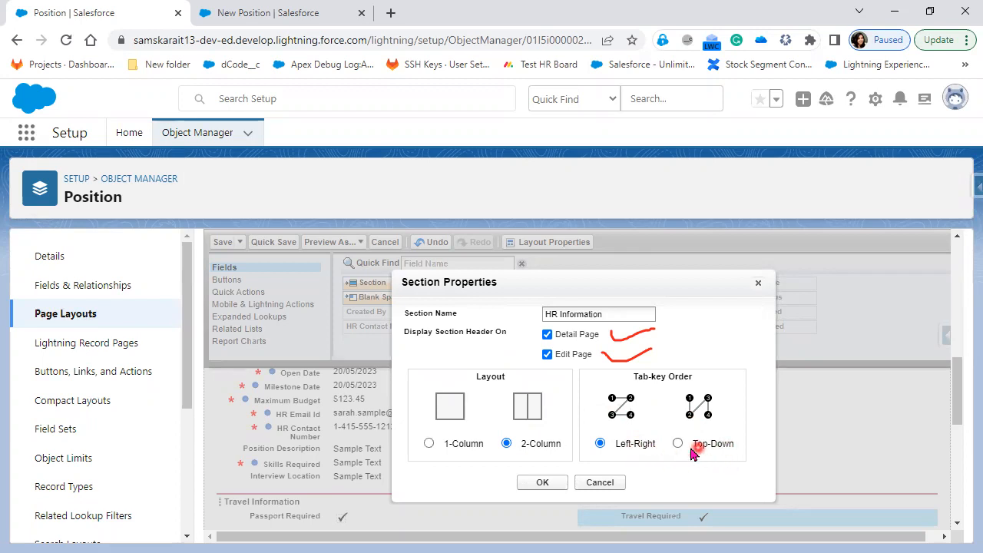
Confirm the new HR Information section and drag HR Email Id into it
{"action": "left_click", "coordinate": [536, 484]}
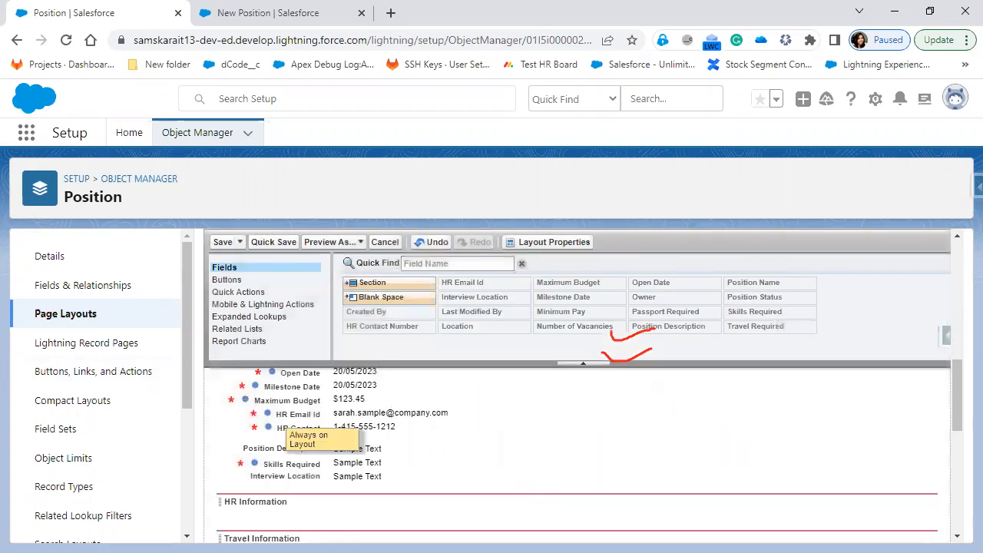
{"action": "key", "text": "Escape"}
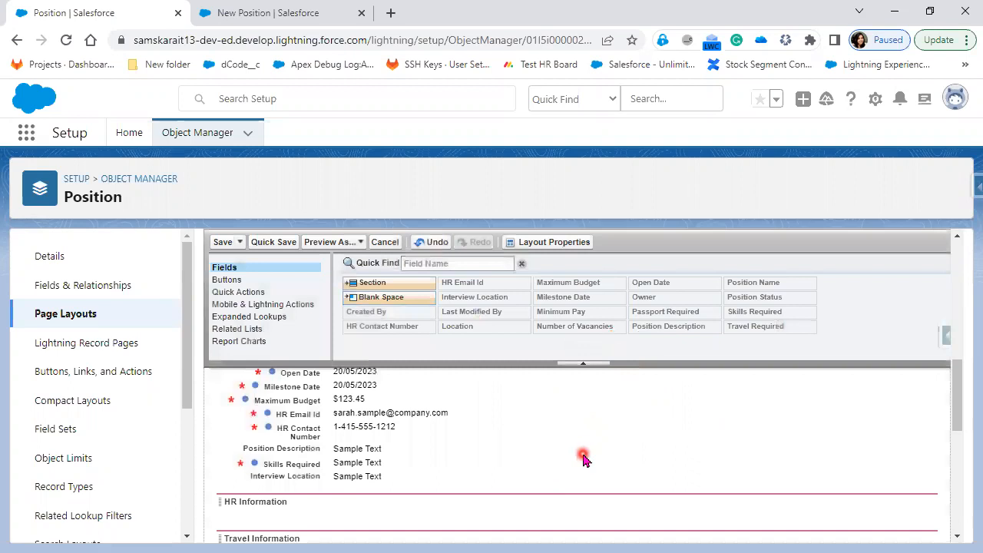
{"action": "left_click_drag", "start_coordinate": [376, 415], "coordinate": [653, 504]}
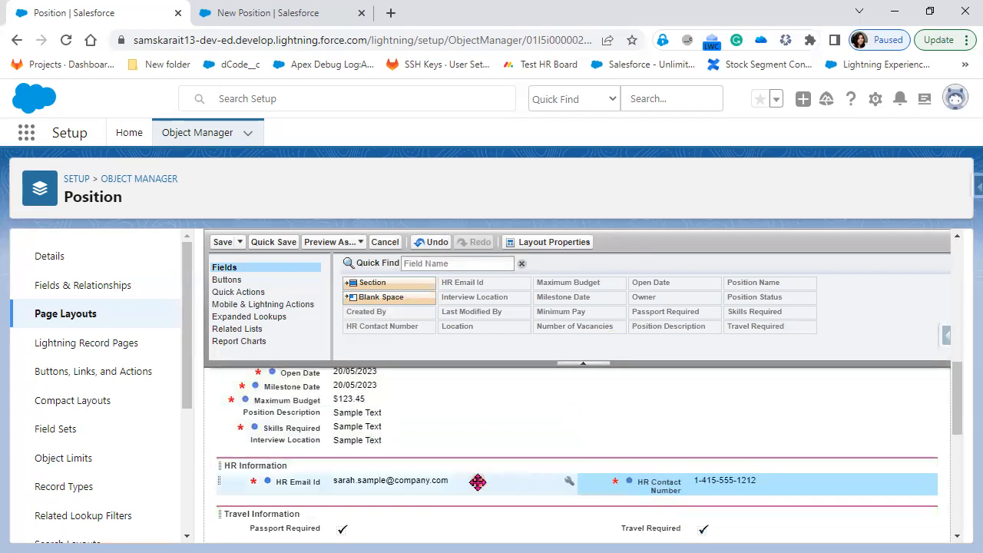
{"action": "scroll", "coordinate": [472, 481], "scroll_direction": "up", "scroll_amount": 1}
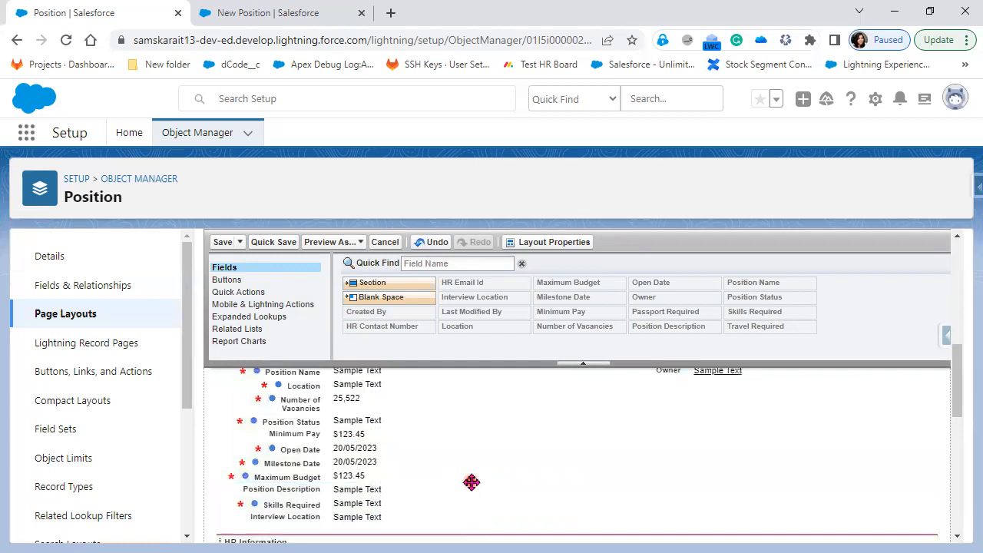
{"action": "scroll", "coordinate": [471, 481], "scroll_direction": "down", "scroll_amount": 1}
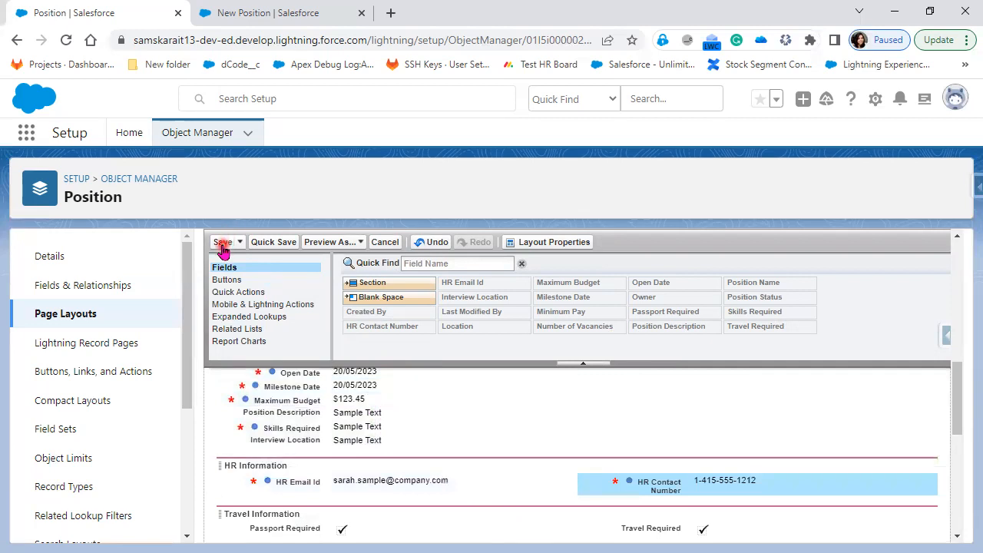
Add a new section named Salary Details below HR Information
{"action": "left_click_drag", "start_coordinate": [370, 282], "coordinate": [336, 504]}
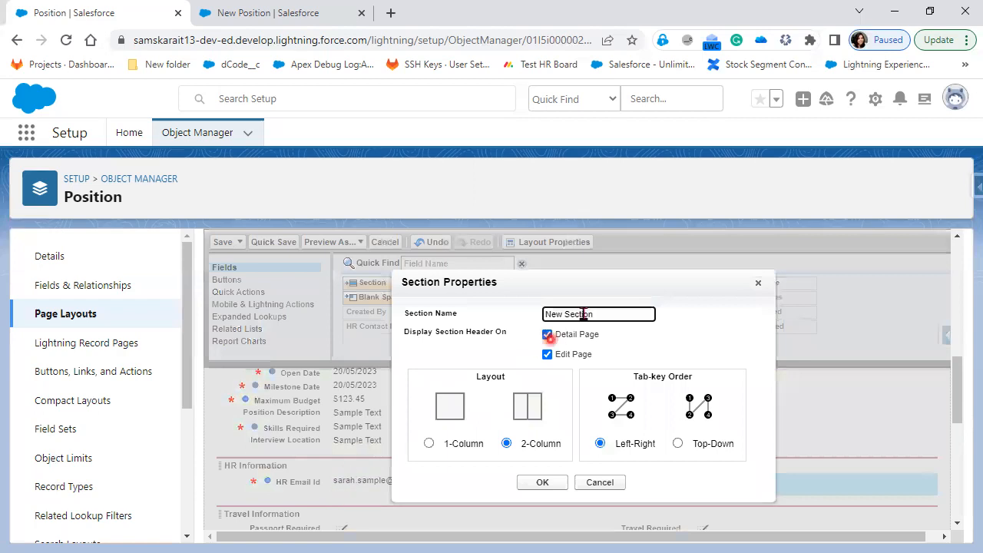
{"action": "left_click_drag", "start_coordinate": [597, 314], "coordinate": [529, 321]}
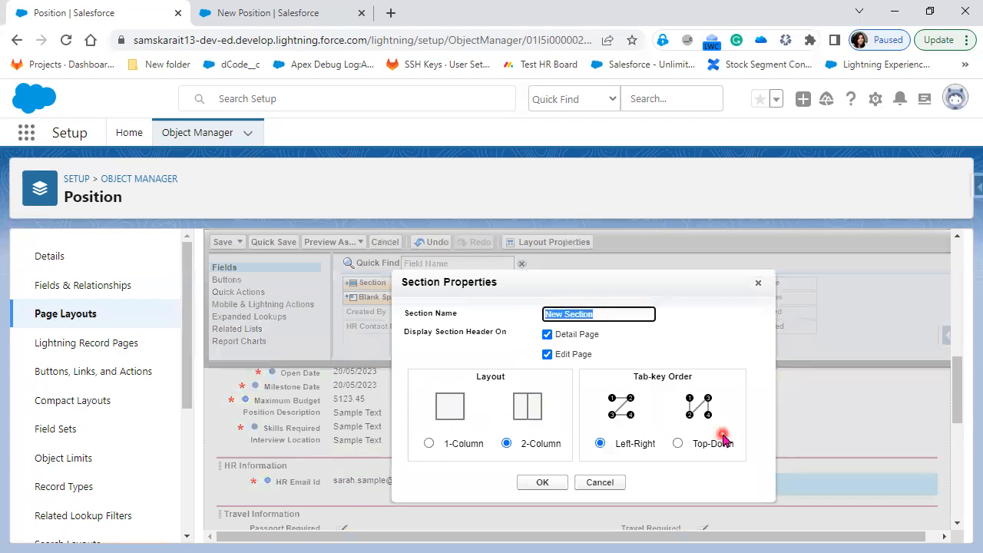
{"action": "type", "text": "Salary Details"}
{"action": "left_click", "coordinate": [547, 489]}
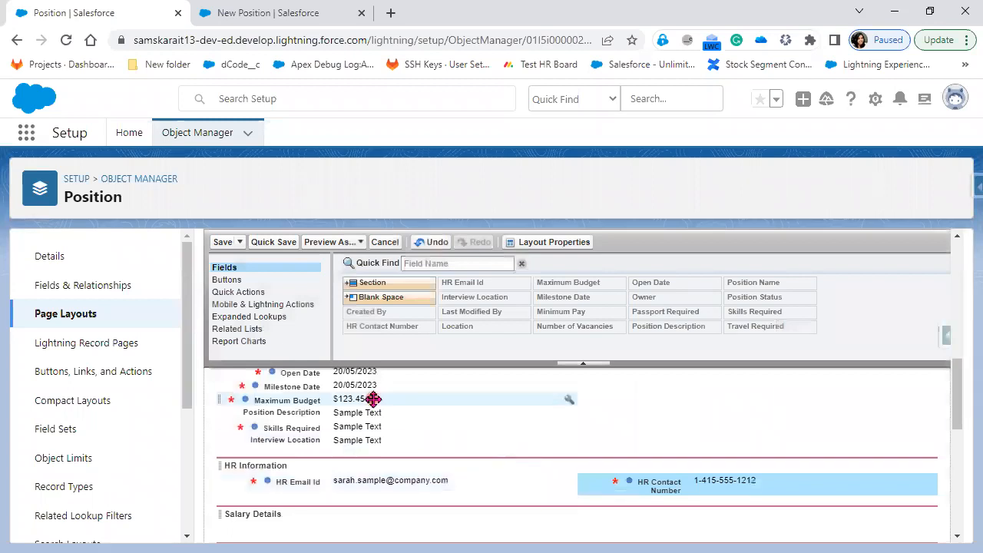
Move Maximum Budget, Minimum Pay and Open Date into the Salary Details section
{"action": "left_click_drag", "start_coordinate": [364, 402], "coordinate": [709, 471]}
{"action": "scroll", "coordinate": [434, 459], "scroll_direction": "up", "scroll_amount": 1}
{"action": "left_click_drag", "start_coordinate": [364, 378], "coordinate": [430, 397]}
{"action": "scroll", "coordinate": [431, 465], "scroll_direction": "up", "scroll_amount": 2}
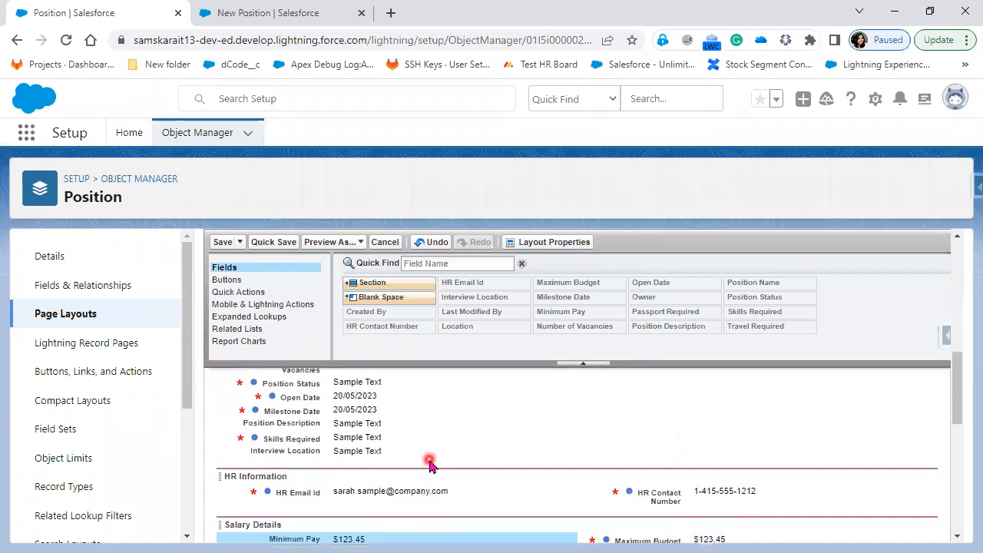
{"action": "left_click", "coordinate": [359, 384]}
{"action": "left_click", "coordinate": [359, 397]}
{"action": "mouse_move", "coordinate": [359, 397]}
{"action": "left_mouse_down"}
{"action": "mouse_move", "coordinate": [347, 529]}
{"action": "mouse_move", "coordinate": [340, 465]}
{"action": "mouse_move", "coordinate": [353, 463]}
{"action": "mouse_move", "coordinate": [351, 406]}
{"action": "mouse_move", "coordinate": [358, 413]}
{"action": "left_mouse_up"}
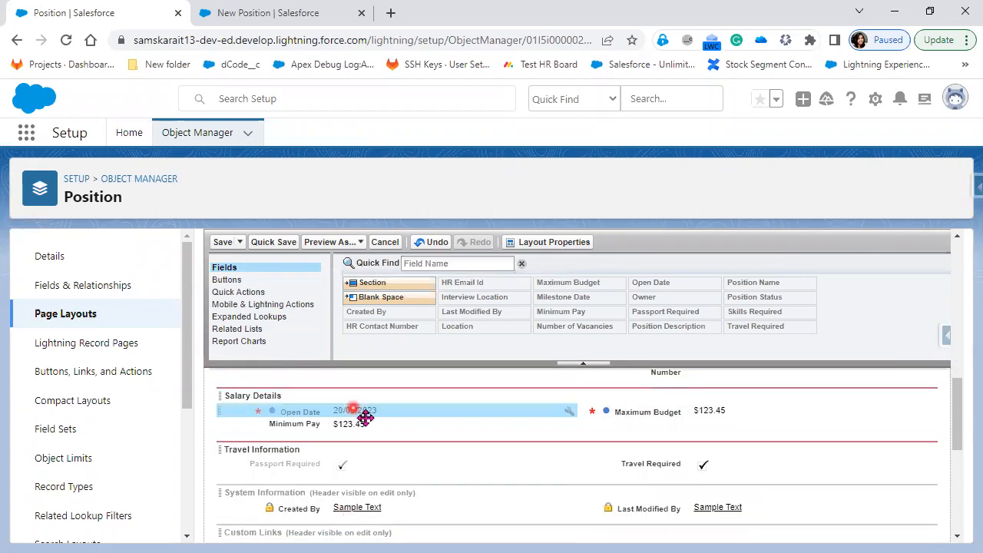
{"action": "scroll", "coordinate": [412, 475], "scroll_direction": "up", "scroll_amount": 1}
{"action": "scroll", "coordinate": [358, 417], "scroll_direction": "up", "scroll_amount": 1}
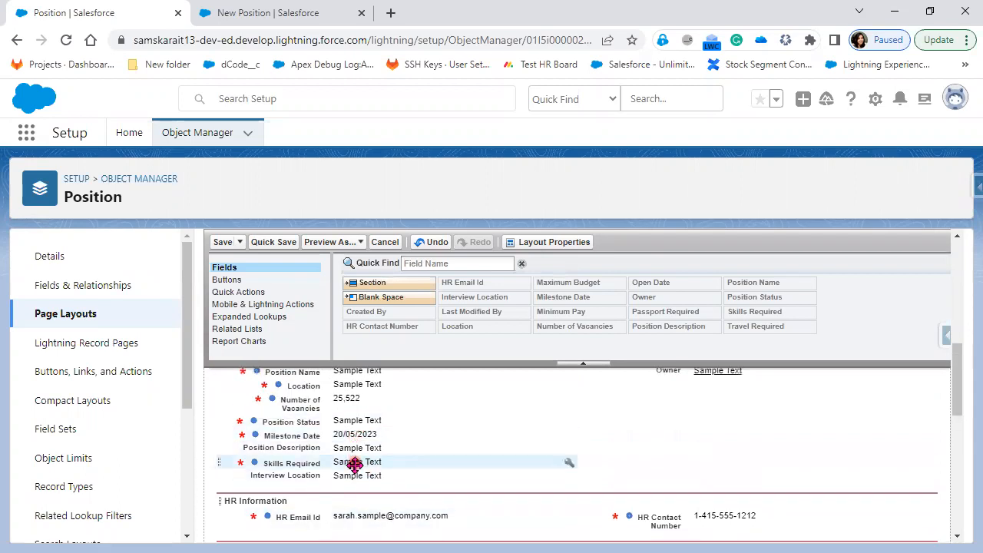
{"action": "left_click_drag", "start_coordinate": [354, 435], "coordinate": [612, 496]}
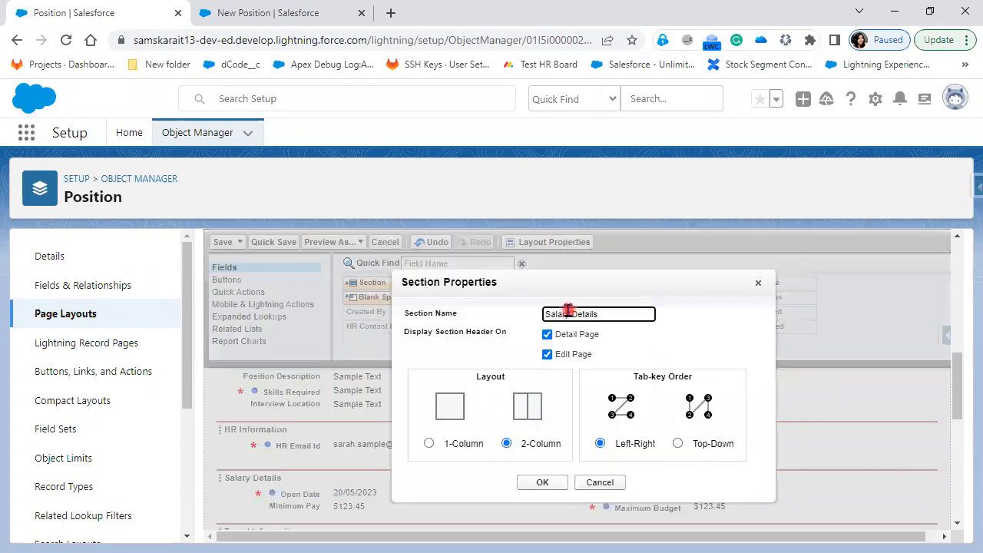
Start retyping the Salary Details section name, then cancel without renaming it
{"action": "left_click_drag", "start_coordinate": [599, 314], "coordinate": [523, 319]}
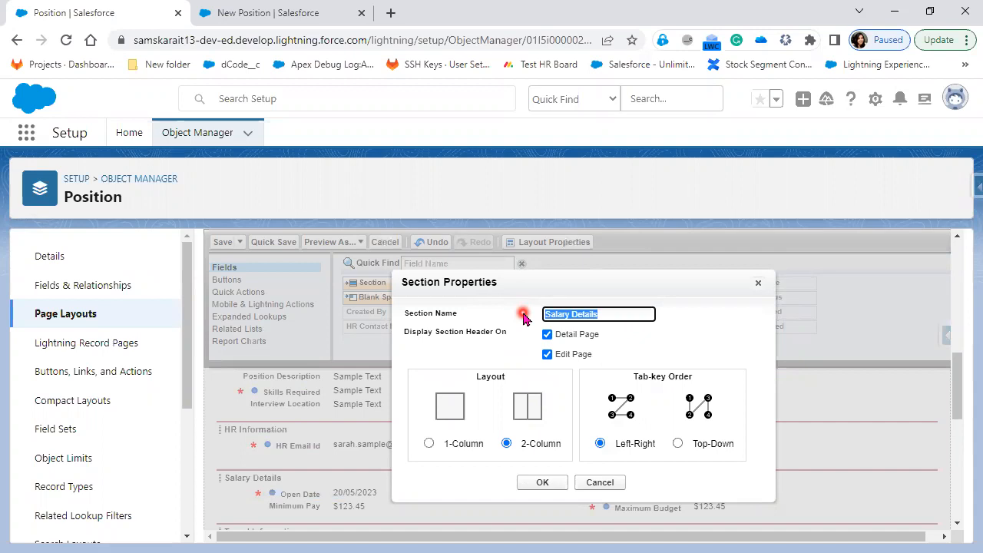
{"action": "type", "text": "P"}
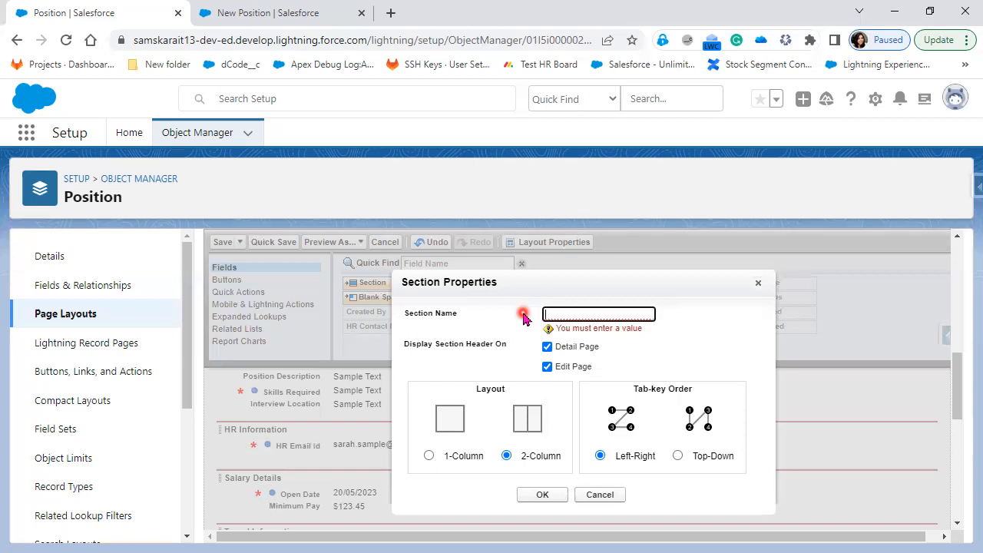
{"action": "type", "text": "ndidate Details"}
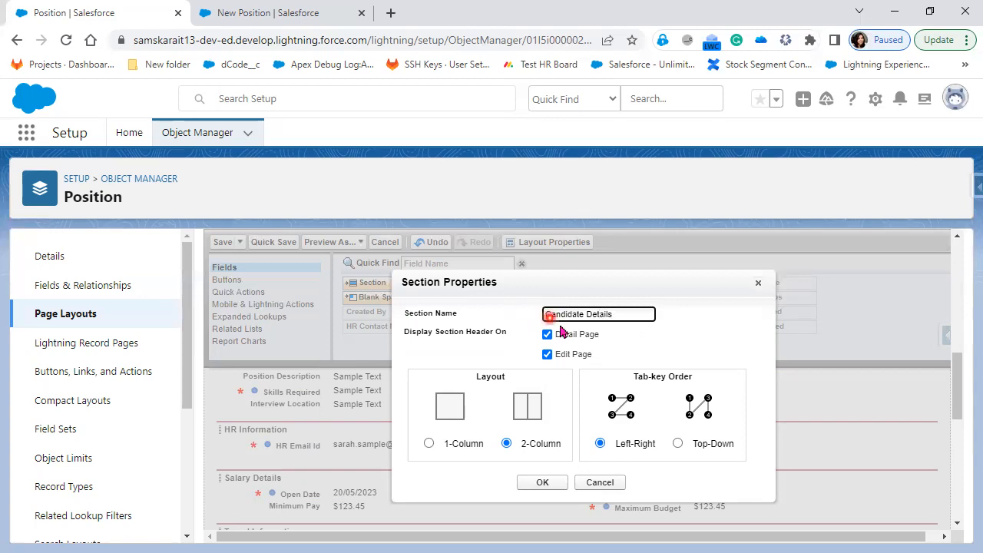
{"action": "left_click", "coordinate": [613, 484]}
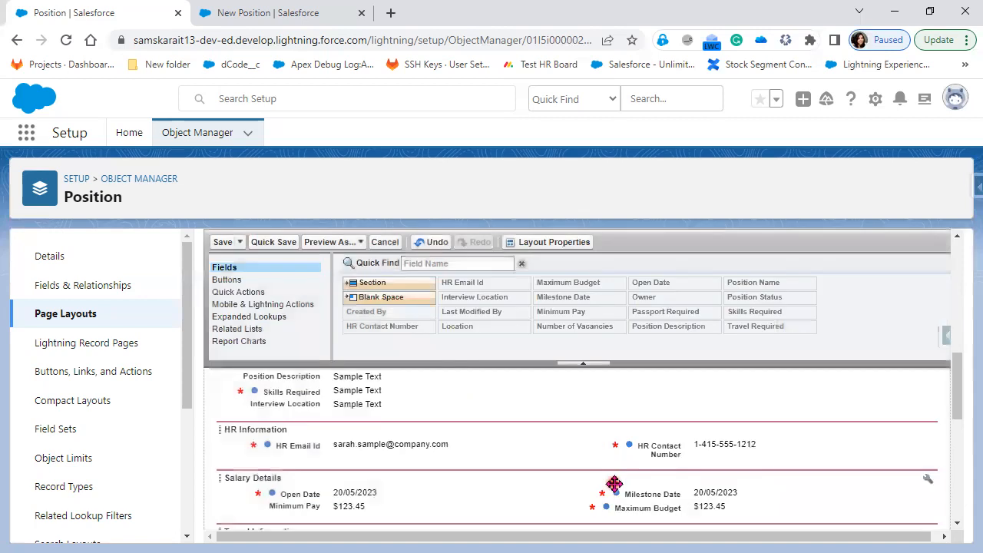
Place Location, then Position Status, in the Information section's right column beneath Owner
{"action": "scroll", "coordinate": [417, 510], "scroll_direction": "up", "scroll_amount": 1}
{"action": "scroll", "coordinate": [417, 510], "scroll_direction": "up", "scroll_amount": 2}
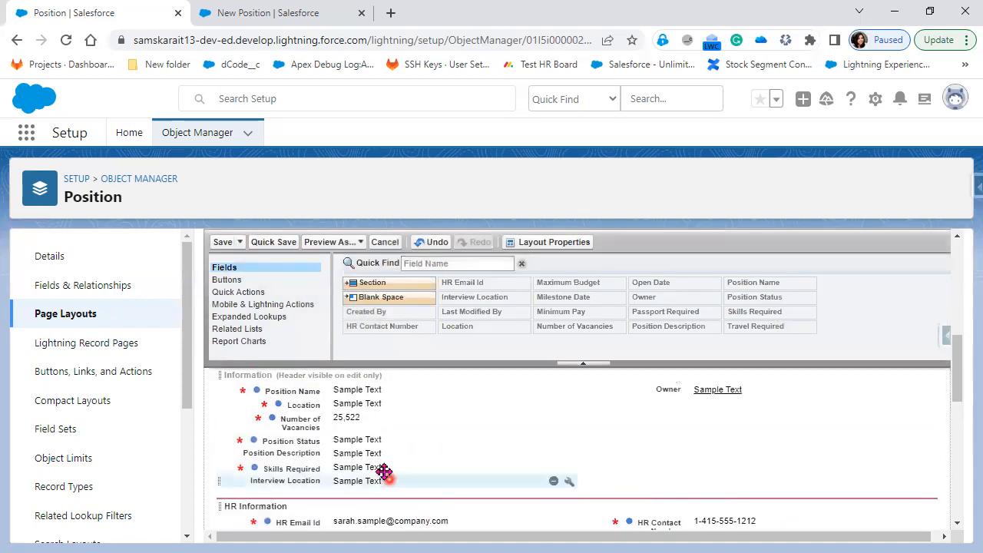
{"action": "scroll", "coordinate": [377, 467], "scroll_direction": "down", "scroll_amount": 5}
{"action": "scroll", "coordinate": [377, 467], "scroll_direction": "up", "scroll_amount": 3}
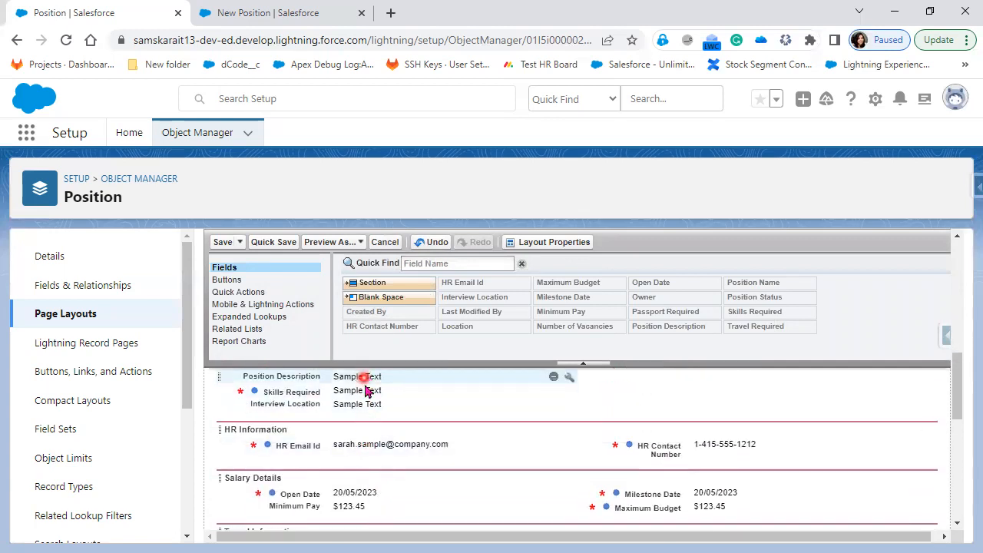
{"action": "scroll", "coordinate": [379, 398], "scroll_direction": "up", "scroll_amount": 2}
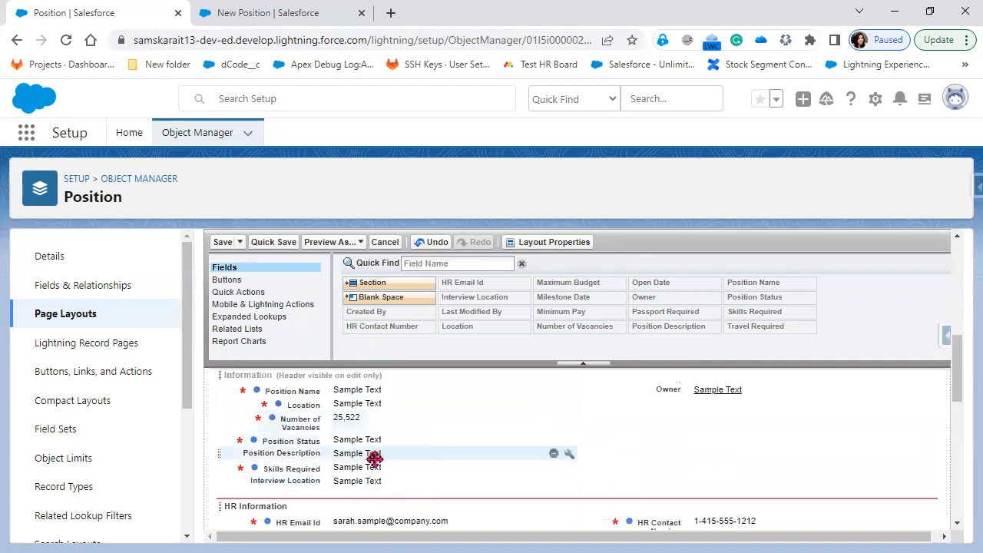
{"action": "left_click_drag", "start_coordinate": [341, 404], "coordinate": [679, 408]}
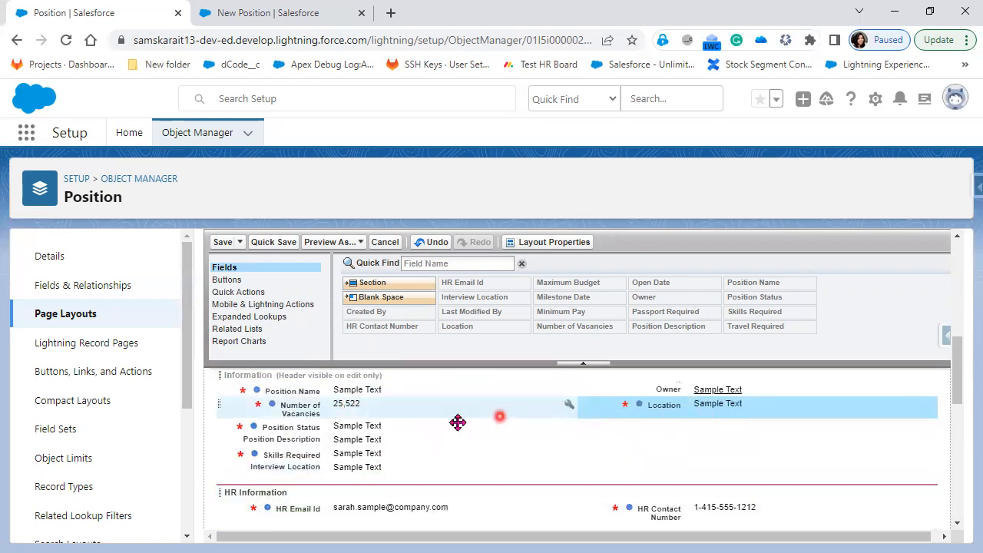
{"action": "left_click_drag", "start_coordinate": [362, 425], "coordinate": [659, 433]}
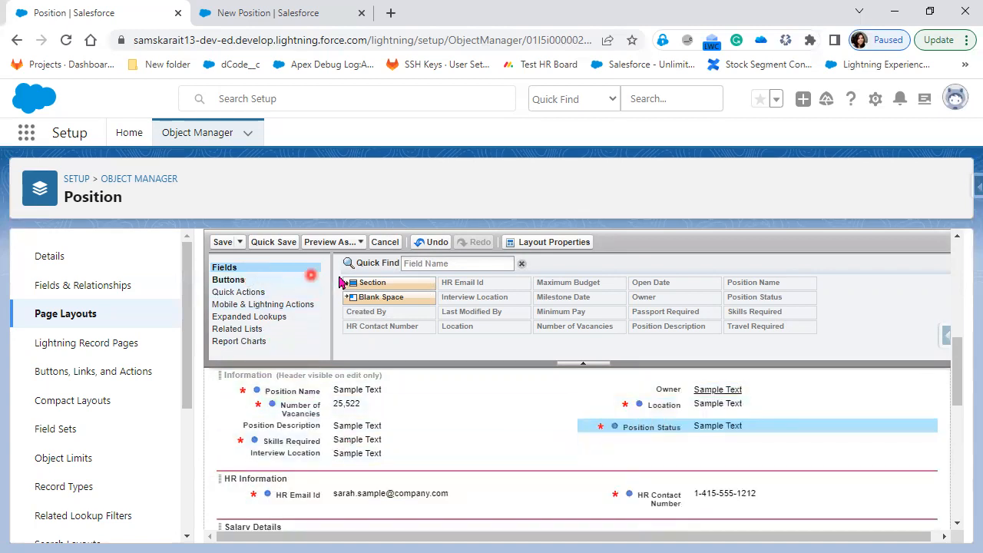
{"action": "scroll", "coordinate": [421, 438], "scroll_direction": "down", "scroll_amount": 2}
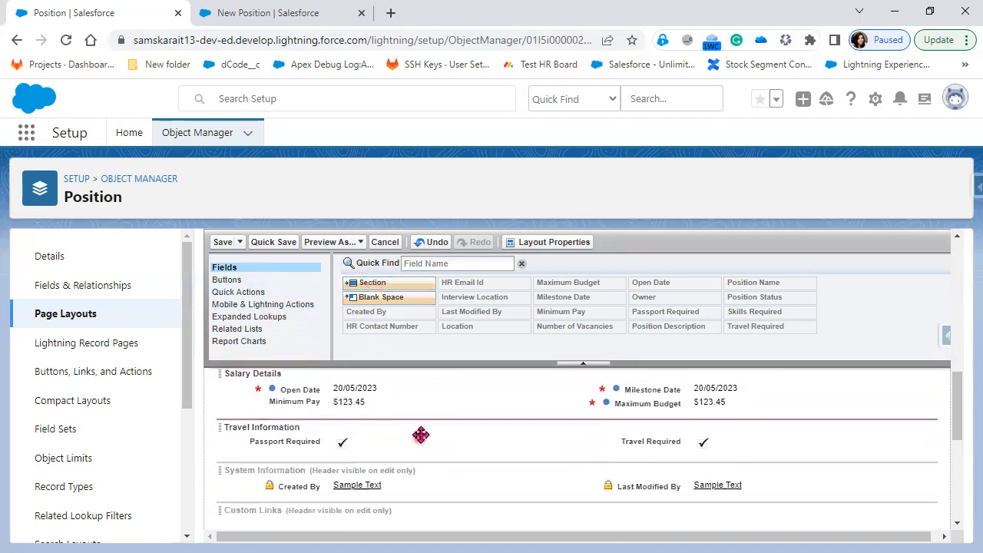
Add a new section named Description to the Position layout
{"action": "left_click_drag", "start_coordinate": [408, 281], "coordinate": [356, 469]}
{"action": "left_click_drag", "start_coordinate": [599, 315], "coordinate": [514, 324]}
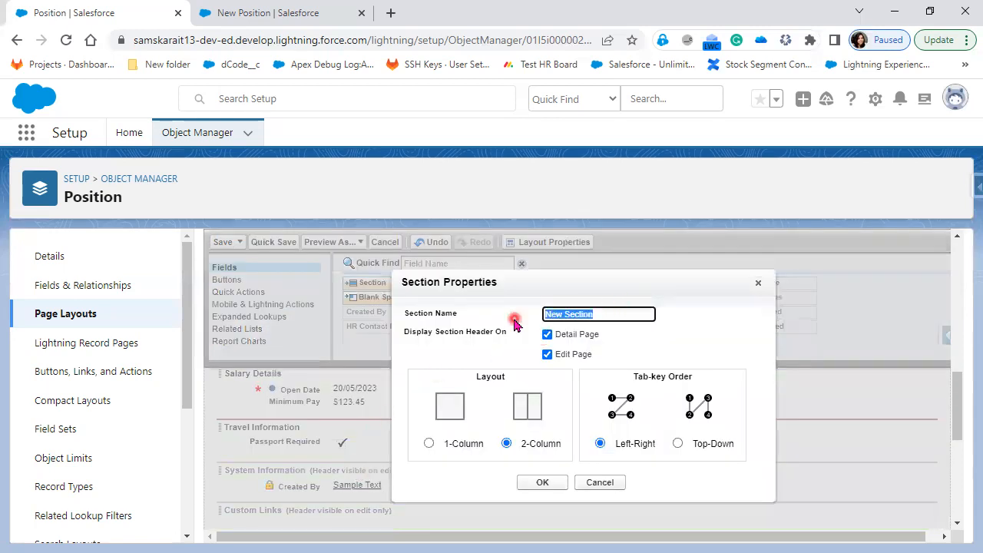
{"action": "type", "text": "S"}
{"action": "type", "text": "escriptio"}
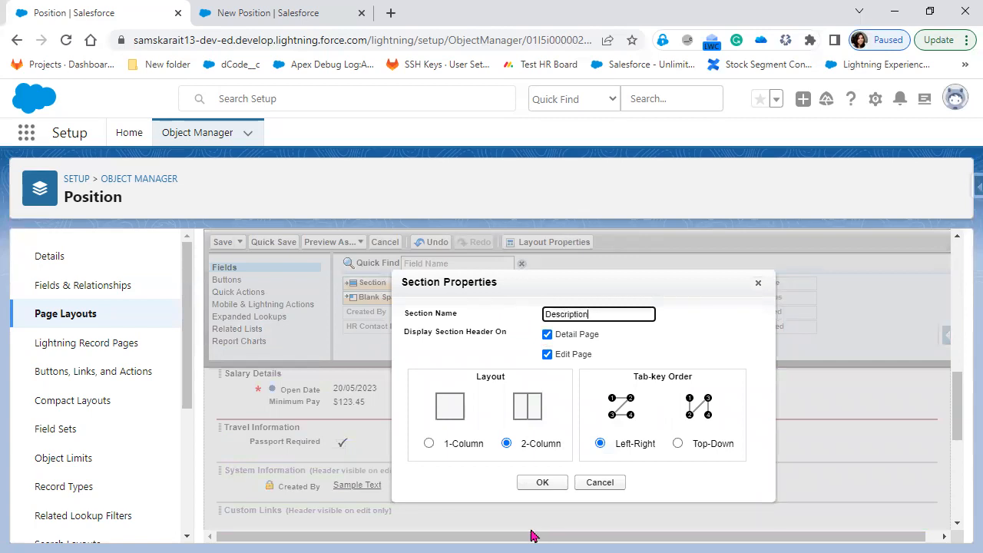
{"action": "left_click", "coordinate": [540, 484]}
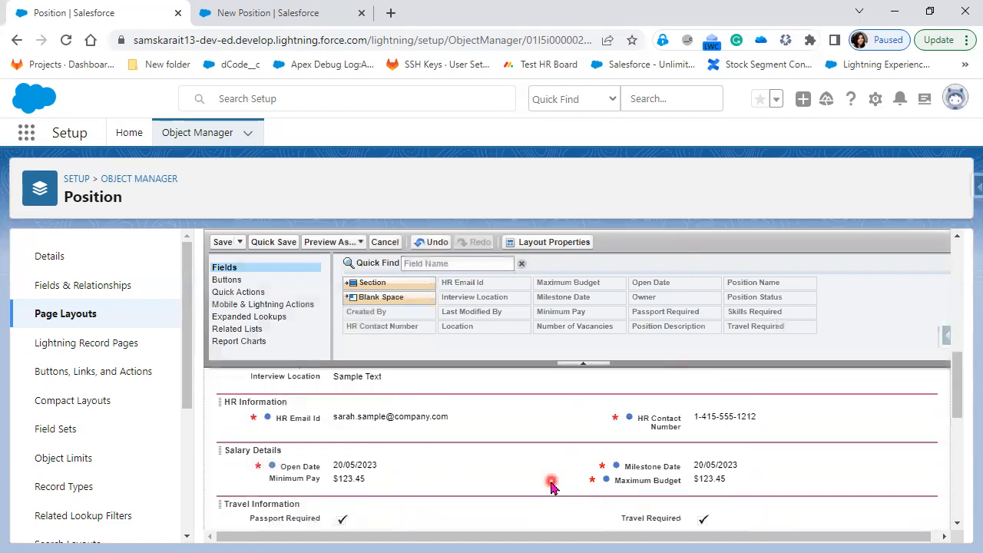
Move Skills Required and Position Description into the Description section
{"action": "scroll", "coordinate": [491, 476], "scroll_direction": "up", "scroll_amount": 1}
{"action": "left_click_drag", "start_coordinate": [347, 440], "coordinate": [377, 482]}
{"action": "scroll", "coordinate": [376, 483], "scroll_direction": "up", "scroll_amount": 3}
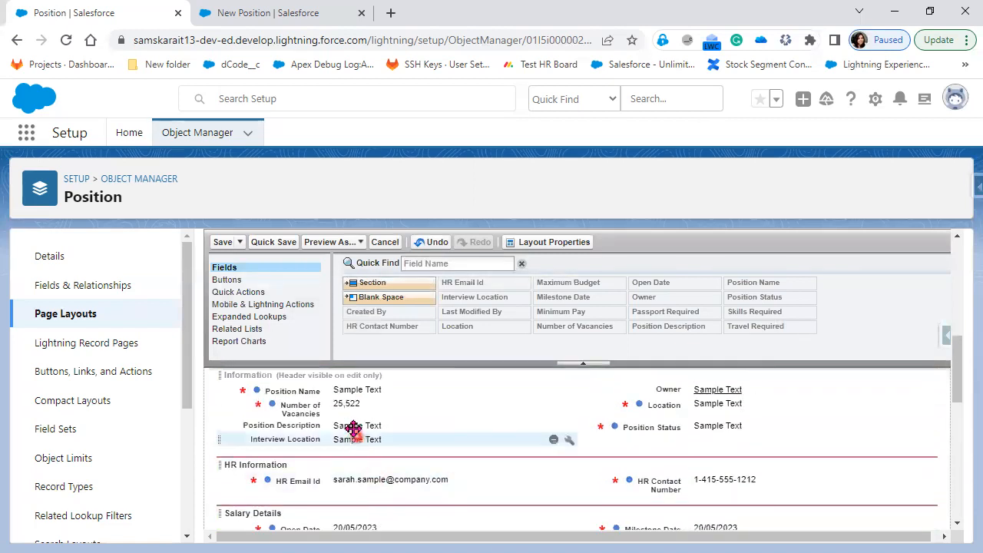
{"action": "left_click_drag", "start_coordinate": [351, 424], "coordinate": [386, 480]}
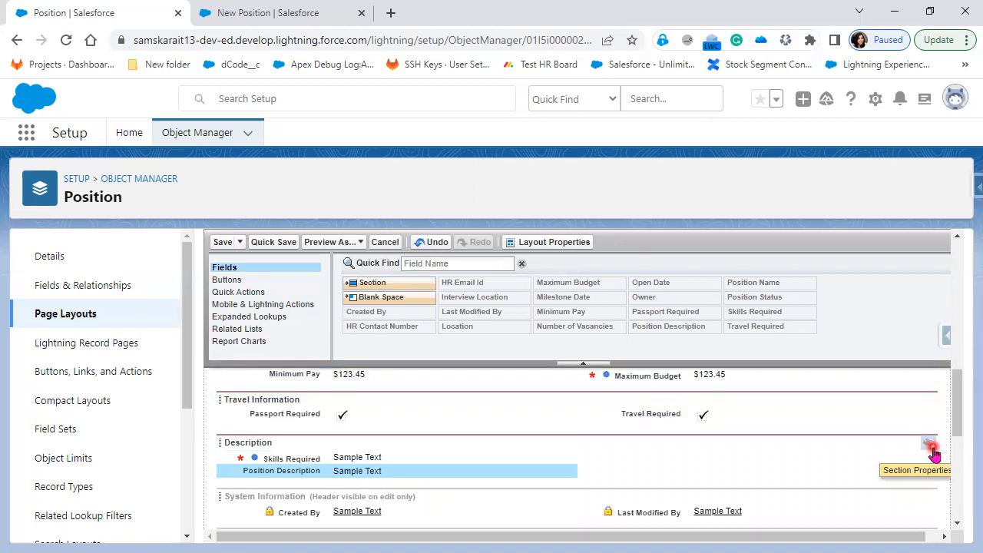
Set the Description section's layout to 1-Column
{"action": "left_click", "coordinate": [930, 446]}
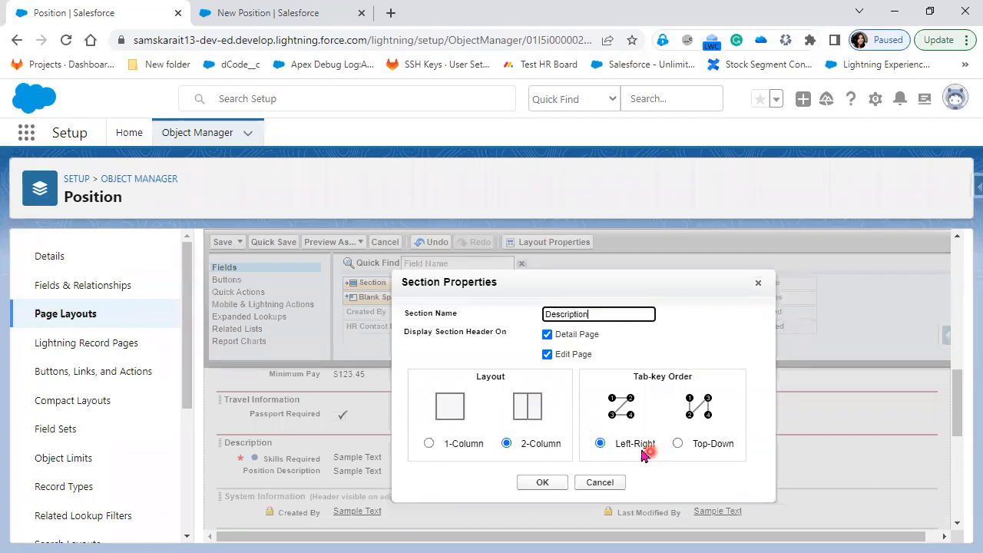
{"action": "left_click_drag", "start_coordinate": [486, 446], "coordinate": [481, 448]}
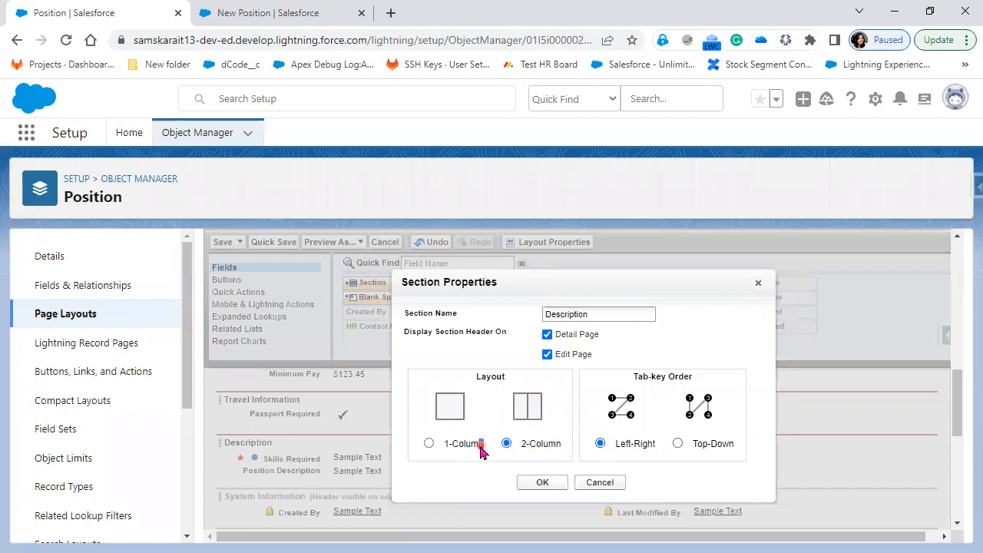
{"action": "left_click", "coordinate": [430, 444]}
{"action": "left_click", "coordinate": [532, 484]}
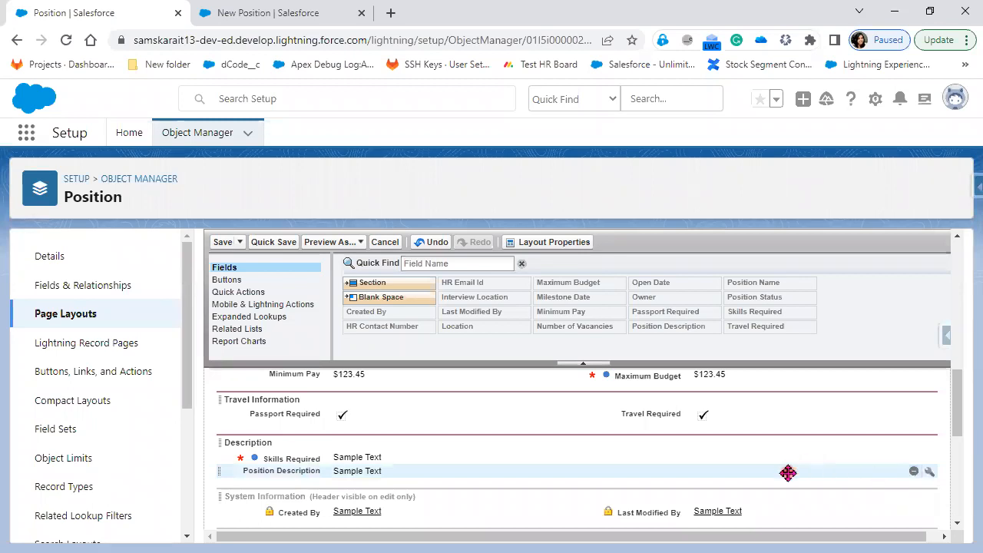
Save the Position Layout and return to the New Position form tab
{"action": "scroll", "coordinate": [788, 472], "scroll_direction": "up", "scroll_amount": 1}
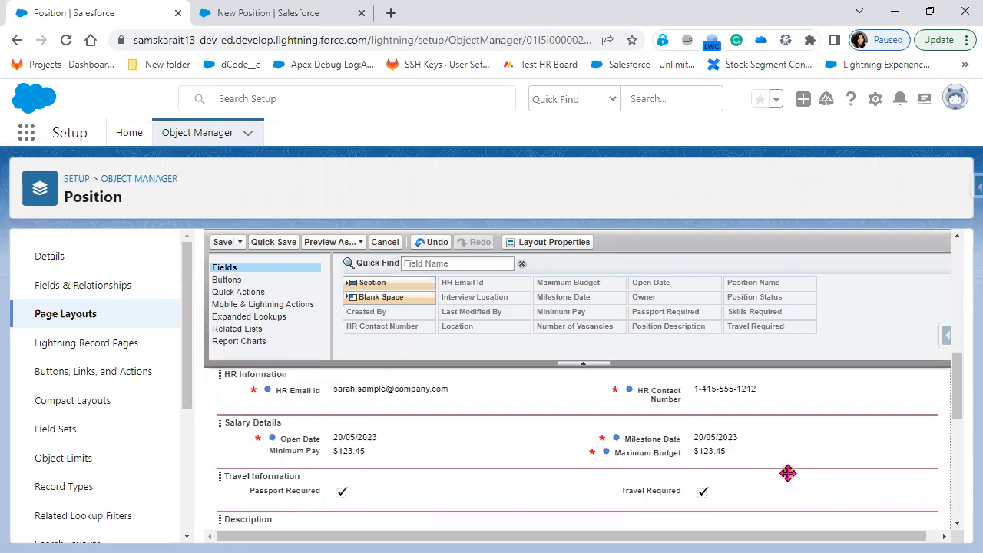
{"action": "scroll", "coordinate": [788, 473], "scroll_direction": "up", "scroll_amount": 1}
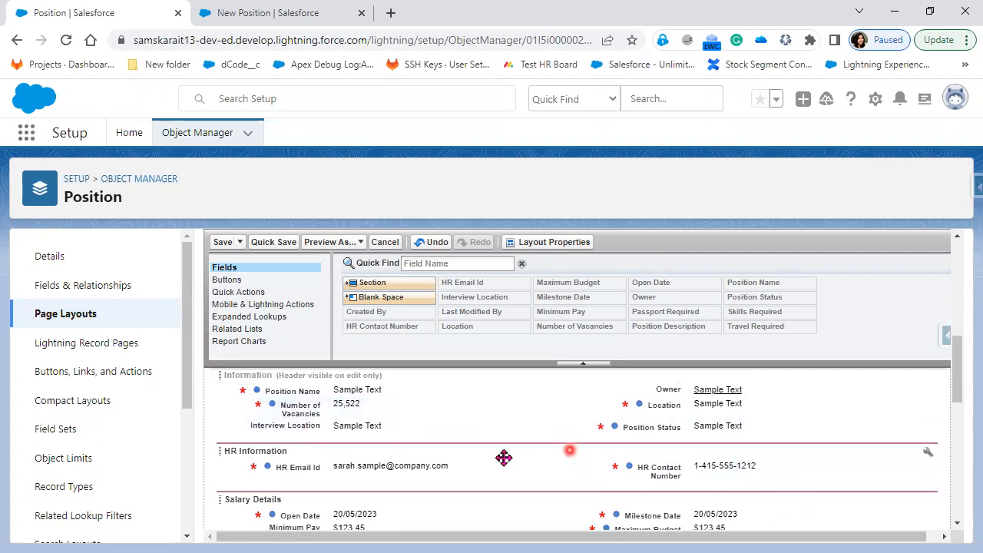
{"action": "scroll", "coordinate": [386, 406], "scroll_direction": "up", "scroll_amount": 1}
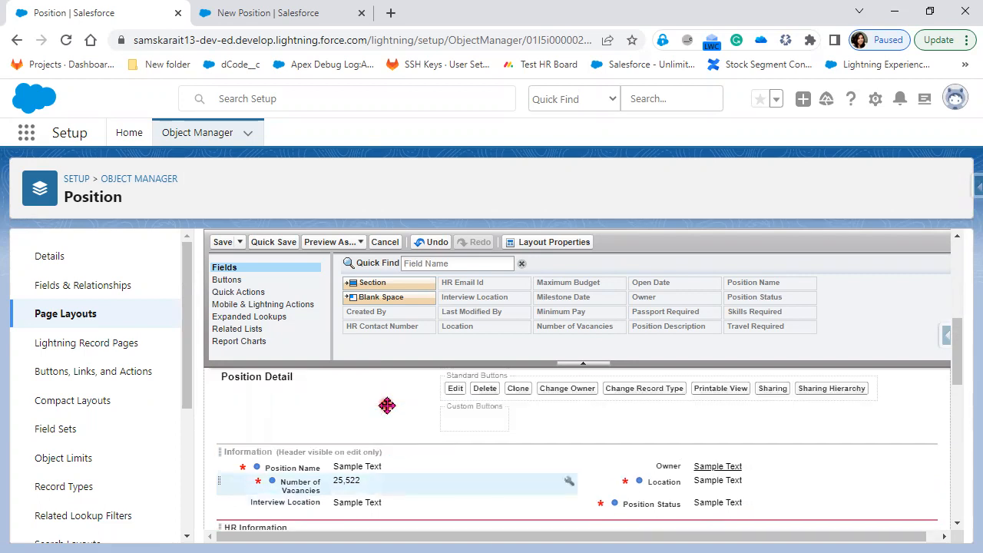
{"action": "left_click", "coordinate": [223, 245]}
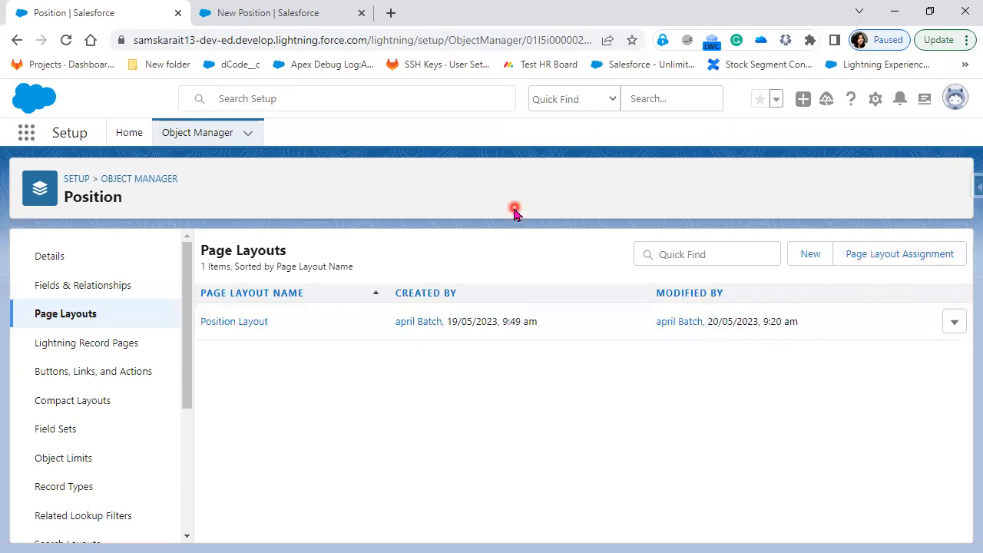
{"action": "left_click", "coordinate": [325, 13]}
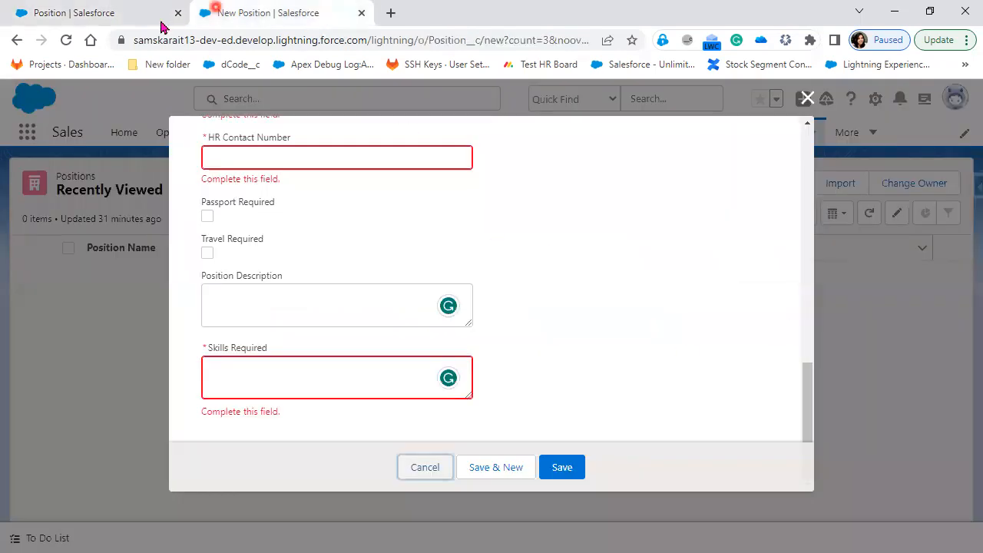
Reload the New Position form and scroll through it to check the Description section
{"action": "left_click", "coordinate": [67, 45]}
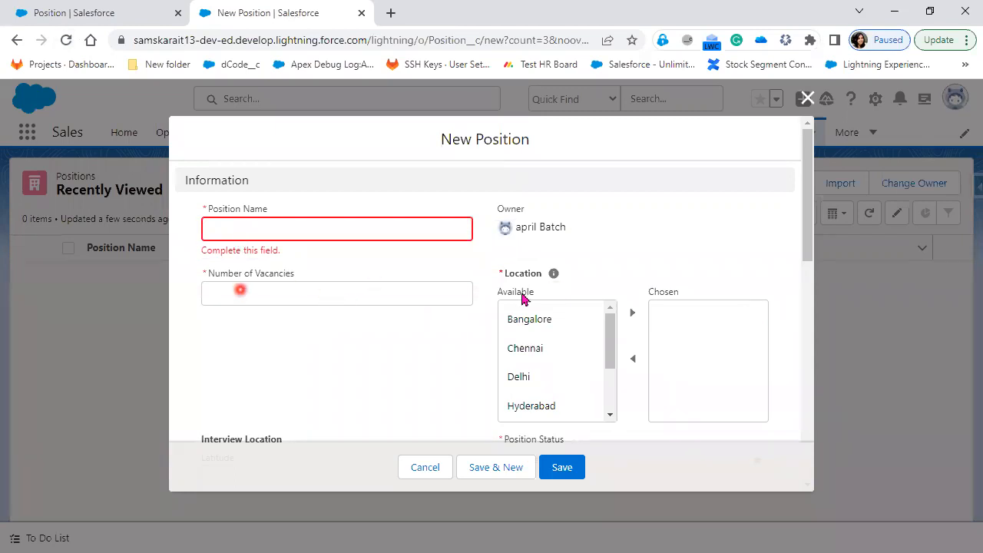
{"action": "scroll", "coordinate": [630, 296], "scroll_direction": "down", "scroll_amount": 1}
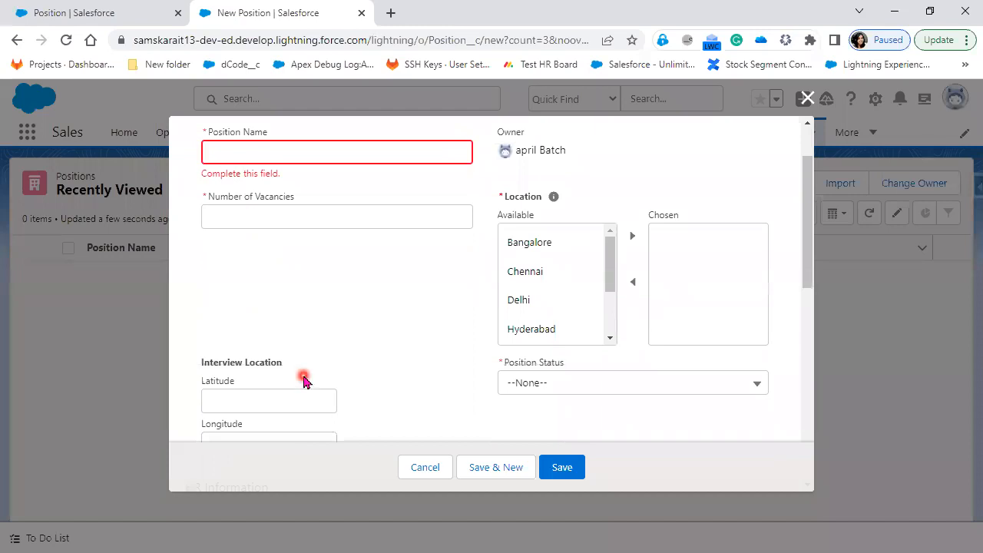
{"action": "scroll", "coordinate": [537, 265], "scroll_direction": "down", "scroll_amount": 2}
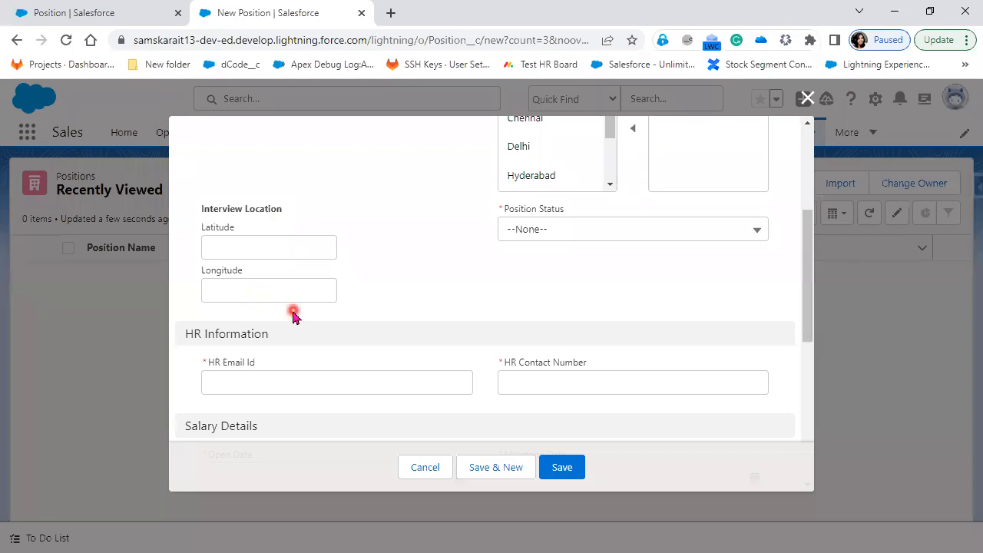
{"action": "scroll", "coordinate": [366, 313], "scroll_direction": "down", "scroll_amount": 1}
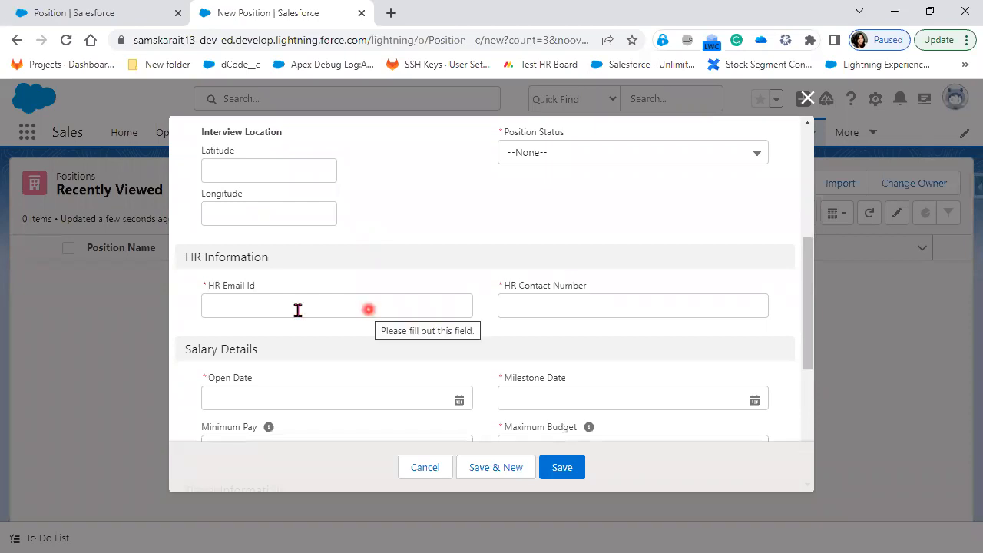
{"action": "scroll", "coordinate": [274, 303], "scroll_direction": "down", "scroll_amount": 1}
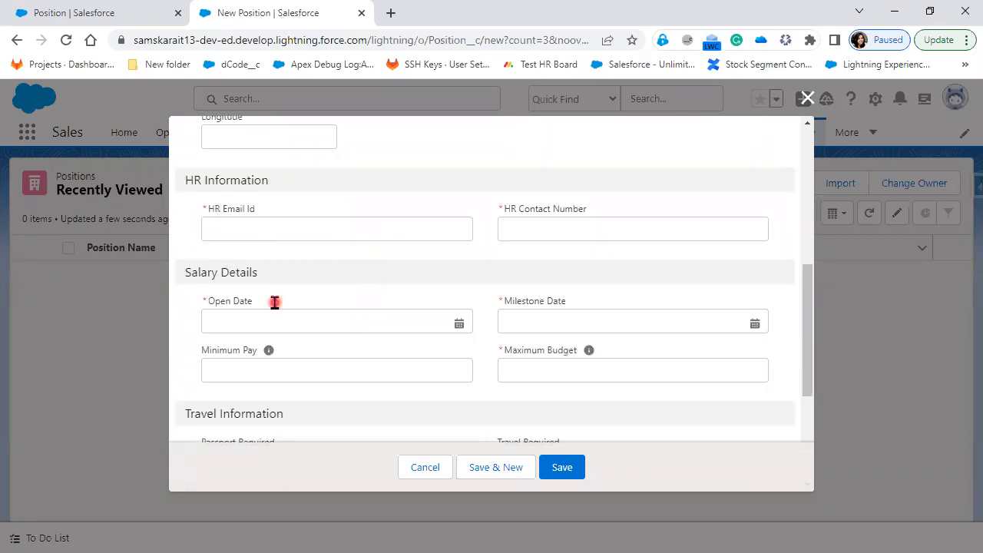
{"action": "scroll", "coordinate": [340, 313], "scroll_direction": "down", "scroll_amount": 1}
{"action": "scroll", "coordinate": [351, 367], "scroll_direction": "down", "scroll_amount": 1}
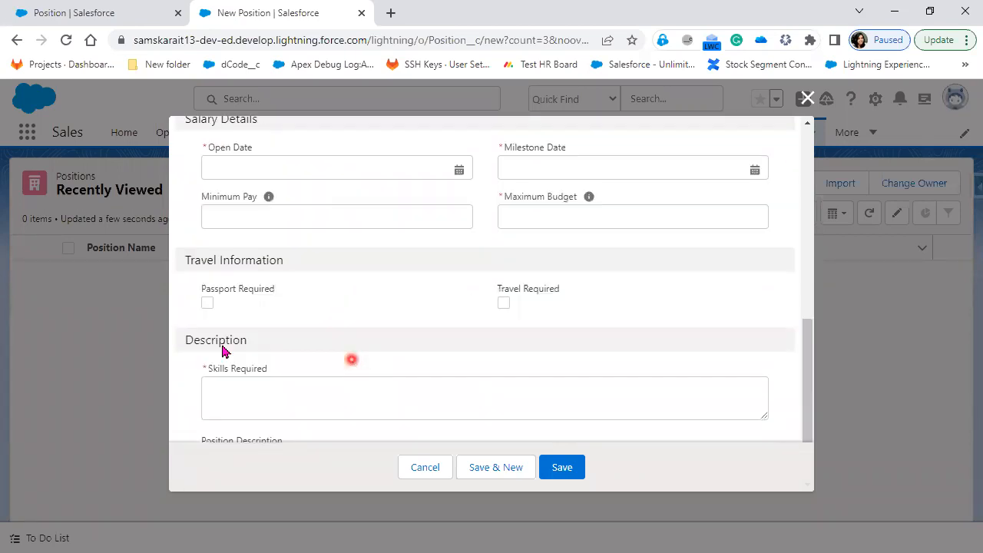
{"action": "scroll", "coordinate": [298, 358], "scroll_direction": "down", "scroll_amount": 1}
Cancel the New Position form unsaved and go back to Position's Page Layouts
{"action": "left_click", "coordinate": [564, 474]}
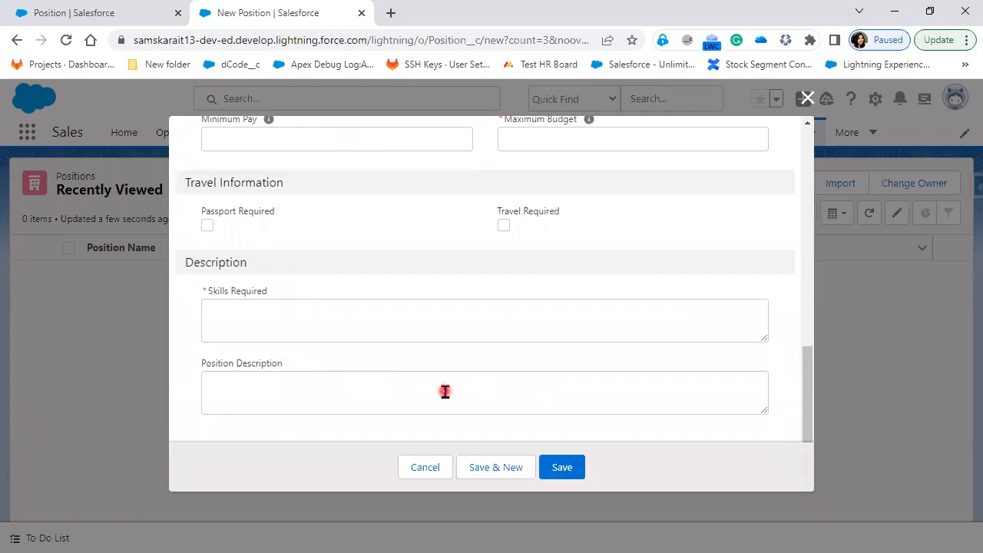
{"action": "scroll", "coordinate": [445, 392], "scroll_direction": "up", "scroll_amount": 5}
{"action": "scroll", "coordinate": [430, 482], "scroll_direction": "up", "scroll_amount": 2}
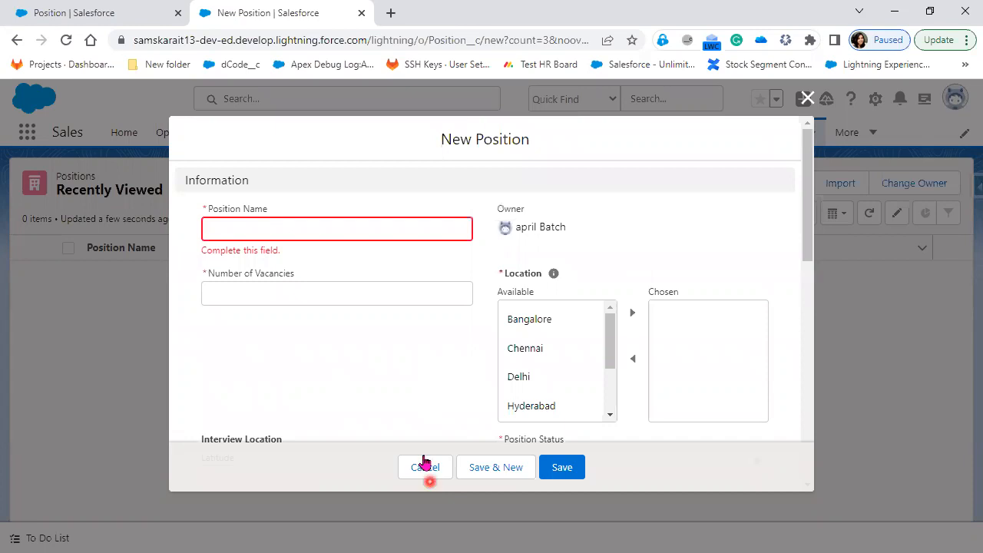
{"action": "left_click", "coordinate": [426, 466]}
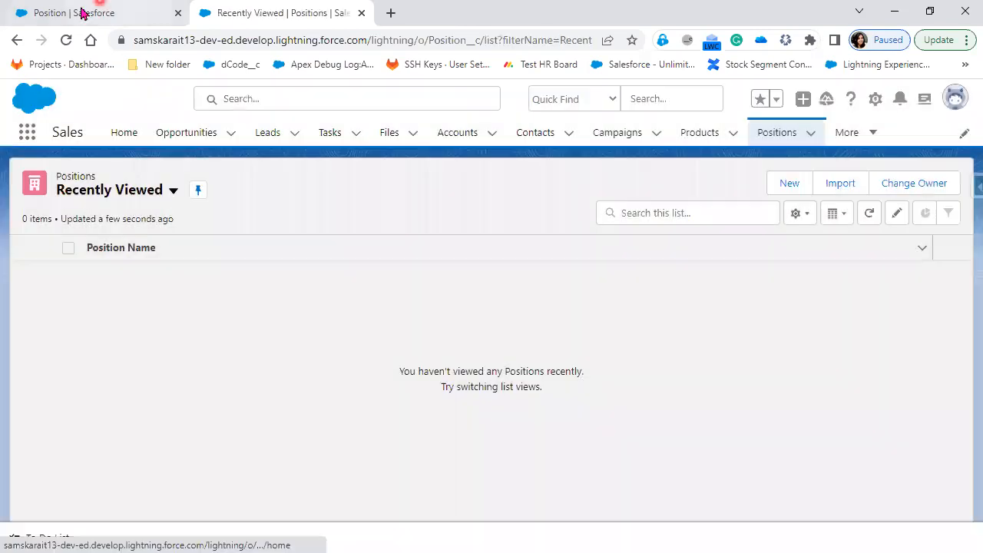
{"action": "left_click", "coordinate": [83, 14]}
Create a page layout 'Custom Position Layout' cloned from the existing Position Layout
{"action": "left_click", "coordinate": [643, 398]}
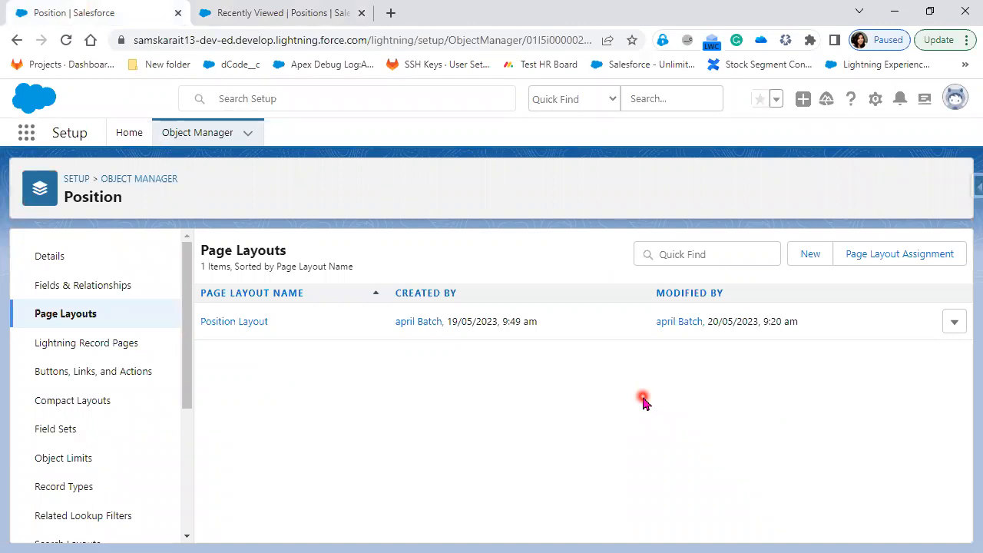
{"action": "left_click", "coordinate": [805, 260]}
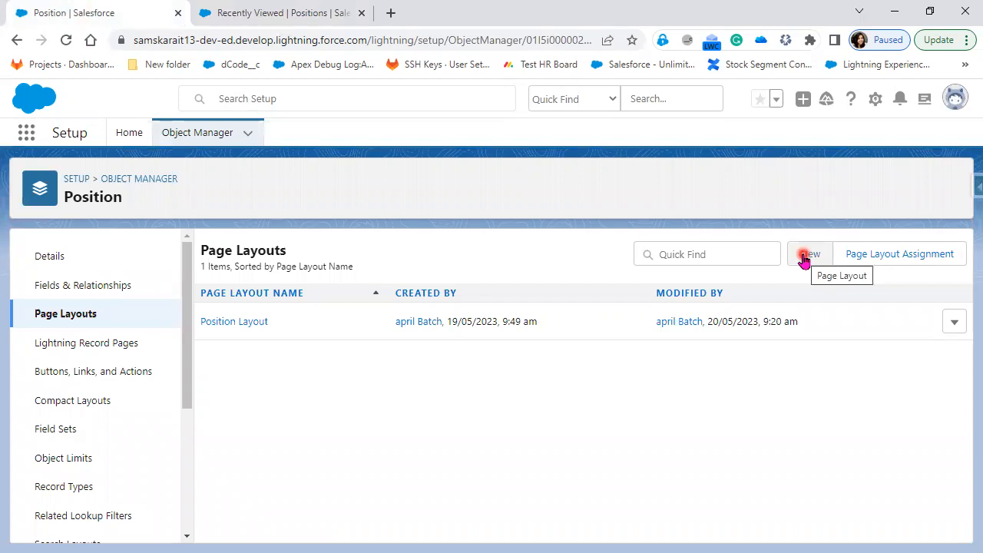
{"action": "left_click", "coordinate": [804, 258]}
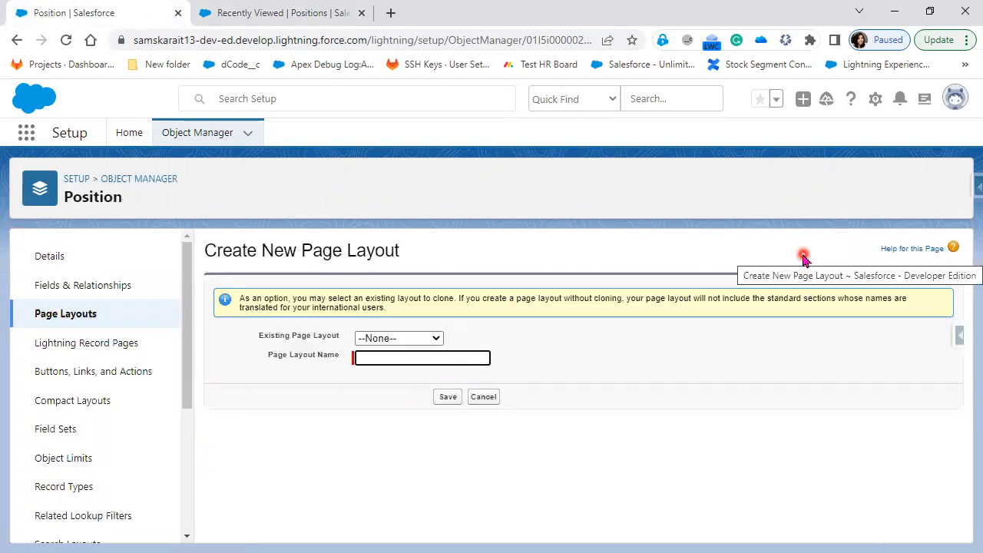
{"action": "left_click", "coordinate": [407, 338]}
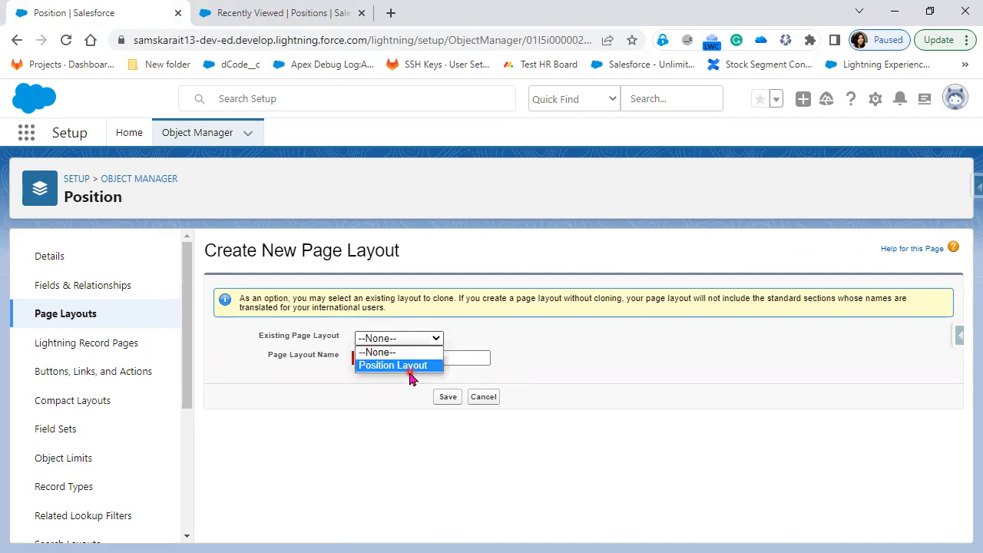
{"action": "left_click", "coordinate": [411, 366]}
{"action": "left_click", "coordinate": [406, 358]}
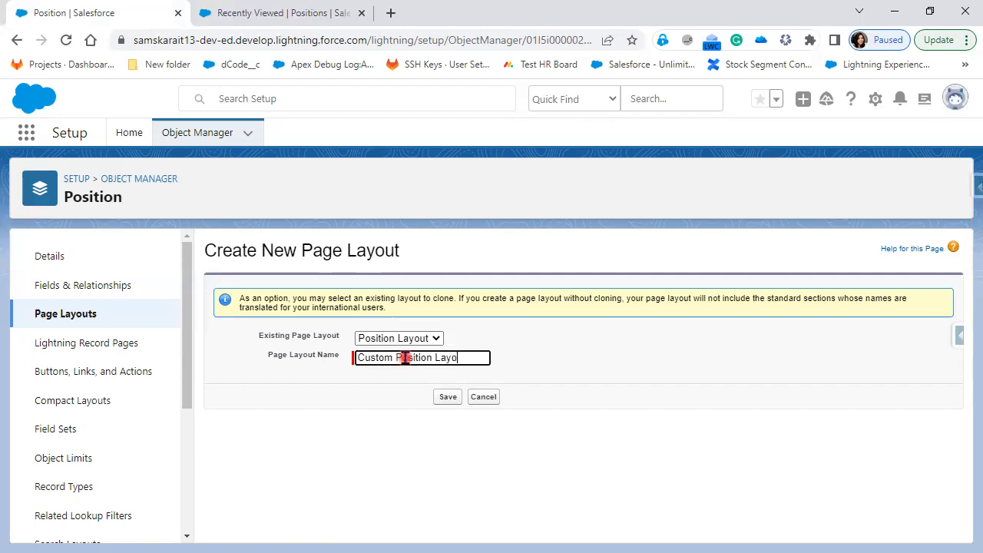
{"action": "left_click", "coordinate": [449, 396]}
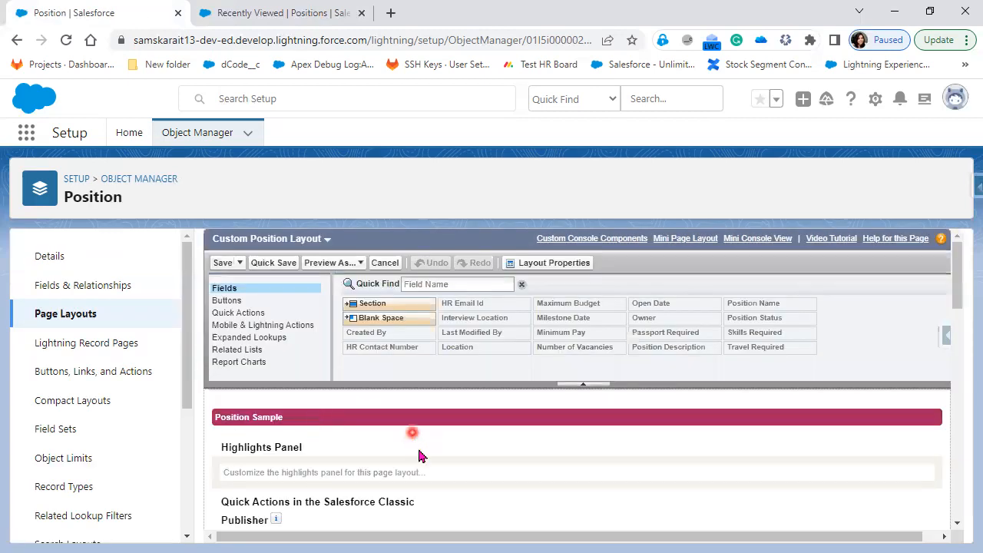
Bring Interview Location into the Information section and begin reordering Number of Vacancies and Location
{"action": "scroll", "coordinate": [419, 453], "scroll_direction": "down", "scroll_amount": 1}
{"action": "scroll", "coordinate": [418, 453], "scroll_direction": "down", "scroll_amount": 1}
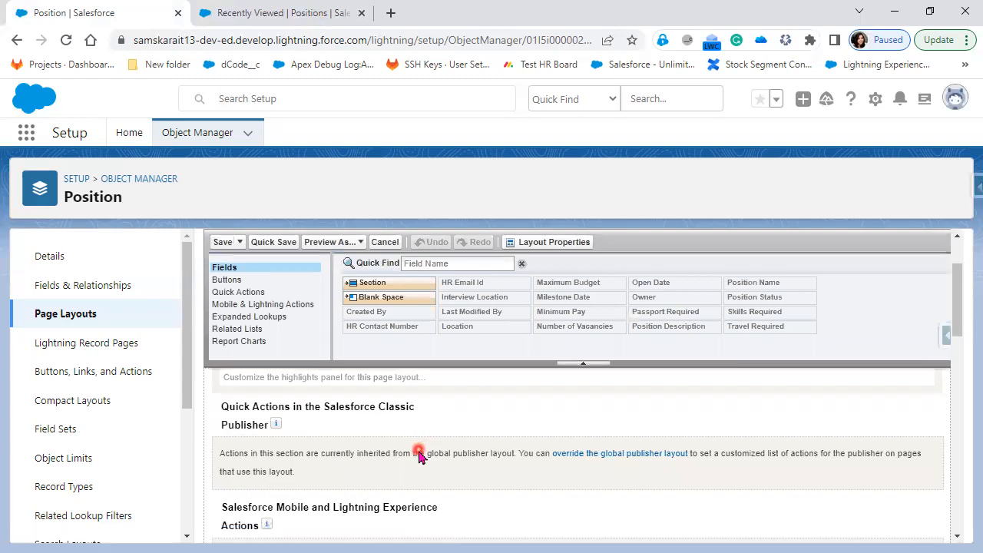
{"action": "scroll", "coordinate": [419, 455], "scroll_direction": "up", "scroll_amount": 1}
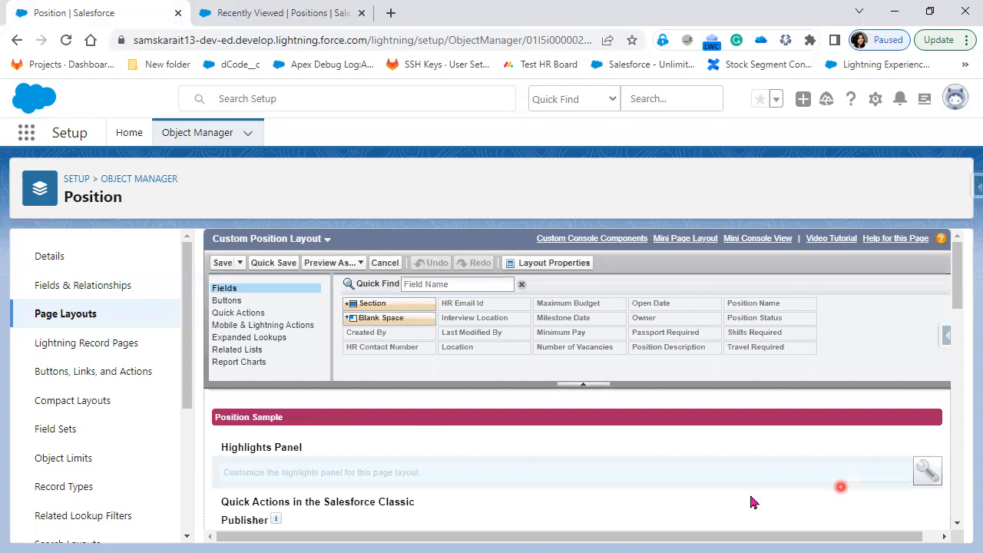
{"action": "scroll", "coordinate": [538, 453], "scroll_direction": "down", "scroll_amount": 1}
{"action": "scroll", "coordinate": [367, 454], "scroll_direction": "down", "scroll_amount": 1}
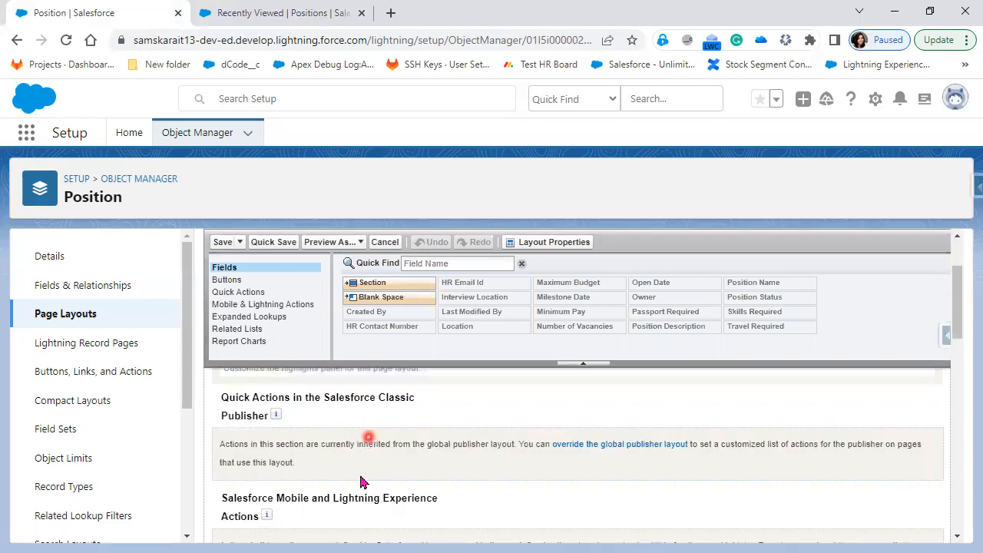
{"action": "scroll", "coordinate": [361, 480], "scroll_direction": "down", "scroll_amount": 2}
{"action": "scroll", "coordinate": [362, 480], "scroll_direction": "down", "scroll_amount": 2}
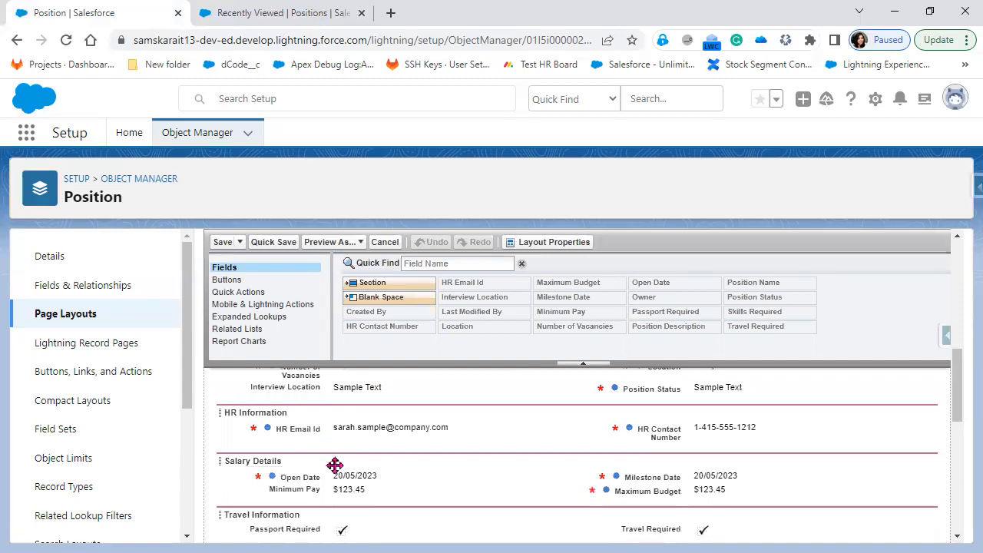
{"action": "left_click", "coordinate": [463, 487]}
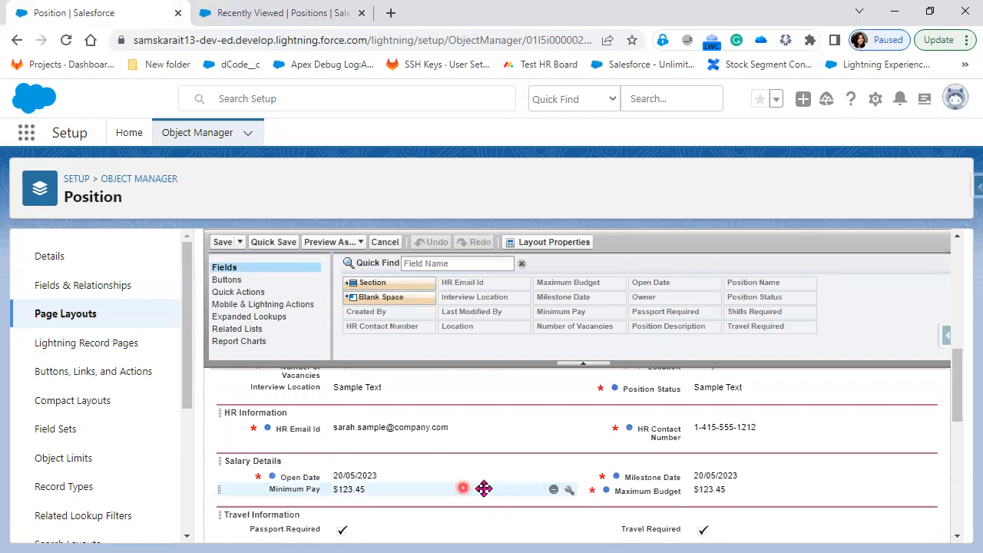
{"action": "scroll", "coordinate": [484, 460], "scroll_direction": "up", "scroll_amount": 1}
{"action": "left_click", "coordinate": [332, 458]}
{"action": "left_click_drag", "start_coordinate": [328, 444], "coordinate": [330, 468]}
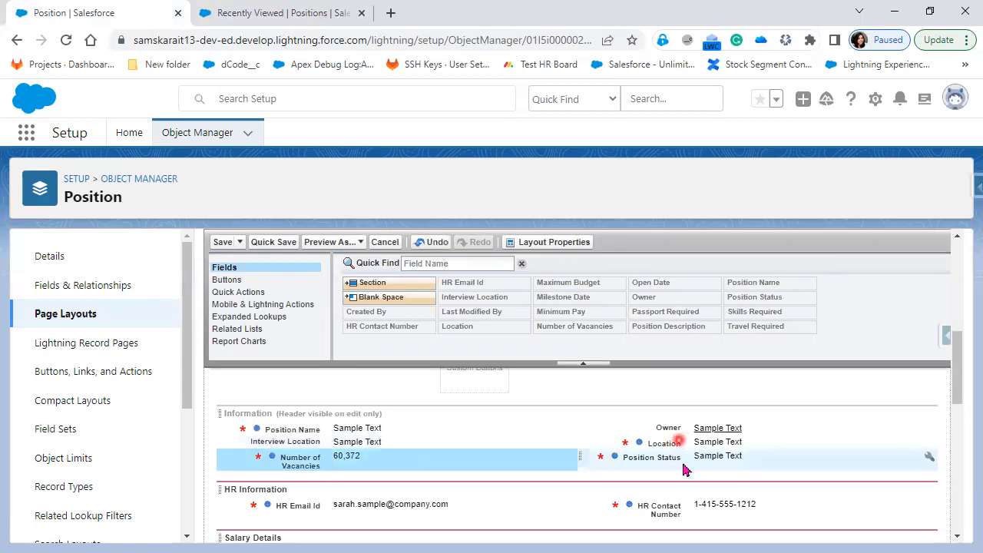
{"action": "left_click_drag", "start_coordinate": [686, 470], "coordinate": [657, 463]}
{"action": "left_click_drag", "start_coordinate": [341, 478], "coordinate": [502, 482]}
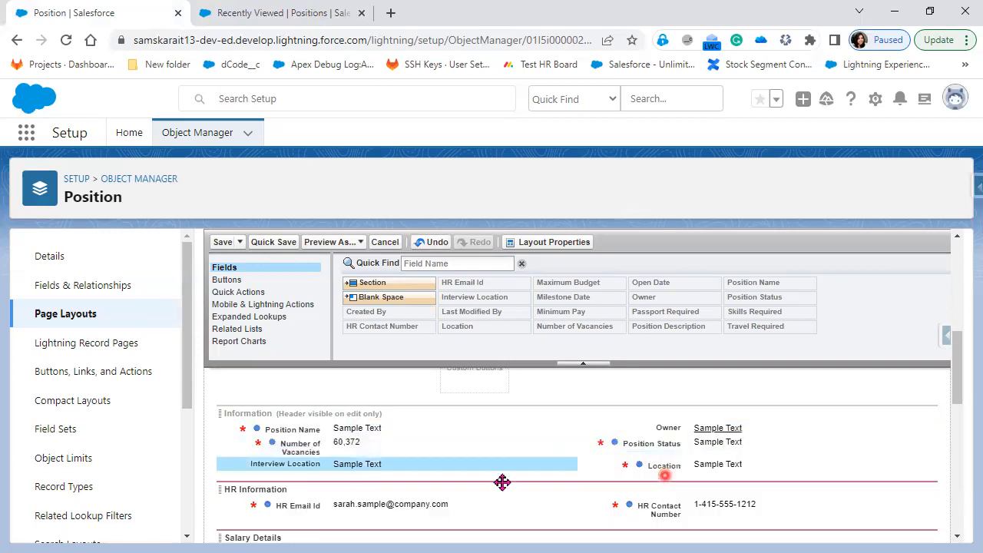
Put Position Status and Interview Location on the left, Number of Vacancies and Location under Owner
{"action": "scroll", "coordinate": [502, 482], "scroll_direction": "down", "scroll_amount": 1}
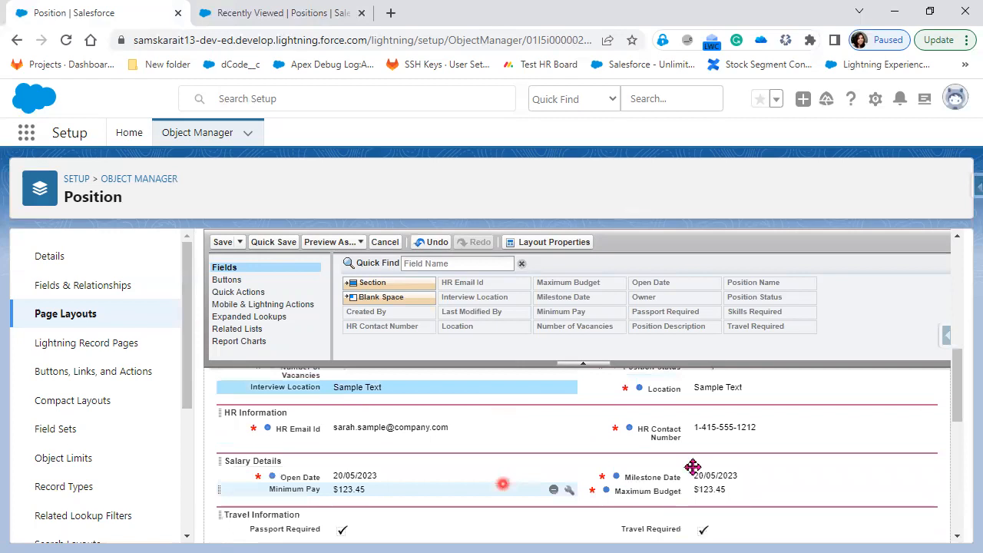
{"action": "scroll", "coordinate": [693, 467], "scroll_direction": "up", "scroll_amount": 1}
{"action": "left_click_drag", "start_coordinate": [694, 465], "coordinate": [338, 449]}
{"action": "left_click_drag", "start_coordinate": [401, 470], "coordinate": [639, 460]}
{"action": "left_click_drag", "start_coordinate": [341, 444], "coordinate": [333, 467]}
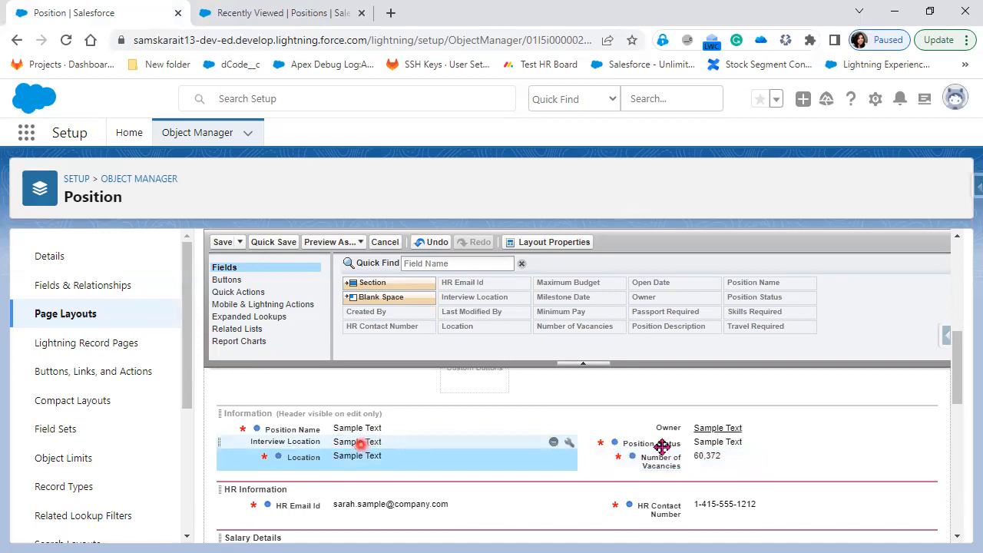
{"action": "left_click_drag", "start_coordinate": [668, 442], "coordinate": [378, 434]}
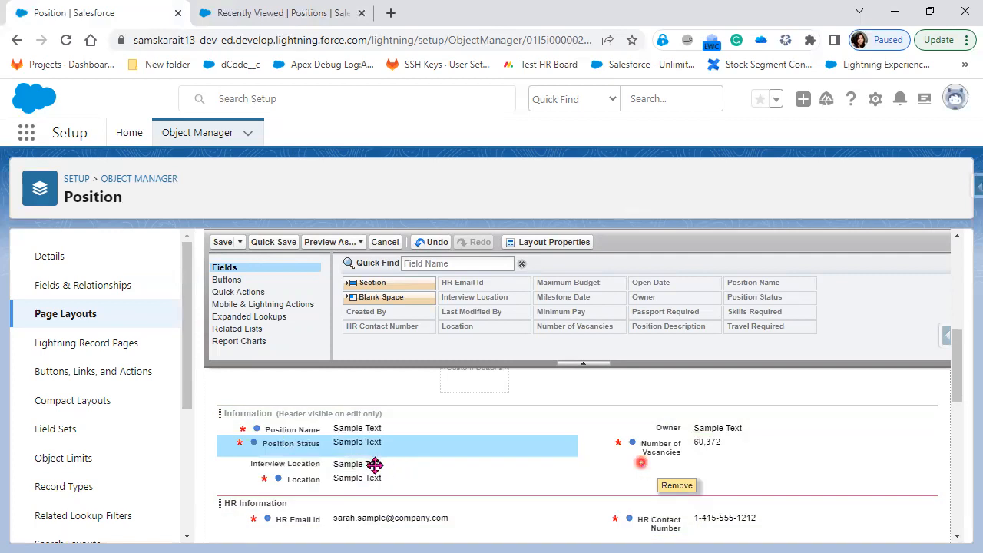
{"action": "left_click_drag", "start_coordinate": [642, 468], "coordinate": [687, 457]}
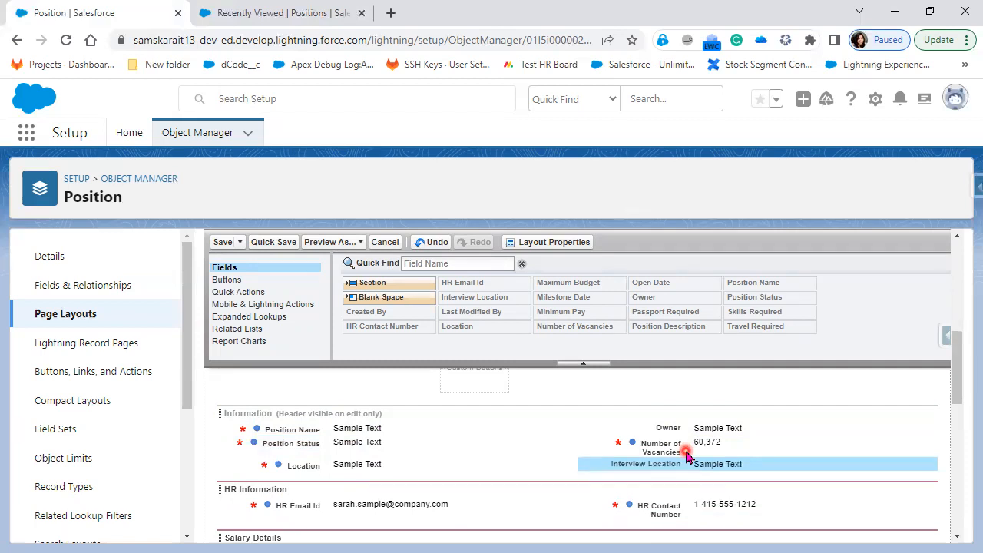
{"action": "left_click_drag", "start_coordinate": [673, 445], "coordinate": [342, 461]}
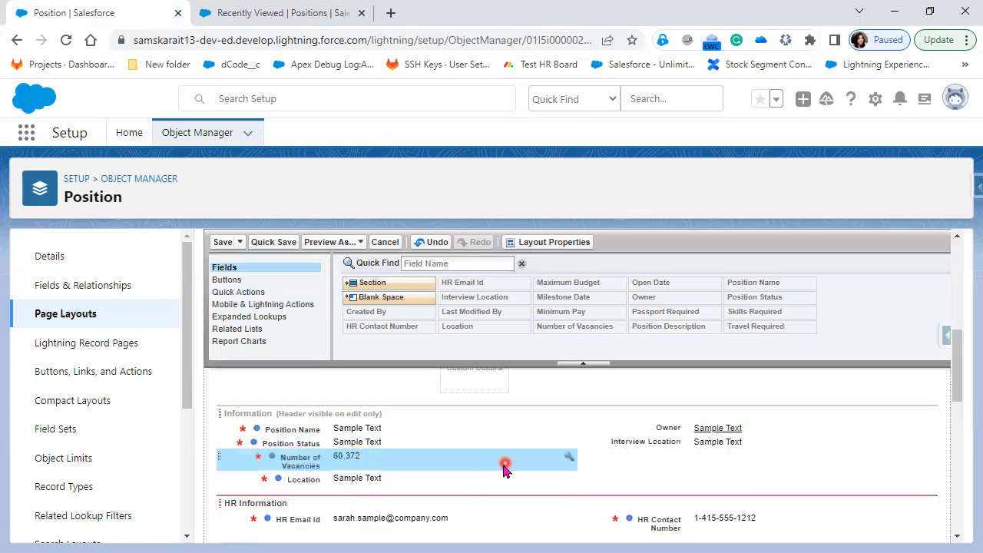
{"action": "left_click_drag", "start_coordinate": [630, 442], "coordinate": [407, 474]}
{"action": "left_click_drag", "start_coordinate": [307, 497], "coordinate": [671, 491]}
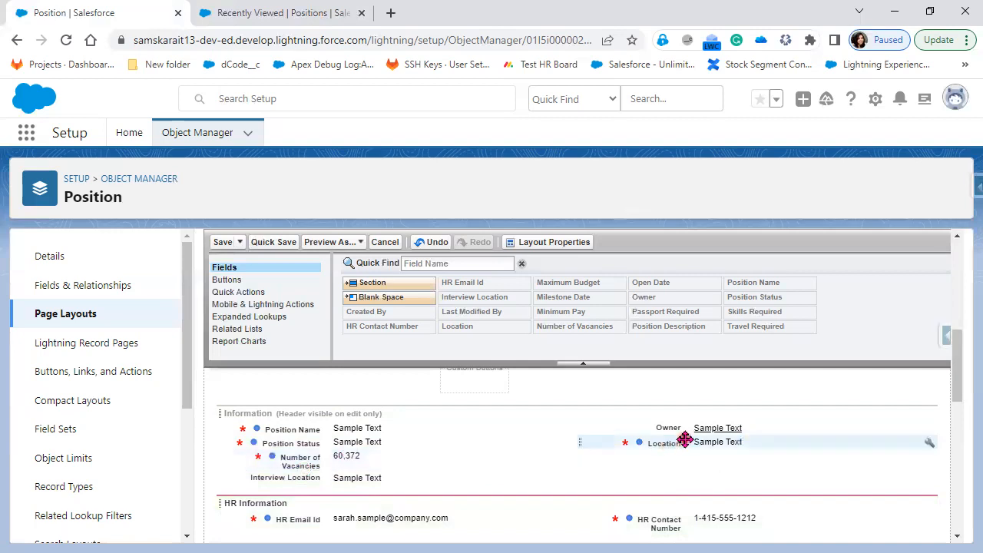
{"action": "left_click_drag", "start_coordinate": [389, 471], "coordinate": [665, 439]}
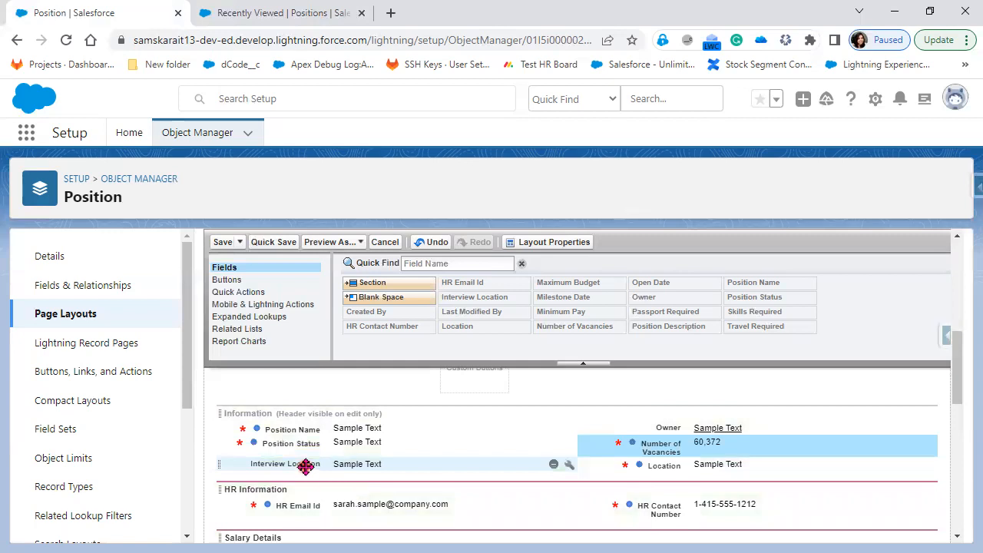
Remove the Travel Information section, then undo the removal to restore it
{"action": "scroll", "coordinate": [713, 460], "scroll_direction": "down", "scroll_amount": 1}
{"action": "scroll", "coordinate": [713, 460], "scroll_direction": "down", "scroll_amount": 2}
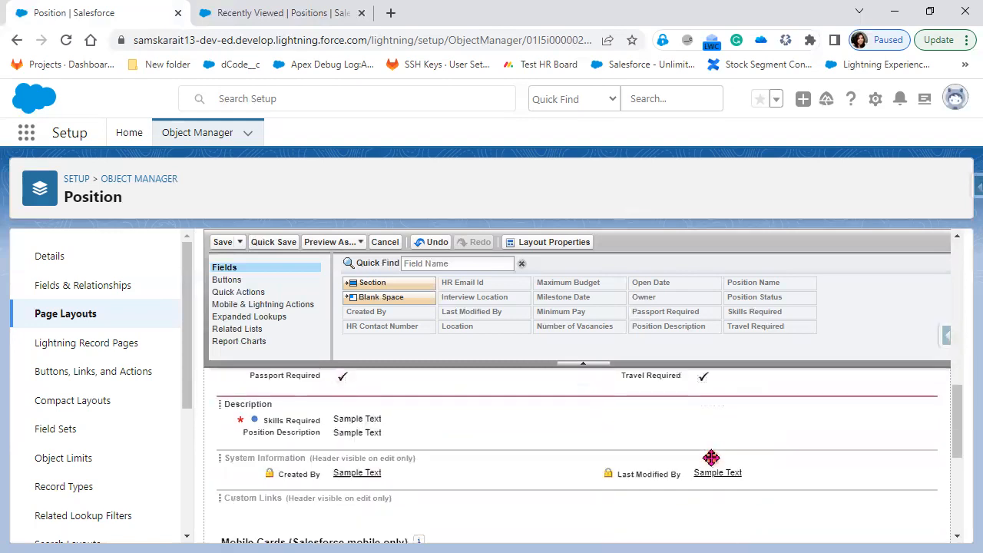
{"action": "scroll", "coordinate": [712, 458], "scroll_direction": "up", "scroll_amount": 1}
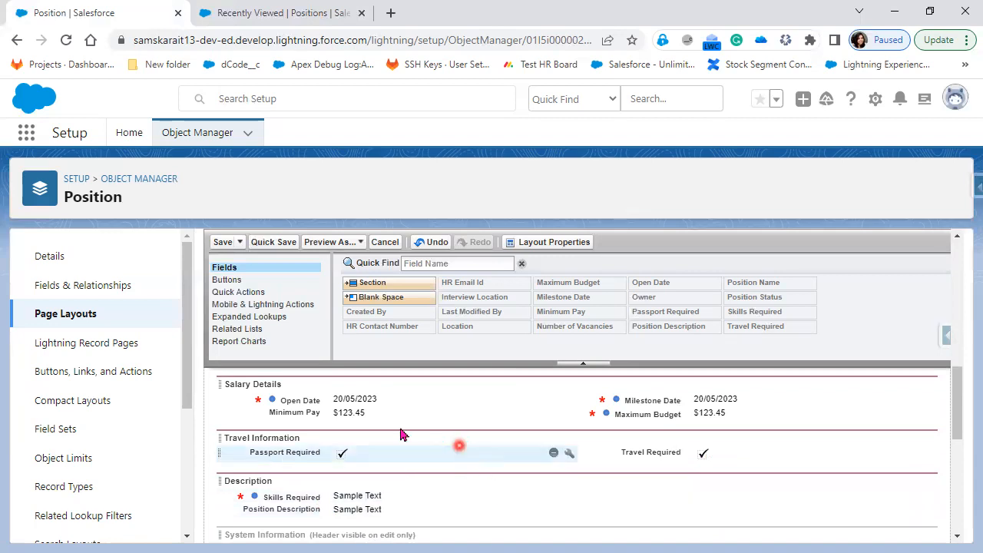
{"action": "left_click", "coordinate": [911, 442]}
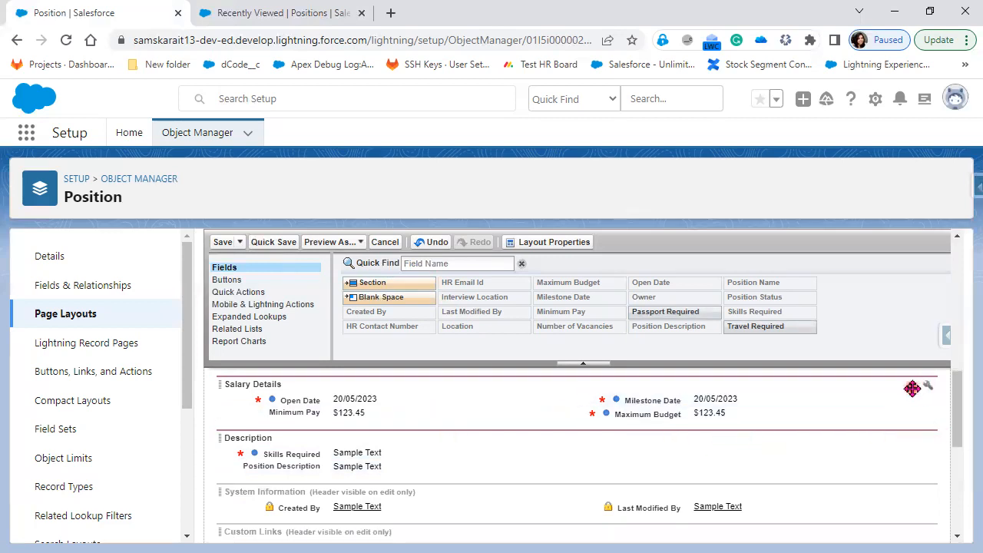
{"action": "scroll", "coordinate": [822, 461], "scroll_direction": "up", "scroll_amount": 1}
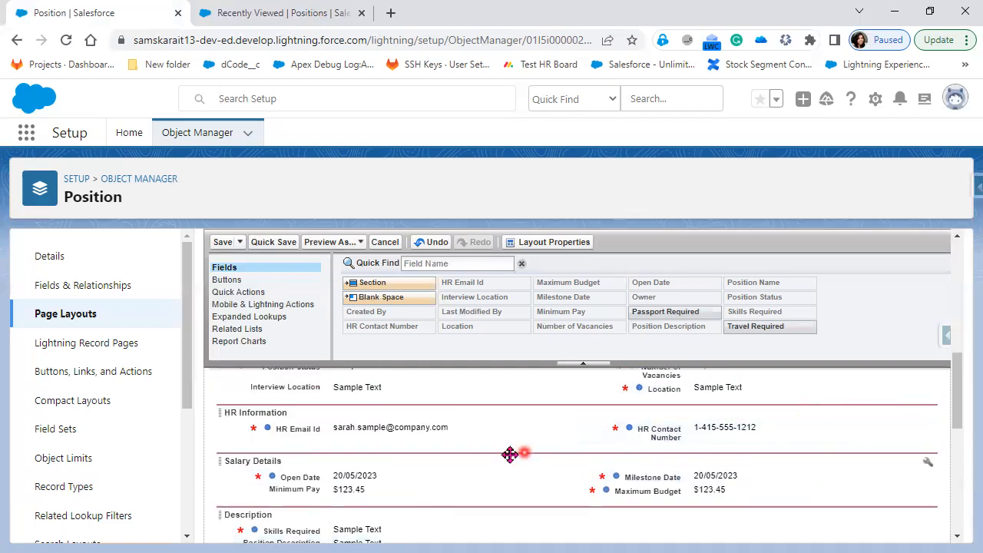
{"action": "scroll", "coordinate": [496, 476], "scroll_direction": "up", "scroll_amount": 3}
{"action": "scroll", "coordinate": [494, 483], "scroll_direction": "down", "scroll_amount": 3}
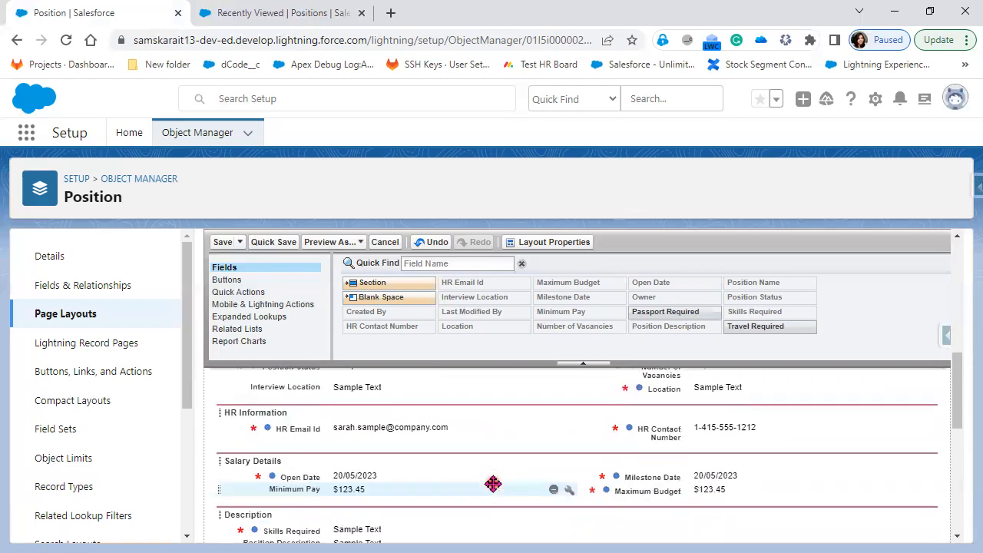
{"action": "left_click", "coordinate": [440, 248]}
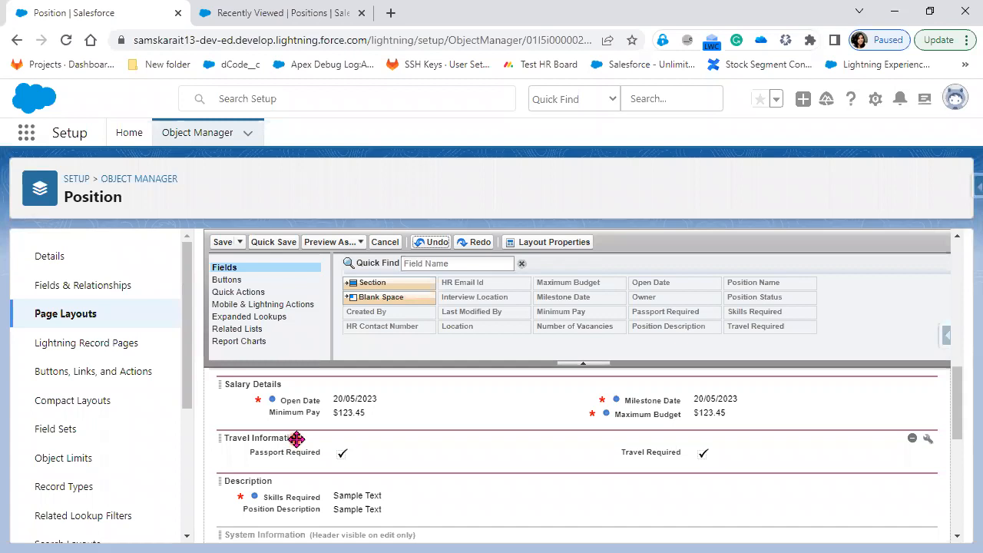
Uncheck Edit Page for the Travel Information header and save the Custom Position Layout
{"action": "left_click", "coordinate": [930, 443]}
{"action": "left_click", "coordinate": [568, 361]}
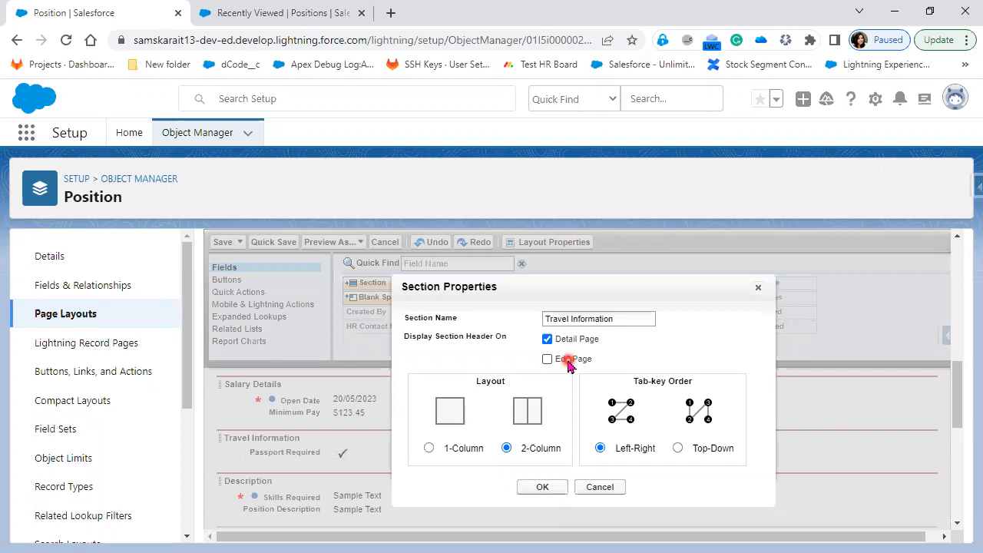
{"action": "left_click", "coordinate": [544, 489]}
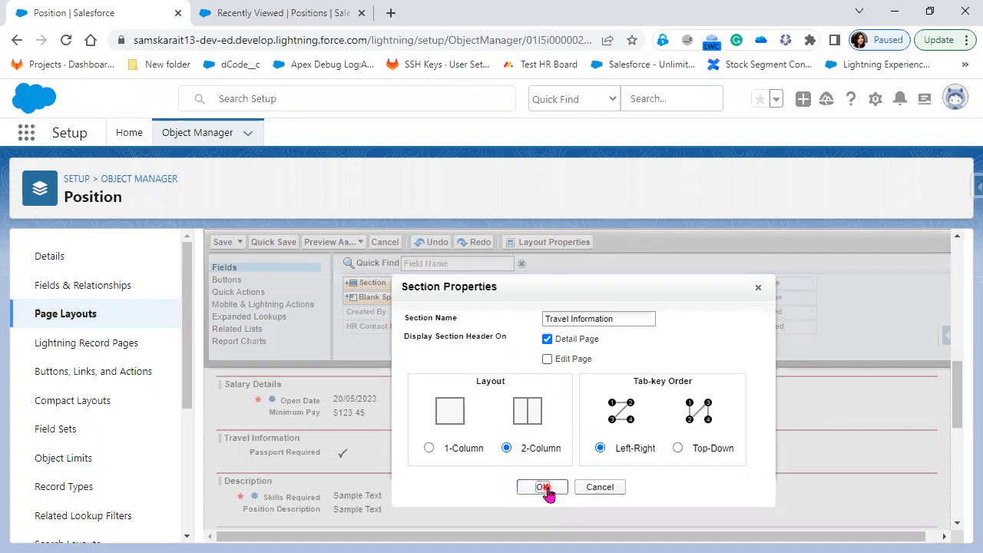
{"action": "left_click", "coordinate": [225, 243]}
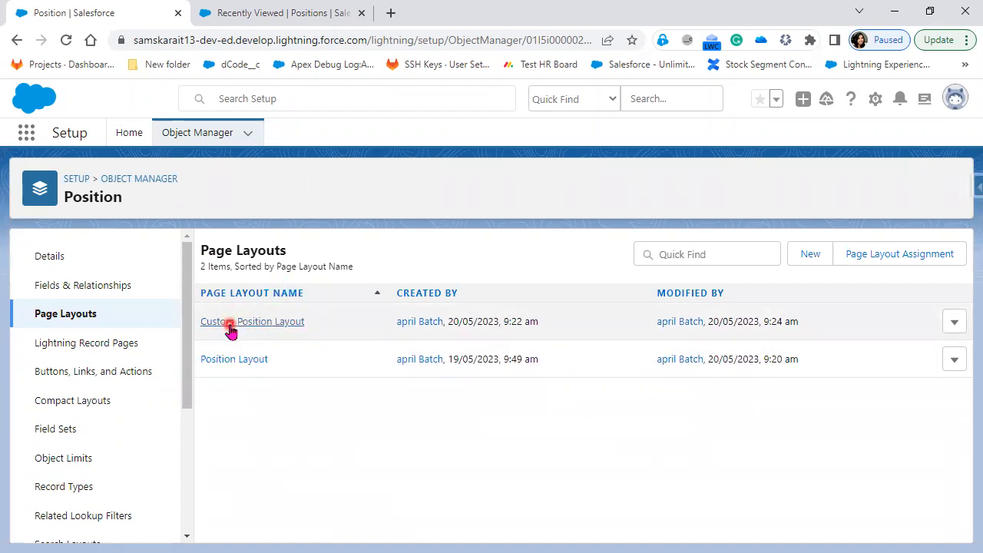
{"action": "left_click", "coordinate": [238, 325]}
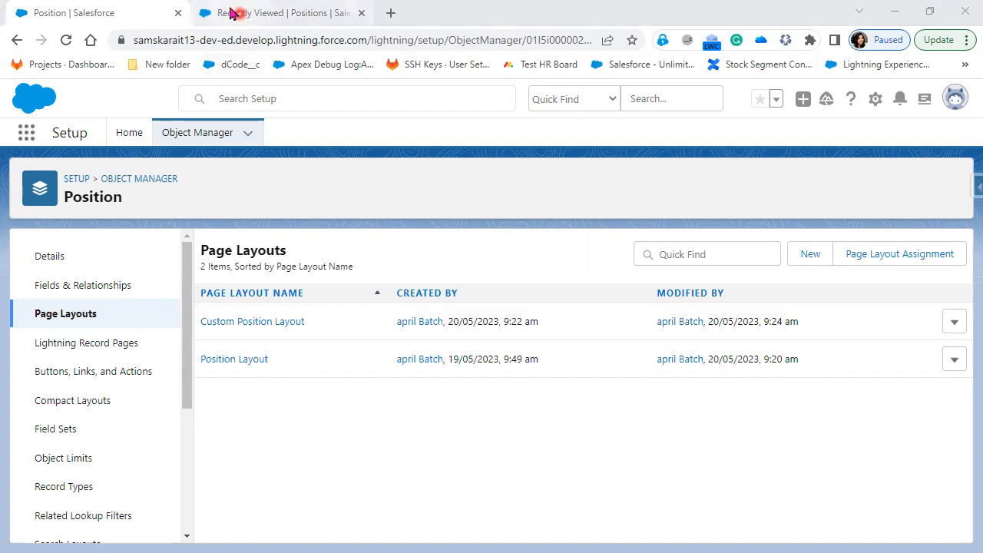
Reload the Positions list, then scroll through the New Position form and close it
{"action": "left_click", "coordinate": [270, 25]}
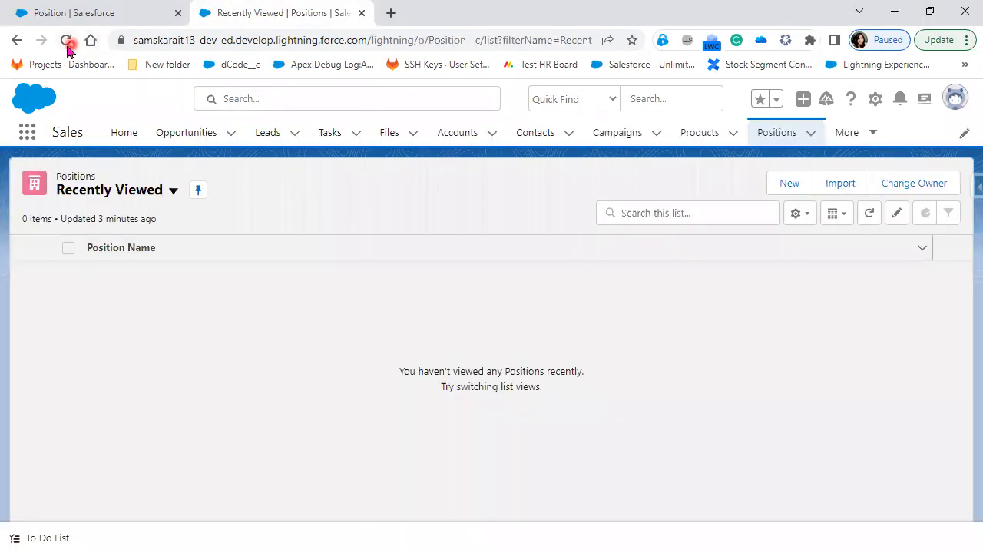
{"action": "left_click", "coordinate": [67, 42]}
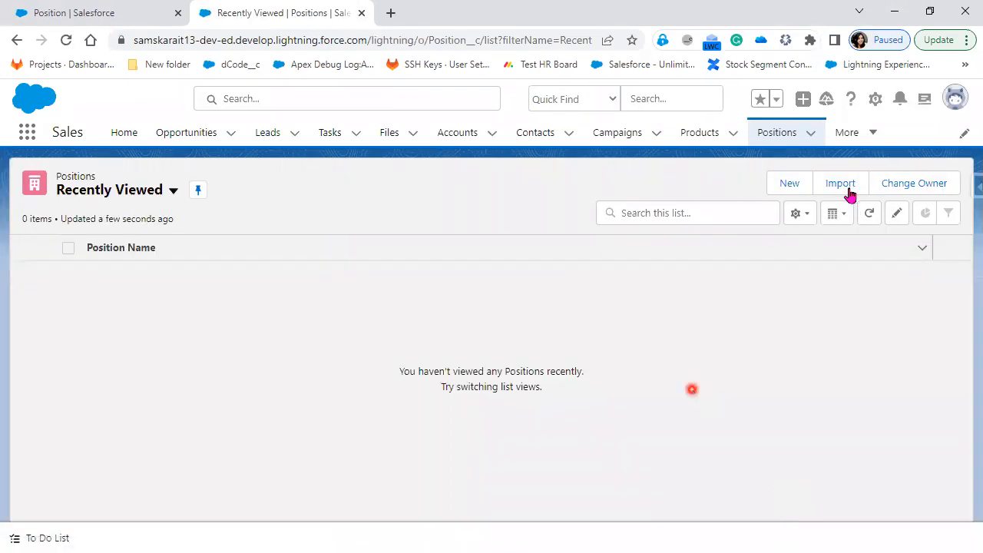
{"action": "left_click", "coordinate": [790, 185]}
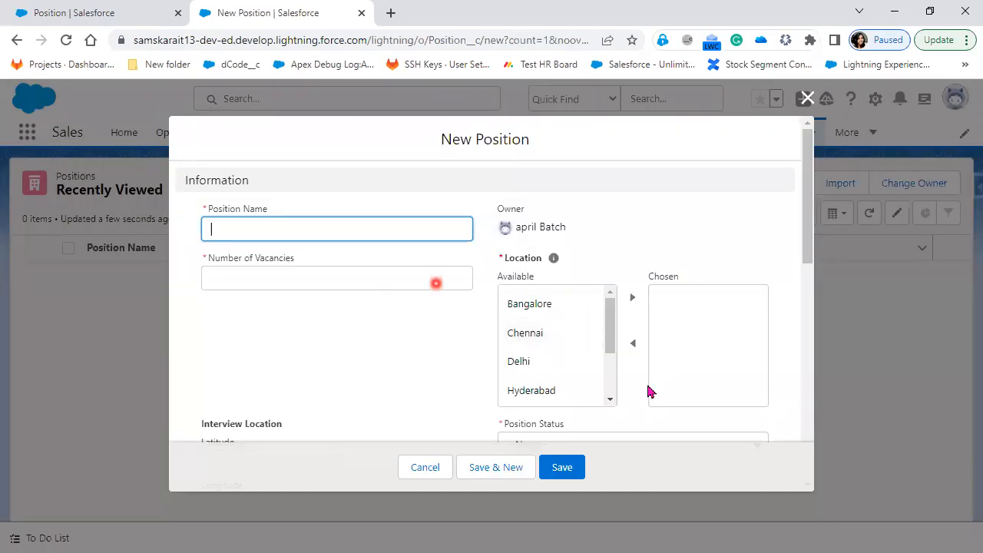
{"action": "scroll", "coordinate": [647, 390], "scroll_direction": "down", "scroll_amount": 1}
{"action": "scroll", "coordinate": [647, 388], "scroll_direction": "down", "scroll_amount": 10}
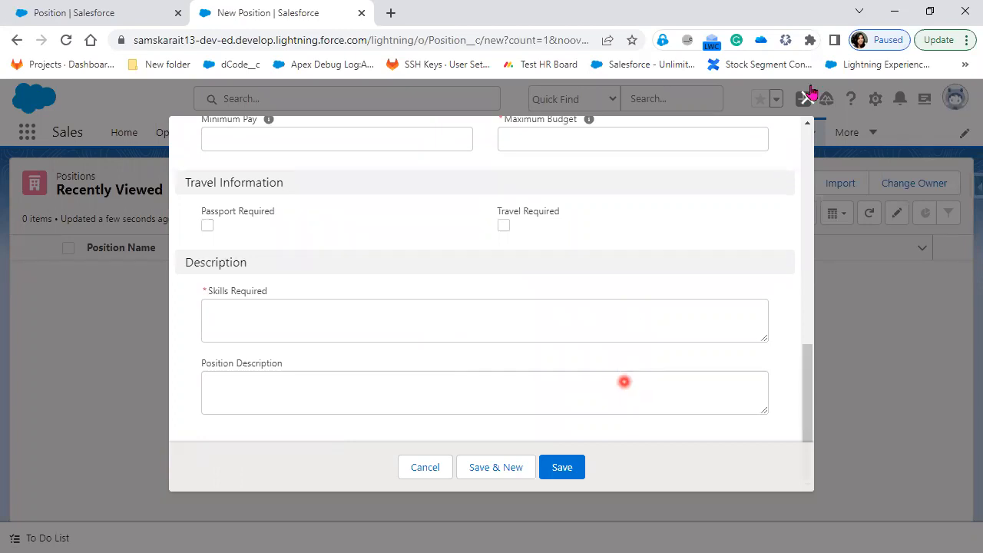
{"action": "left_click", "coordinate": [479, 313]}
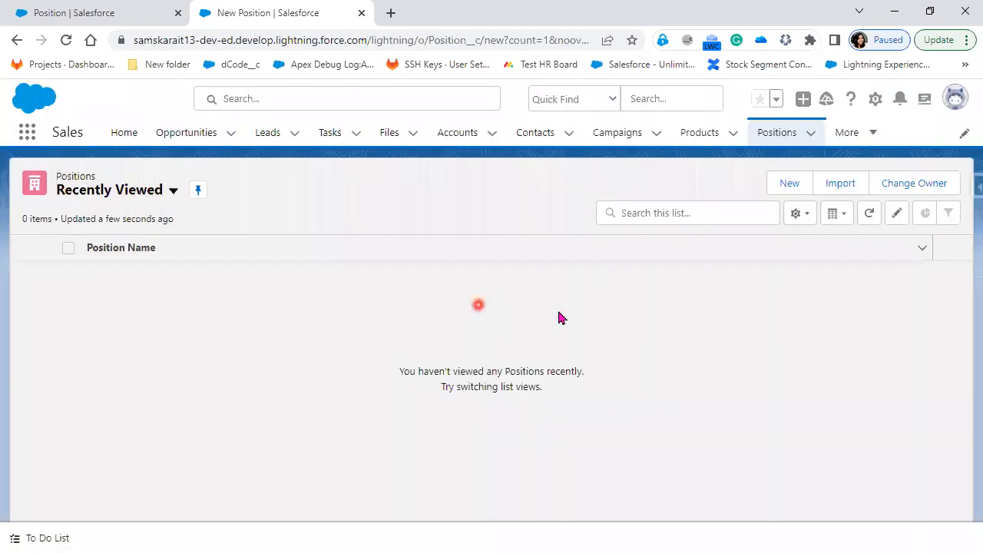
Empty the browser cache and hard-reload the Positions page from the developer tools
{"action": "right_click", "coordinate": [473, 335]}
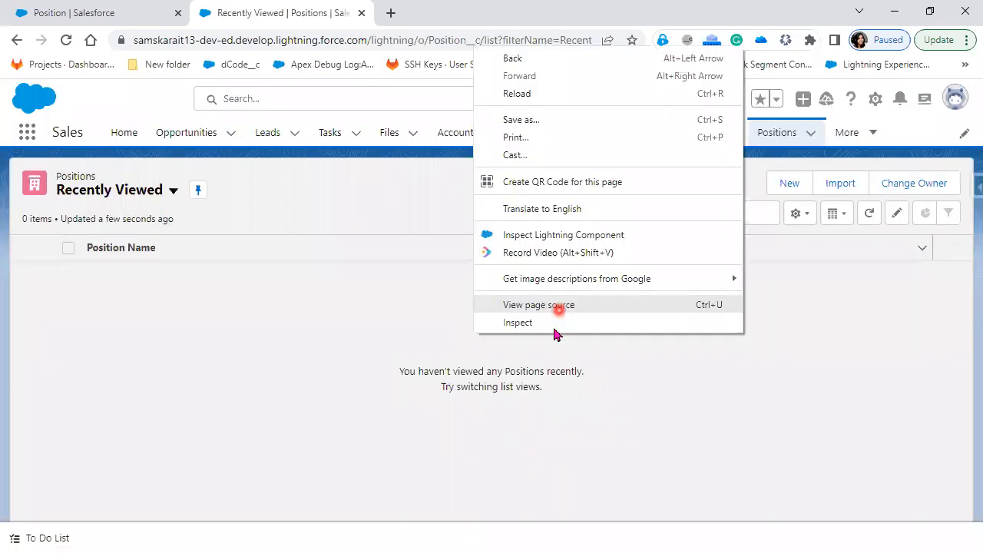
{"action": "left_click", "coordinate": [57, 41]}
{"action": "right_click", "coordinate": [64, 42]}
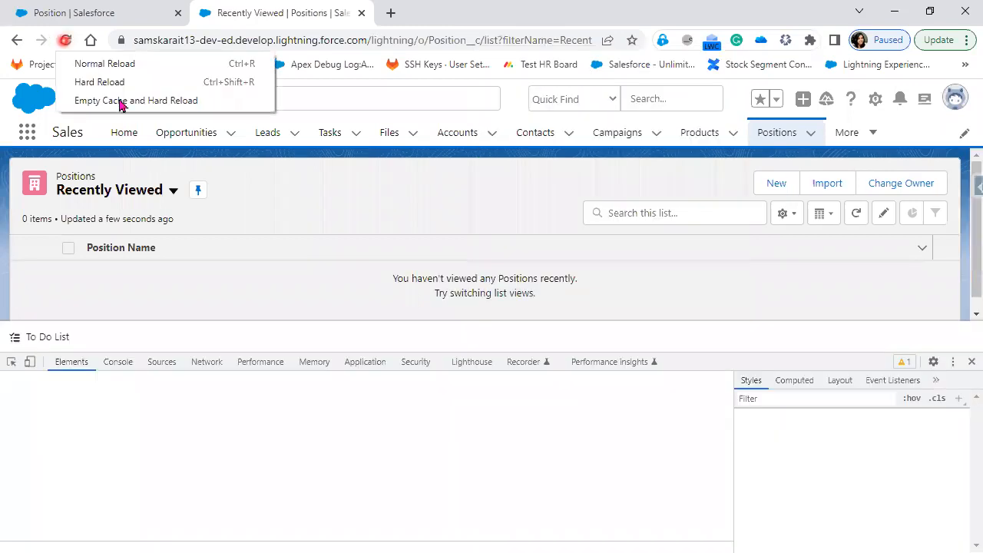
{"action": "left_click", "coordinate": [119, 101]}
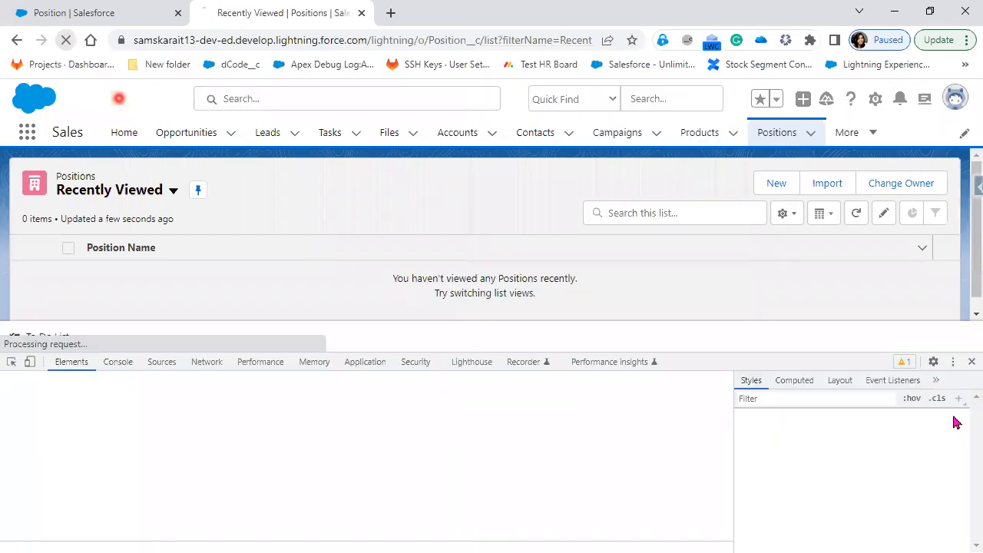
{"action": "left_click", "coordinate": [971, 361]}
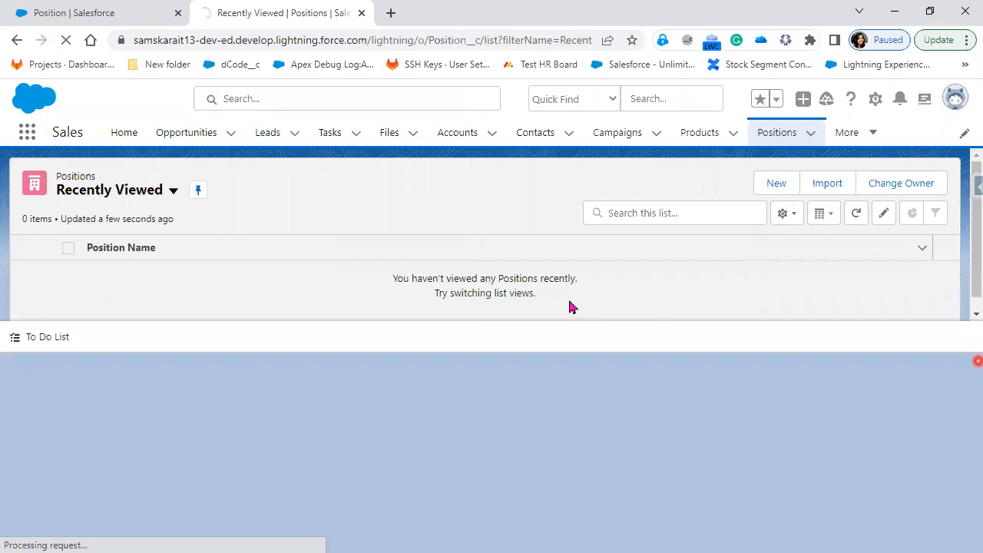
{"action": "left_click", "coordinate": [546, 282]}
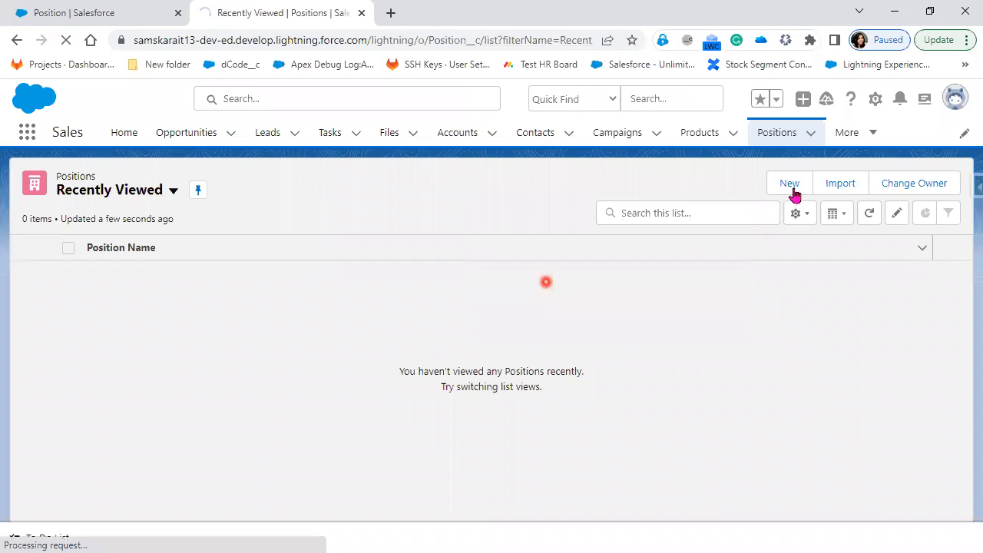
Recheck the New Position form, close it unsaved, and return to the Setup tab
{"action": "left_click", "coordinate": [792, 186]}
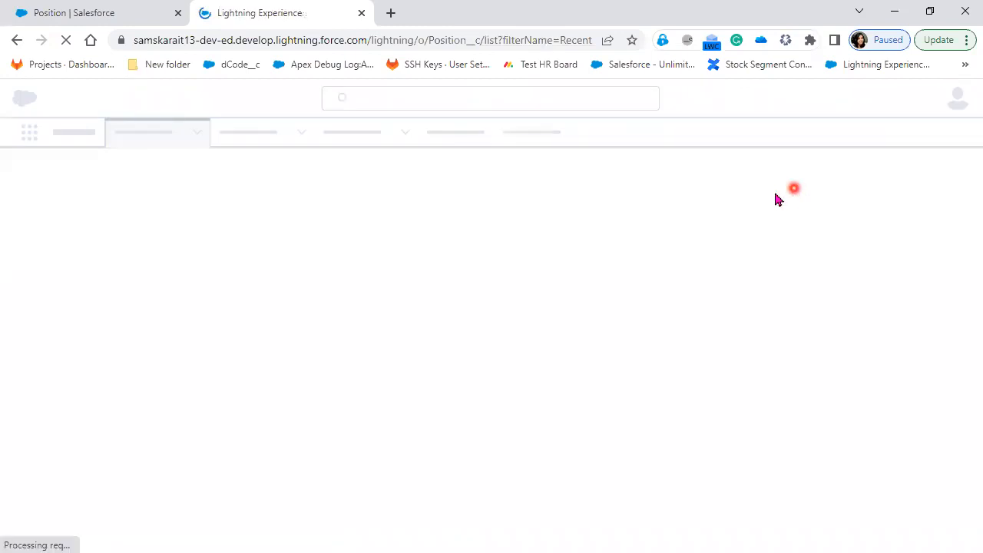
{"action": "left_click", "coordinate": [114, 13]}
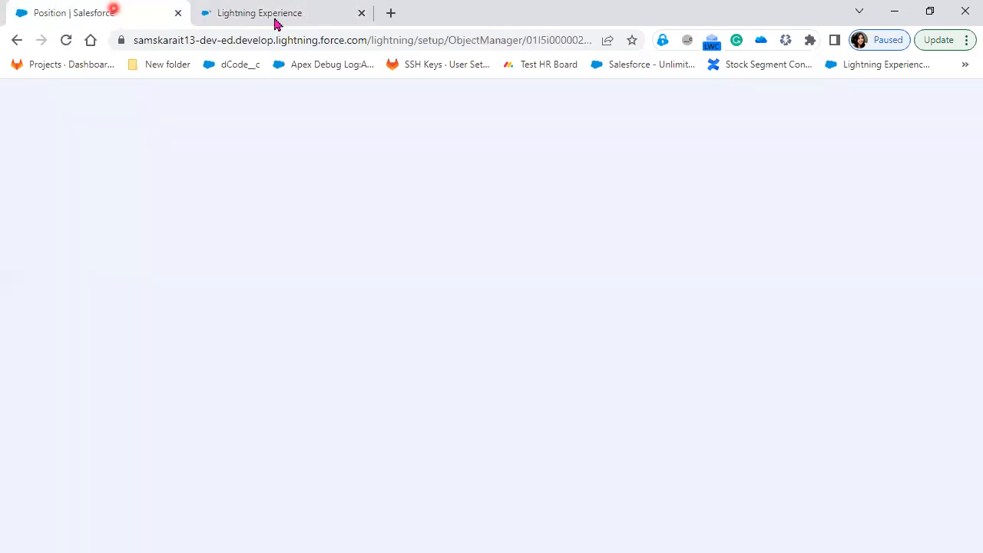
{"action": "left_click", "coordinate": [263, 17]}
{"action": "left_click", "coordinate": [857, 328]}
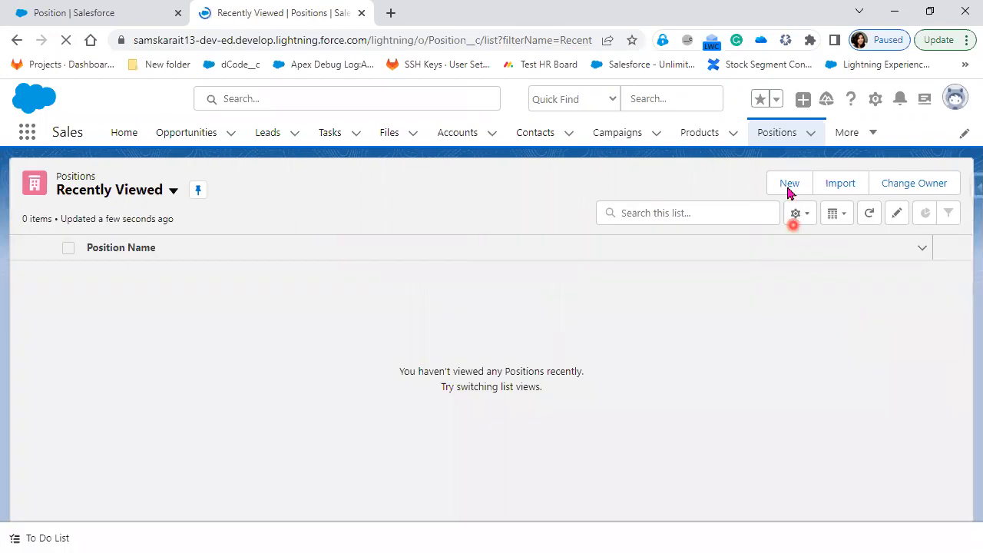
{"action": "left_click", "coordinate": [789, 184]}
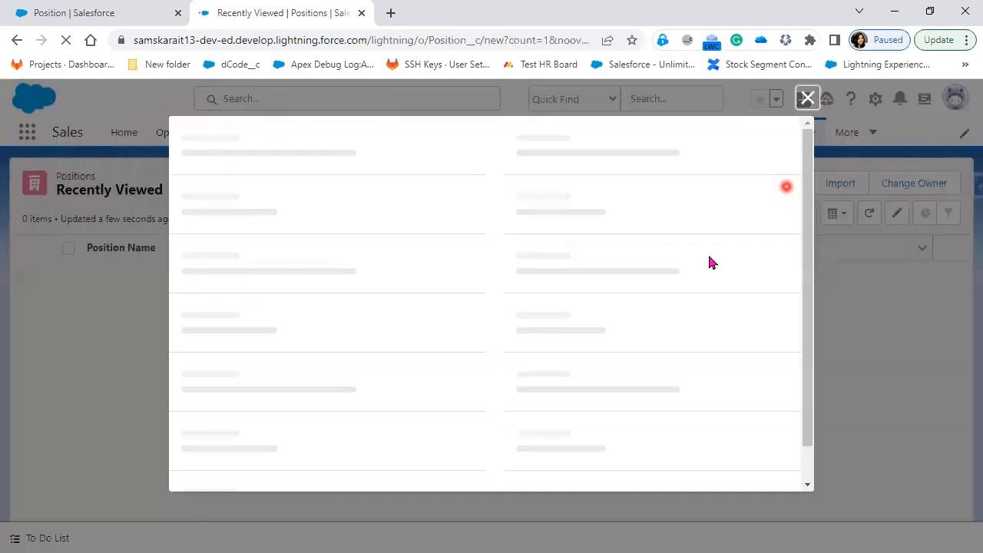
{"action": "left_click", "coordinate": [682, 390]}
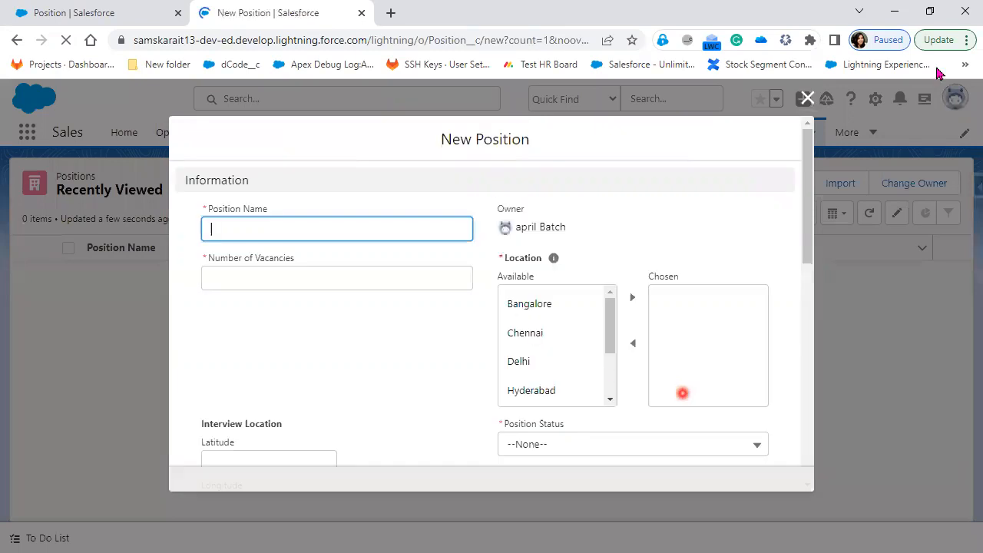
{"action": "left_click", "coordinate": [808, 100]}
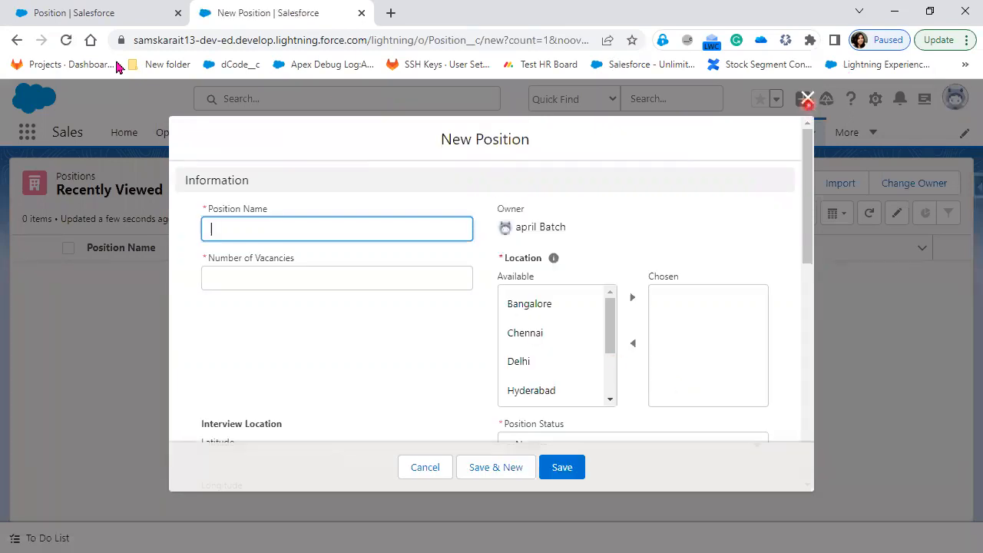
{"action": "left_click", "coordinate": [79, 13]}
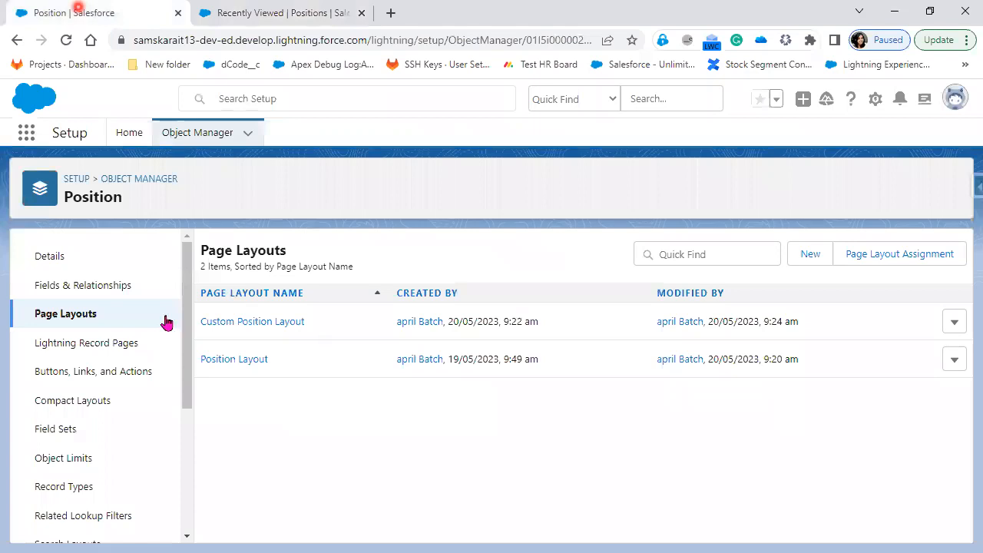
From Position's Page Layouts list, open the Page Layout Assignment page
{"action": "left_click", "coordinate": [274, 304]}
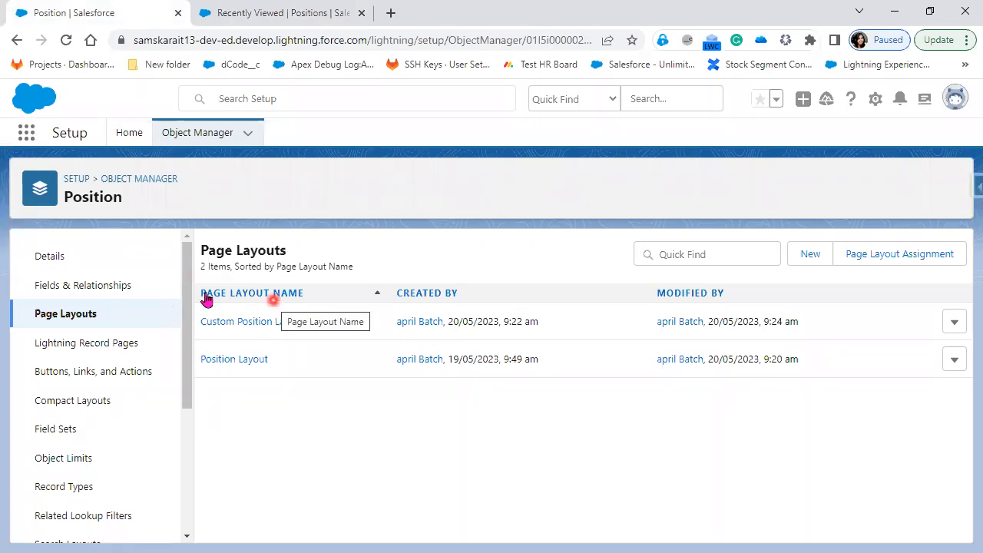
{"action": "left_click", "coordinate": [202, 322]}
{"action": "left_click", "coordinate": [249, 307]}
{"action": "left_click", "coordinate": [277, 323]}
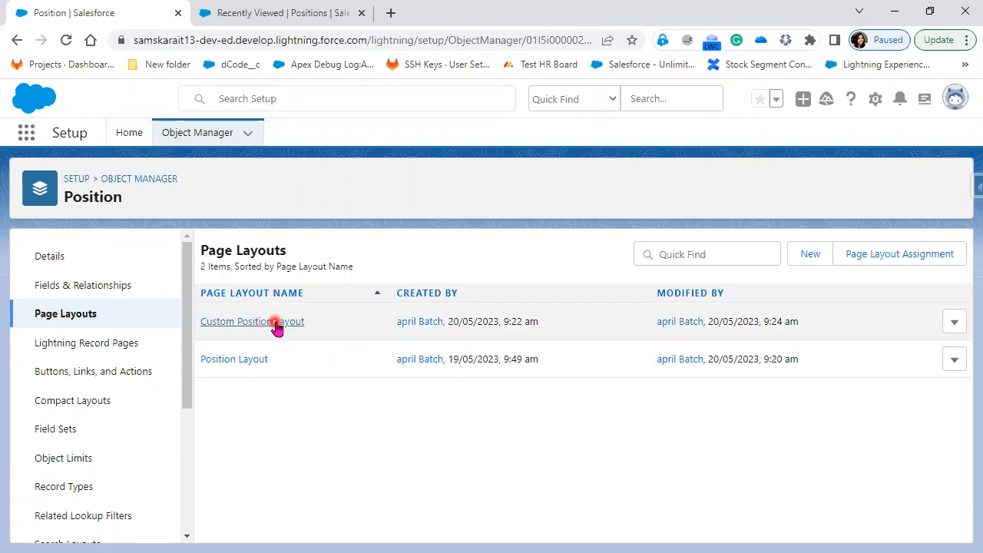
{"action": "left_click", "coordinate": [221, 304]}
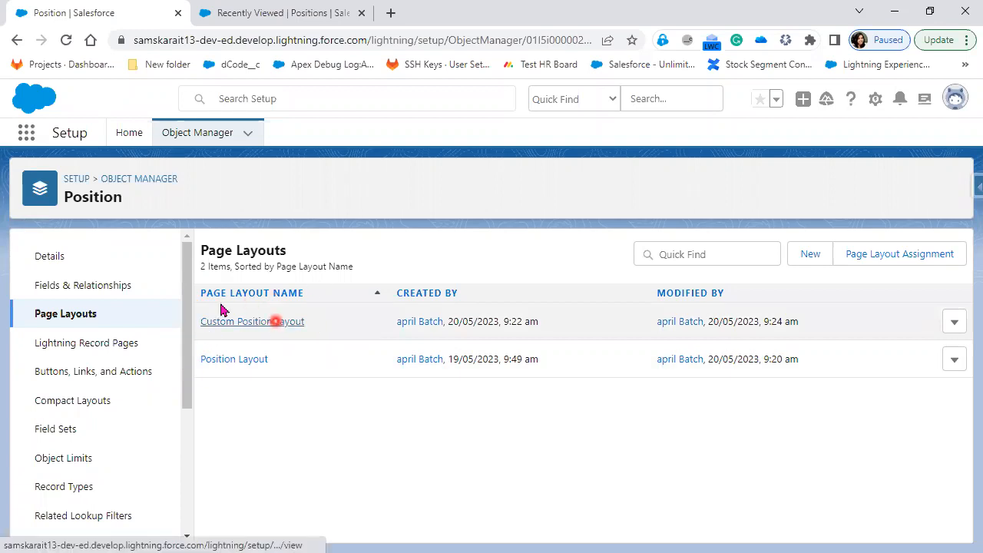
{"action": "left_click", "coordinate": [900, 261]}
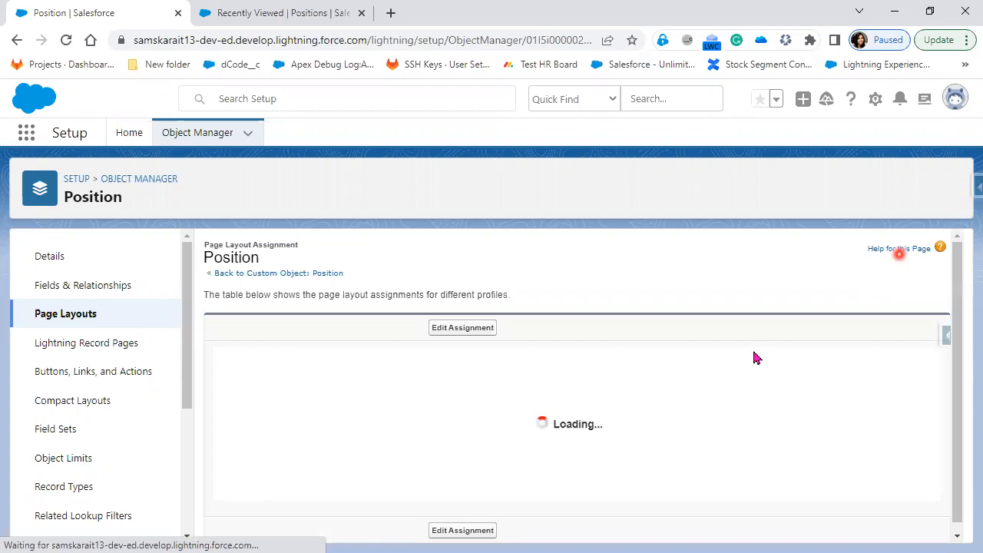
Review the profiles table, where every profile is assigned Position Layout
{"action": "left_click", "coordinate": [752, 348]}
{"action": "left_click", "coordinate": [723, 370]}
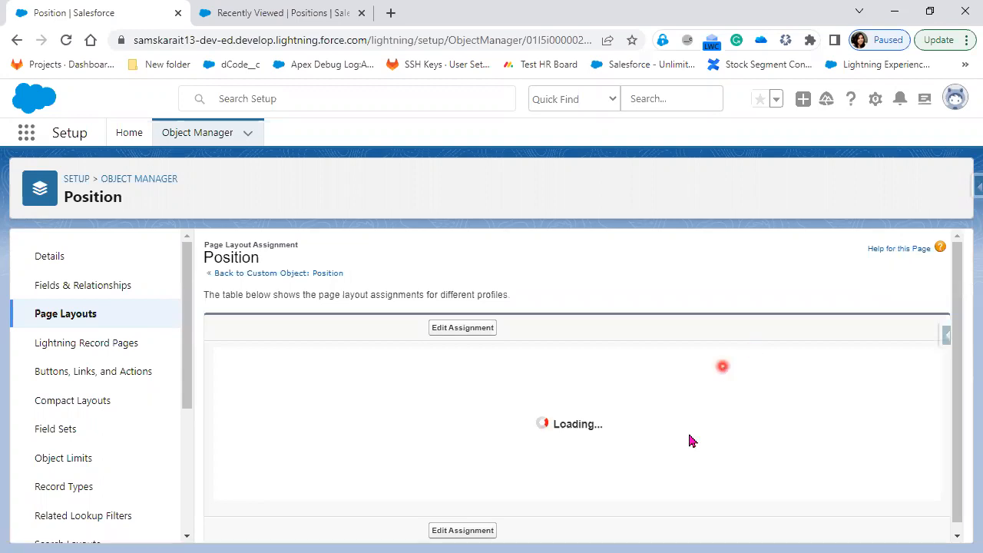
{"action": "scroll", "coordinate": [668, 511], "scroll_direction": "down", "scroll_amount": 2}
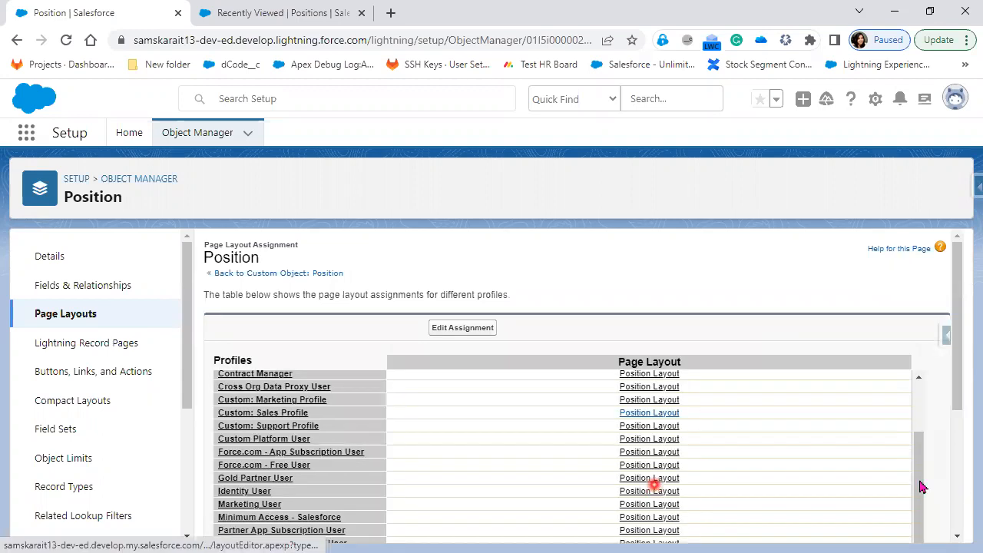
{"action": "scroll", "coordinate": [751, 500], "scroll_direction": "down", "scroll_amount": 3}
{"action": "scroll", "coordinate": [714, 526], "scroll_direction": "down", "scroll_amount": 1}
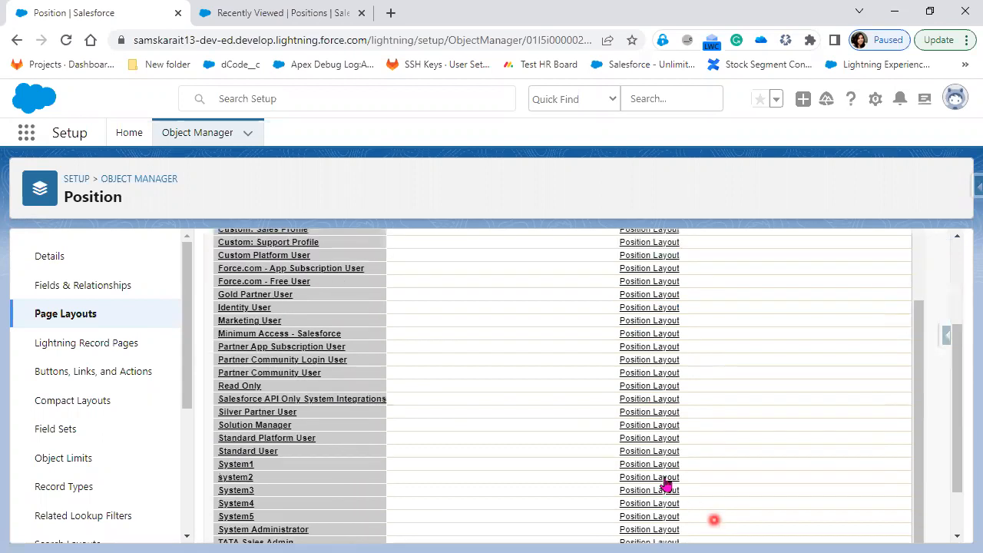
{"action": "scroll", "coordinate": [666, 482], "scroll_direction": "down", "scroll_amount": 1}
{"action": "scroll", "coordinate": [661, 465], "scroll_direction": "up", "scroll_amount": 1}
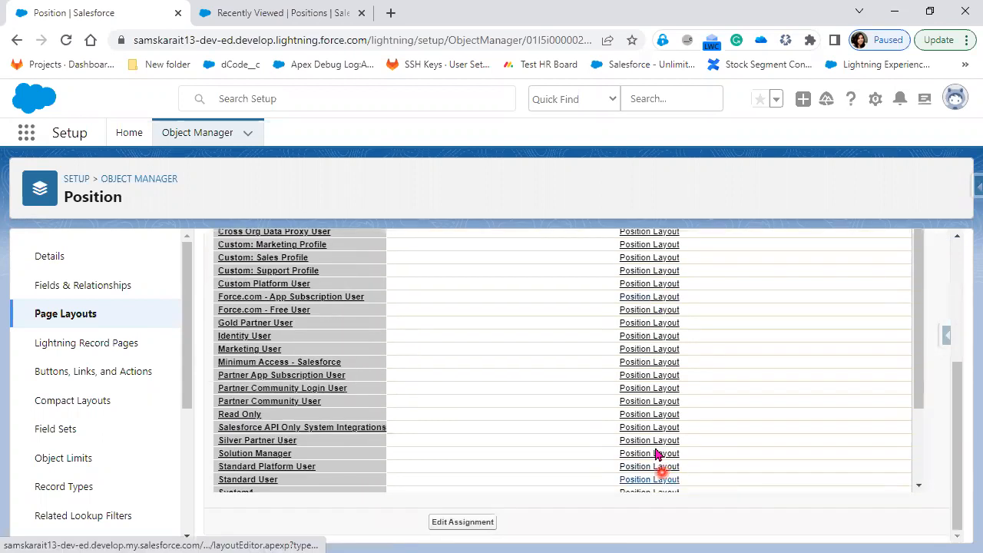
{"action": "scroll", "coordinate": [653, 457], "scroll_direction": "down", "scroll_amount": 1}
{"action": "scroll", "coordinate": [549, 423], "scroll_direction": "up", "scroll_amount": 1}
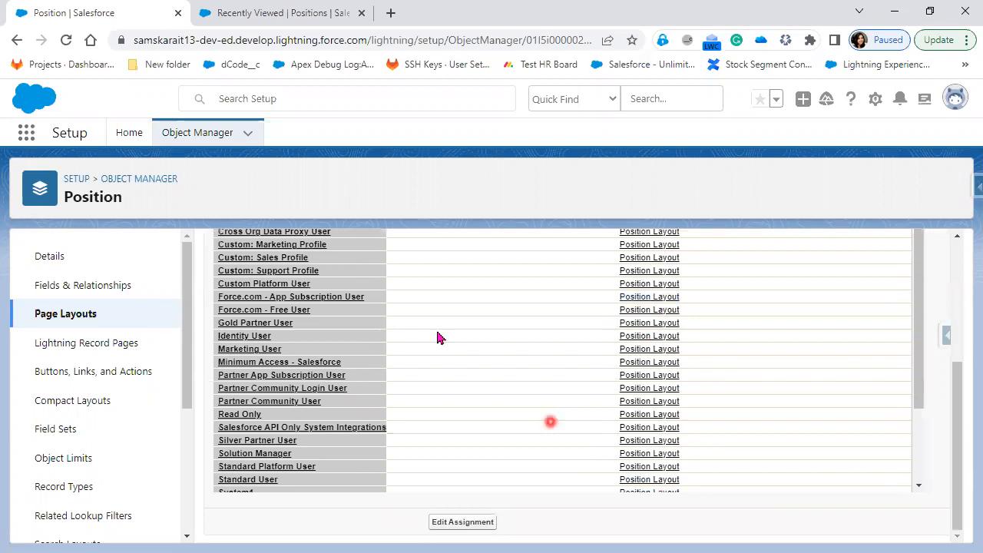
{"action": "scroll", "coordinate": [469, 261], "scroll_direction": "up", "scroll_amount": 3}
Edit the assignments and set the System Administrator row to Custom Position Layout
{"action": "left_click", "coordinate": [464, 258]}
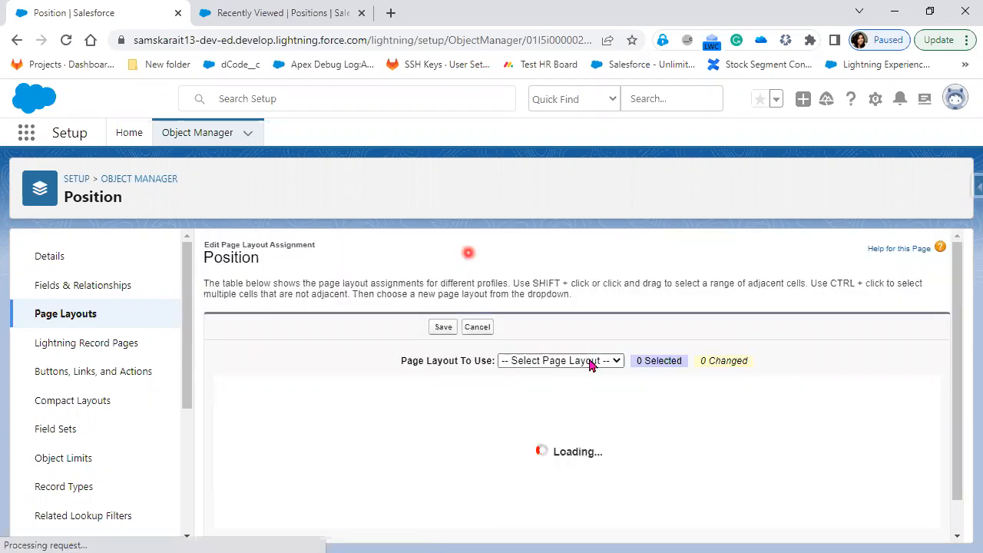
{"action": "left_click", "coordinate": [746, 498]}
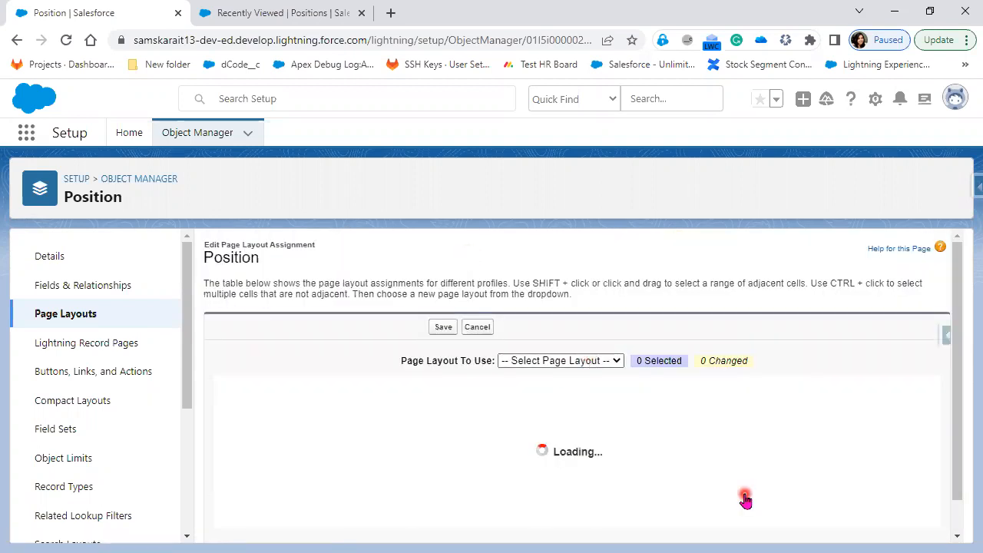
{"action": "scroll", "coordinate": [745, 499], "scroll_direction": "down", "scroll_amount": 3}
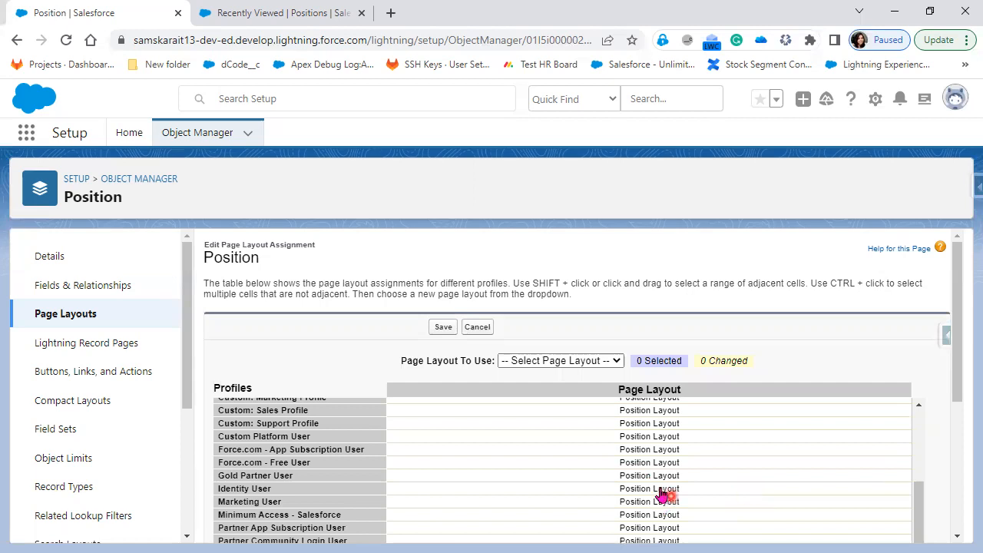
{"action": "scroll", "coordinate": [660, 496], "scroll_direction": "down", "scroll_amount": 2}
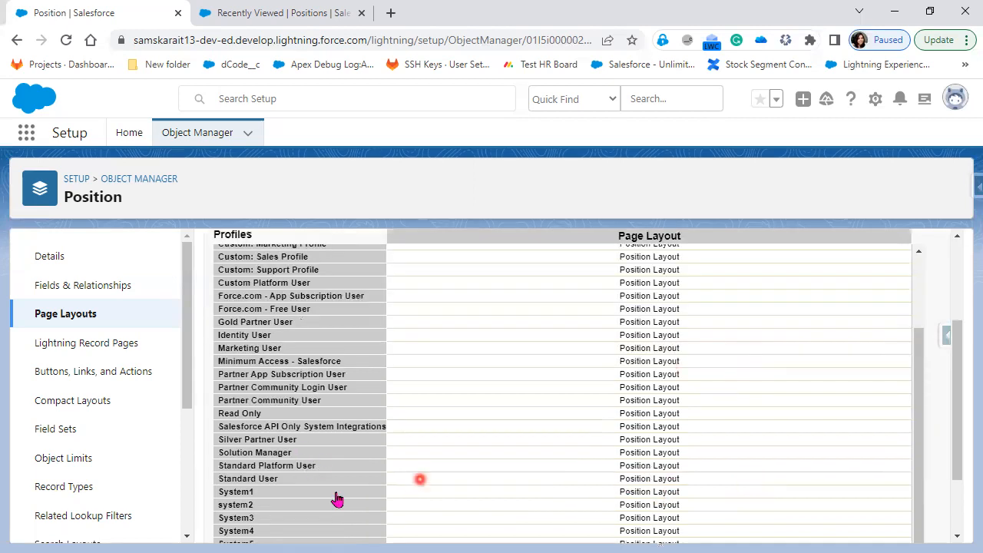
{"action": "scroll", "coordinate": [338, 503], "scroll_direction": "down", "scroll_amount": 2}
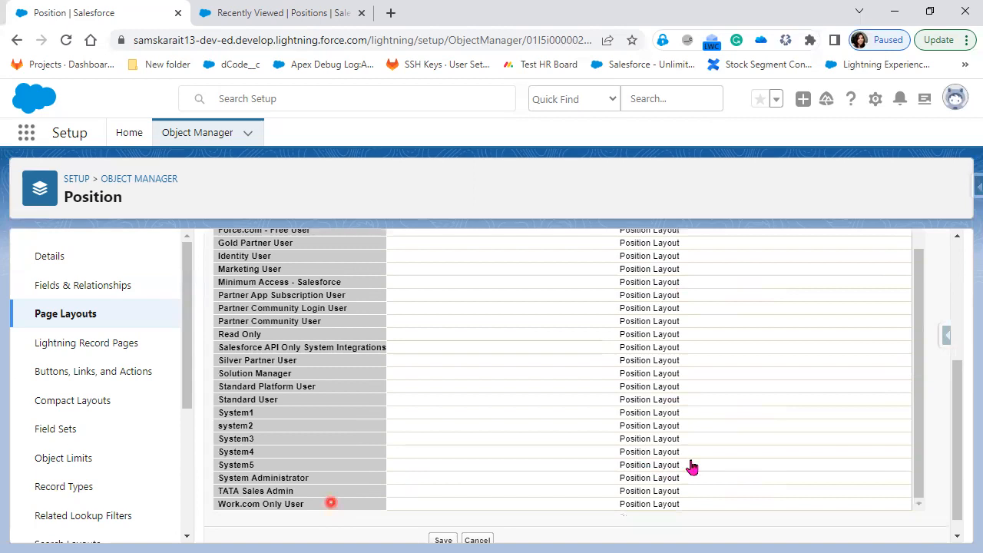
{"action": "scroll", "coordinate": [691, 466], "scroll_direction": "down", "scroll_amount": 1}
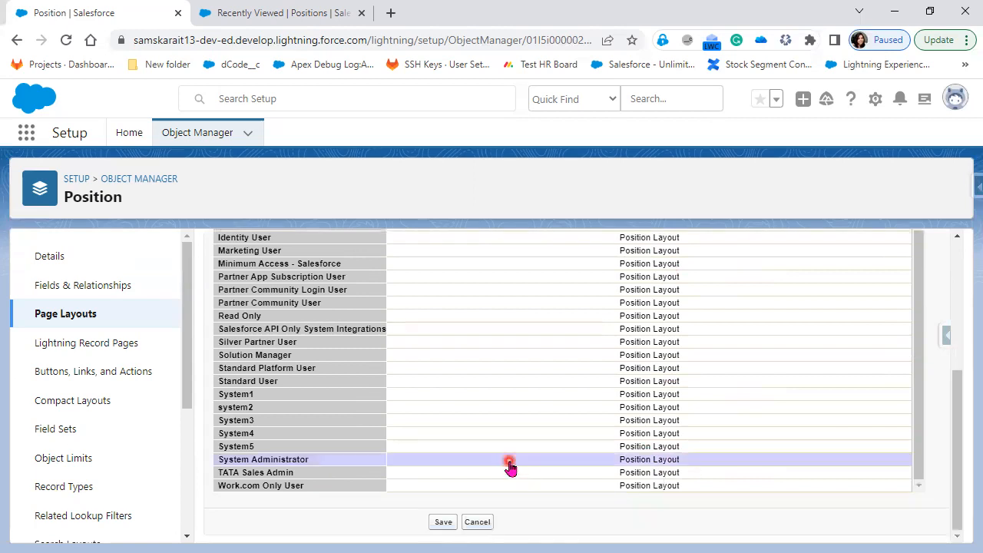
{"action": "scroll", "coordinate": [714, 461], "scroll_direction": "up", "scroll_amount": 2}
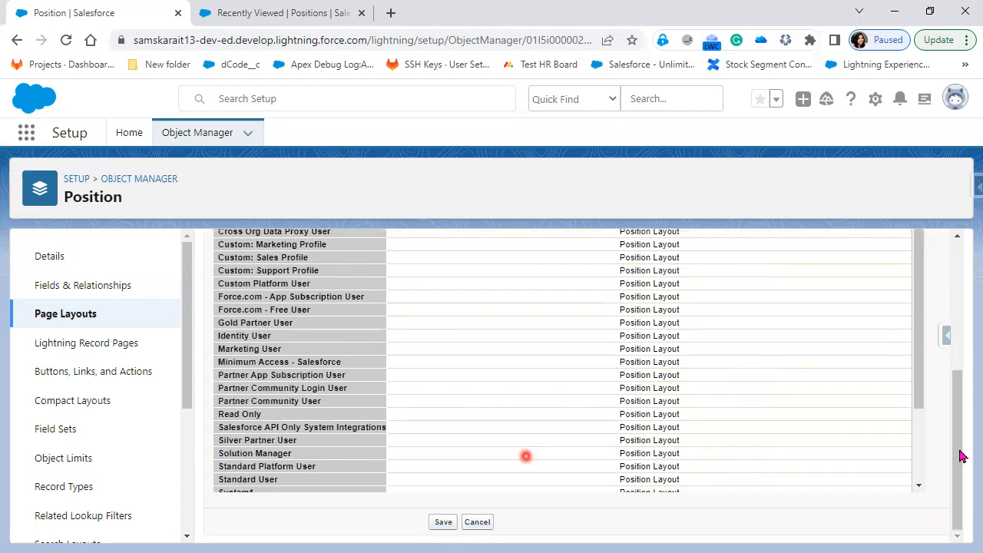
{"action": "scroll", "coordinate": [953, 459], "scroll_direction": "up", "scroll_amount": 1}
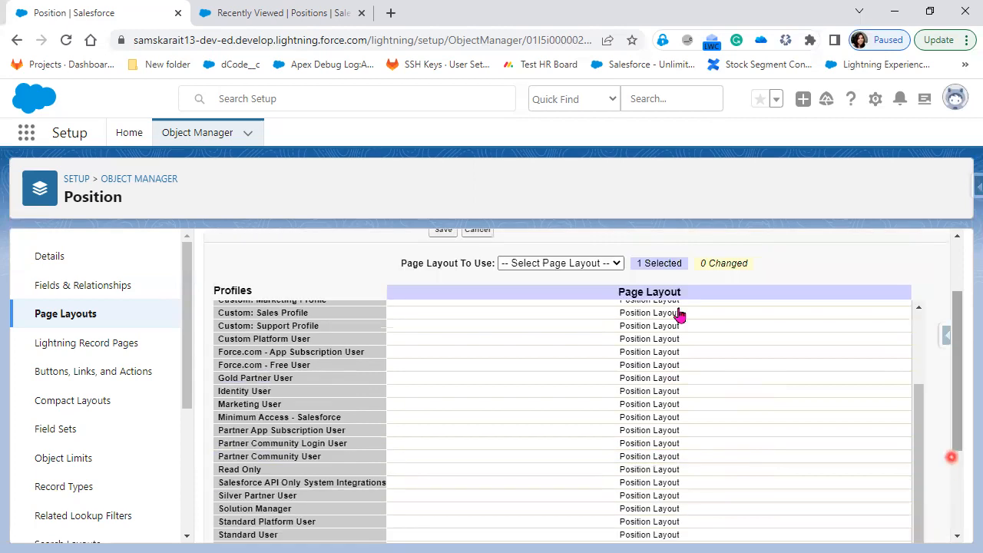
{"action": "left_click", "coordinate": [607, 265]}
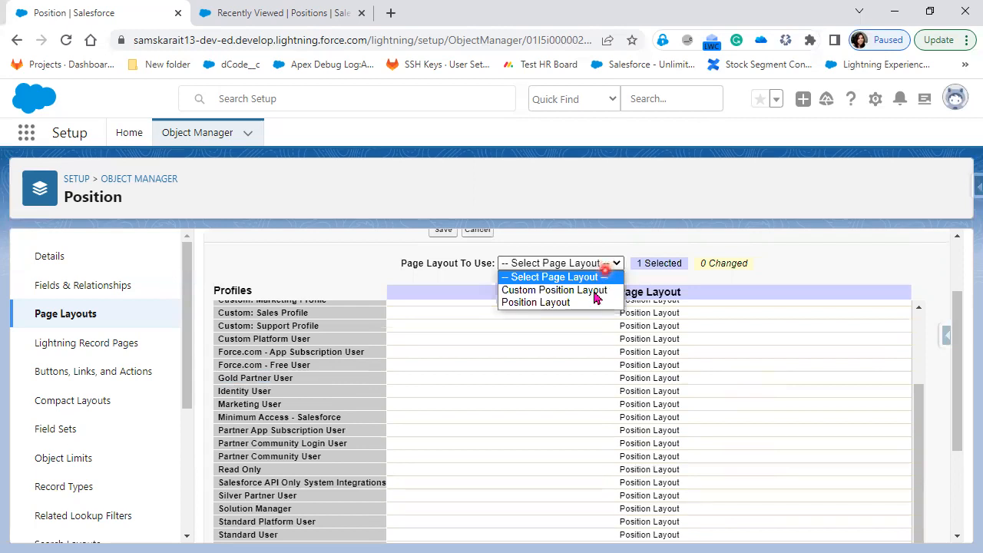
{"action": "left_click", "coordinate": [596, 297]}
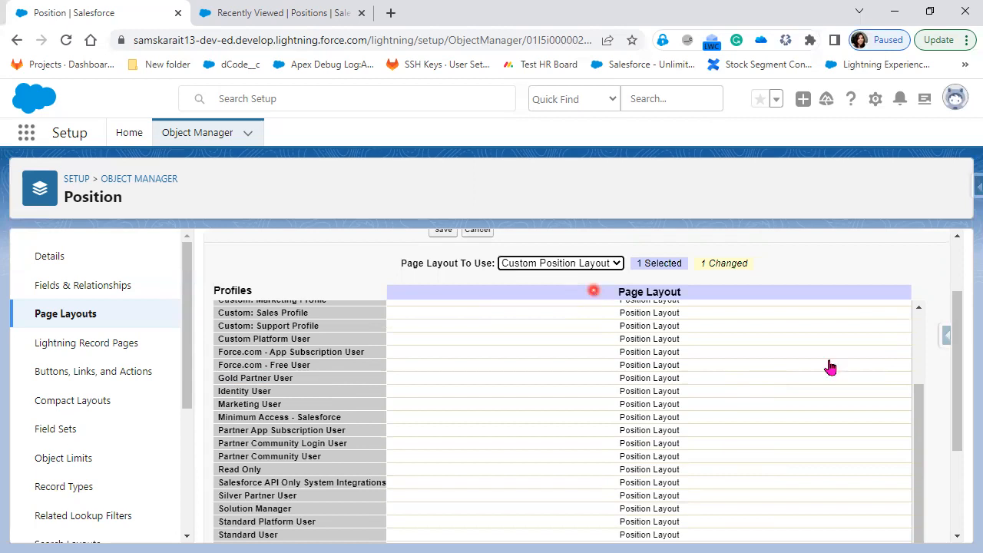
{"action": "scroll", "coordinate": [773, 487], "scroll_direction": "down", "scroll_amount": 2}
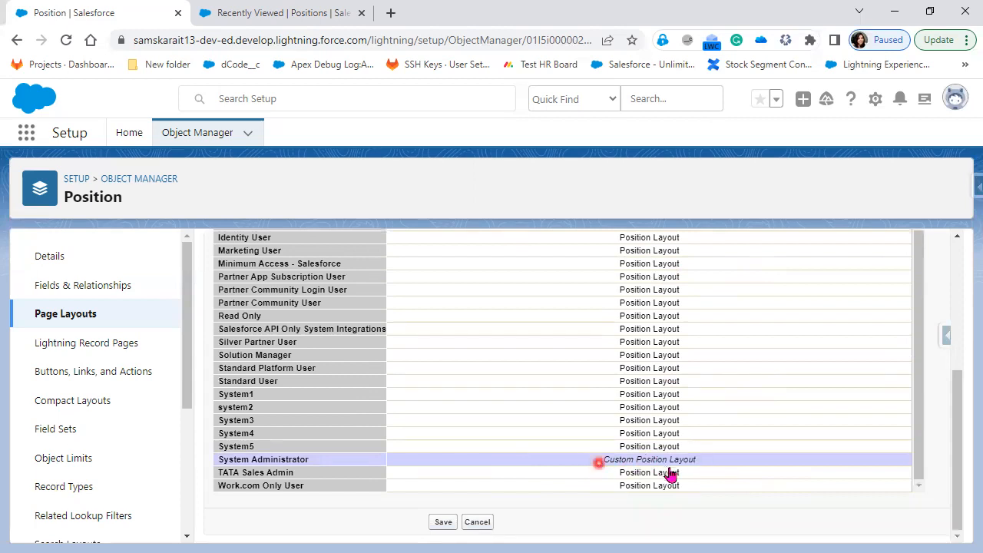
Save the layout assignment and confirm System Administrator now shows Custom Position Layout
{"action": "left_click", "coordinate": [443, 527]}
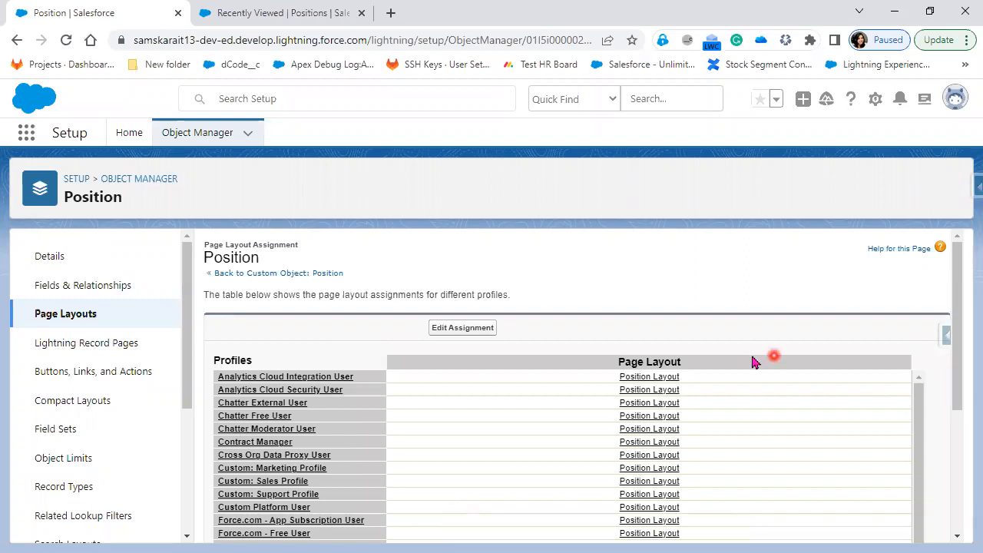
{"action": "scroll", "coordinate": [753, 363], "scroll_direction": "down", "scroll_amount": 1}
{"action": "scroll", "coordinate": [753, 361], "scroll_direction": "down", "scroll_amount": 1}
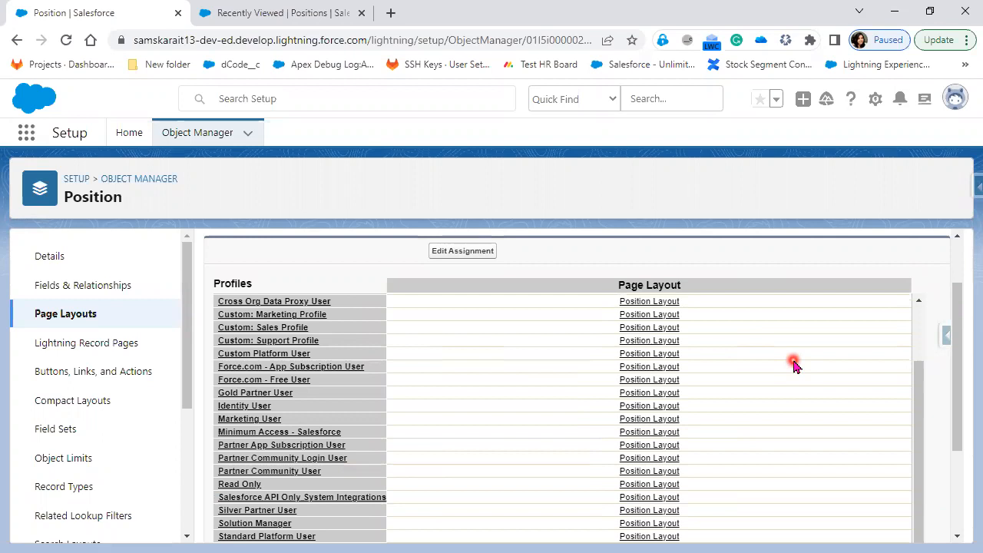
{"action": "scroll", "coordinate": [794, 365], "scroll_direction": "down", "scroll_amount": 1}
{"action": "scroll", "coordinate": [794, 365], "scroll_direction": "down", "scroll_amount": 1}
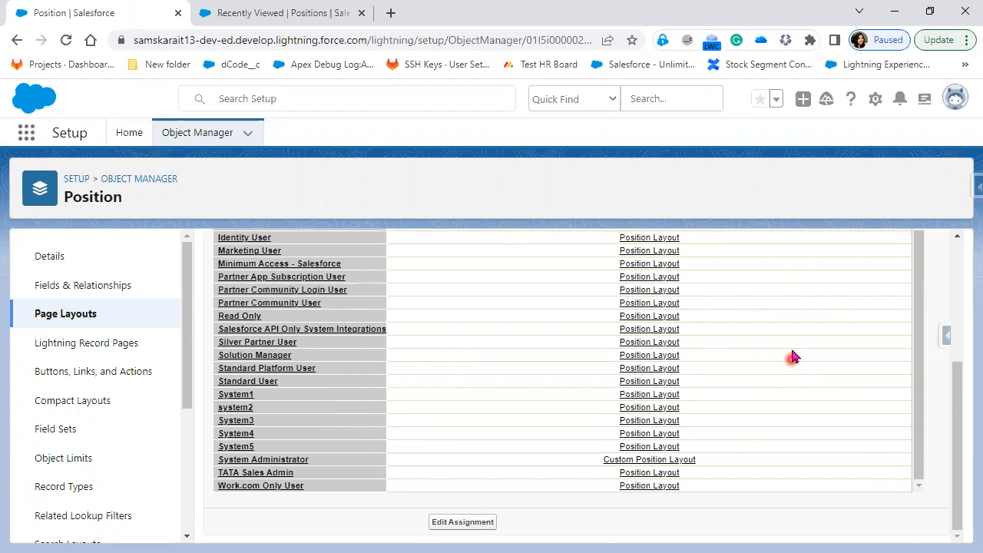
{"action": "scroll", "coordinate": [817, 359], "scroll_direction": "up", "scroll_amount": 1}
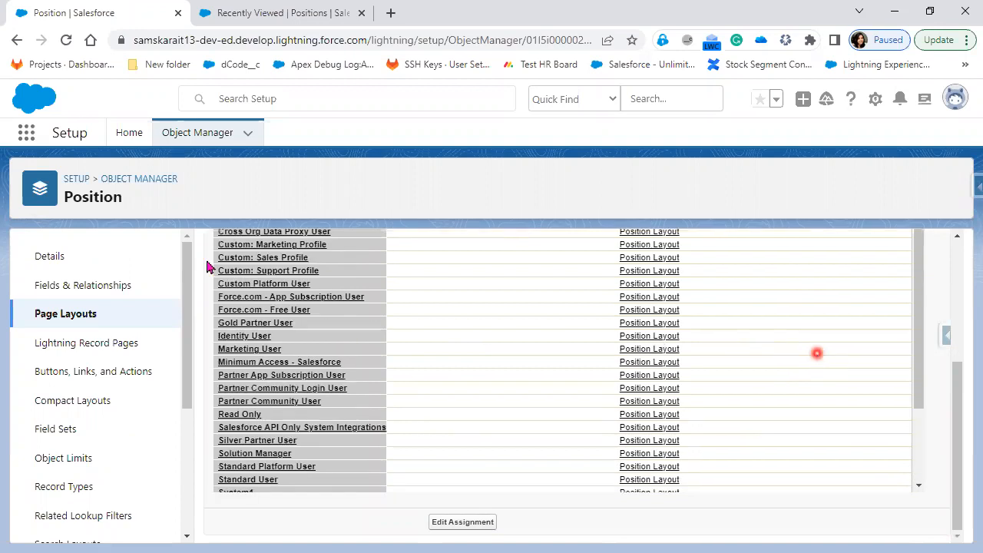
{"action": "scroll", "coordinate": [463, 361], "scroll_direction": "up", "scroll_amount": 1}
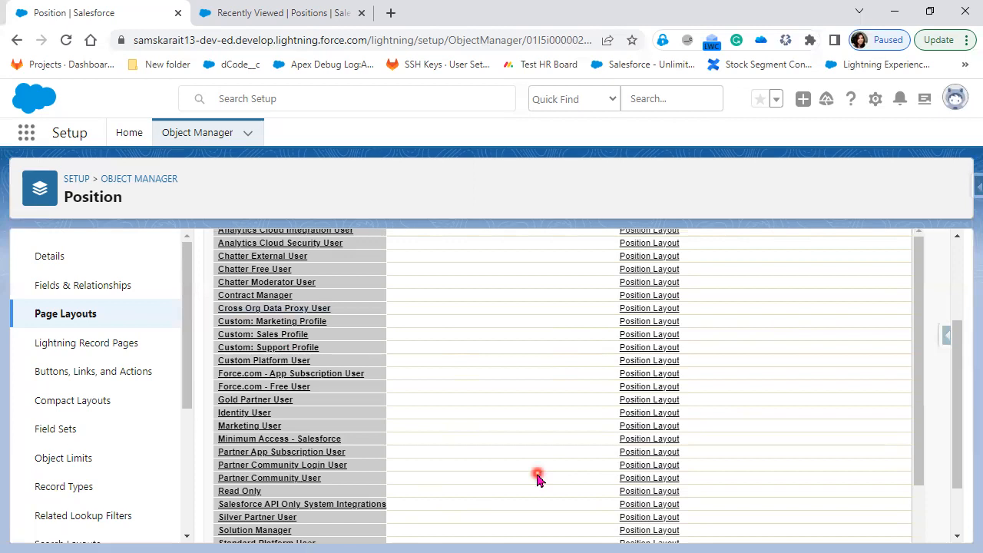
Scroll through the Position page layout assignment table to review each profile's layout
{"action": "scroll", "coordinate": [533, 476], "scroll_direction": "down", "scroll_amount": 2}
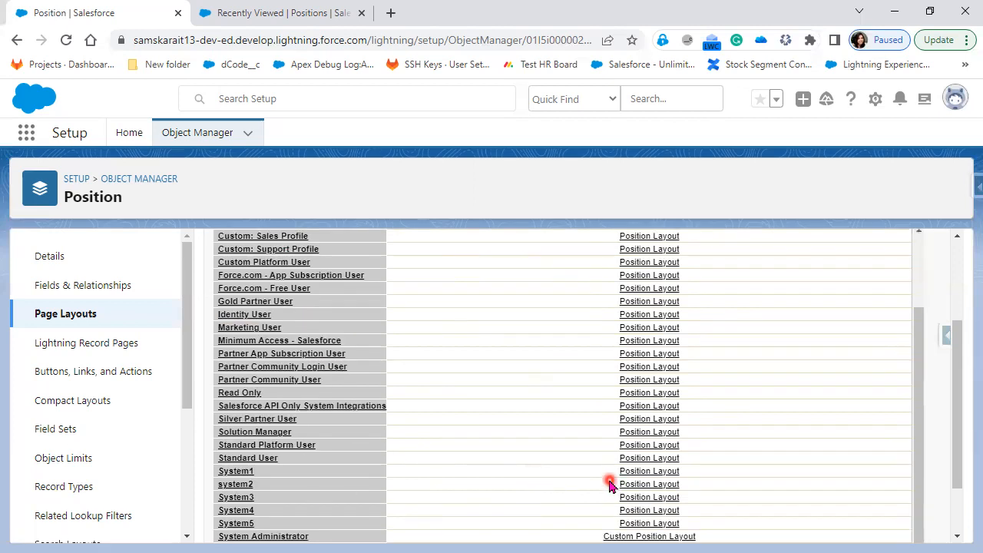
{"action": "scroll", "coordinate": [609, 484], "scroll_direction": "up", "scroll_amount": 2}
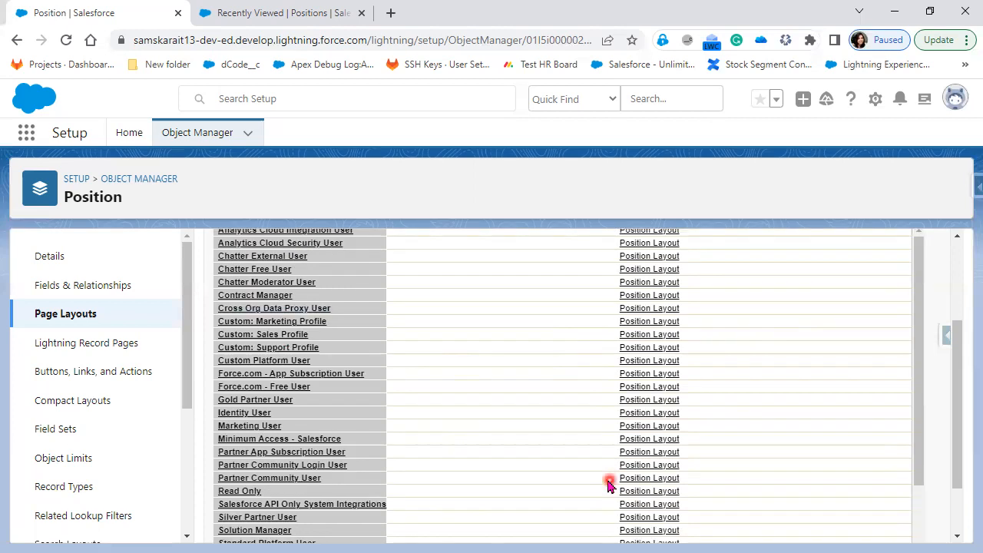
{"action": "scroll", "coordinate": [774, 470], "scroll_direction": "up", "scroll_amount": 3}
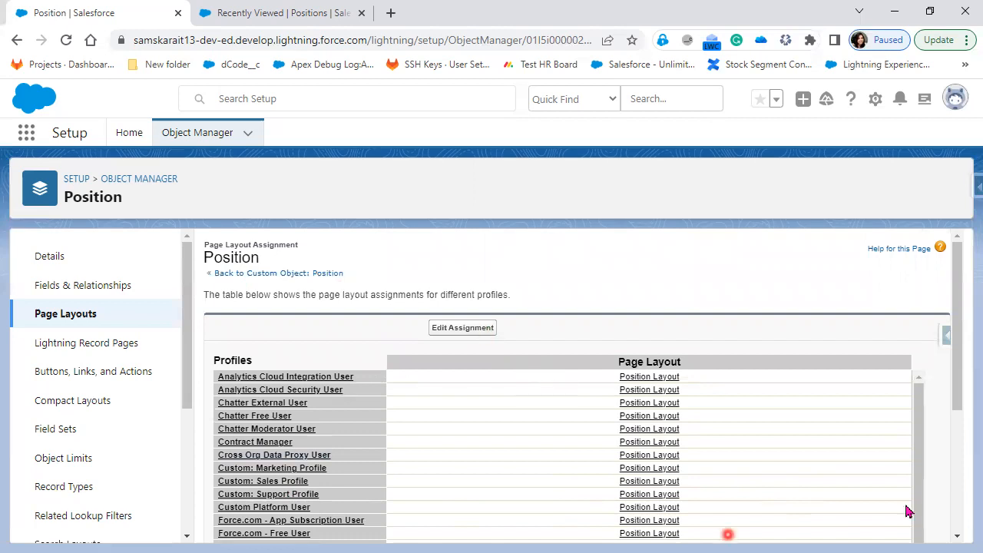
{"action": "scroll", "coordinate": [908, 512], "scroll_direction": "down", "scroll_amount": 3}
{"action": "scroll", "coordinate": [913, 512], "scroll_direction": "down", "scroll_amount": 3}
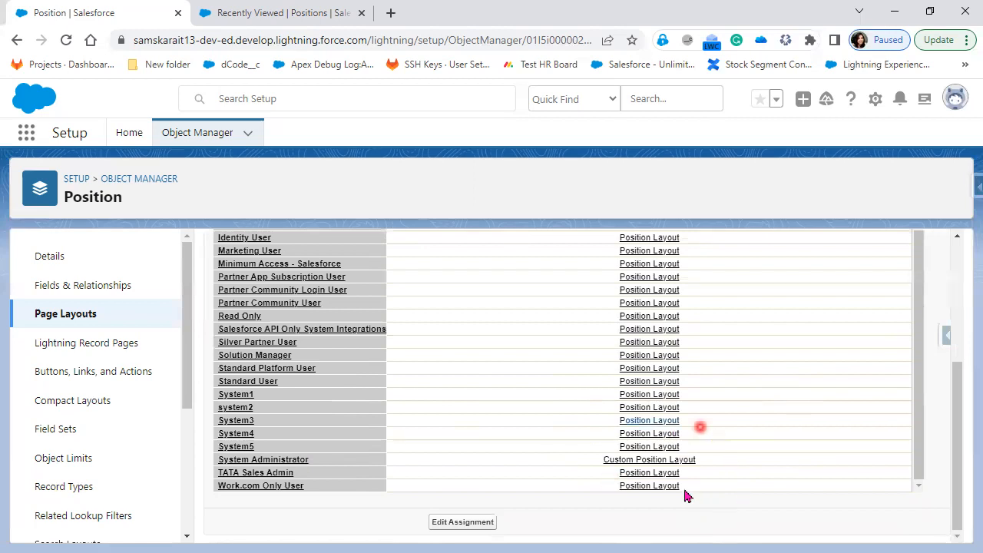
{"action": "scroll", "coordinate": [686, 494], "scroll_direction": "up", "scroll_amount": 2}
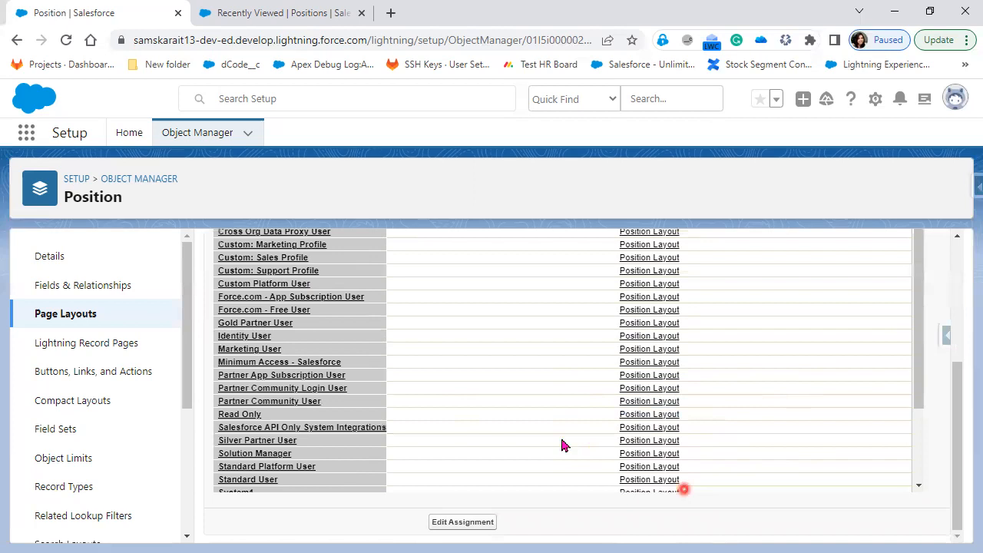
{"action": "scroll", "coordinate": [562, 446], "scroll_direction": "up", "scroll_amount": 5}
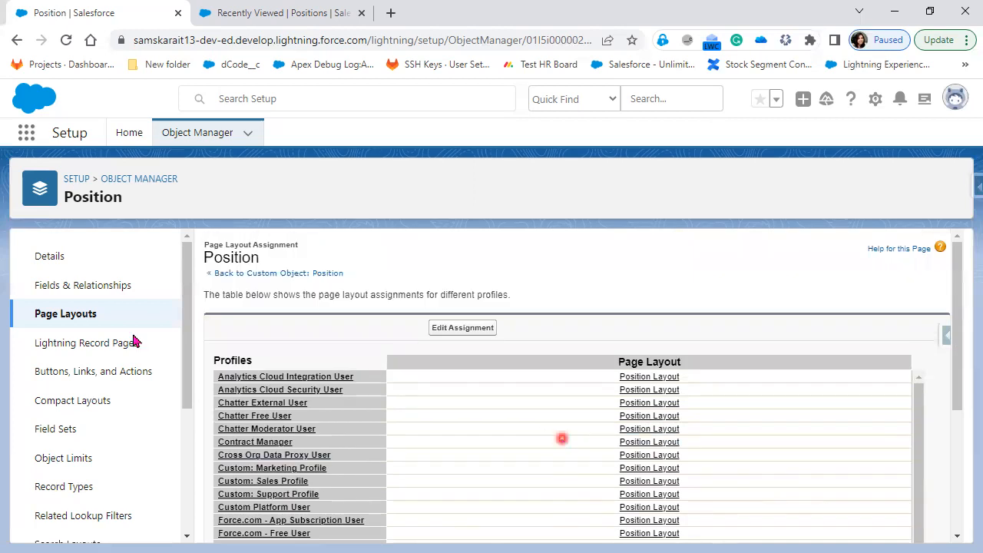
Recheck that System Administrator uses Custom Position Layout, then go to the Positions list
{"action": "left_click", "coordinate": [40, 314]}
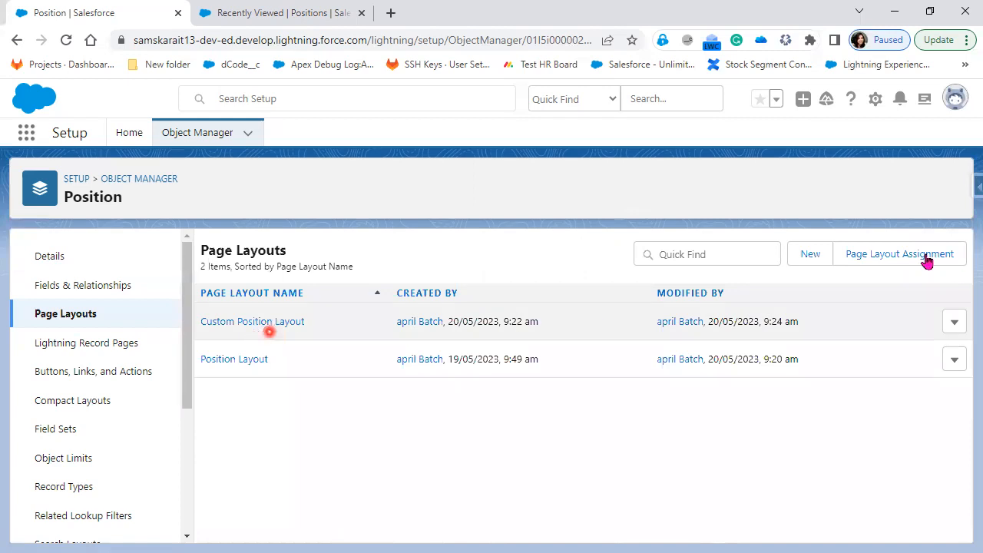
{"action": "left_click", "coordinate": [925, 258]}
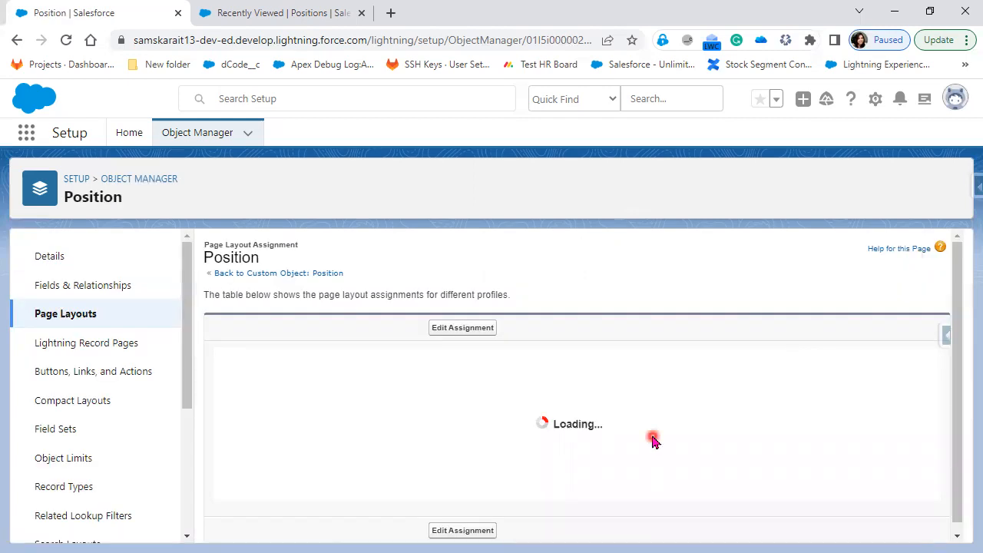
{"action": "scroll", "coordinate": [769, 464], "scroll_direction": "down", "scroll_amount": 1}
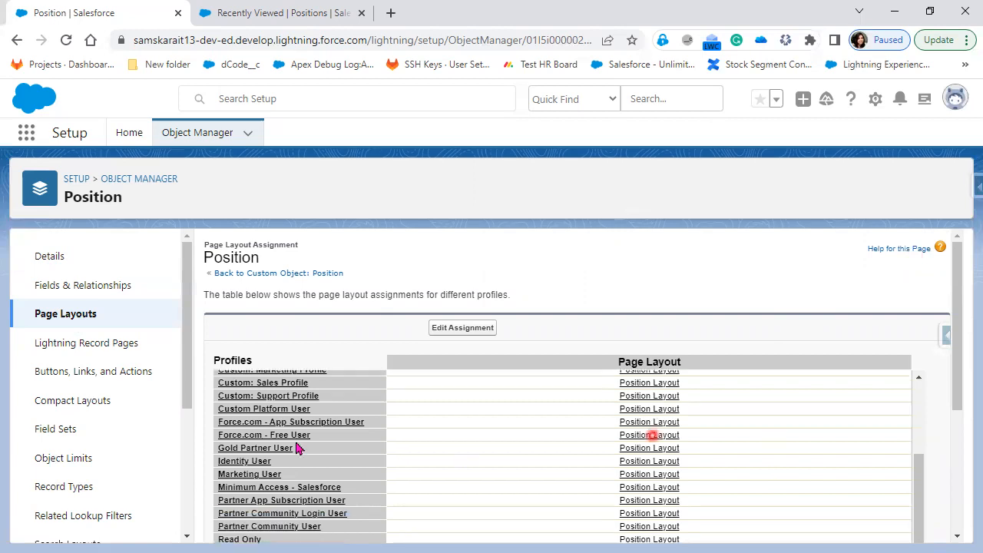
{"action": "scroll", "coordinate": [718, 511], "scroll_direction": "down", "scroll_amount": 3}
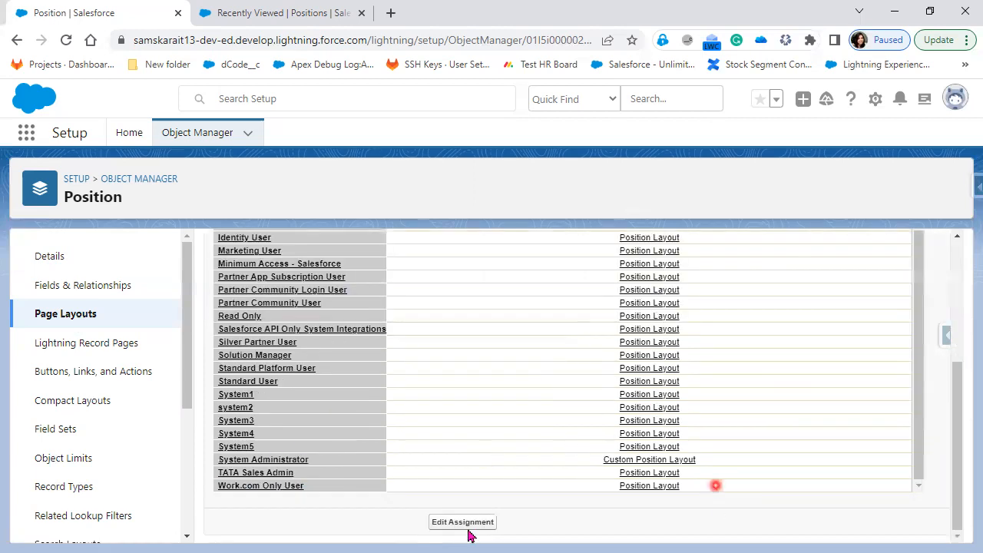
{"action": "left_click", "coordinate": [261, 10]}
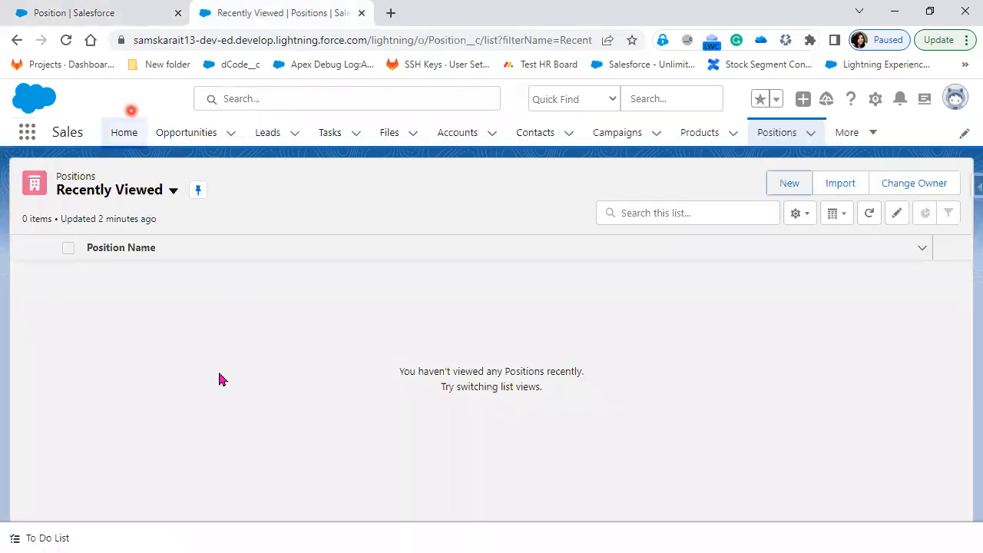
Reload the Positions list with Empty Cache and Hard Reload from DevTools, then close DevTools
{"action": "right_click", "coordinate": [128, 104]}
{"action": "left_click", "coordinate": [105, 114]}
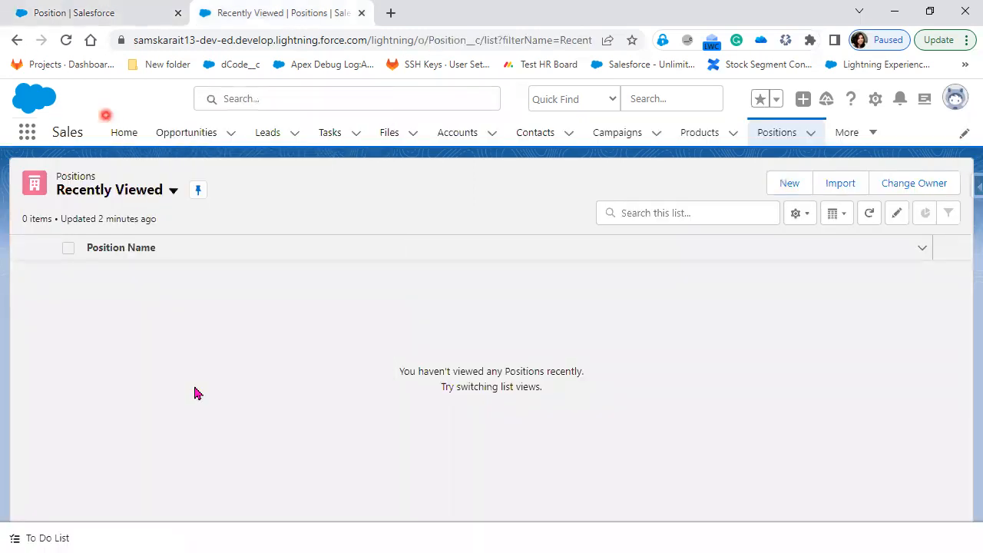
{"action": "right_click", "coordinate": [107, 113]}
{"action": "left_click", "coordinate": [66, 42]}
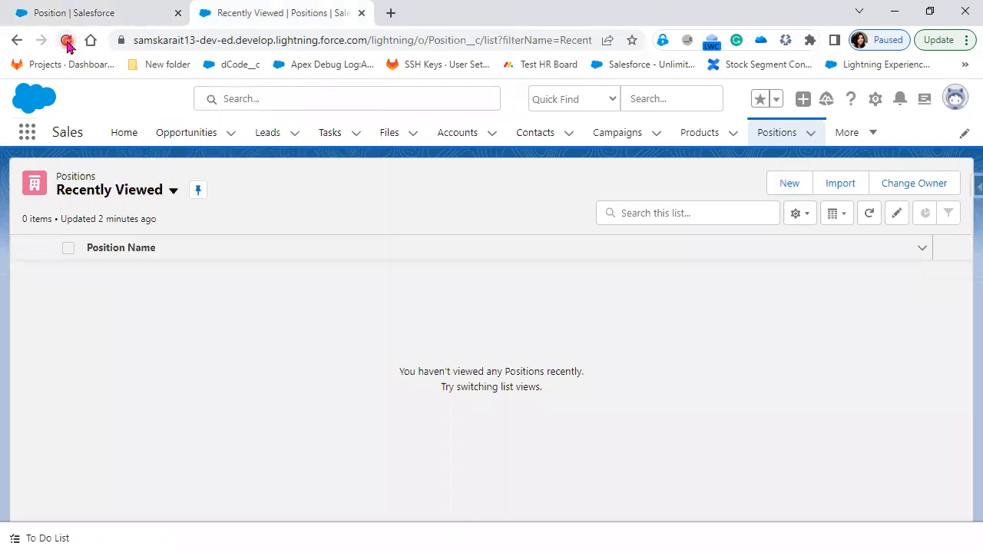
{"action": "left_click", "coordinate": [67, 41]}
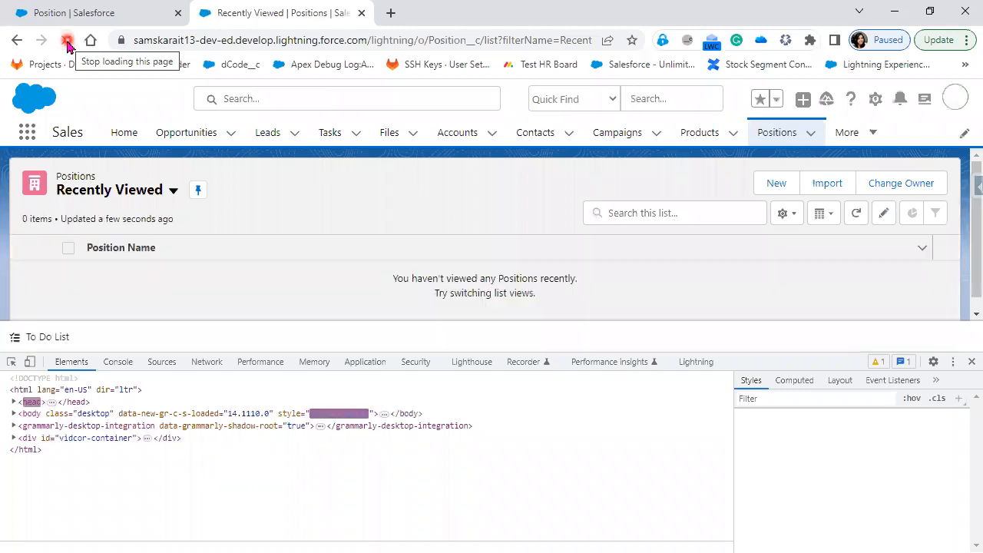
{"action": "right_click", "coordinate": [67, 44]}
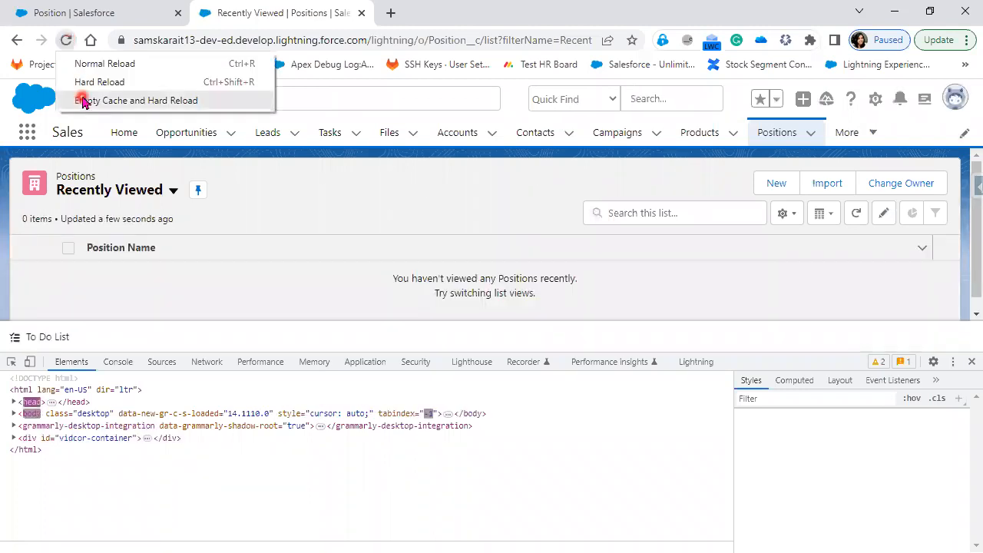
{"action": "left_click", "coordinate": [83, 101]}
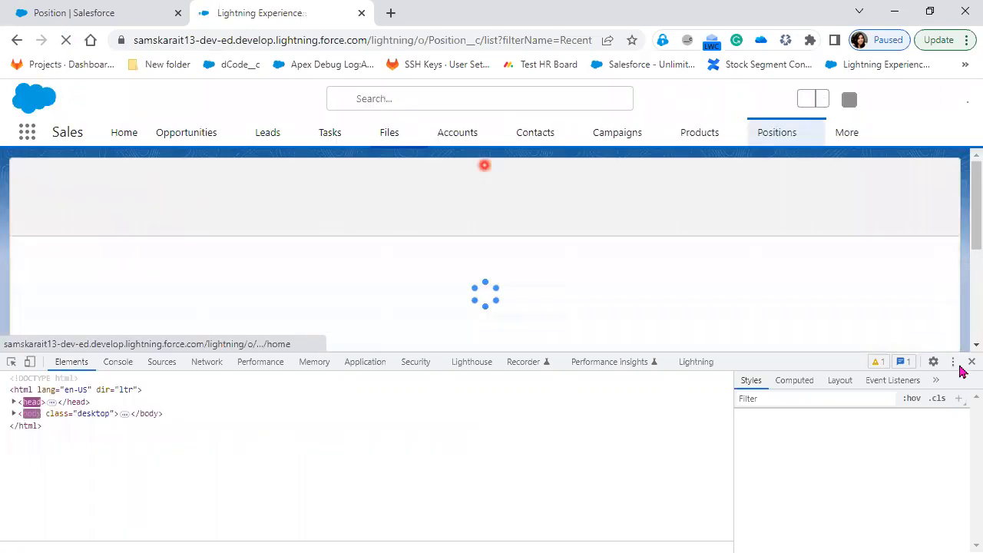
{"action": "left_click", "coordinate": [969, 363]}
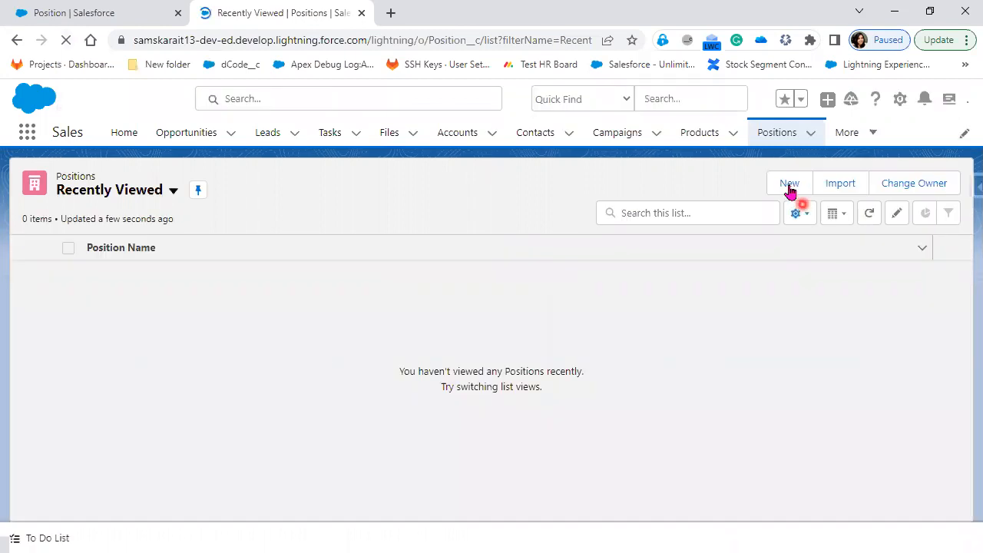
Preview the New Position form in Lightning and discard it
{"action": "left_click", "coordinate": [789, 185]}
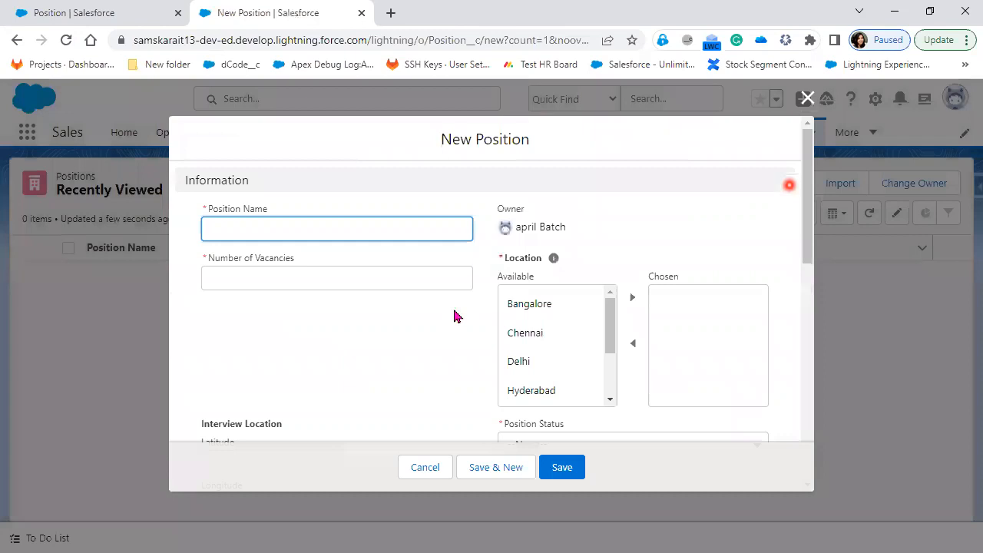
{"action": "scroll", "coordinate": [476, 297], "scroll_direction": "down", "scroll_amount": 2}
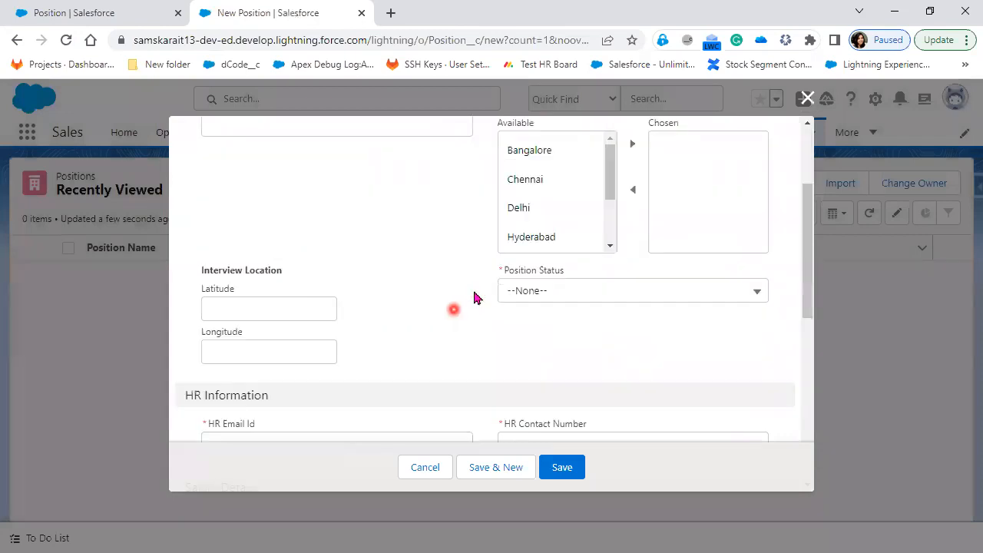
{"action": "scroll", "coordinate": [474, 296], "scroll_direction": "up", "scroll_amount": 2}
{"action": "scroll", "coordinate": [757, 153], "scroll_direction": "down", "scroll_amount": 2}
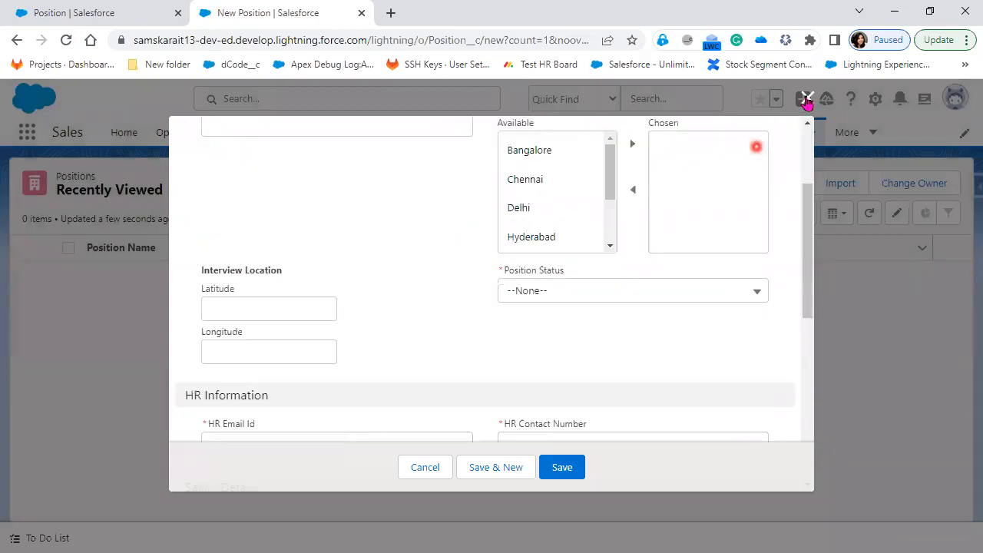
{"action": "key", "text": "Escape"}
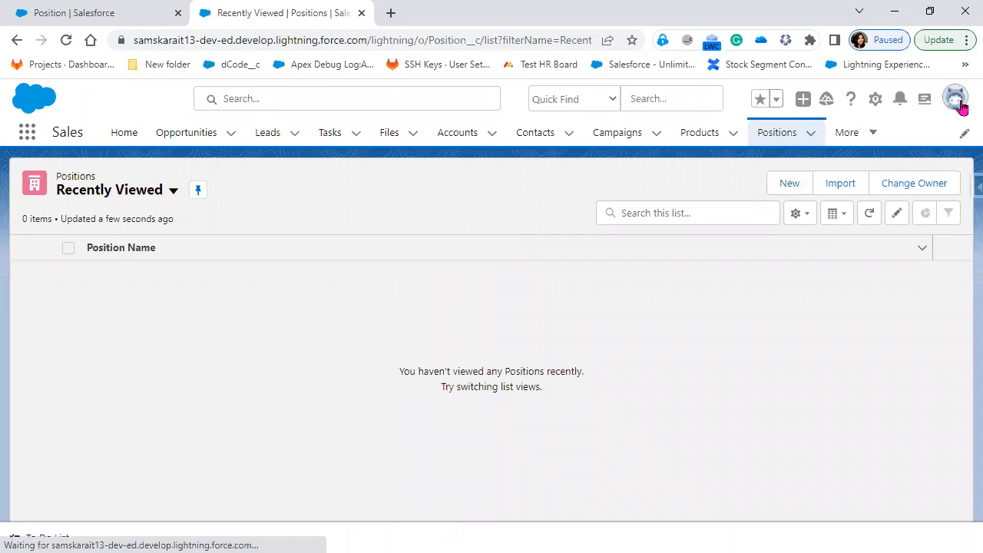
Switch from Lightning Experience to Salesforce Classic through the avatar menu
{"action": "left_click", "coordinate": [961, 107]}
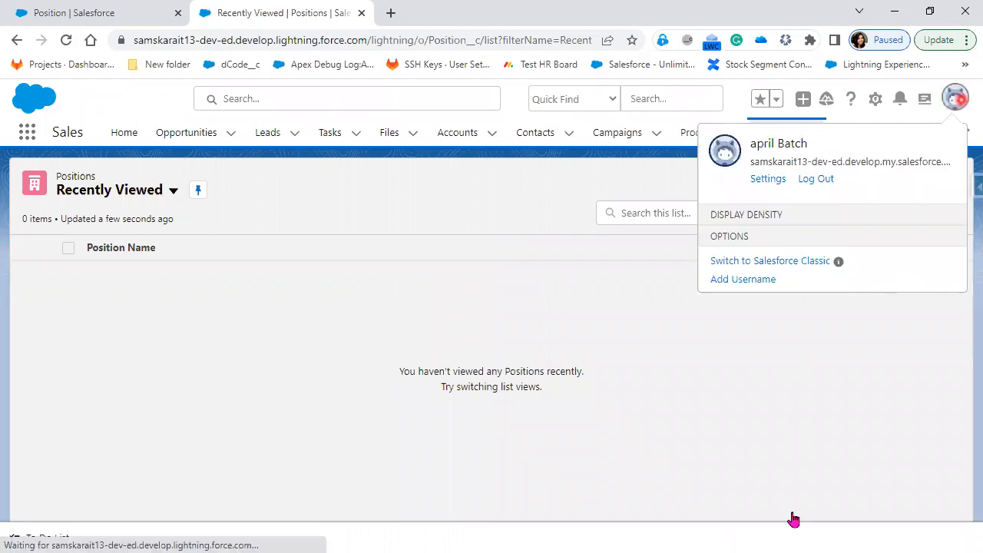
{"action": "scroll", "coordinate": [779, 535], "scroll_direction": "down", "scroll_amount": 1}
{"action": "left_click", "coordinate": [778, 550]}
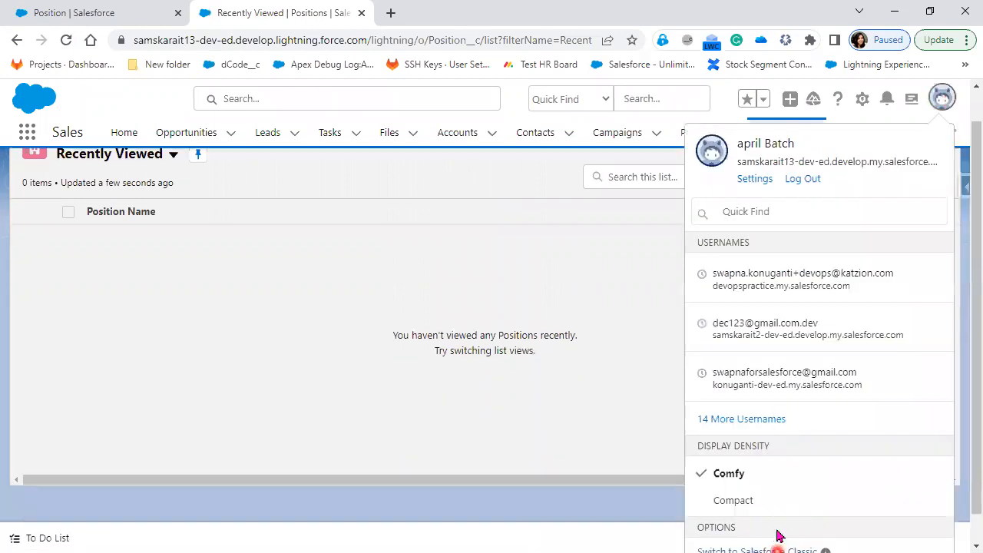
{"action": "left_click", "coordinate": [647, 133]}
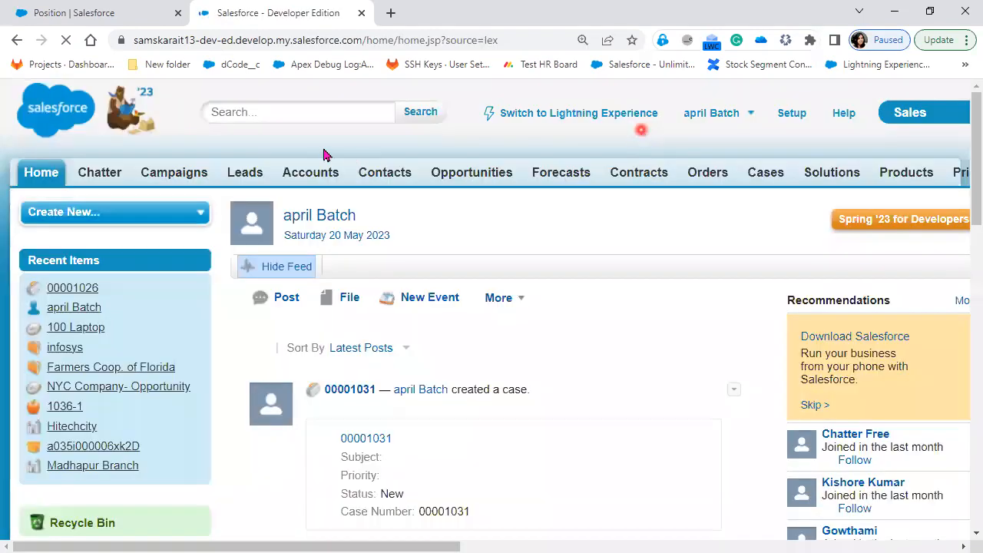
Go to the Positions home page in Classic and start a new Position record
{"action": "left_click", "coordinate": [56, 289]}
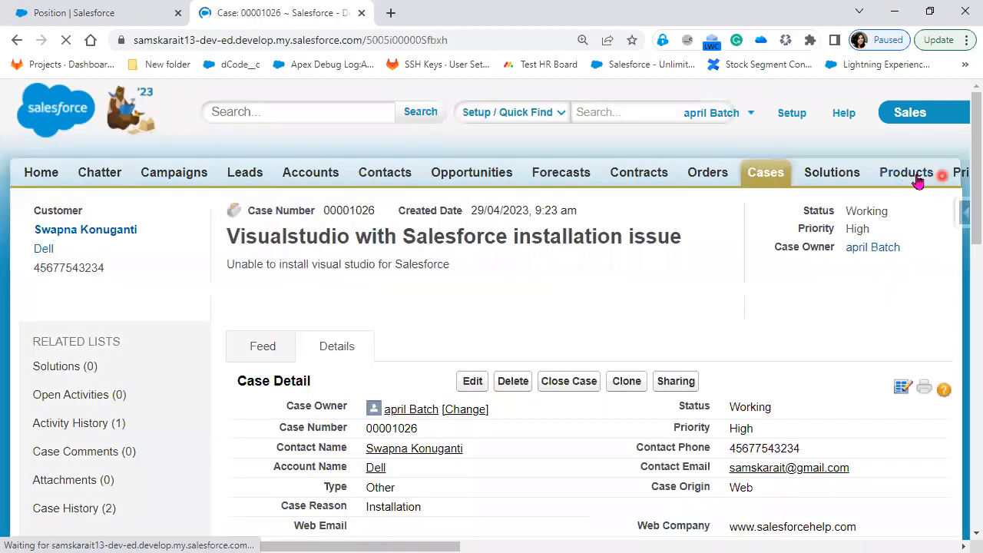
{"action": "left_click", "coordinate": [918, 180]}
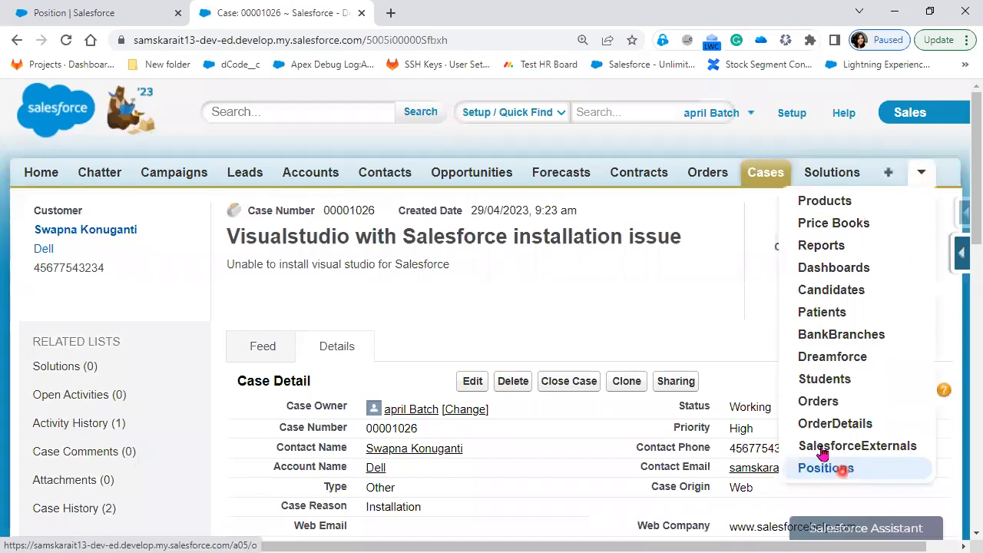
{"action": "left_click", "coordinate": [829, 467]}
{"action": "left_click", "coordinate": [468, 317]}
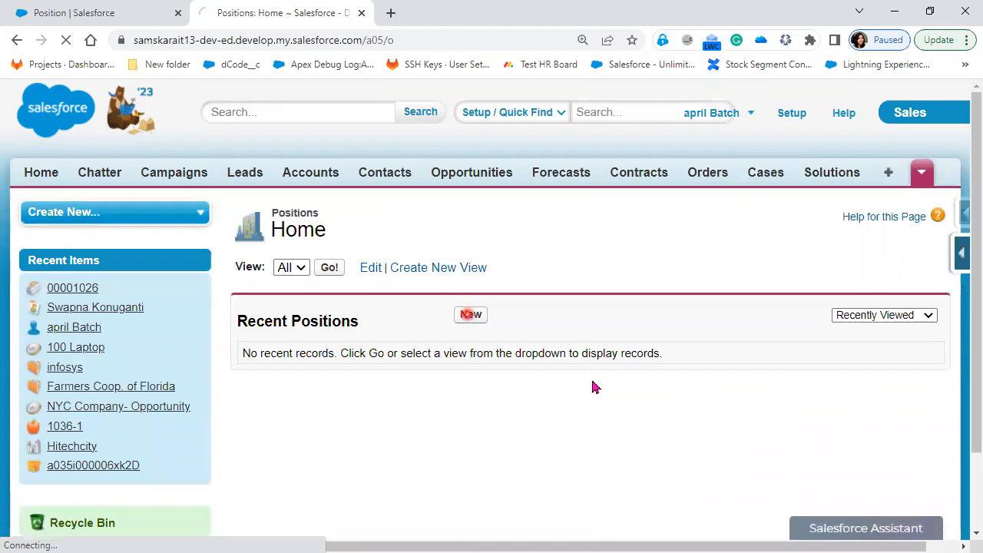
Click through the Information and HR Information fields, including Interview Location (Longitude)
{"action": "left_click", "coordinate": [571, 415]}
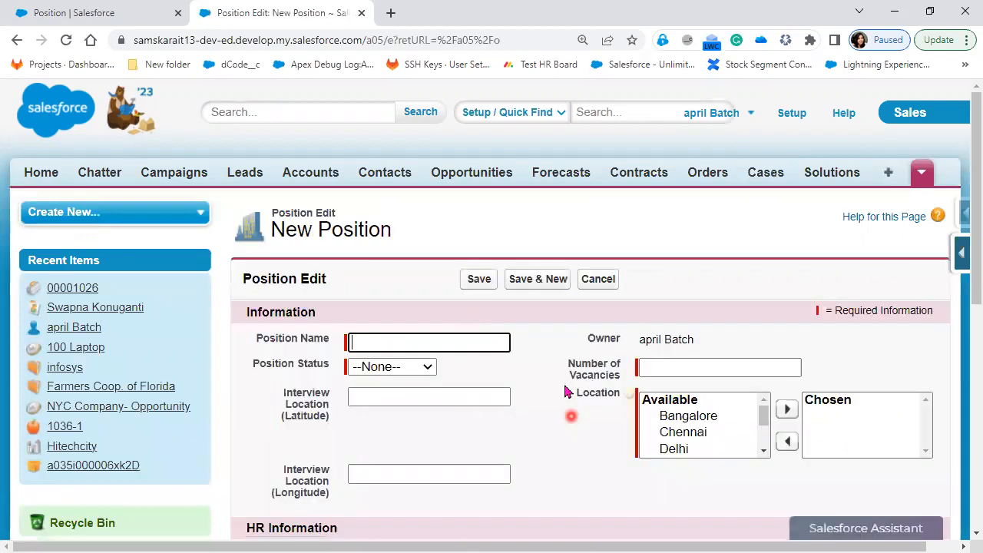
{"action": "left_click", "coordinate": [621, 327]}
{"action": "scroll", "coordinate": [496, 390], "scroll_direction": "down", "scroll_amount": 1}
{"action": "left_click", "coordinate": [604, 290]}
{"action": "left_click", "coordinate": [610, 333]}
{"action": "left_click", "coordinate": [639, 337]}
{"action": "left_click", "coordinate": [405, 400]}
Scroll to Description and back, noting Passport and Travel Required still under Salary Details
{"action": "scroll", "coordinate": [404, 400], "scroll_direction": "down", "scroll_amount": 1}
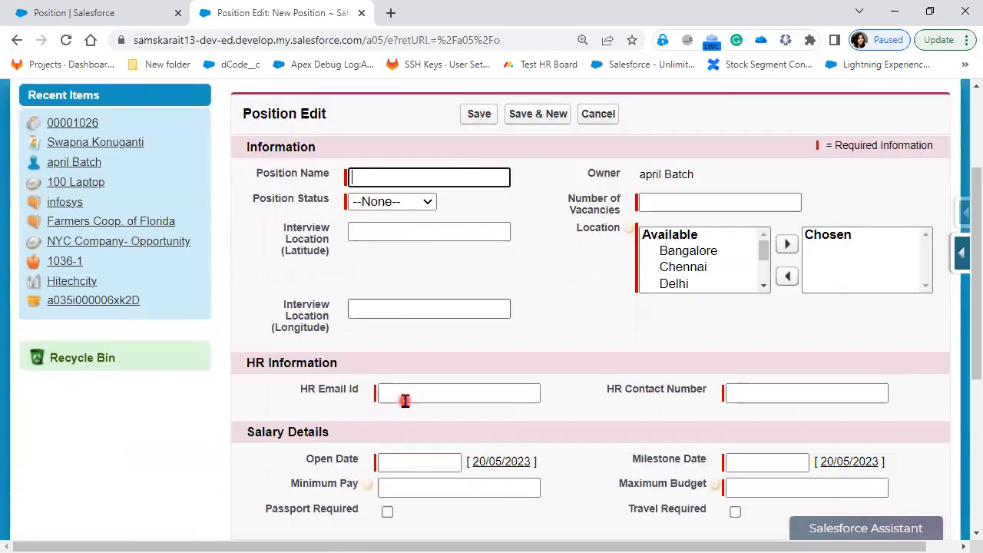
{"action": "scroll", "coordinate": [405, 401], "scroll_direction": "down", "scroll_amount": 3}
{"action": "left_click", "coordinate": [346, 204]}
{"action": "left_click", "coordinate": [361, 410]}
{"action": "left_click", "coordinate": [390, 263]}
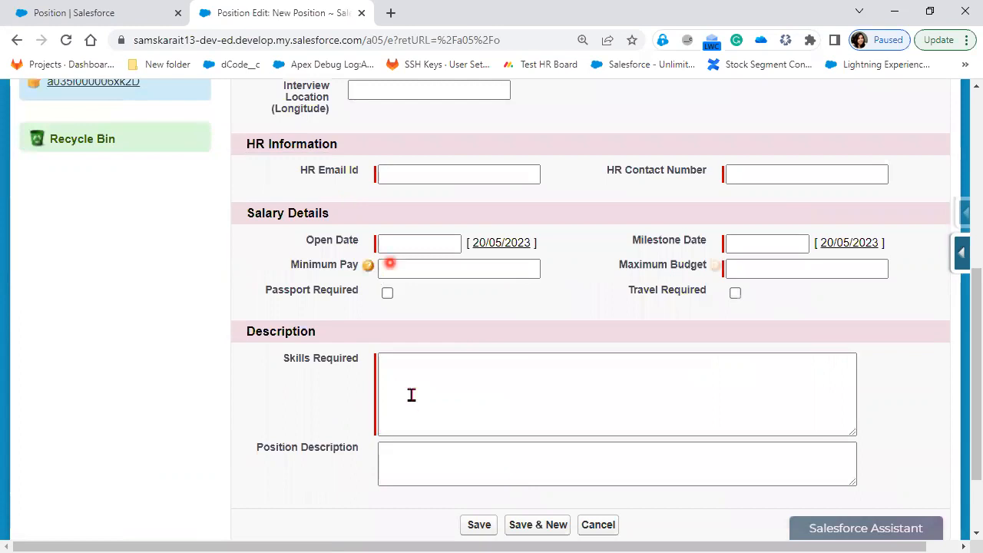
{"action": "scroll", "coordinate": [411, 395], "scroll_direction": "up", "scroll_amount": 2}
{"action": "scroll", "coordinate": [411, 395], "scroll_direction": "down", "scroll_amount": 2}
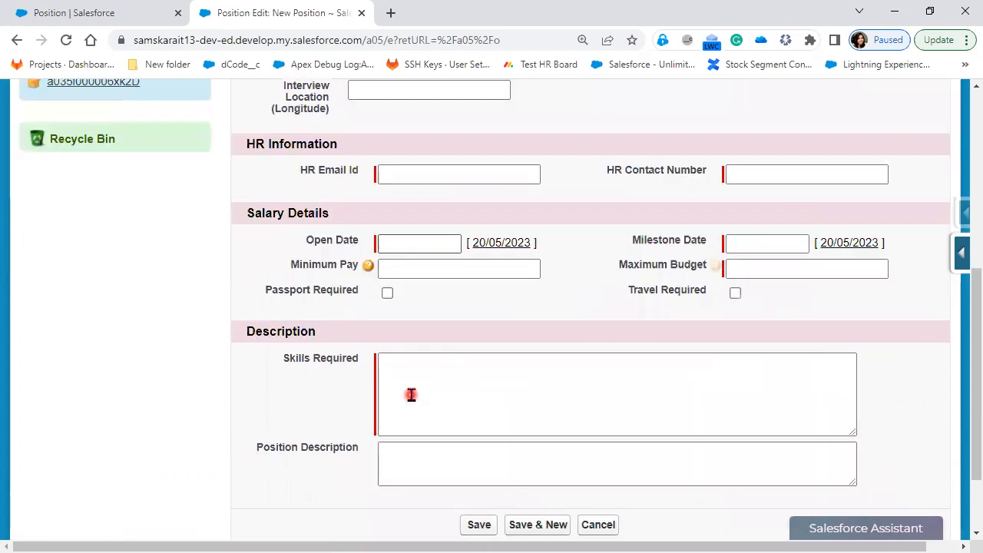
{"action": "scroll", "coordinate": [411, 395], "scroll_direction": "up", "scroll_amount": 2}
{"action": "scroll", "coordinate": [411, 394], "scroll_direction": "up", "scroll_amount": 4}
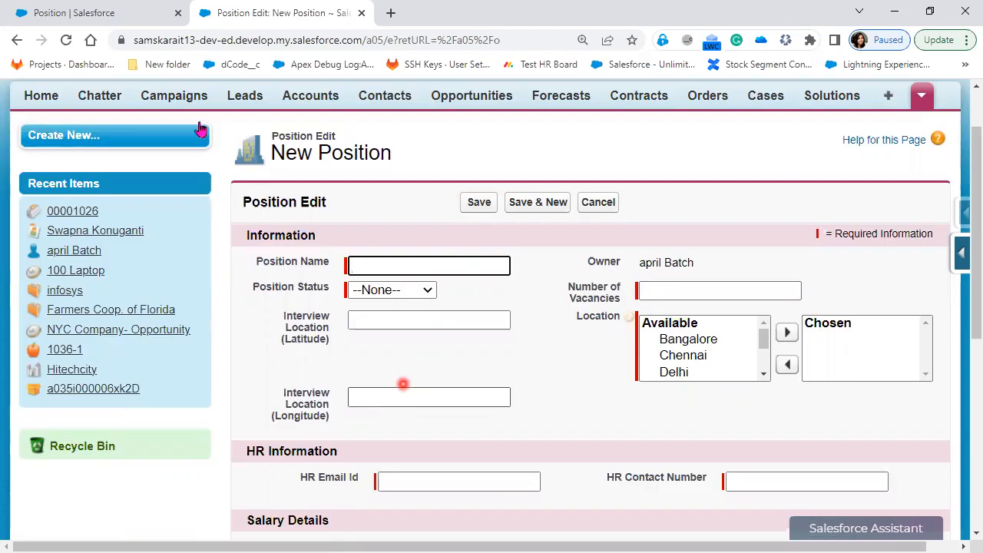
Open Custom Position Layout in the Position page layout editor and scroll through it
{"action": "left_click", "coordinate": [114, 15]}
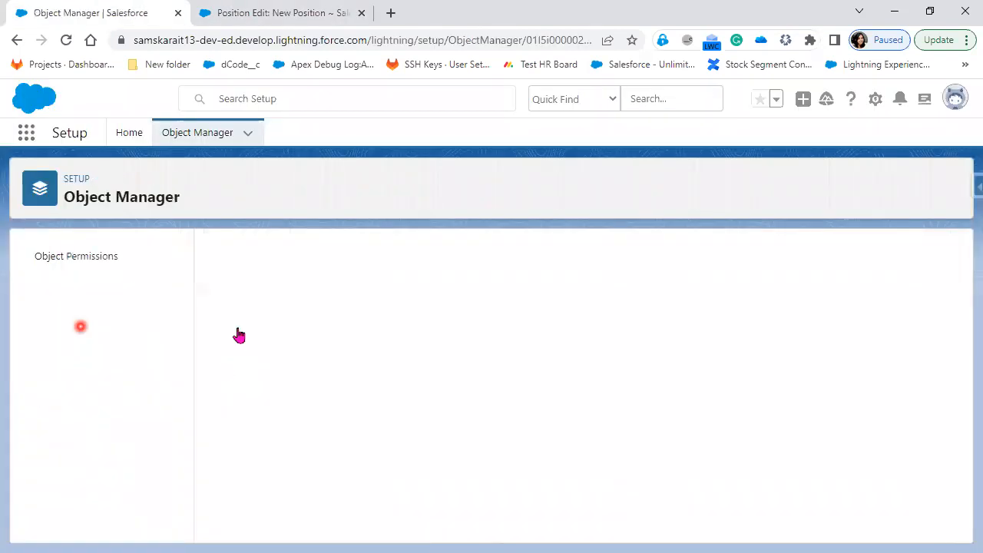
{"action": "left_click", "coordinate": [220, 322]}
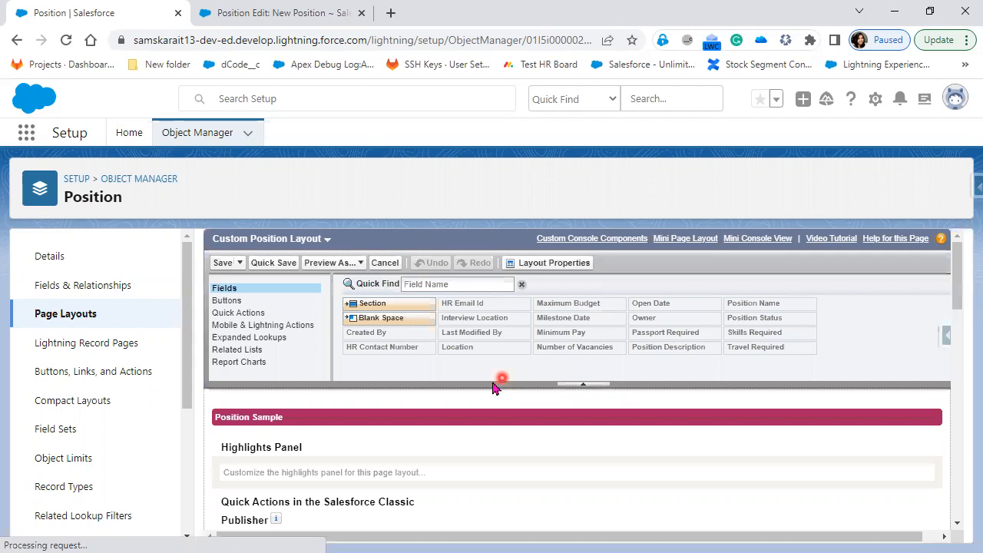
{"action": "scroll", "coordinate": [494, 388], "scroll_direction": "down", "scroll_amount": 5}
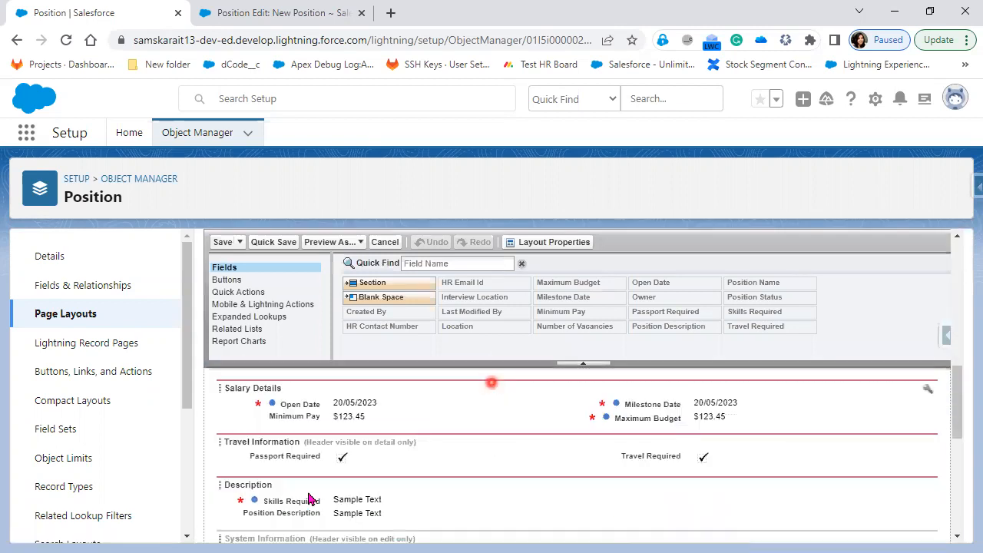
{"action": "scroll", "coordinate": [312, 496], "scroll_direction": "down", "scroll_amount": 3}
{"action": "scroll", "coordinate": [316, 492], "scroll_direction": "up", "scroll_amount": 3}
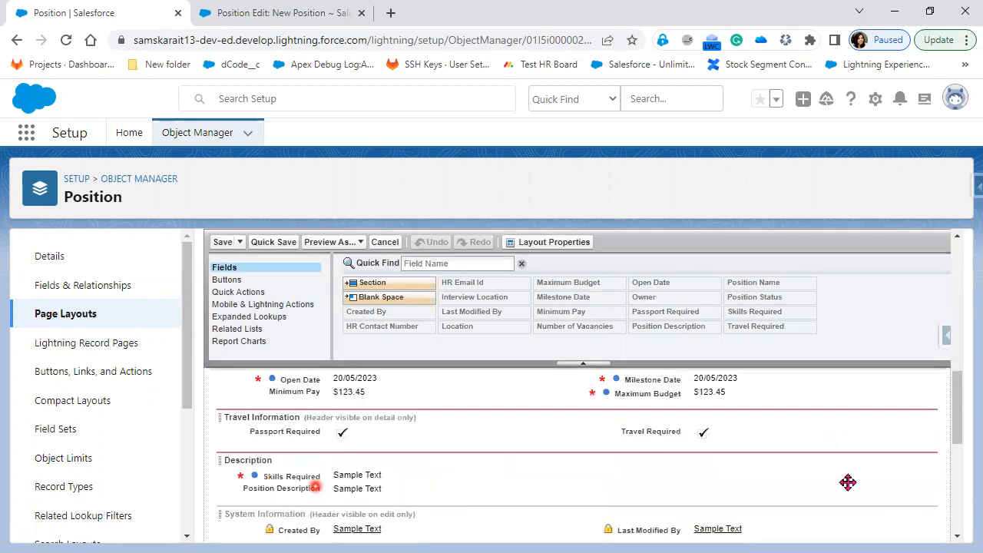
{"action": "scroll", "coordinate": [884, 472], "scroll_direction": "up", "scroll_amount": 1}
Make the Travel Information section header display on the Edit Page as well as Detail Page
{"action": "left_click", "coordinate": [927, 437]}
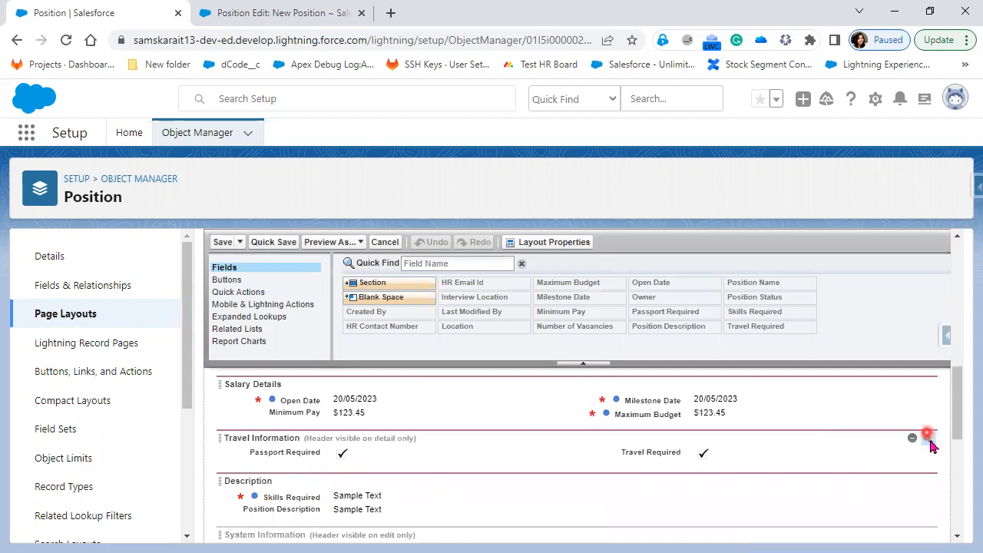
{"action": "left_click", "coordinate": [568, 362]}
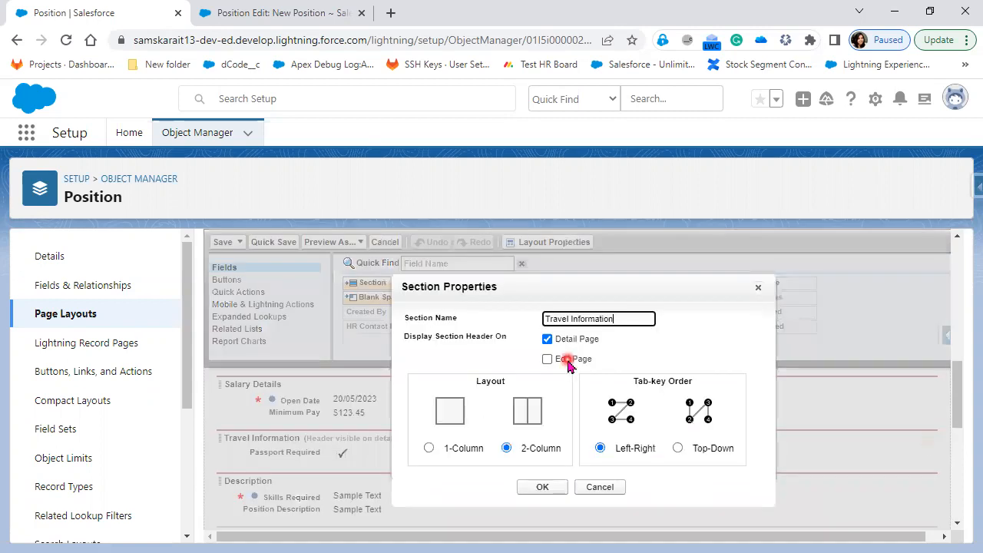
{"action": "left_click", "coordinate": [545, 491]}
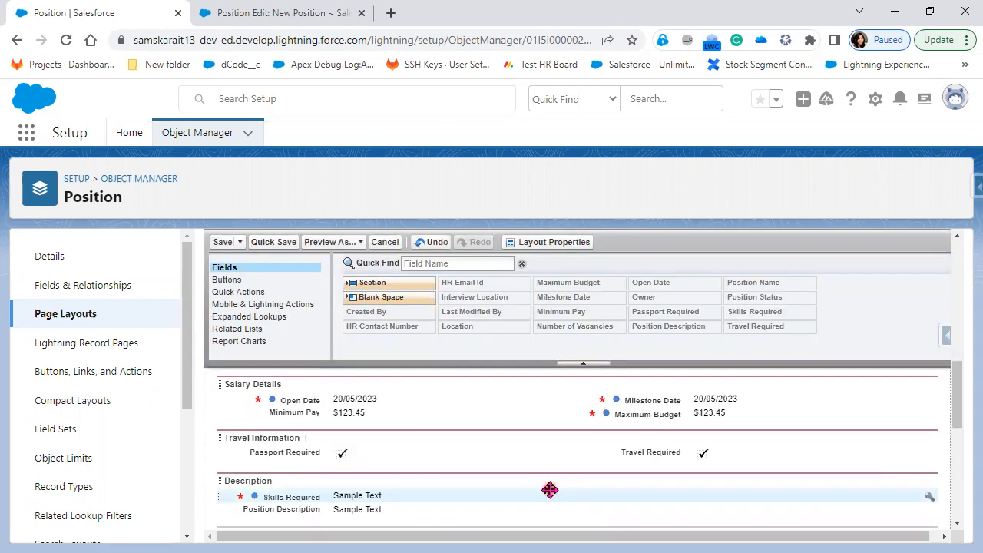
{"action": "left_click", "coordinate": [249, 511]}
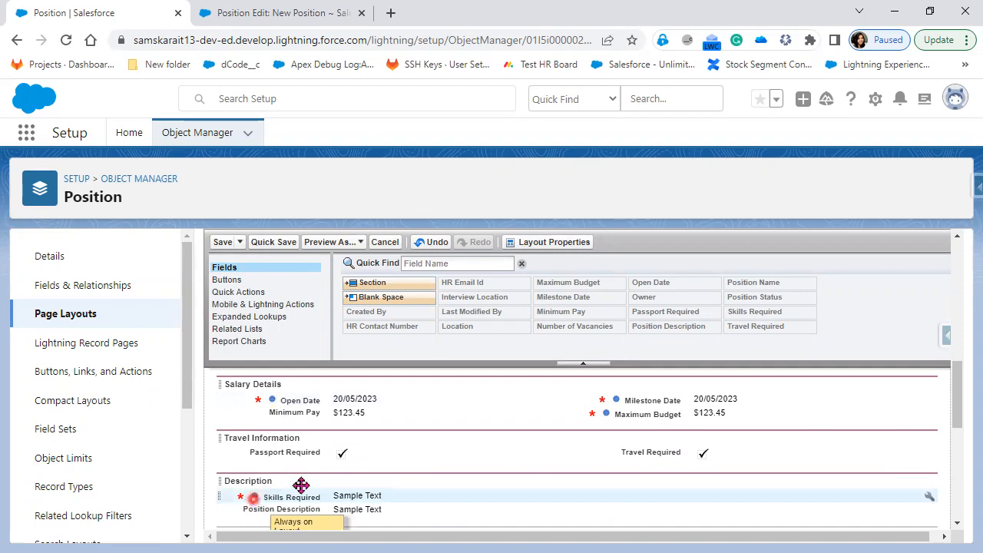
{"action": "scroll", "coordinate": [586, 509], "scroll_direction": "up", "scroll_amount": 2}
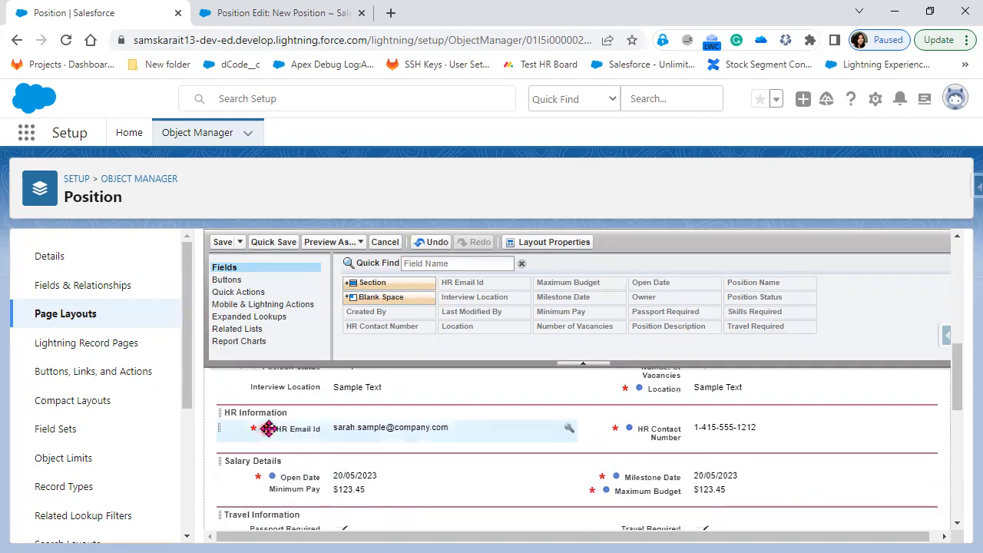
{"action": "scroll", "coordinate": [548, 479], "scroll_direction": "up", "scroll_amount": 4}
{"action": "scroll", "coordinate": [548, 479], "scroll_direction": "down", "scroll_amount": 2}
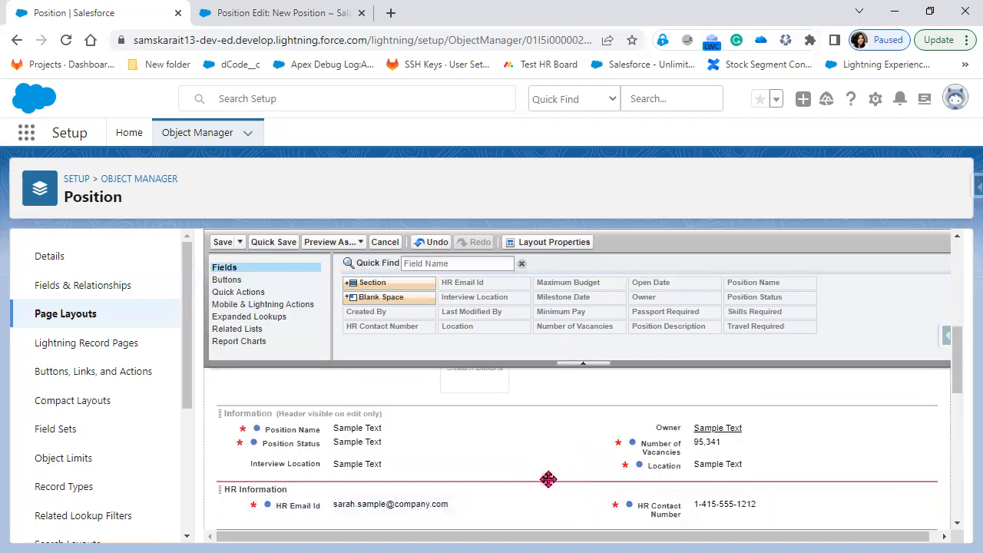
{"action": "scroll", "coordinate": [549, 479], "scroll_direction": "down", "scroll_amount": 5}
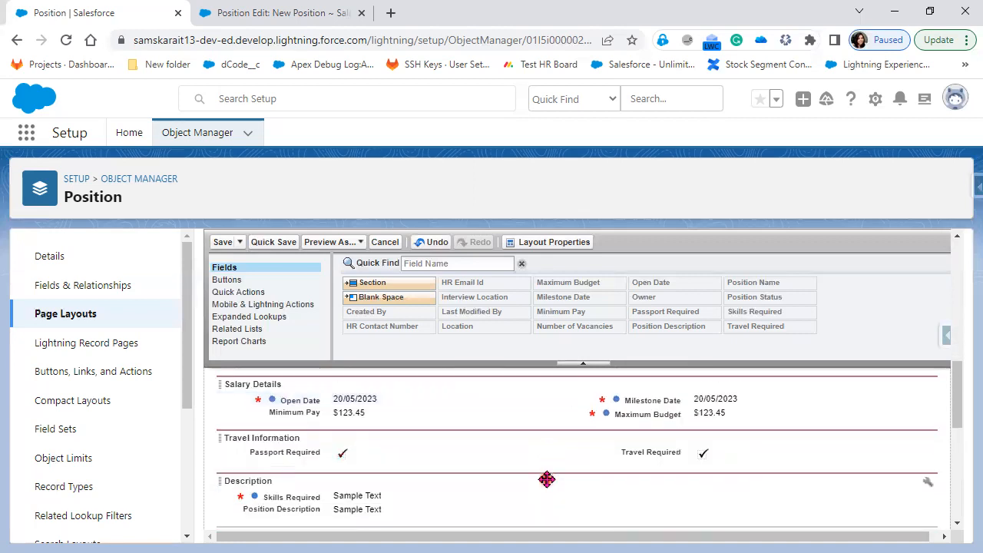
{"action": "scroll", "coordinate": [547, 480], "scroll_direction": "down", "scroll_amount": 2}
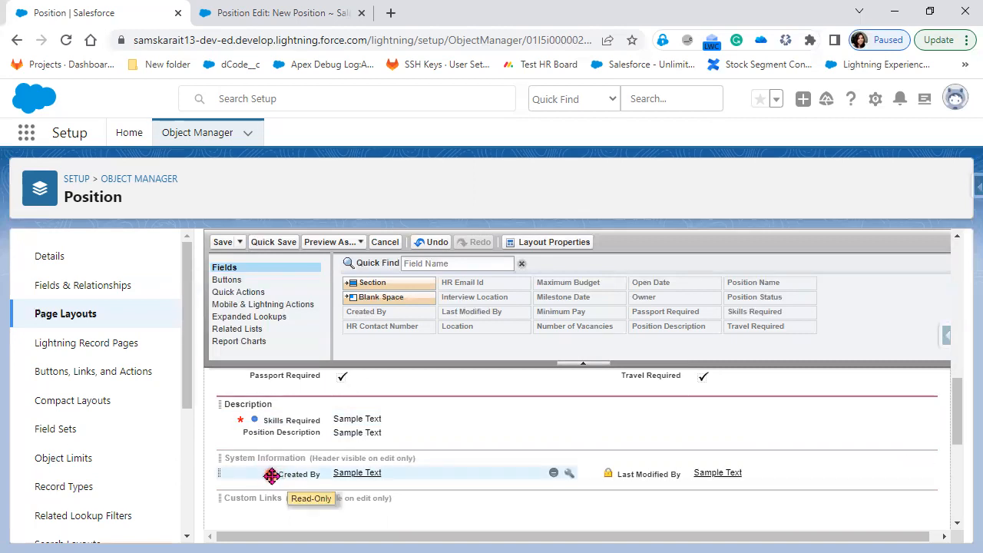
{"action": "left_click", "coordinate": [446, 479]}
{"action": "scroll", "coordinate": [443, 481], "scroll_direction": "up", "scroll_amount": 5}
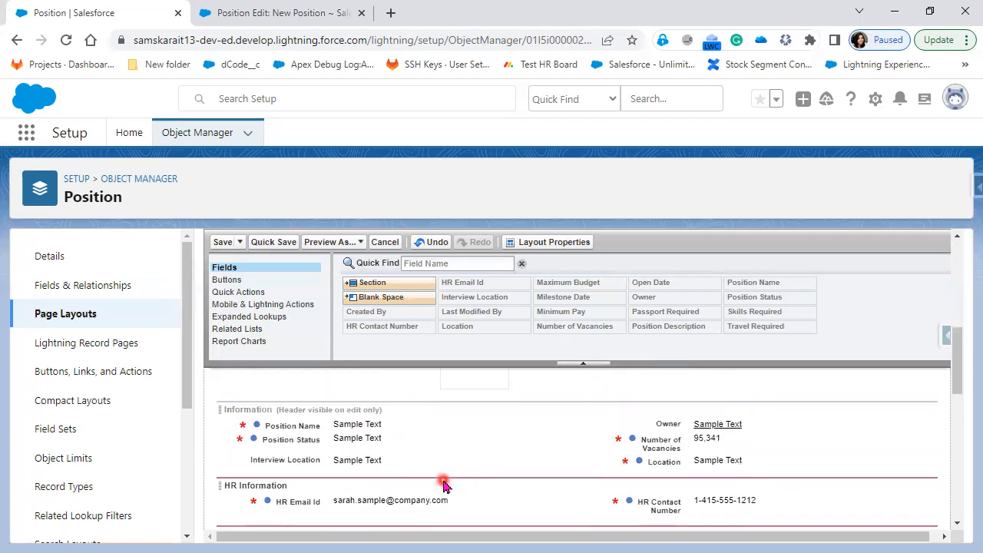
{"action": "scroll", "coordinate": [347, 463], "scroll_direction": "down", "scroll_amount": 2}
{"action": "scroll", "coordinate": [347, 464], "scroll_direction": "up", "scroll_amount": 3}
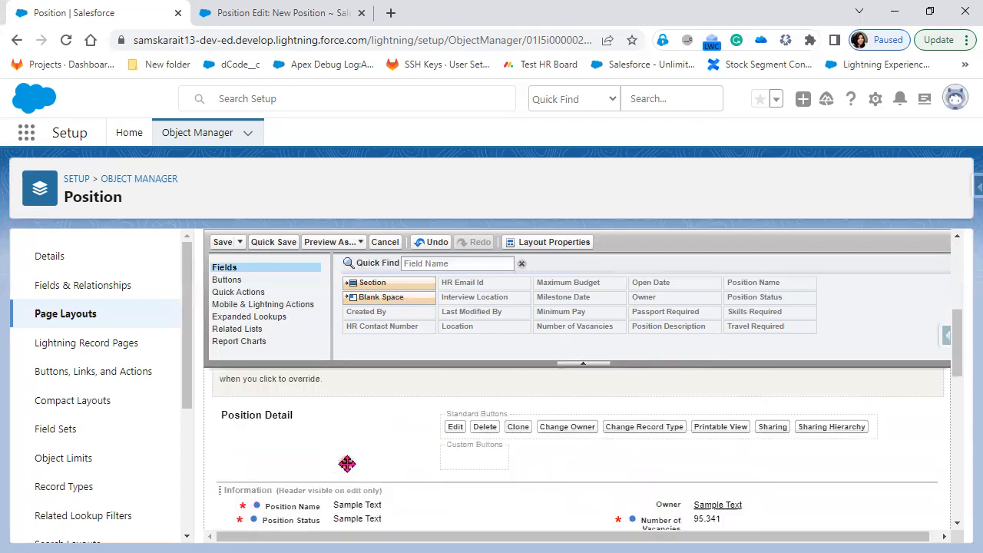
{"action": "scroll", "coordinate": [347, 463], "scroll_direction": "down", "scroll_amount": 6}
{"action": "scroll", "coordinate": [347, 463], "scroll_direction": "up", "scroll_amount": 5}
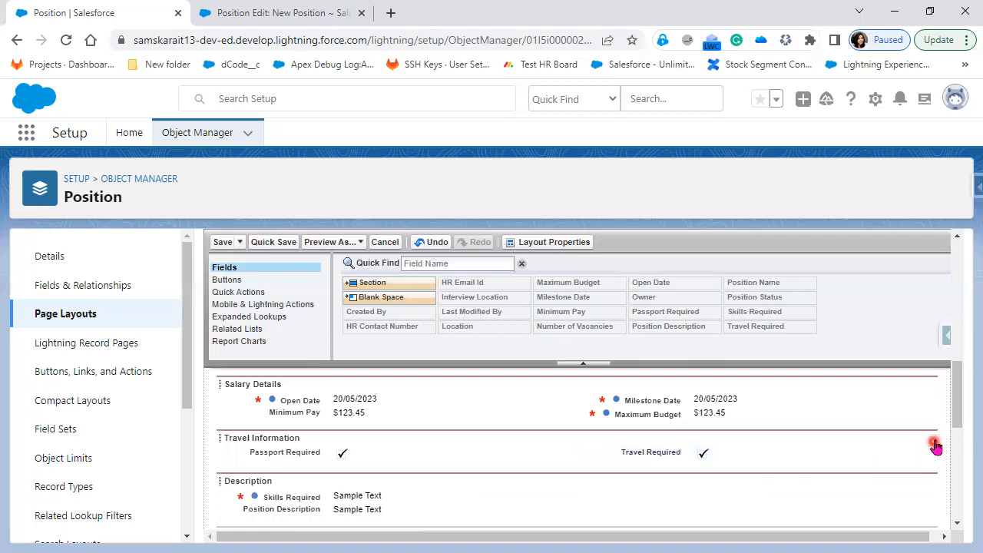
{"action": "left_click", "coordinate": [913, 438]}
{"action": "left_click", "coordinate": [598, 484]}
Reload the Classic New Position form and scroll to look for the layout change
{"action": "left_click", "coordinate": [296, 13]}
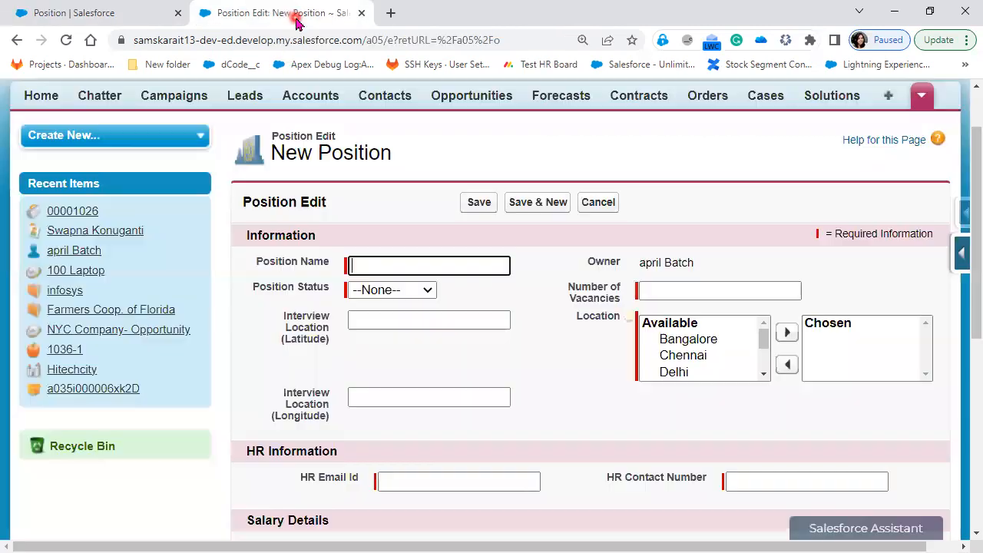
{"action": "left_click", "coordinate": [66, 40]}
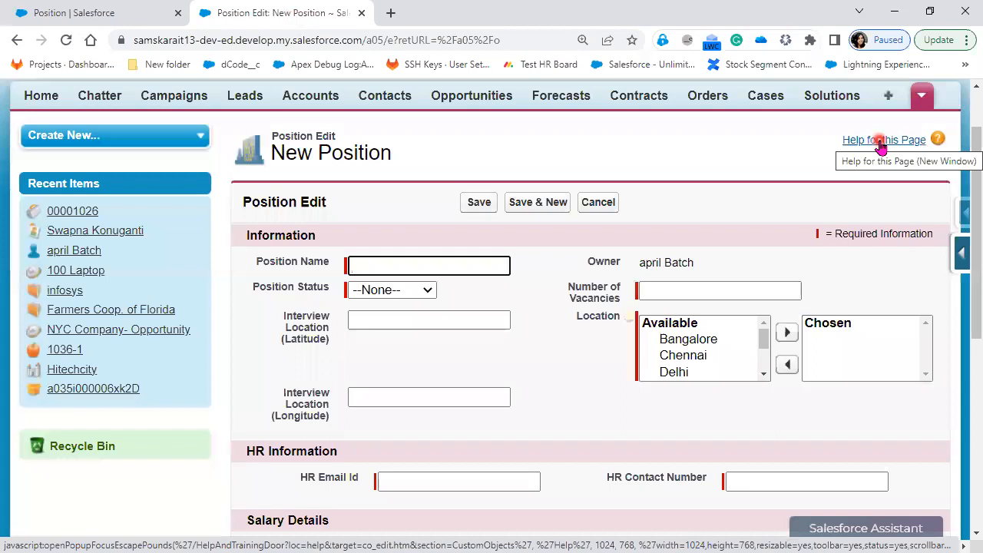
{"action": "scroll", "coordinate": [662, 410], "scroll_direction": "down", "scroll_amount": 4}
{"action": "scroll", "coordinate": [664, 415], "scroll_direction": "up", "scroll_amount": 4}
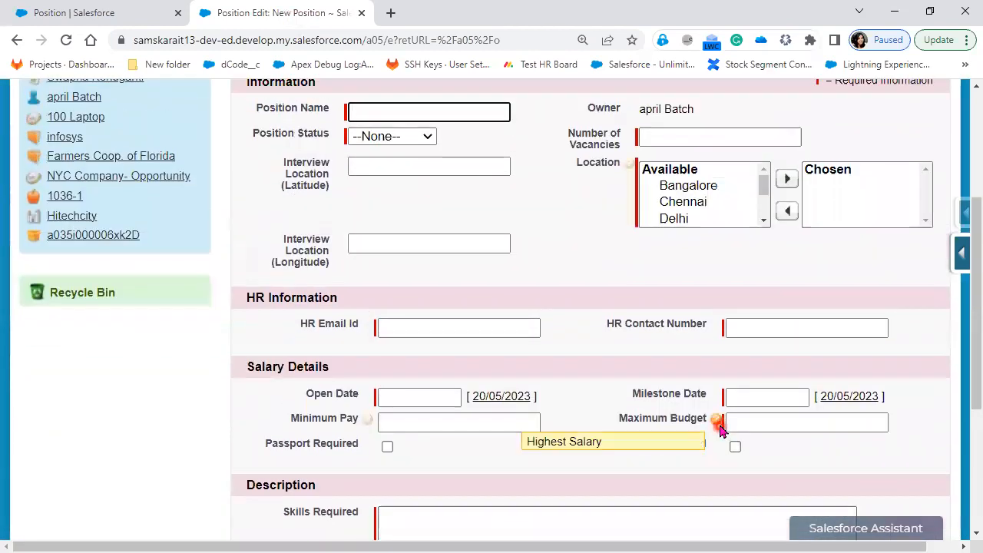
{"action": "scroll", "coordinate": [719, 431], "scroll_direction": "down", "scroll_amount": 5}
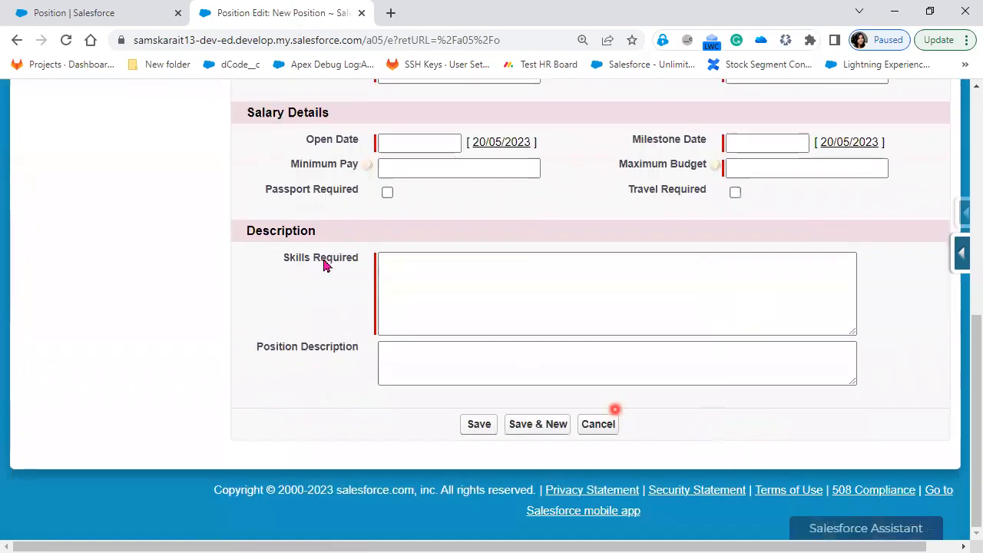
{"action": "left_click", "coordinate": [66, 40]}
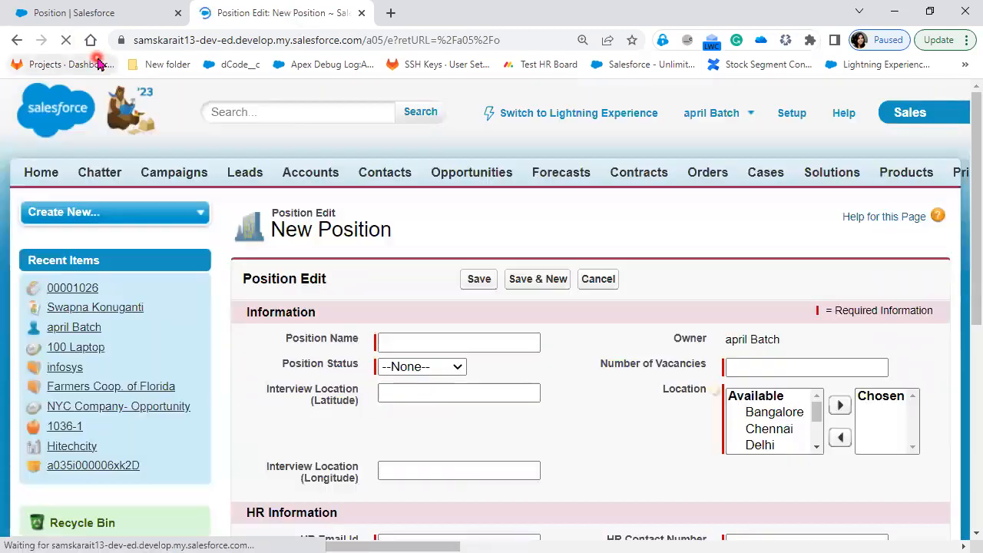
{"action": "scroll", "coordinate": [384, 231], "scroll_direction": "down", "scroll_amount": 3}
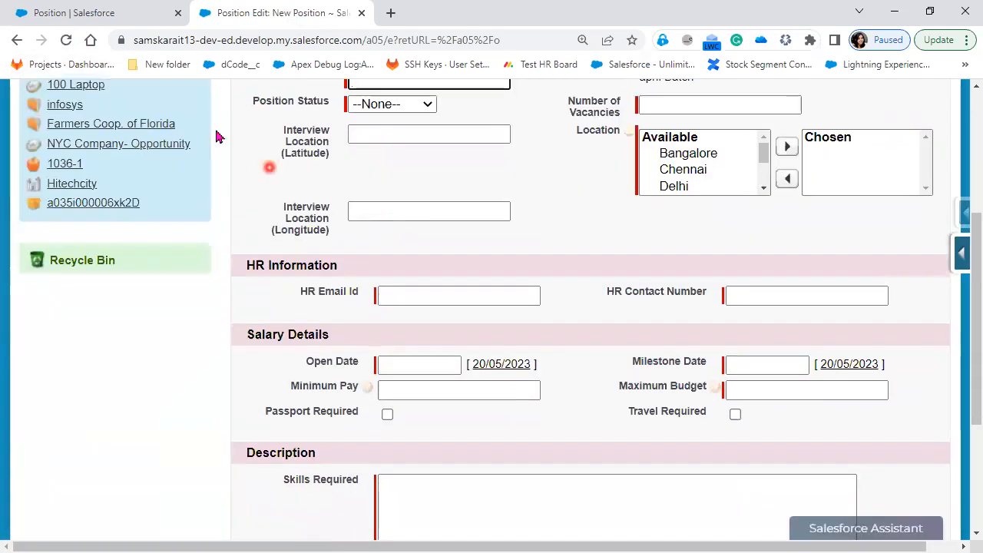
Open DevTools and run Empty Cache and Hard Reload on the New Position form
{"action": "right_click", "coordinate": [322, 273]}
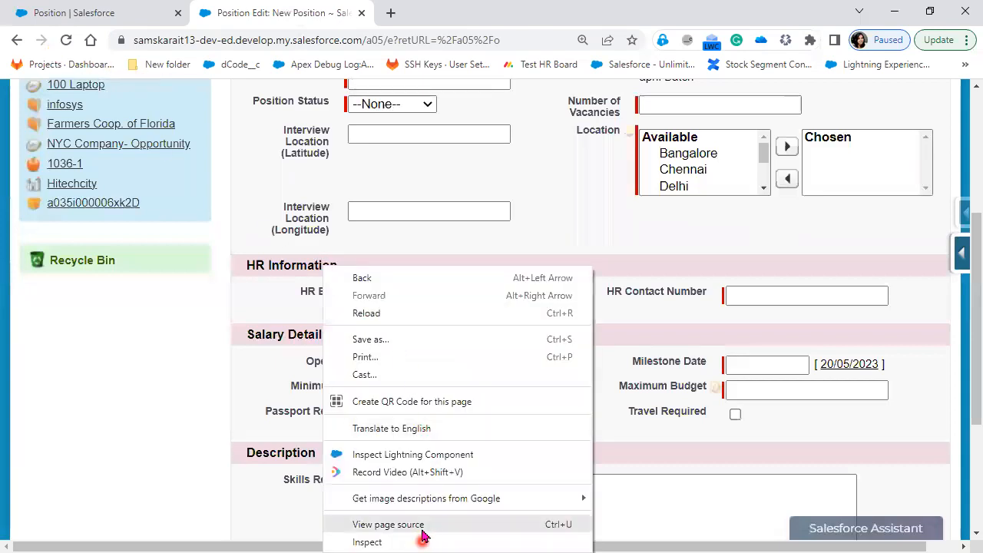
{"action": "left_click", "coordinate": [100, 108]}
{"action": "key", "text": "F12"}
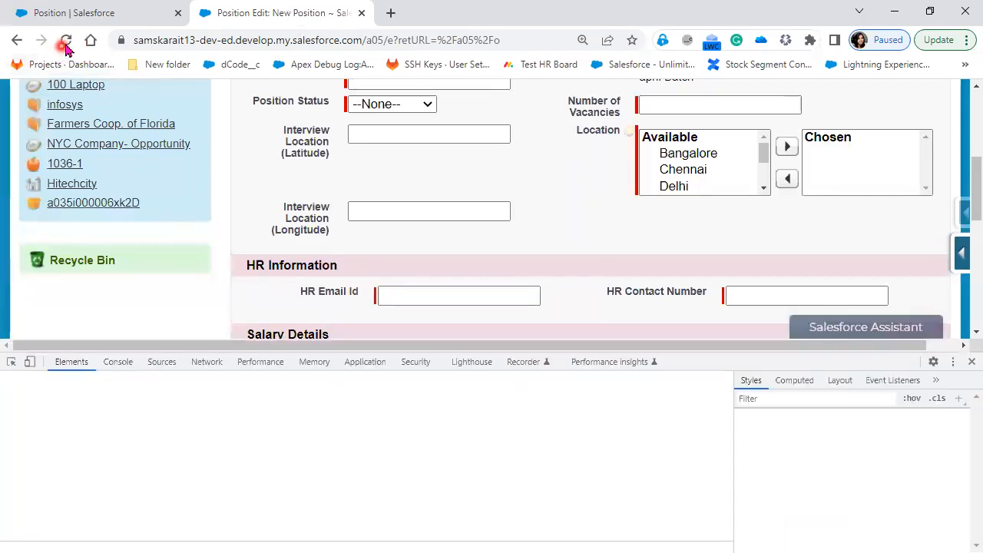
{"action": "right_click", "coordinate": [66, 40]}
{"action": "left_click", "coordinate": [86, 100]}
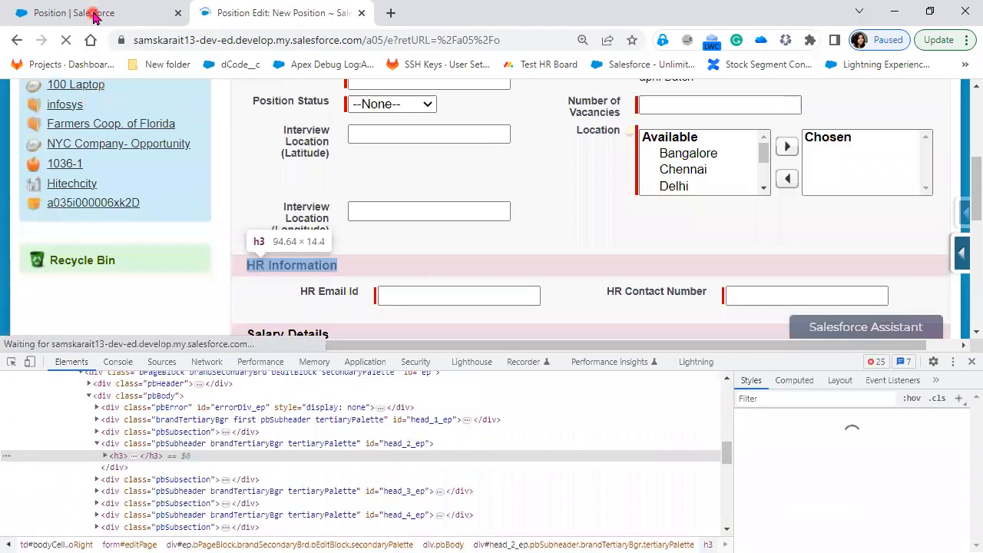
Save the Custom Position Layout, then reload the New Position form
{"action": "left_click", "coordinate": [70, 13]}
{"action": "left_click", "coordinate": [220, 242]}
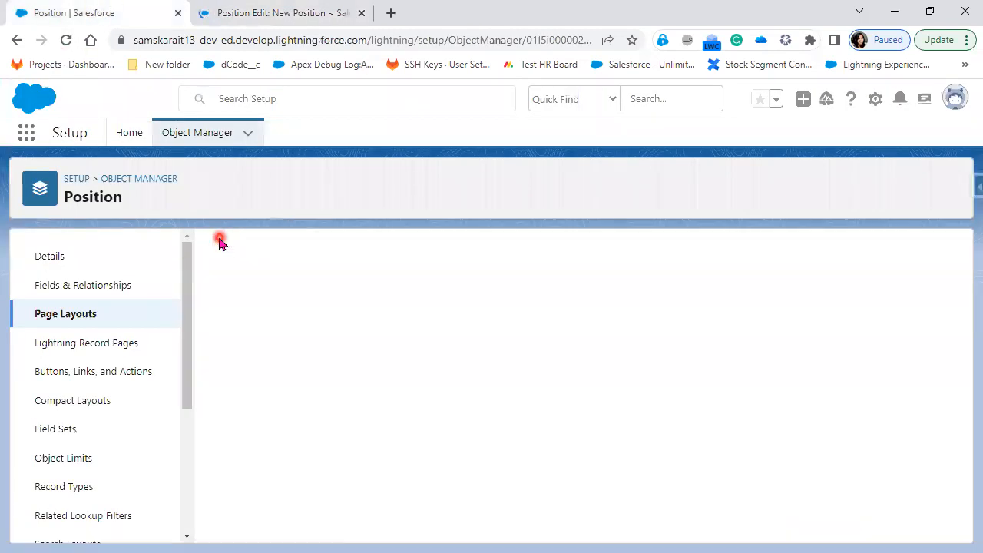
{"action": "left_click", "coordinate": [309, 11]}
{"action": "left_click", "coordinate": [66, 40]}
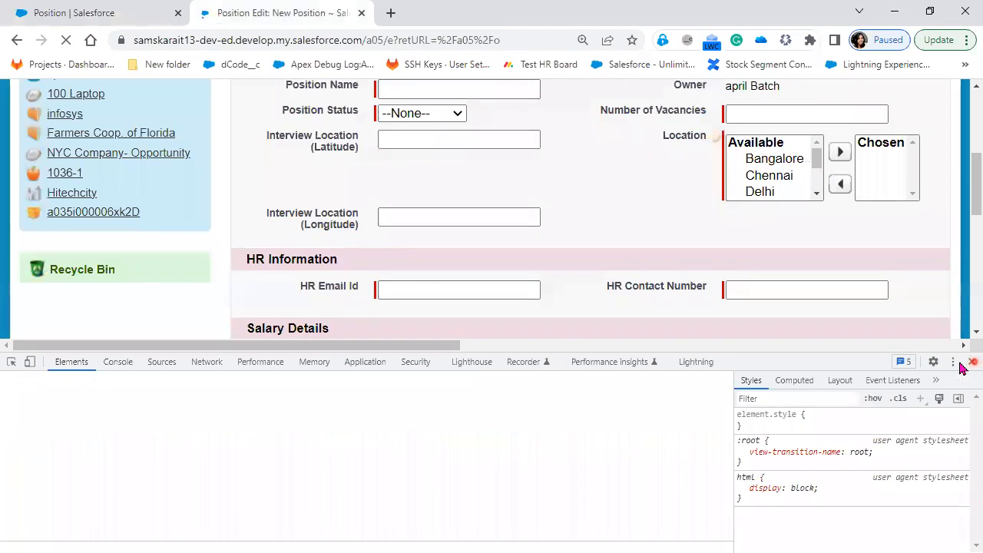
Close DevTools and verify the form's new Travel Information section with Passport and Travel Required
{"action": "left_click", "coordinate": [969, 363]}
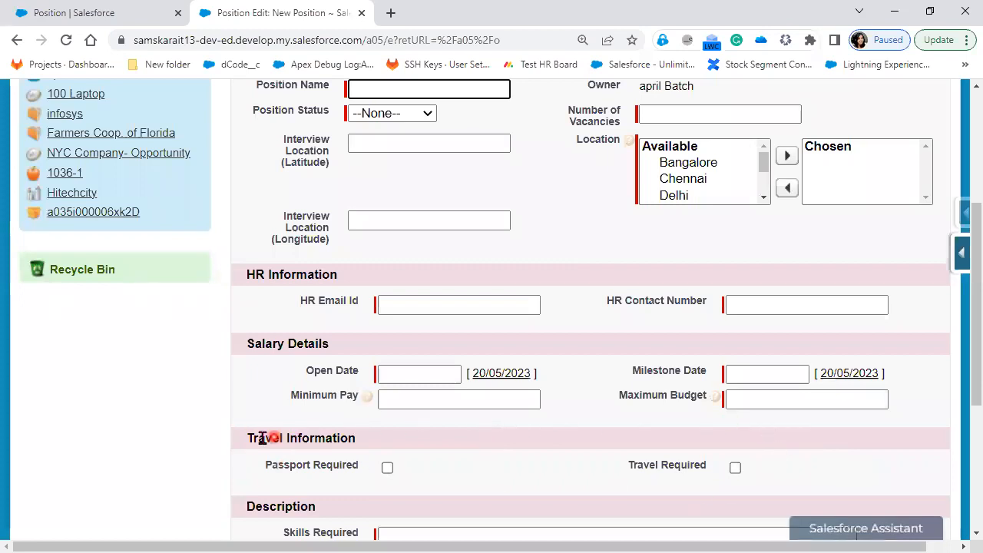
{"action": "scroll", "coordinate": [257, 436], "scroll_direction": "up", "scroll_amount": 2}
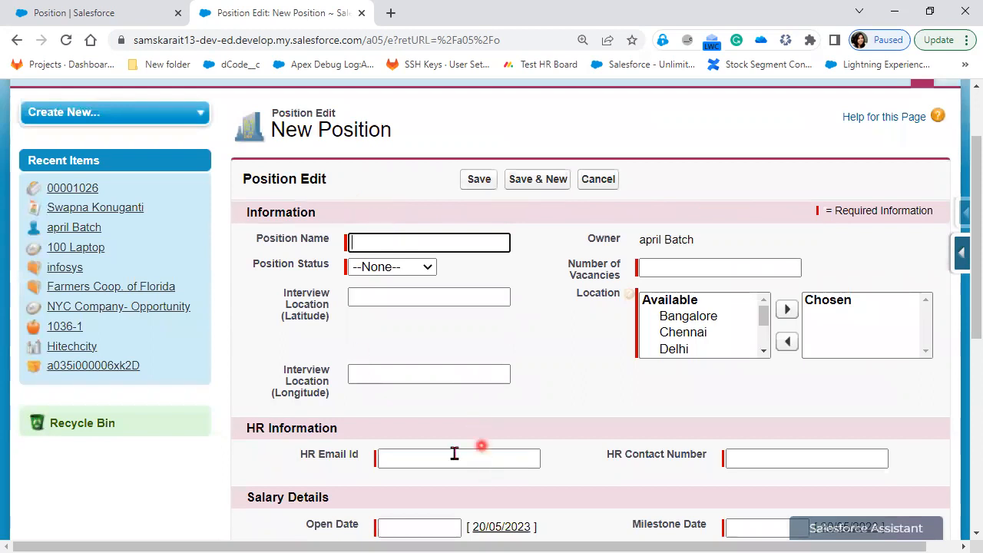
{"action": "scroll", "coordinate": [454, 453], "scroll_direction": "down", "scroll_amount": 1}
{"action": "scroll", "coordinate": [446, 450], "scroll_direction": "down", "scroll_amount": 2}
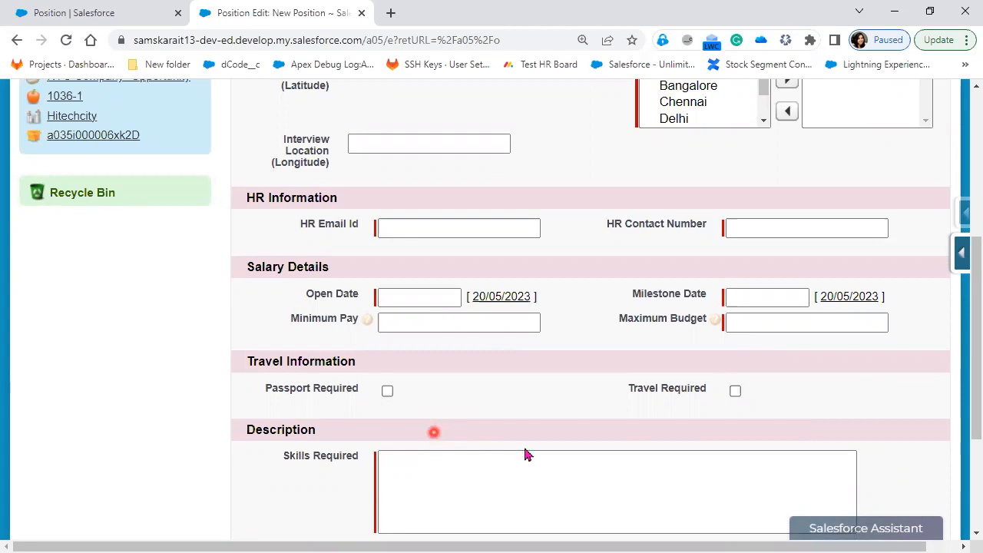
{"action": "scroll", "coordinate": [526, 455], "scroll_direction": "up", "scroll_amount": 3}
{"action": "scroll", "coordinate": [524, 448], "scroll_direction": "up", "scroll_amount": 2}
{"action": "left_click", "coordinate": [69, 40]}
Review Custom Position Layout's Travel Information section with Passport Required and Travel Required, then return to the form
{"action": "left_click", "coordinate": [71, 13]}
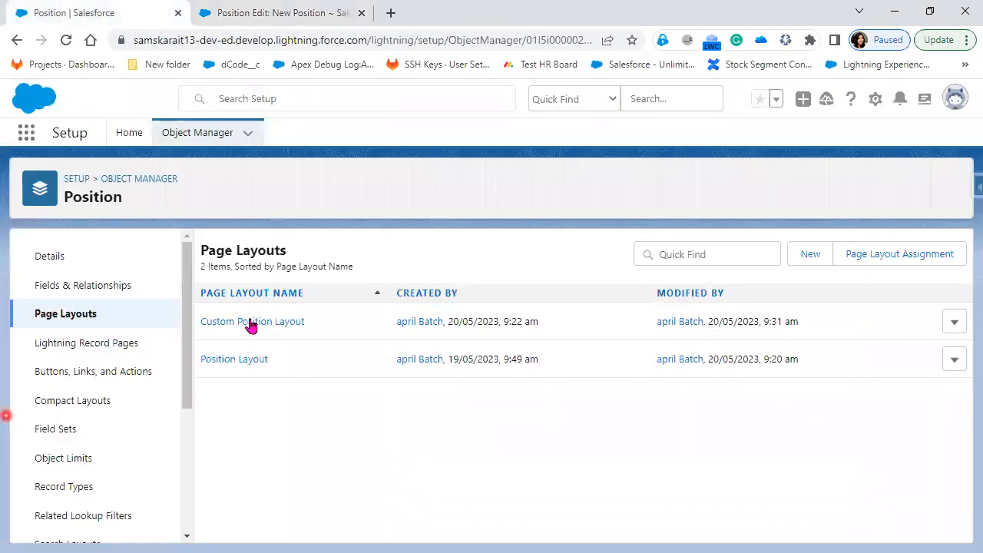
{"action": "left_click", "coordinate": [253, 321]}
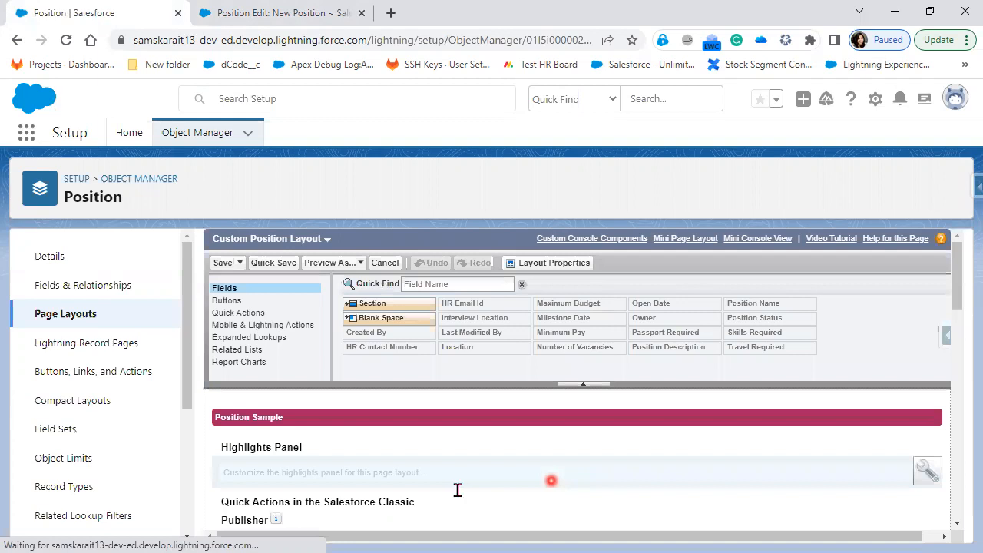
{"action": "scroll", "coordinate": [457, 491], "scroll_direction": "down", "scroll_amount": 5}
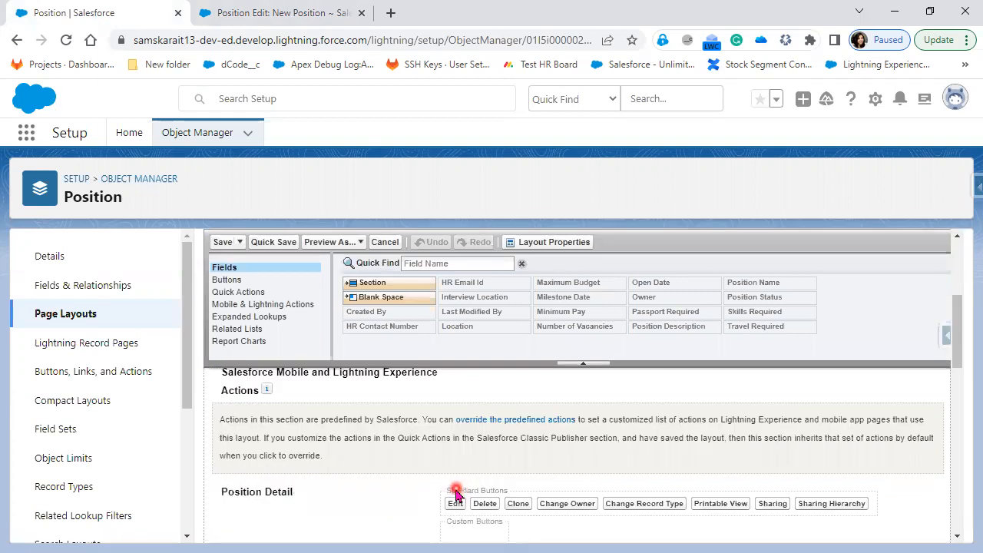
{"action": "scroll", "coordinate": [456, 496], "scroll_direction": "down", "scroll_amount": 5}
{"action": "scroll", "coordinate": [323, 384], "scroll_direction": "down", "scroll_amount": 3}
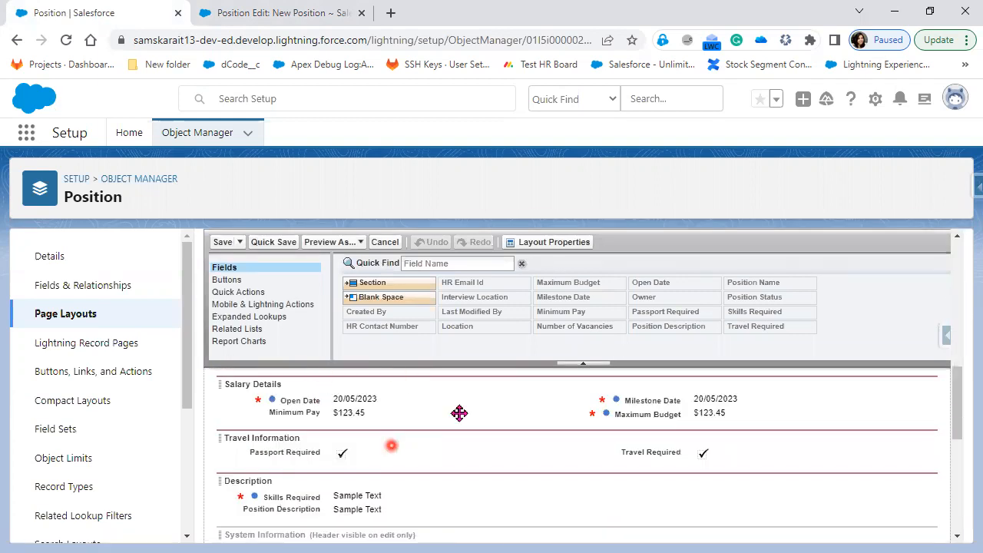
{"action": "mouse_move", "coordinate": [445, 437]}
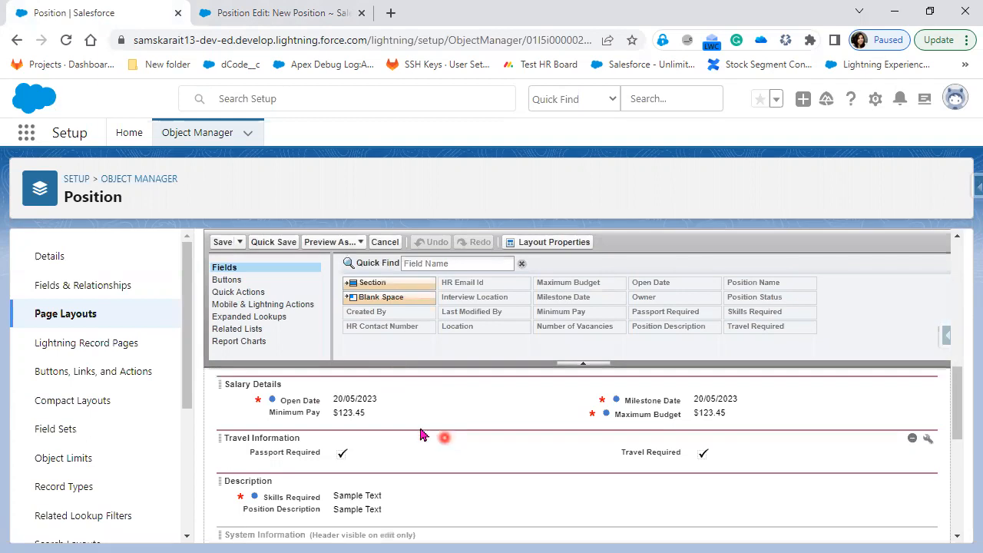
{"action": "mouse_move", "coordinate": [480, 447]}
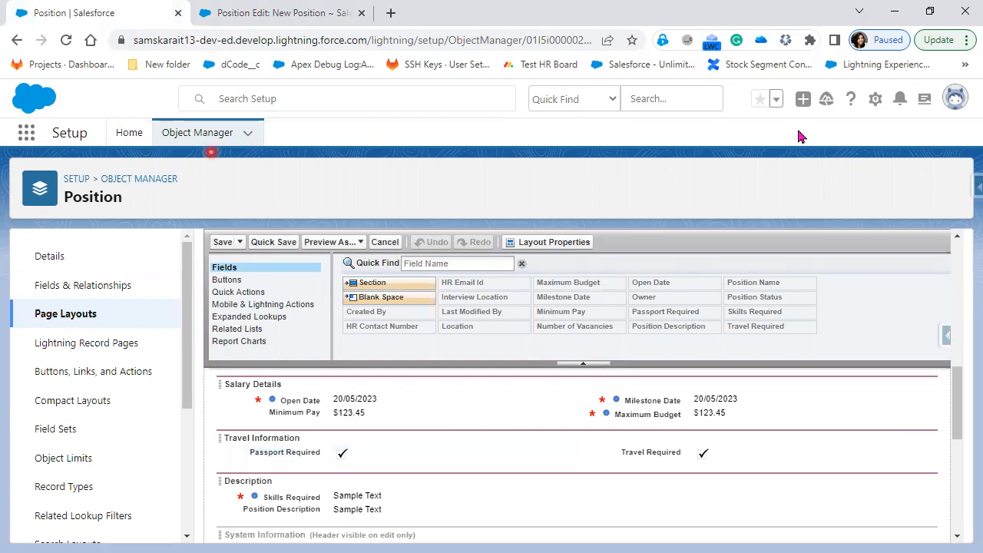
{"action": "left_click", "coordinate": [275, 9]}
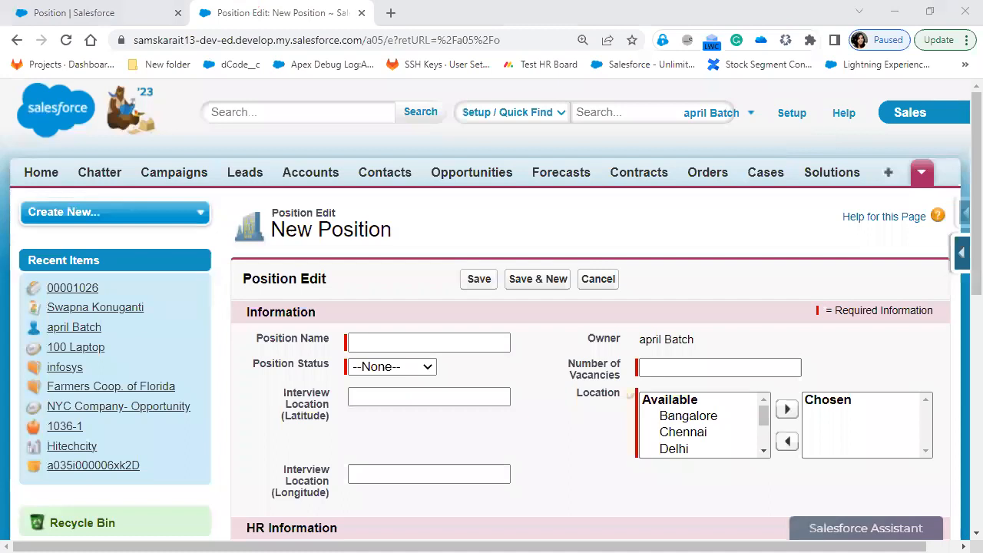
Open Classic Setup from the New Position form and dismiss the Improved Setup welcome tour with No Thanks
{"action": "left_click", "coordinate": [302, 201]}
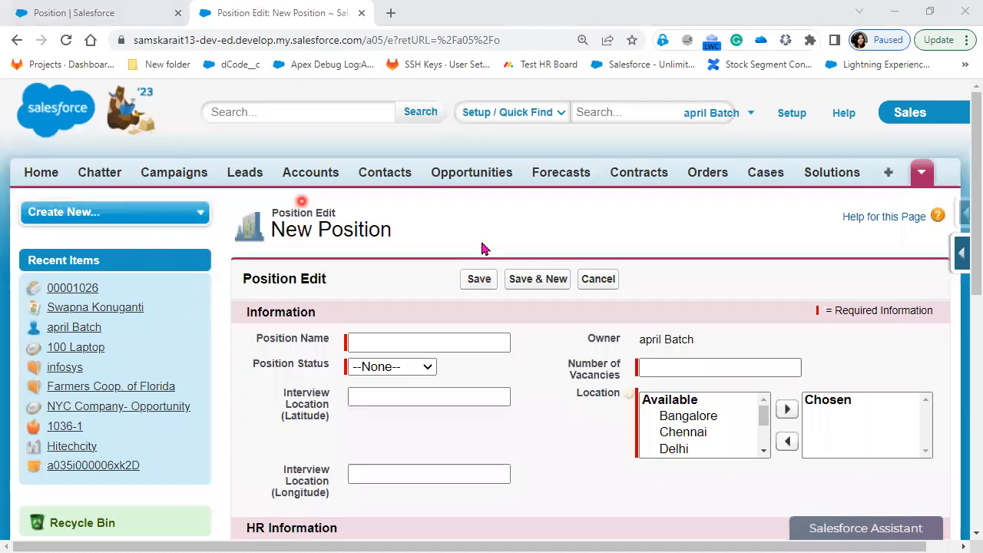
{"action": "left_click", "coordinate": [784, 136]}
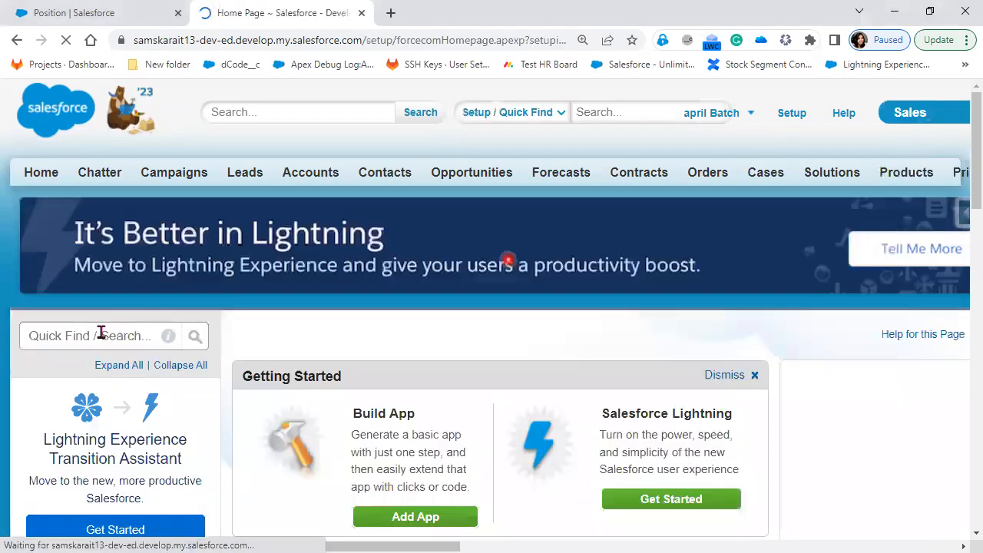
{"action": "scroll", "coordinate": [101, 332], "scroll_direction": "down", "scroll_amount": 1}
{"action": "left_click", "coordinate": [82, 253]}
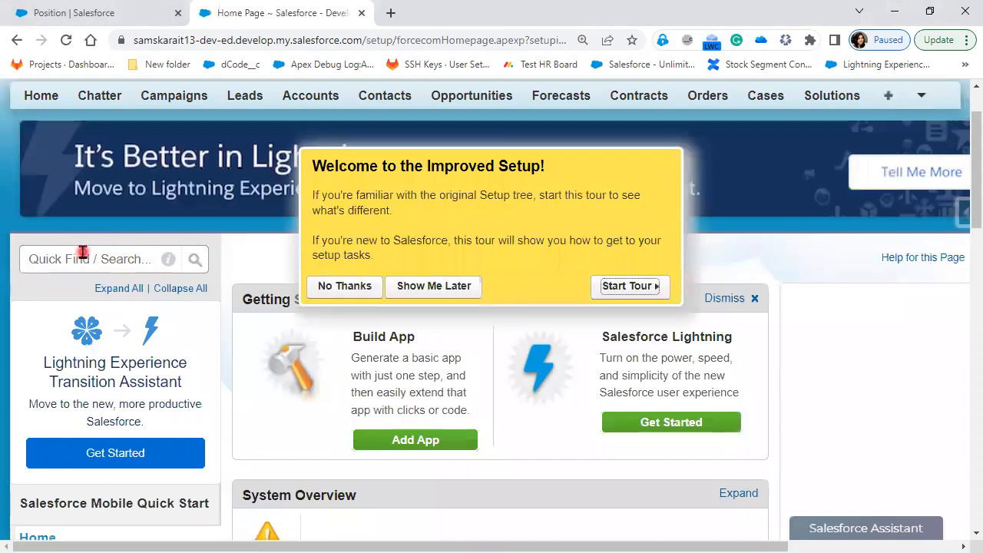
{"action": "left_click", "coordinate": [336, 284]}
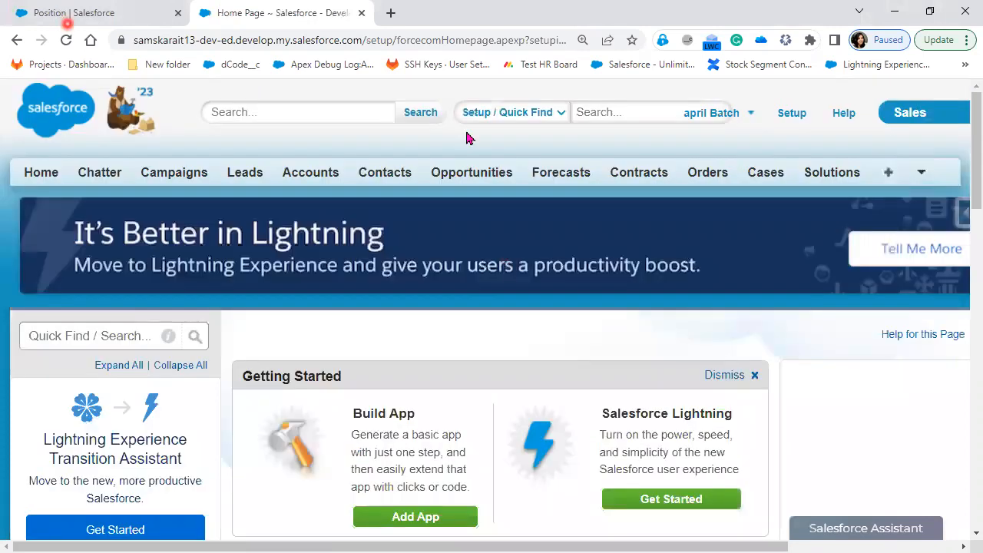
{"action": "left_click", "coordinate": [66, 13]}
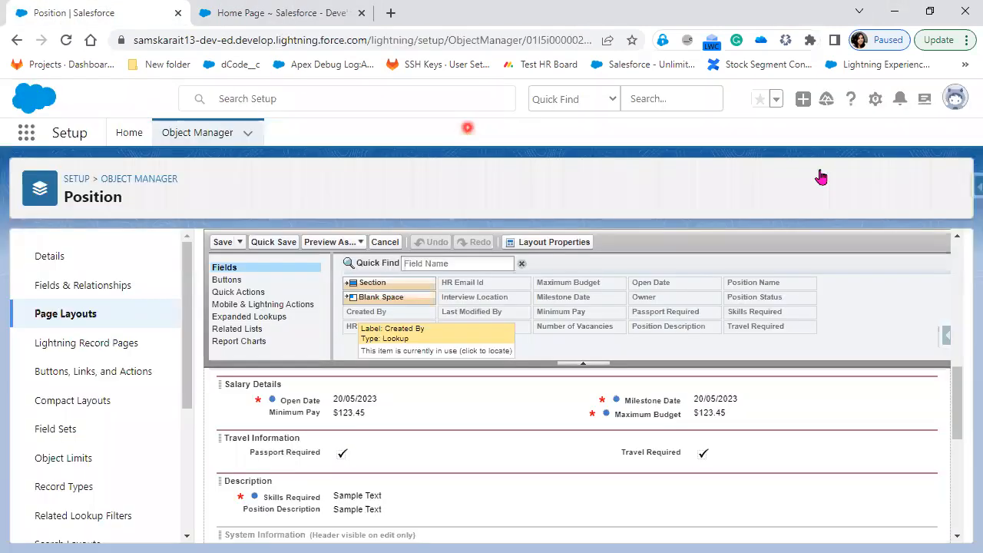
{"action": "key", "text": "ctrl+Tab"}
{"action": "left_click", "coordinate": [917, 173]}
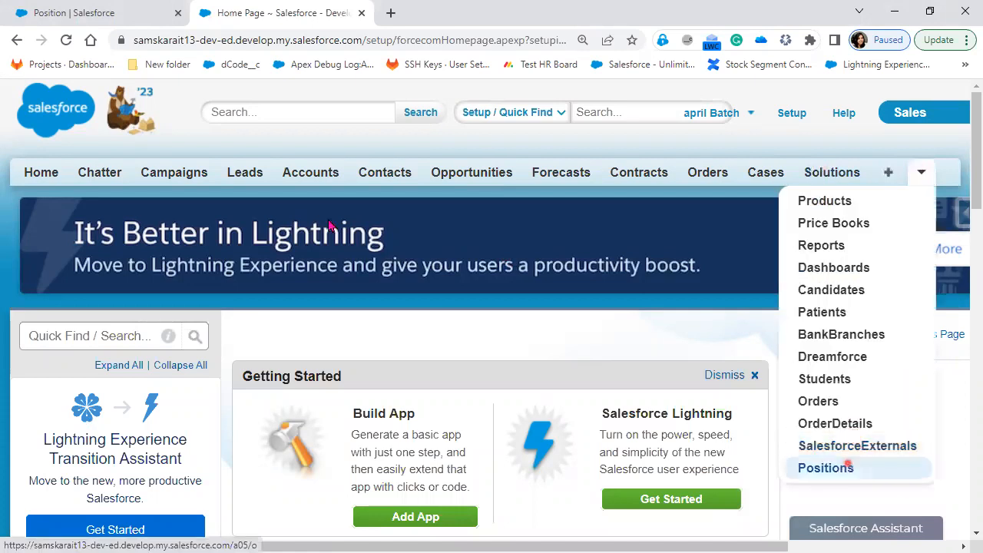
Open Positions from More Tabs, preview a New Position form, go back, then open All Tabs
{"action": "left_click", "coordinate": [826, 468]}
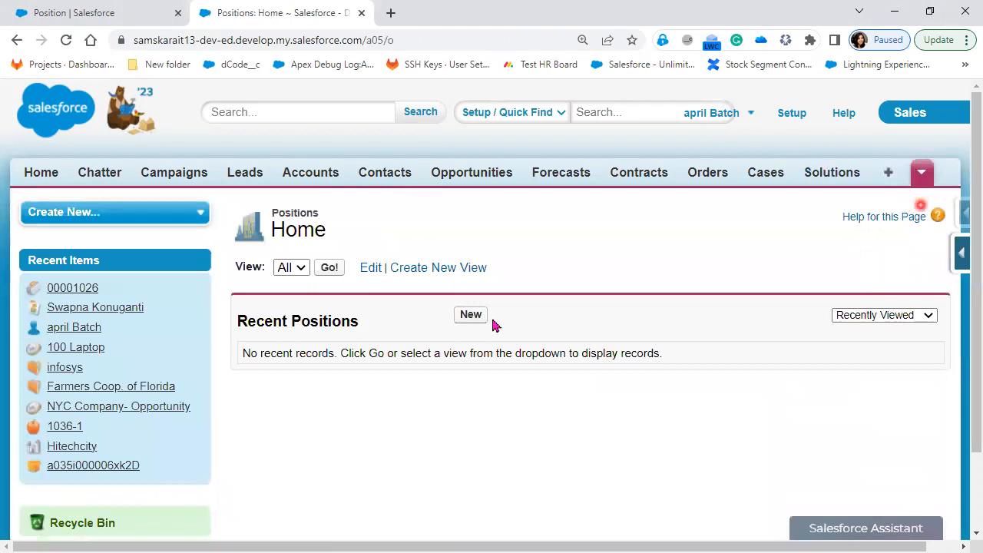
{"action": "left_click", "coordinate": [465, 316]}
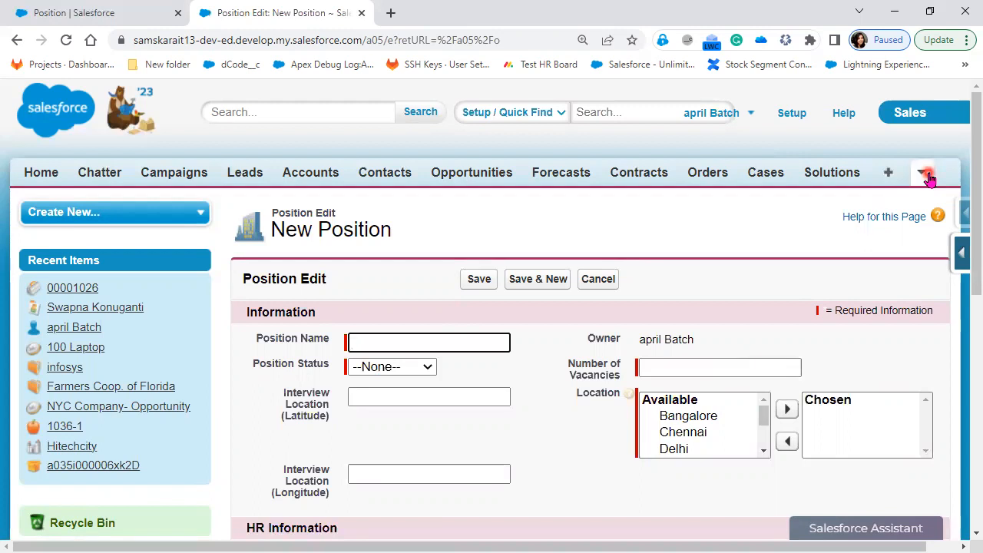
{"action": "left_click", "coordinate": [6, 44]}
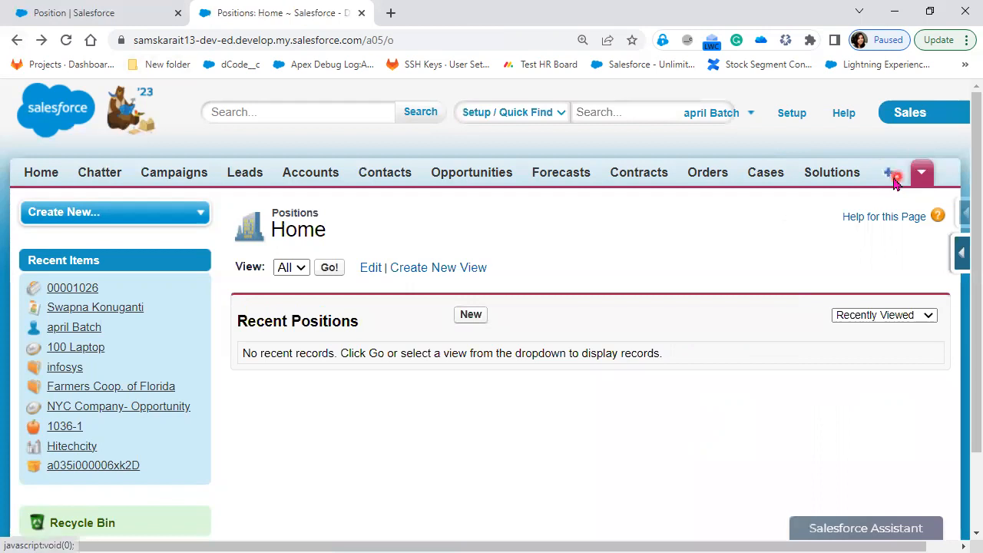
{"action": "left_click", "coordinate": [889, 178]}
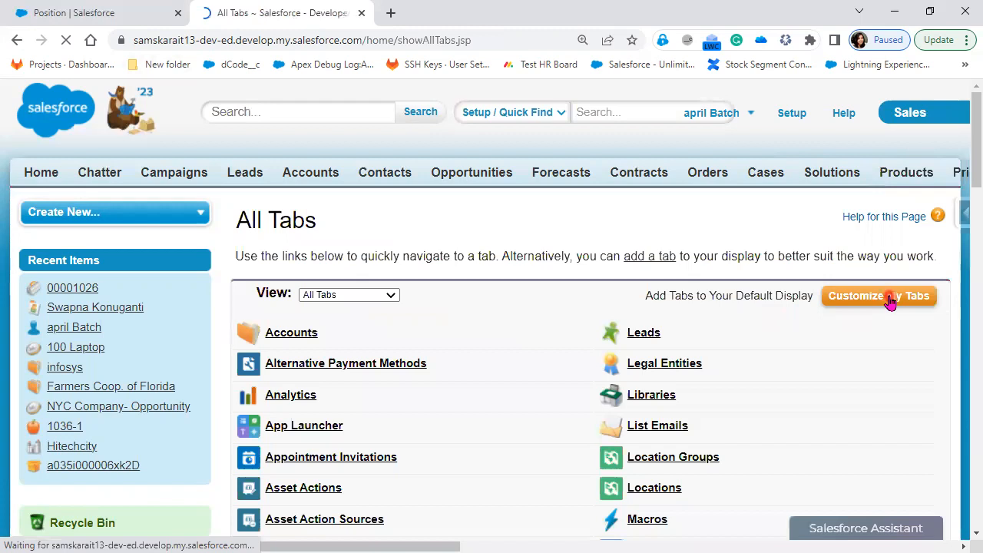
Move Positions up two places in the Sales app's tab order and save
{"action": "scroll", "coordinate": [736, 410], "scroll_direction": "down", "scroll_amount": 4}
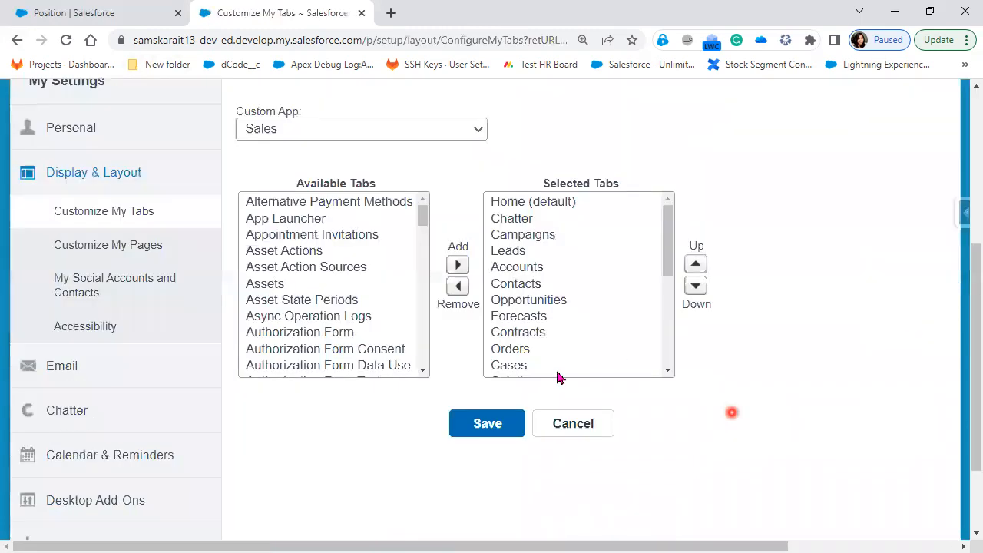
{"action": "scroll", "coordinate": [555, 367], "scroll_direction": "down", "scroll_amount": 5}
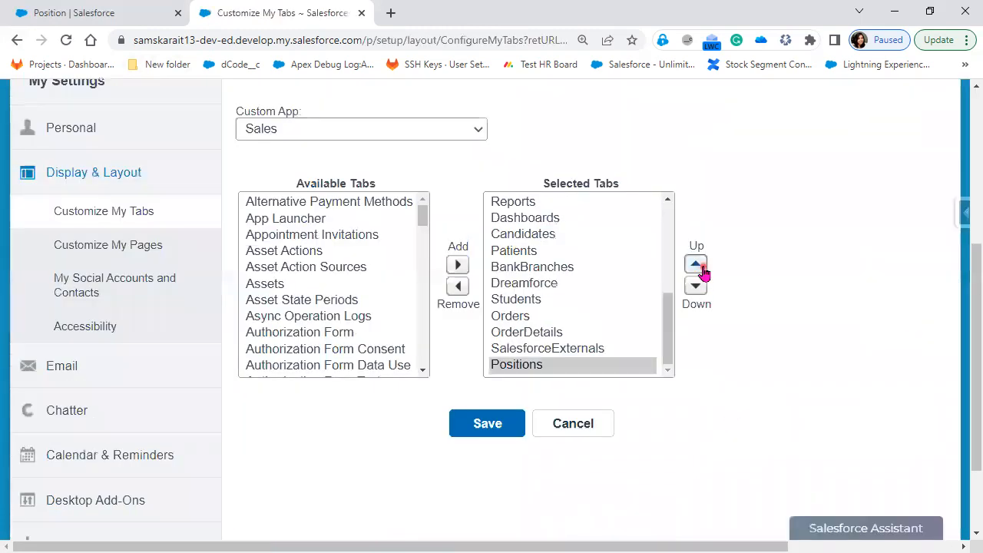
{"action": "left_click", "coordinate": [702, 268]}
{"action": "left_click", "coordinate": [702, 268]}
{"action": "left_click", "coordinate": [702, 268]}
{"action": "left_click", "coordinate": [702, 268]}
{"action": "left_click", "coordinate": [702, 268]}
{"action": "left_click", "coordinate": [702, 268]}
{"action": "left_click", "coordinate": [702, 268]}
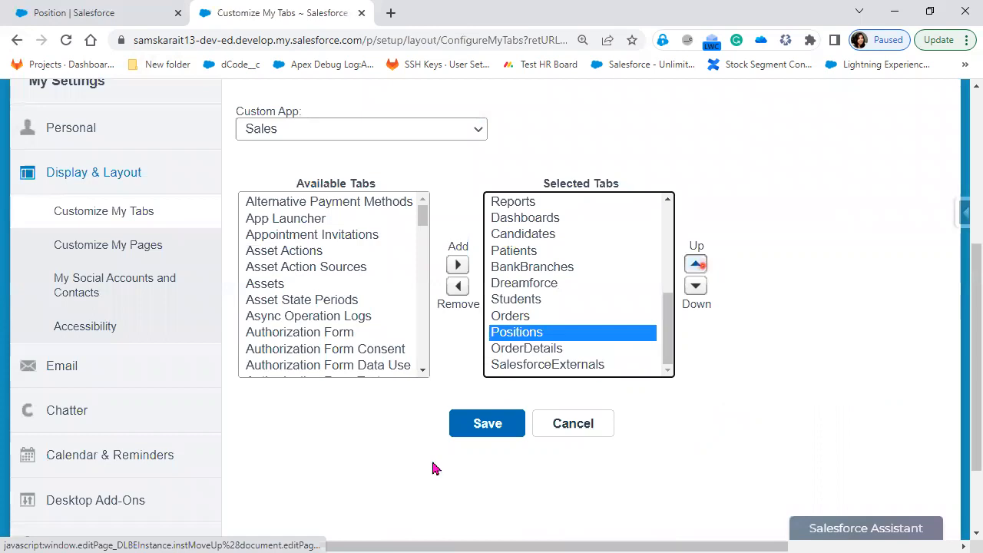
{"action": "left_click", "coordinate": [480, 439]}
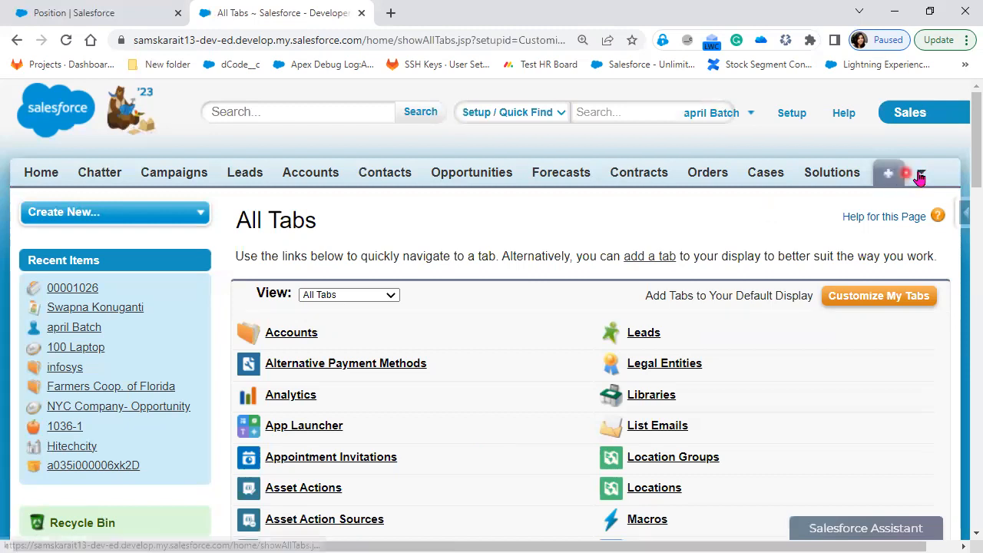
{"action": "left_click", "coordinate": [921, 176]}
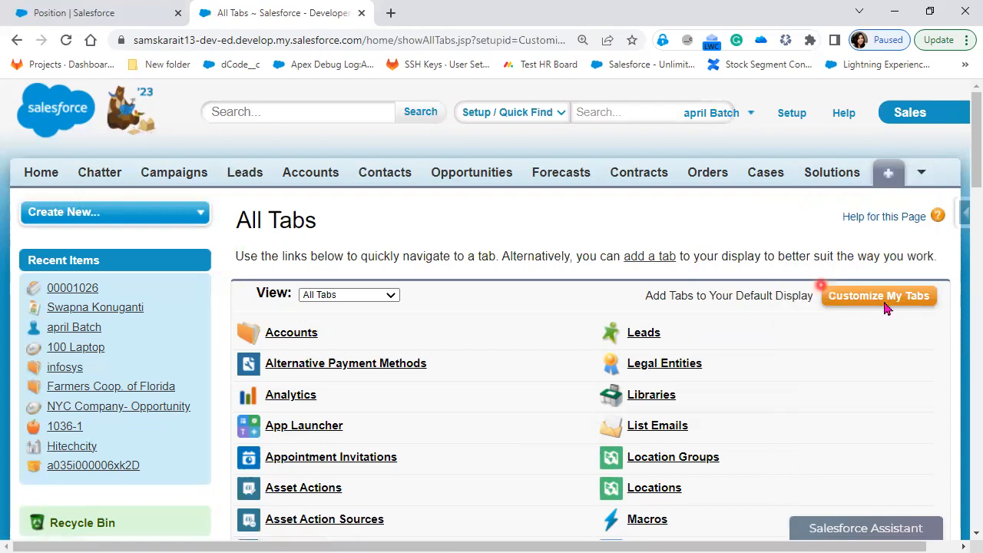
Move Positions up six more places so it follows Contacts, and save the tab order
{"action": "left_click", "coordinate": [885, 302]}
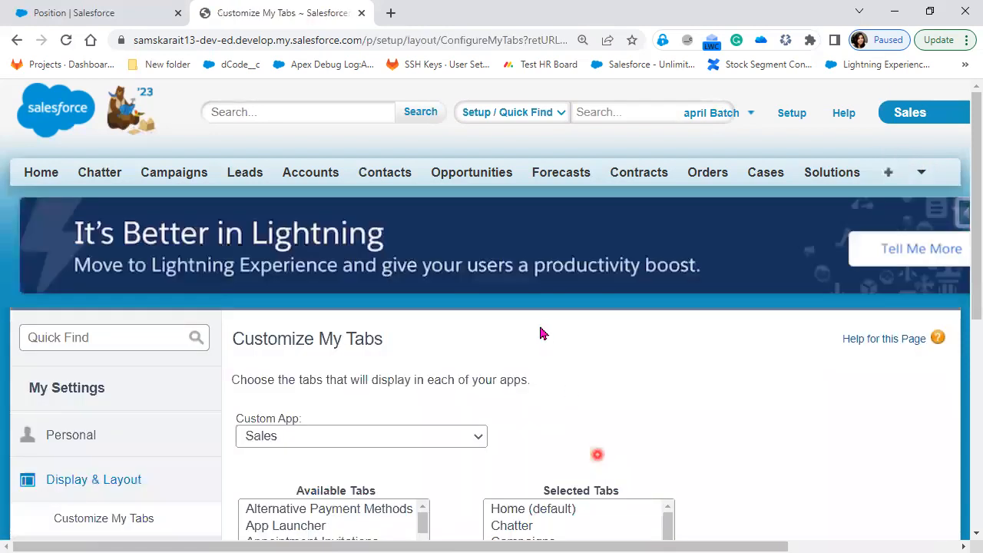
{"action": "scroll", "coordinate": [544, 342], "scroll_direction": "down", "scroll_amount": 4}
{"action": "scroll", "coordinate": [547, 333], "scroll_direction": "down", "scroll_amount": 1}
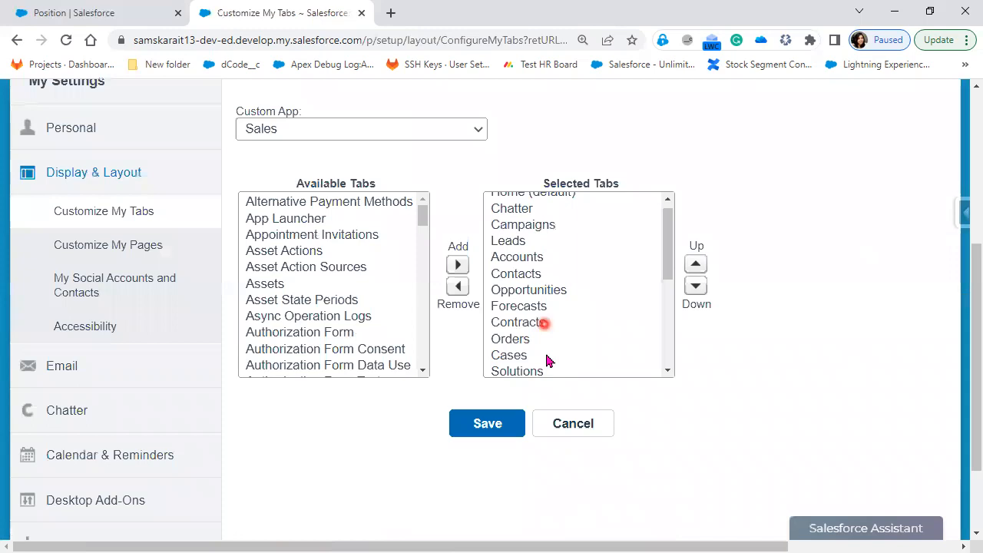
{"action": "scroll", "coordinate": [545, 338], "scroll_direction": "down", "scroll_amount": 5}
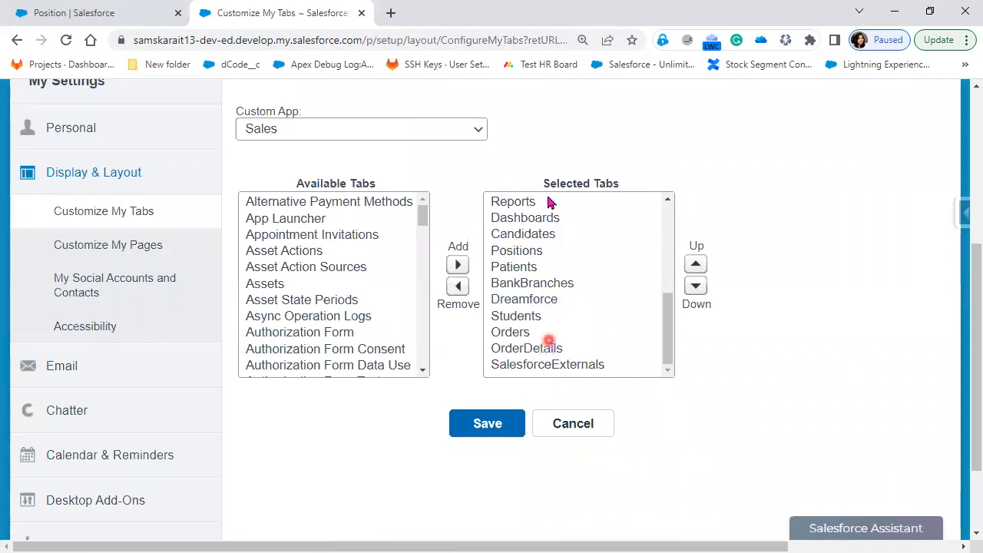
{"action": "scroll", "coordinate": [547, 198], "scroll_direction": "down", "scroll_amount": 1}
{"action": "left_click", "coordinate": [530, 175]}
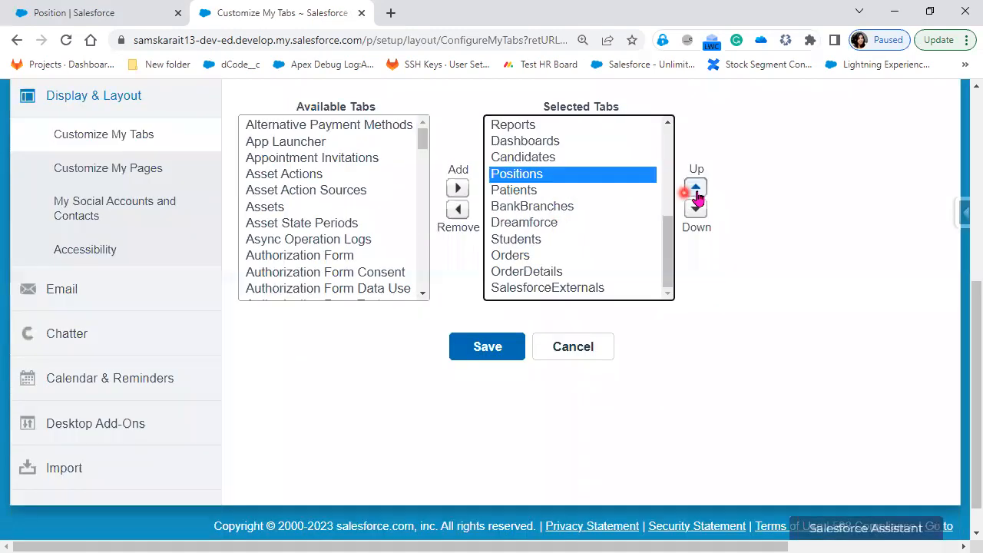
{"action": "left_click", "coordinate": [696, 190]}
{"action": "left_click", "coordinate": [695, 190]}
{"action": "left_click", "coordinate": [696, 190]}
{"action": "left_click", "coordinate": [696, 190]}
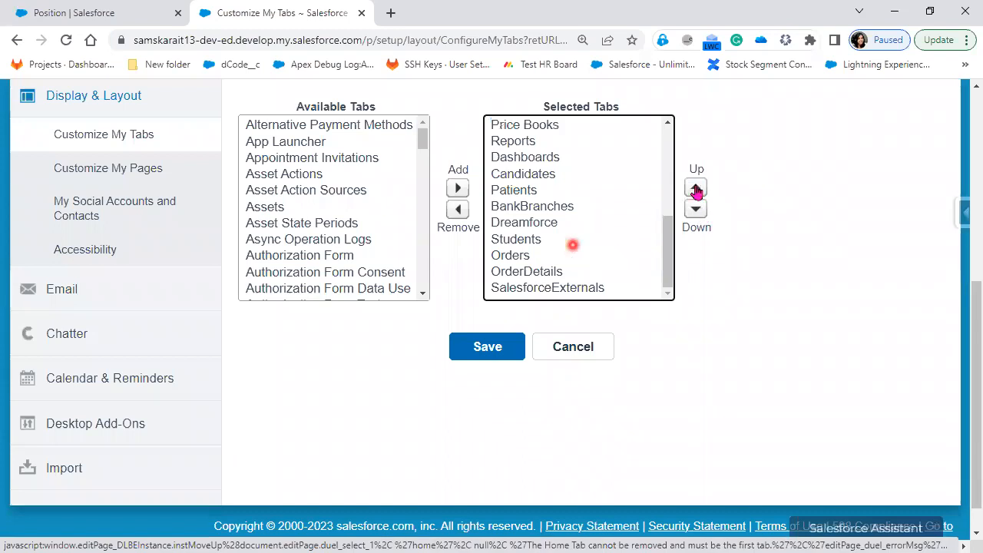
{"action": "left_click", "coordinate": [696, 190]}
{"action": "left_click", "coordinate": [696, 189]}
{"action": "left_click", "coordinate": [696, 189]}
{"action": "left_click", "coordinate": [696, 189]}
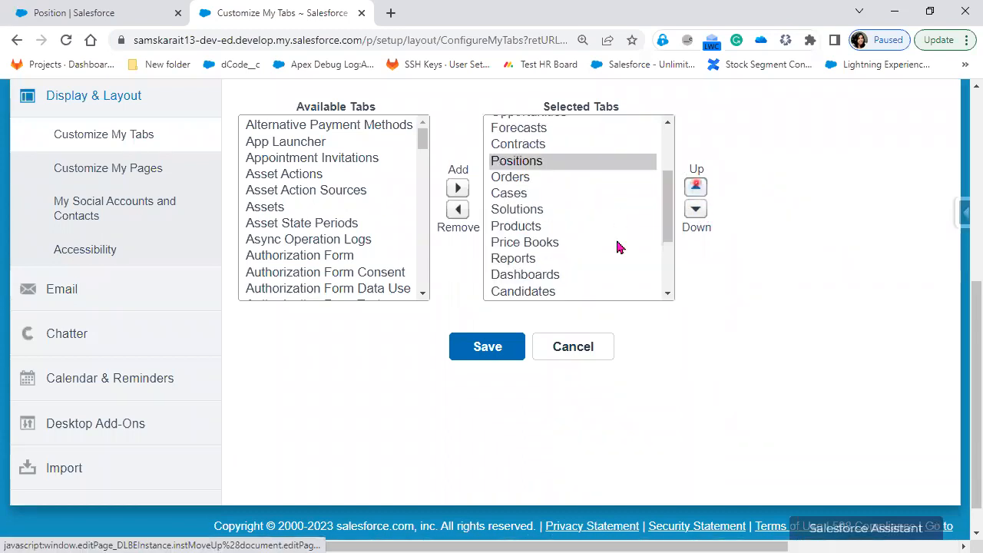
{"action": "left_click", "coordinate": [696, 189]}
{"action": "left_click", "coordinate": [696, 189]}
{"action": "left_click", "coordinate": [696, 189]}
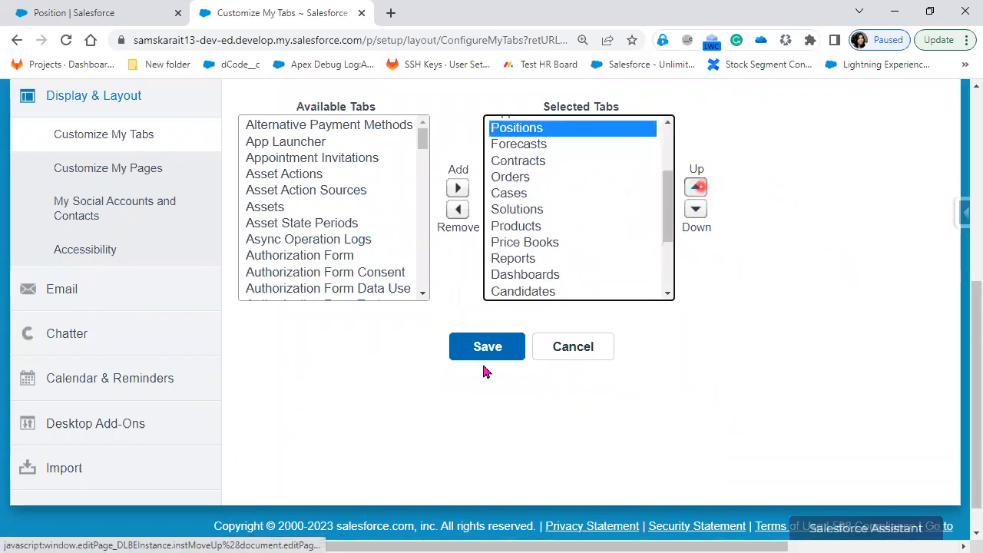
{"action": "left_click", "coordinate": [480, 358]}
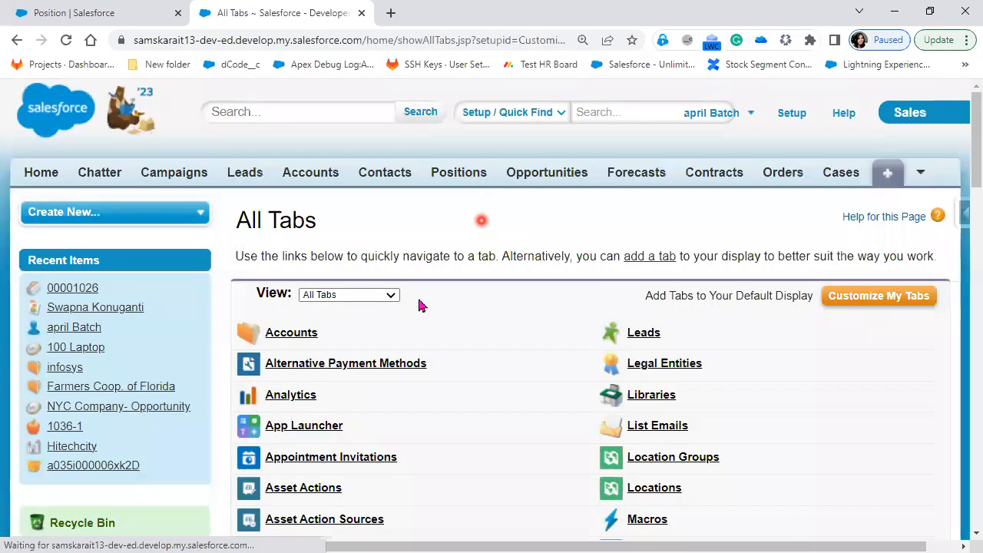
Open the Positions home page in Salesforce Classic, then head to Setup
{"action": "left_click", "coordinate": [455, 177]}
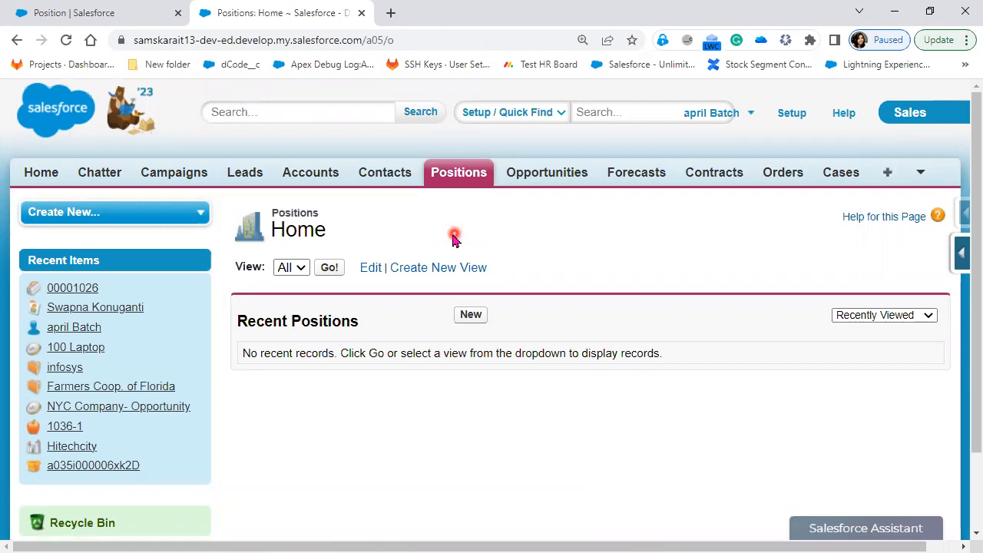
{"action": "left_click", "coordinate": [792, 115]}
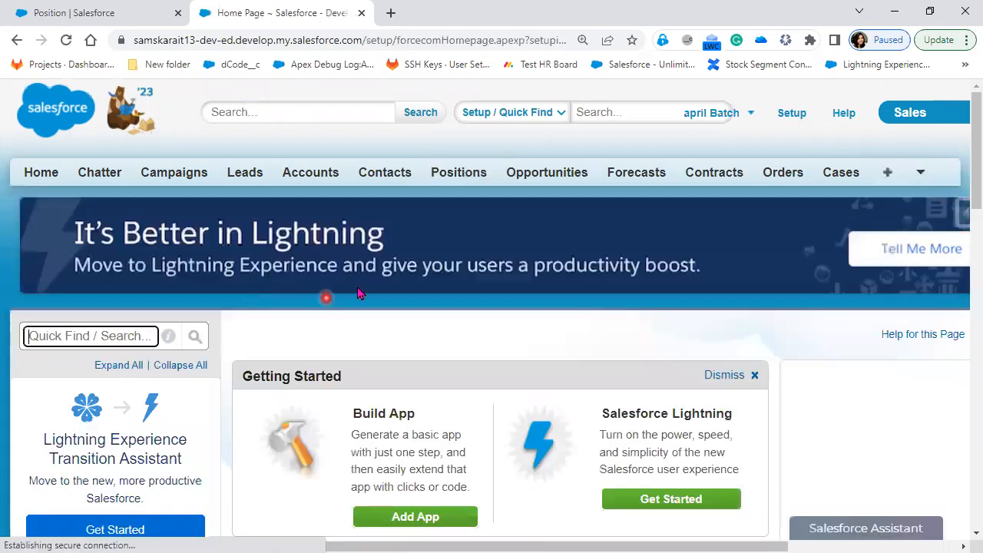
Search 'tab' in Quick Find, review the Custom Object Tabs list, then go back to Positions
{"action": "type", "text": "ta"}
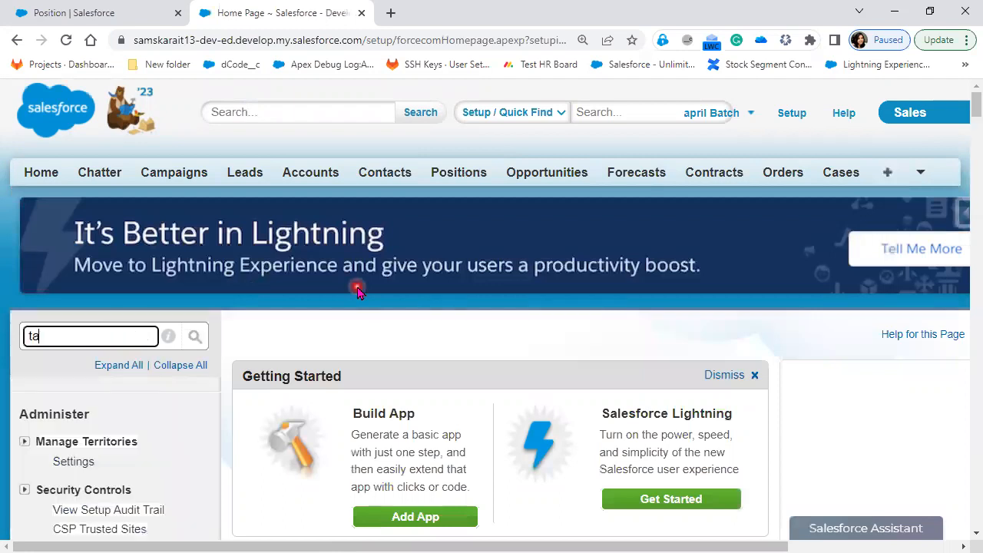
{"action": "type", "text": "b"}
{"action": "scroll", "coordinate": [189, 338], "scroll_direction": "down", "scroll_amount": 2}
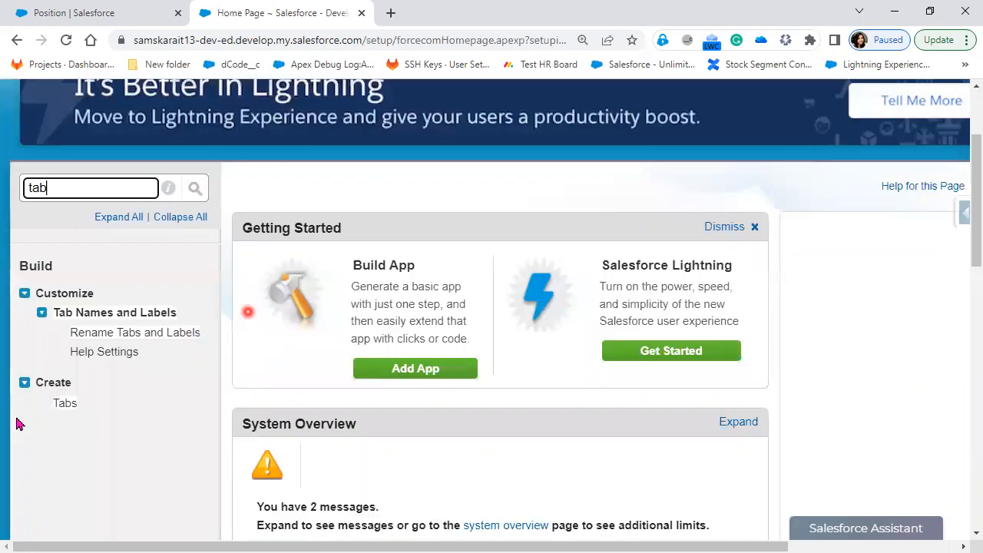
{"action": "left_click", "coordinate": [63, 398]}
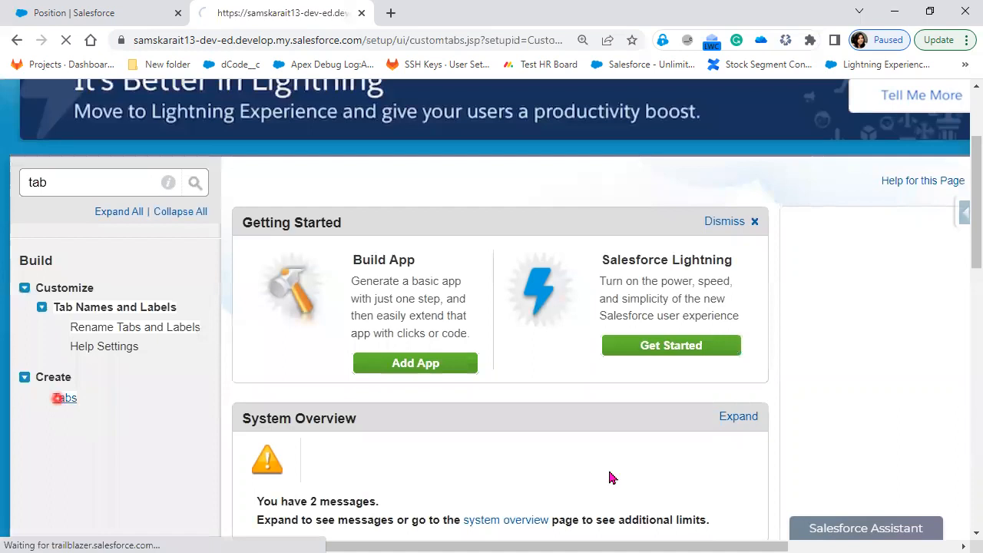
{"action": "scroll", "coordinate": [328, 368], "scroll_direction": "down", "scroll_amount": 4}
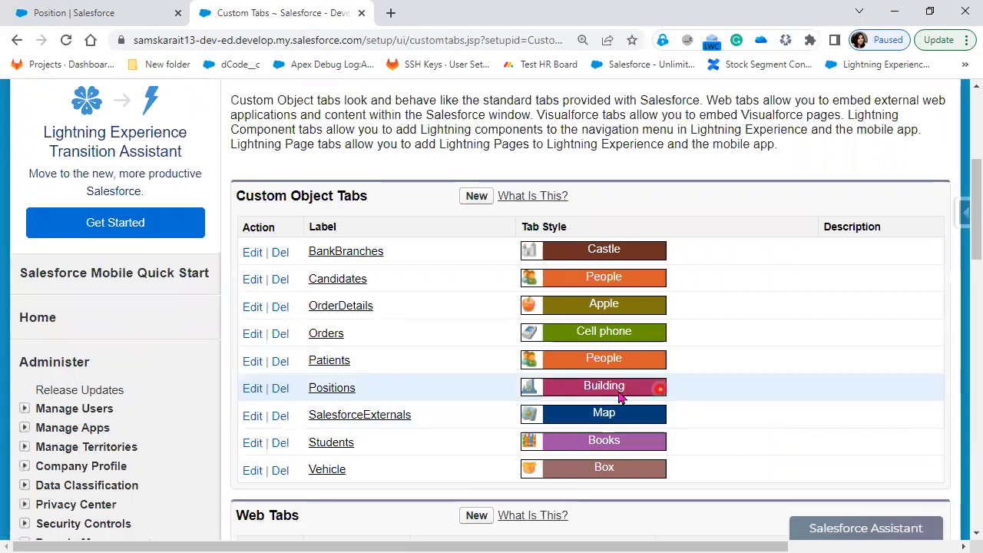
{"action": "left_click", "coordinate": [12, 40]}
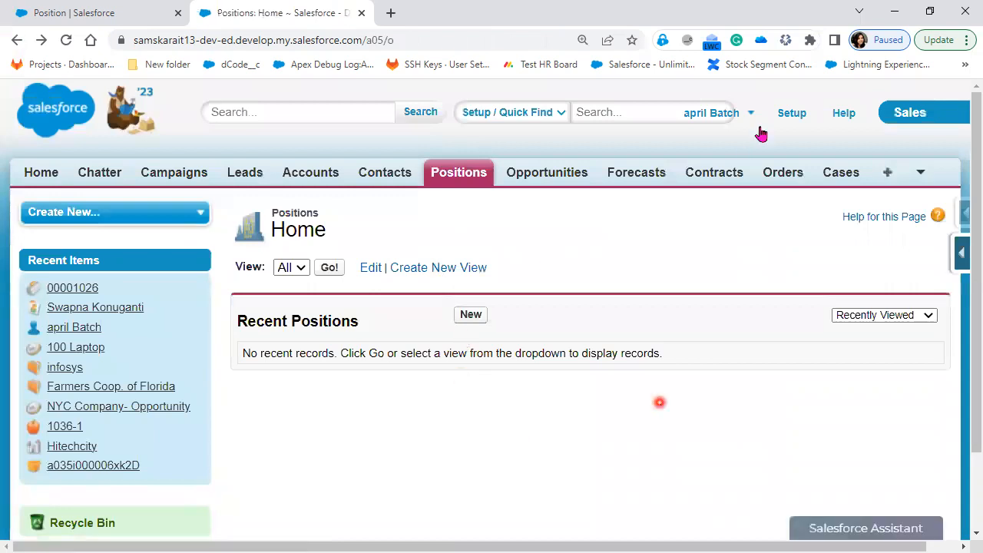
Switch to Lightning Experience from the user menu and start a new Position record
{"action": "left_click", "coordinate": [735, 113]}
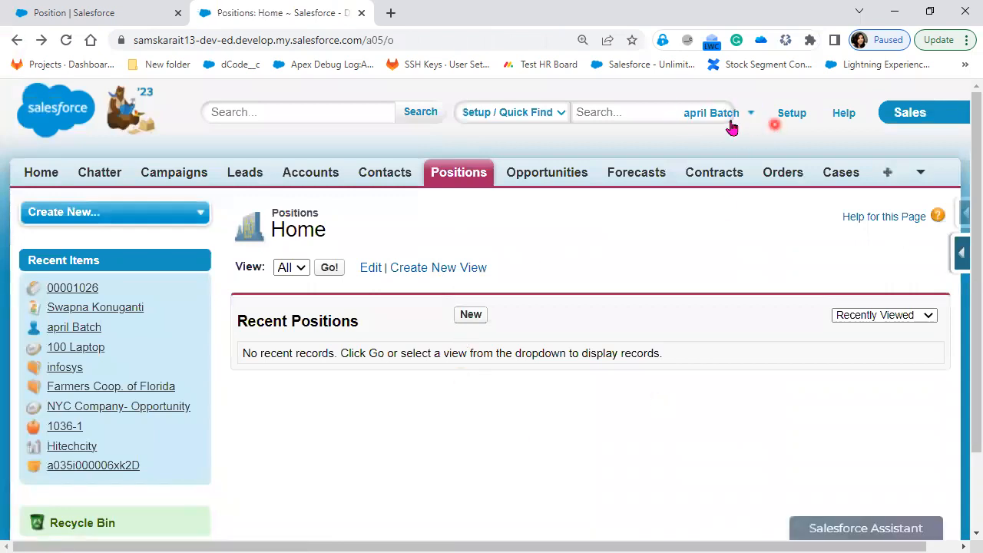
{"action": "left_click", "coordinate": [710, 216]}
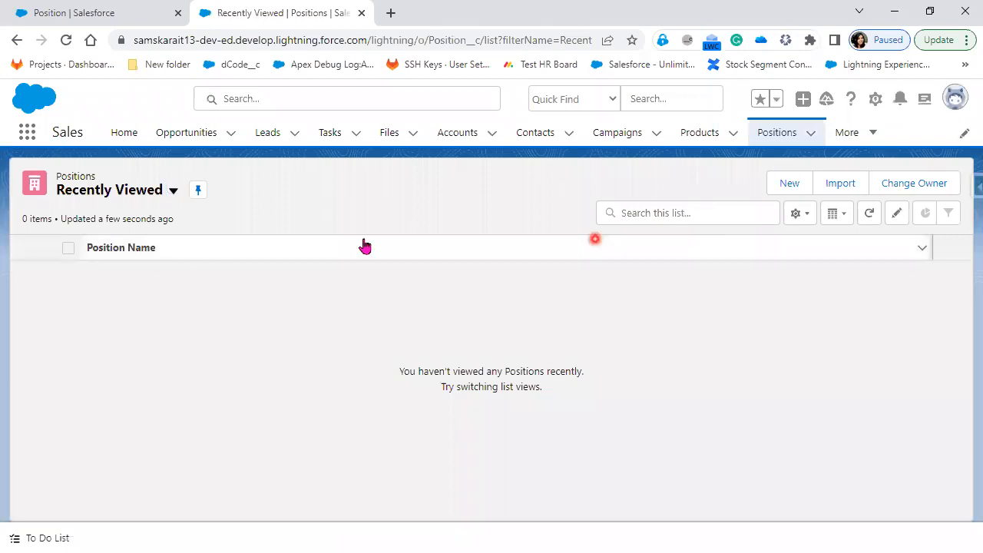
{"action": "left_click", "coordinate": [774, 188]}
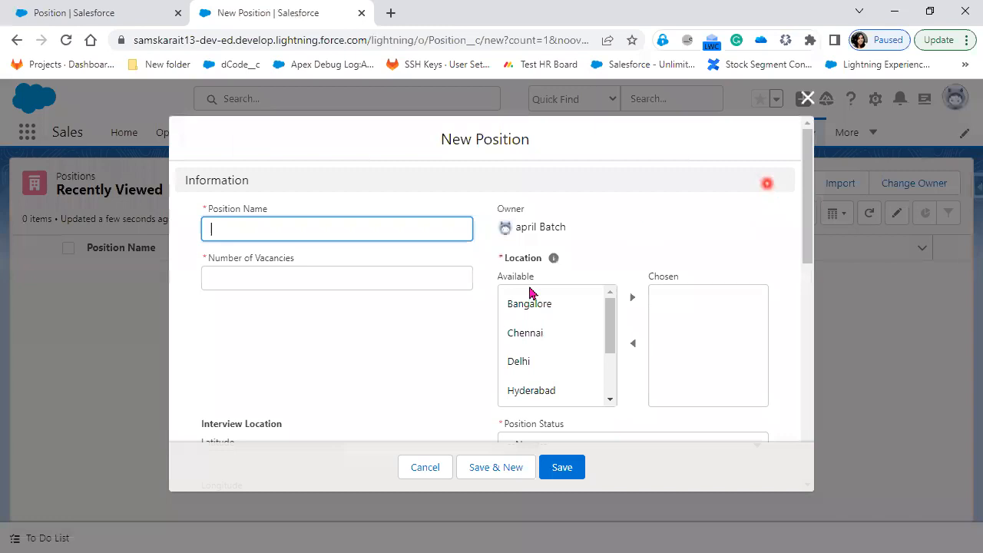
Scroll up and down the blank New Position form to review its field arrangement
{"action": "scroll", "coordinate": [530, 293], "scroll_direction": "down", "scroll_amount": 1}
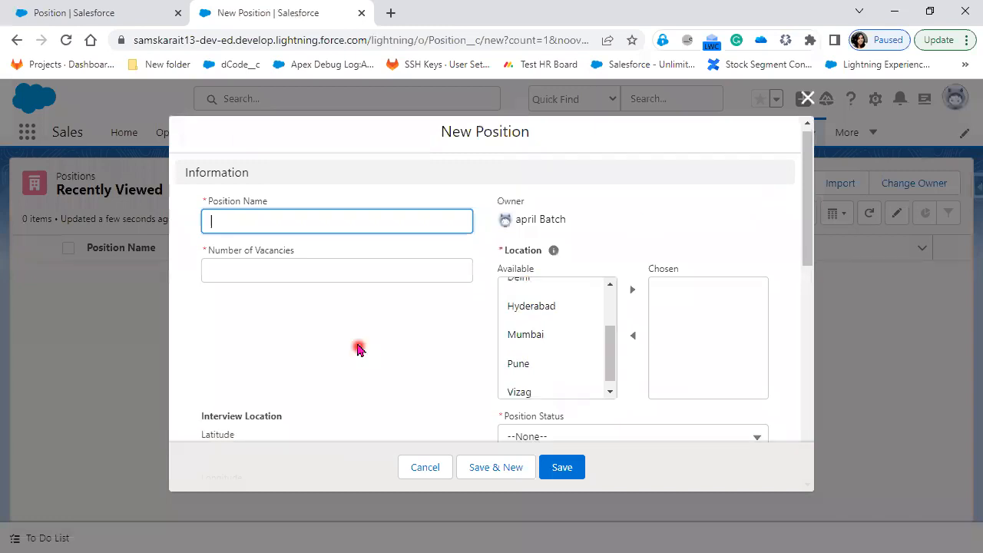
{"action": "scroll", "coordinate": [357, 347], "scroll_direction": "down", "scroll_amount": 3}
{"action": "scroll", "coordinate": [349, 328], "scroll_direction": "up", "scroll_amount": 2}
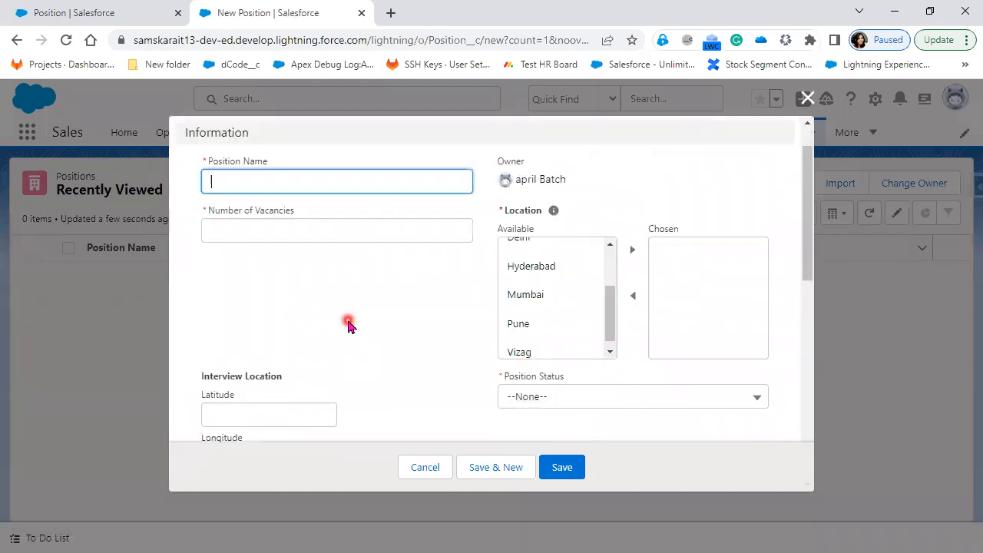
{"action": "scroll", "coordinate": [348, 326], "scroll_direction": "down", "scroll_amount": 2}
{"action": "scroll", "coordinate": [348, 326], "scroll_direction": "up", "scroll_amount": 3}
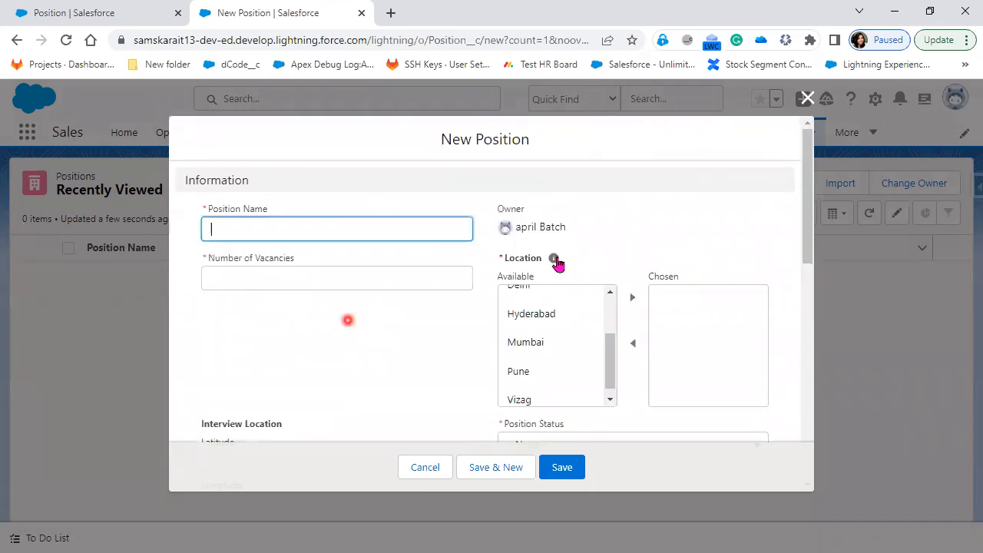
{"action": "scroll", "coordinate": [571, 392], "scroll_direction": "down", "scroll_amount": 1}
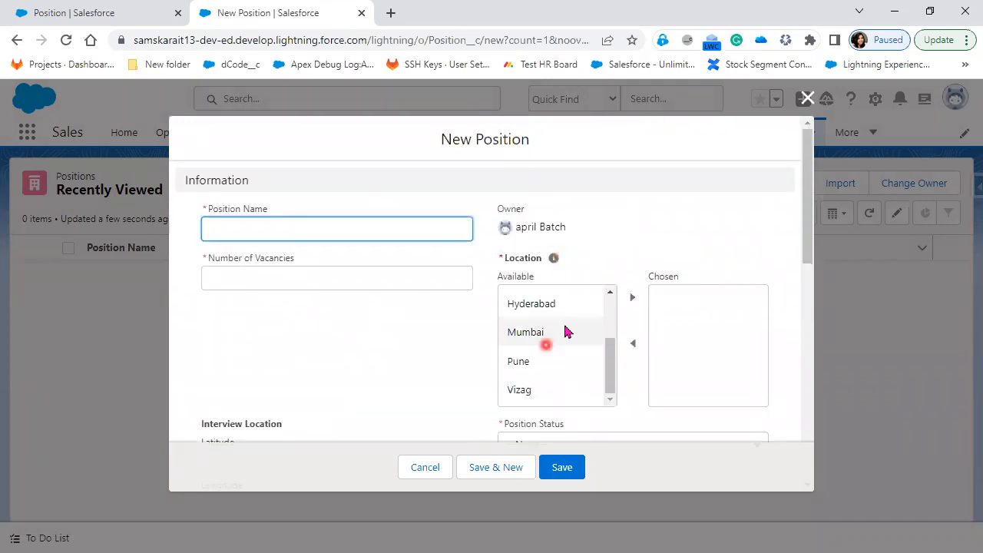
{"action": "scroll", "coordinate": [566, 330], "scroll_direction": "down", "scroll_amount": 2}
{"action": "scroll", "coordinate": [566, 331], "scroll_direction": "up", "scroll_amount": 2}
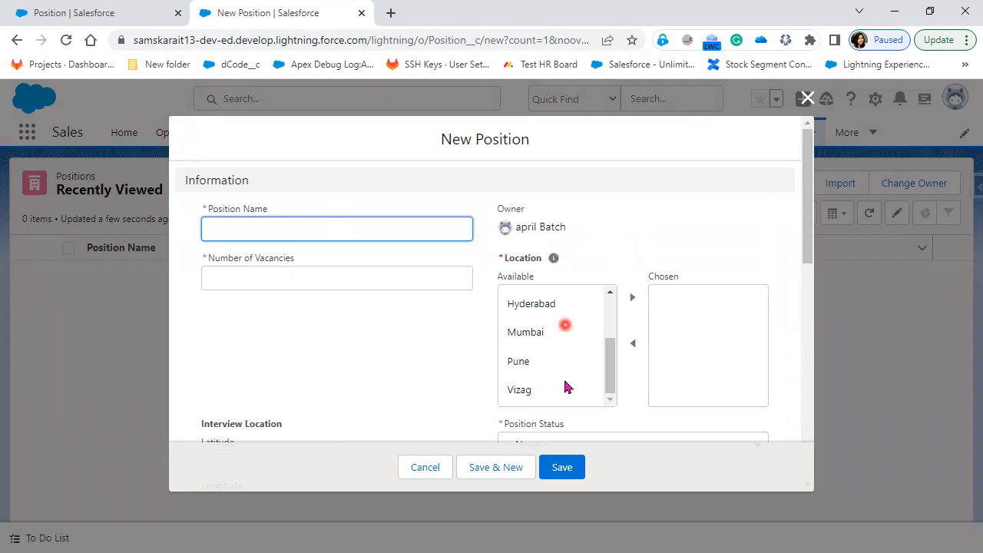
{"action": "scroll", "coordinate": [566, 384], "scroll_direction": "down", "scroll_amount": 2}
{"action": "scroll", "coordinate": [553, 342], "scroll_direction": "down", "scroll_amount": 1}
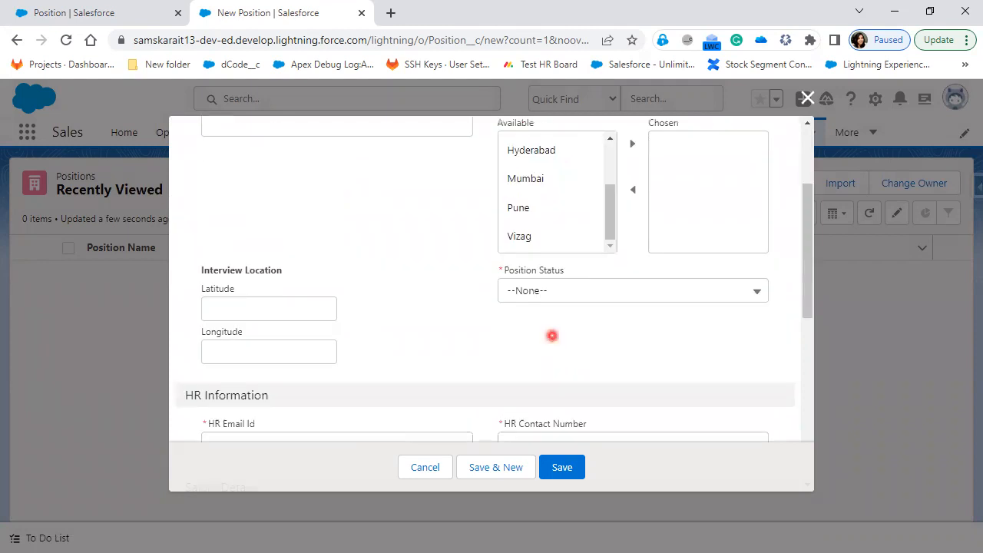
{"action": "scroll", "coordinate": [552, 338], "scroll_direction": "up", "scroll_amount": 1}
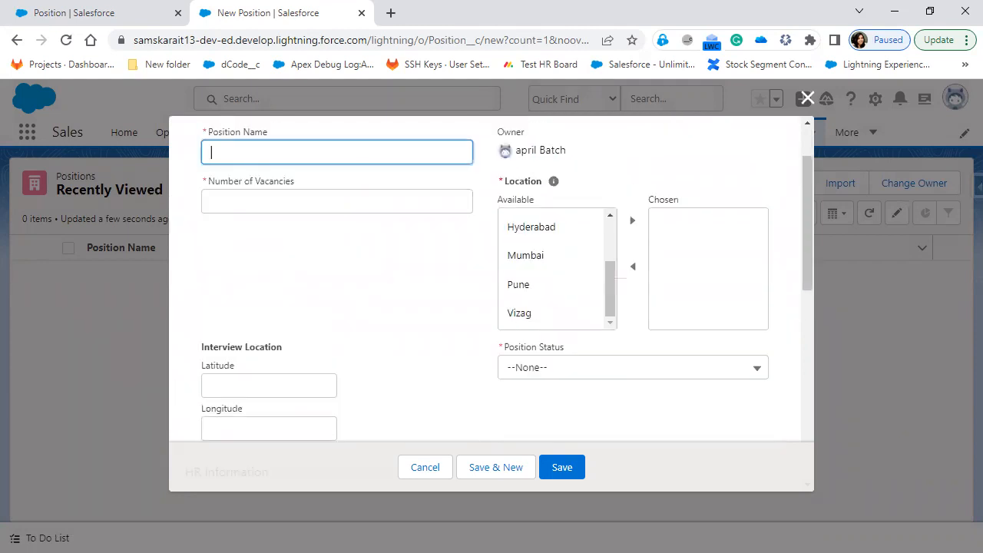
Start a Snipping Tool window capture of the New Position form
{"action": "key", "text": "alt+Tab"}
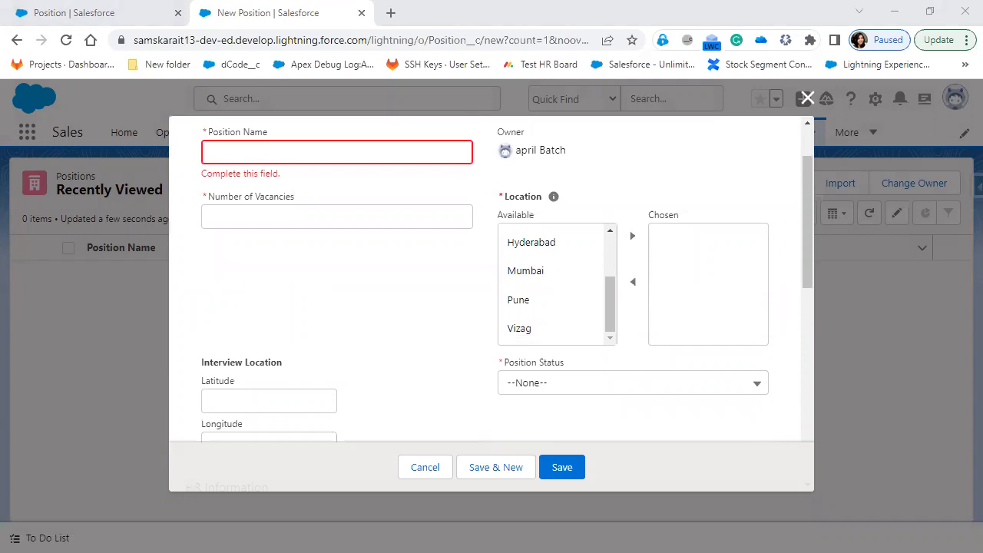
{"action": "key", "text": "alt+Tab"}
{"action": "key", "text": "alt+Tab"}
{"action": "key", "text": "Print"}
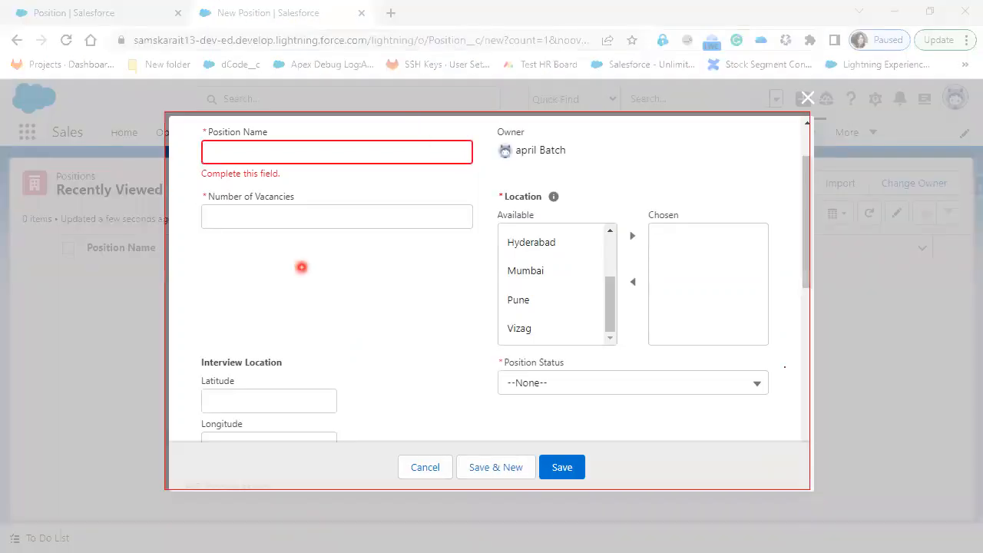
Capture the New Position form as a snip and reposition the snip window aside
{"action": "left_click", "coordinate": [302, 266]}
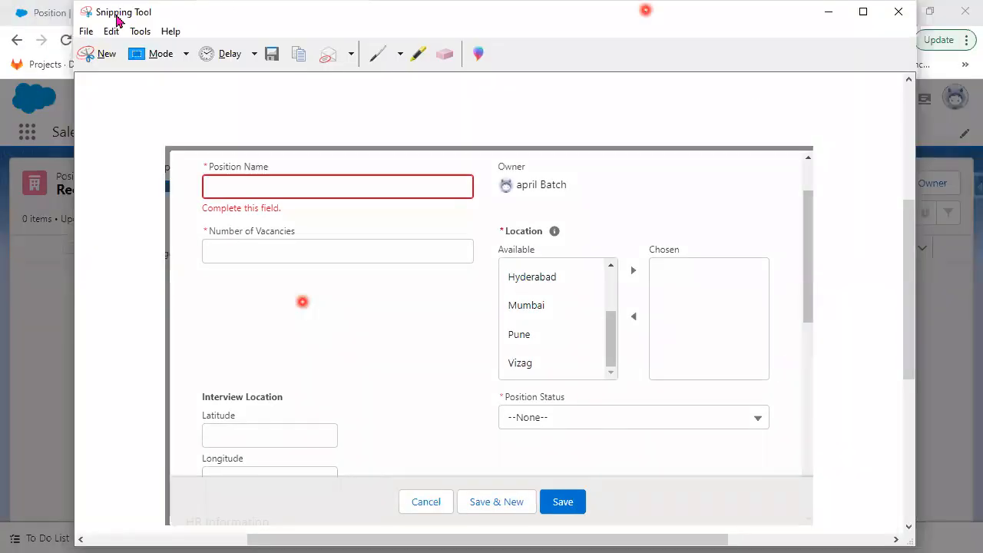
{"action": "left_click_drag", "start_coordinate": [119, 17], "coordinate": [291, 85]}
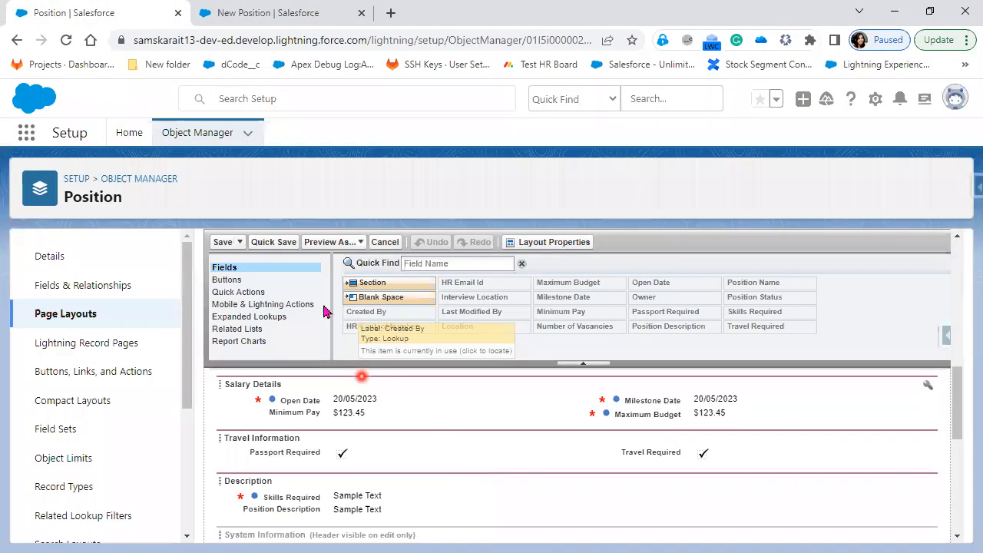
{"action": "scroll", "coordinate": [330, 315], "scroll_direction": "up", "scroll_amount": 5}
{"action": "scroll", "coordinate": [590, 465], "scroll_direction": "up", "scroll_amount": 3}
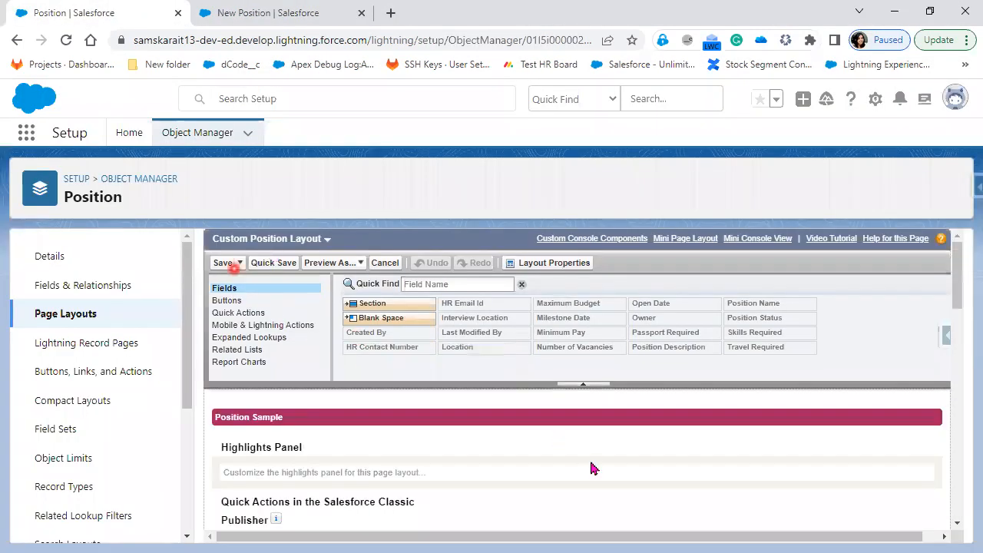
{"action": "scroll", "coordinate": [589, 456], "scroll_direction": "down", "scroll_amount": 3}
{"action": "scroll", "coordinate": [718, 450], "scroll_direction": "down", "scroll_amount": 5}
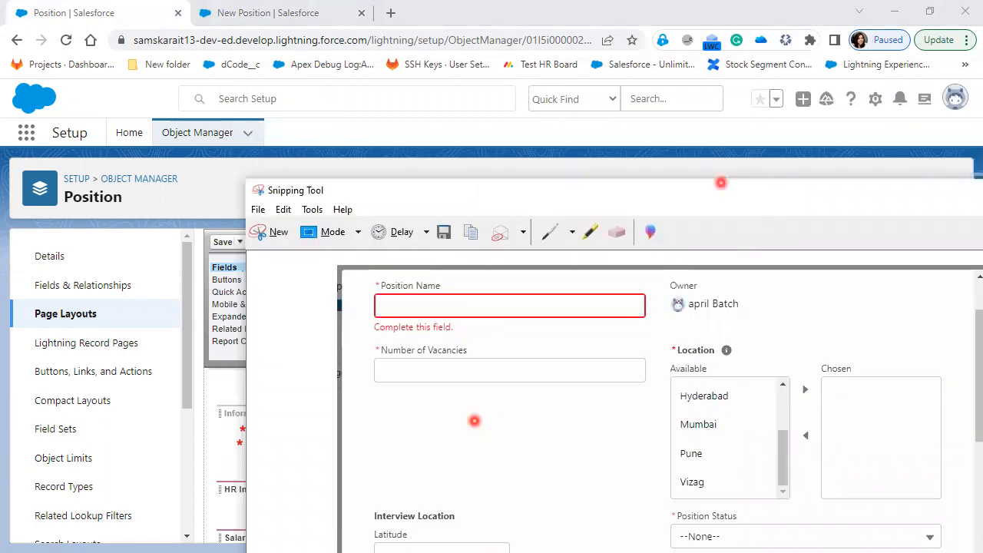
{"action": "left_click", "coordinate": [609, 192]}
{"action": "left_click_drag", "start_coordinate": [609, 196], "coordinate": [914, 5]}
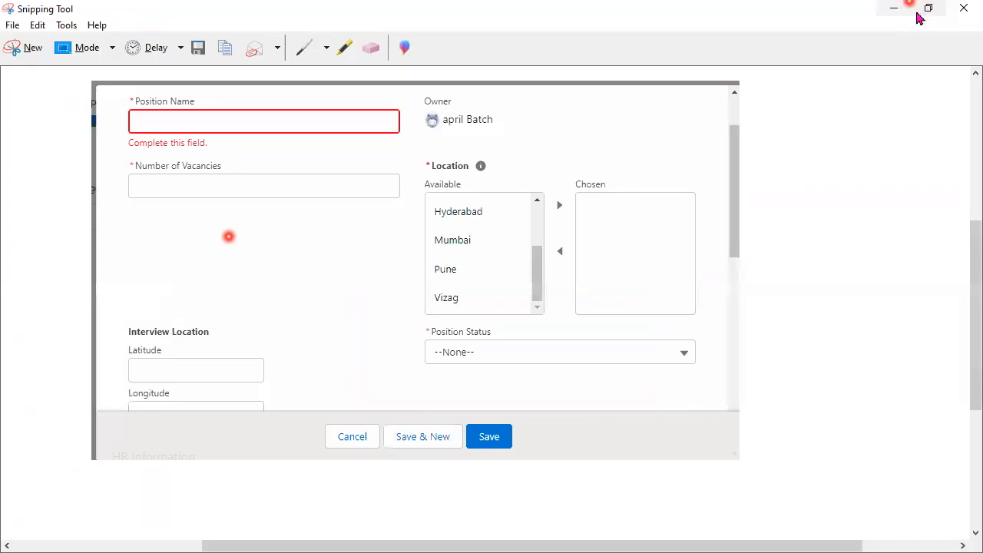
{"action": "left_click", "coordinate": [928, 9]}
{"action": "left_click", "coordinate": [722, 211]}
{"action": "left_click", "coordinate": [728, 196]}
{"action": "left_click_drag", "start_coordinate": [743, 547], "coordinate": [726, 422]}
{"action": "left_click", "coordinate": [726, 448]}
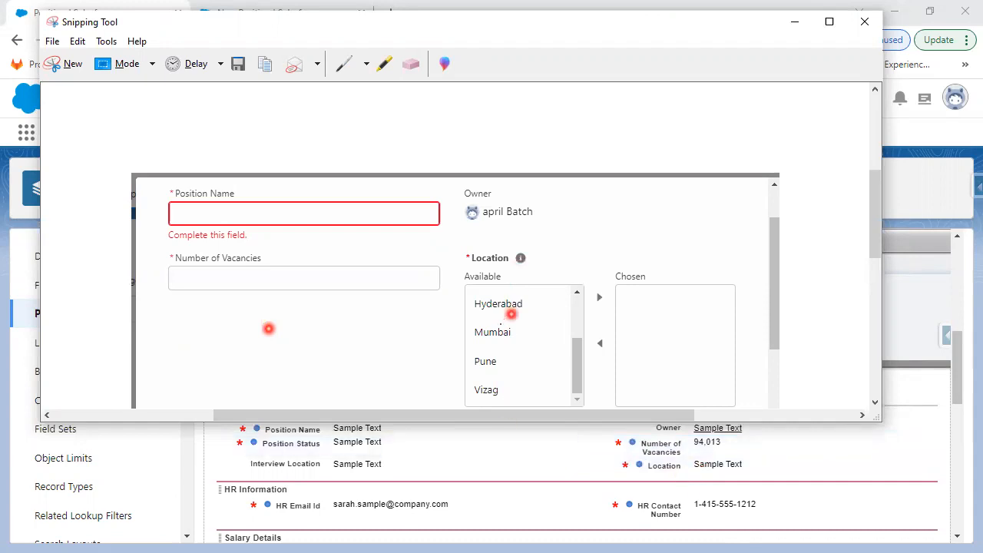
Drag Interview Location up to sit between Position Name and Position Status
{"action": "scroll", "coordinate": [510, 313], "scroll_direction": "down", "scroll_amount": 1}
{"action": "scroll", "coordinate": [504, 319], "scroll_direction": "down", "scroll_amount": 1}
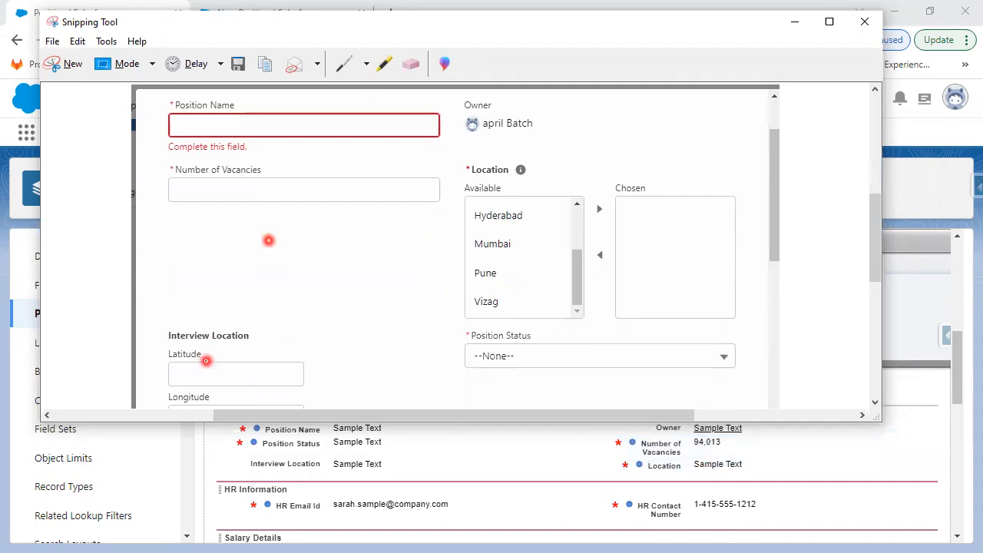
{"action": "left_click", "coordinate": [347, 468]}
{"action": "left_click_drag", "start_coordinate": [348, 469], "coordinate": [351, 442]}
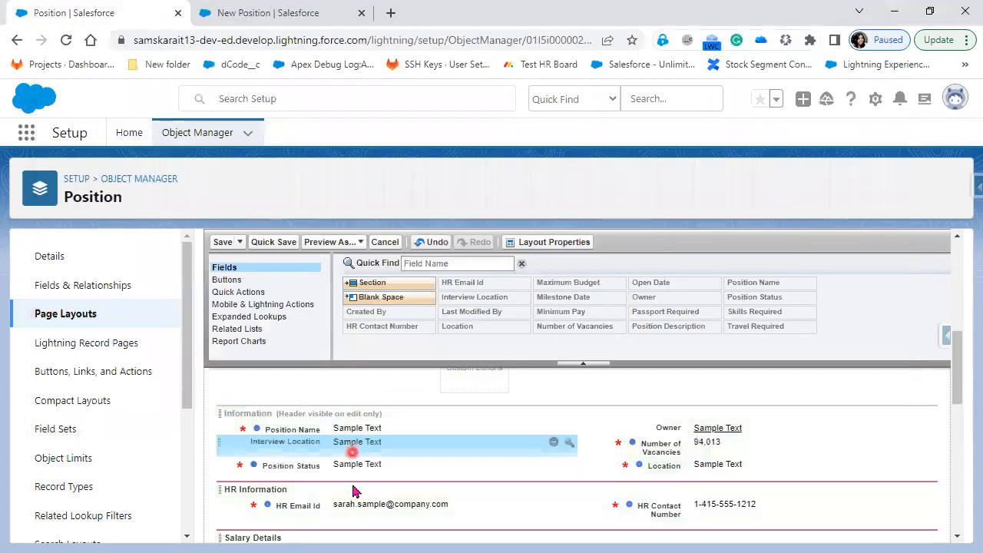
Save Custom Position Layout, reload the New Position form to check field order, then return
{"action": "left_click", "coordinate": [221, 243]}
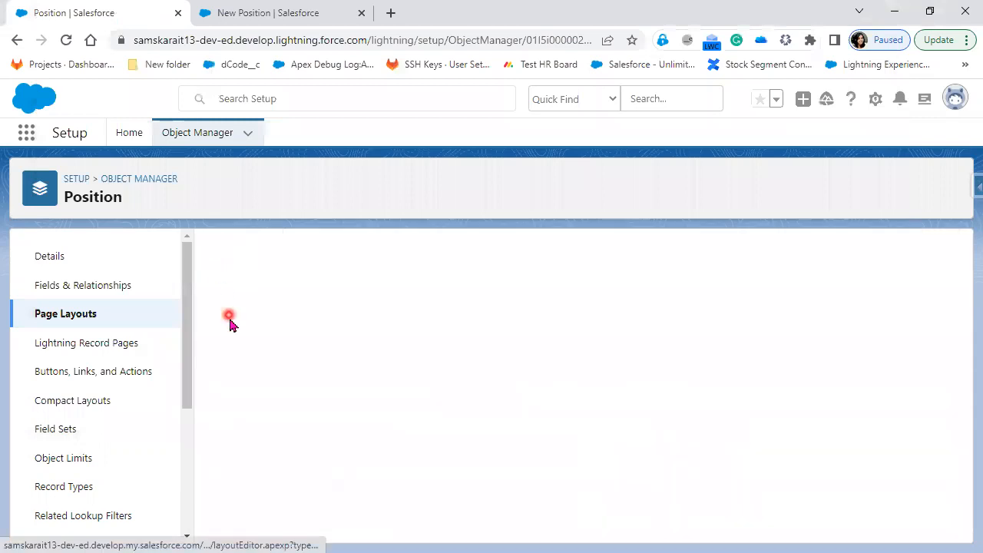
{"action": "left_click", "coordinate": [259, 11]}
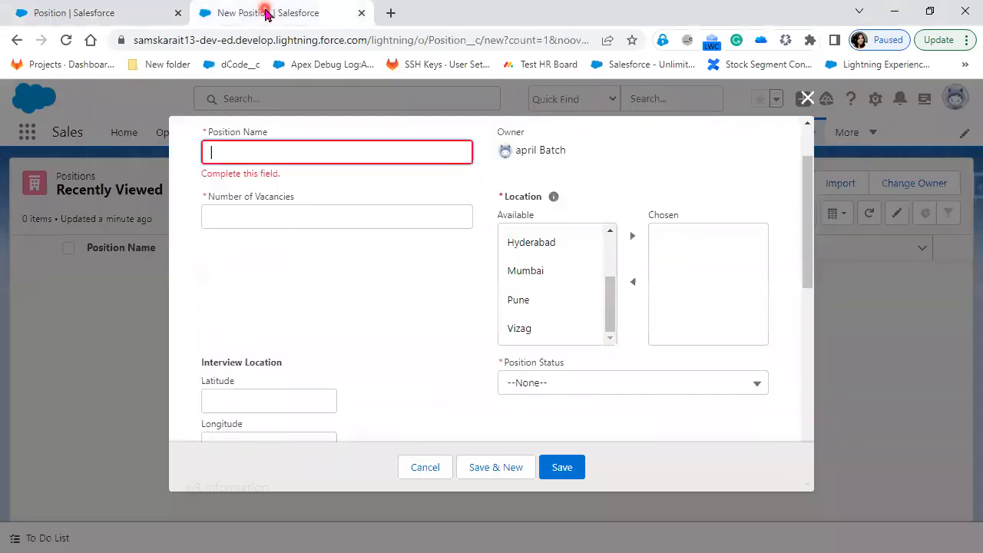
{"action": "left_click", "coordinate": [66, 40]}
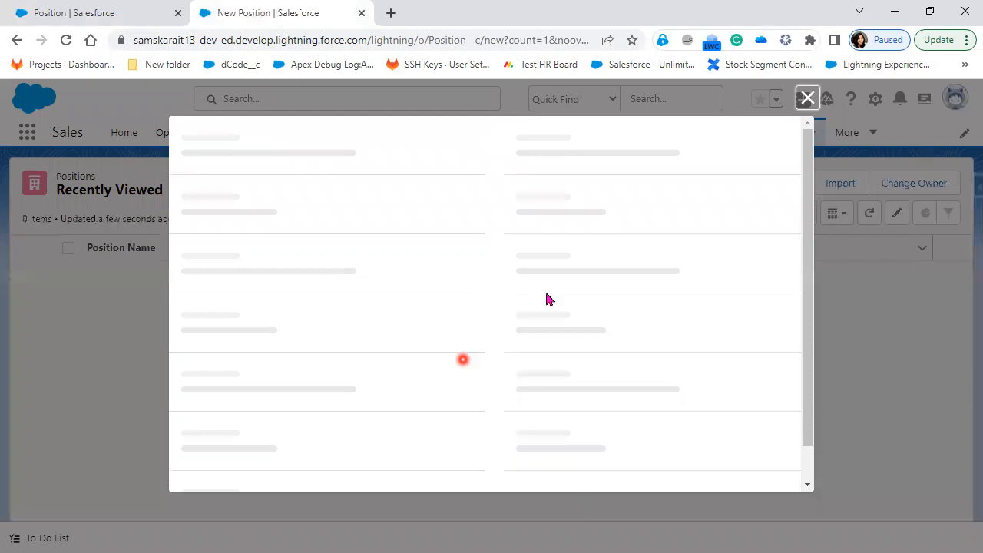
{"action": "left_click", "coordinate": [548, 376]}
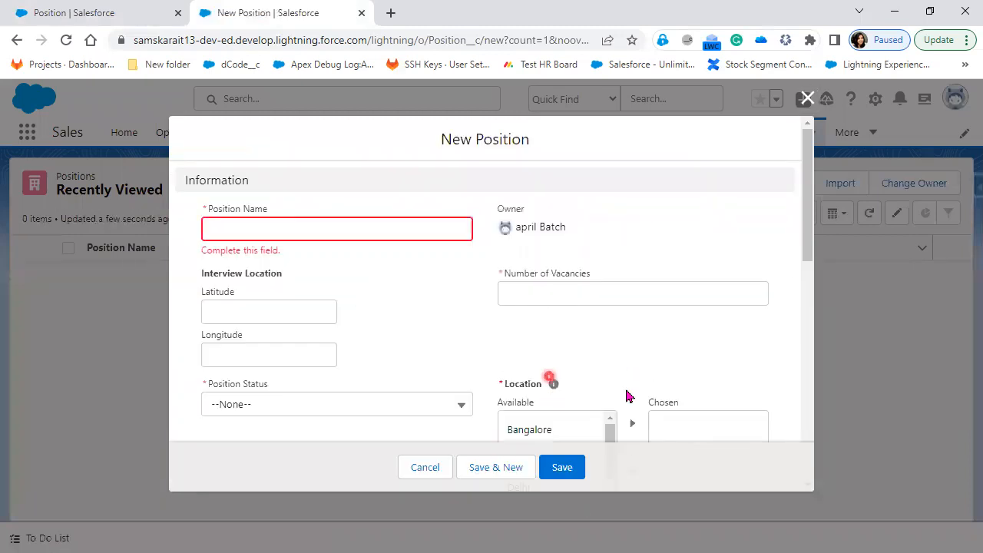
{"action": "scroll", "coordinate": [626, 394], "scroll_direction": "down", "scroll_amount": 1}
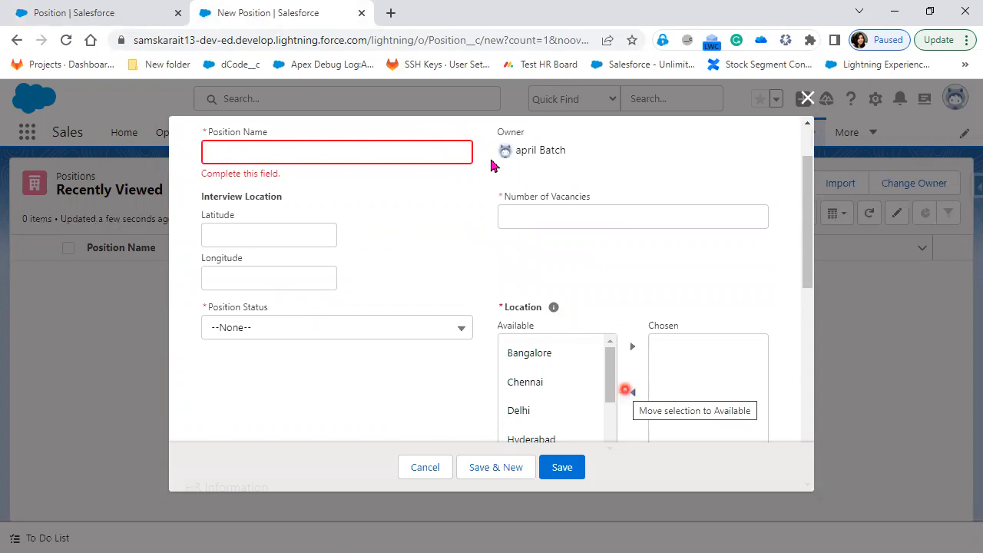
{"action": "left_click", "coordinate": [38, 21]}
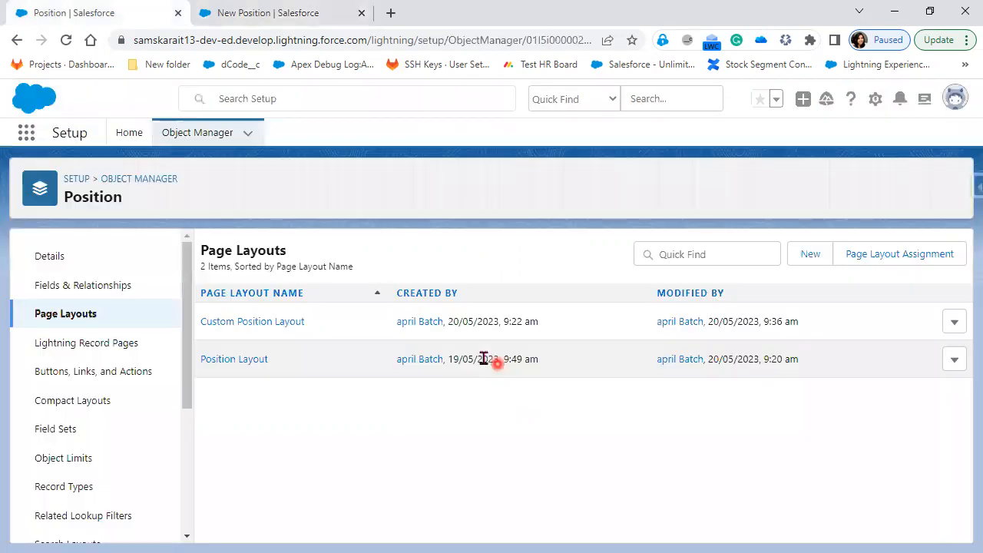
In Custom Position Layout, move Position Status above Interview Location and save
{"action": "left_click", "coordinate": [231, 322]}
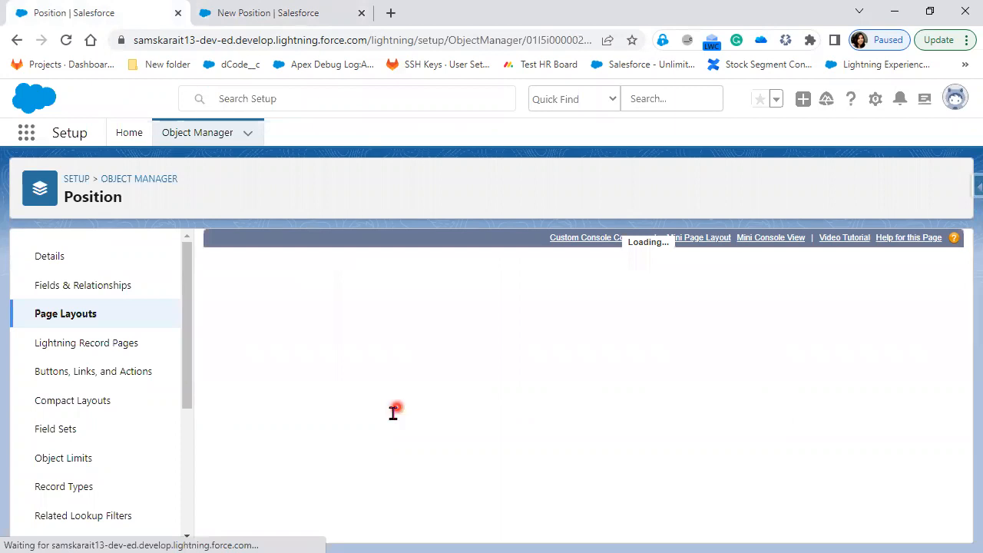
{"action": "scroll", "coordinate": [392, 415], "scroll_direction": "down", "scroll_amount": 5}
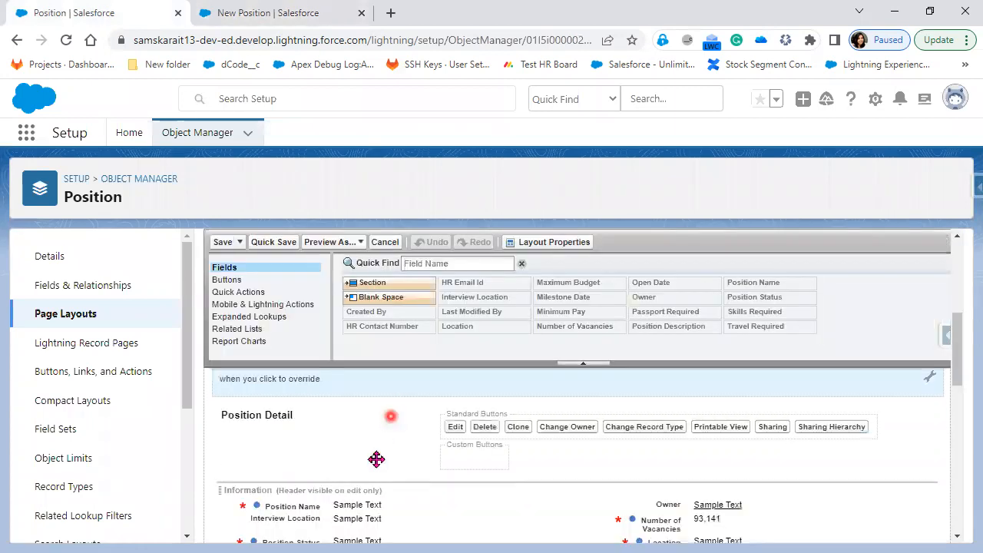
{"action": "scroll", "coordinate": [368, 461], "scroll_direction": "down", "scroll_amount": 1}
{"action": "mouse_move", "coordinate": [371, 462]}
{"action": "left_mouse_down"}
{"action": "mouse_move", "coordinate": [363, 438]}
{"action": "mouse_move", "coordinate": [381, 446]}
{"action": "left_mouse_up"}
{"action": "left_click", "coordinate": [223, 244]}
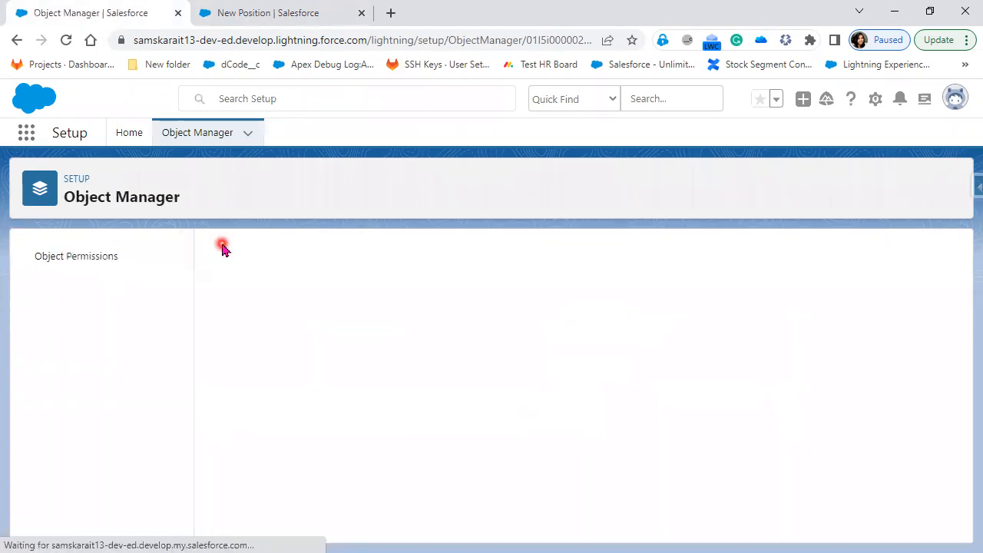
Reload the New Position form, close it, and reload the Positions list
{"action": "left_click", "coordinate": [92, 8]}
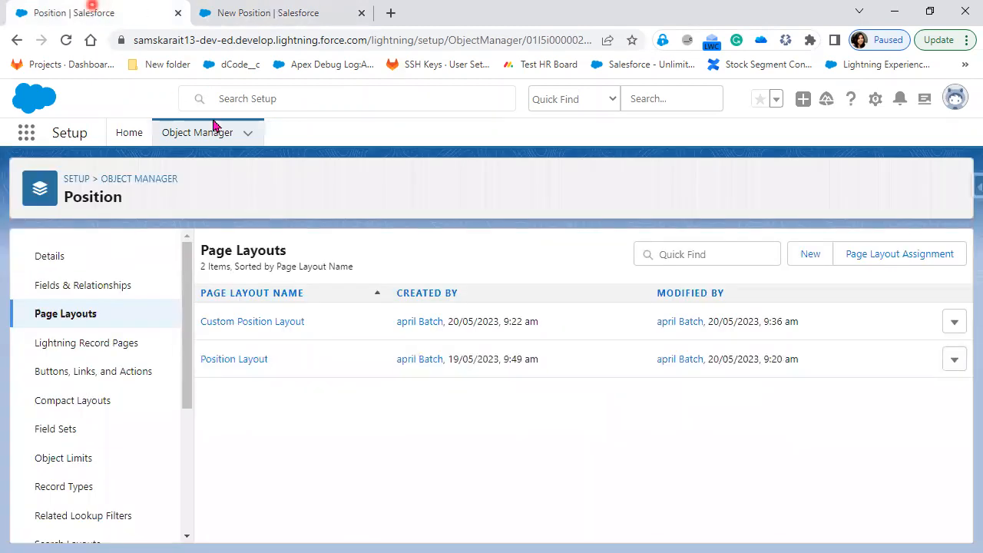
{"action": "key", "text": "ctrl+Tab"}
{"action": "left_click", "coordinate": [66, 40]}
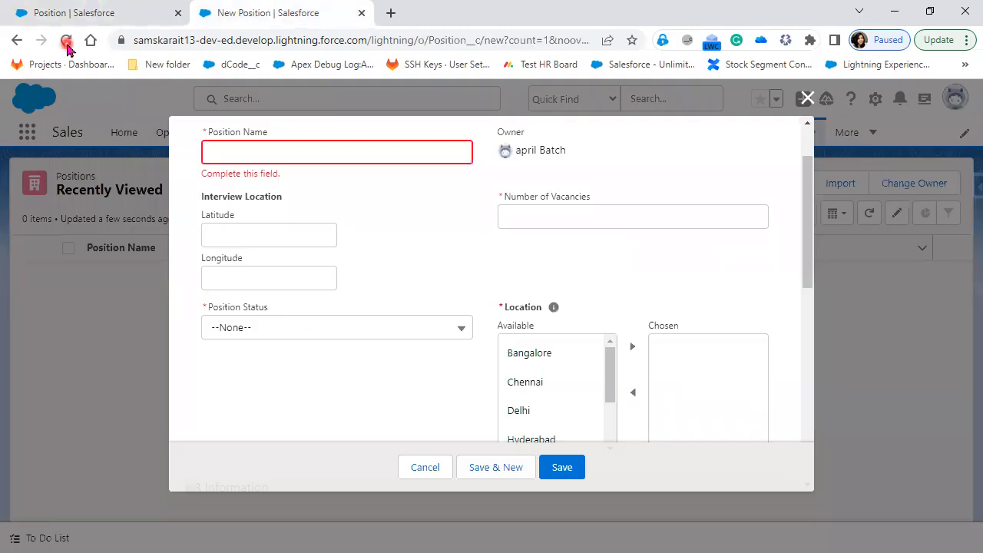
{"action": "left_click", "coordinate": [374, 302]}
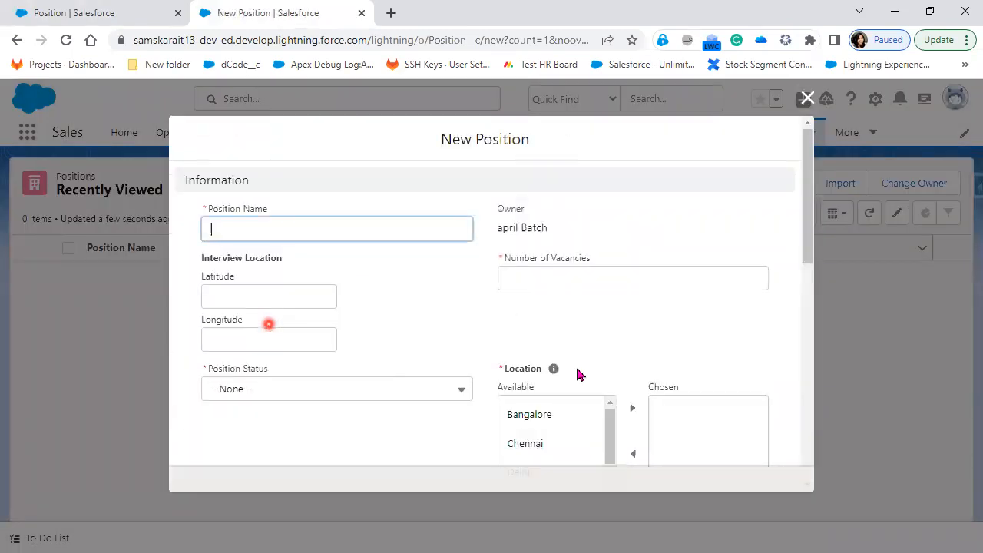
{"action": "left_click", "coordinate": [577, 370]}
{"action": "left_click", "coordinate": [806, 99]}
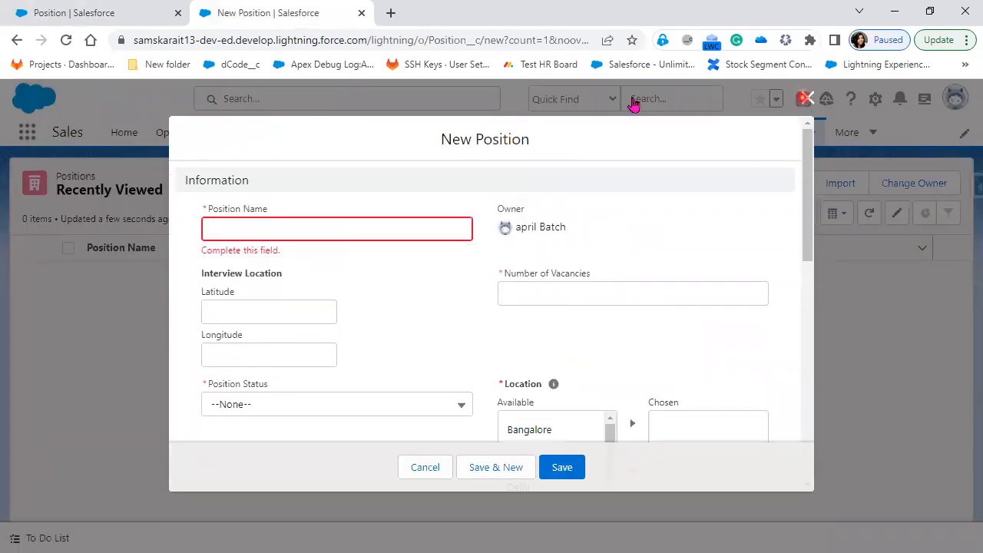
{"action": "left_click", "coordinate": [69, 43]}
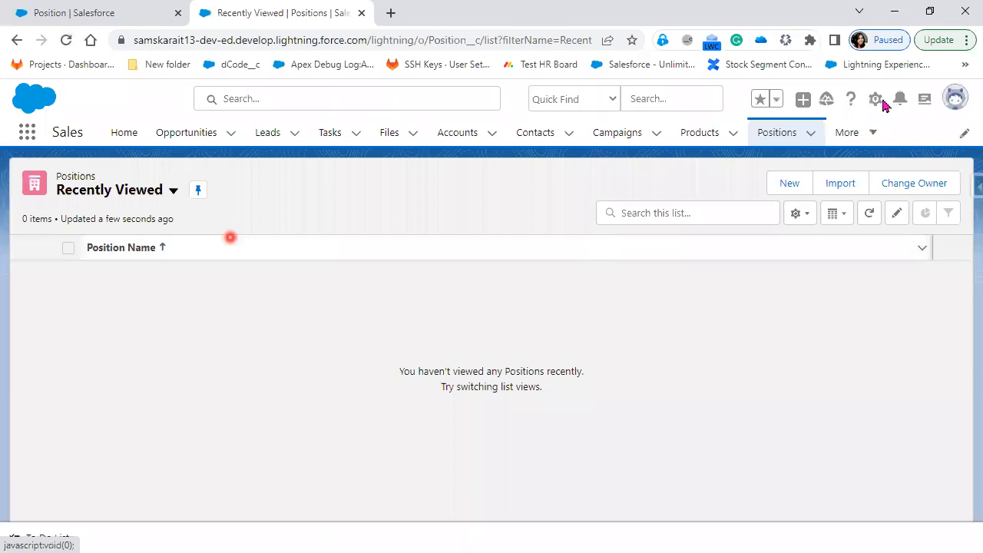
Start a new Position record from the Positions list
{"action": "left_click", "coordinate": [878, 101]}
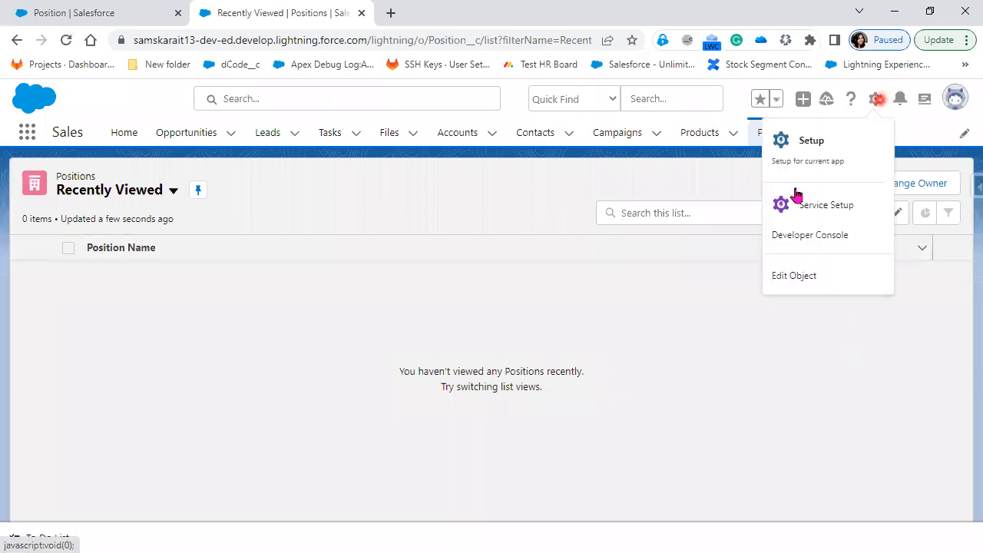
{"action": "left_click", "coordinate": [821, 201]}
{"action": "left_click", "coordinate": [780, 186]}
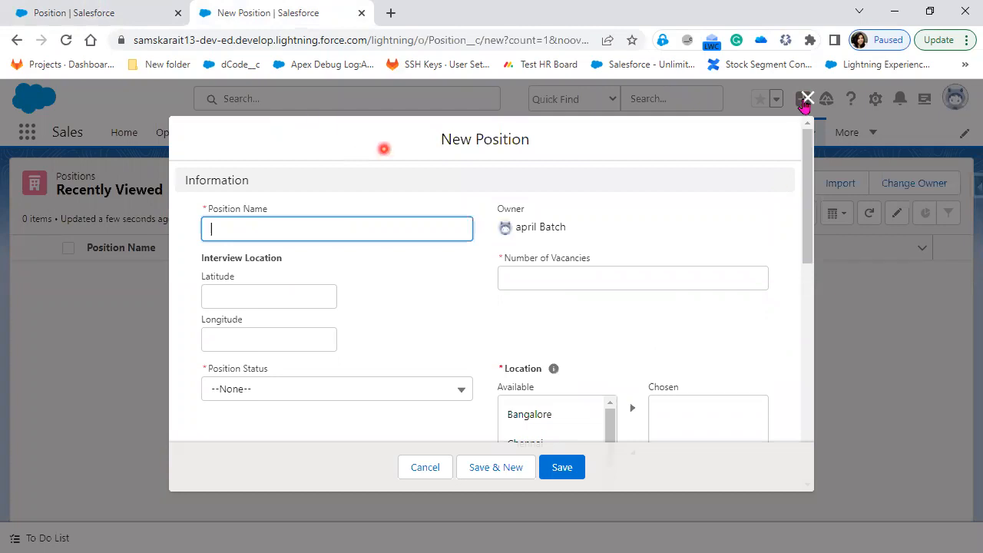
Empty Cache and Hard Reload the Positions list via DevTools, then start a new Position
{"action": "right_click", "coordinate": [306, 291]}
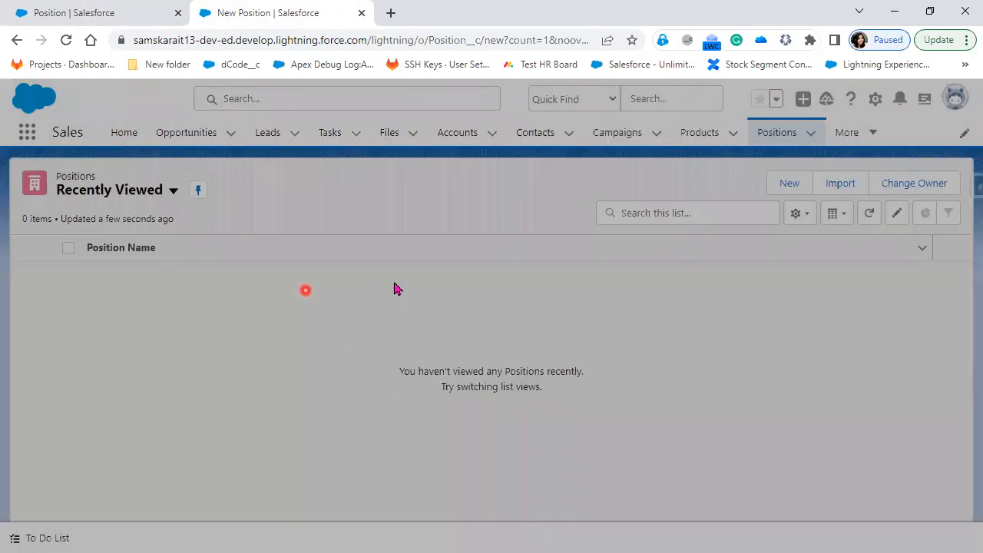
{"action": "left_click", "coordinate": [351, 280]}
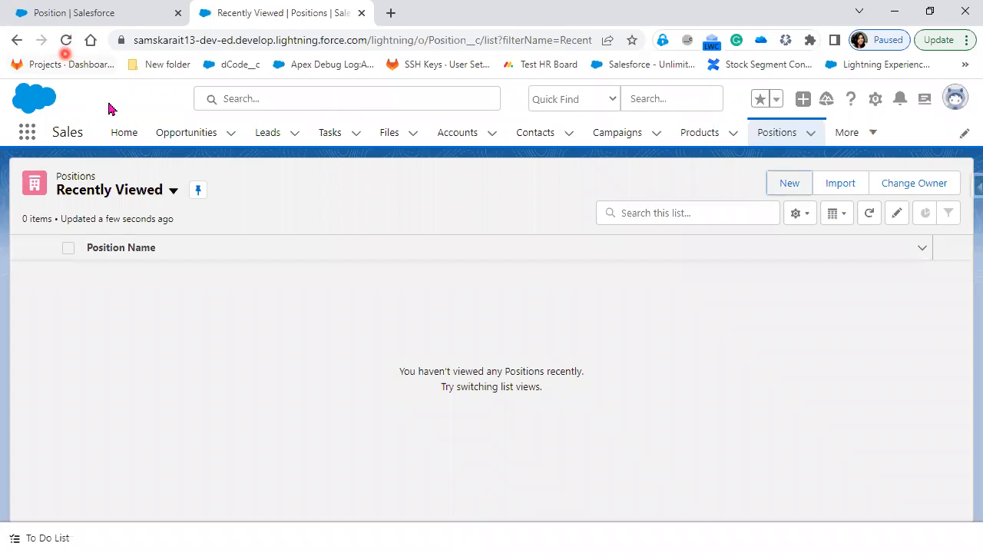
{"action": "right_click", "coordinate": [66, 41]}
{"action": "left_click", "coordinate": [107, 101]}
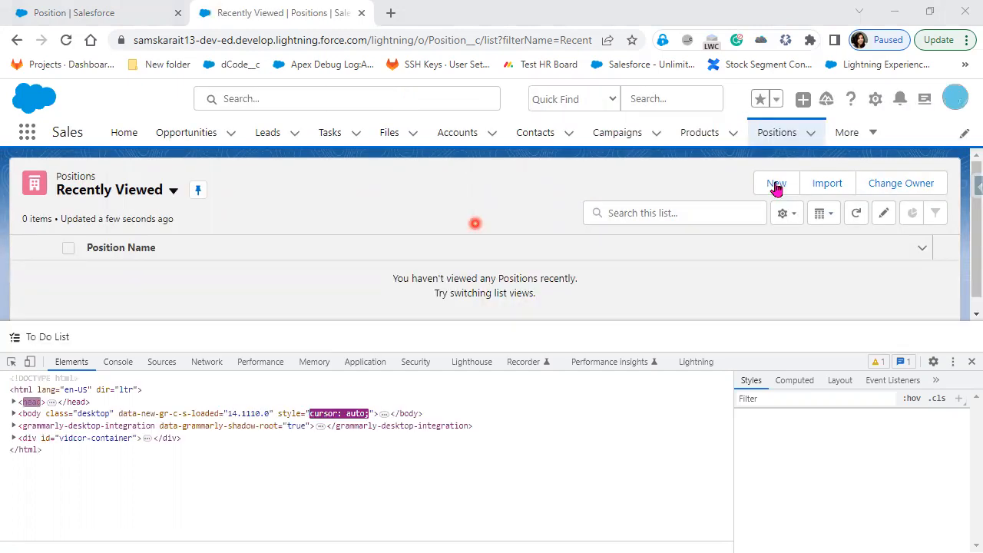
{"action": "left_click", "coordinate": [777, 183]}
{"action": "left_click", "coordinate": [972, 362]}
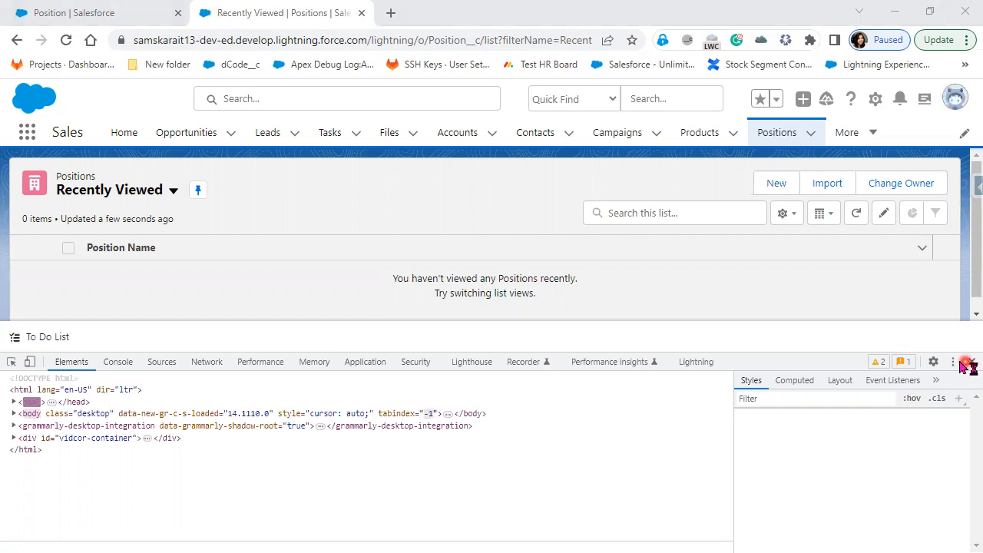
{"action": "left_click", "coordinate": [771, 183]}
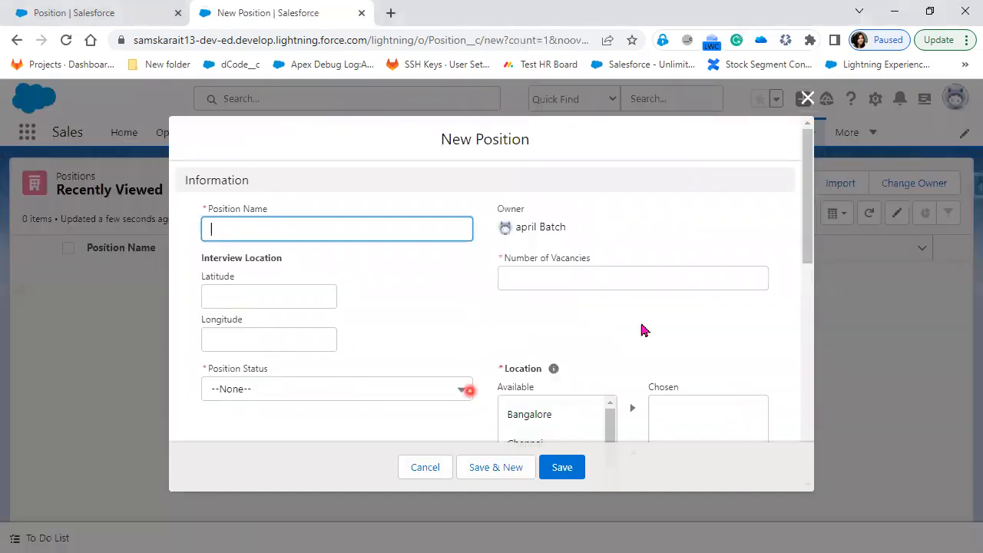
Scroll the New Position form down to Description and back, confirming Interview Location follows Position Name
{"action": "scroll", "coordinate": [495, 354], "scroll_direction": "down", "scroll_amount": 2}
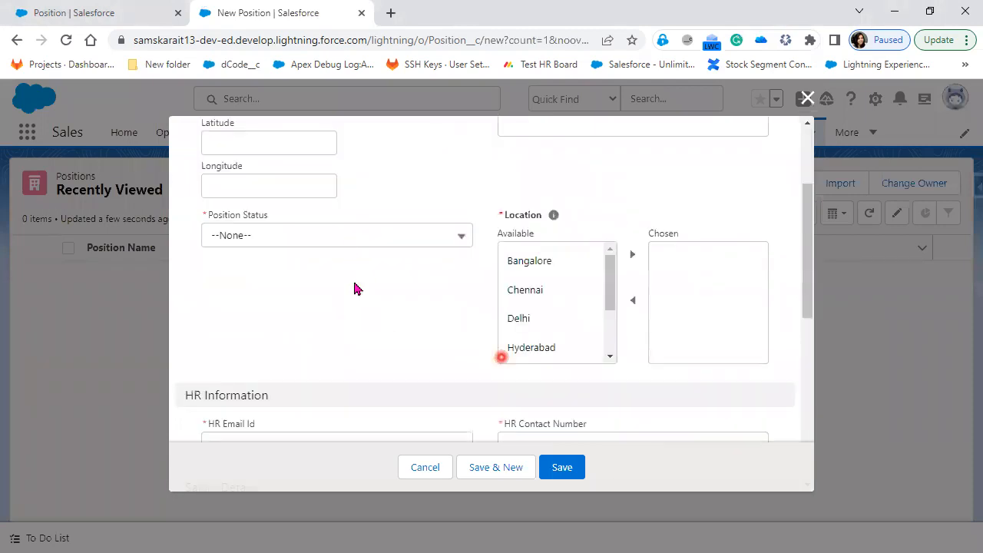
{"action": "scroll", "coordinate": [423, 281], "scroll_direction": "up", "scroll_amount": 2}
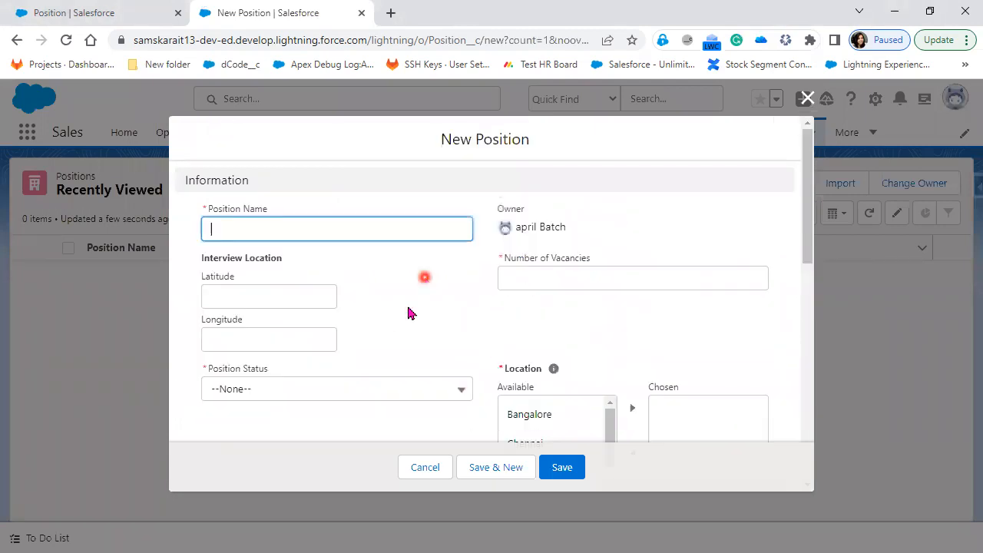
{"action": "scroll", "coordinate": [405, 338], "scroll_direction": "down", "scroll_amount": 6}
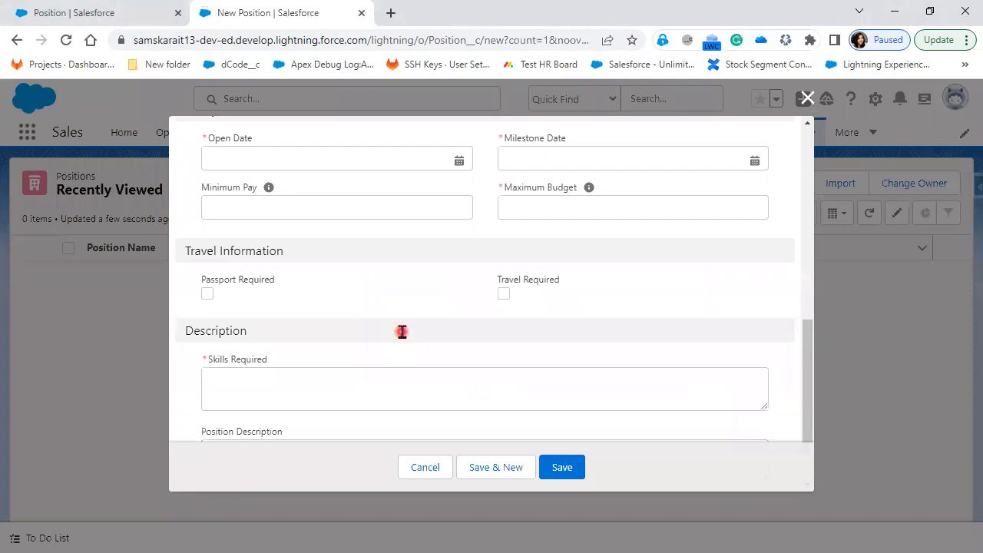
{"action": "scroll", "coordinate": [402, 332], "scroll_direction": "down", "scroll_amount": 1}
{"action": "scroll", "coordinate": [402, 331], "scroll_direction": "up", "scroll_amount": 2}
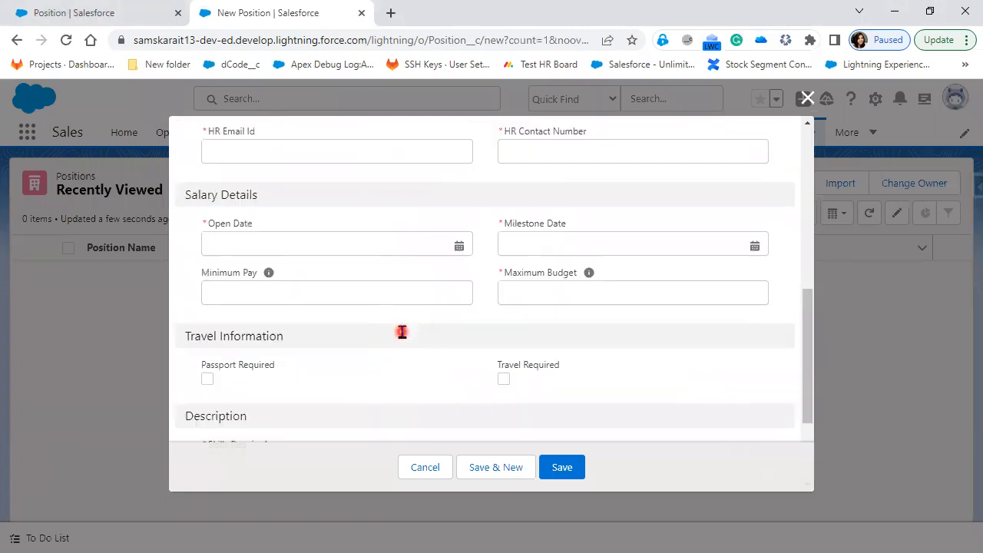
{"action": "scroll", "coordinate": [402, 332], "scroll_direction": "up", "scroll_amount": 3}
{"action": "scroll", "coordinate": [373, 345], "scroll_direction": "up", "scroll_amount": 3}
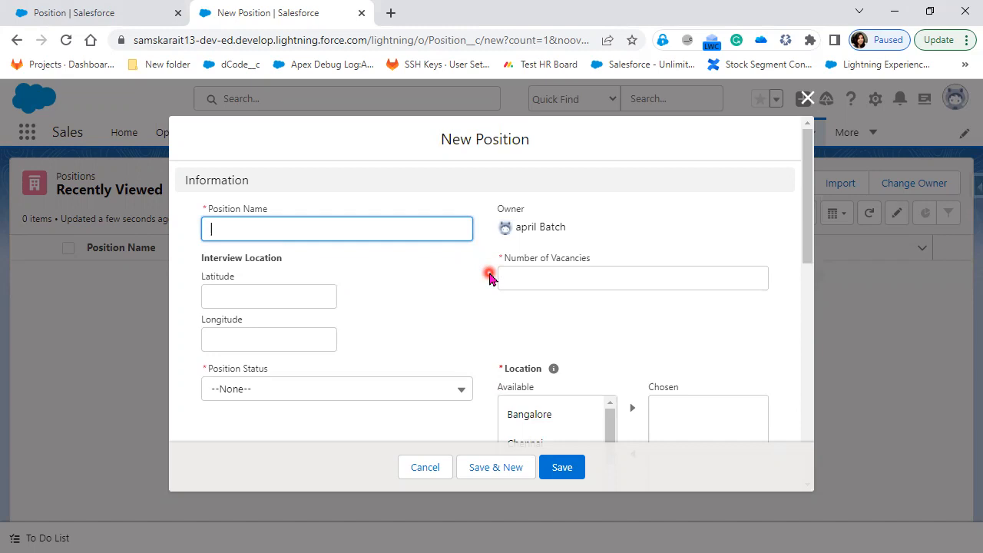
Enter Position Name 'Salesforce Develope', Number of Vacancies 4, and Position Status New
{"action": "type", "text": "Salesforce Developer"}
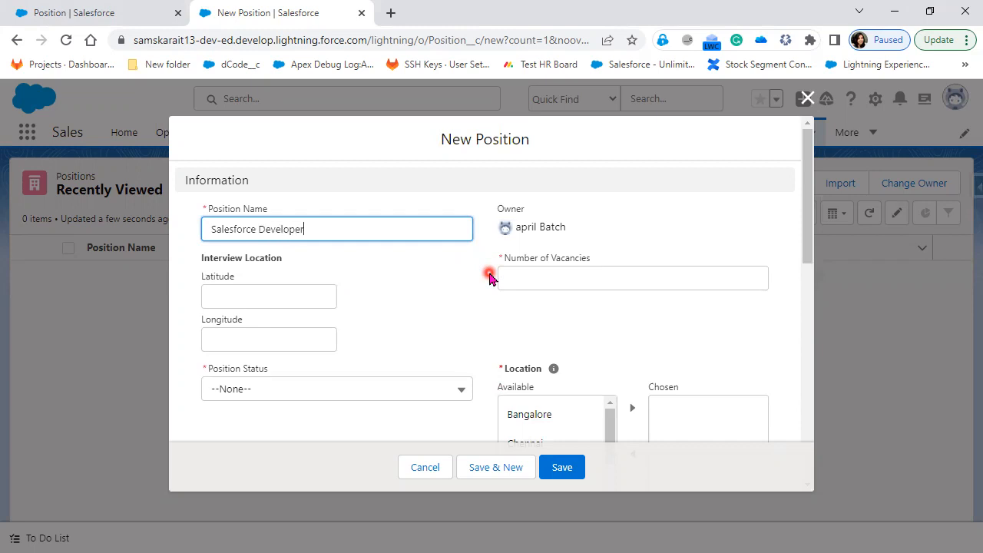
{"action": "left_click", "coordinate": [520, 278]}
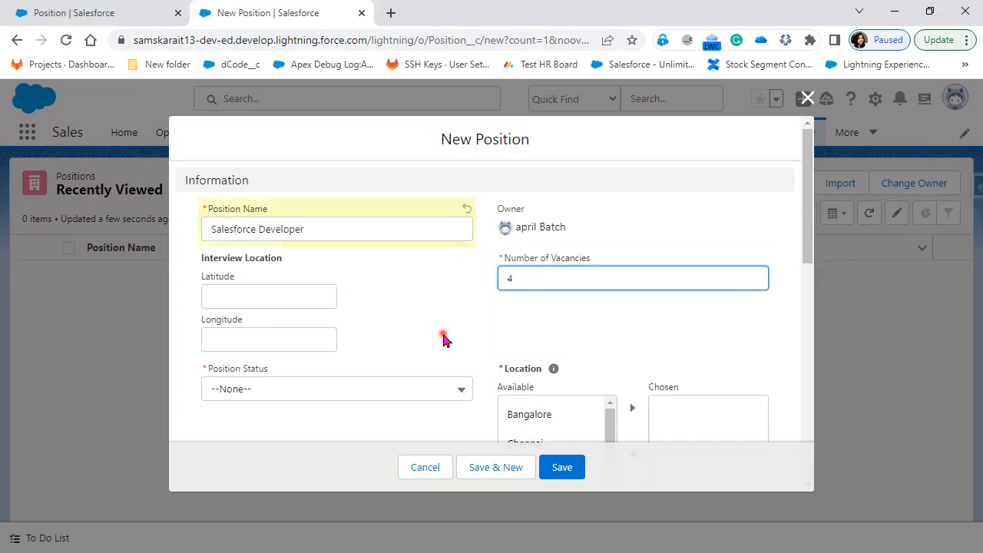
{"action": "scroll", "coordinate": [440, 330], "scroll_direction": "down", "scroll_amount": 2}
{"action": "left_click", "coordinate": [439, 237]}
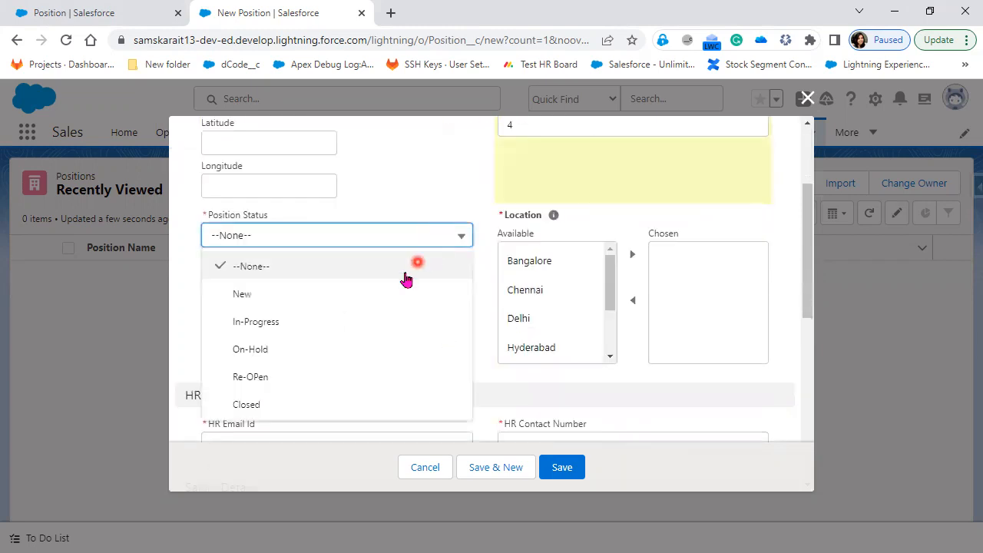
{"action": "left_click", "coordinate": [366, 298]}
Add Hyderabad, Bangalore and Chennai to the chosen Locations in the dual listbox
{"action": "left_click", "coordinate": [541, 339]}
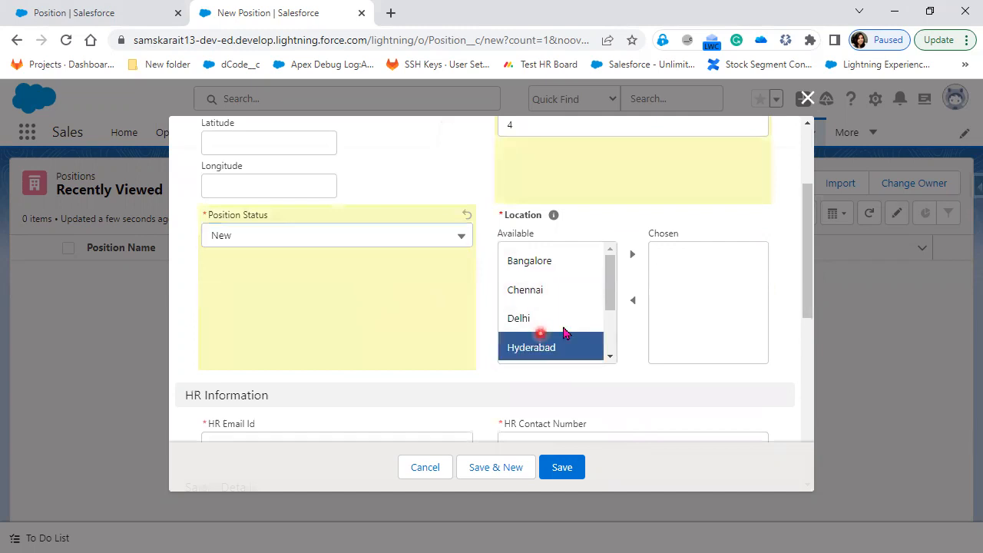
{"action": "left_click", "coordinate": [632, 260]}
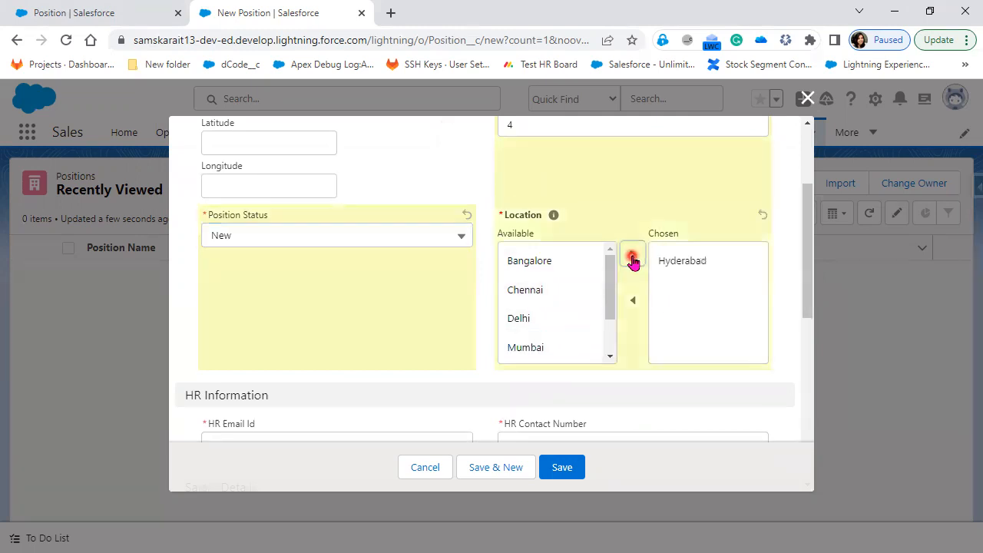
{"action": "left_click", "coordinate": [565, 265]}
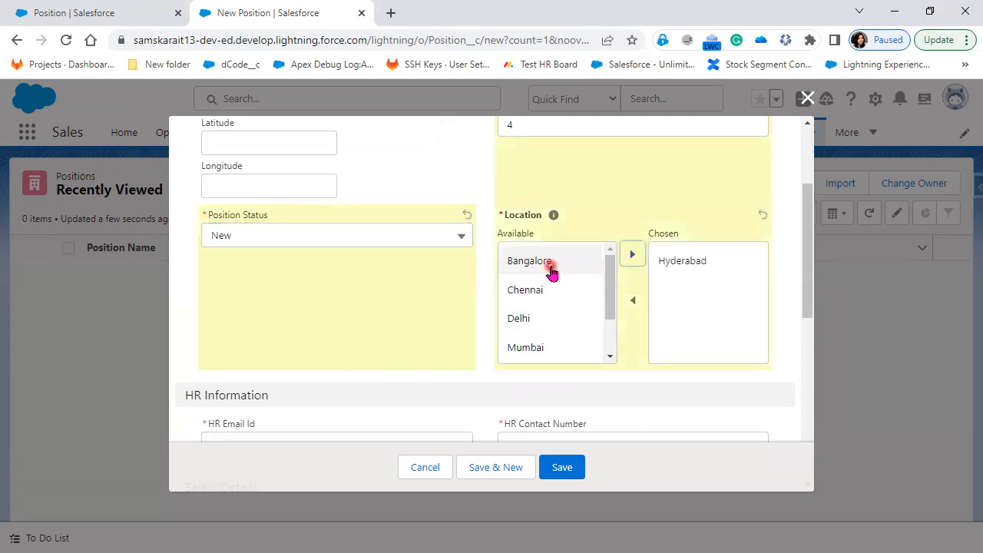
{"action": "left_click", "coordinate": [632, 255]}
{"action": "left_click", "coordinate": [689, 290]}
{"action": "left_click", "coordinate": [633, 300]}
{"action": "left_click", "coordinate": [663, 262]}
{"action": "left_click", "coordinate": [632, 256]}
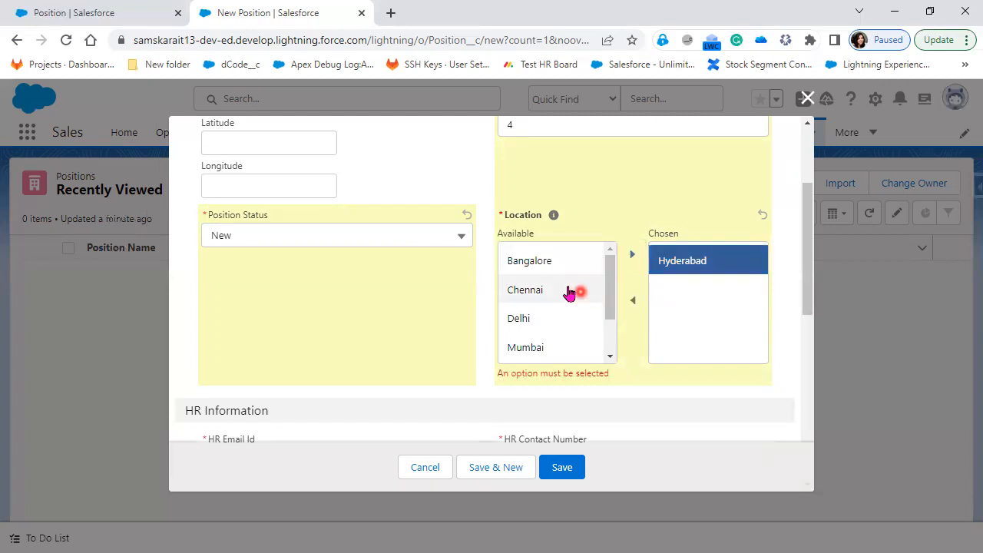
{"action": "left_click", "coordinate": [563, 260]}
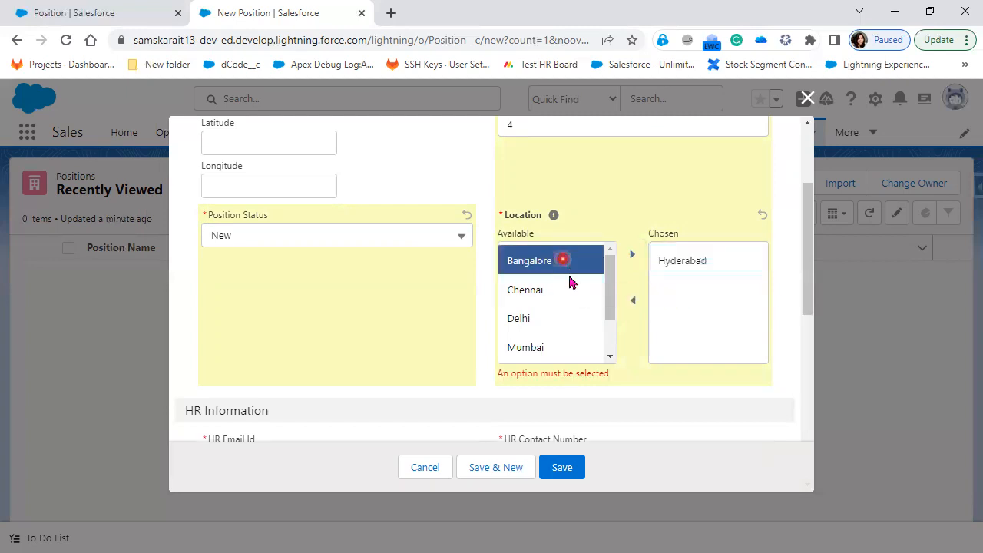
{"action": "left_click", "coordinate": [547, 319], "text": "ctrl"}
{"action": "left_click", "coordinate": [547, 344], "text": "ctrl"}
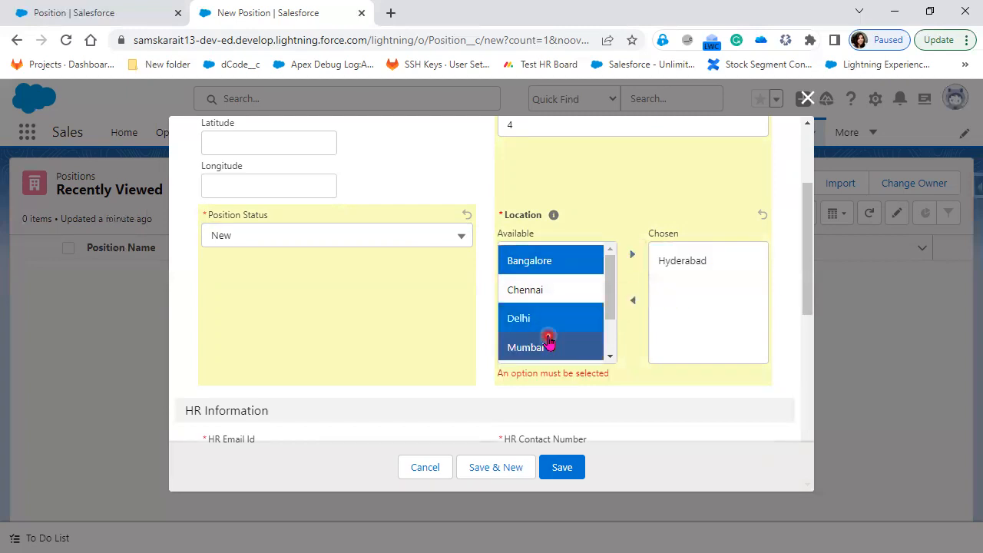
{"action": "left_click", "coordinate": [553, 292]}
{"action": "left_click", "coordinate": [553, 261], "text": "ctrl"}
{"action": "left_click", "coordinate": [553, 261], "text": "ctrl"}
{"action": "left_click", "coordinate": [553, 262]}
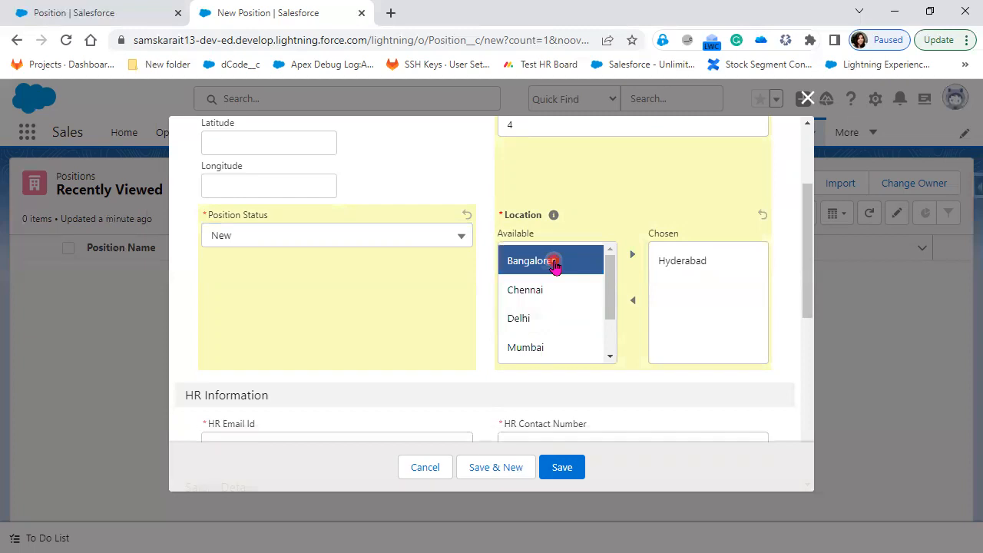
{"action": "left_click", "coordinate": [541, 292]}
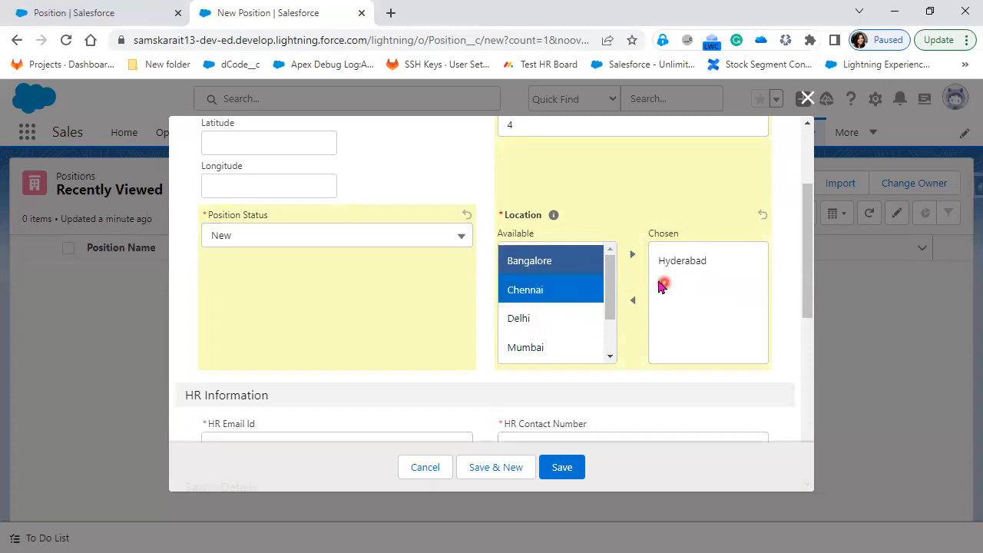
{"action": "left_click", "coordinate": [632, 254]}
Remove Chennai from the chosen Locations, leaving Hyderabad and Bangalore selected
{"action": "left_click", "coordinate": [676, 289]}
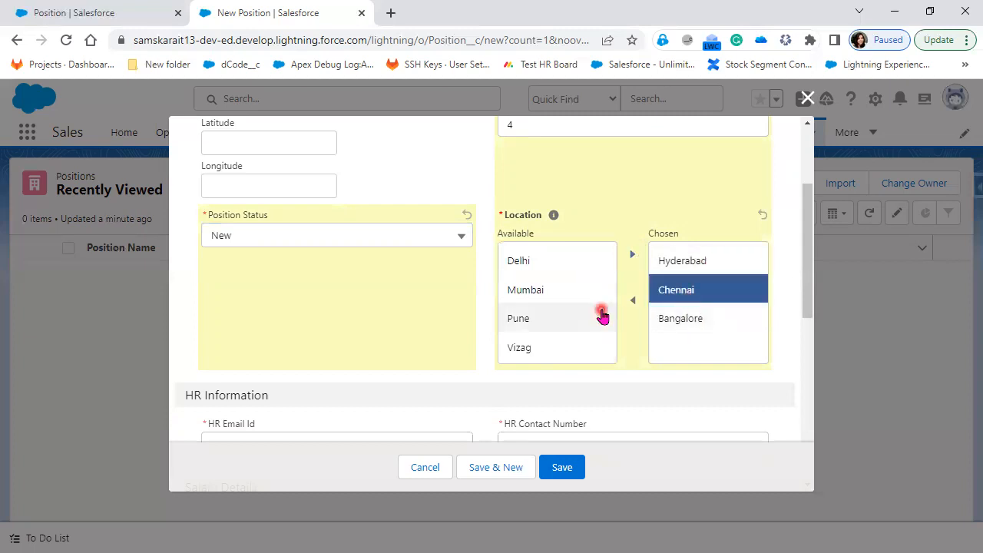
{"action": "left_click", "coordinate": [634, 302]}
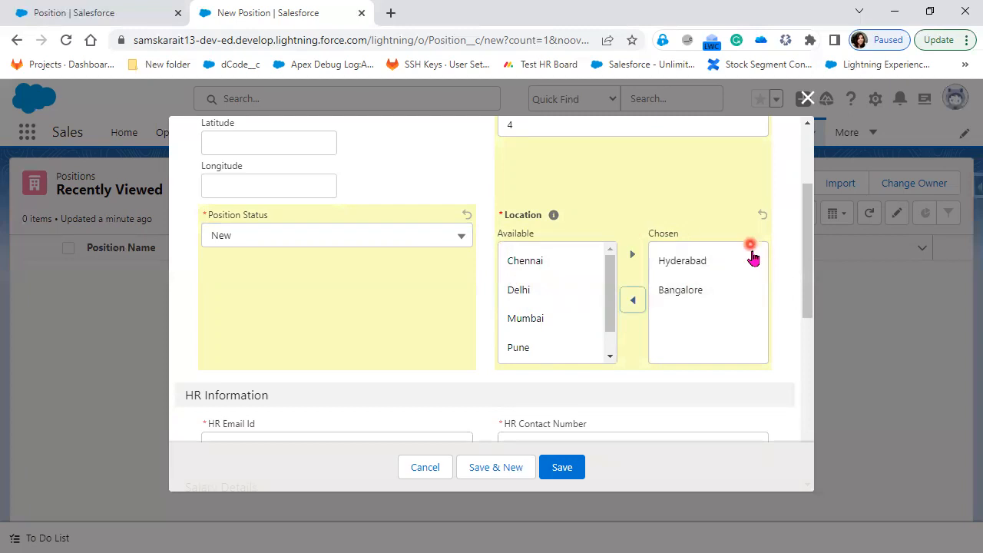
{"action": "left_click", "coordinate": [724, 289]}
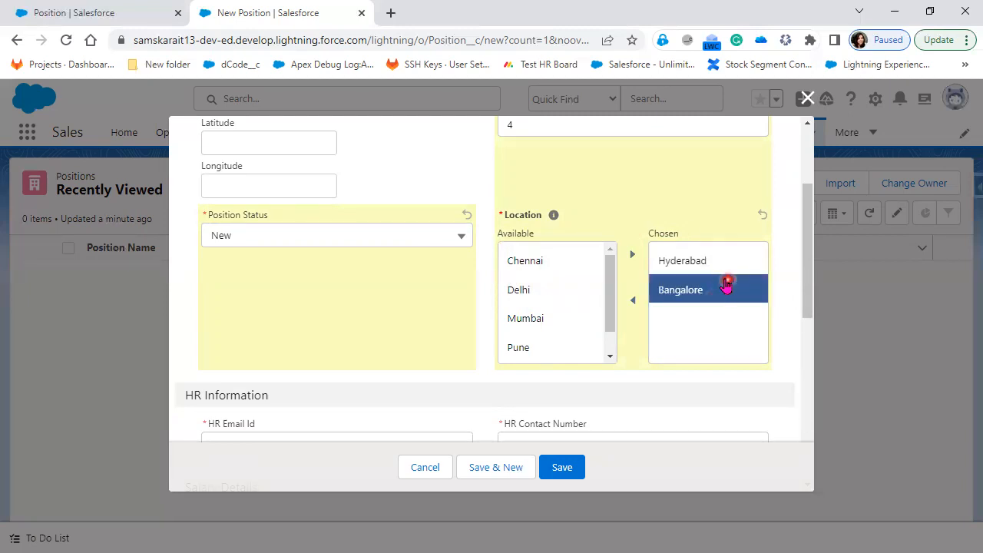
{"action": "left_click", "coordinate": [633, 300]}
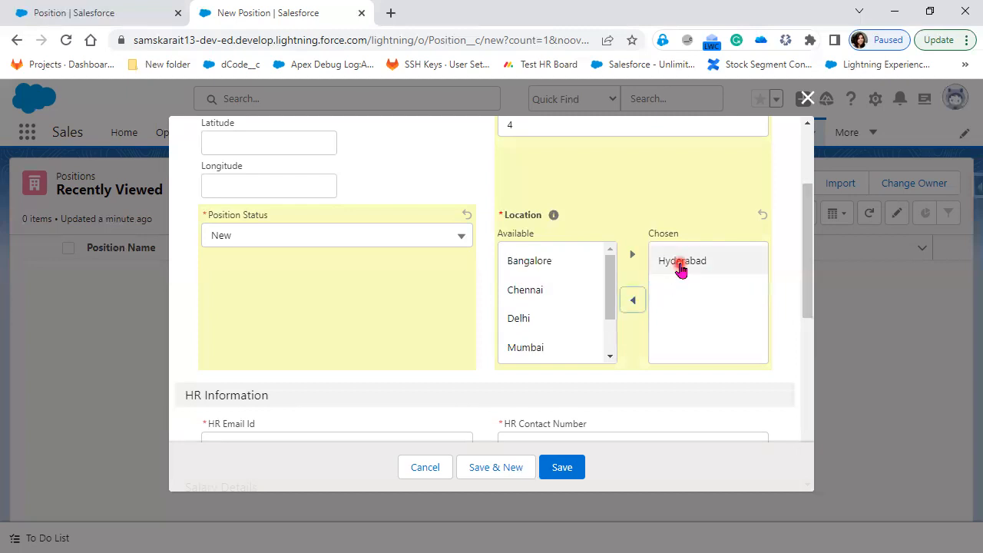
{"action": "left_click", "coordinate": [681, 265]}
{"action": "left_click", "coordinate": [634, 302]}
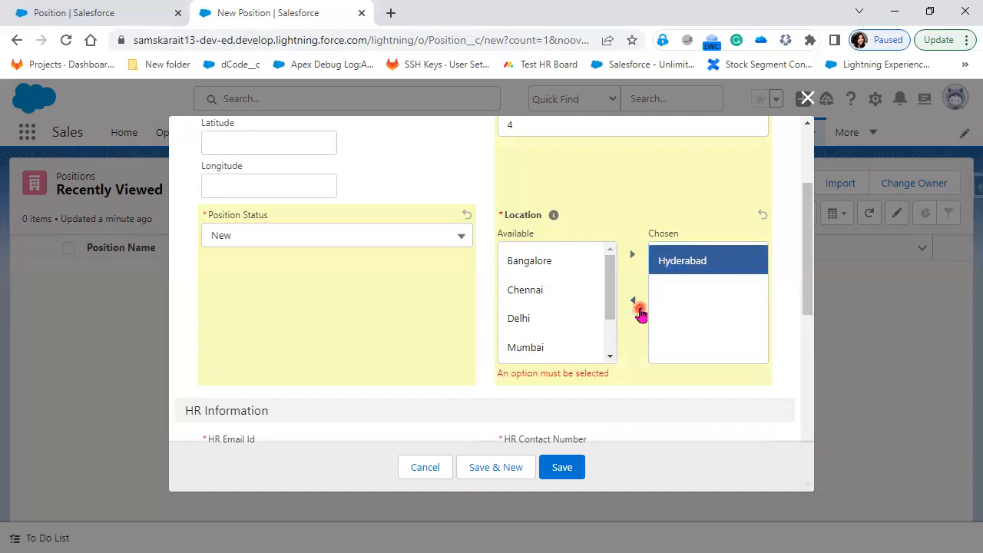
{"action": "left_click", "coordinate": [655, 307]}
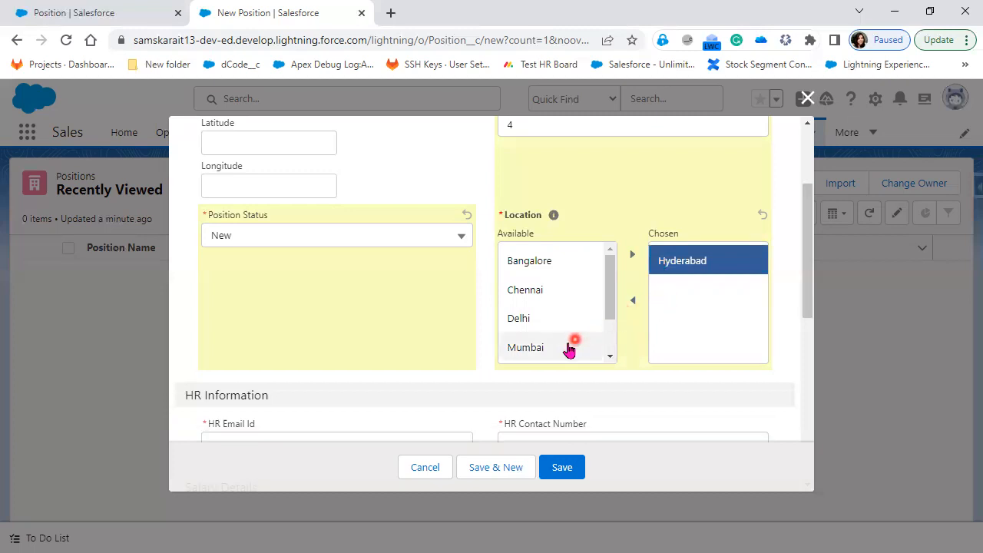
{"action": "left_click", "coordinate": [535, 265]}
{"action": "left_click", "coordinate": [632, 255]}
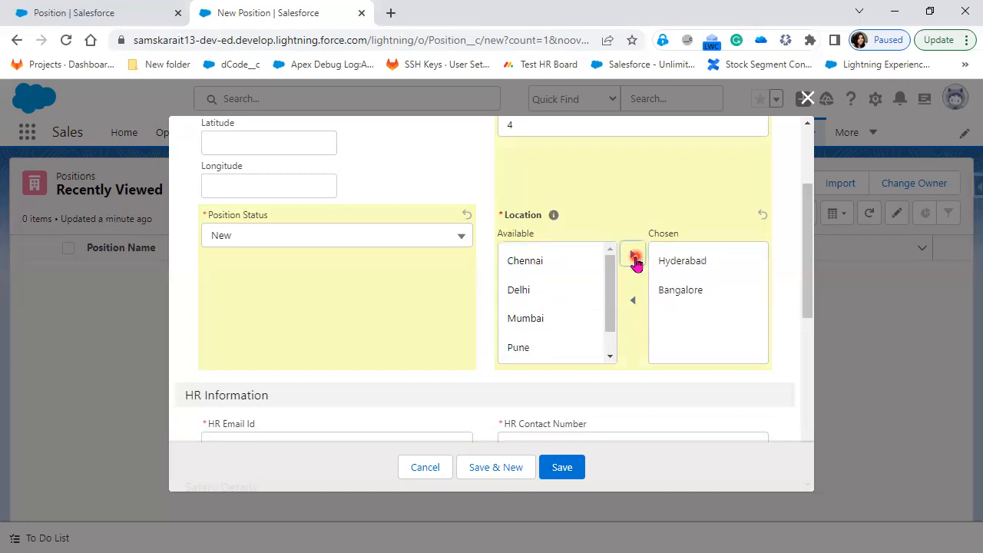
{"action": "left_click", "coordinate": [666, 286]}
{"action": "left_click", "coordinate": [627, 256]}
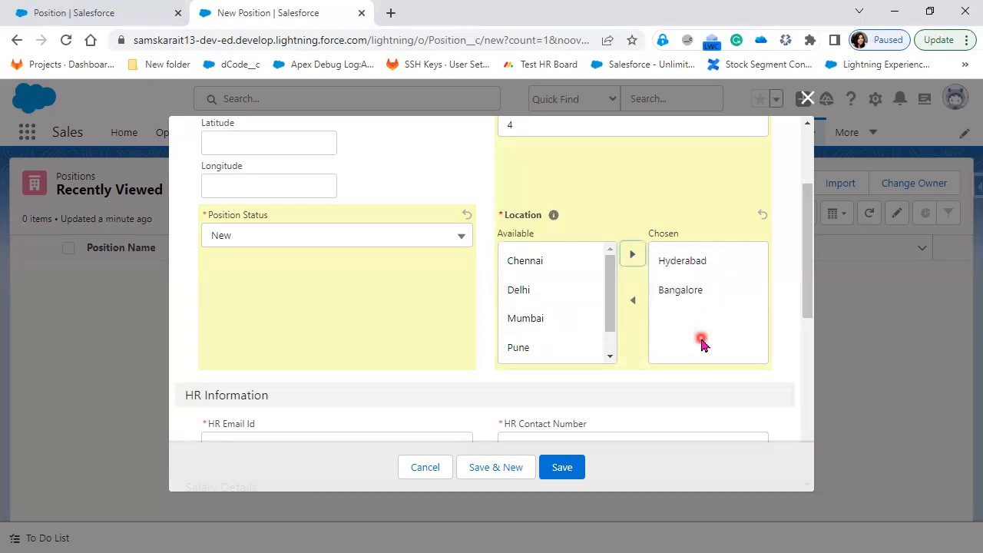
{"action": "scroll", "coordinate": [701, 341], "scroll_direction": "down", "scroll_amount": 1}
{"action": "scroll", "coordinate": [514, 334], "scroll_direction": "down", "scroll_amount": 1}
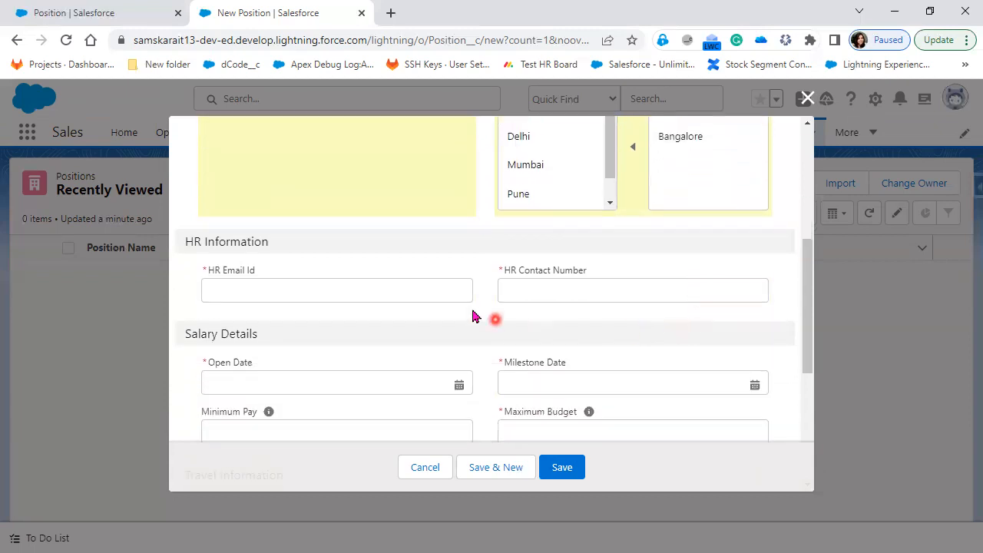
Enter the HR email and contact number, then set Open Date 22/05/2023 and Milestone Date 09/06/2023
{"action": "left_click", "coordinate": [430, 297]}
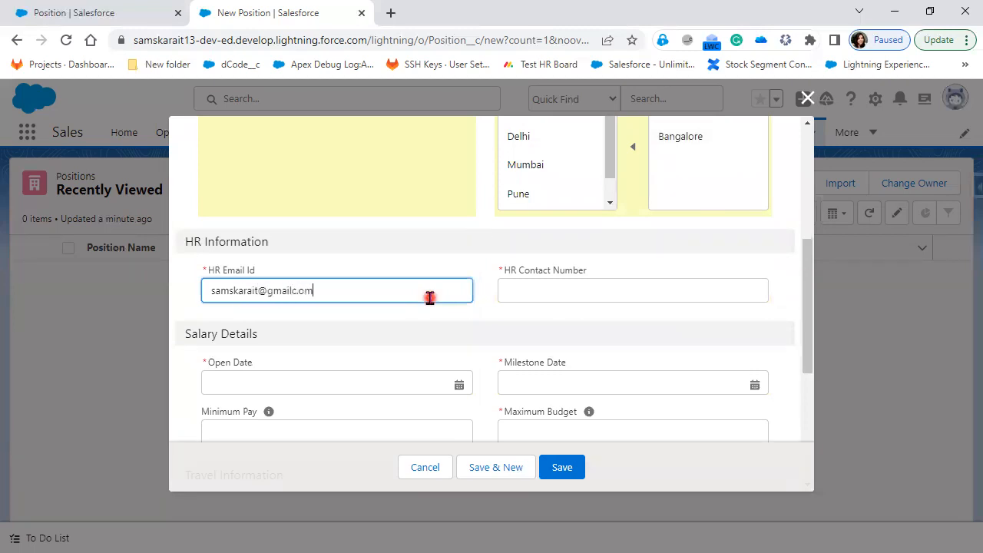
{"action": "key", "text": "Tab"}
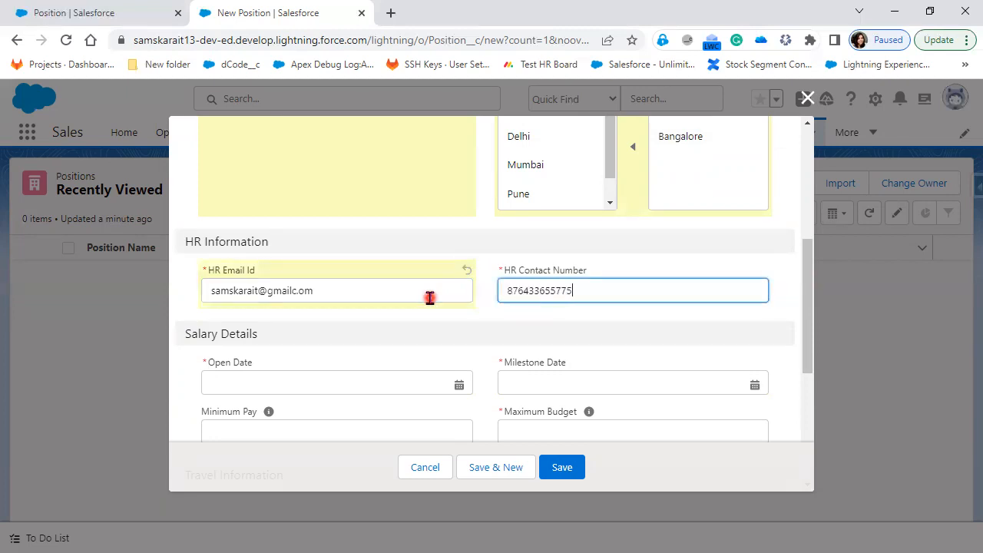
{"action": "scroll", "coordinate": [402, 307], "scroll_direction": "down", "scroll_amount": 1}
{"action": "left_click", "coordinate": [458, 306]}
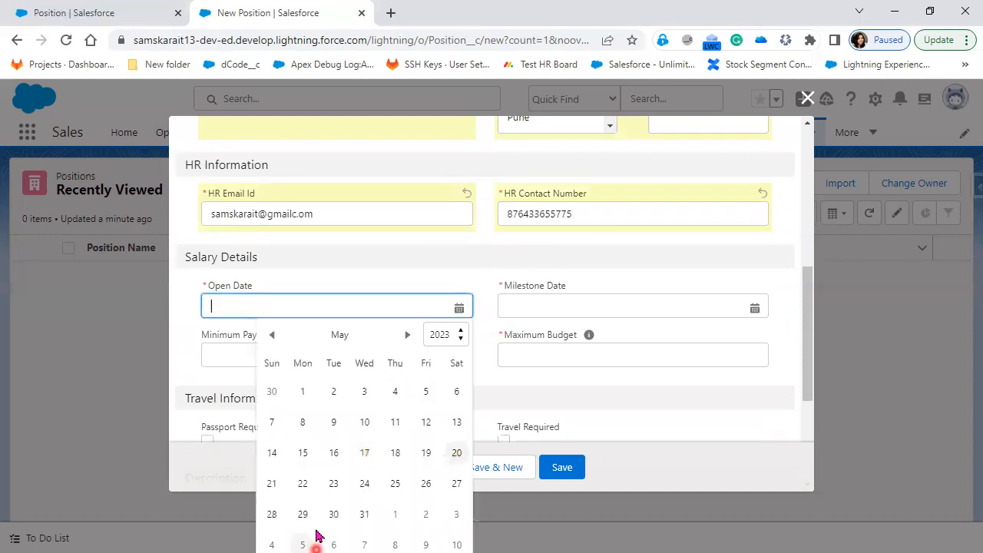
{"action": "left_click", "coordinate": [305, 498]}
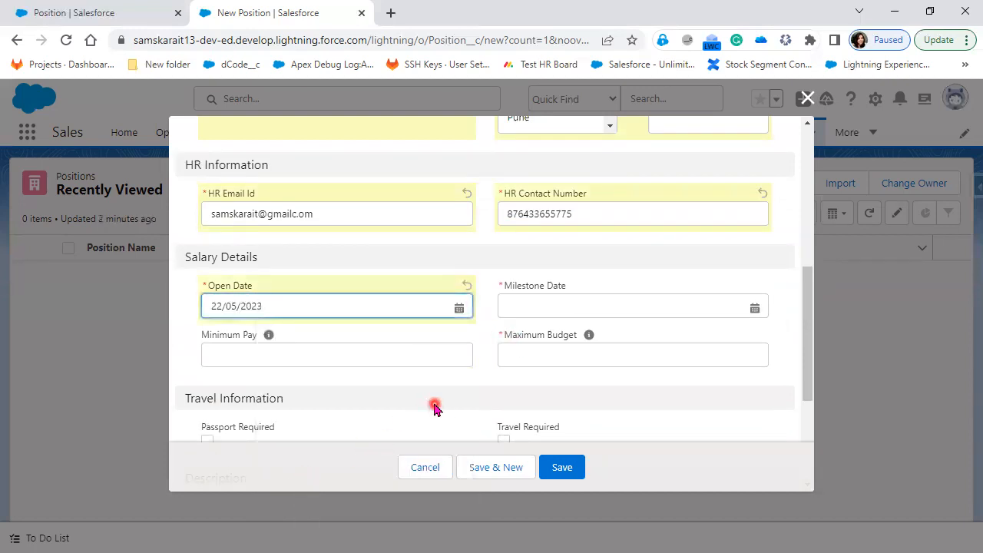
{"action": "left_click", "coordinate": [754, 308]}
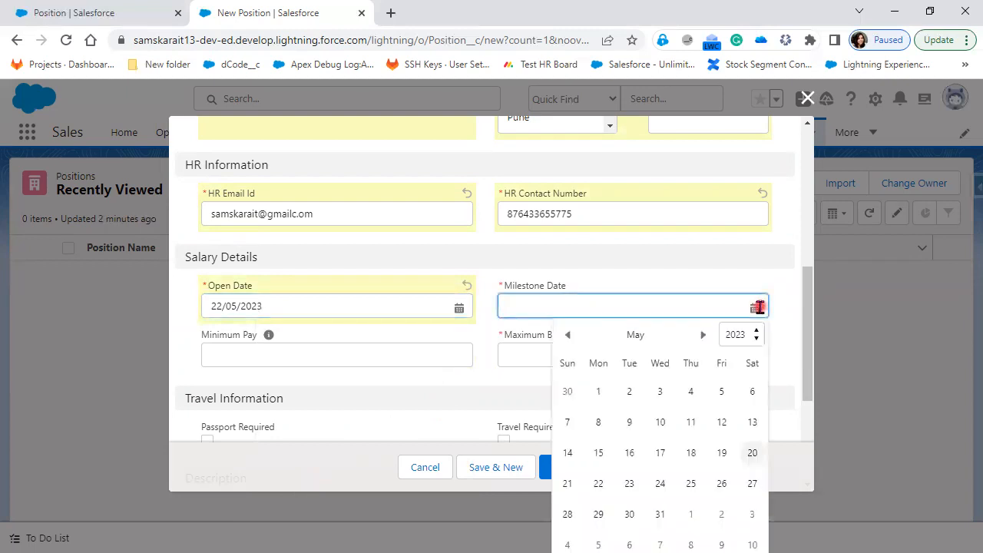
{"action": "left_click", "coordinate": [702, 335]}
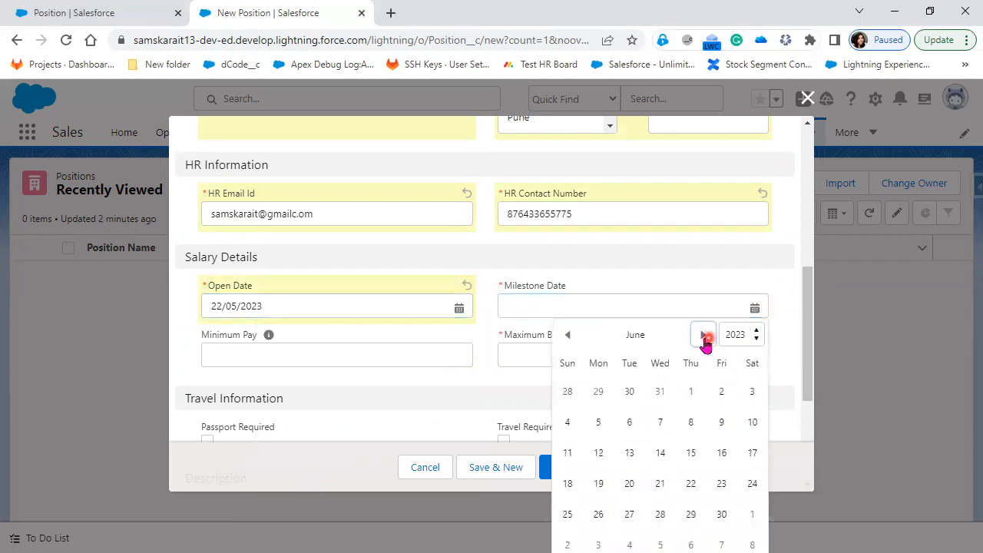
{"action": "left_click", "coordinate": [719, 425]}
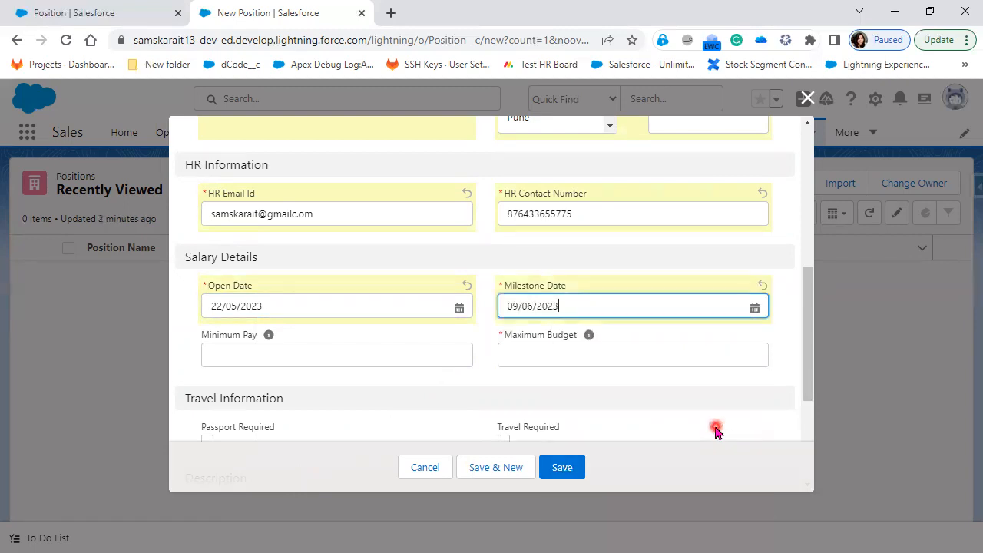
Enter Minimum Pay $1,00,000.23 and Maximum Budget $2,00,000.34
{"action": "left_click", "coordinate": [388, 358]}
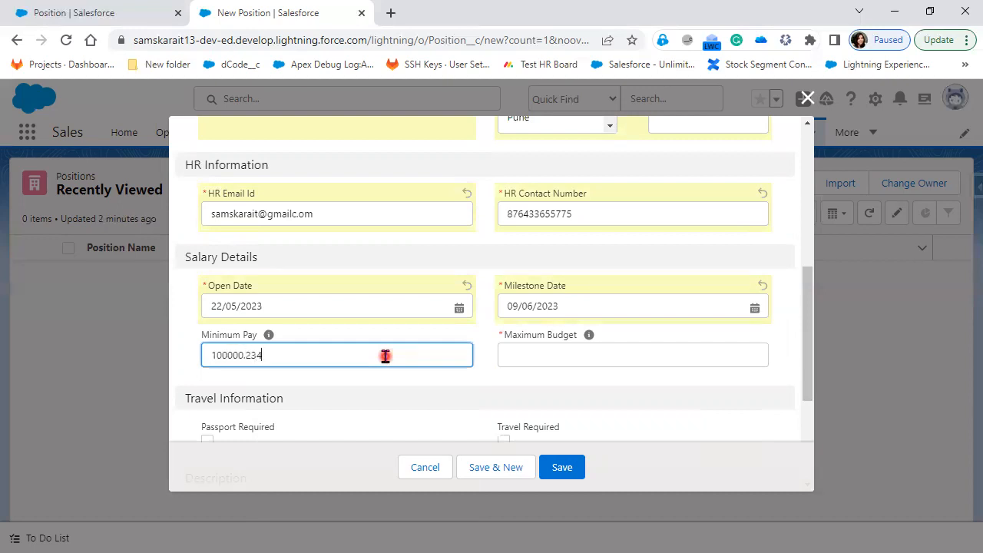
{"action": "key", "text": "Tab"}
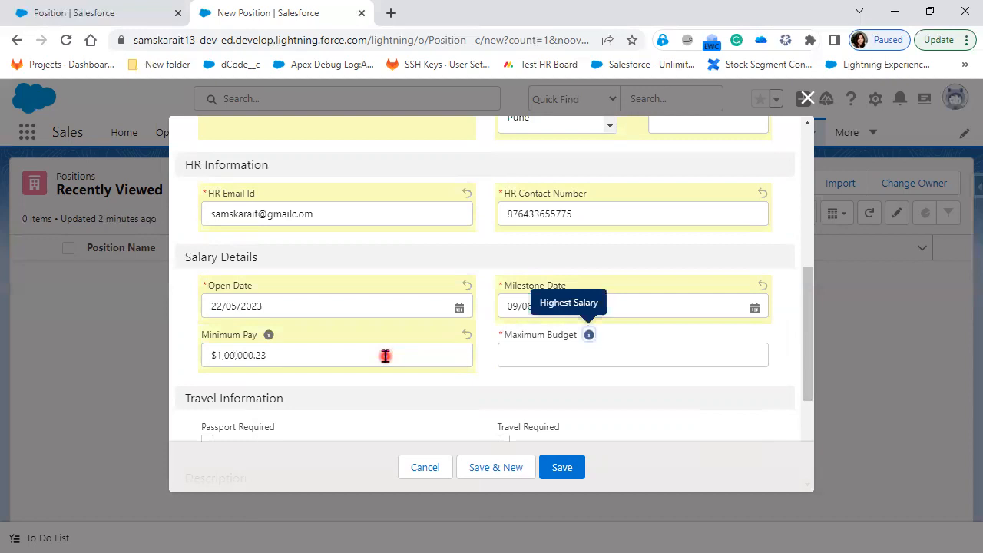
{"action": "left_click", "coordinate": [554, 363]}
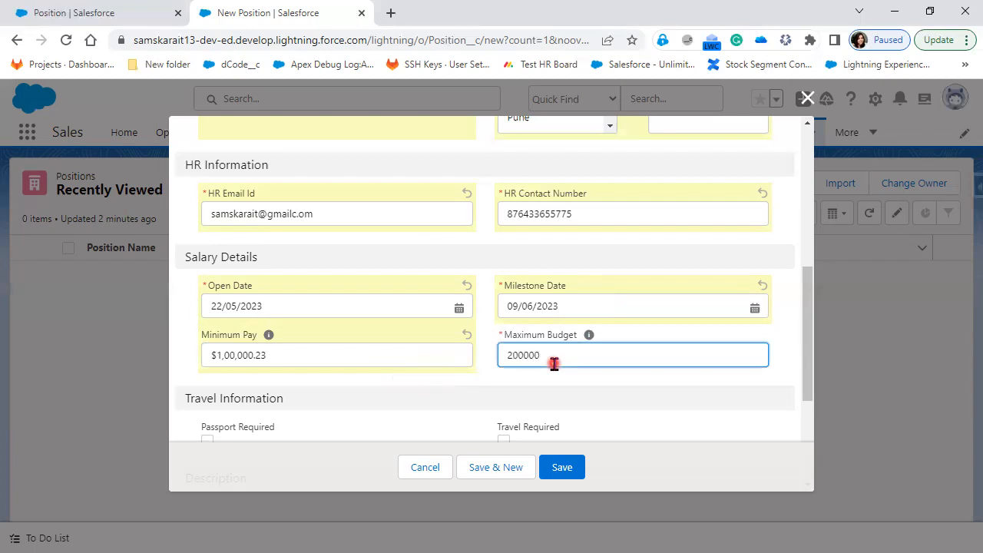
{"action": "left_click", "coordinate": [568, 401]}
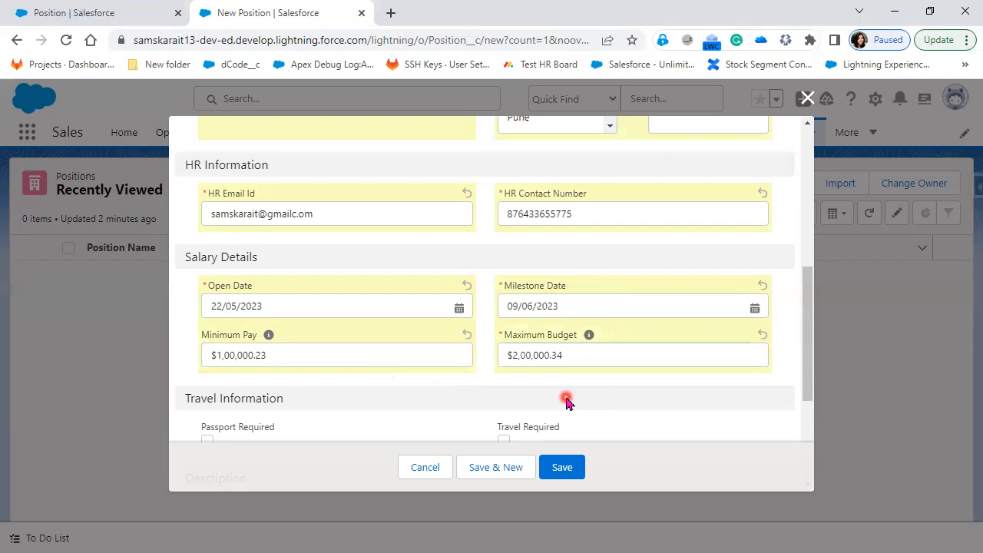
Leave Passport Required unticked and enter skills 'Admin, Lightning Flows, APEX, Lightning Aura, LWC'
{"action": "scroll", "coordinate": [565, 400], "scroll_direction": "down", "scroll_amount": 1}
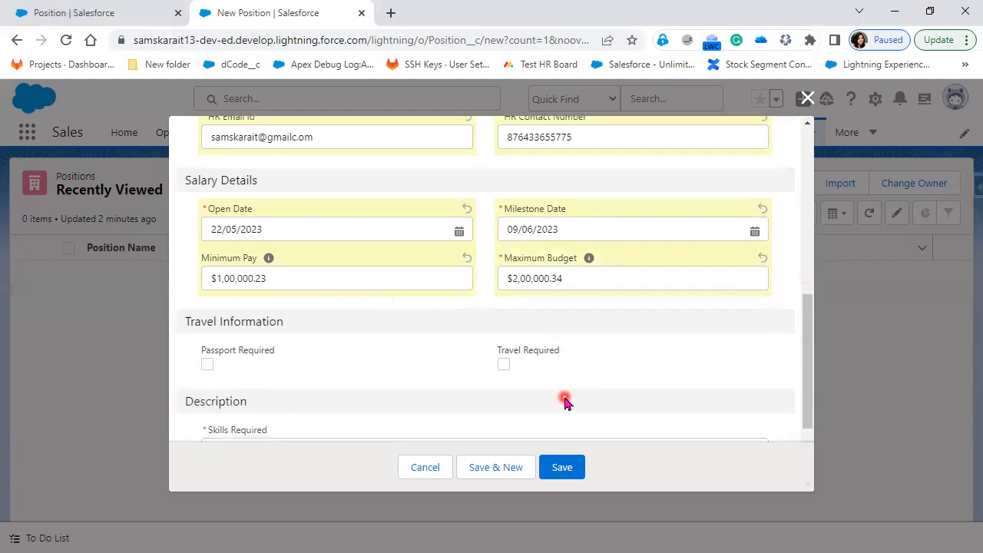
{"action": "left_click", "coordinate": [207, 366]}
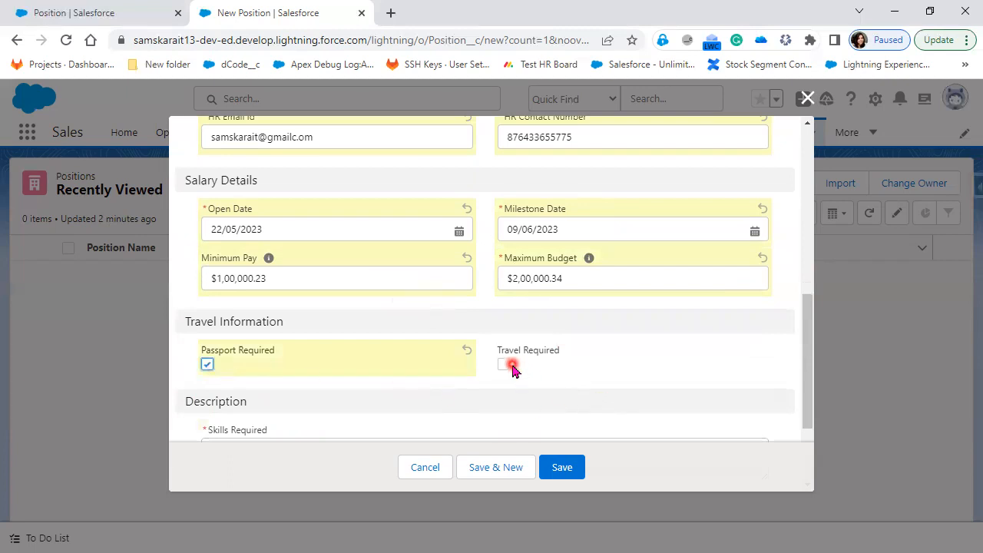
{"action": "scroll", "coordinate": [607, 367], "scroll_direction": "down", "scroll_amount": 1}
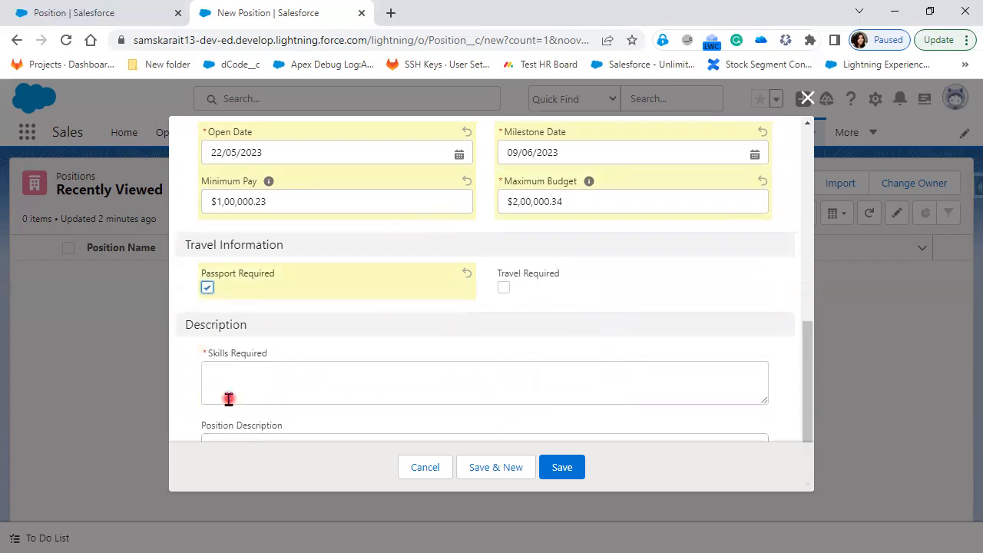
{"action": "left_click", "coordinate": [207, 287]}
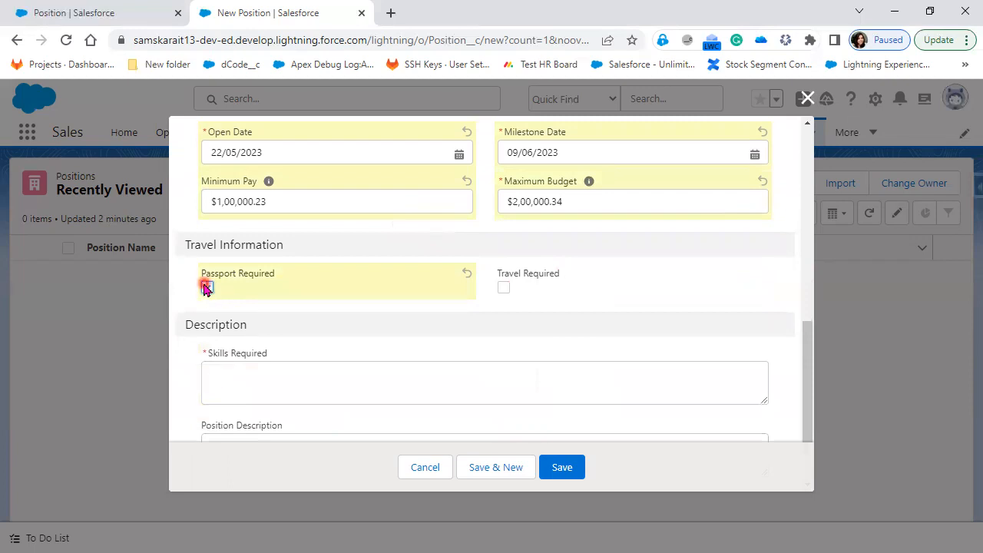
{"action": "left_click", "coordinate": [236, 388]}
{"action": "scroll", "coordinate": [235, 399], "scroll_direction": "down", "scroll_amount": 1}
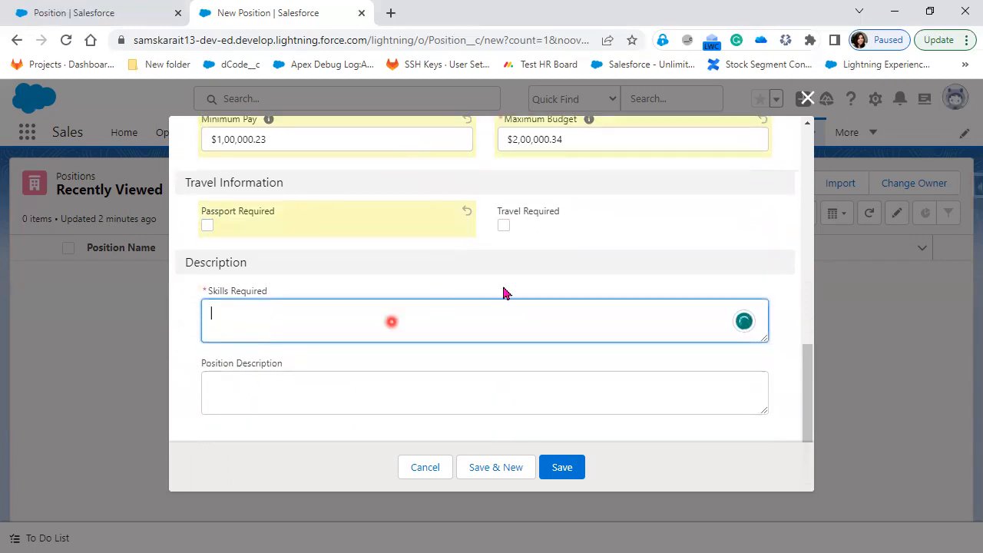
{"action": "scroll", "coordinate": [441, 303], "scroll_direction": "up", "scroll_amount": 10}
{"action": "scroll", "coordinate": [393, 306], "scroll_direction": "down", "scroll_amount": 10}
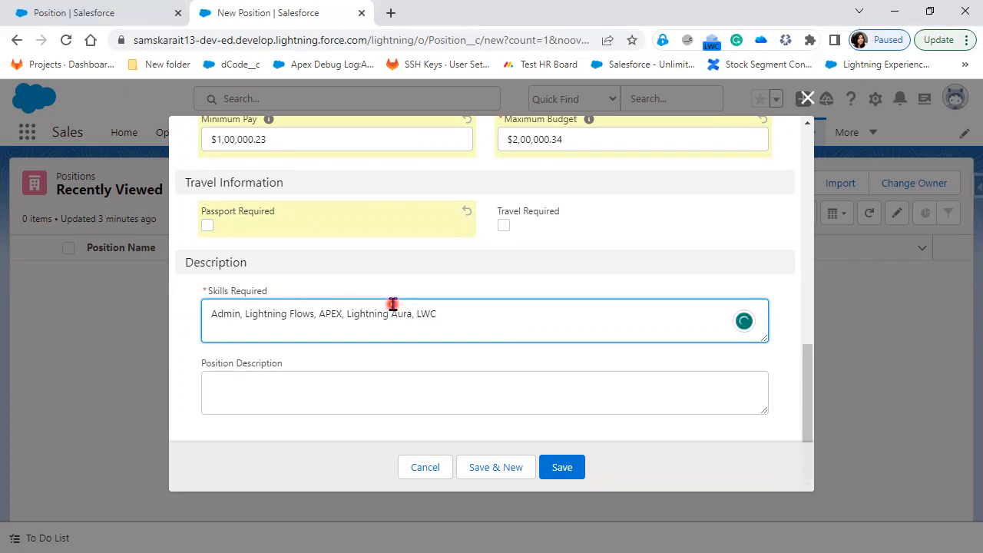
In a new tab, Google-search for Salesforce developer jobs in India
{"action": "left_click", "coordinate": [391, 16]}
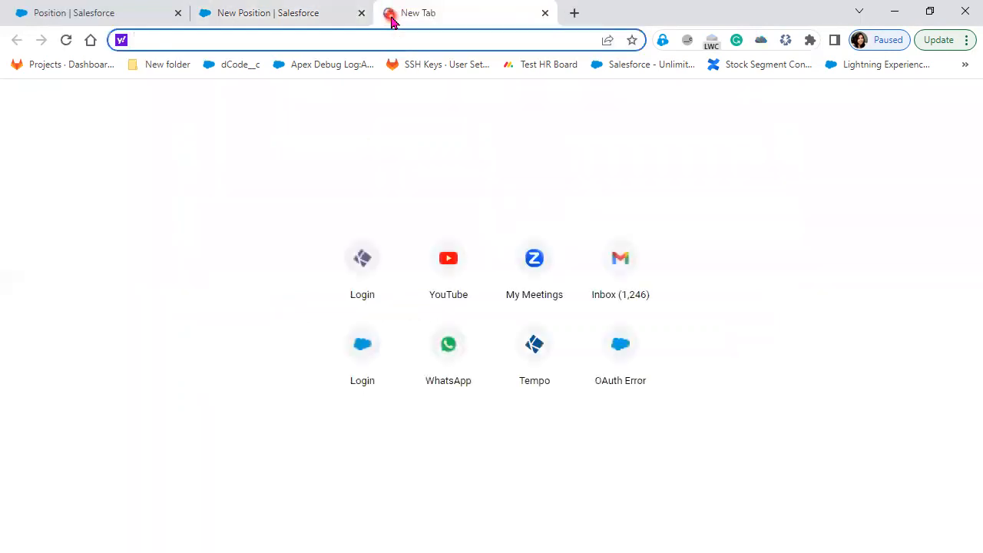
{"action": "type", "text": "google.com"}
{"action": "key", "text": "Return"}
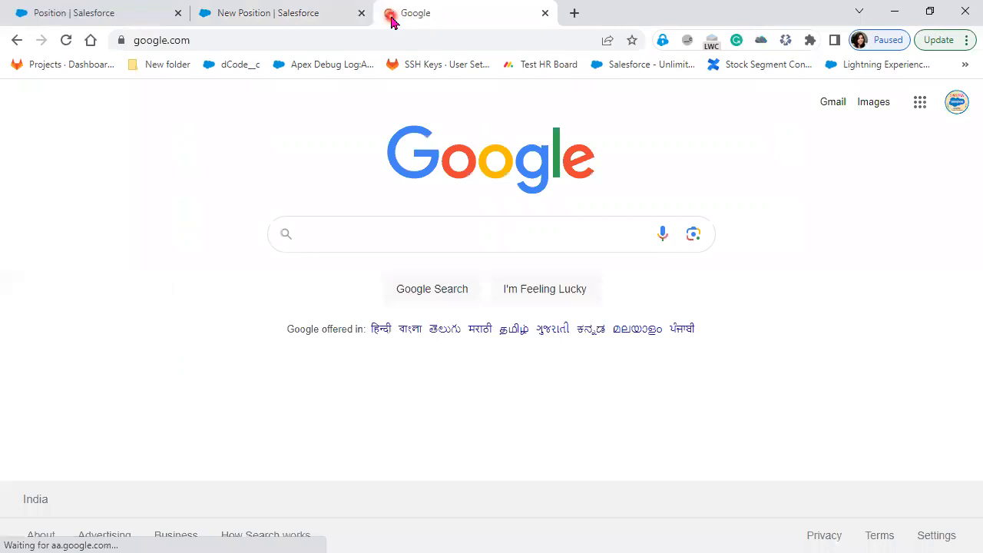
{"action": "type", "text": "Salesforce "}
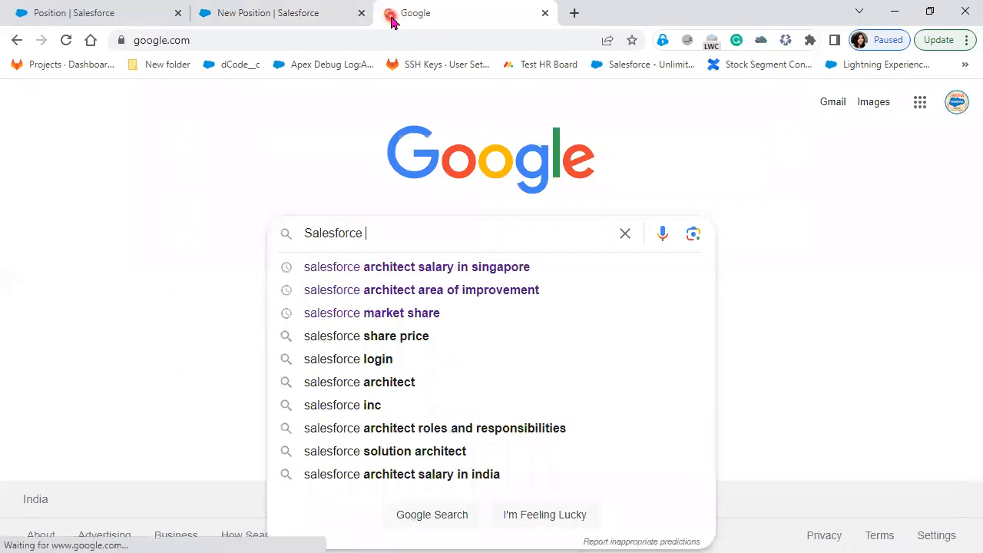
{"action": "type", "text": "position "}
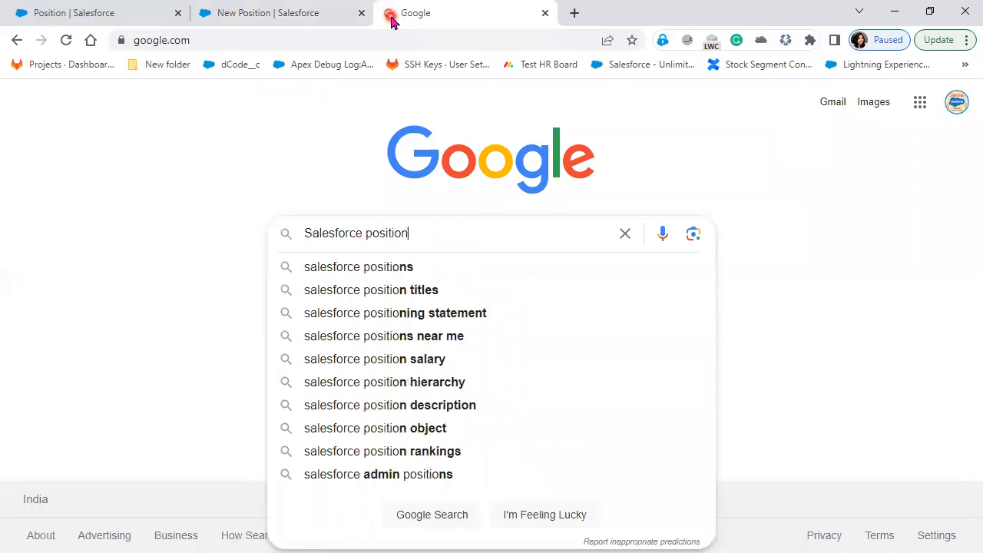
{"action": "type", "text": "i"}
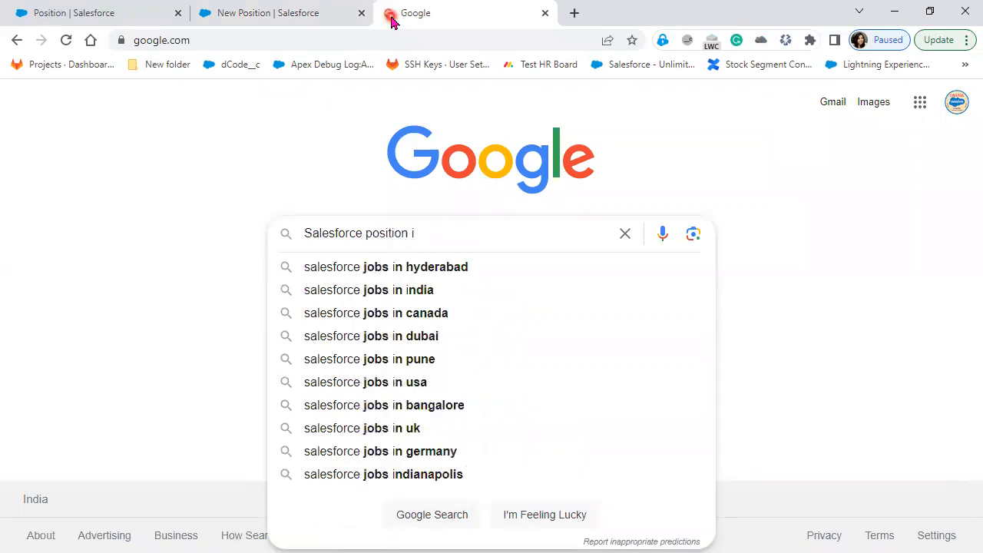
{"action": "type", "text": "n In"}
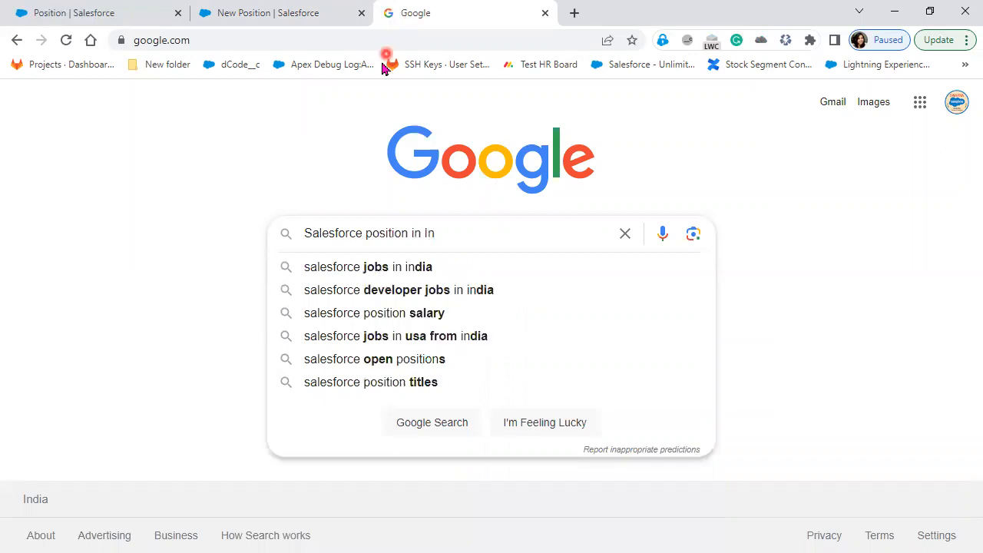
{"action": "left_click", "coordinate": [421, 293]}
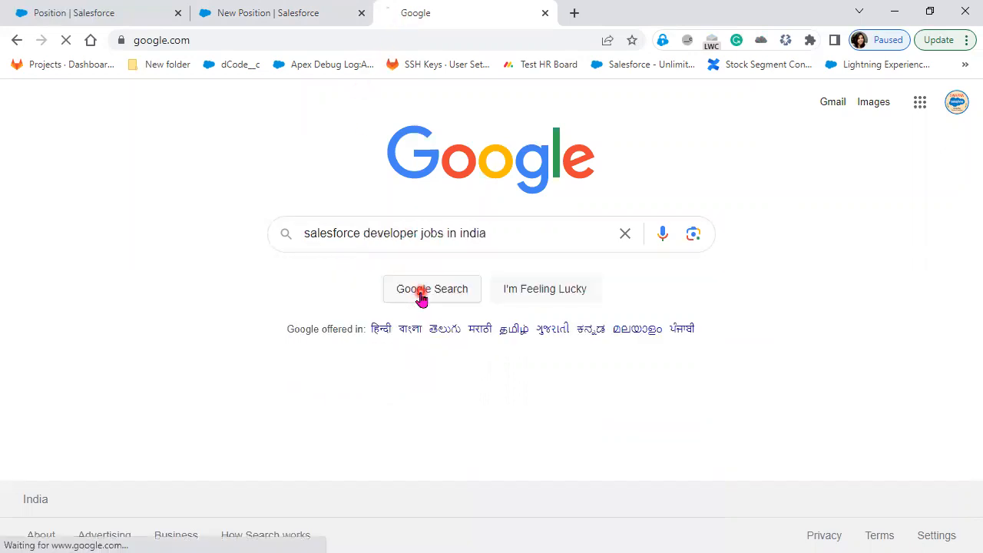
Browse the job results, opening the CodersBrain and then the Miracle Software Systems listings
{"action": "scroll", "coordinate": [388, 403], "scroll_direction": "down", "scroll_amount": 4}
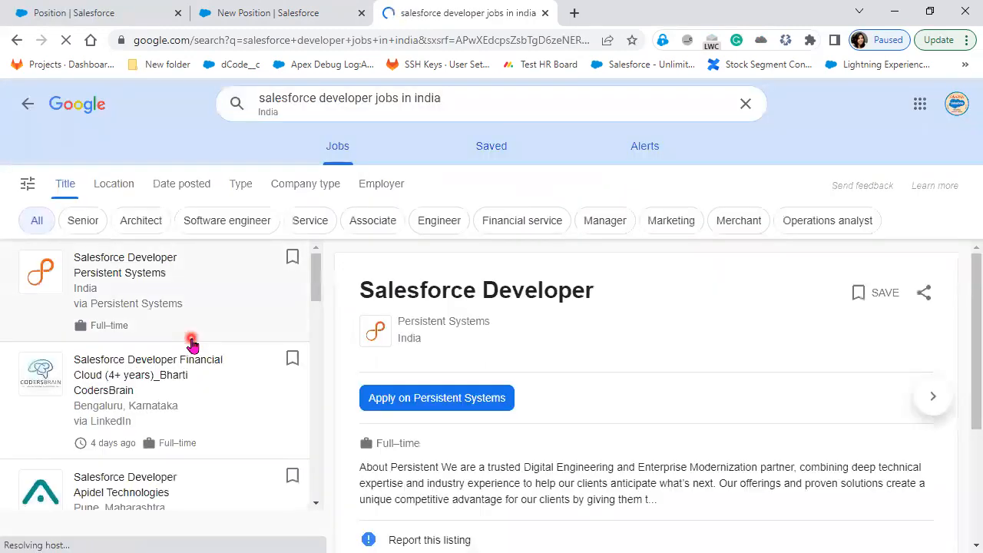
{"action": "scroll", "coordinate": [638, 461], "scroll_direction": "down", "scroll_amount": 3}
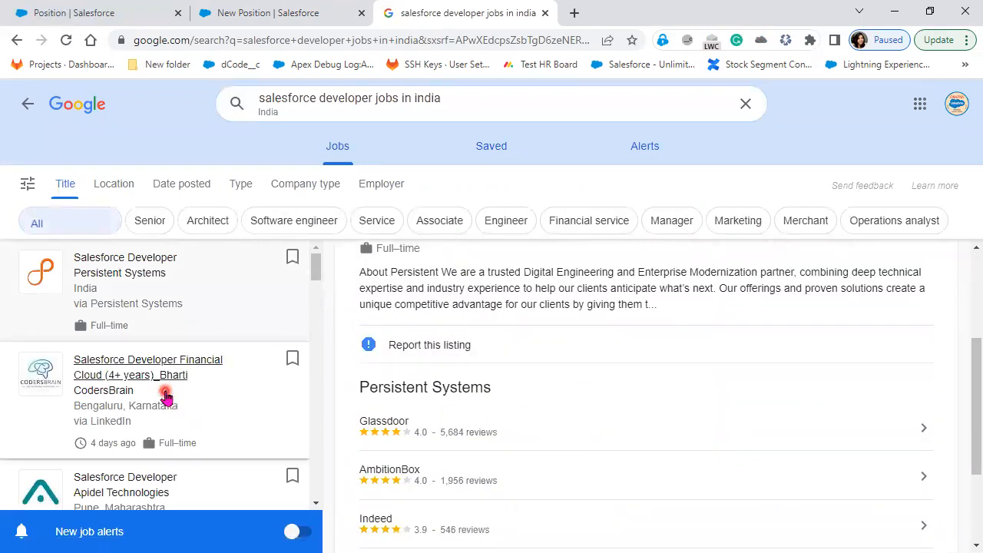
{"action": "left_click", "coordinate": [172, 411]}
{"action": "scroll", "coordinate": [684, 451], "scroll_direction": "down", "scroll_amount": 2}
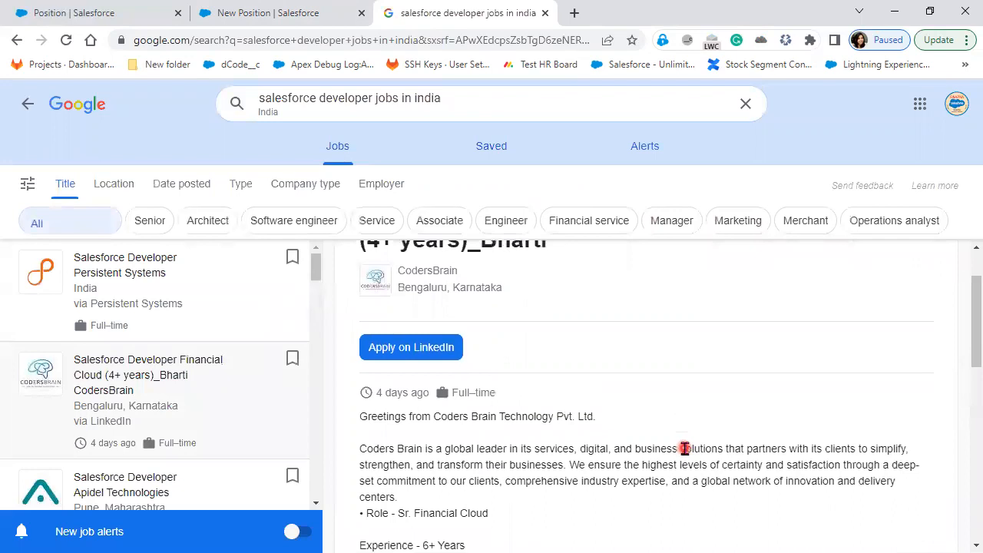
{"action": "scroll", "coordinate": [680, 448], "scroll_direction": "down", "scroll_amount": 2}
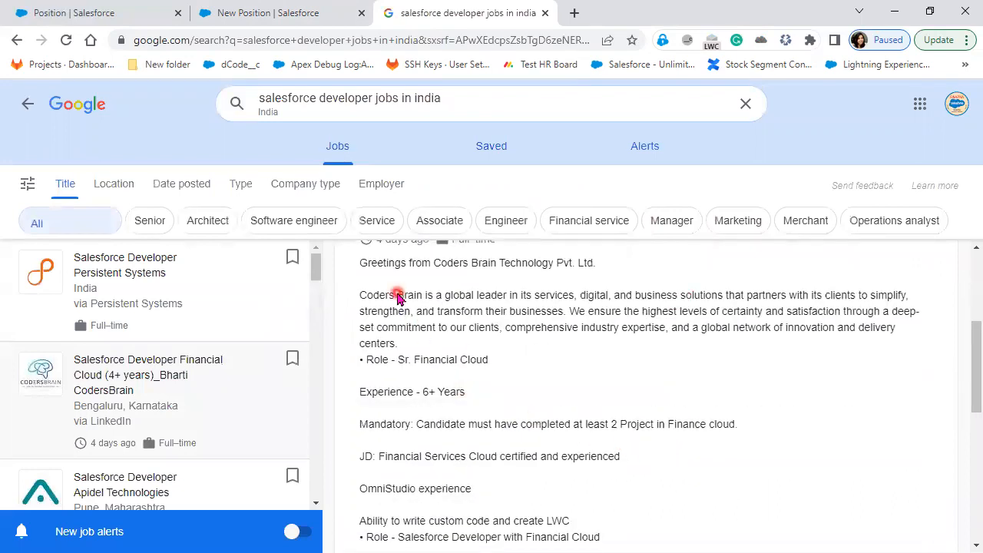
{"action": "scroll", "coordinate": [489, 430], "scroll_direction": "down", "scroll_amount": 3}
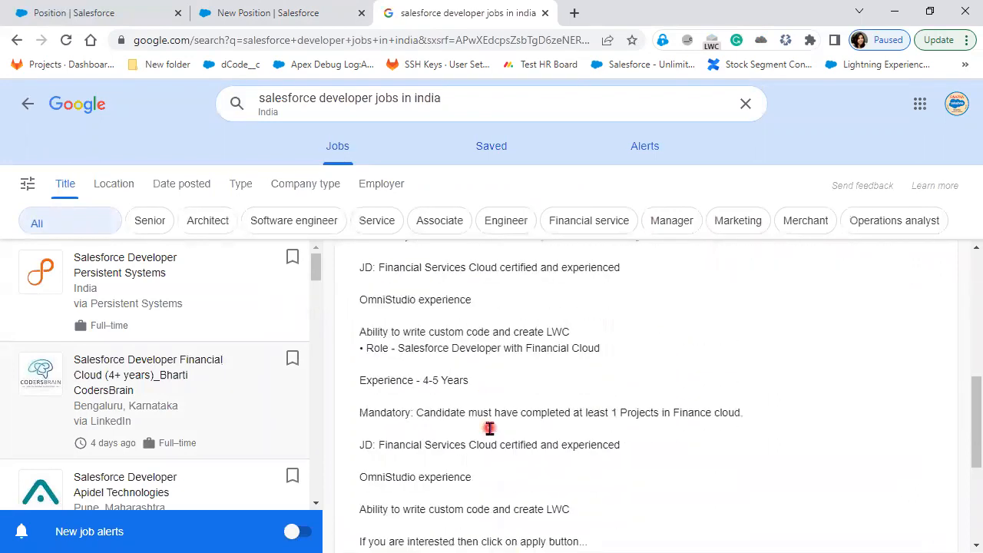
{"action": "scroll", "coordinate": [171, 391], "scroll_direction": "down", "scroll_amount": 1}
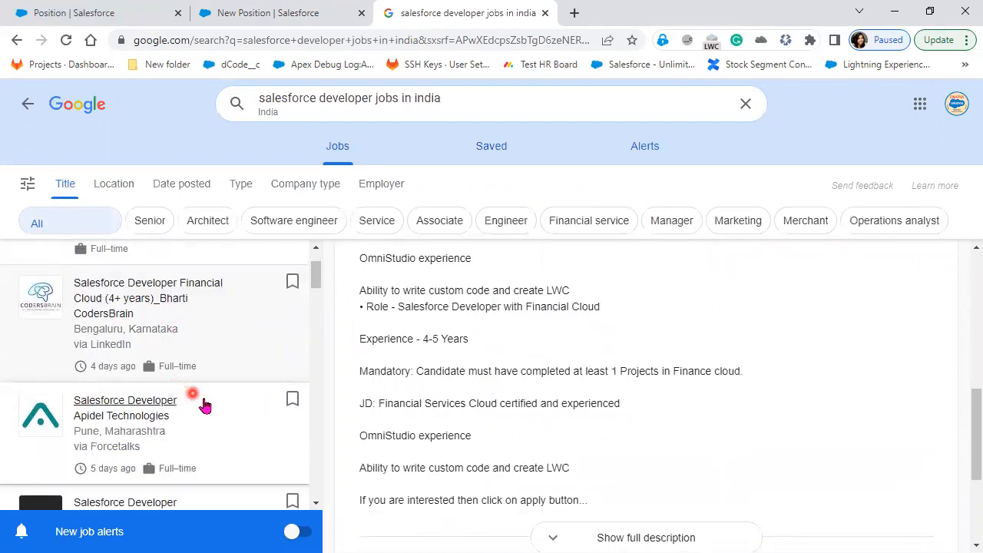
{"action": "scroll", "coordinate": [202, 402], "scroll_direction": "down", "scroll_amount": 2}
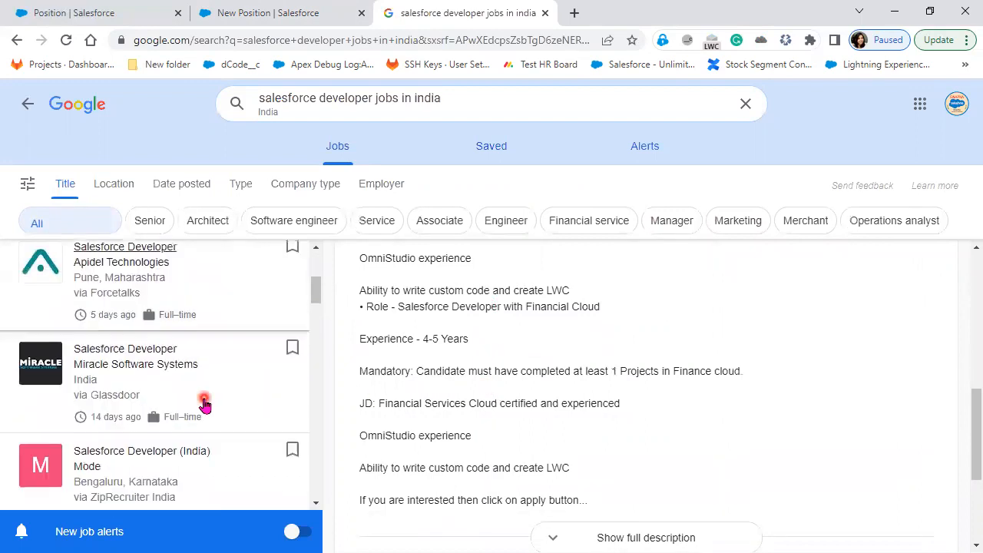
{"action": "left_click", "coordinate": [161, 362]}
Copy the Responsibilities bullets from the Miracle Software Systems listing and return to the form
{"action": "scroll", "coordinate": [632, 435], "scroll_direction": "down", "scroll_amount": 1}
{"action": "scroll", "coordinate": [631, 434], "scroll_direction": "down", "scroll_amount": 3}
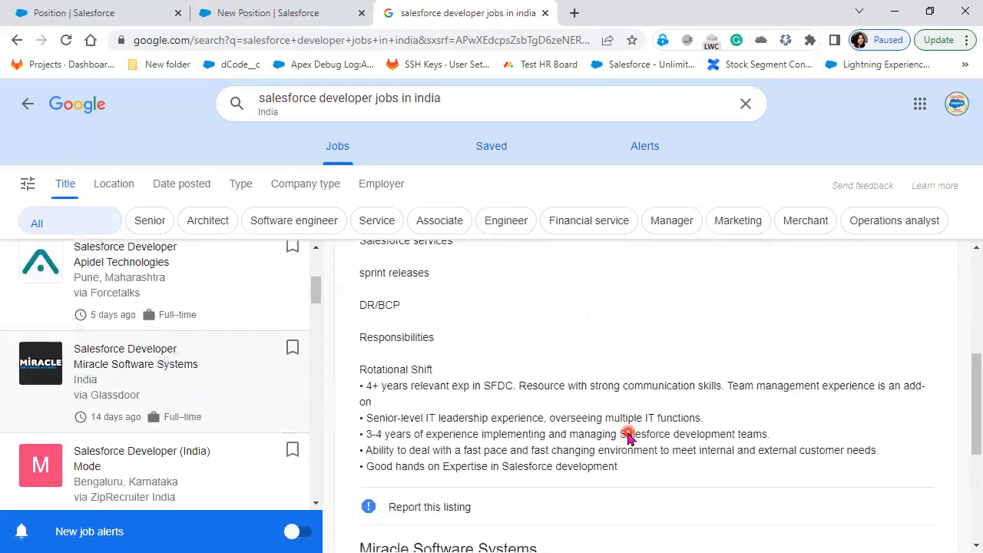
{"action": "scroll", "coordinate": [619, 474], "scroll_direction": "down", "scroll_amount": 1}
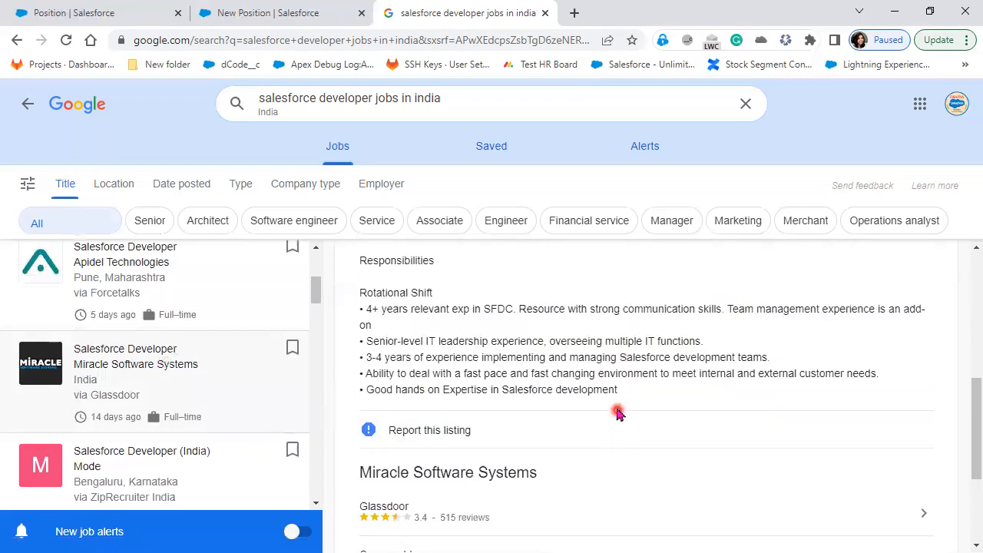
{"action": "left_click_drag", "start_coordinate": [619, 391], "coordinate": [428, 328]}
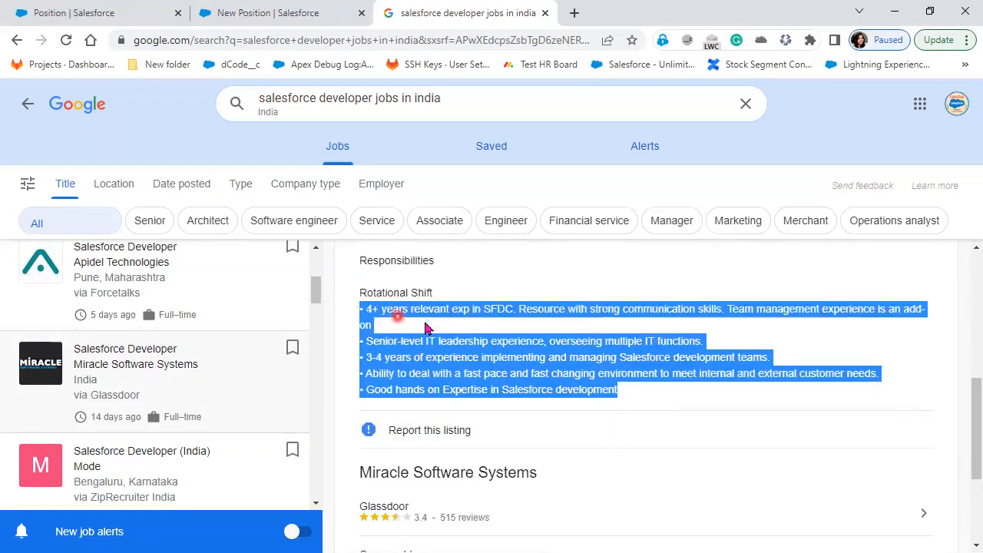
{"action": "right_click", "coordinate": [485, 315]}
{"action": "left_click", "coordinate": [509, 325]}
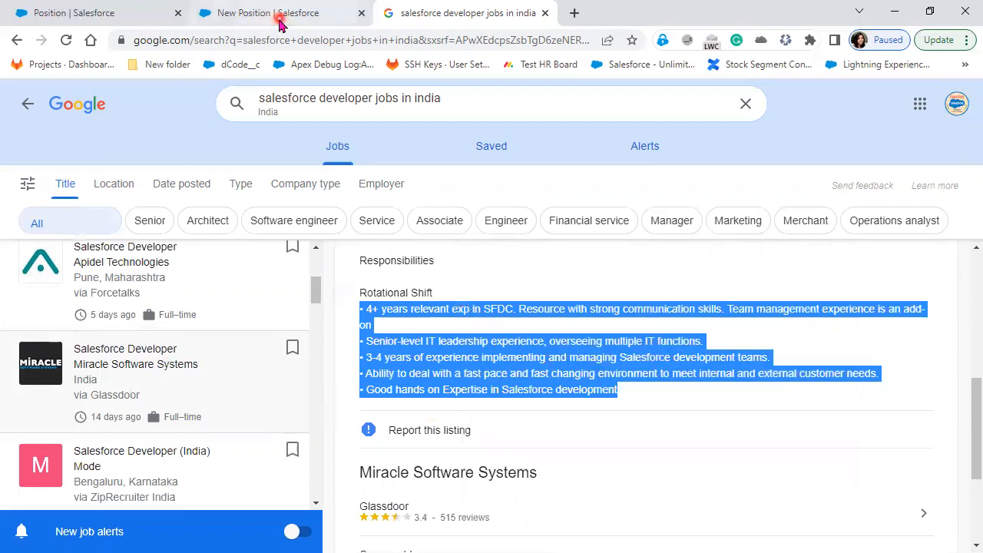
{"action": "left_click", "coordinate": [278, 17]}
Paste the copied responsibilities into Position Description and save the position
{"action": "left_click", "coordinate": [275, 388]}
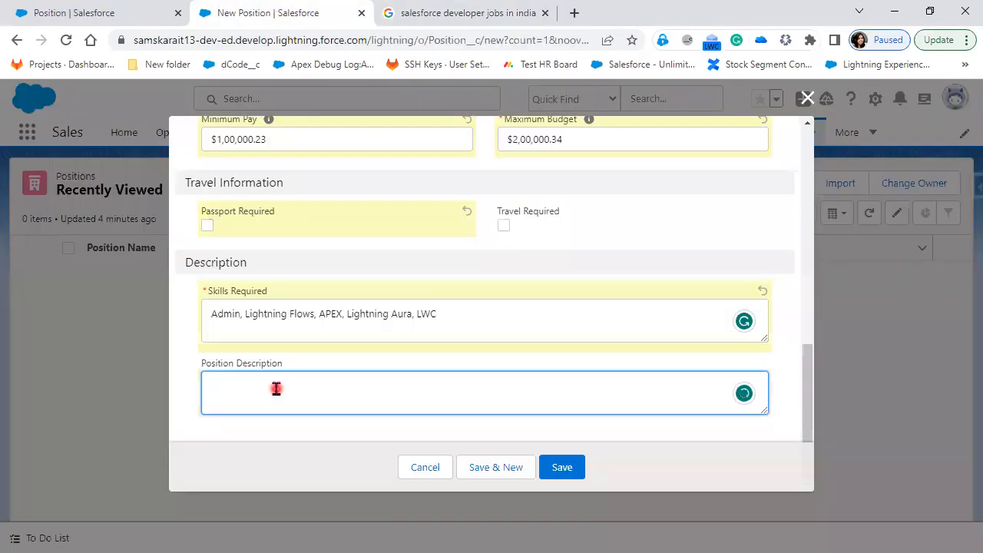
{"action": "key", "text": "ctrl+v"}
{"action": "left_click", "coordinate": [557, 470]}
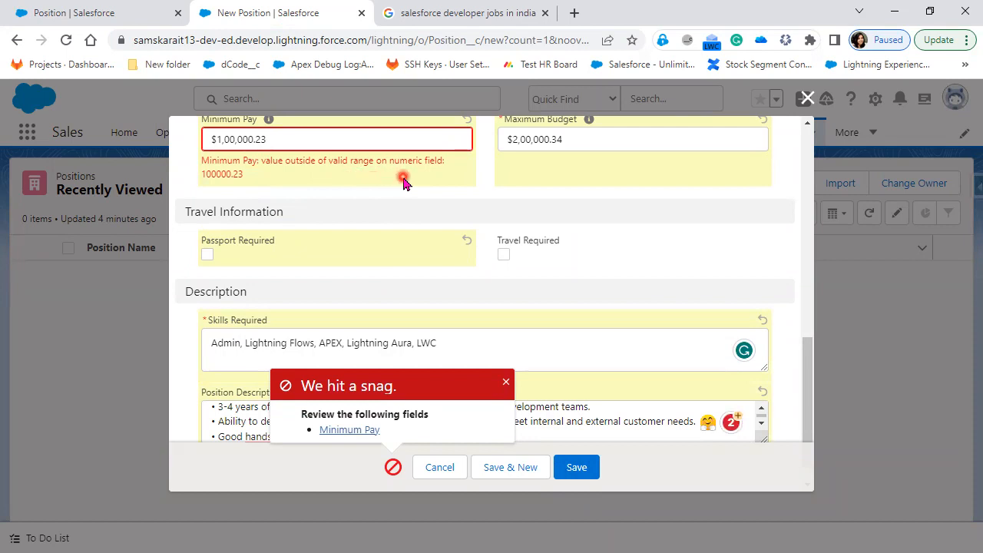
Correct Minimum Pay to $10,000.23 and Maximum Budget to $20,000.34, then save again
{"action": "left_click", "coordinate": [255, 139]}
{"action": "left_click", "coordinate": [238, 138]}
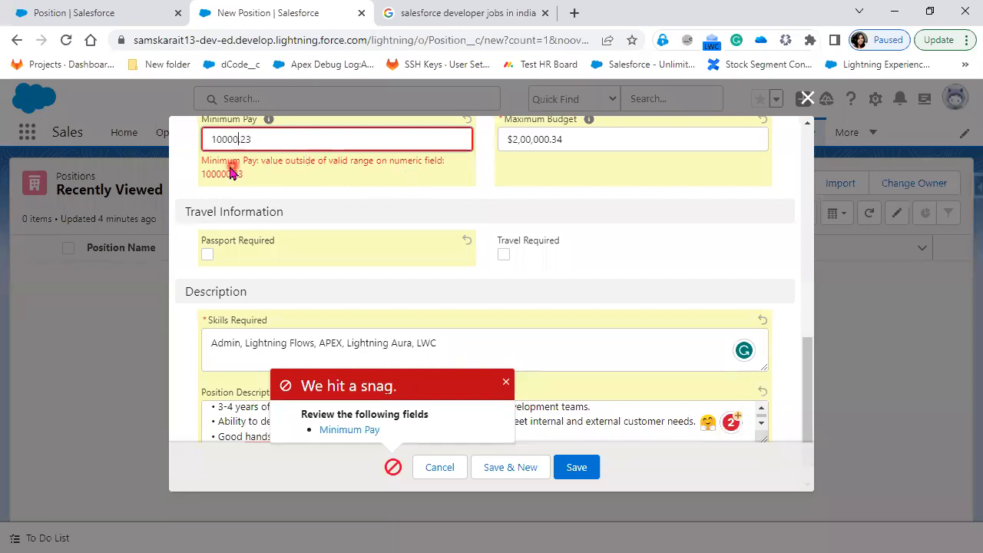
{"action": "left_click", "coordinate": [535, 142]}
{"action": "key", "text": "Delete"}
{"action": "key", "text": "Delete"}
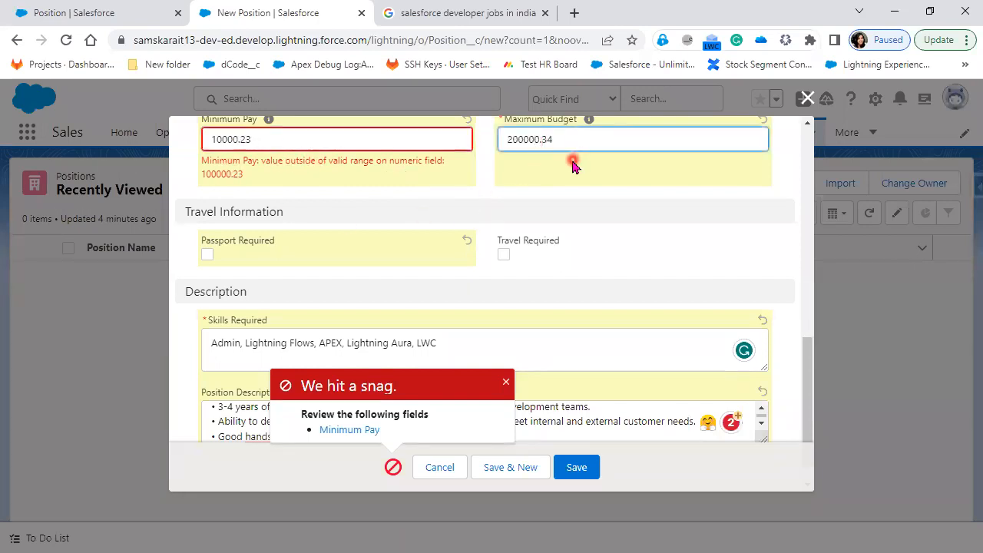
{"action": "left_click", "coordinate": [595, 469]}
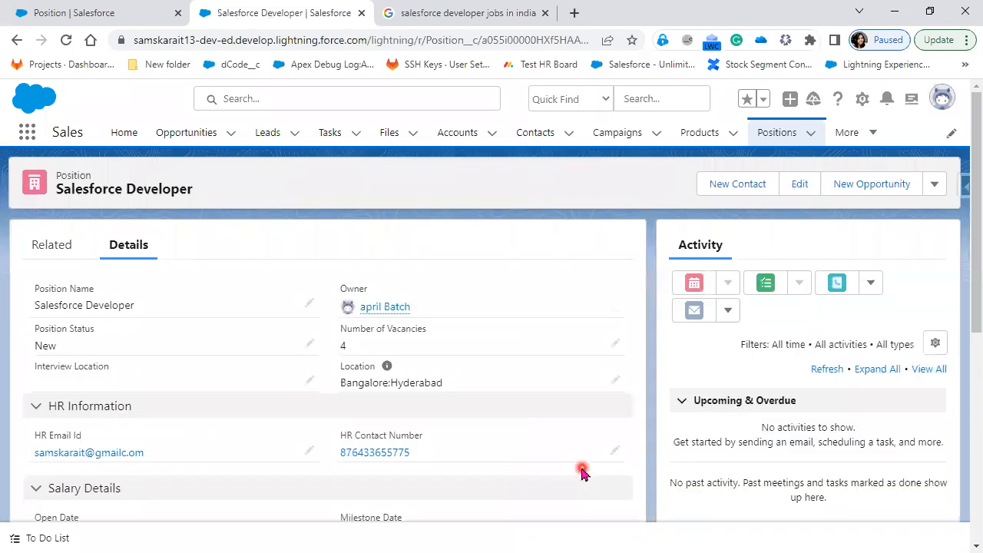
{"action": "scroll", "coordinate": [582, 474], "scroll_direction": "down", "scroll_amount": 1}
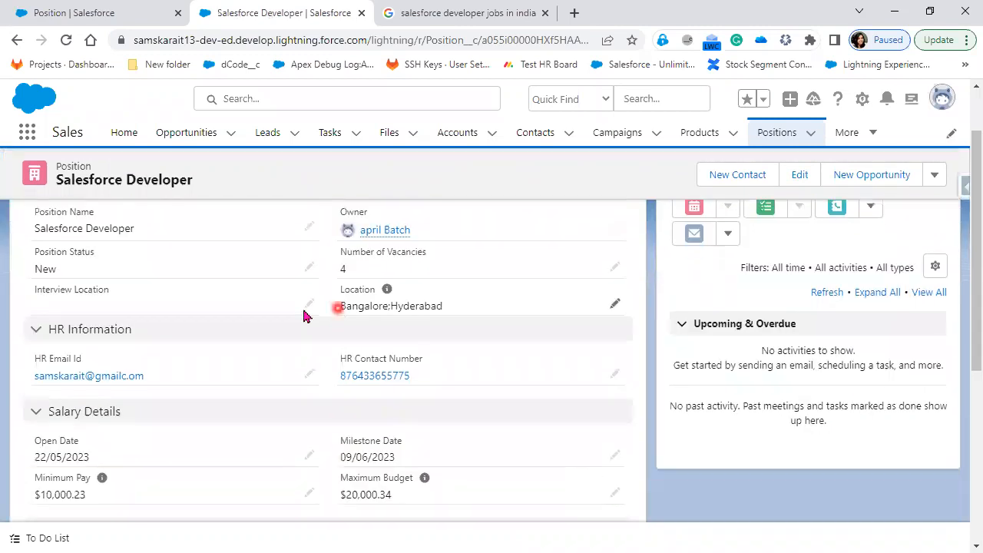
{"action": "scroll", "coordinate": [169, 329], "scroll_direction": "up", "scroll_amount": 1}
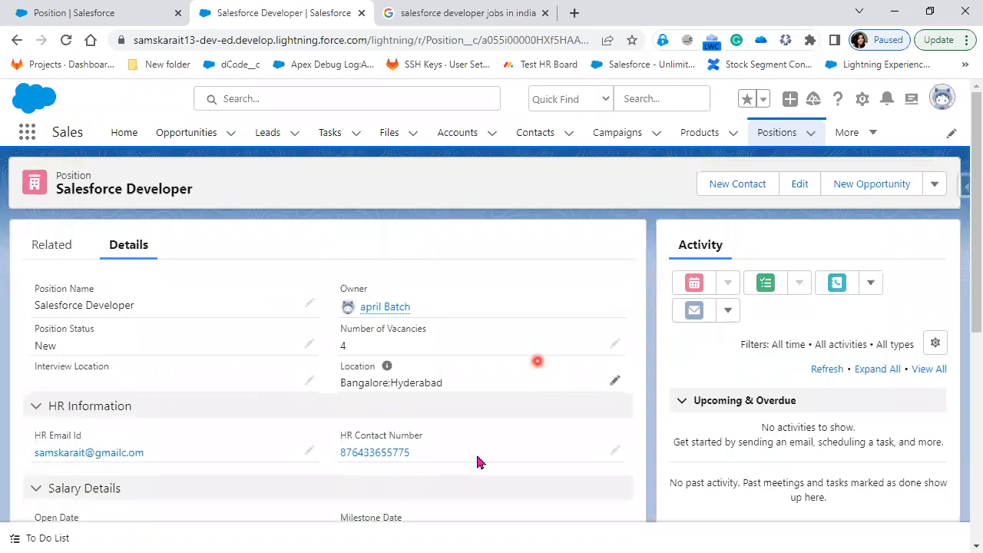
{"action": "scroll", "coordinate": [144, 290], "scroll_direction": "down", "scroll_amount": 1}
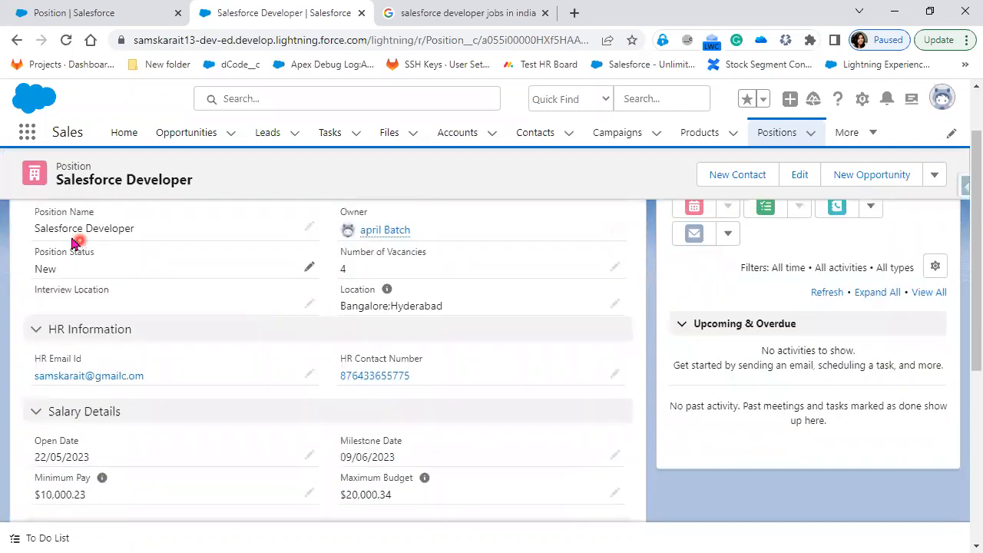
{"action": "triple_click", "coordinate": [88, 259]}
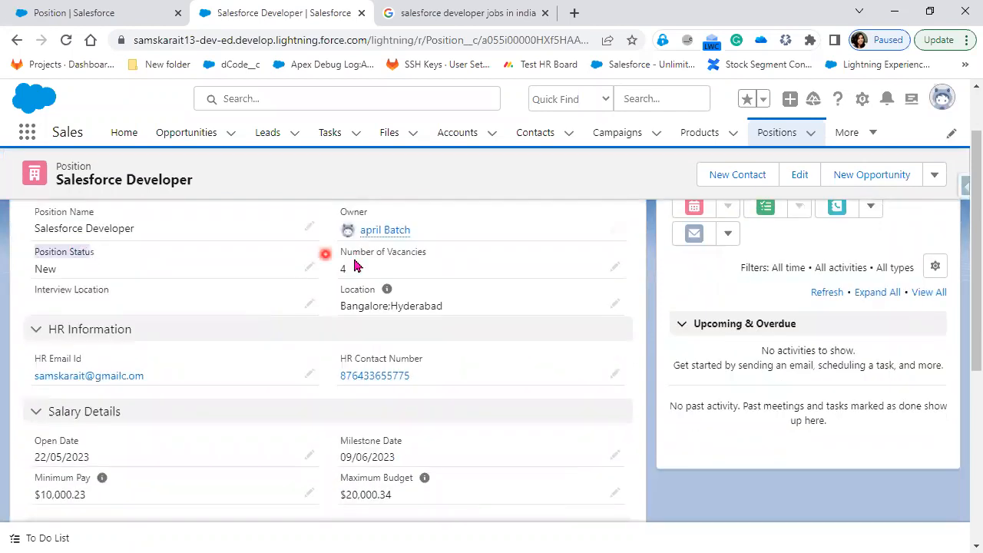
{"action": "left_click_drag", "start_coordinate": [343, 257], "coordinate": [427, 254]}
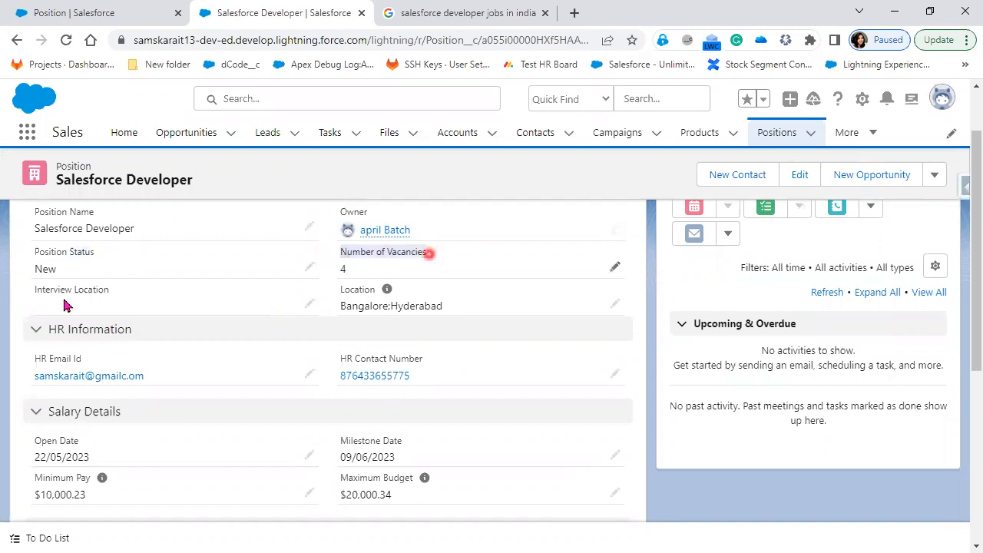
{"action": "left_click", "coordinate": [29, 289]}
{"action": "left_click_drag", "start_coordinate": [343, 289], "coordinate": [464, 309]}
{"action": "left_click", "coordinate": [431, 376]}
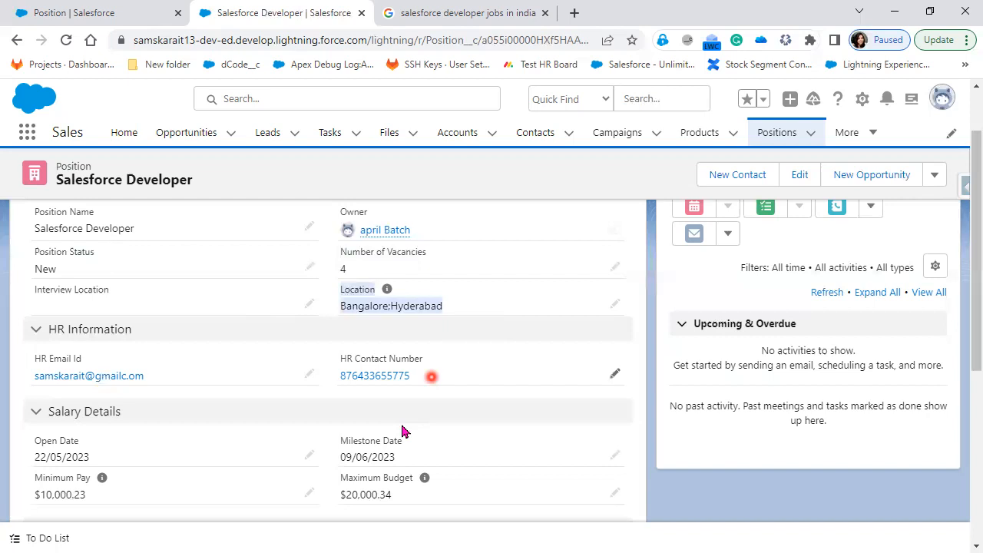
{"action": "scroll", "coordinate": [404, 430], "scroll_direction": "down", "scroll_amount": 2}
{"action": "left_click", "coordinate": [401, 426]}
{"action": "scroll", "coordinate": [402, 428], "scroll_direction": "down", "scroll_amount": 3}
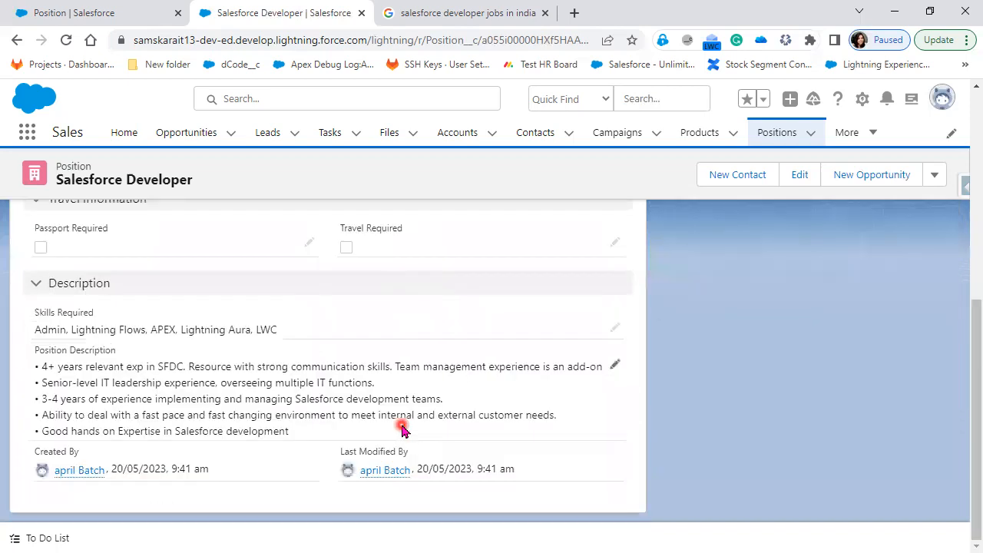
{"action": "scroll", "coordinate": [402, 428], "scroll_direction": "up", "scroll_amount": 2}
{"action": "scroll", "coordinate": [403, 431], "scroll_direction": "down", "scroll_amount": 2}
{"action": "scroll", "coordinate": [402, 428], "scroll_direction": "up", "scroll_amount": 1}
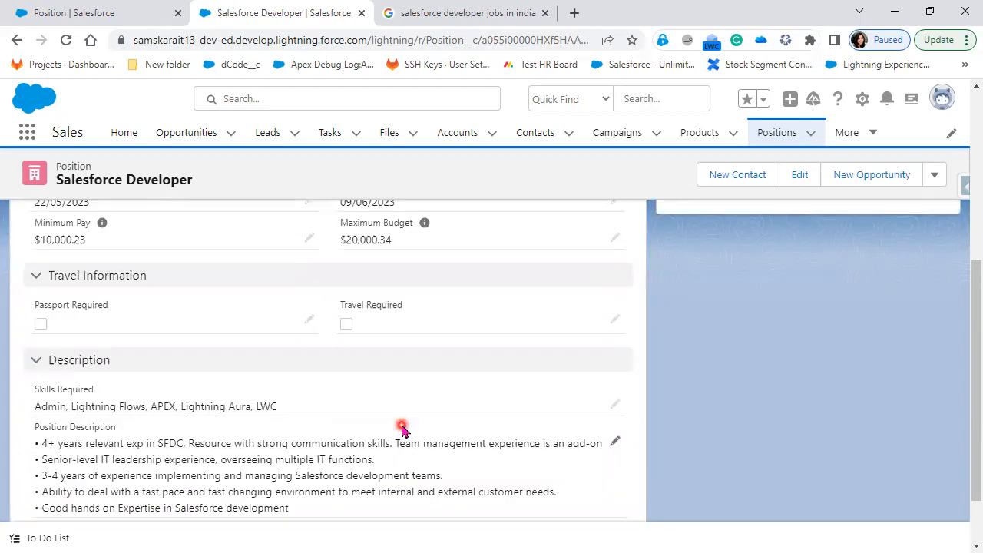
{"action": "scroll", "coordinate": [402, 428], "scroll_direction": "up", "scroll_amount": 5}
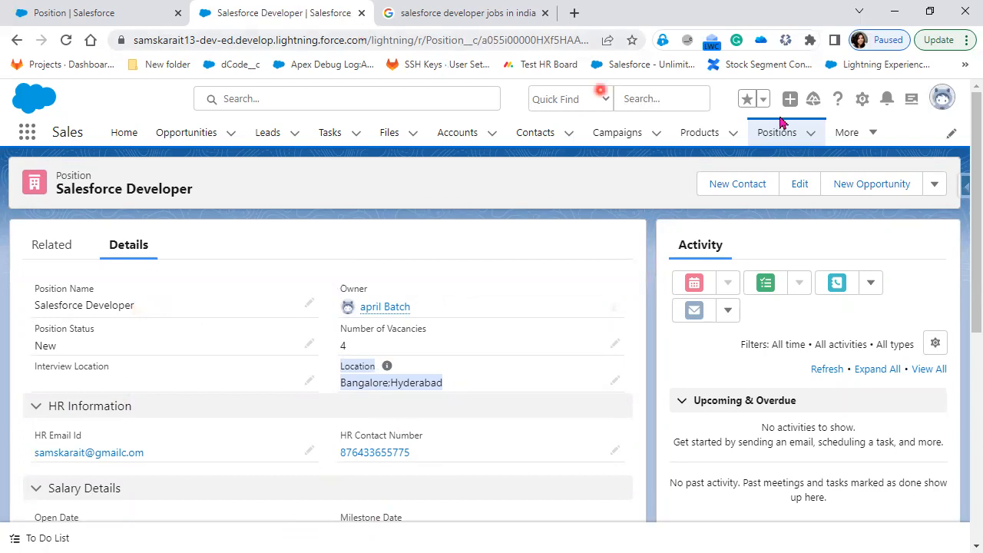
Switch to Salesforce Classic, open the Salesforce Developer position, and choose Edit Layout
{"action": "left_click", "coordinate": [943, 103]}
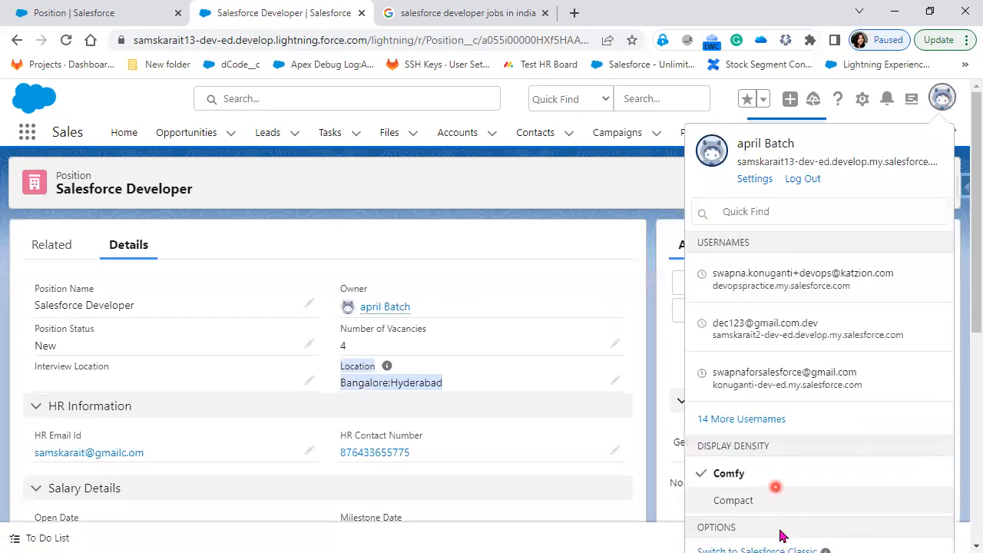
{"action": "left_click", "coordinate": [782, 535]}
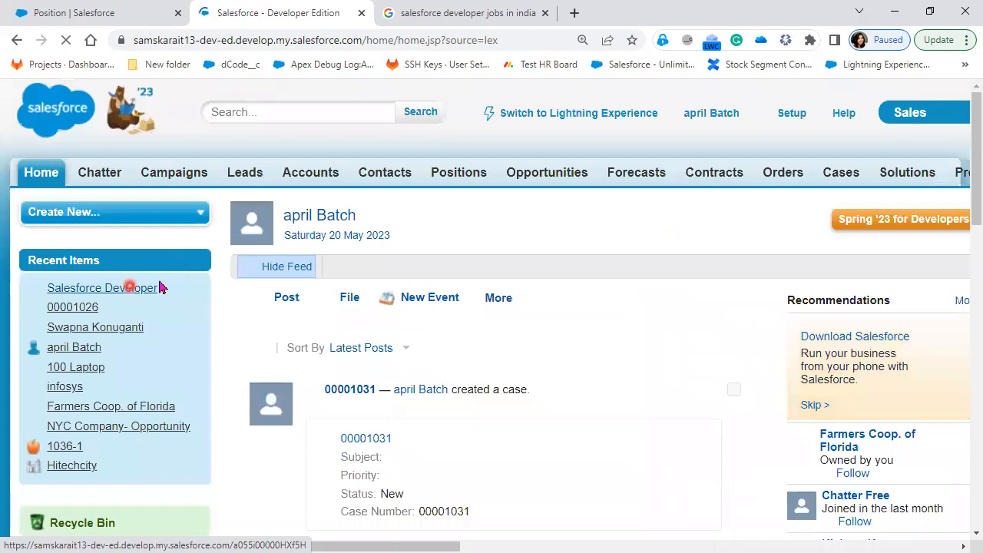
{"action": "left_click", "coordinate": [153, 287]}
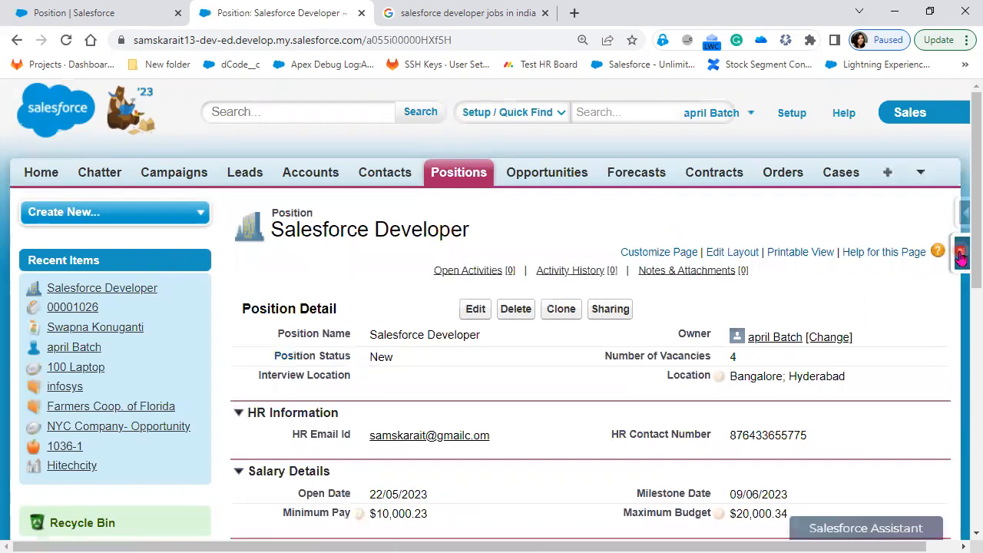
{"action": "left_click", "coordinate": [960, 257]}
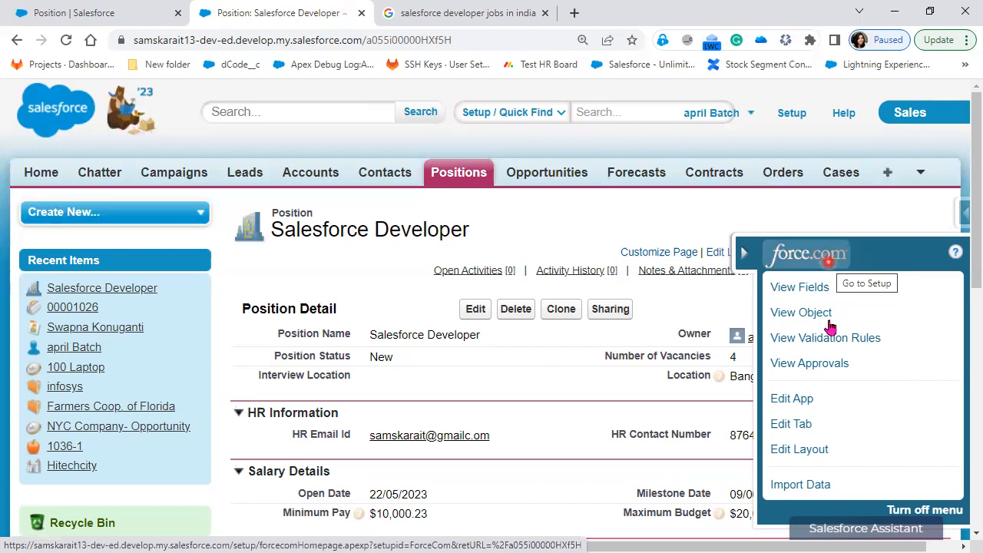
{"action": "left_click", "coordinate": [807, 456]}
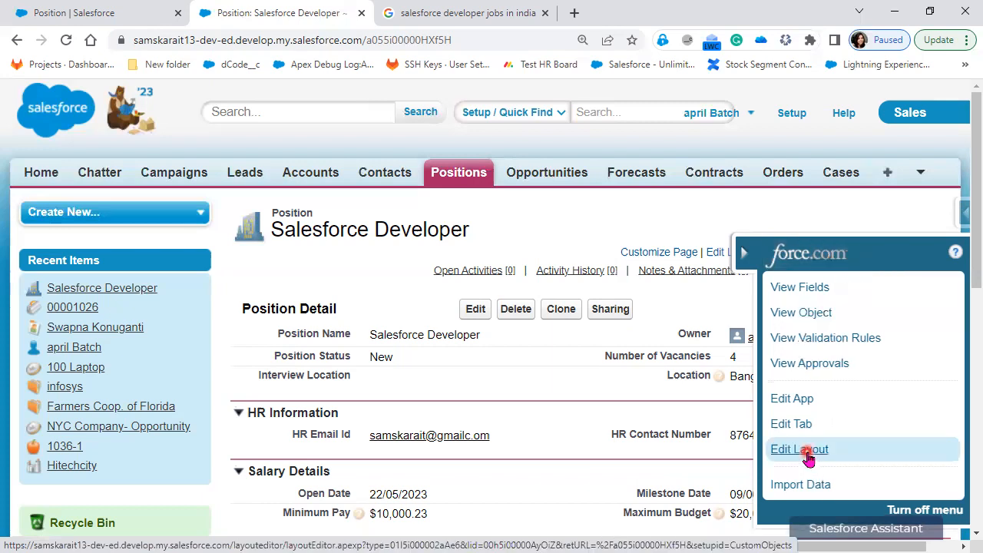
{"action": "left_click", "coordinate": [791, 460]}
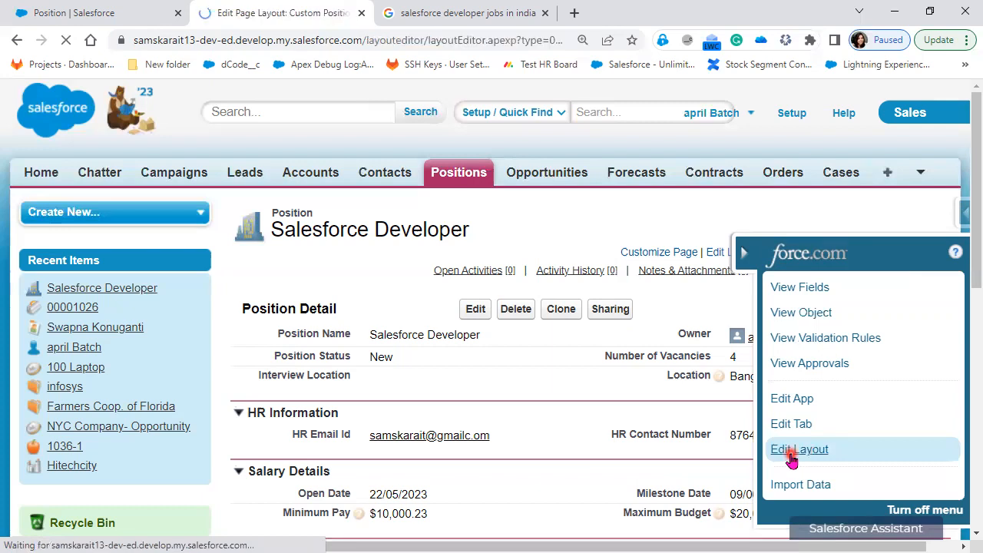
Close the Add Report Charts tip and look over the editor, briefly opening the inspector panel
{"action": "left_click", "coordinate": [380, 244]}
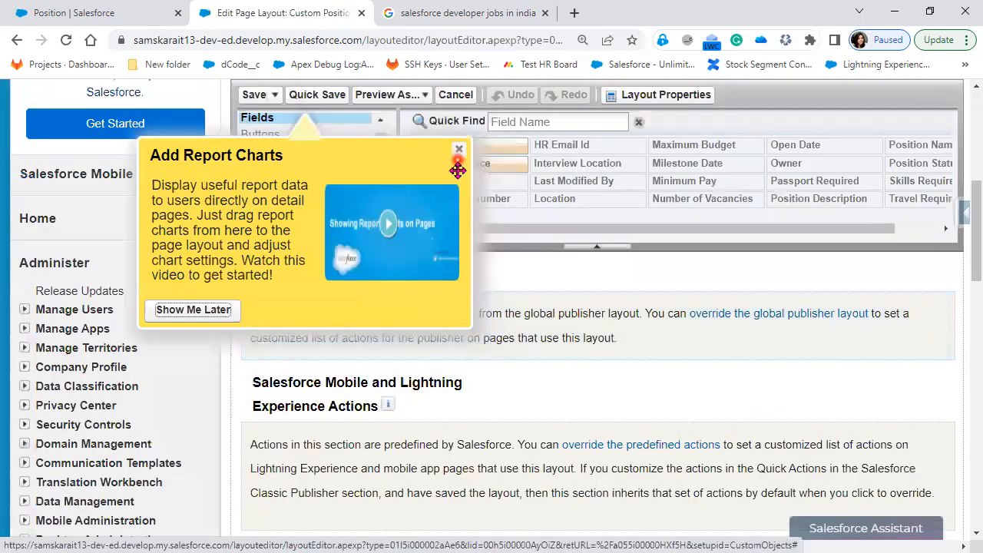
{"action": "left_click", "coordinate": [458, 149]}
{"action": "scroll", "coordinate": [438, 341], "scroll_direction": "up", "scroll_amount": 3}
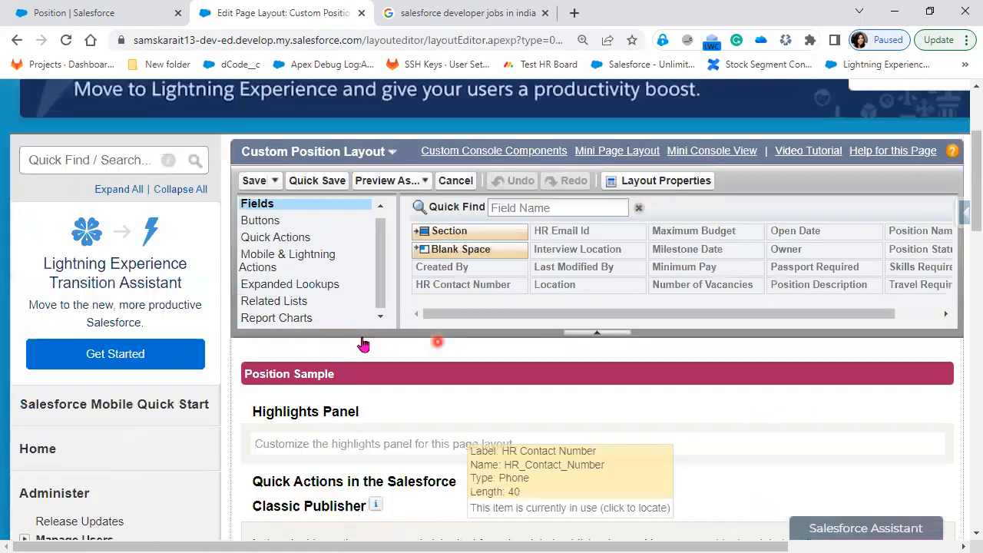
{"action": "scroll", "coordinate": [364, 345], "scroll_direction": "up", "scroll_amount": 3}
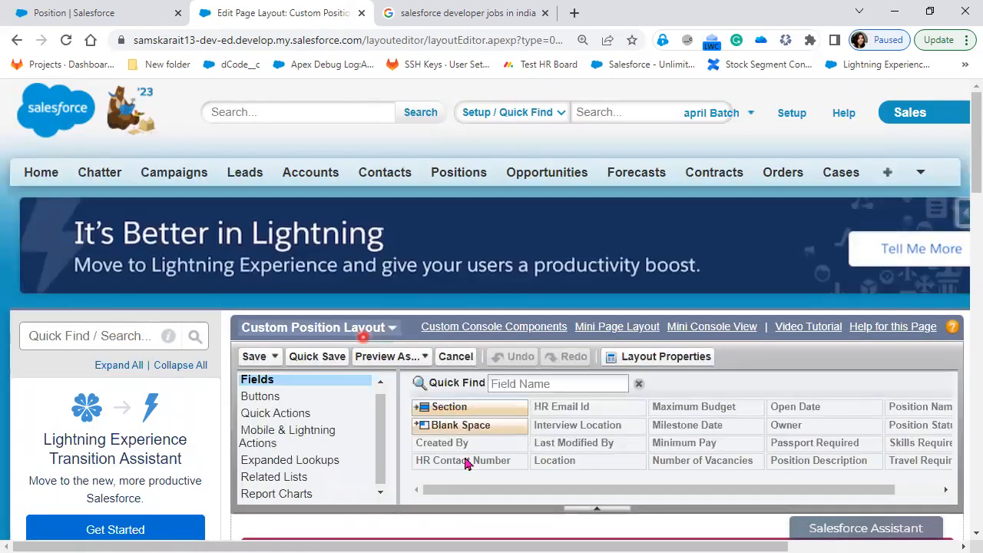
{"action": "scroll", "coordinate": [962, 350], "scroll_direction": "down", "scroll_amount": 3}
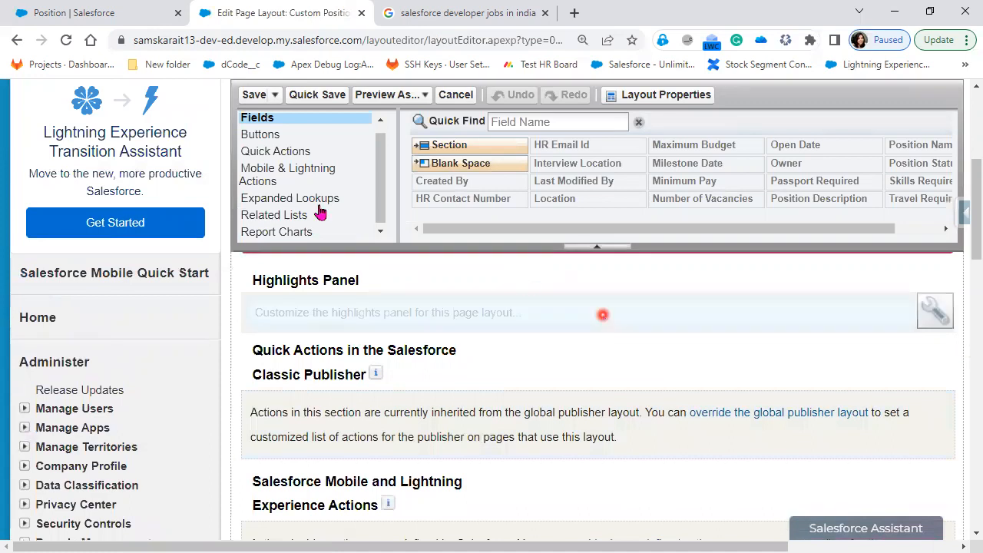
{"action": "scroll", "coordinate": [322, 184], "scroll_direction": "up", "scroll_amount": 1}
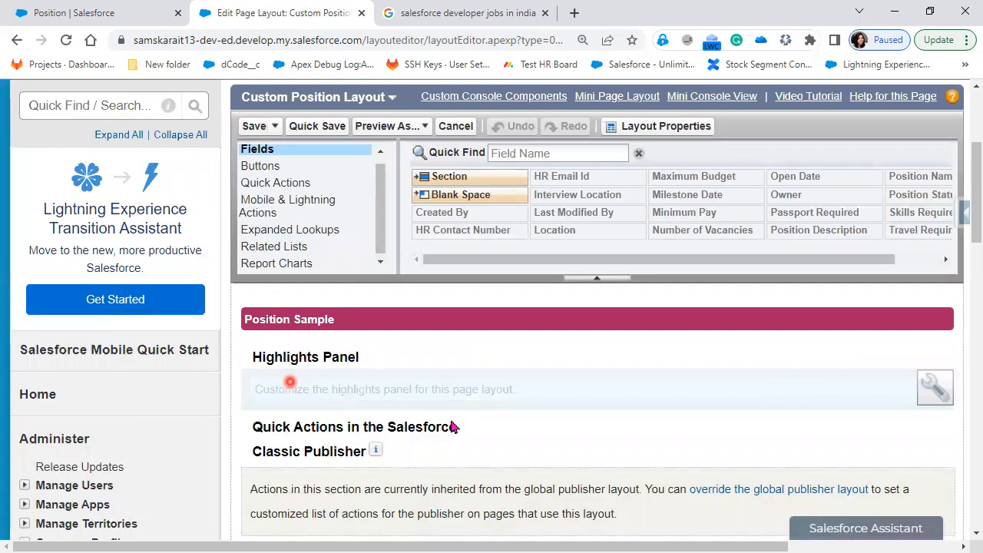
{"action": "scroll", "coordinate": [451, 425], "scroll_direction": "down", "scroll_amount": 2}
{"action": "scroll", "coordinate": [367, 356], "scroll_direction": "up", "scroll_amount": 1}
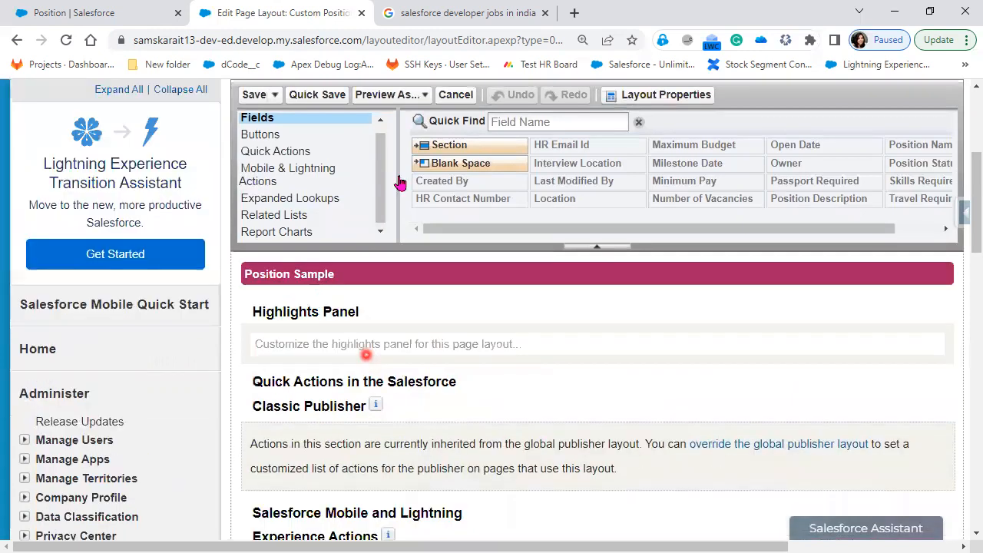
{"action": "scroll", "coordinate": [399, 183], "scroll_direction": "up", "scroll_amount": 1}
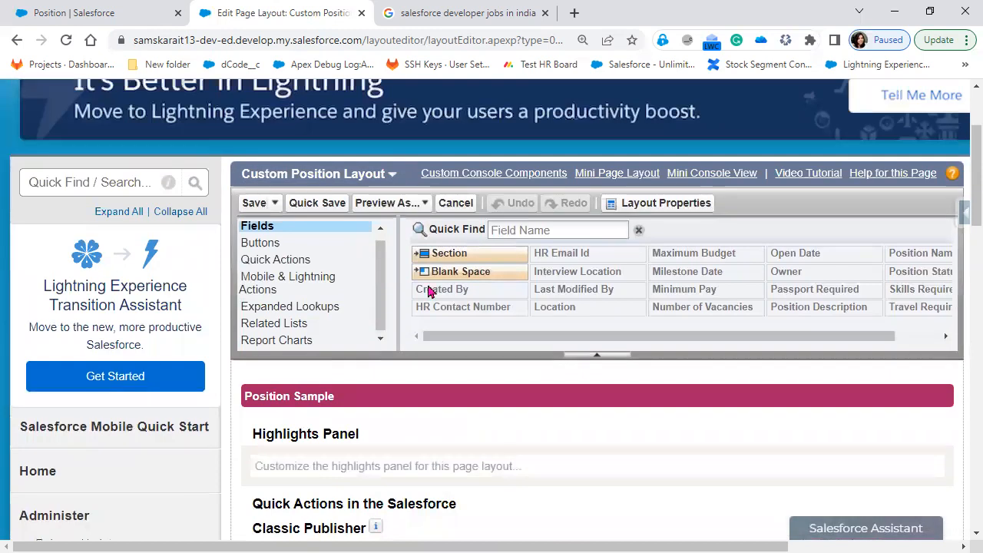
{"action": "left_click", "coordinate": [959, 219]}
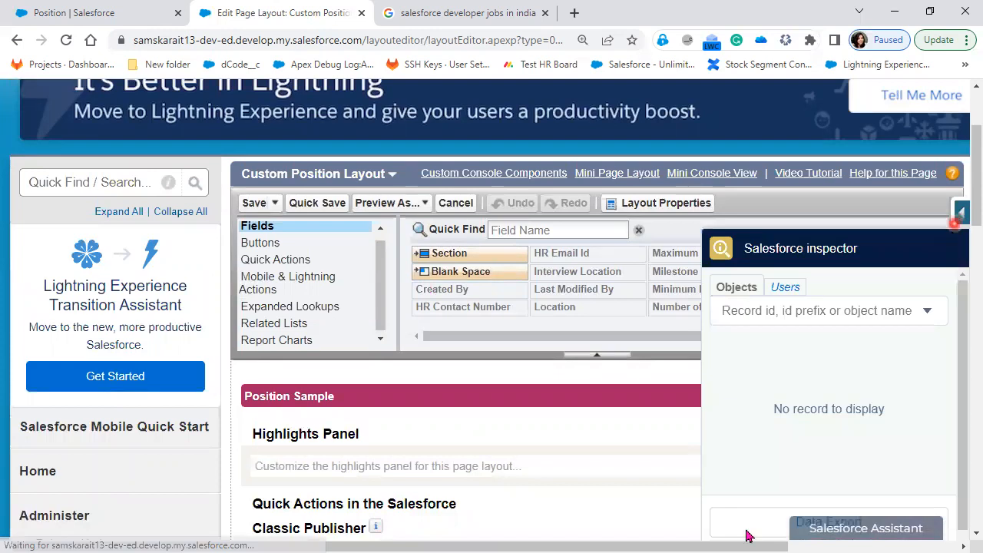
{"action": "left_click", "coordinate": [590, 435]}
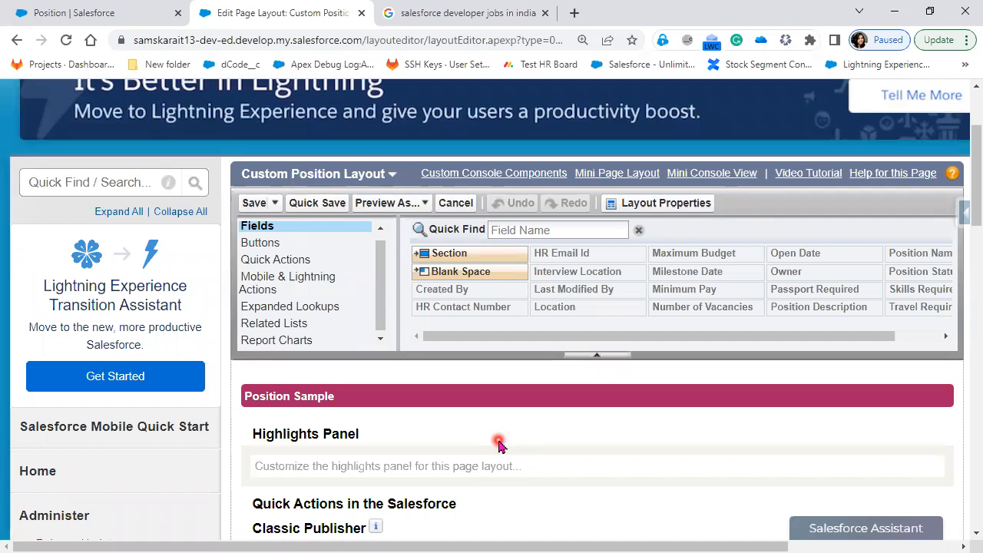
Scroll through the layout preview sections, then right-click the Positions tab for link options
{"action": "scroll", "coordinate": [498, 444], "scroll_direction": "down", "scroll_amount": 10}
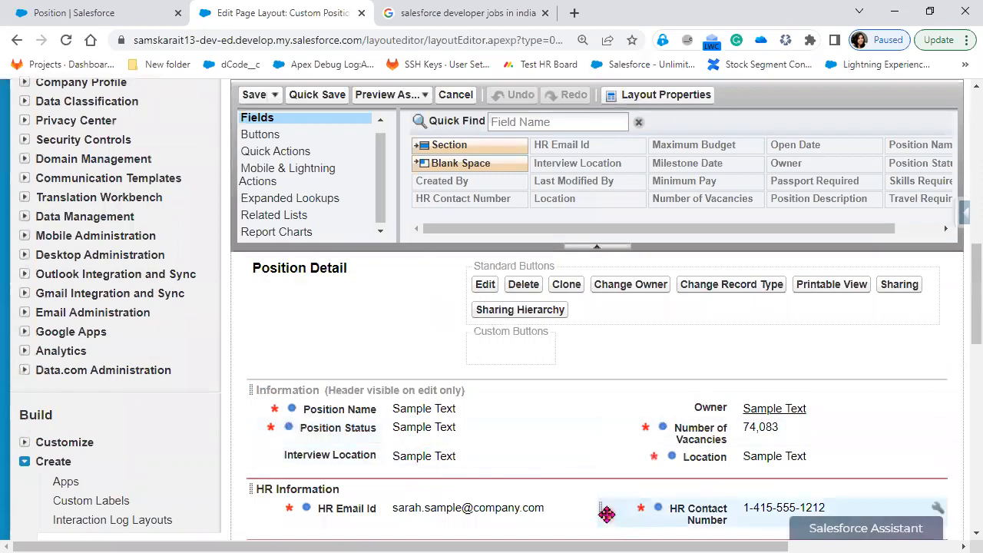
{"action": "scroll", "coordinate": [606, 512], "scroll_direction": "down", "scroll_amount": 1}
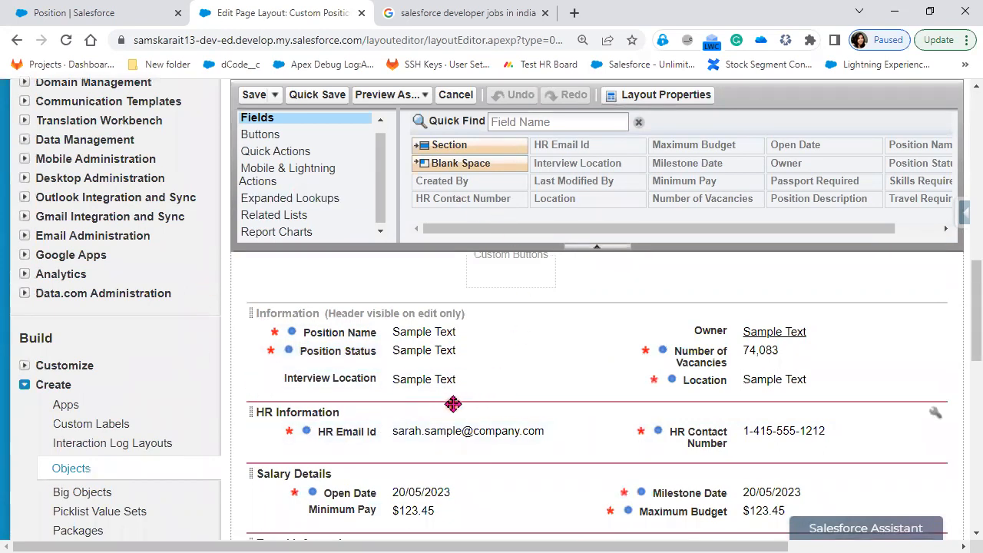
{"action": "scroll", "coordinate": [453, 404], "scroll_direction": "up", "scroll_amount": 1}
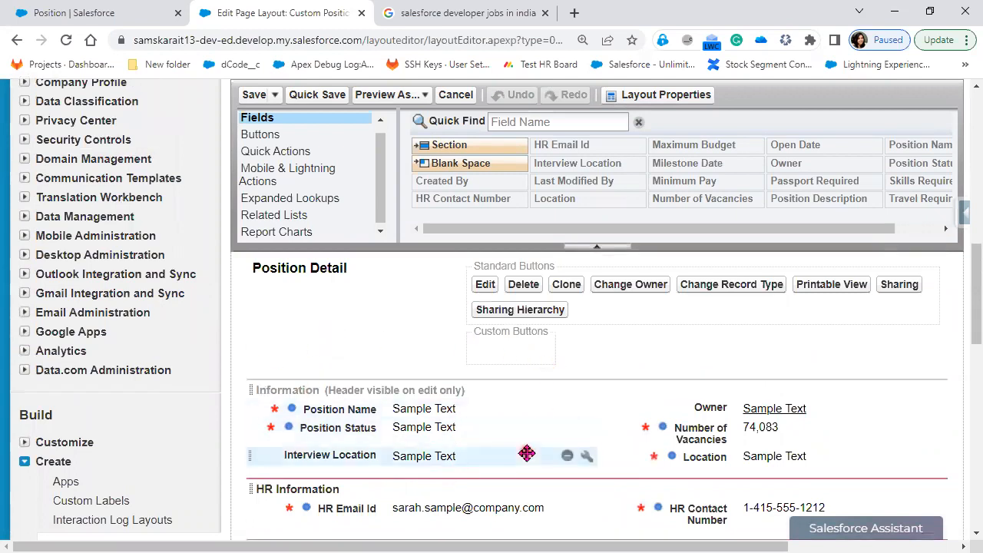
{"action": "scroll", "coordinate": [527, 450], "scroll_direction": "down", "scroll_amount": 4}
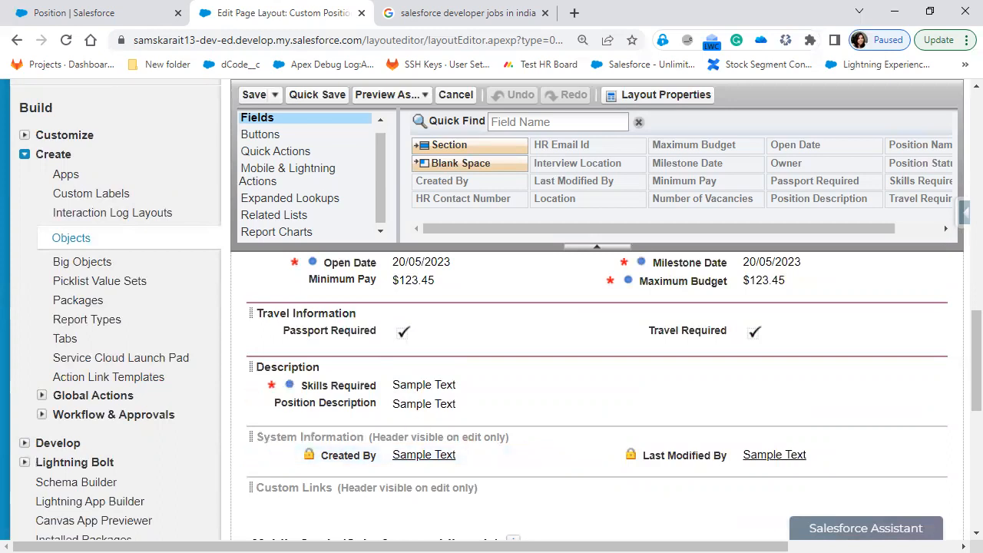
{"action": "scroll", "coordinate": [483, 378], "scroll_direction": "up", "scroll_amount": 5}
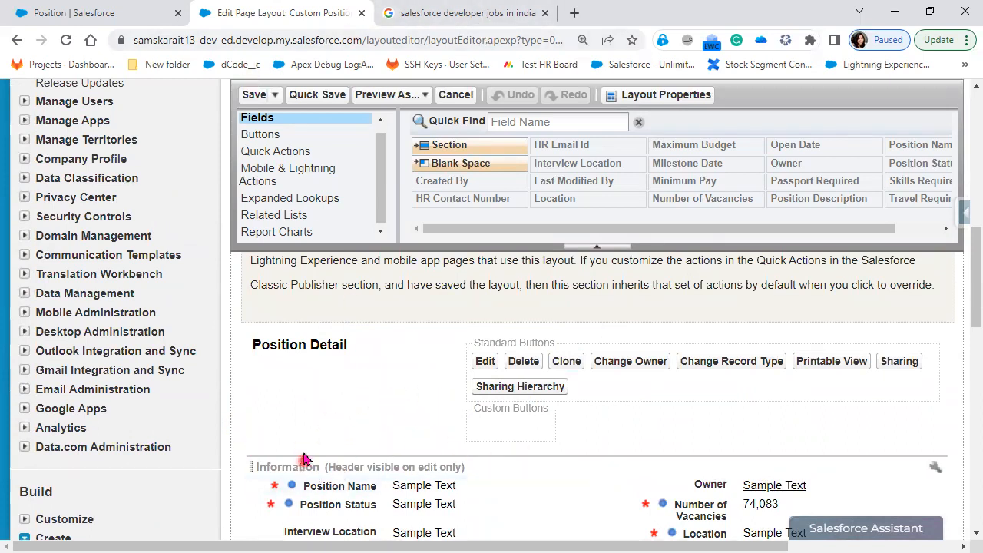
{"action": "scroll", "coordinate": [362, 434], "scroll_direction": "up", "scroll_amount": 2}
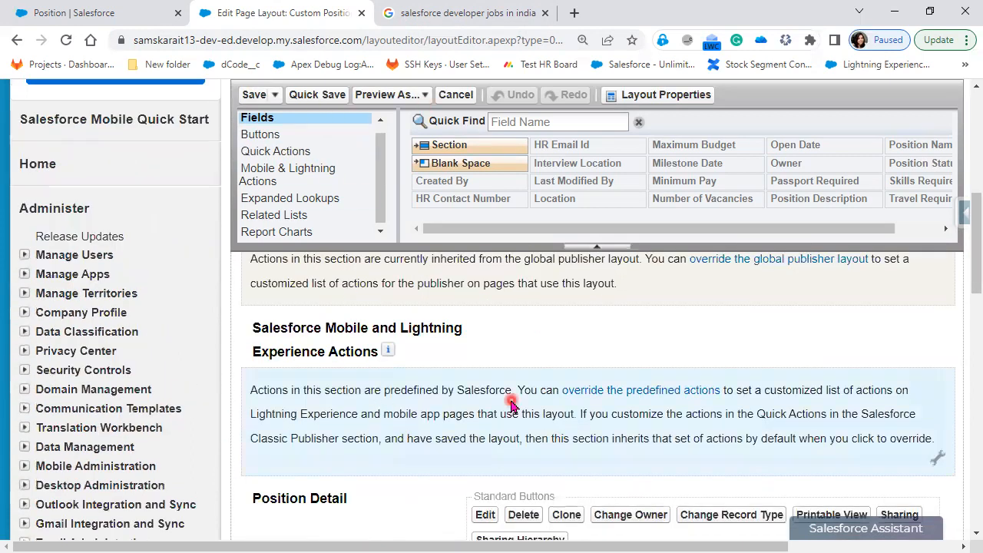
{"action": "scroll", "coordinate": [512, 404], "scroll_direction": "up", "scroll_amount": 5}
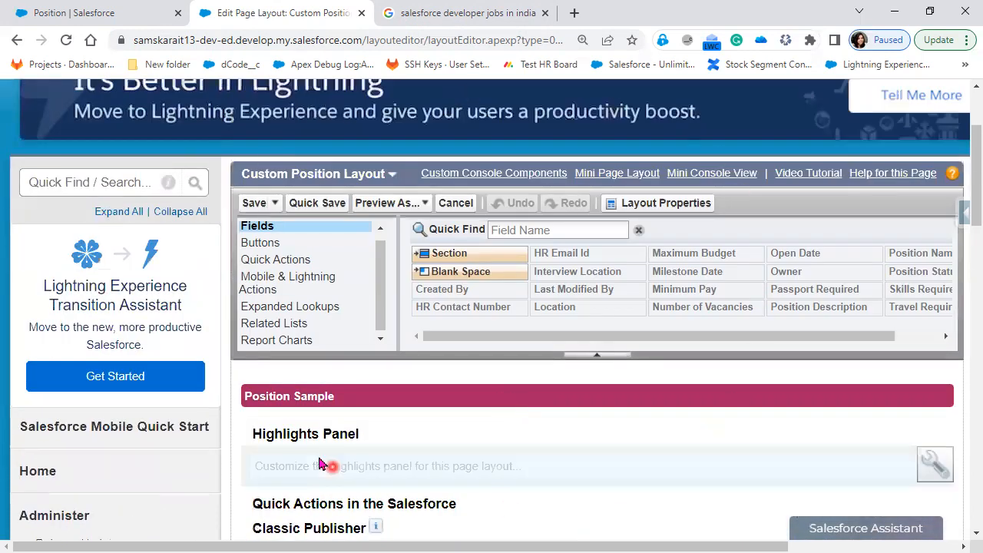
{"action": "scroll", "coordinate": [400, 345], "scroll_direction": "up", "scroll_amount": 3}
{"action": "right_click", "coordinate": [466, 172]}
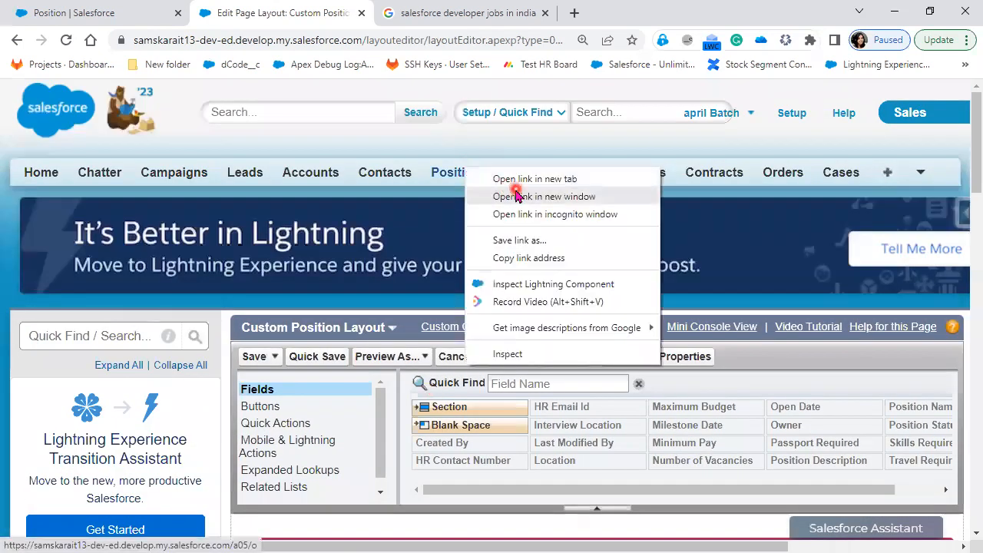
Open Positions in a new tab, view the Salesforce Developer record, then return to the layout editor
{"action": "left_click", "coordinate": [499, 178]}
{"action": "left_click", "coordinate": [470, 13]}
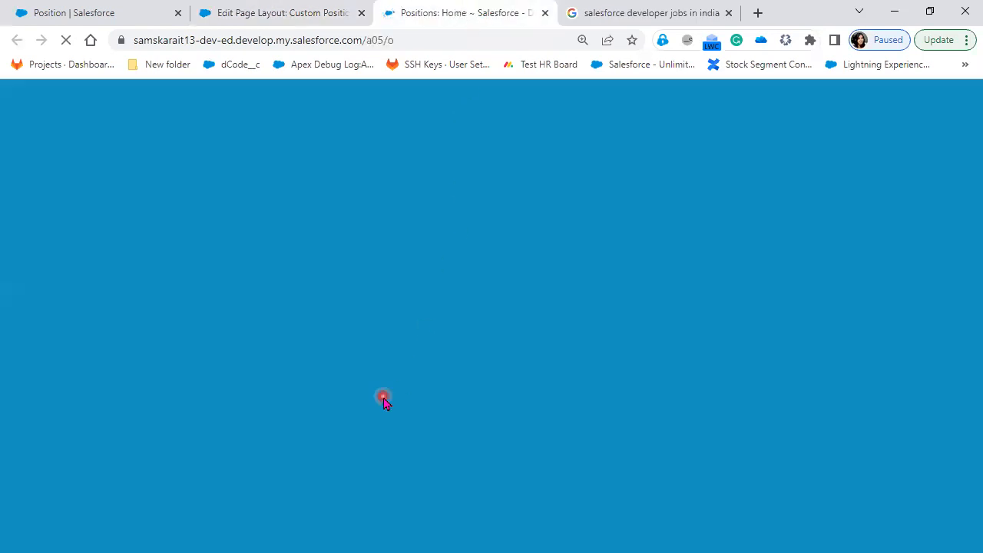
{"action": "left_click", "coordinate": [314, 374]}
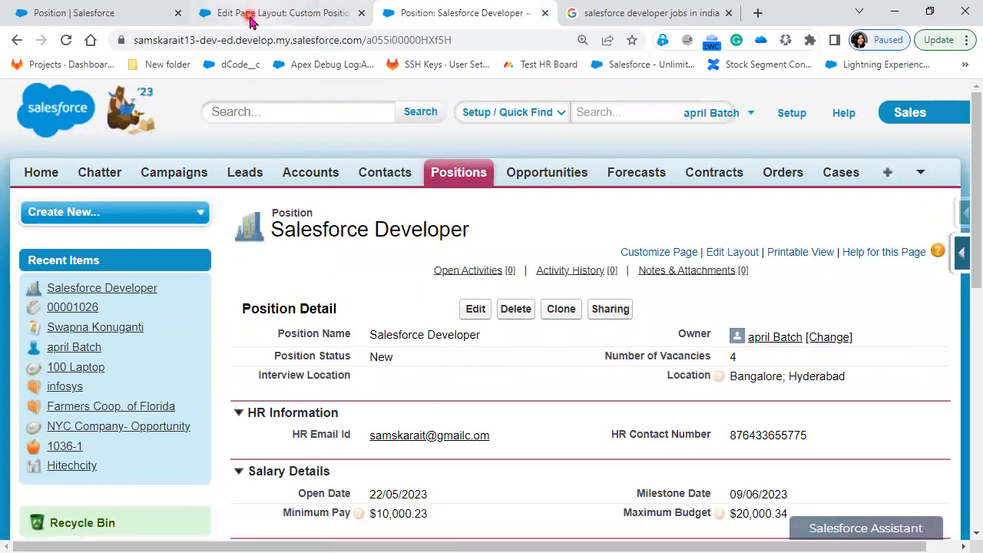
{"action": "left_click", "coordinate": [249, 14]}
{"action": "scroll", "coordinate": [444, 456], "scroll_direction": "down", "scroll_amount": 1}
{"action": "scroll", "coordinate": [443, 453], "scroll_direction": "down", "scroll_amount": 3}
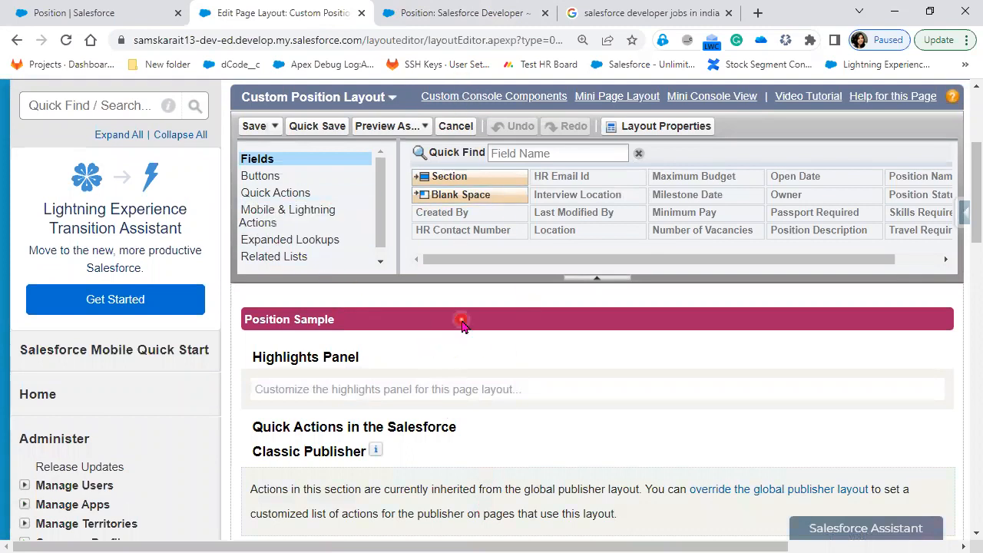
Scroll through the Information, HR, Salary and Travel sections of the layout preview
{"action": "scroll", "coordinate": [464, 327], "scroll_direction": "down", "scroll_amount": 6}
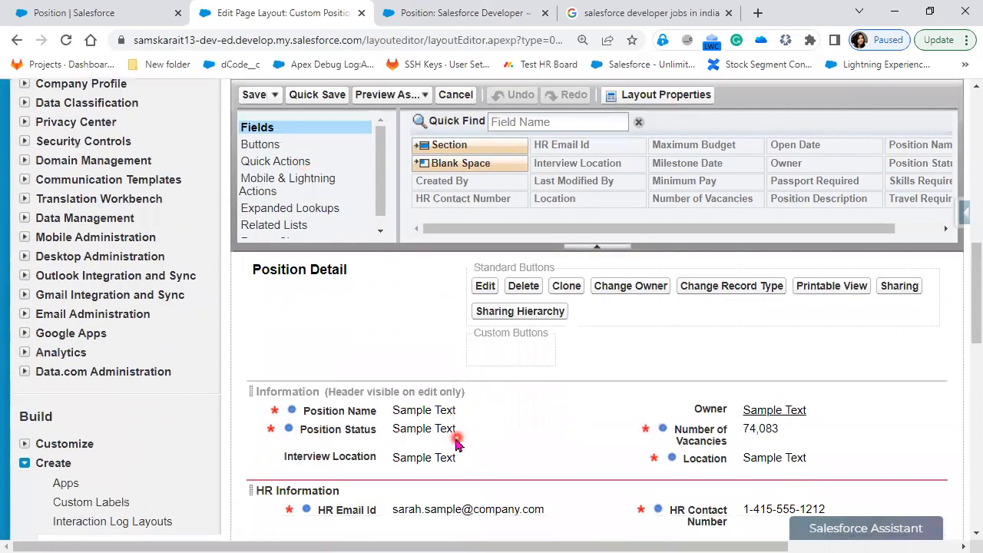
{"action": "scroll", "coordinate": [457, 444], "scroll_direction": "down", "scroll_amount": 1}
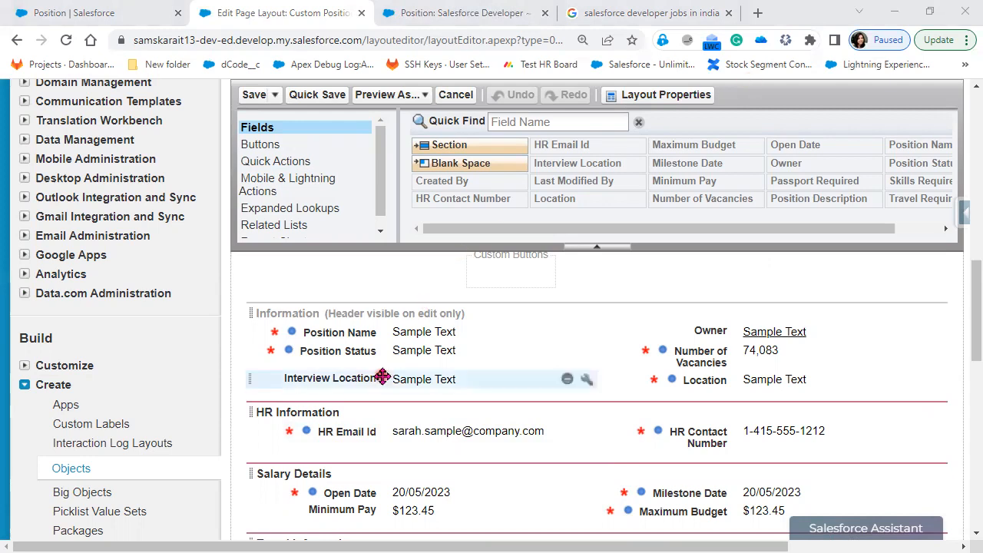
{"action": "left_click", "coordinate": [509, 458]}
{"action": "scroll", "coordinate": [510, 458], "scroll_direction": "up", "scroll_amount": 2}
{"action": "scroll", "coordinate": [509, 454], "scroll_direction": "down", "scroll_amount": 2}
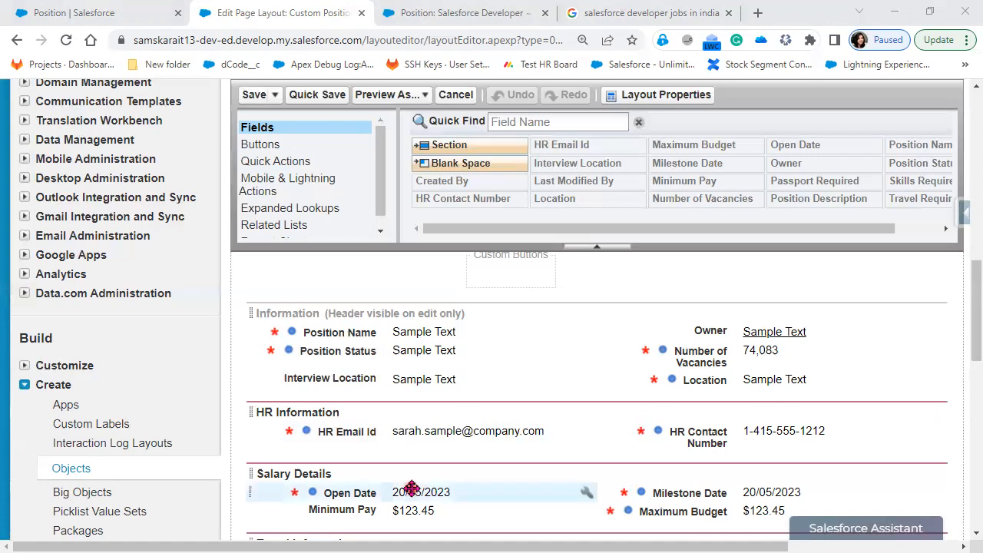
{"action": "scroll", "coordinate": [412, 489], "scroll_direction": "down", "scroll_amount": 1}
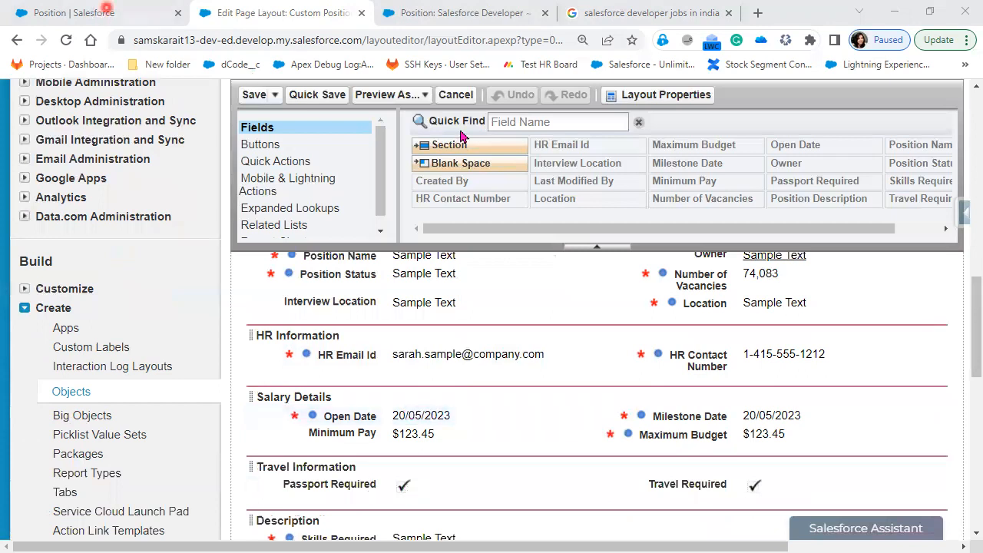
{"action": "left_click", "coordinate": [107, 9]}
On the Salesforce Developer record, collapse Travel Information, Salary Details, Description and HR Information
{"action": "left_click", "coordinate": [459, 15]}
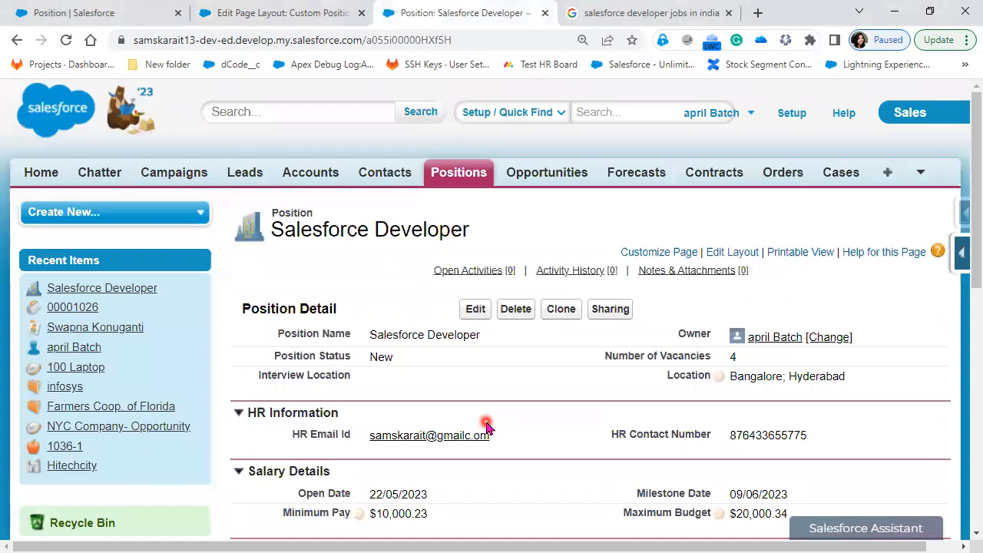
{"action": "scroll", "coordinate": [486, 427], "scroll_direction": "down", "scroll_amount": 3}
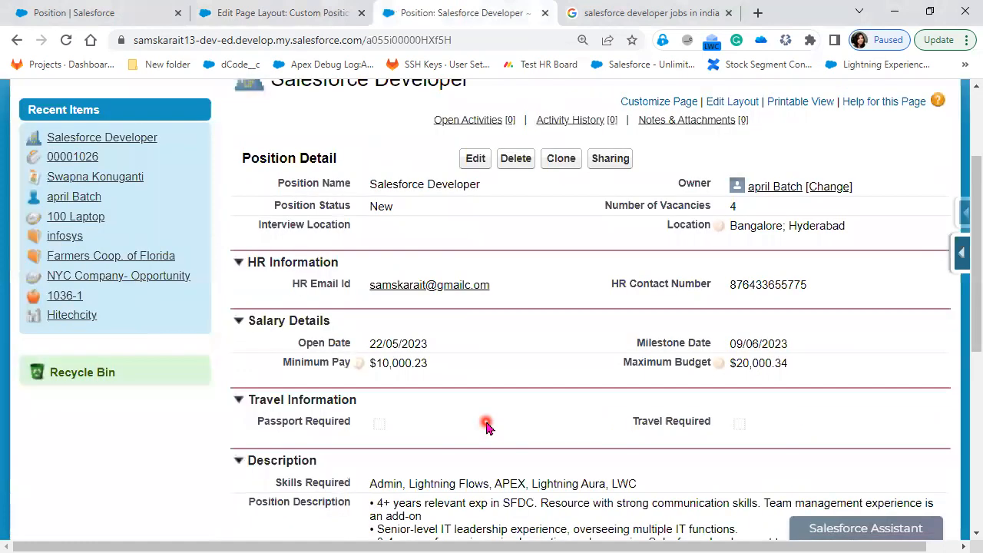
{"action": "left_click", "coordinate": [239, 398]}
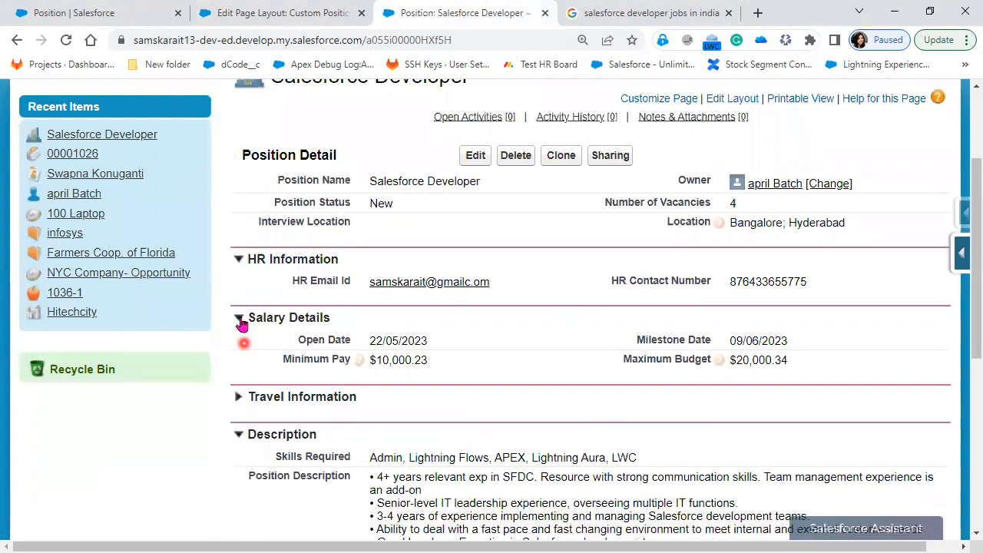
{"action": "left_click", "coordinate": [238, 319]}
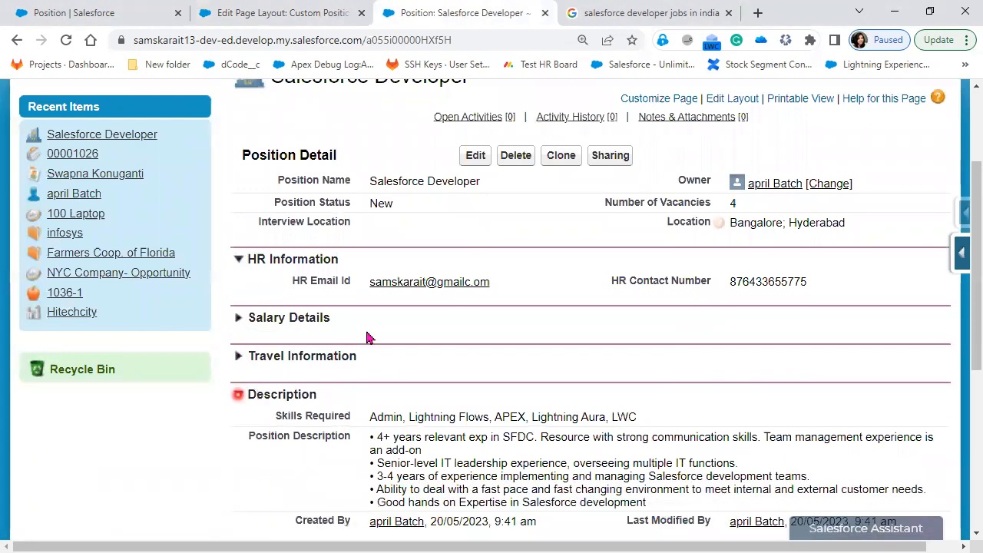
{"action": "left_click", "coordinate": [239, 394]}
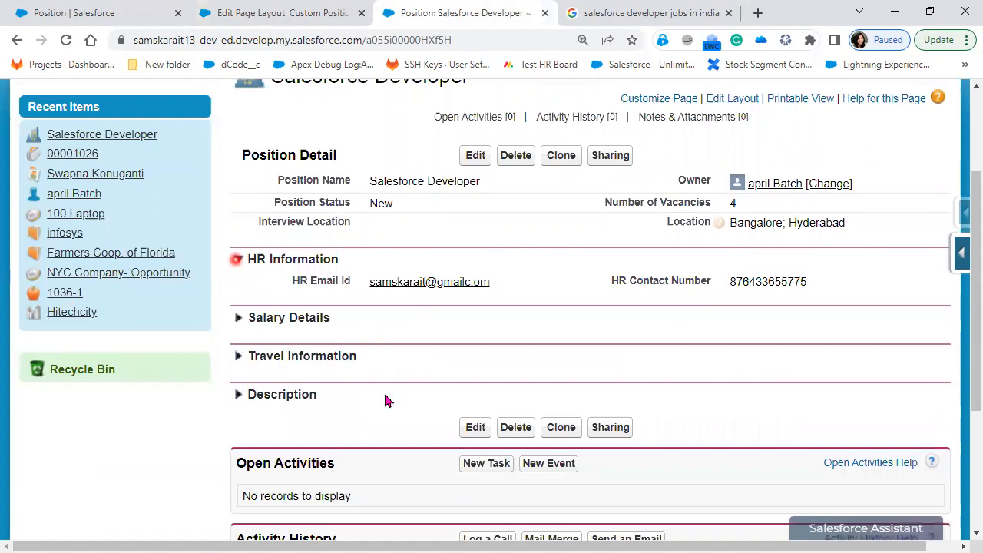
{"action": "left_click", "coordinate": [238, 259]}
{"action": "left_click", "coordinate": [349, 377]}
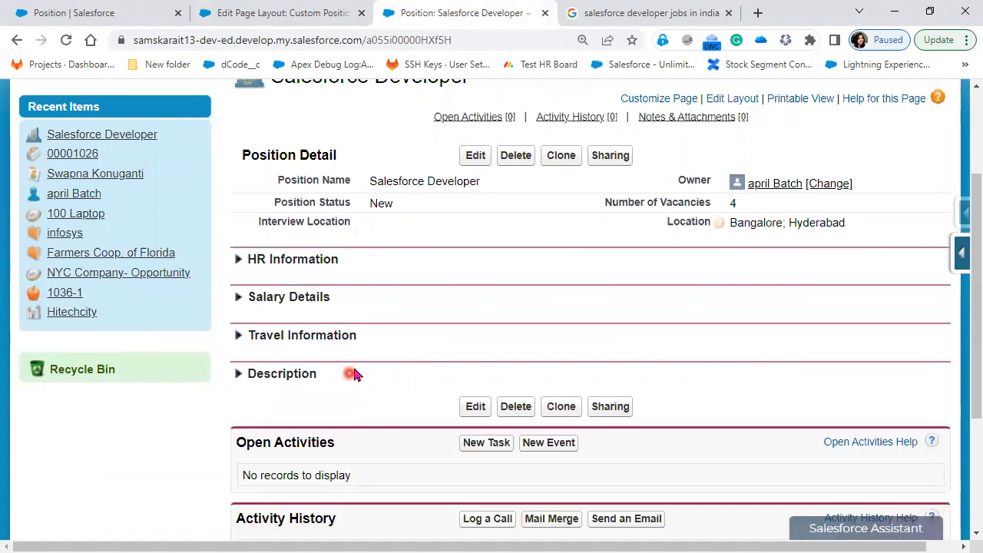
Recheck the layout editor against the record, ending on the Position Page Layouts list
{"action": "left_click", "coordinate": [297, 14]}
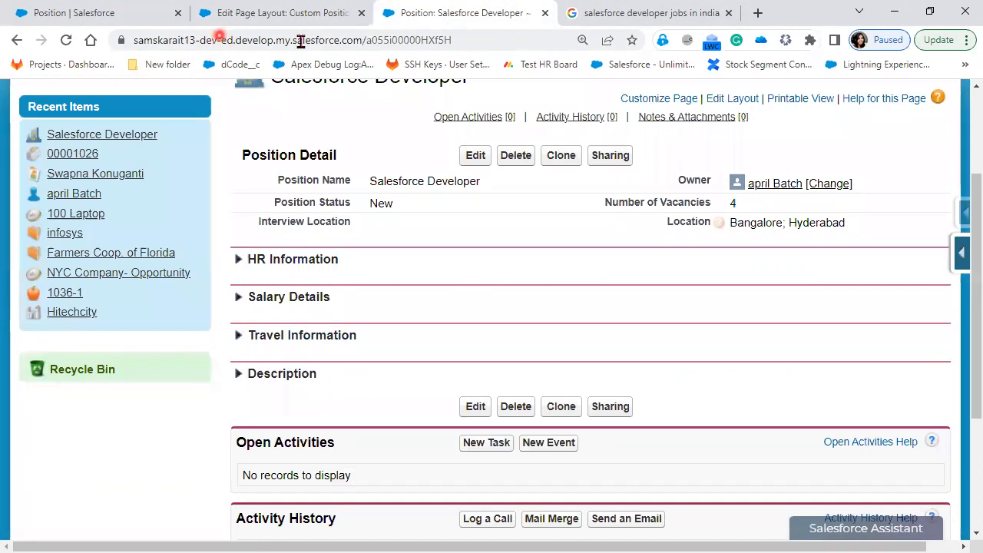
{"action": "scroll", "coordinate": [383, 472], "scroll_direction": "up", "scroll_amount": 2}
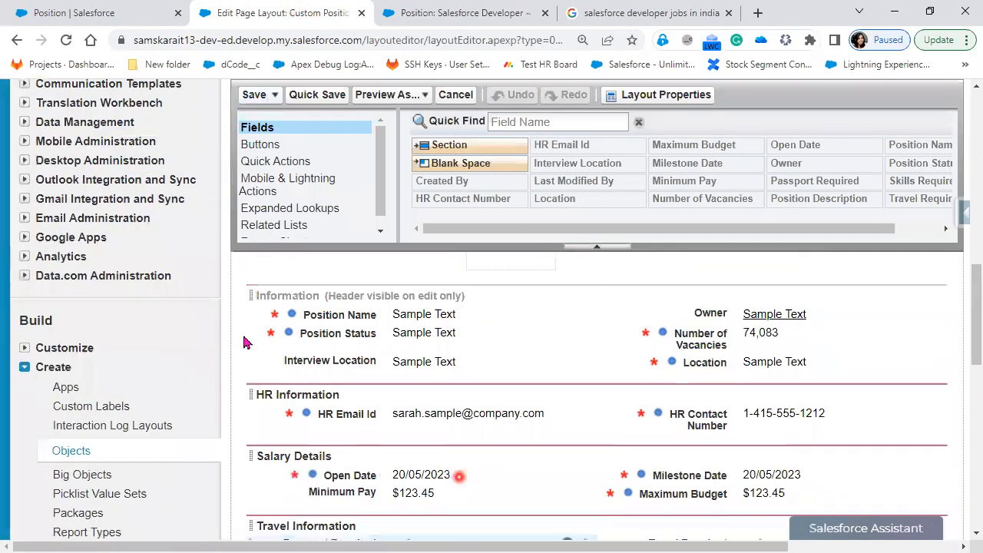
{"action": "scroll", "coordinate": [248, 342], "scroll_direction": "up", "scroll_amount": 10}
{"action": "left_click", "coordinate": [461, 14]}
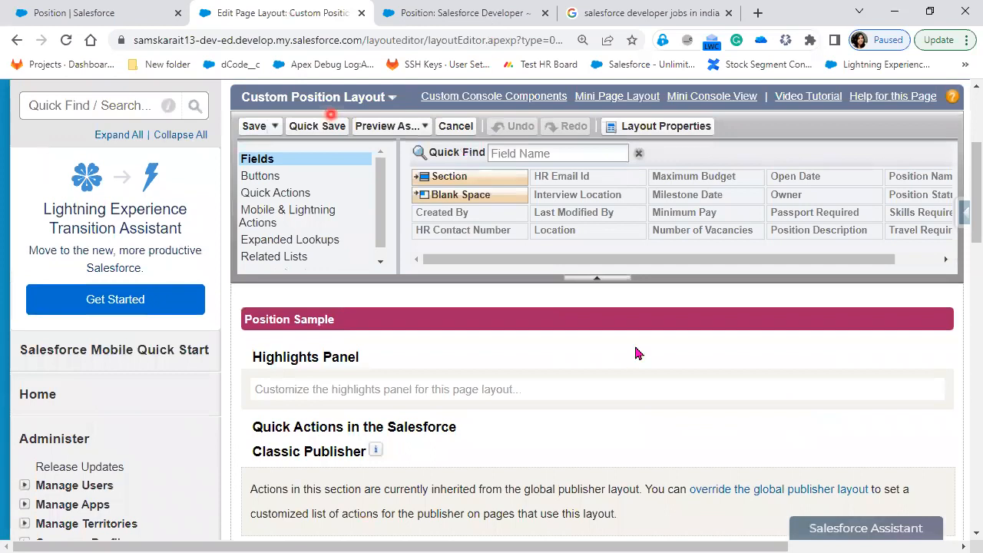
{"action": "left_click", "coordinate": [962, 259]}
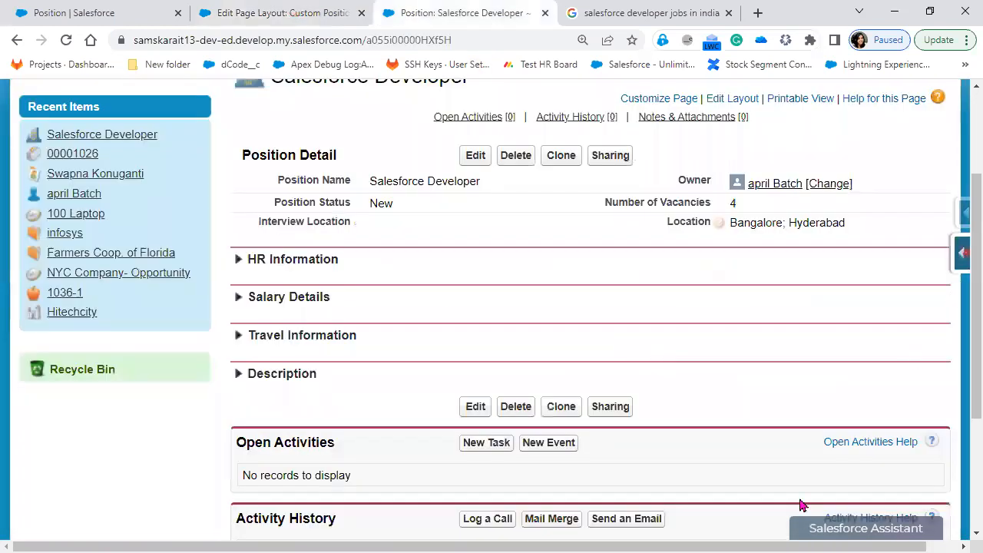
{"action": "left_click", "coordinate": [810, 453]}
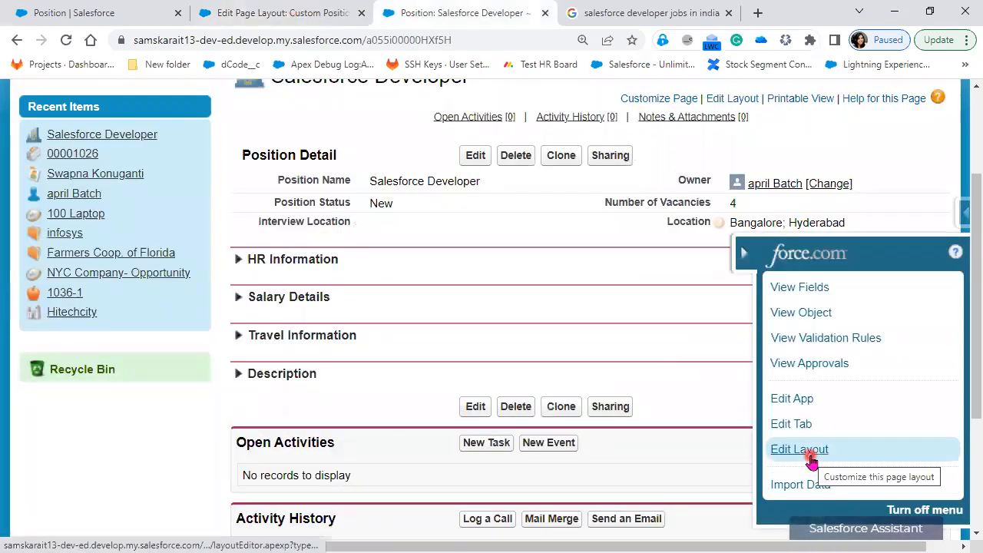
{"action": "left_click", "coordinate": [240, 13]}
{"action": "left_click", "coordinate": [86, 14]}
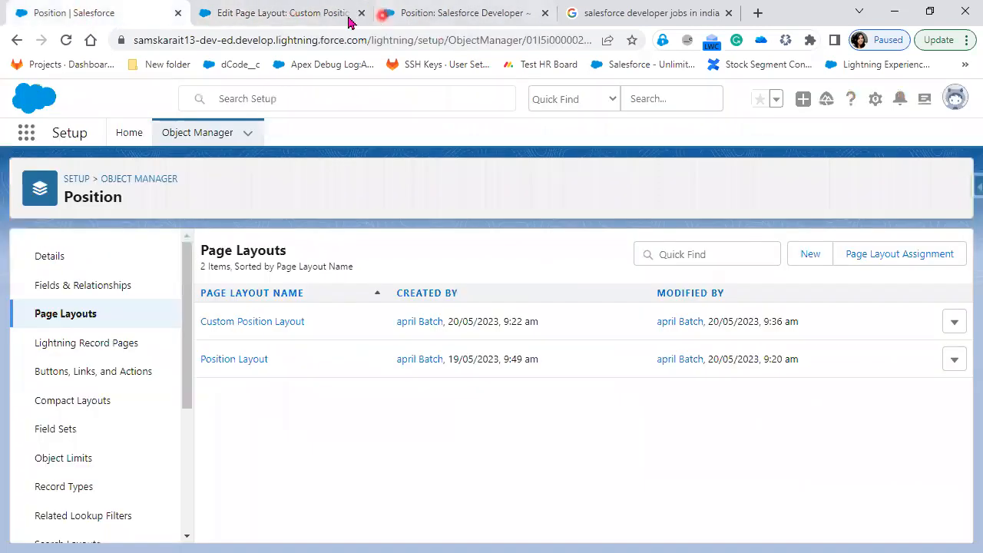
Return to the layout editor page and switch the org to Lightning Experience
{"action": "left_click", "coordinate": [318, 11]}
{"action": "left_click", "coordinate": [655, 324]}
{"action": "scroll", "coordinate": [666, 478], "scroll_direction": "up", "scroll_amount": 3}
{"action": "left_click", "coordinate": [749, 113]}
{"action": "left_click", "coordinate": [652, 218]}
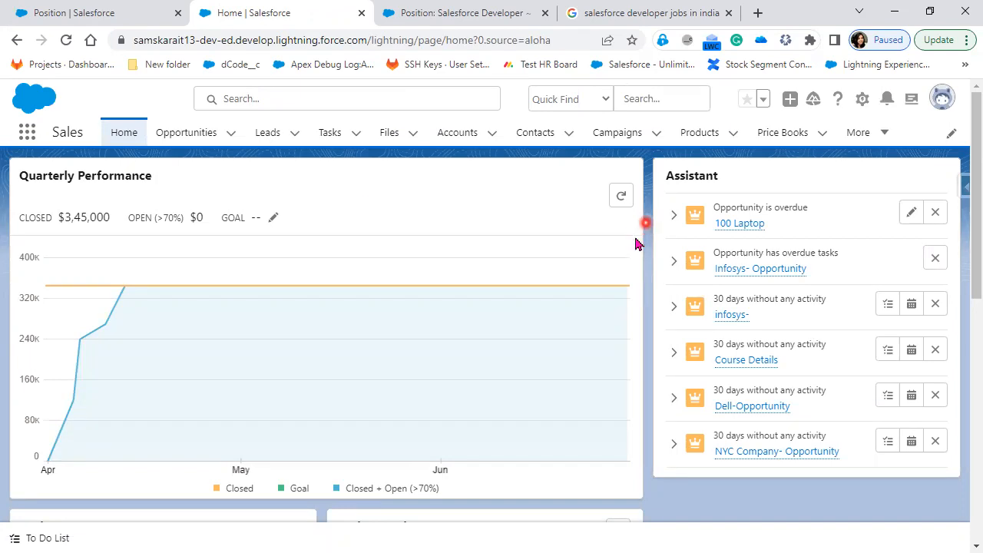
From the Sales app, open the Positions list via the More tab menu
{"action": "left_click", "coordinate": [177, 127]}
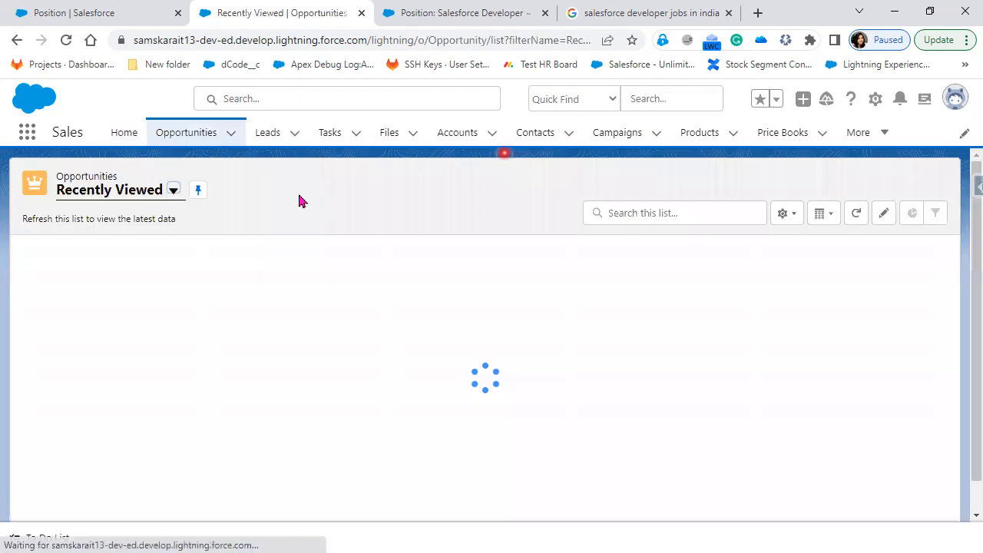
{"action": "left_click", "coordinate": [306, 193]}
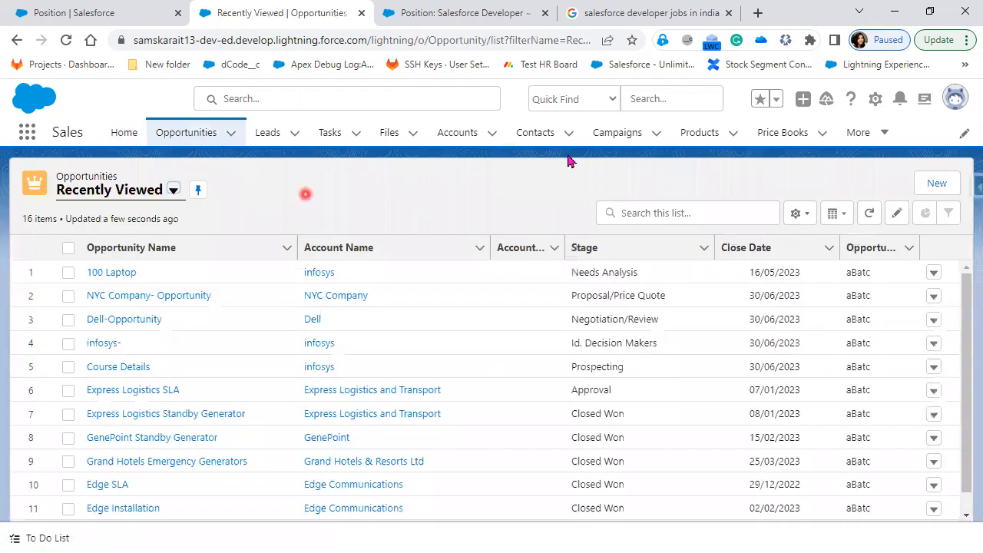
{"action": "left_click", "coordinate": [790, 136]}
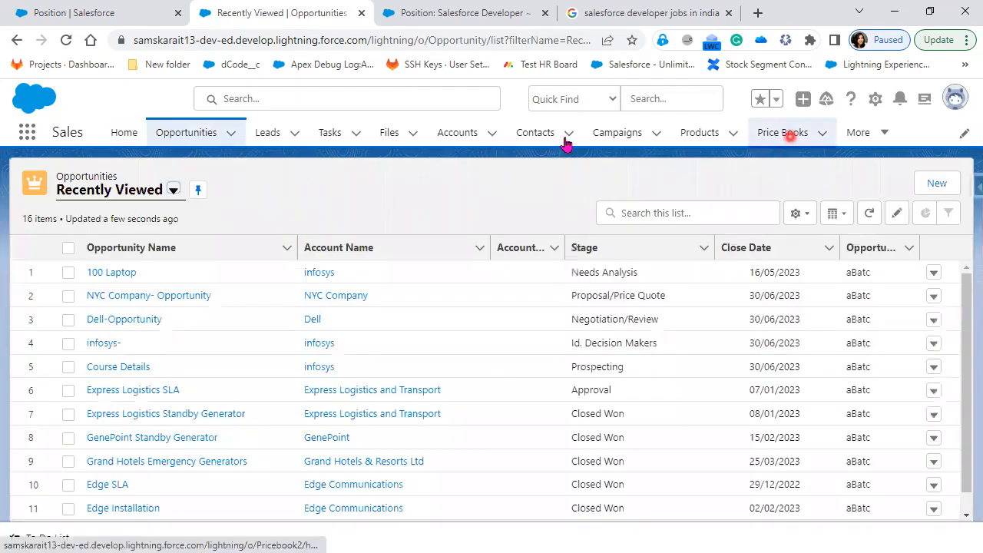
{"action": "left_click", "coordinate": [861, 137]}
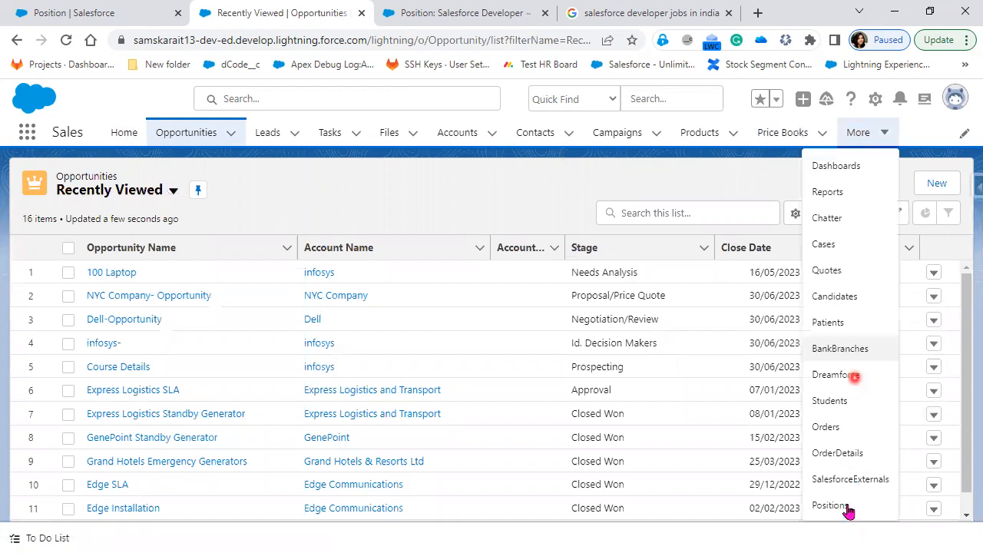
{"action": "left_click", "coordinate": [838, 504]}
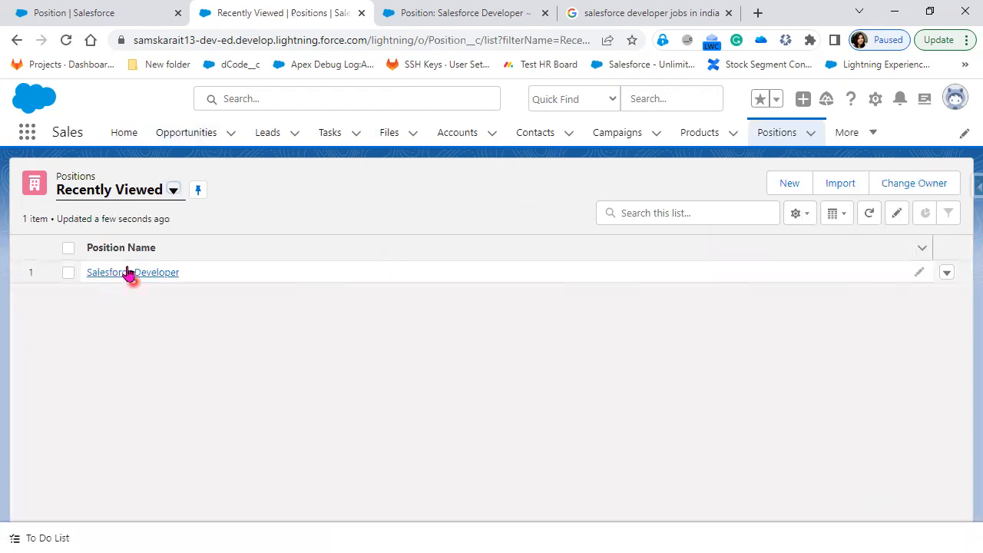
Open the Salesforce Developer position and check Salary Details, Travel Information and Description
{"action": "left_click", "coordinate": [94, 271]}
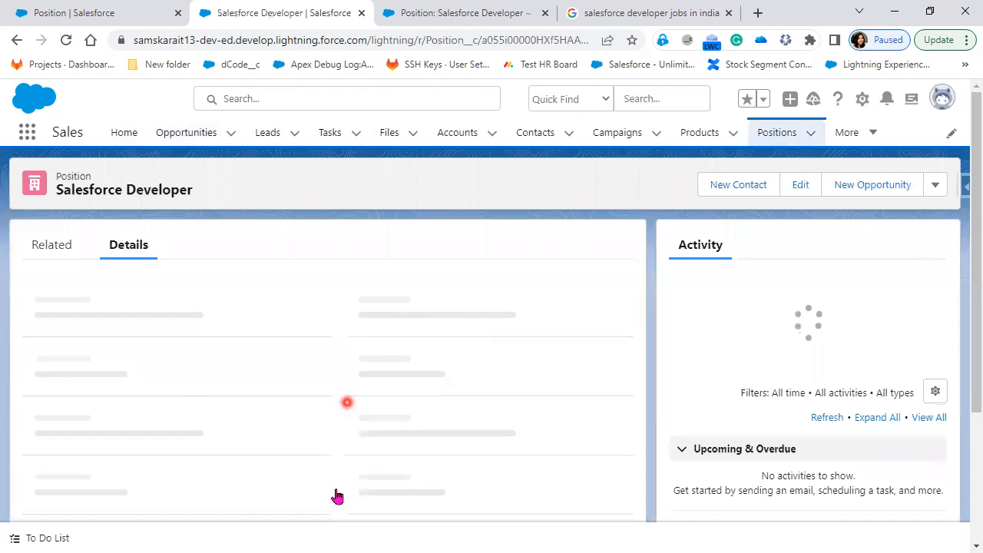
{"action": "scroll", "coordinate": [335, 496], "scroll_direction": "down", "scroll_amount": 2}
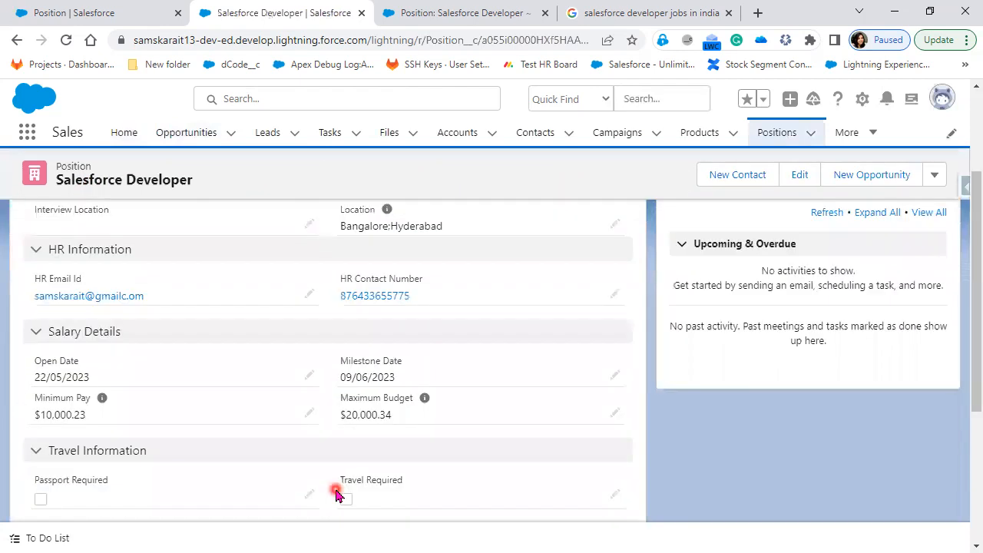
{"action": "scroll", "coordinate": [336, 493], "scroll_direction": "down", "scroll_amount": 3}
{"action": "scroll", "coordinate": [335, 493], "scroll_direction": "up", "scroll_amount": 2}
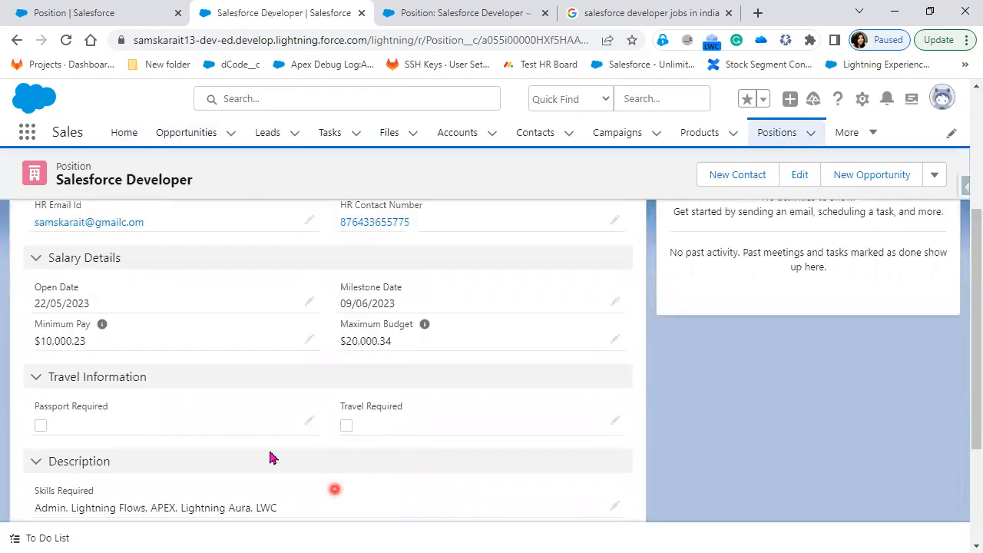
{"action": "scroll", "coordinate": [270, 456], "scroll_direction": "up", "scroll_amount": 3}
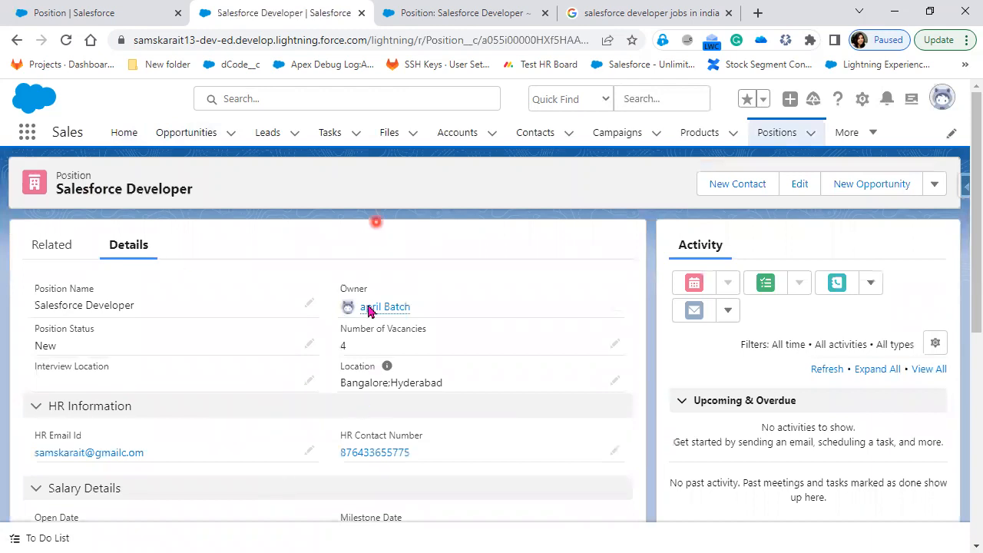
{"action": "mouse_move", "coordinate": [388, 368]}
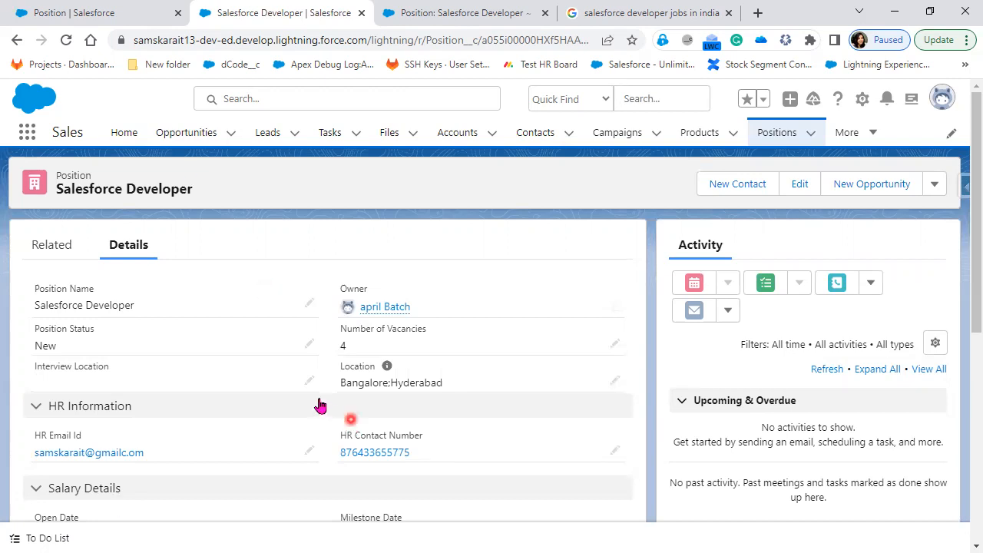
{"action": "scroll", "coordinate": [319, 405], "scroll_direction": "down", "scroll_amount": 4}
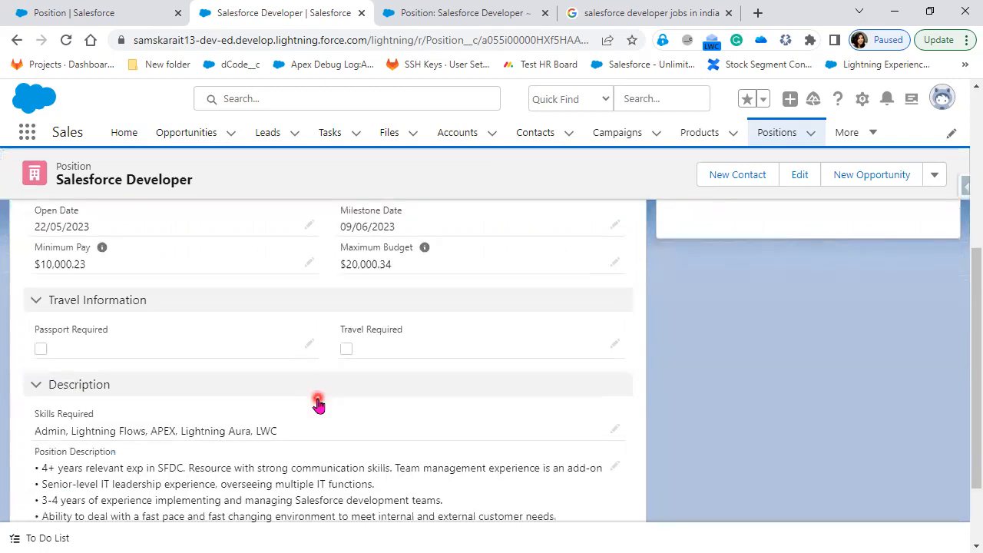
{"action": "scroll", "coordinate": [318, 404], "scroll_direction": "up", "scroll_amount": 4}
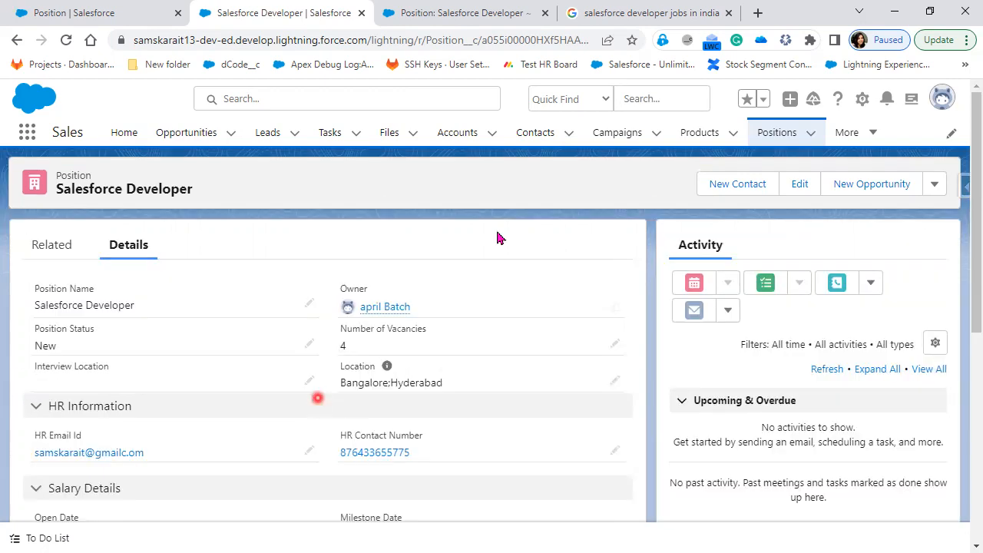
Edit the Position record page in Lightning App Builder from the Setup gear menu
{"action": "left_click", "coordinate": [864, 100]}
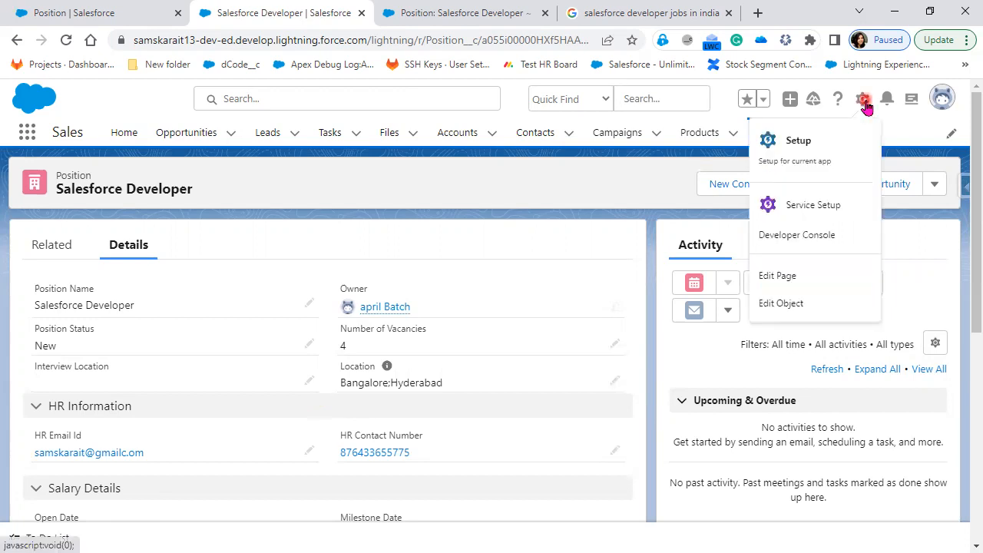
{"action": "left_click", "coordinate": [822, 283]}
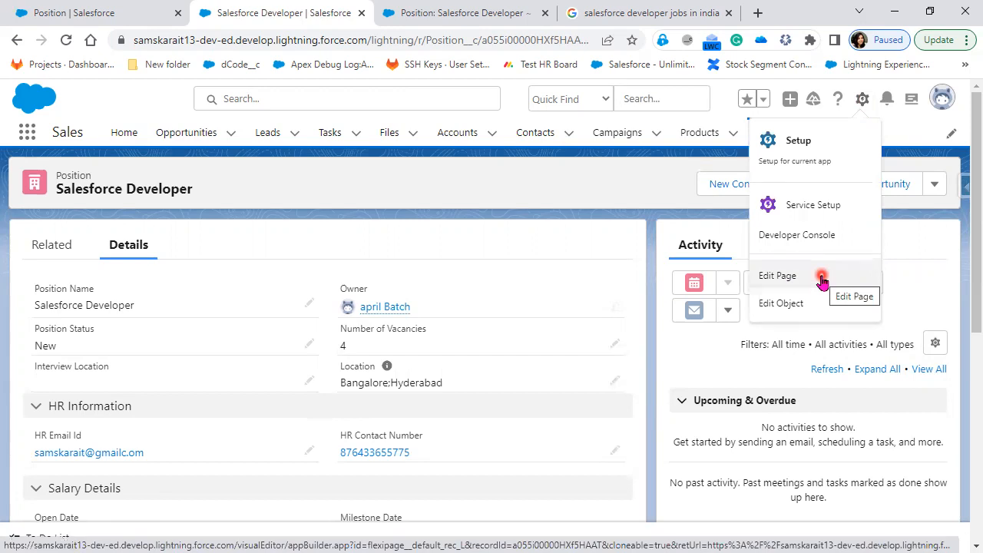
{"action": "left_click", "coordinate": [822, 280]}
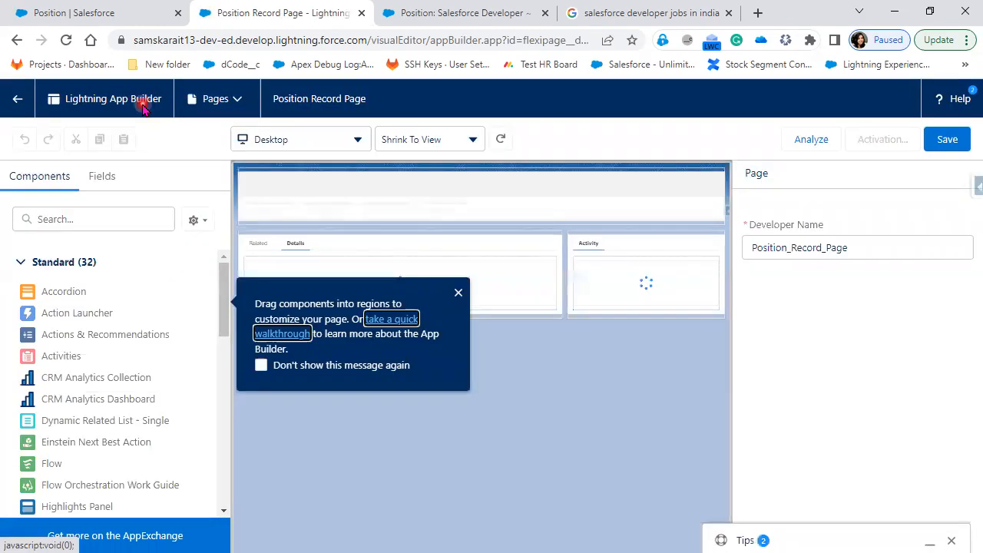
Dismiss the tip and Spring '21 panel, then select Record Detail to see Custom Position Layout
{"action": "left_click", "coordinate": [459, 291]}
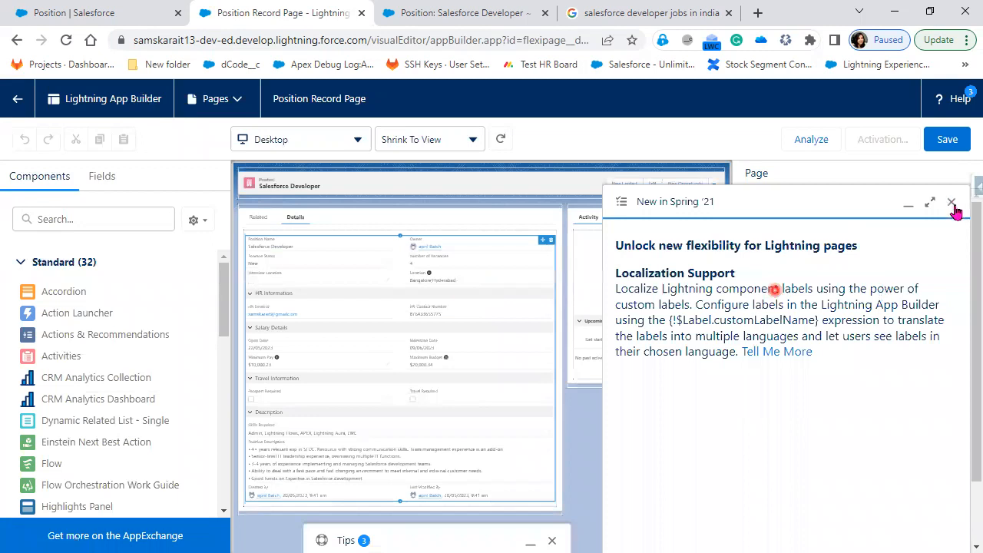
{"action": "left_click", "coordinate": [951, 202]}
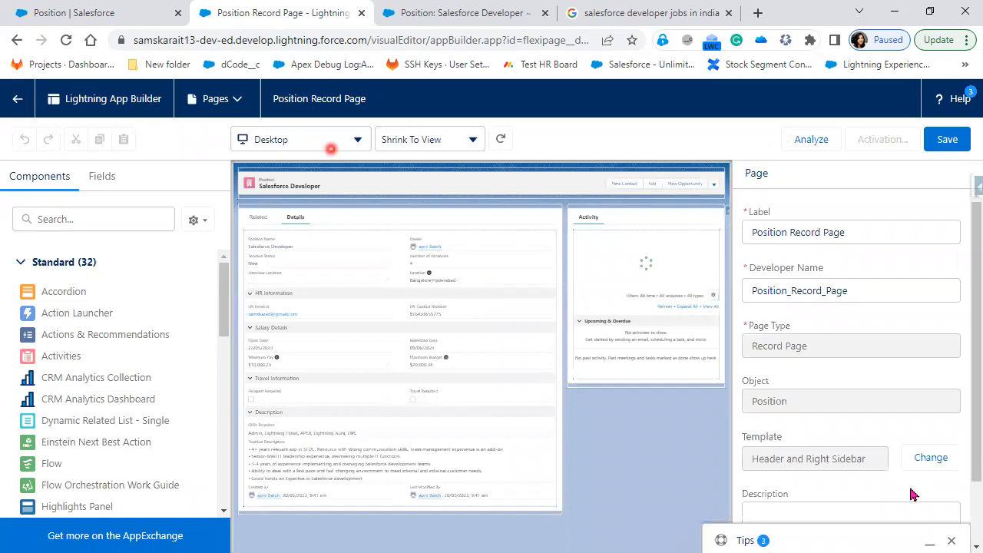
{"action": "scroll", "coordinate": [915, 491], "scroll_direction": "down", "scroll_amount": 1}
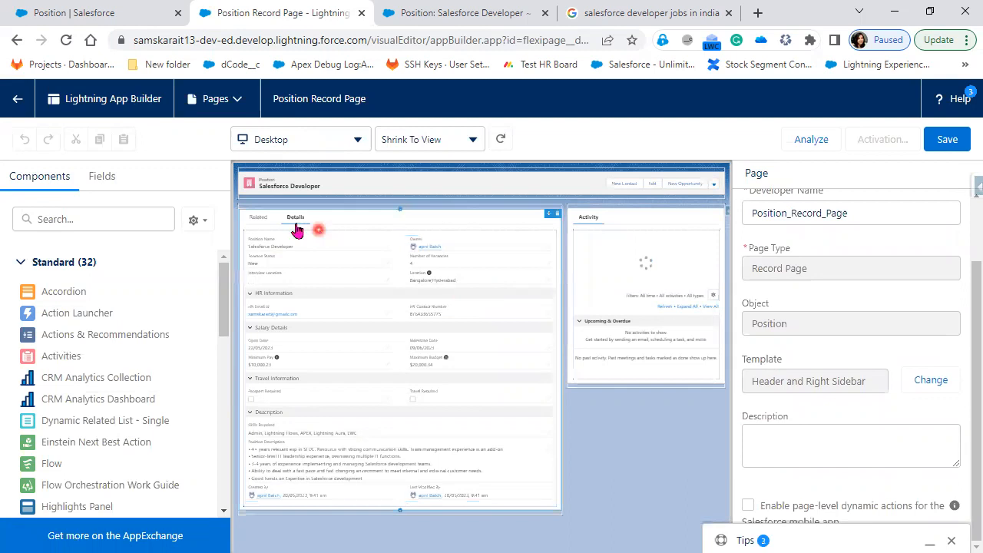
{"action": "left_click", "coordinate": [323, 264]}
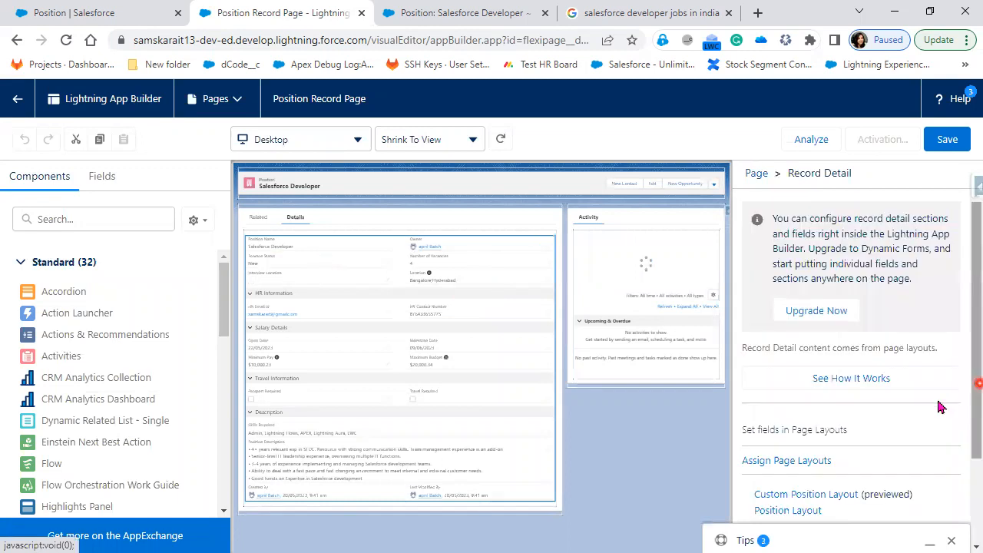
{"action": "scroll", "coordinate": [933, 396], "scroll_direction": "down", "scroll_amount": 2}
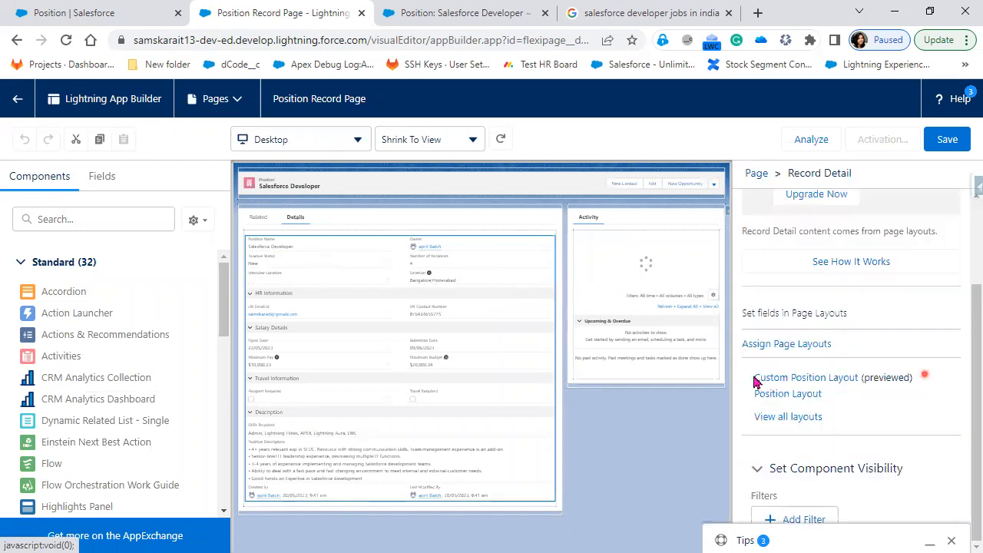
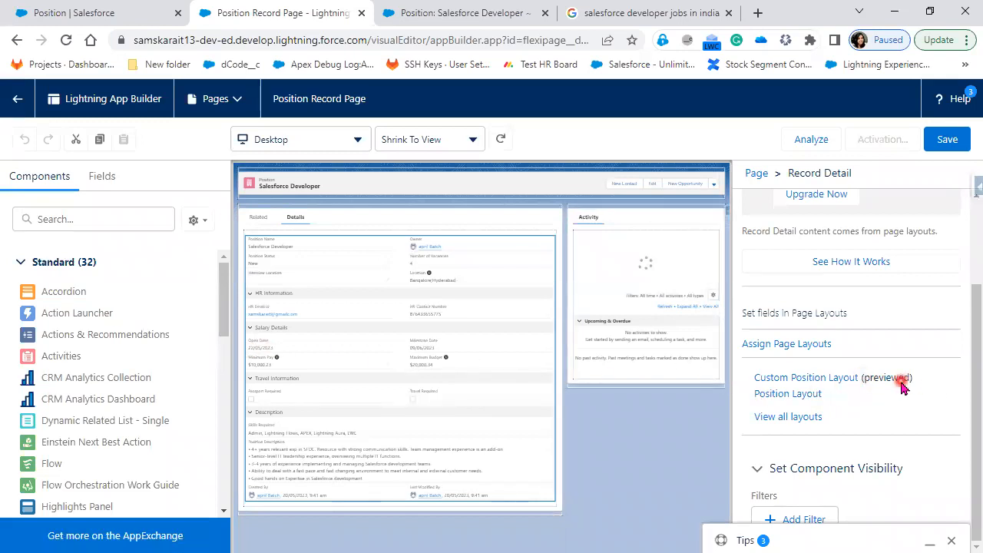
Leave Lightning App Builder without saving and return to the Salesforce Developer position record
{"action": "left_click", "coordinate": [15, 40]}
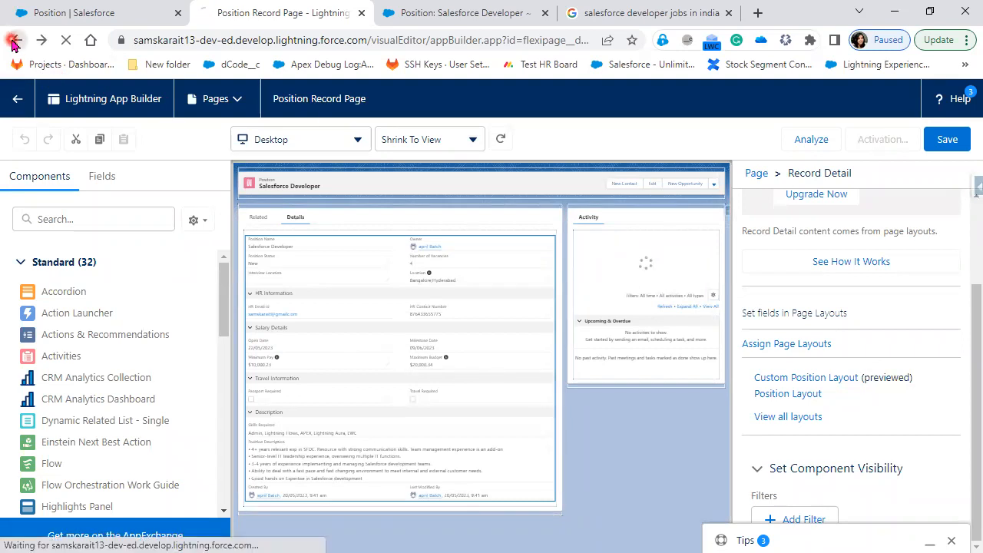
{"action": "left_click", "coordinate": [565, 125]}
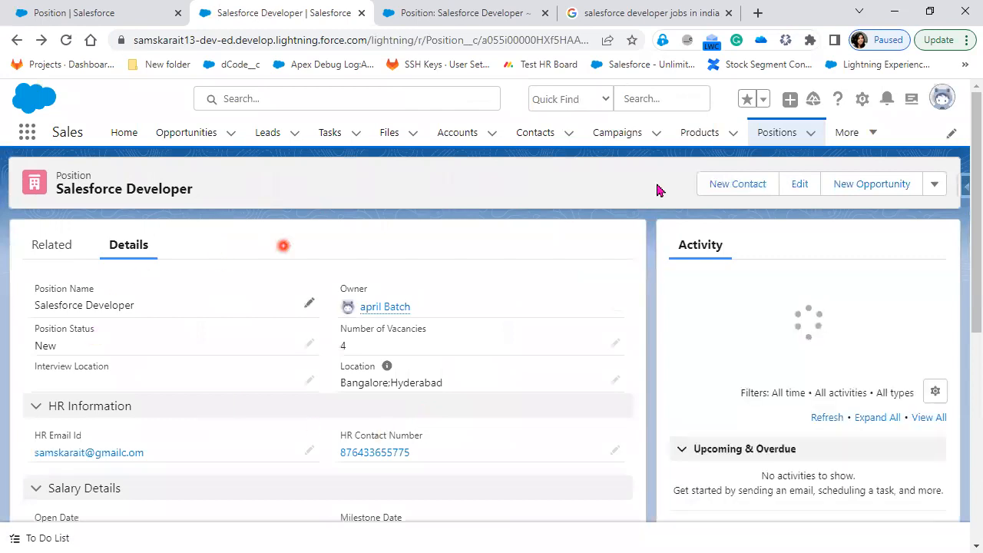
Open the Position record page in Lightning App Builder and dismiss the introductory tip
{"action": "left_click", "coordinate": [864, 100]}
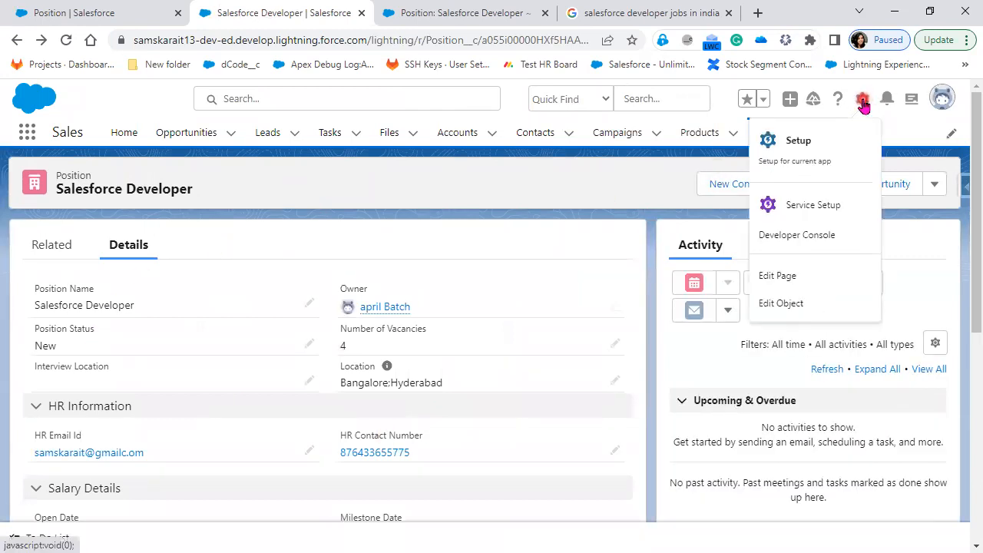
{"action": "left_click", "coordinate": [827, 278]}
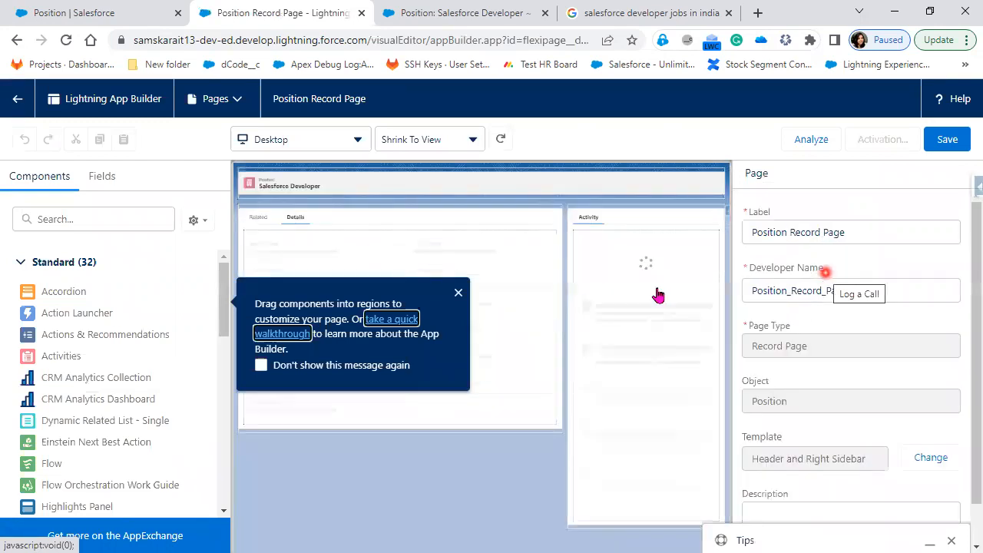
{"action": "left_click", "coordinate": [457, 294]}
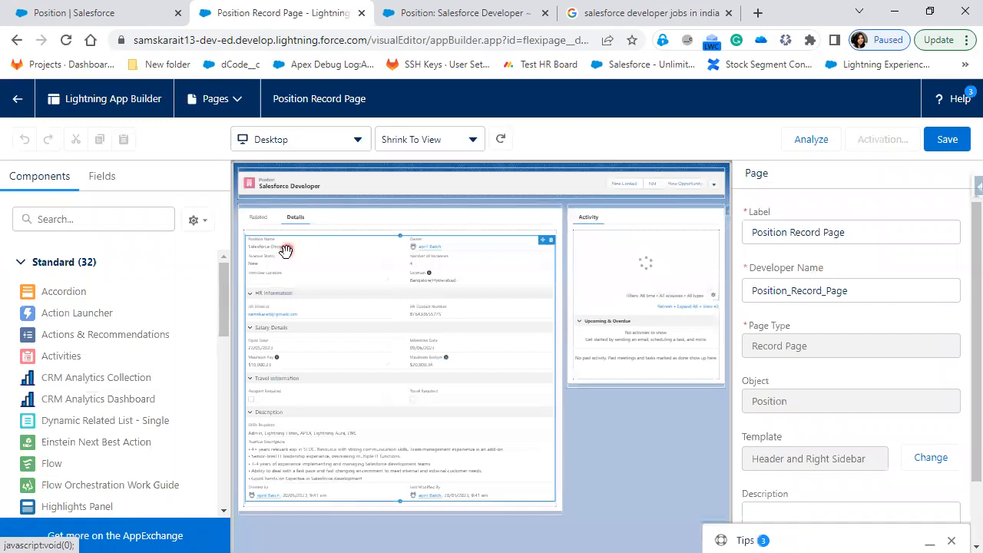
Select the Record Detail component and review its Custom Position Layout settings
{"action": "left_click", "coordinate": [259, 250]}
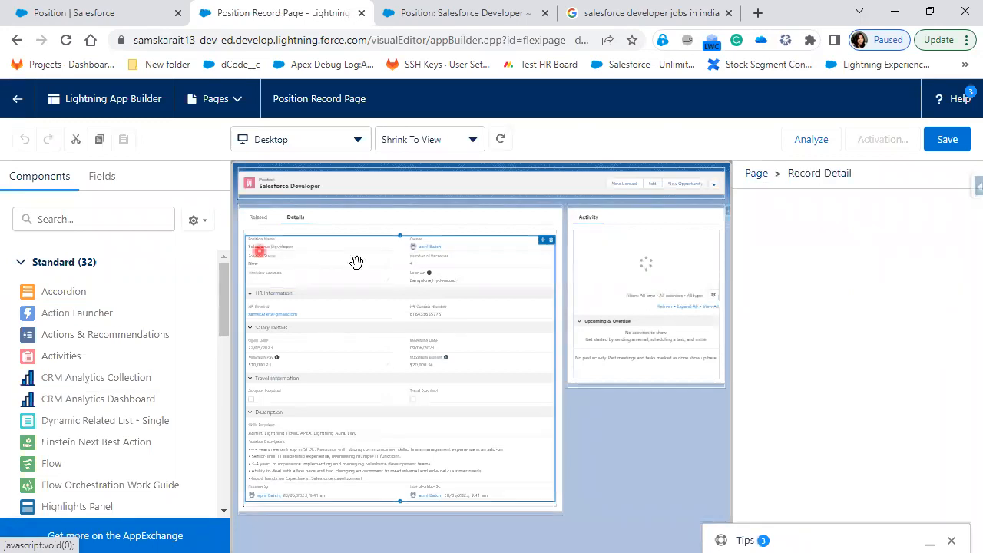
{"action": "left_click", "coordinate": [940, 454]}
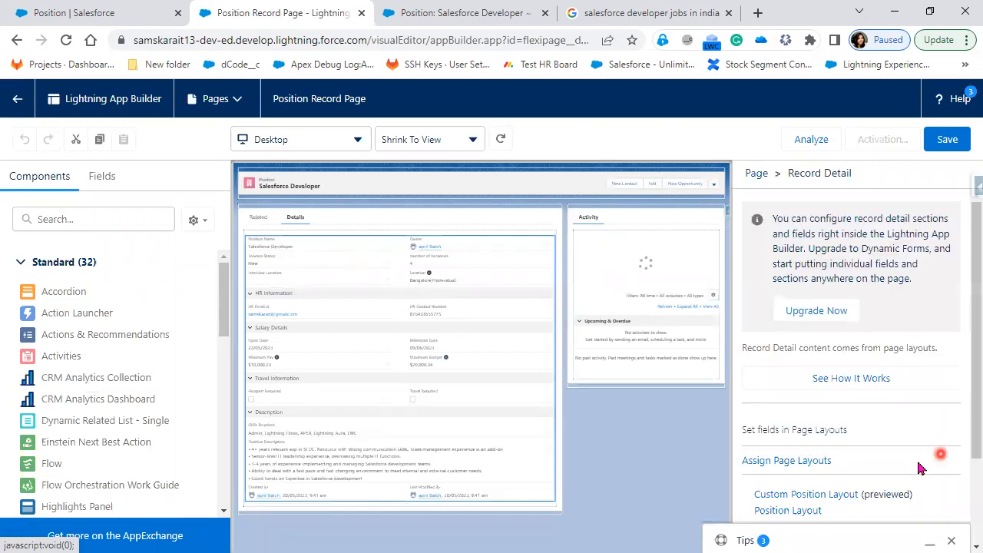
{"action": "scroll", "coordinate": [921, 468], "scroll_direction": "down", "scroll_amount": 3}
{"action": "left_click", "coordinate": [888, 371]}
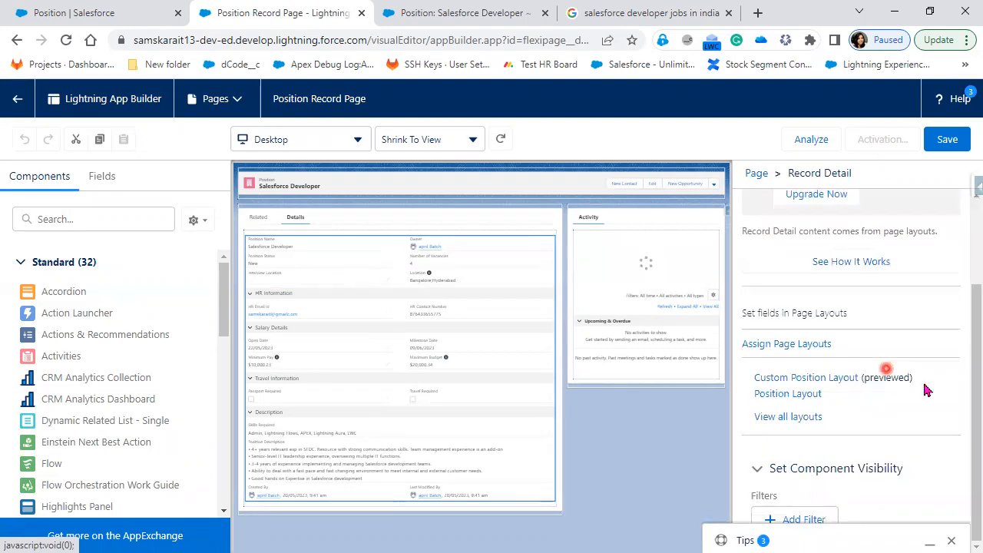
{"action": "left_click", "coordinate": [783, 394]}
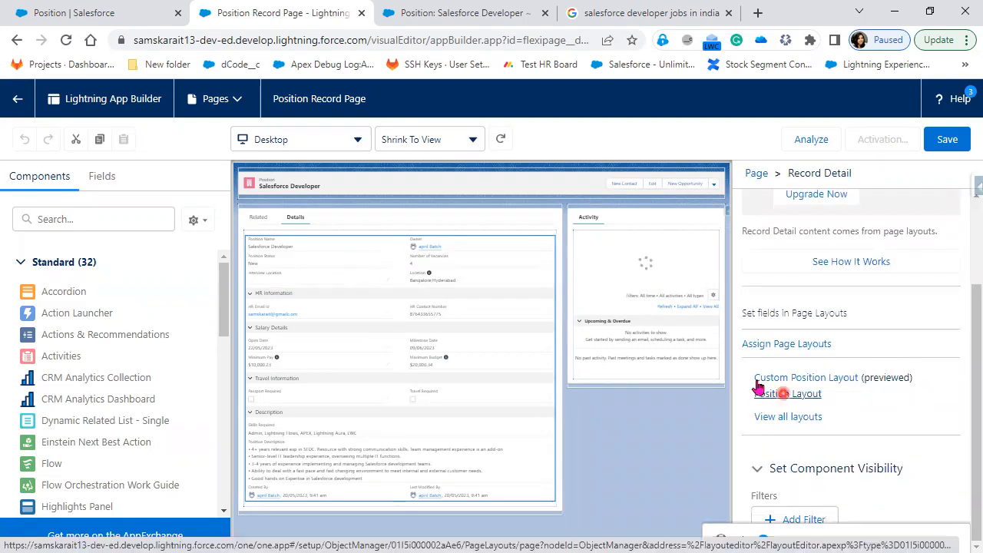
{"action": "left_click", "coordinate": [757, 381]}
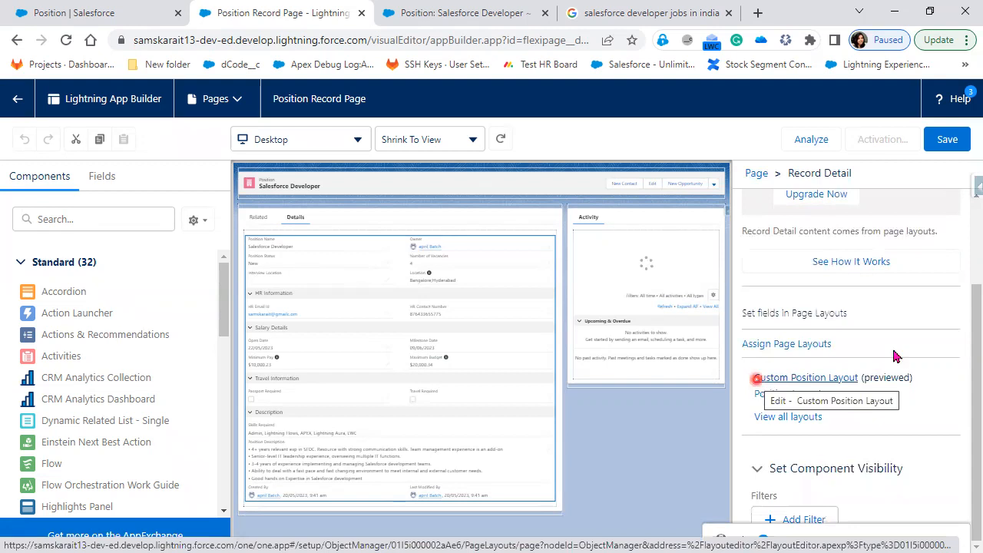
{"action": "left_click", "coordinate": [907, 381]}
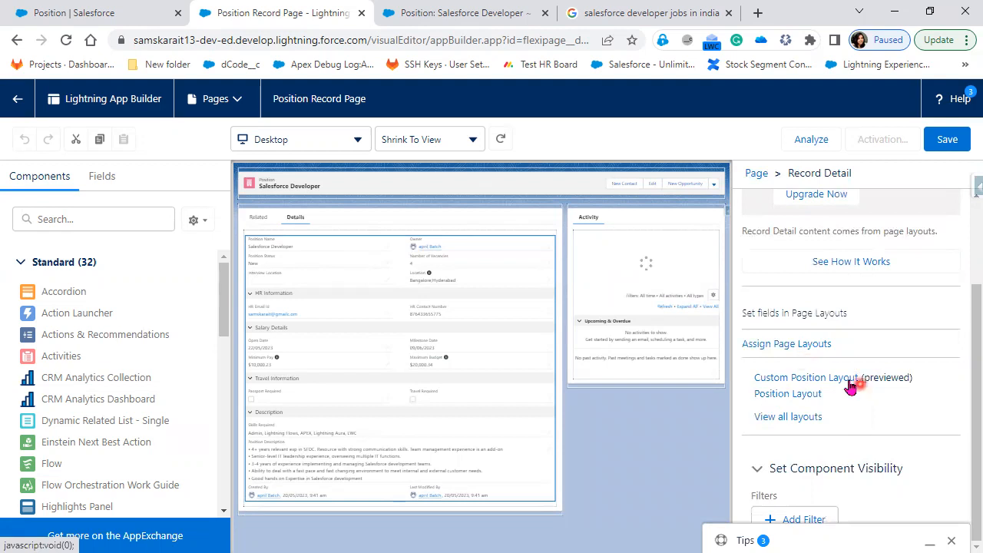
Leave the editor without saving and scroll the position record down to Description
{"action": "left_click", "coordinate": [16, 42]}
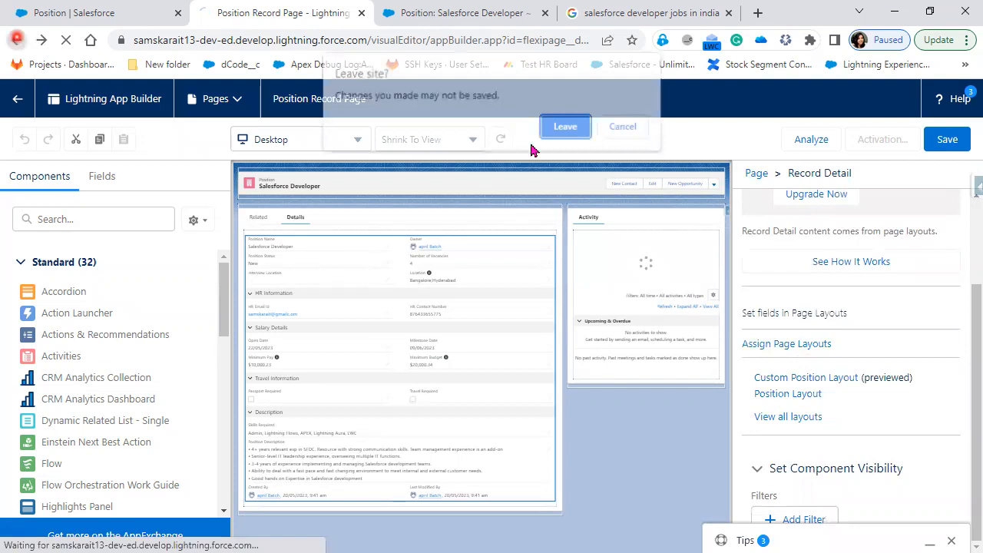
{"action": "left_click", "coordinate": [564, 128]}
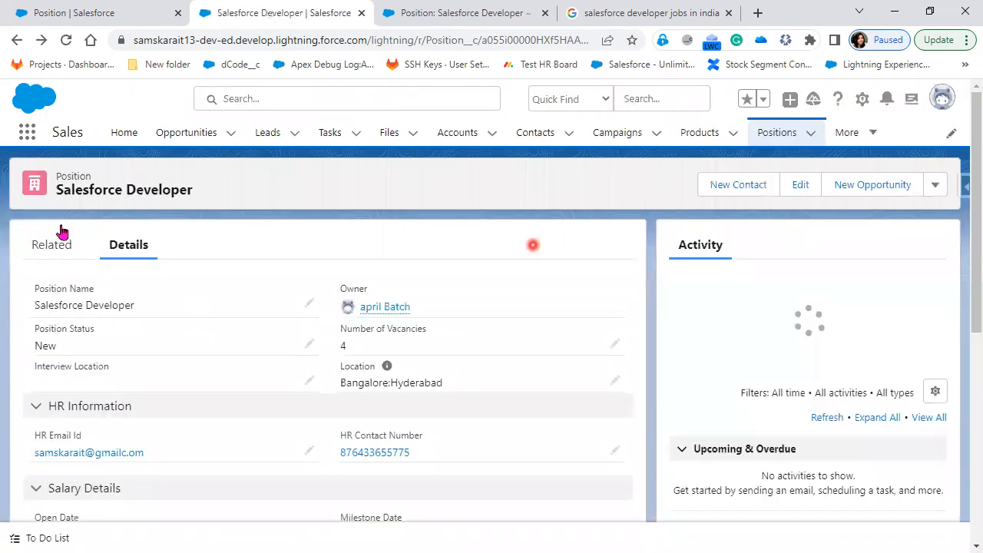
{"action": "scroll", "coordinate": [217, 450], "scroll_direction": "down", "scroll_amount": 1}
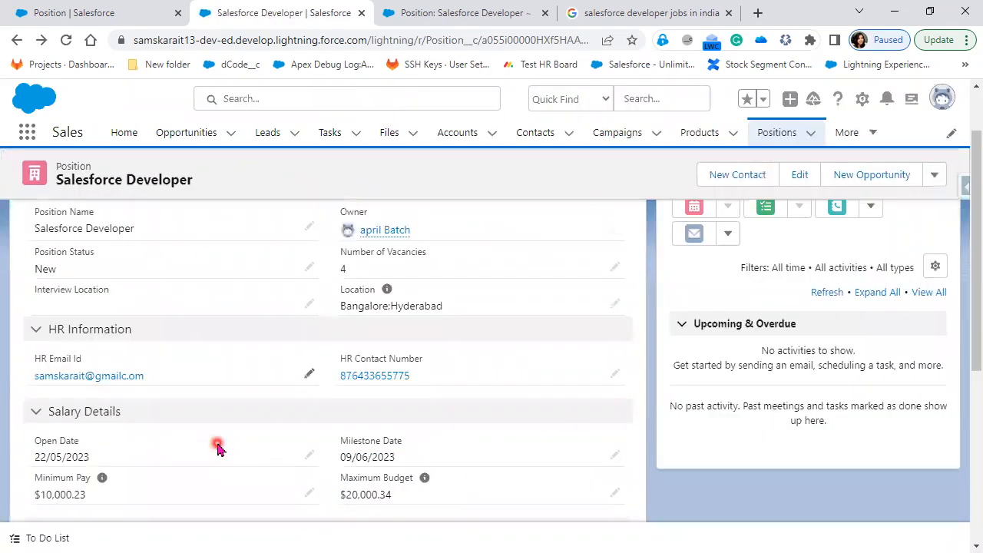
{"action": "scroll", "coordinate": [218, 450], "scroll_direction": "down", "scroll_amount": 1}
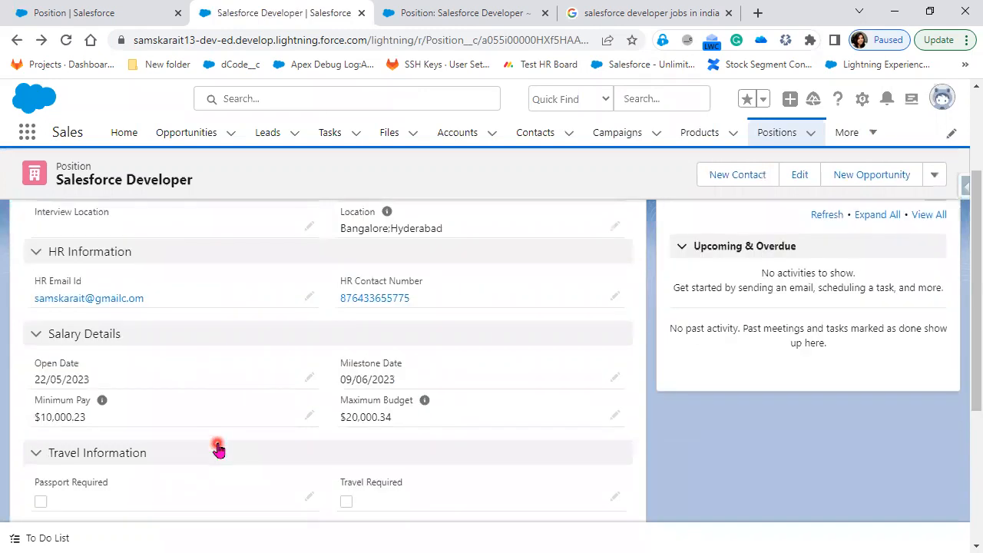
{"action": "scroll", "coordinate": [218, 450], "scroll_direction": "down", "scroll_amount": 3}
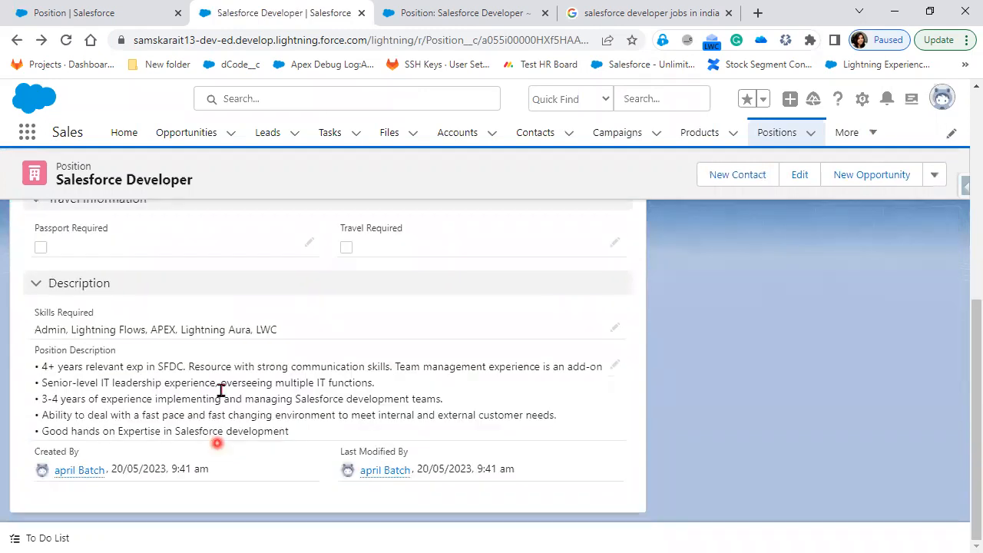
Open the Position object's HR Email Id field for editing in Object Manager
{"action": "left_click", "coordinate": [76, 13]}
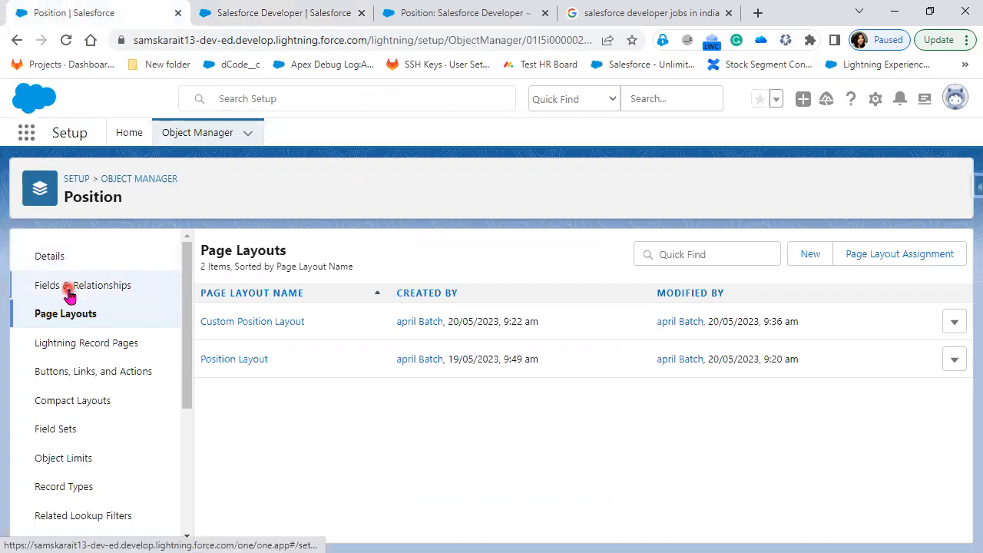
{"action": "left_click", "coordinate": [104, 295]}
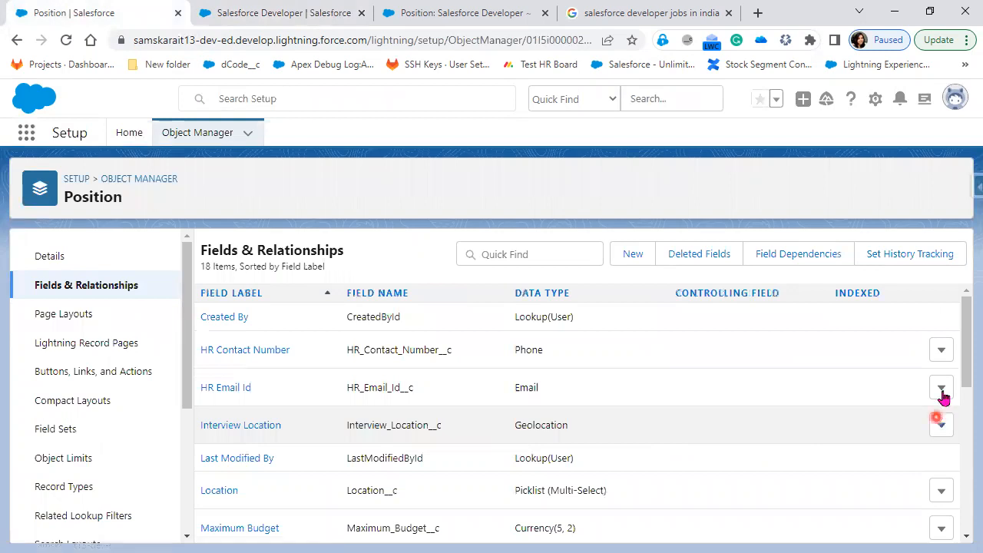
{"action": "left_click", "coordinate": [941, 389]}
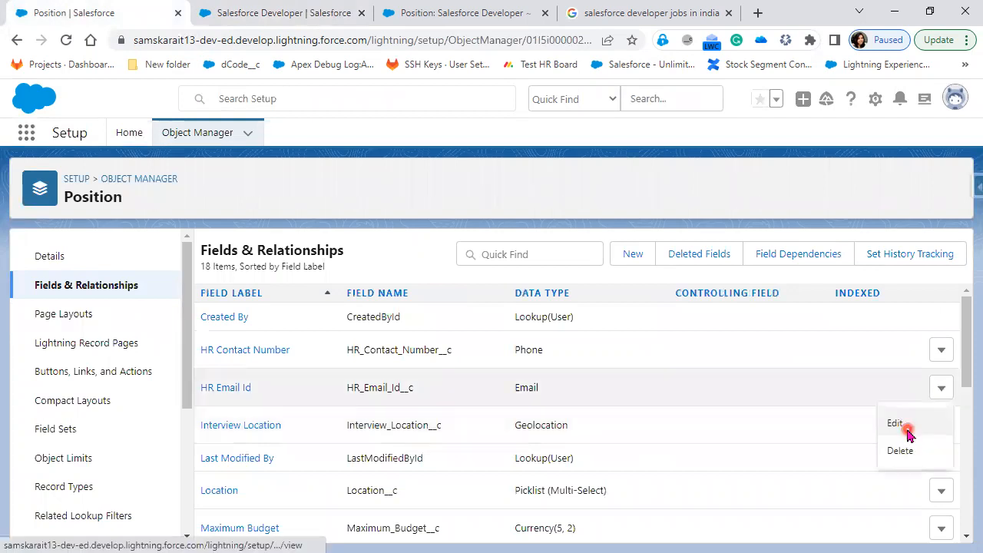
{"action": "left_click", "coordinate": [896, 423]}
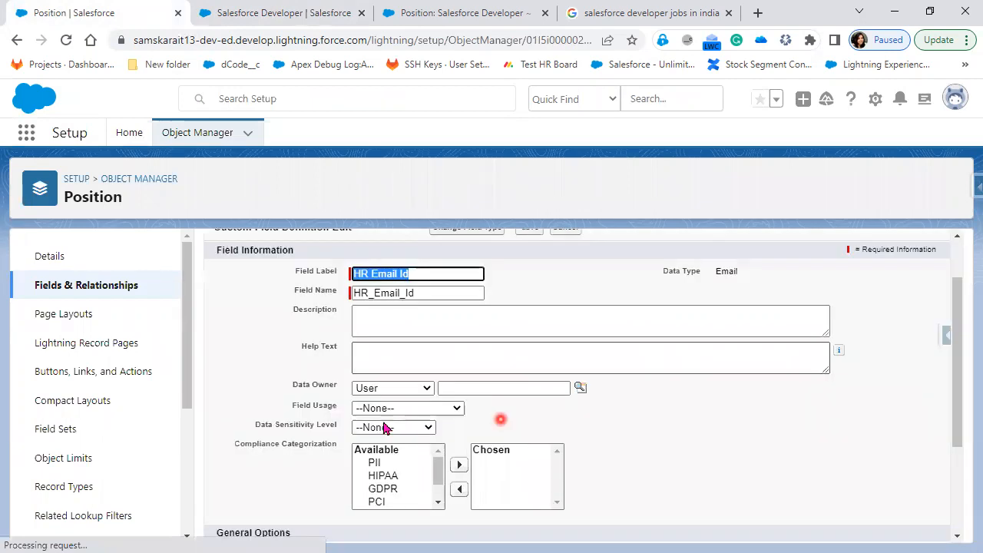
Clear the Required option on HR Email Id and save the field
{"action": "scroll", "coordinate": [361, 408], "scroll_direction": "down", "scroll_amount": 2}
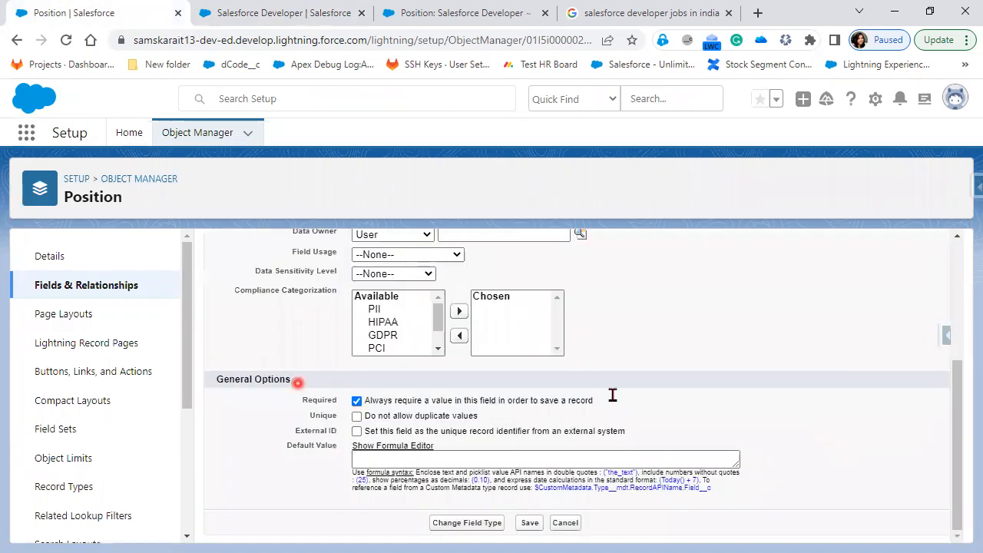
{"action": "left_click", "coordinate": [357, 401]}
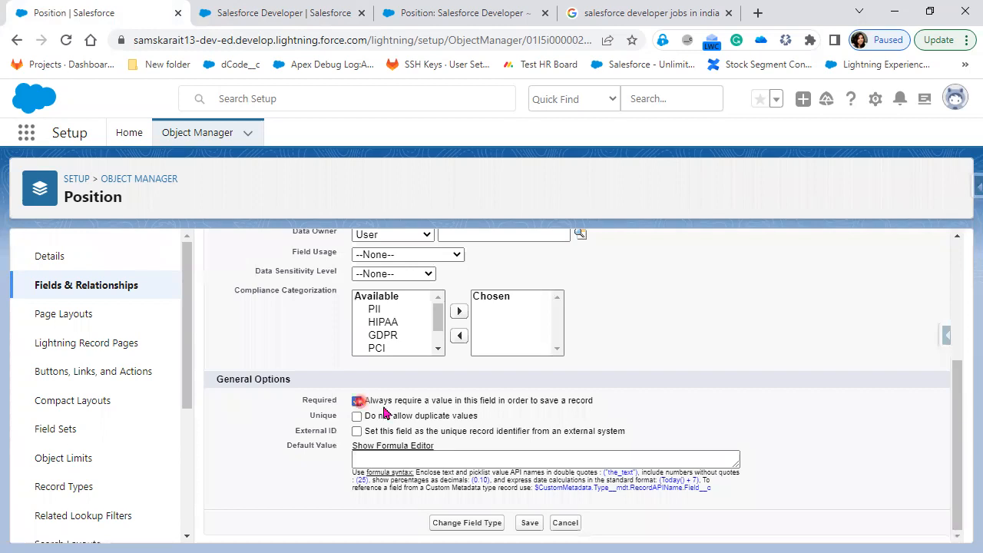
{"action": "left_click", "coordinate": [360, 402]}
{"action": "left_click", "coordinate": [358, 402]}
{"action": "left_click", "coordinate": [357, 402]}
{"action": "left_click", "coordinate": [536, 525]}
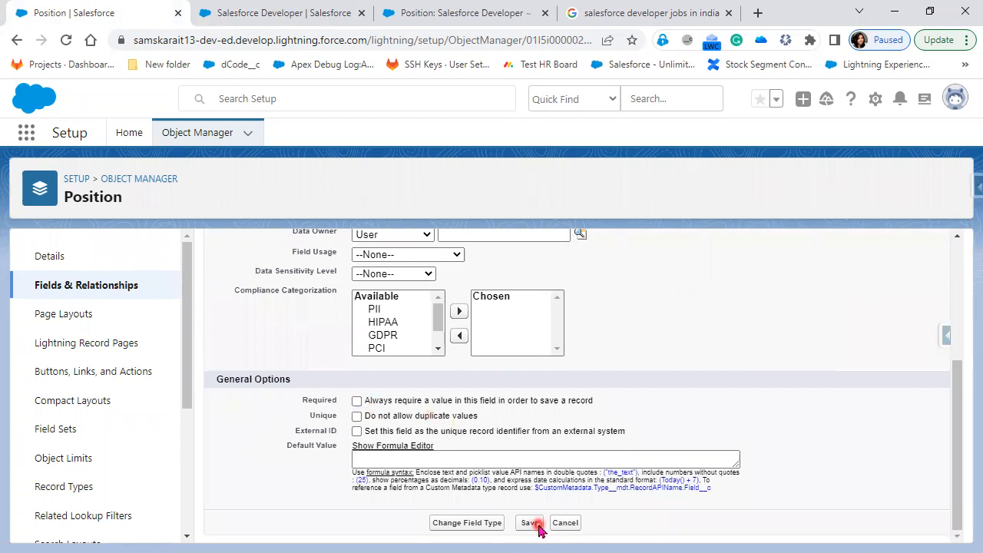
{"action": "left_click", "coordinate": [54, 316]}
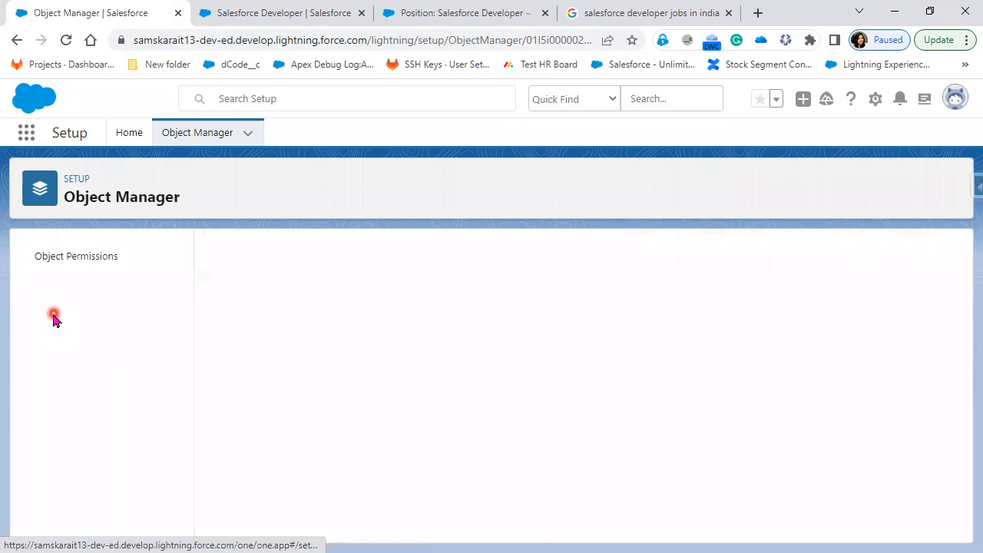
Open Custom Position Layout from the Position object's Page Layouts in the layout editor
{"action": "left_click", "coordinate": [104, 317]}
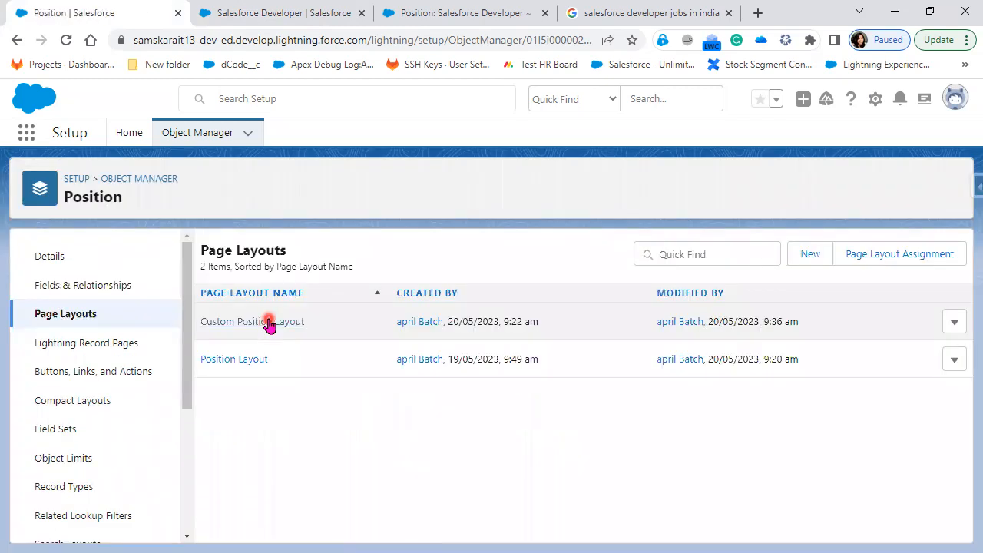
{"action": "left_click", "coordinate": [268, 323]}
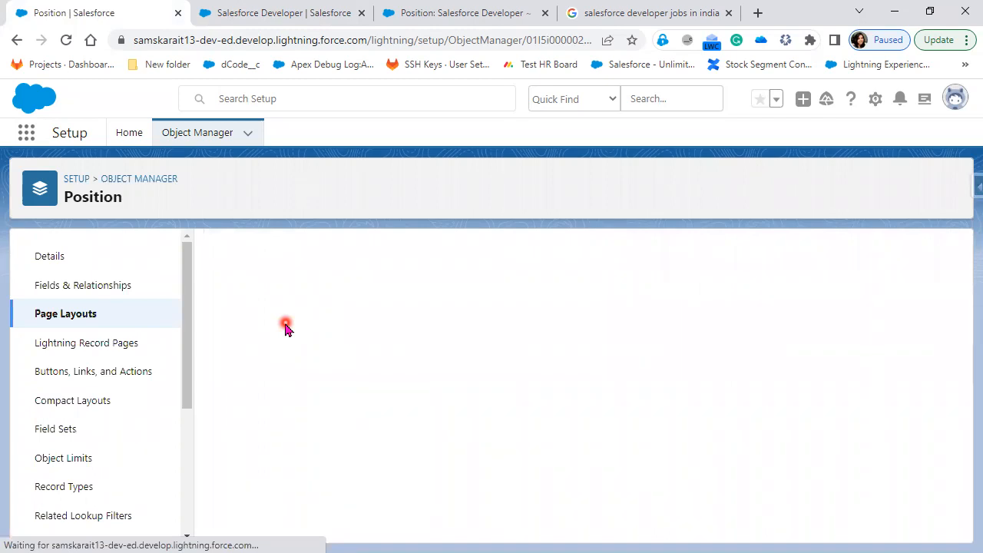
{"action": "scroll", "coordinate": [545, 503], "scroll_direction": "down", "scroll_amount": 4}
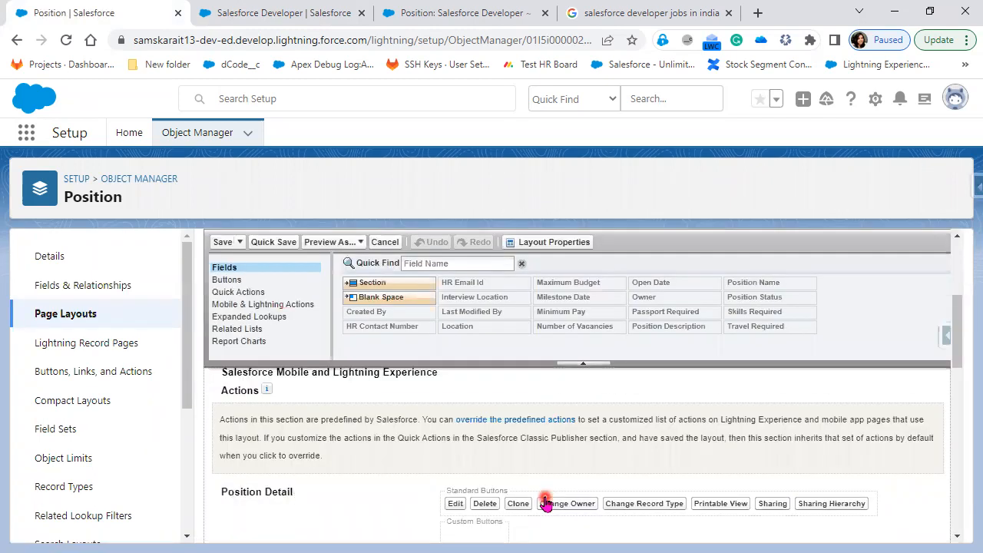
{"action": "scroll", "coordinate": [545, 503], "scroll_direction": "down", "scroll_amount": 5}
{"action": "scroll", "coordinate": [545, 503], "scroll_direction": "up", "scroll_amount": 1}
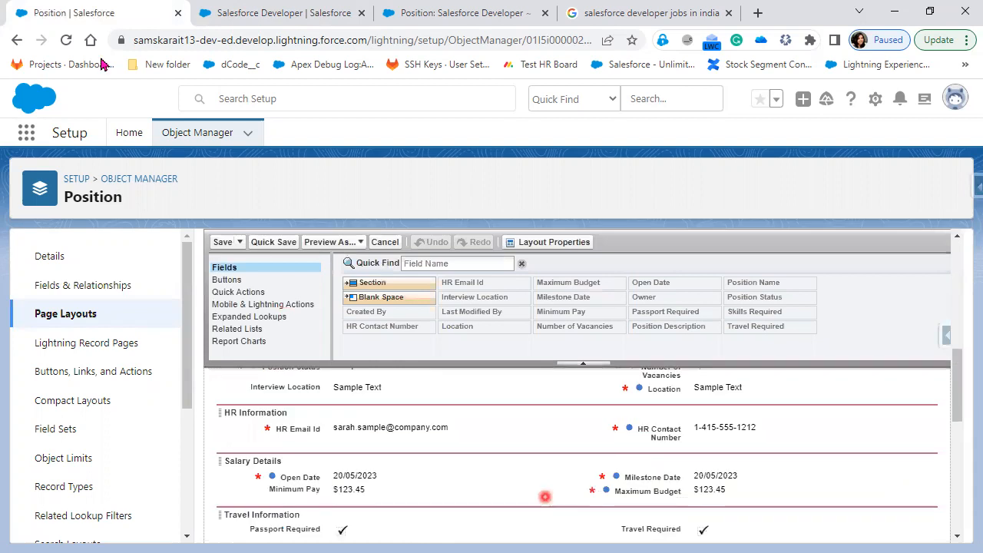
{"action": "left_click", "coordinate": [66, 42]}
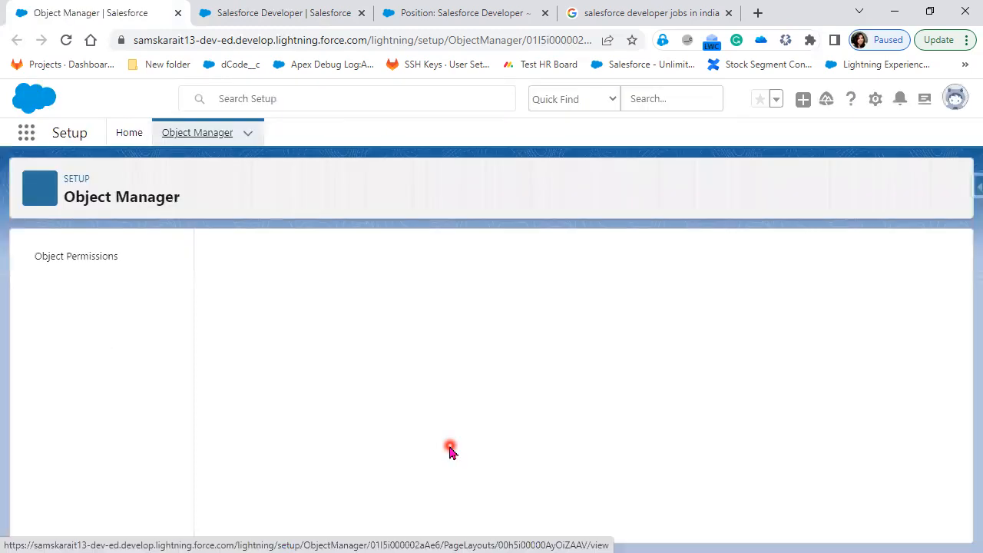
{"action": "right_click", "coordinate": [98, 282]}
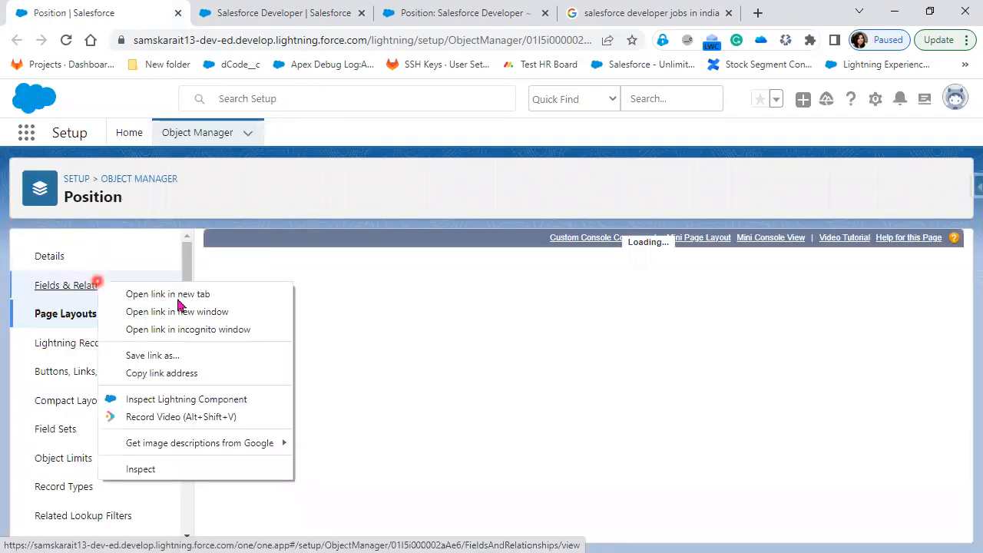
Open Position's Fields & Relationships in a new tab and view the HR Email Id field details
{"action": "left_click", "coordinate": [177, 298]}
{"action": "scroll", "coordinate": [493, 459], "scroll_direction": "down", "scroll_amount": 5}
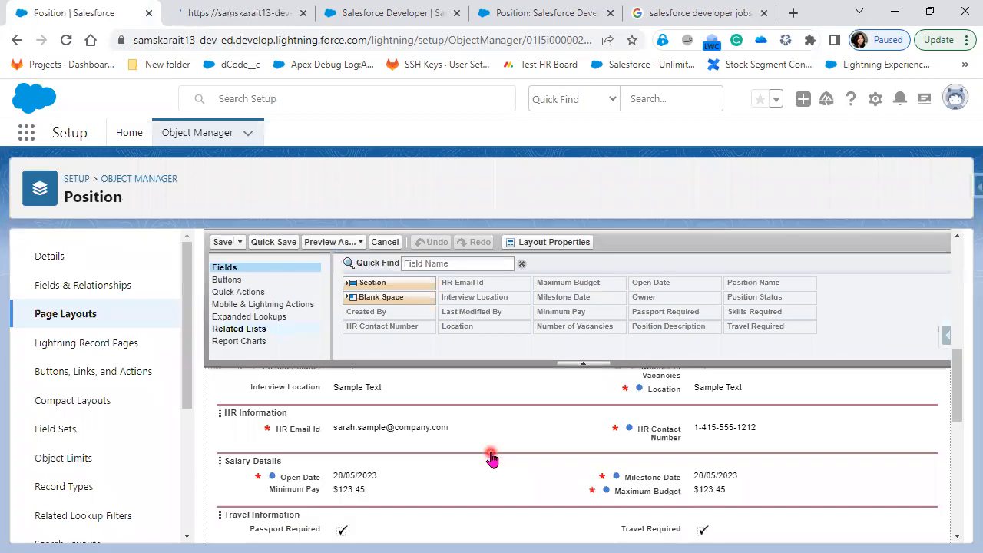
{"action": "left_click", "coordinate": [233, 12]}
{"action": "left_click", "coordinate": [333, 372]}
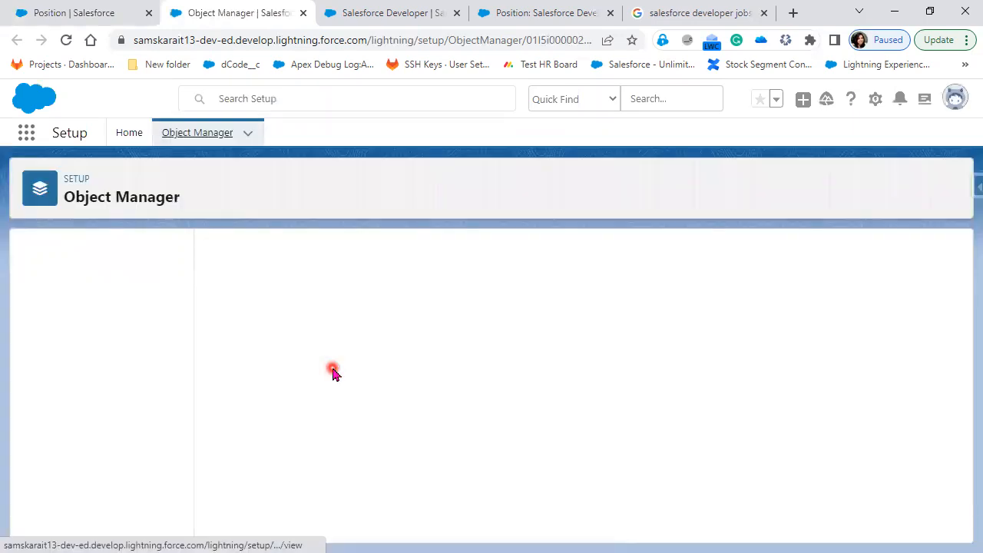
{"action": "left_click", "coordinate": [225, 386]}
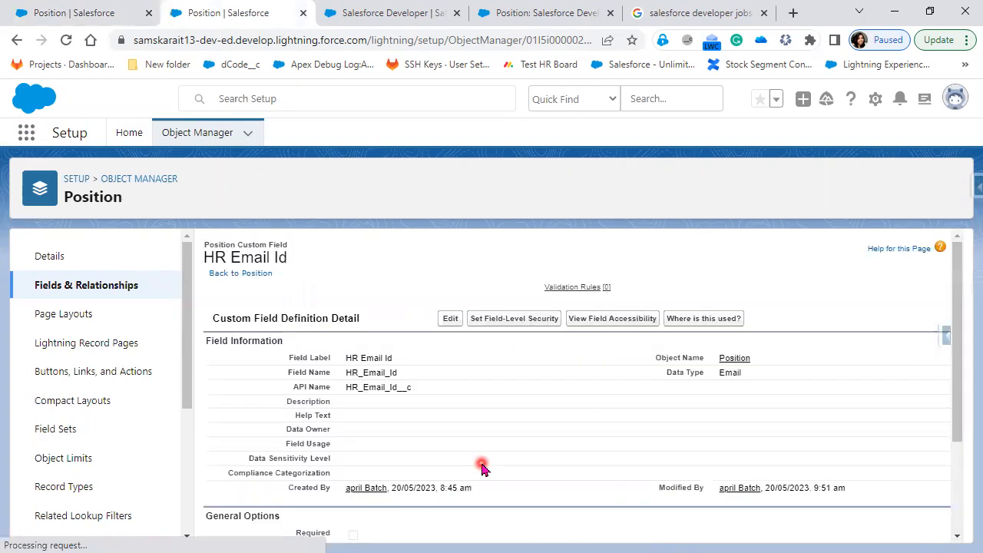
Try marking Minimum Pay as required on the layout, then discard the change
{"action": "scroll", "coordinate": [482, 468], "scroll_direction": "down", "scroll_amount": 3}
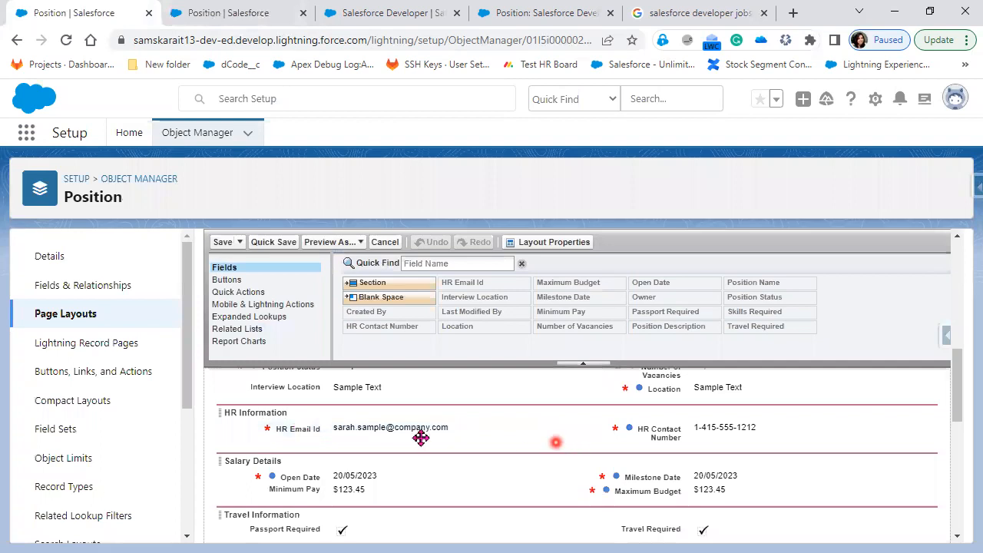
{"action": "scroll", "coordinate": [407, 410], "scroll_direction": "down", "scroll_amount": 1}
{"action": "mouse_move", "coordinate": [557, 415]}
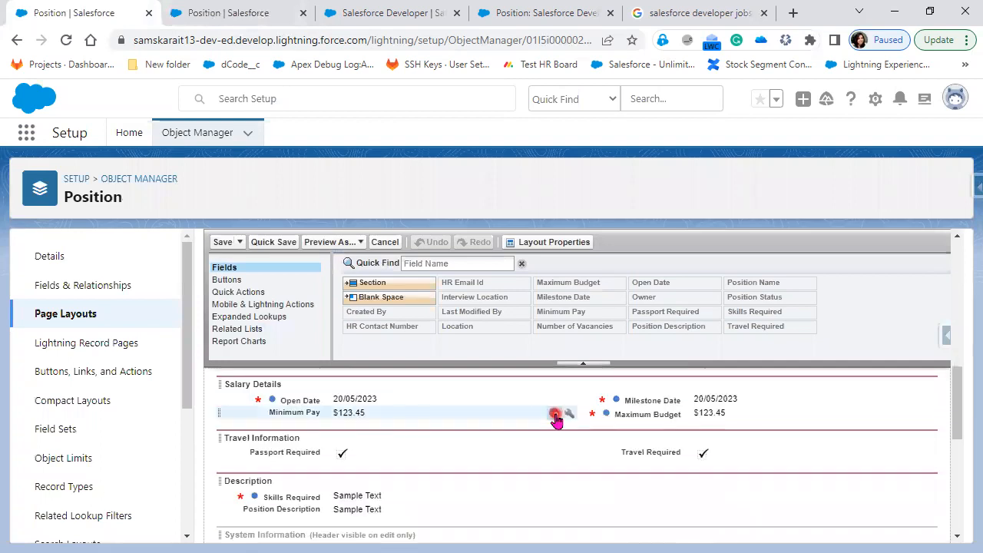
{"action": "left_click", "coordinate": [570, 415]}
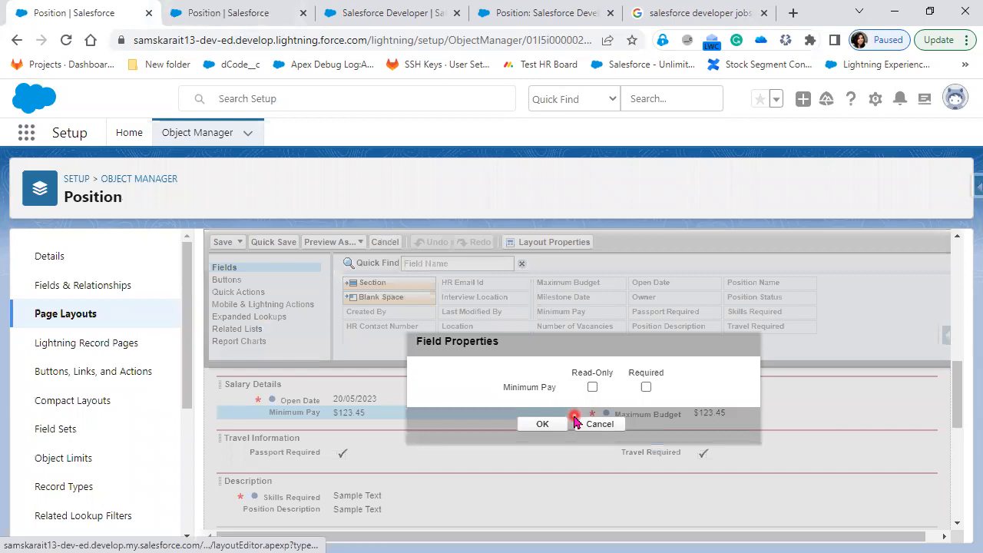
{"action": "left_click", "coordinate": [647, 388]}
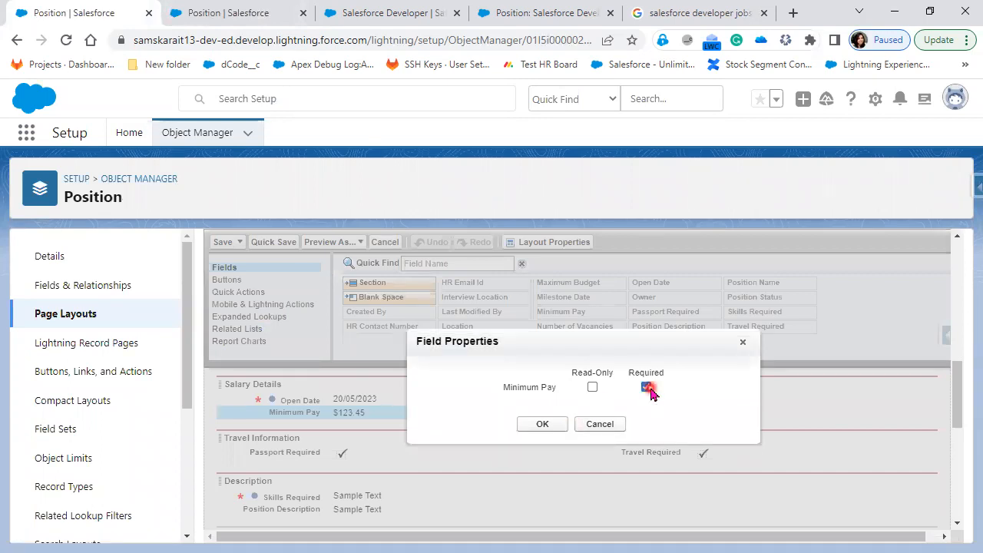
{"action": "left_click", "coordinate": [742, 341]}
{"action": "left_click", "coordinate": [600, 424]}
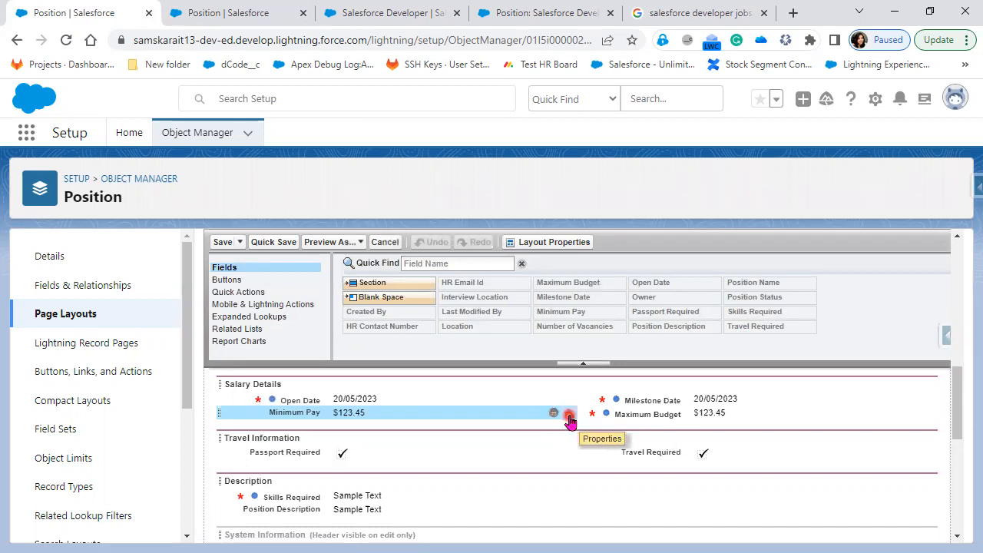
Mark Minimum Pay as required on Custom Position Layout and quick-save the layout
{"action": "left_click", "coordinate": [568, 416]}
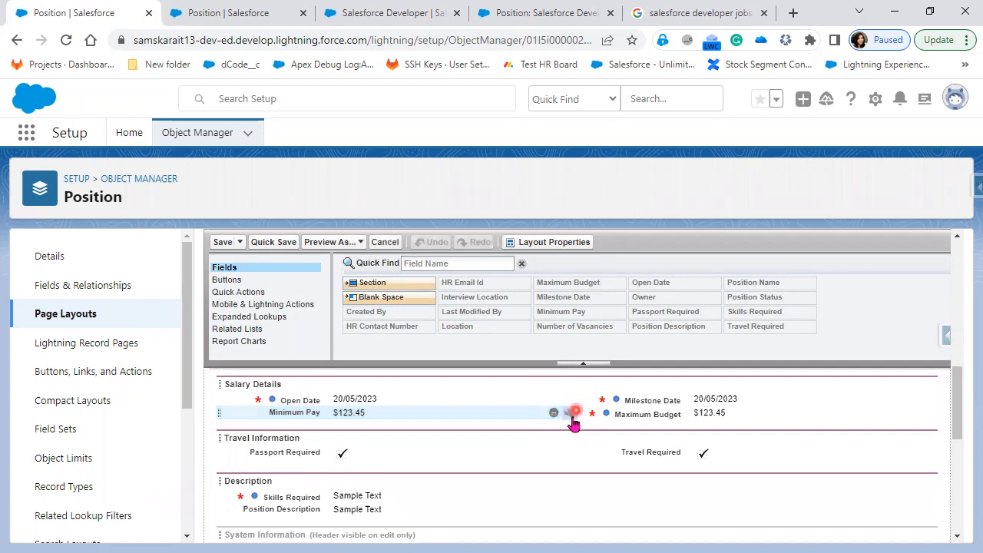
{"action": "left_click", "coordinate": [569, 414]}
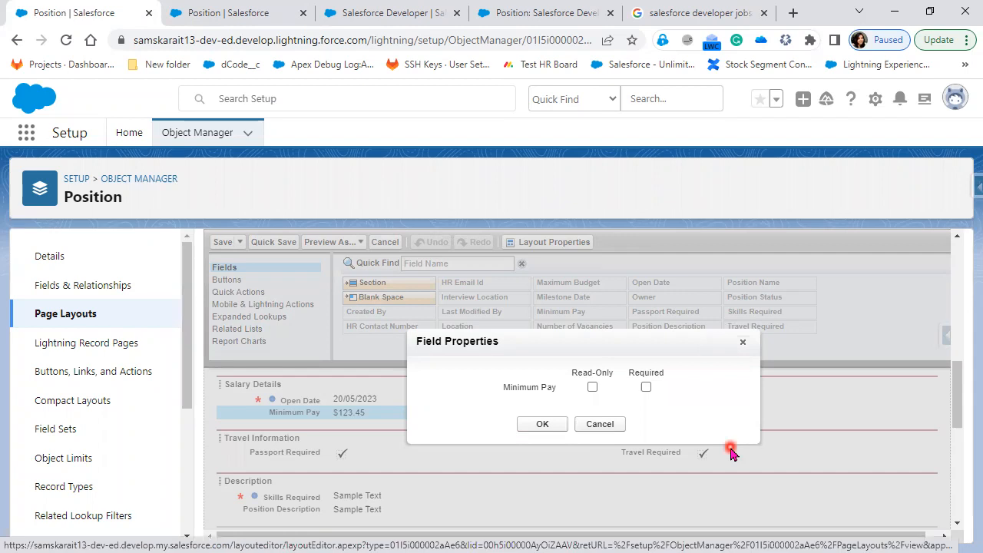
{"action": "left_click", "coordinate": [646, 388]}
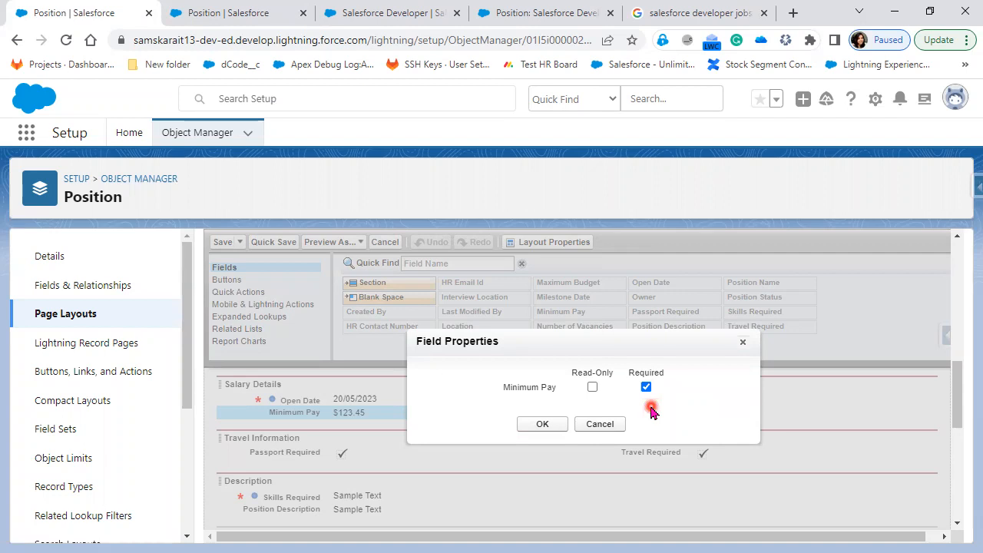
{"action": "left_click", "coordinate": [538, 427]}
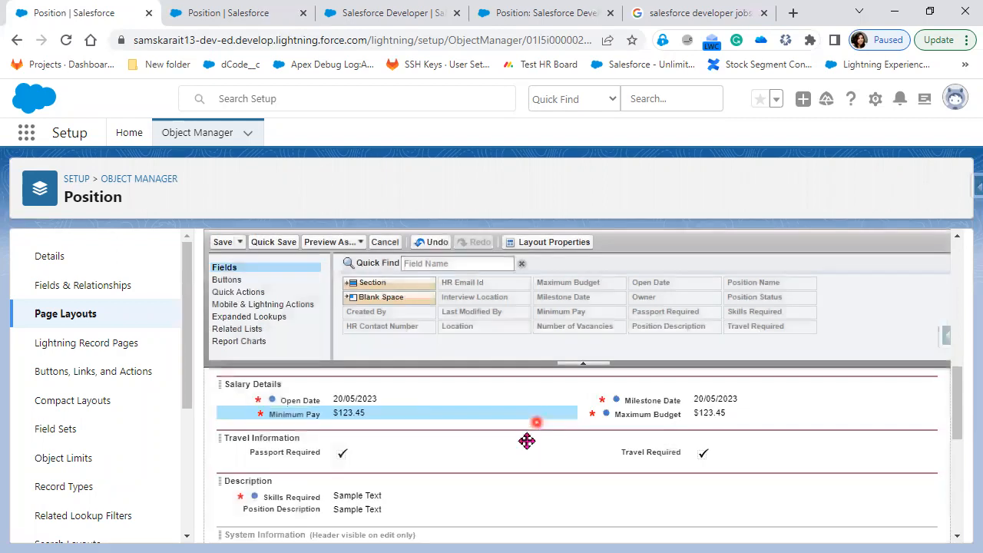
{"action": "left_click", "coordinate": [269, 242]}
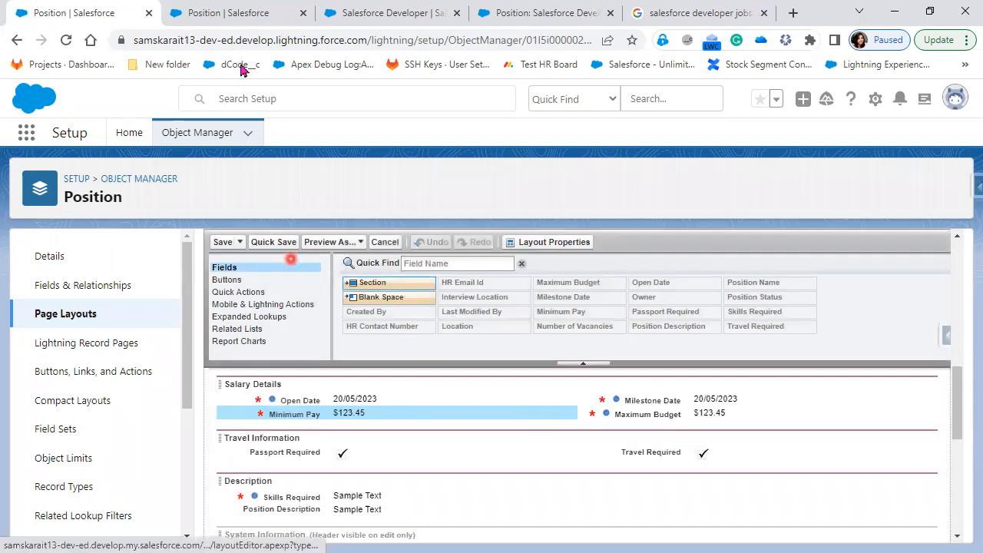
{"action": "left_click", "coordinate": [229, 14]}
Edit the Salesforce Developer position, check required Minimum Pay ($10,000.23), and save the record
{"action": "left_click", "coordinate": [345, 7]}
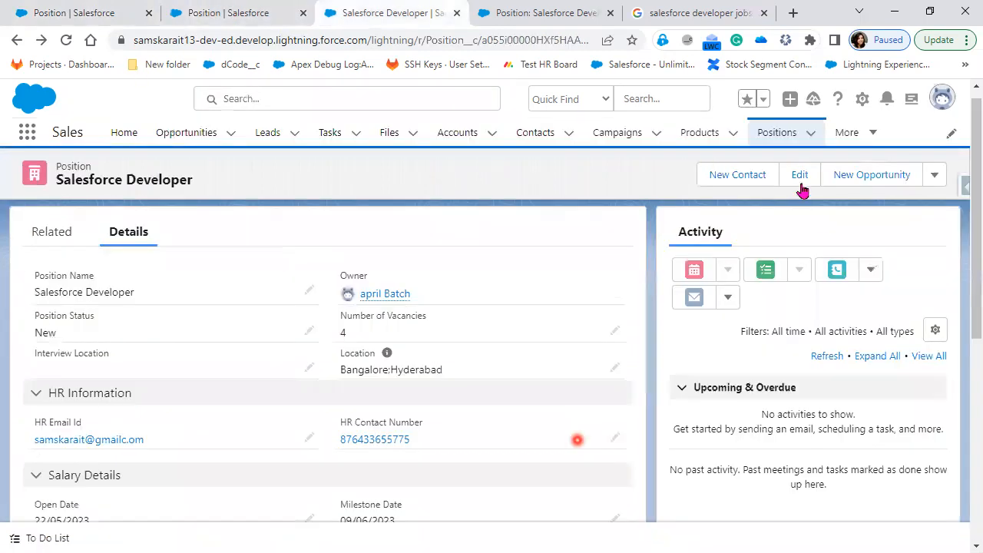
{"action": "left_click", "coordinate": [800, 176]}
{"action": "left_click", "coordinate": [436, 409]}
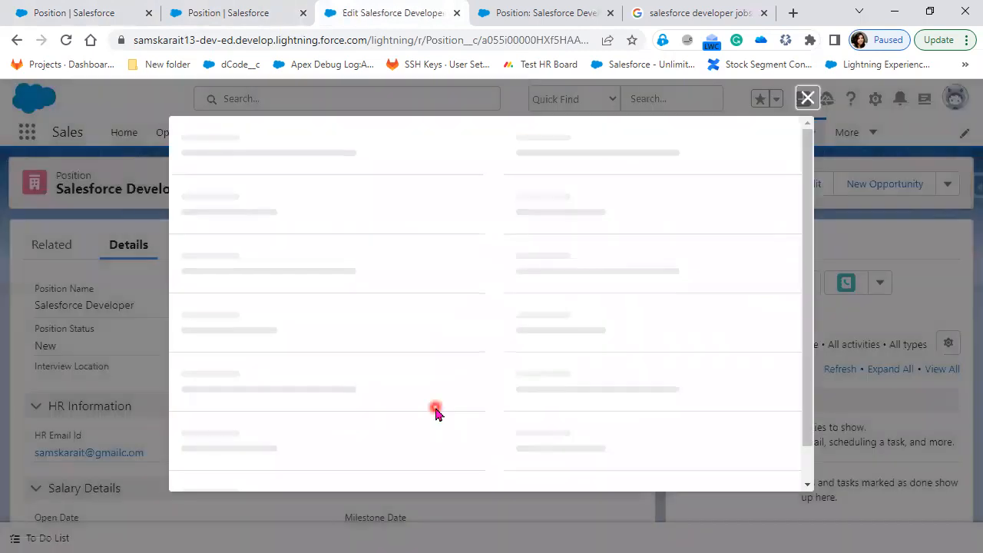
{"action": "scroll", "coordinate": [432, 410], "scroll_direction": "down", "scroll_amount": 5}
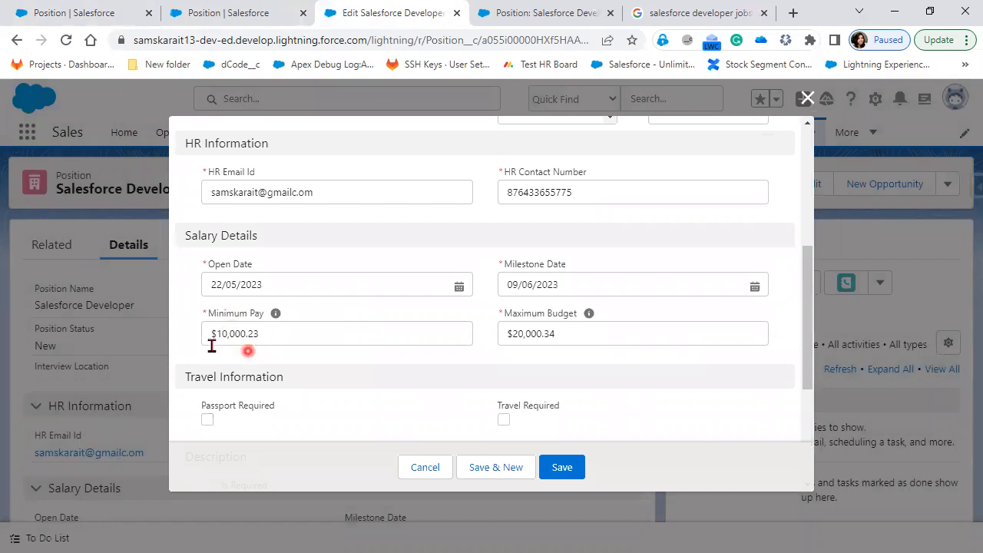
{"action": "mouse_move", "coordinate": [276, 319]}
{"action": "left_click", "coordinate": [562, 471]}
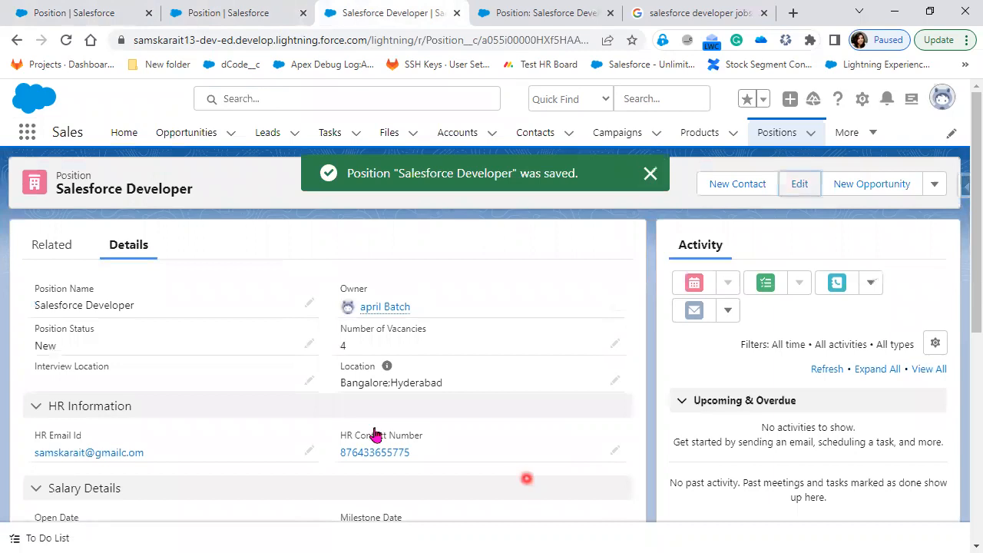
{"action": "scroll", "coordinate": [388, 435], "scroll_direction": "down", "scroll_amount": 3}
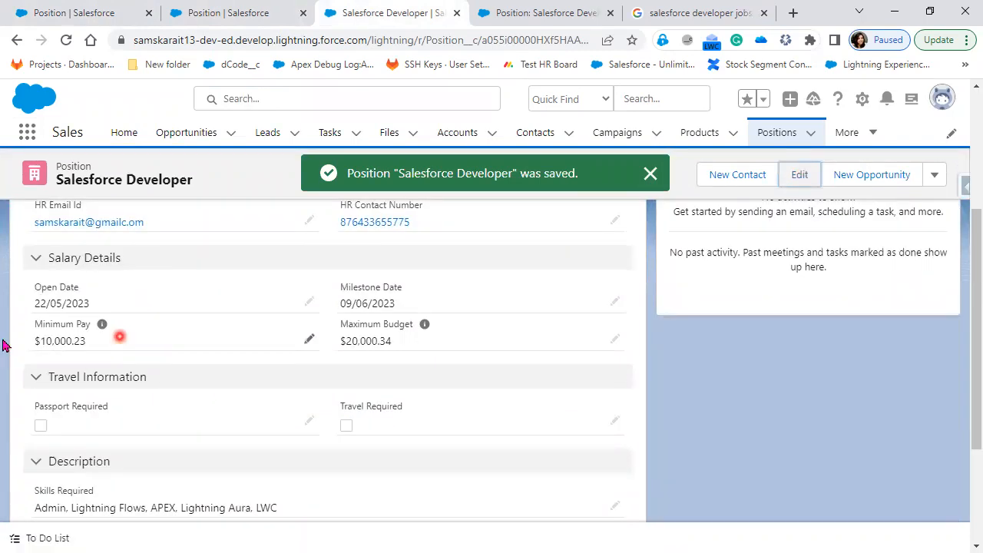
Open the Position object's Position Layout in the page layout editor and scroll through its fields
{"action": "left_click", "coordinate": [202, 23]}
{"action": "left_click", "coordinate": [86, 15]}
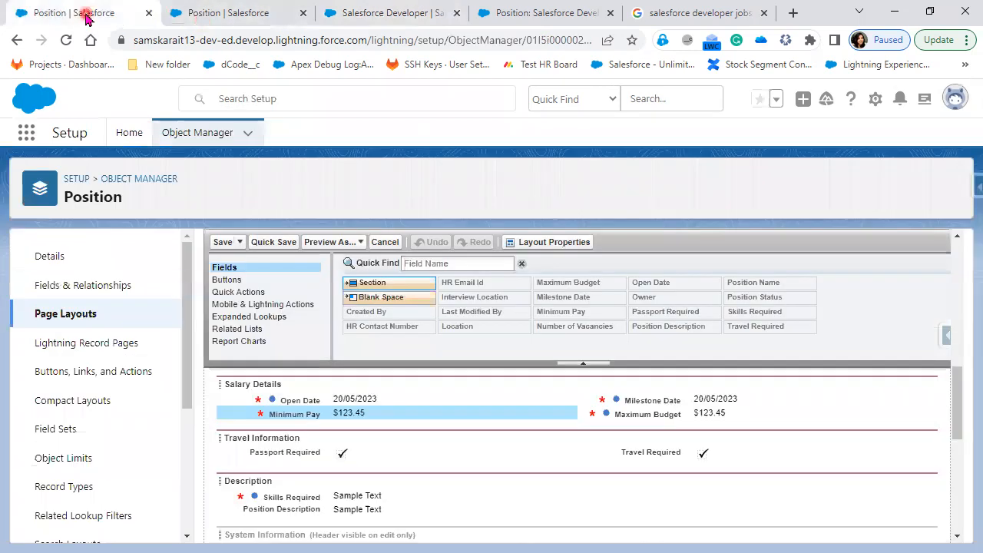
{"action": "left_click", "coordinate": [65, 314]}
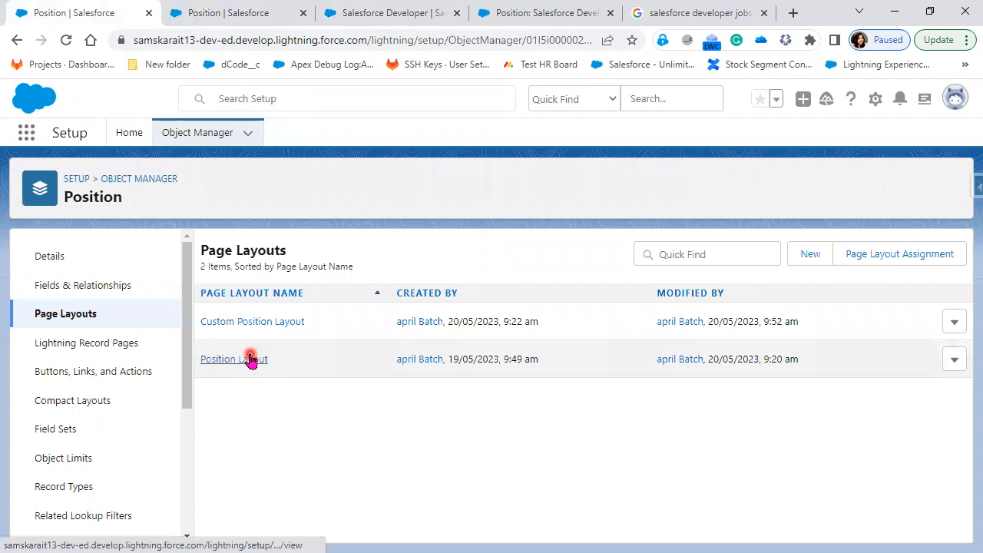
{"action": "left_click", "coordinate": [250, 359]}
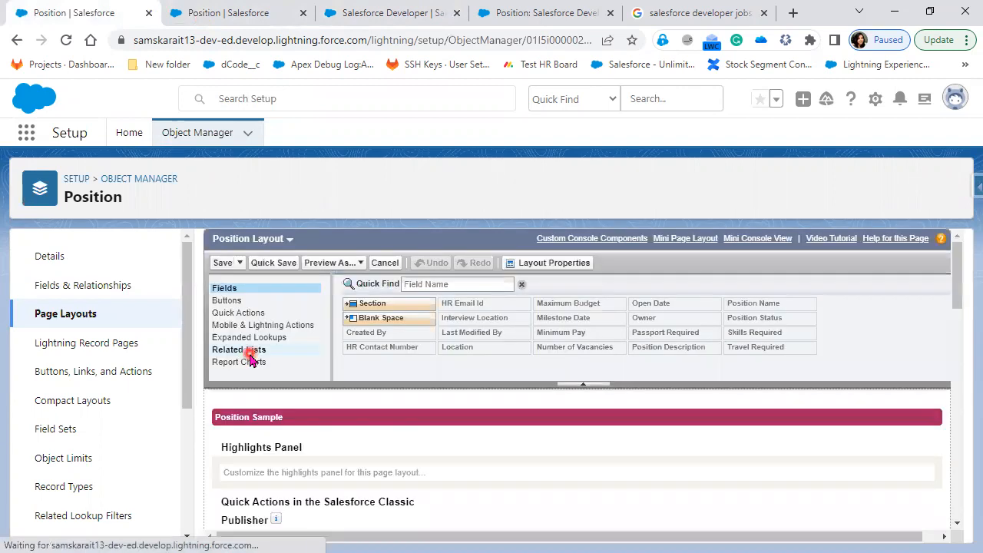
{"action": "scroll", "coordinate": [370, 469], "scroll_direction": "down", "scroll_amount": 1}
{"action": "scroll", "coordinate": [368, 469], "scroll_direction": "down", "scroll_amount": 3}
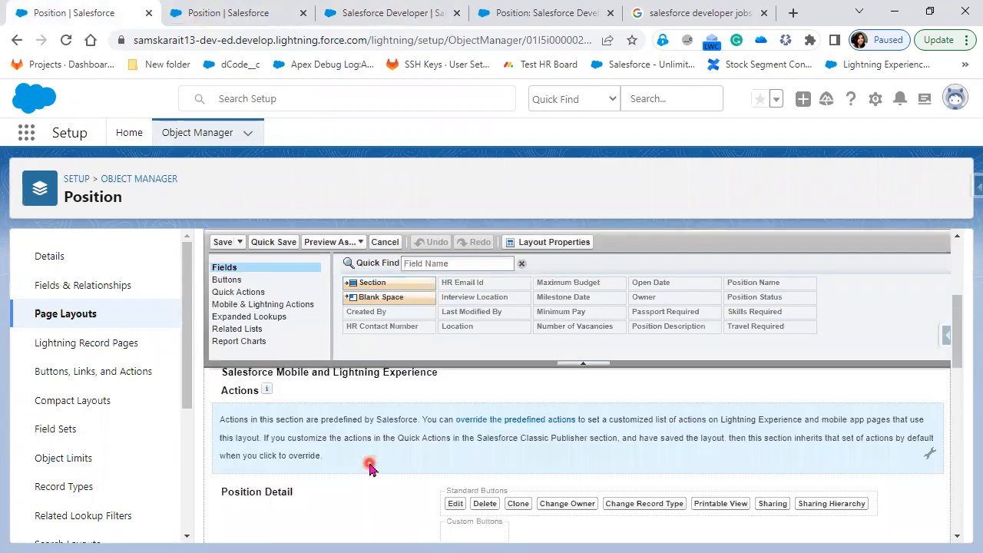
{"action": "scroll", "coordinate": [369, 492], "scroll_direction": "down", "scroll_amount": 3}
{"action": "scroll", "coordinate": [365, 492], "scroll_direction": "up", "scroll_amount": 2}
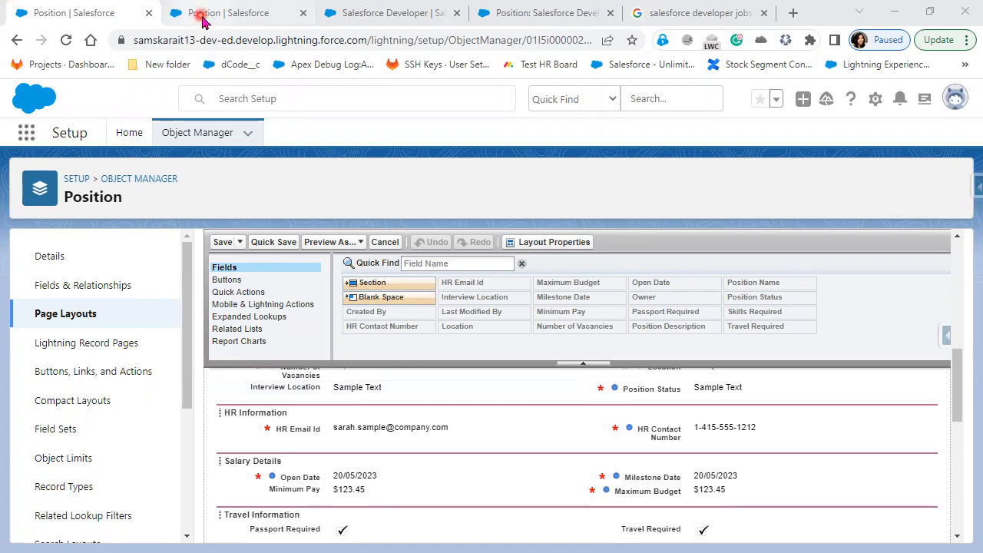
Switch to the Salesforce Developer position record tab and scroll back to its top
{"action": "left_click", "coordinate": [203, 17]}
{"action": "left_click", "coordinate": [382, 13]}
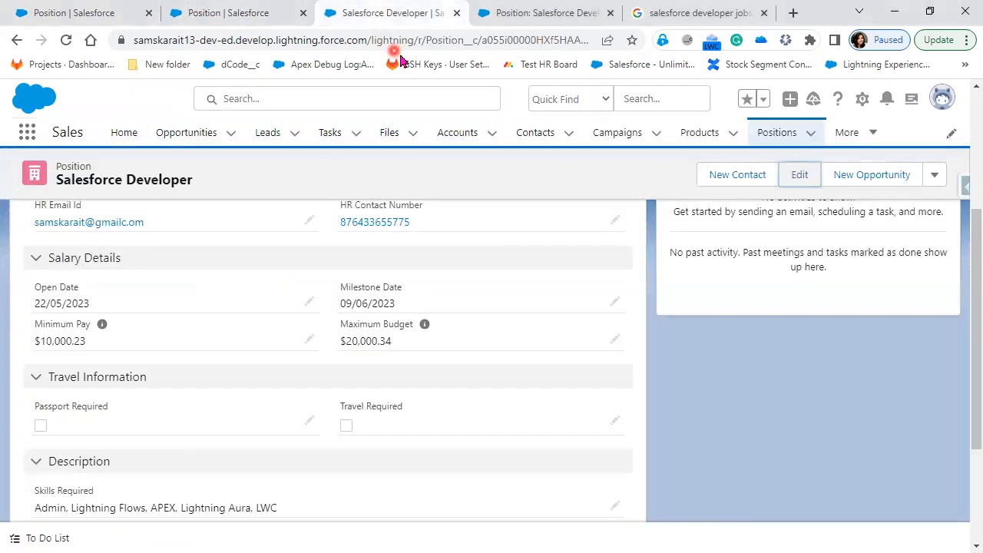
{"action": "scroll", "coordinate": [323, 348], "scroll_direction": "up", "scroll_amount": 3}
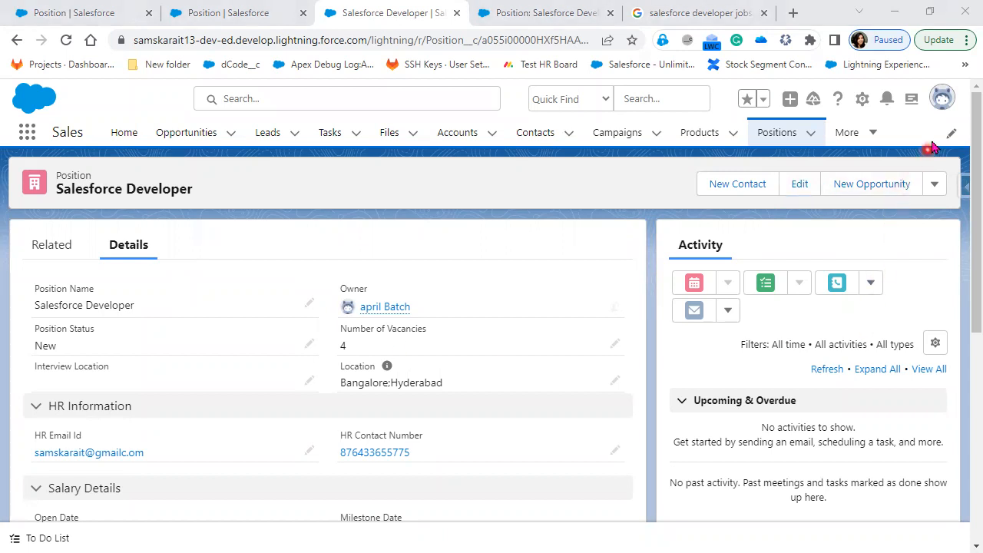
Show the profile menu, notifications, Salesforce Assistant panel and setup shortcuts from the header
{"action": "left_click", "coordinate": [944, 103]}
{"action": "left_click", "coordinate": [945, 103]}
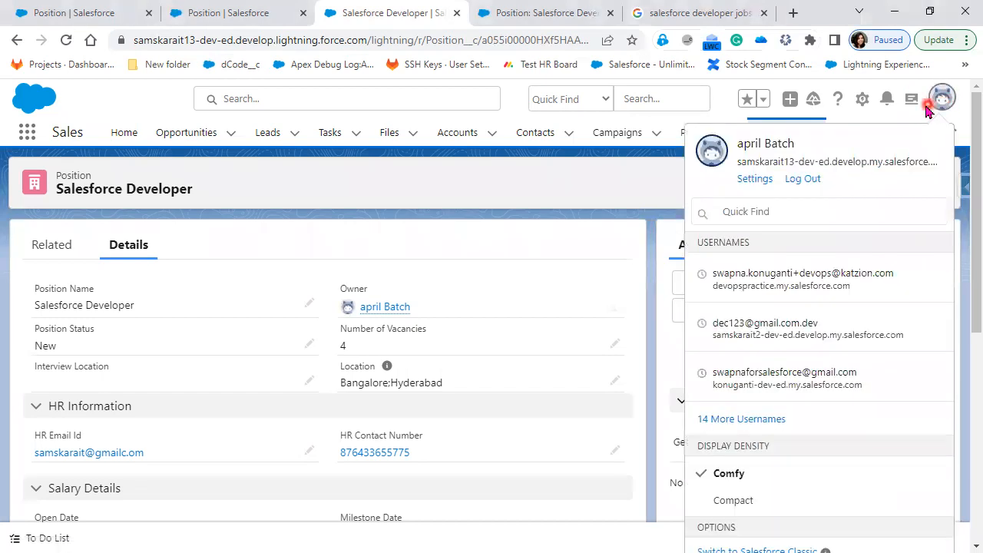
{"action": "left_click", "coordinate": [888, 105]}
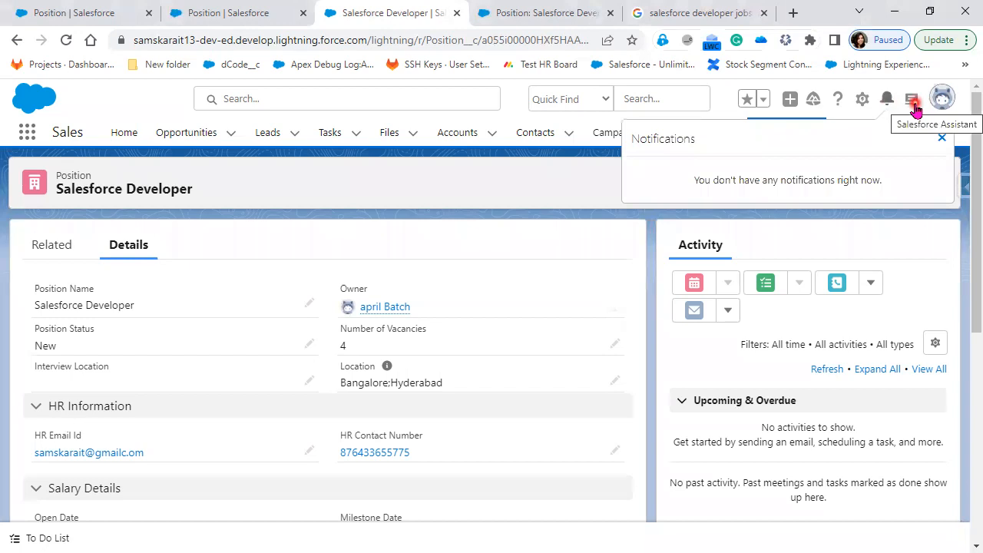
{"action": "left_click", "coordinate": [912, 102]}
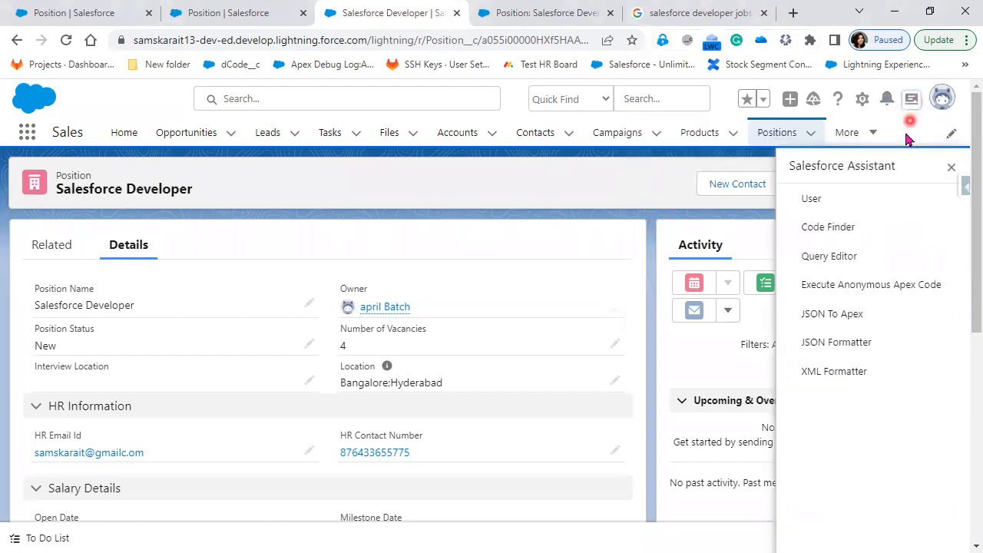
{"action": "left_click", "coordinate": [864, 101]}
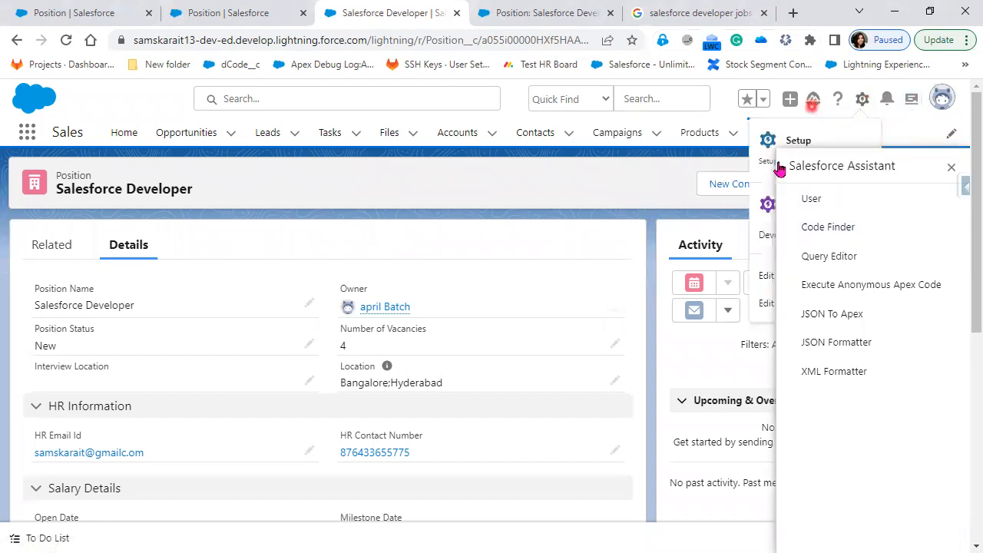
Bring up the Salesforce Help login page, scrolled to the Trailblazer.me and Marketing Cloud log-in options
{"action": "left_click", "coordinate": [764, 102]}
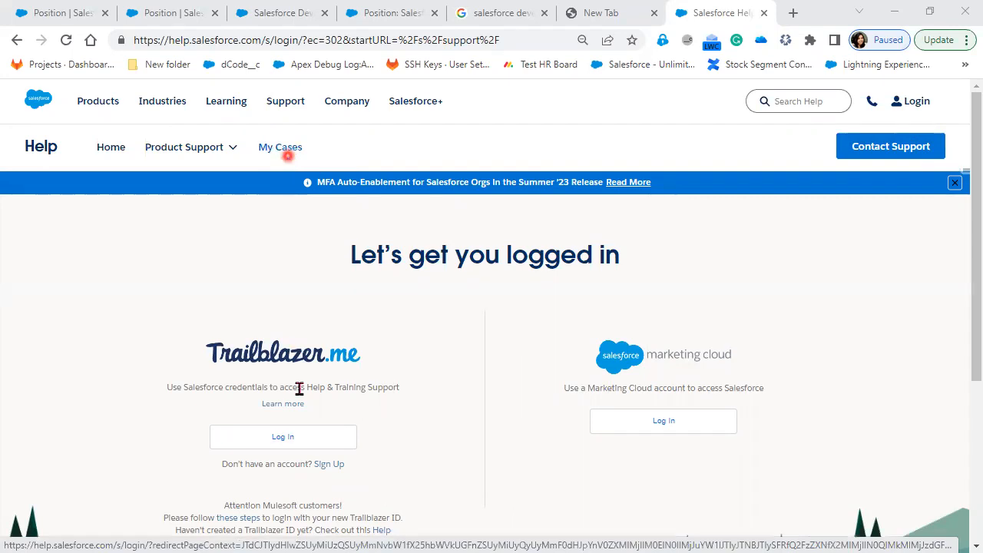
{"action": "scroll", "coordinate": [332, 439], "scroll_direction": "down", "scroll_amount": 3}
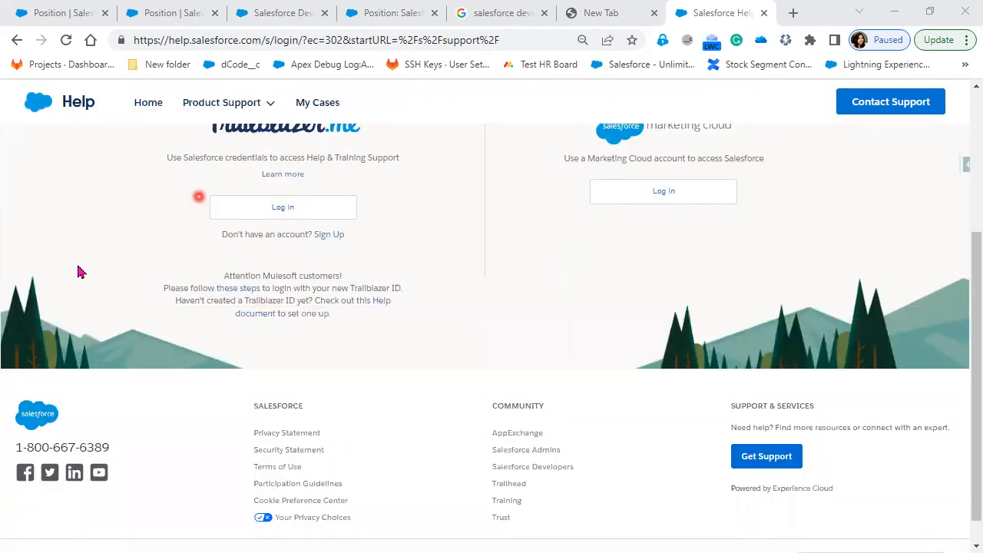
Advance the slide show to slide 18 and reveal the Edit Mode and Details Mode points with their explanations
{"action": "left_click", "coordinate": [3, 304]}
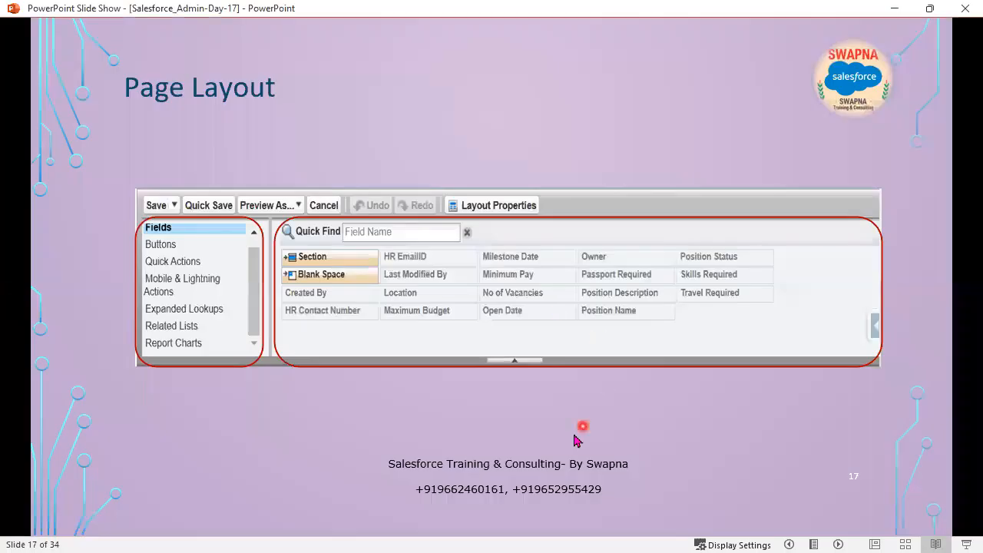
{"action": "left_click", "coordinate": [575, 436]}
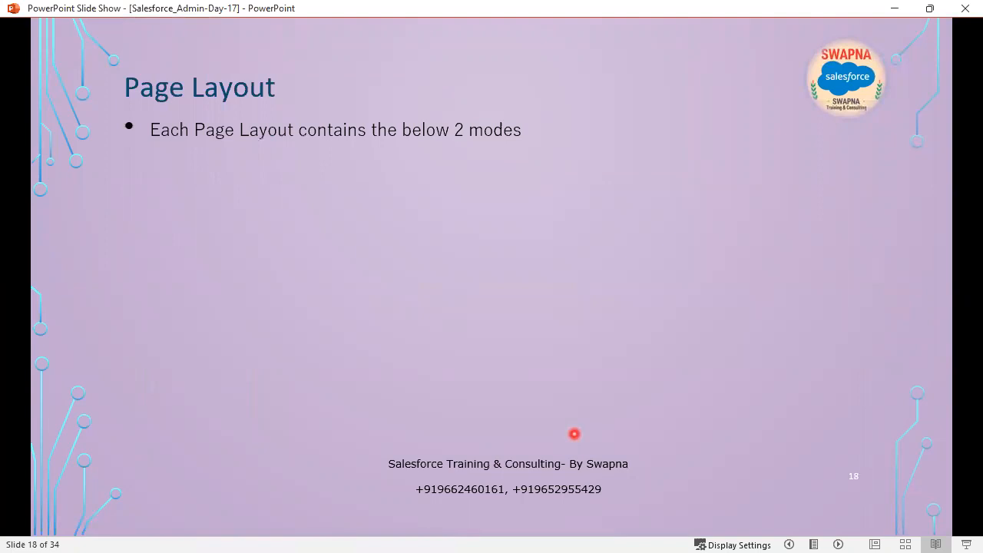
{"action": "left_click", "coordinate": [575, 434]}
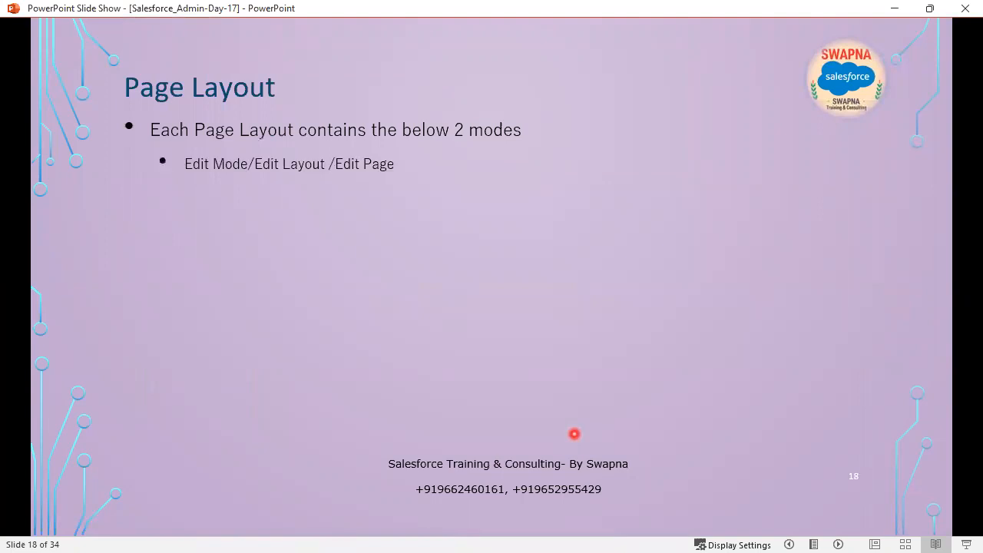
{"action": "left_click", "coordinate": [575, 434]}
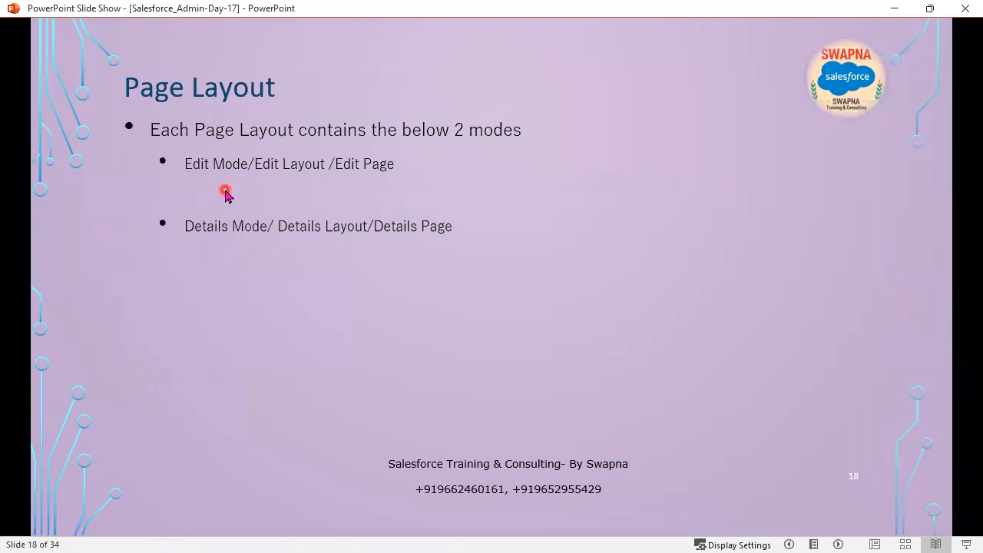
{"action": "left_click", "coordinate": [269, 389]}
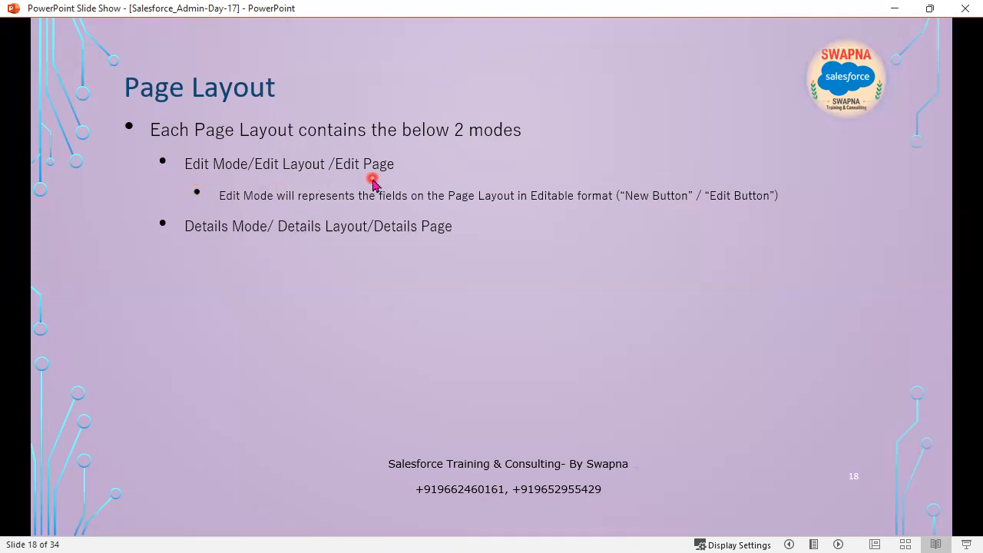
{"action": "left_click", "coordinate": [379, 361]}
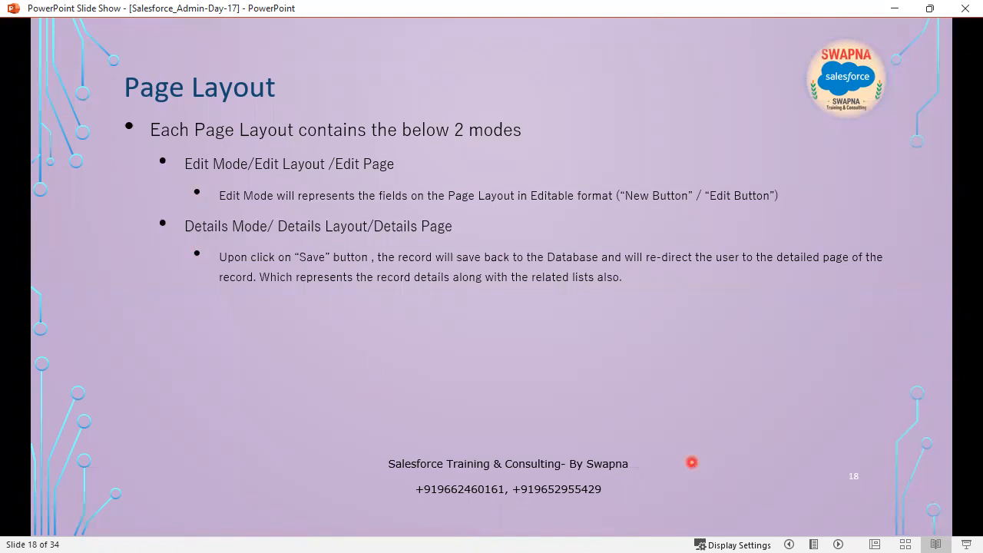
Reveal the slide 18 points on customizing page layouts, Required / Read Only fields, and related lists
{"action": "left_click", "coordinate": [692, 463]}
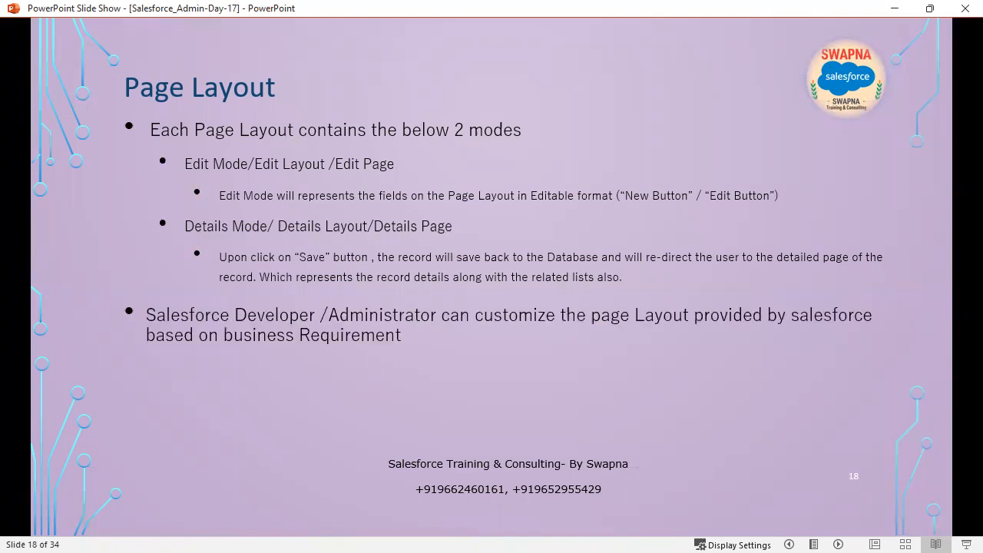
{"action": "key", "text": "alt+Tab"}
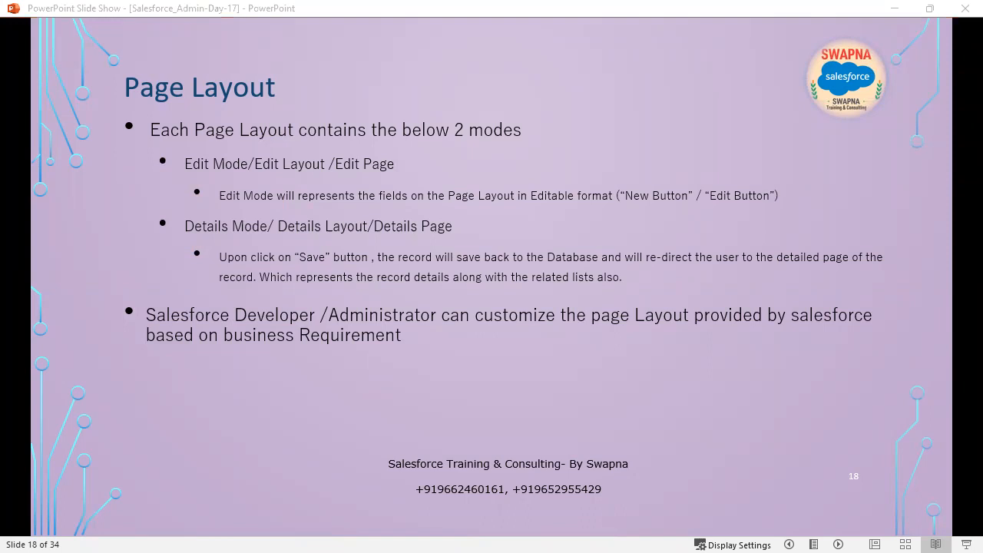
{"action": "left_click", "coordinate": [335, 403]}
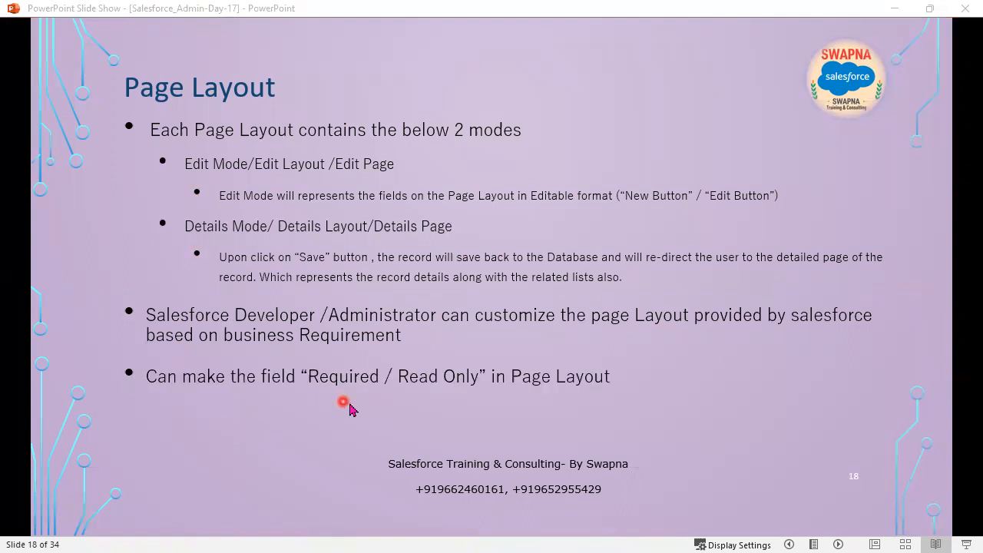
{"action": "left_click", "coordinate": [516, 435]}
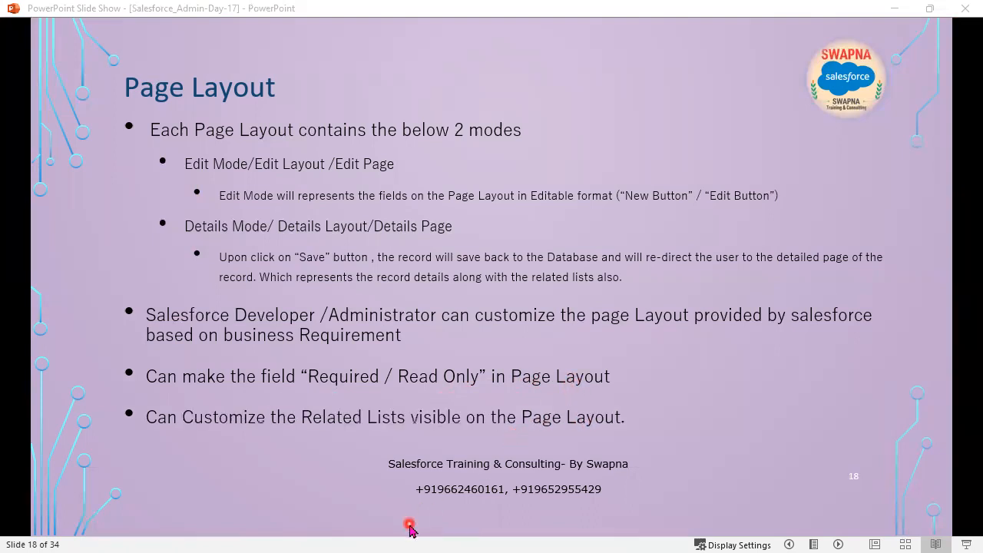